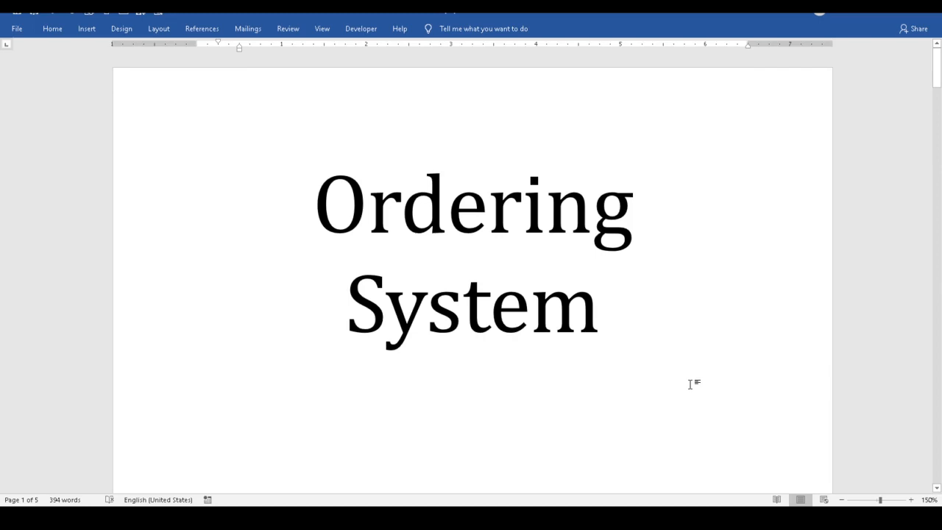
# Step: Scroll down from the title page to the Requirements heading on page 2
pyautogui.scroll(-10, 690, 384)
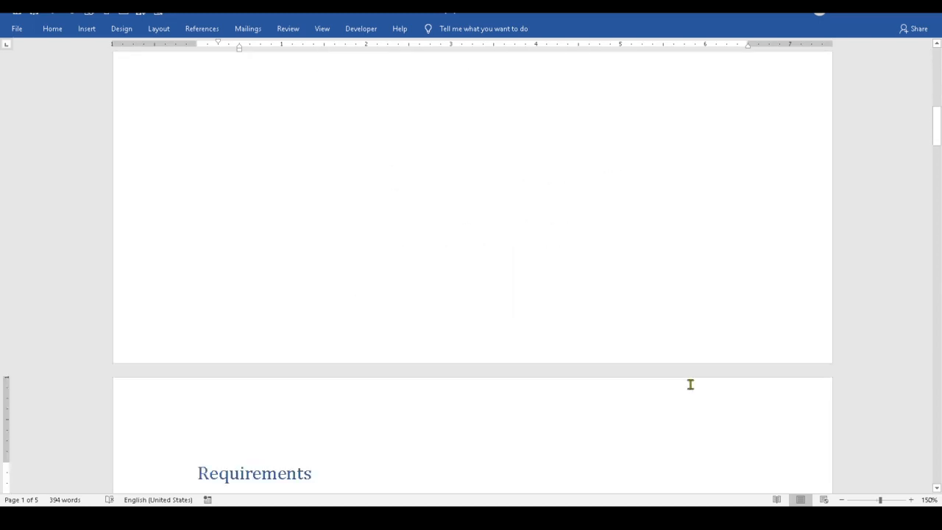
pyautogui.scroll(-9, 690, 384)
pyautogui.scroll(2, 689, 382)
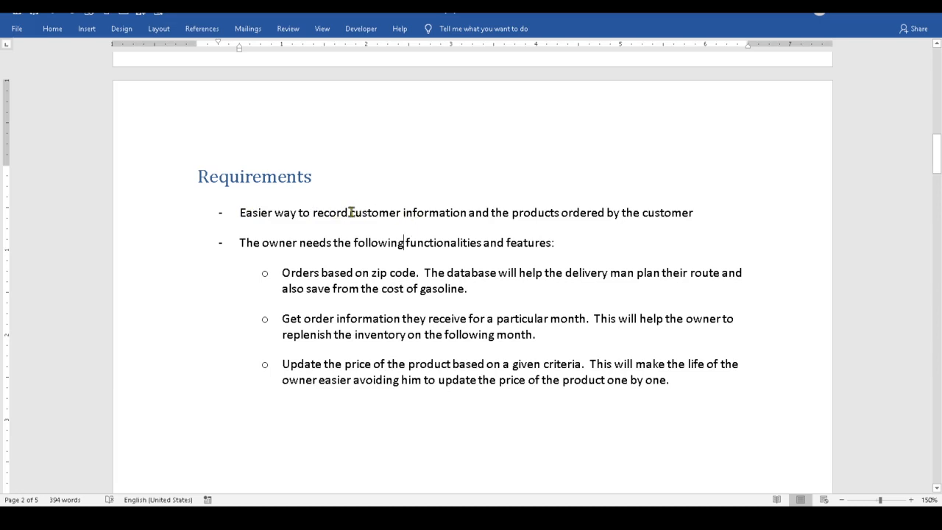
# Step: Highlight 'customer information' and 'products ordered by the customer' in the first bullet, then clear it
pyautogui.moveTo(312, 214); pyautogui.dragTo(477, 213)
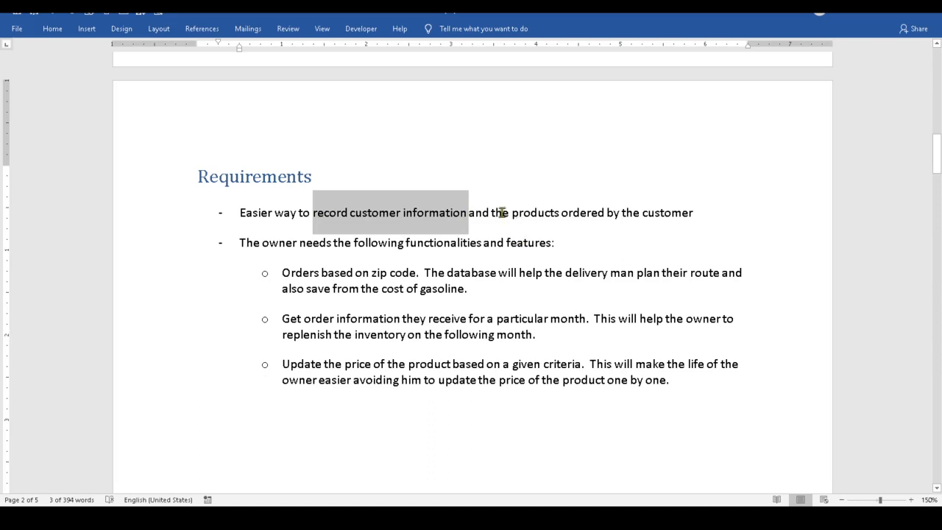
pyautogui.moveTo(491, 212); pyautogui.dragTo(669, 220)
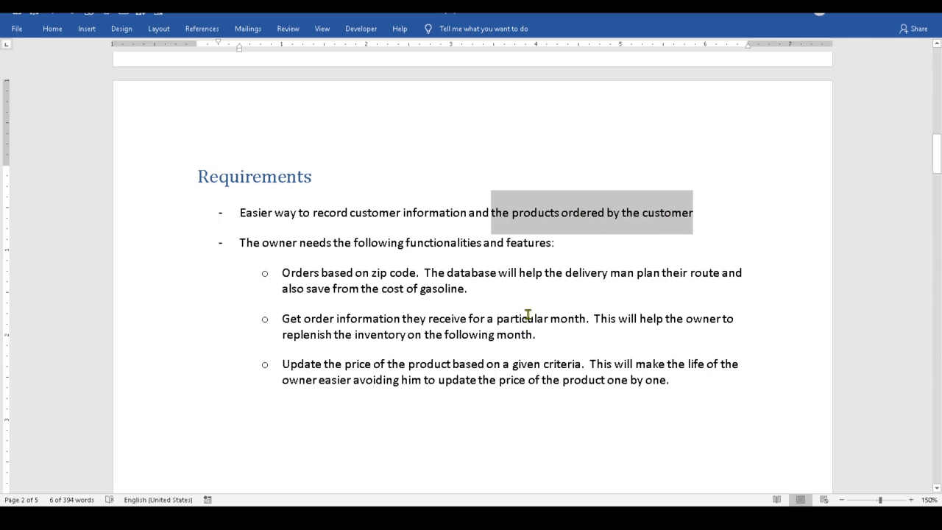
pyautogui.click(397, 213)
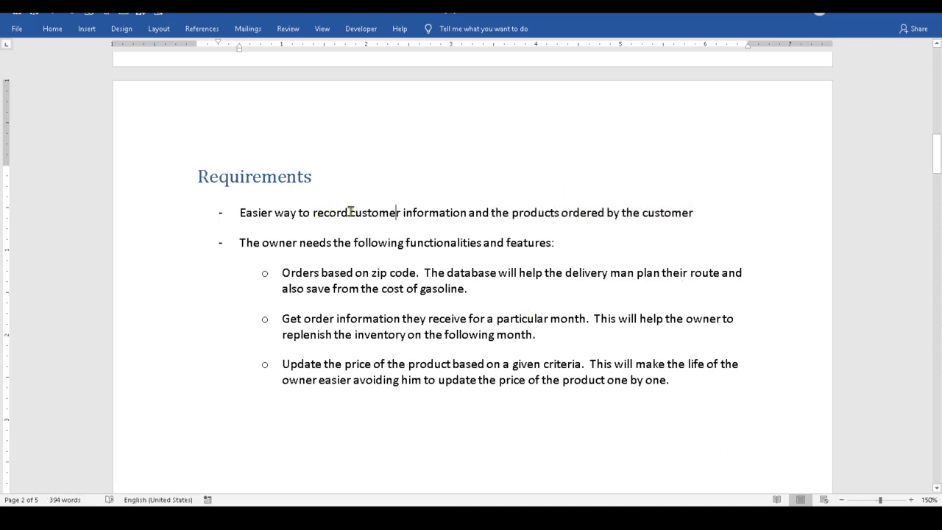
pyautogui.moveTo(380, 213); pyautogui.dragTo(450, 214)
pyautogui.moveTo(514, 213); pyautogui.dragTo(693, 209)
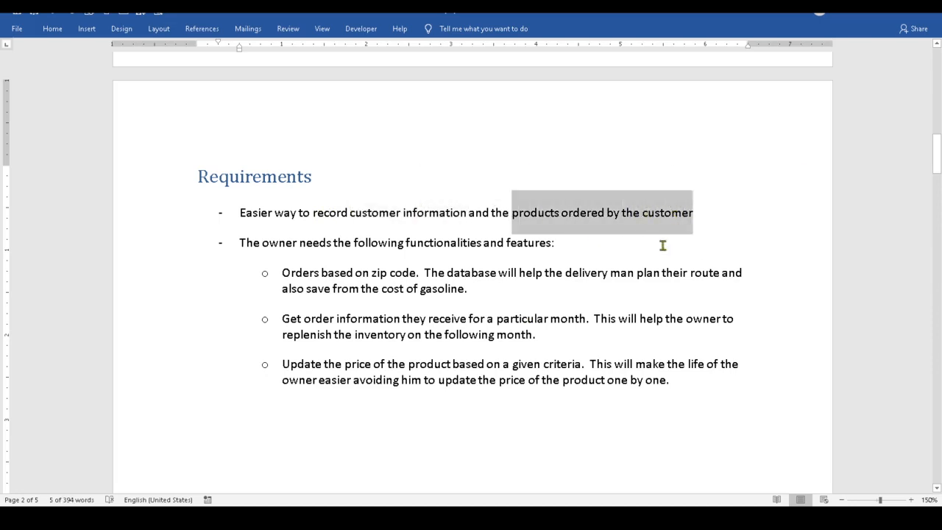
pyautogui.click(401, 243)
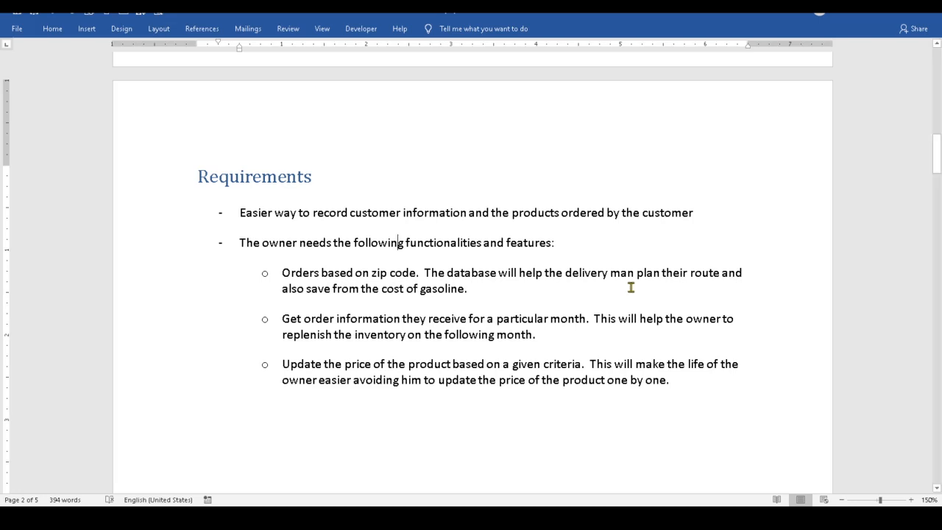
pyautogui.moveTo(238, 235); pyautogui.dragTo(585, 242)
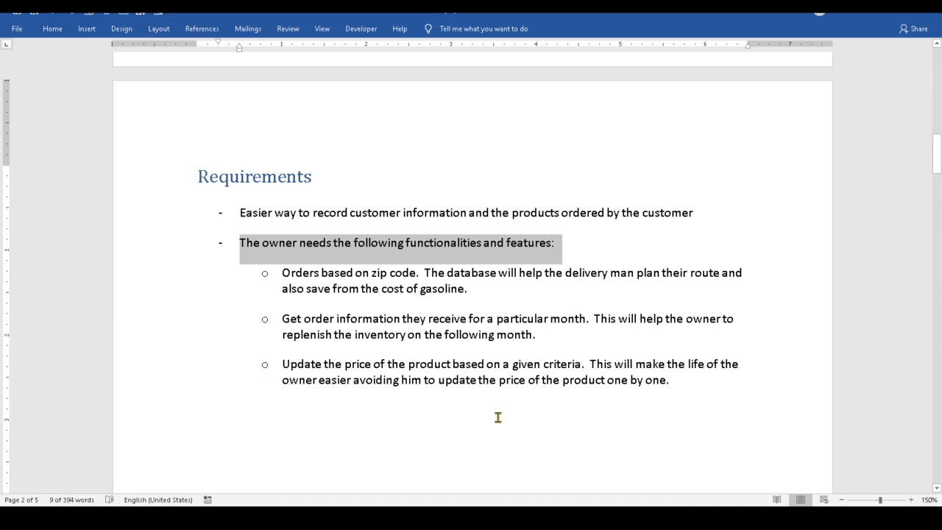
pyautogui.scroll(-1, 497, 417)
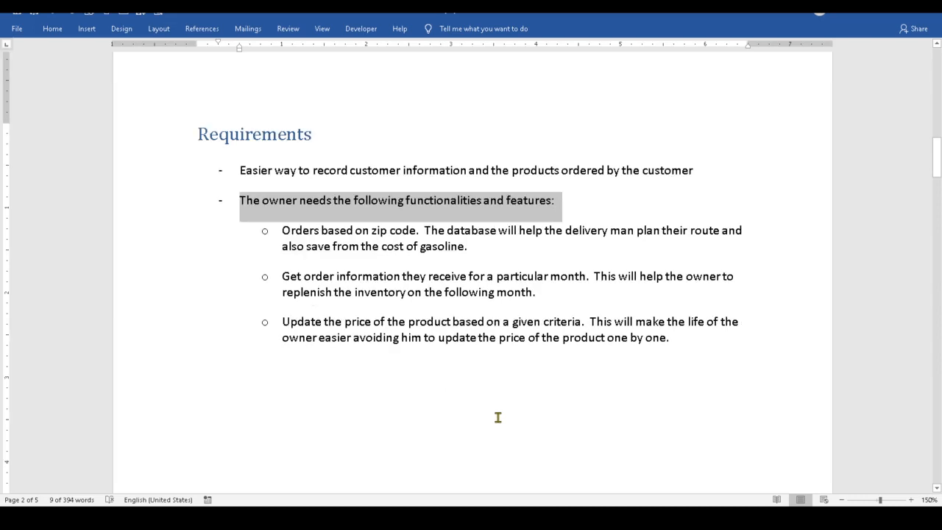
pyautogui.click(578, 214)
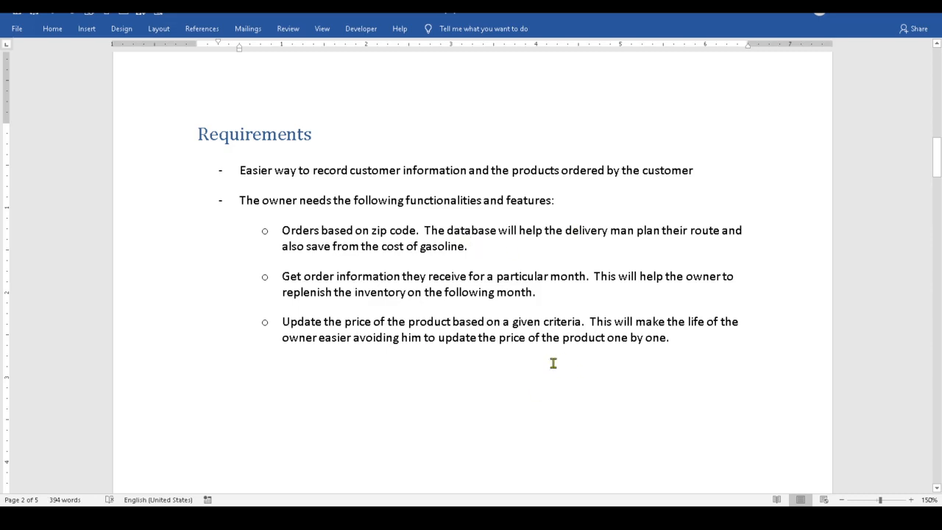
pyautogui.click(286, 231)
pyautogui.moveTo(296, 230); pyautogui.dragTo(413, 230)
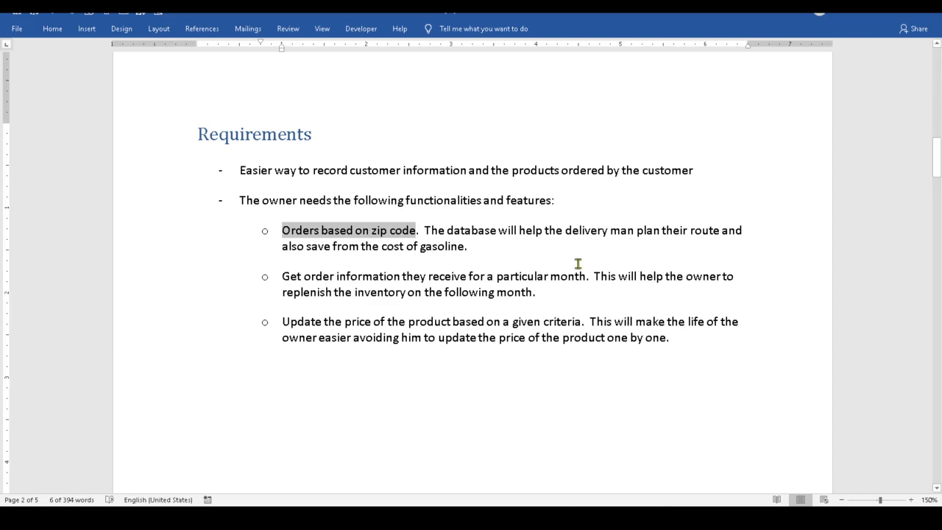
pyautogui.click(514, 254)
pyautogui.moveTo(420, 231); pyautogui.dragTo(469, 246)
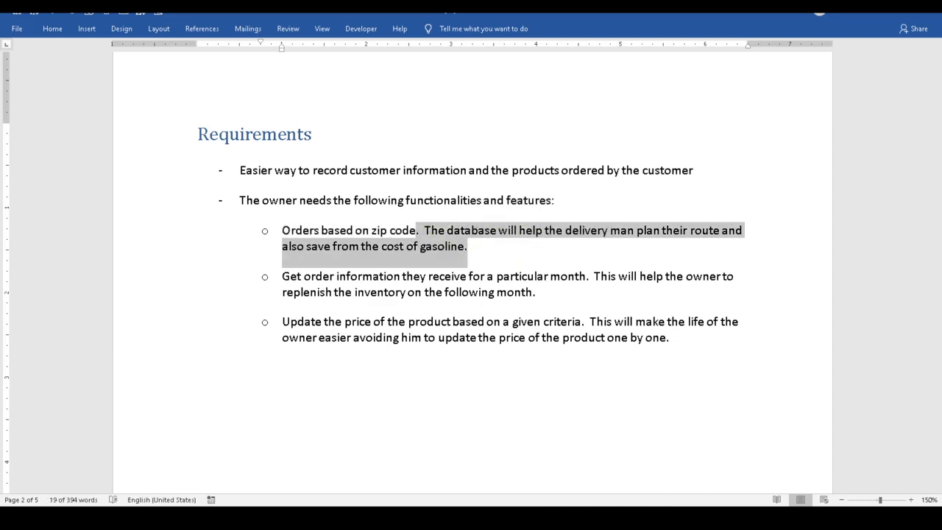
pyautogui.click(574, 230)
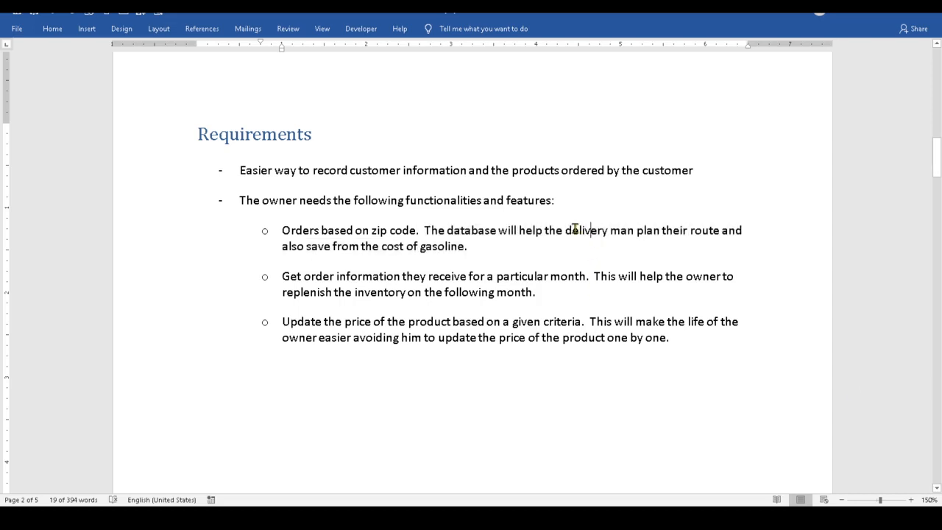
pyautogui.moveTo(609, 231); pyautogui.dragTo(465, 248)
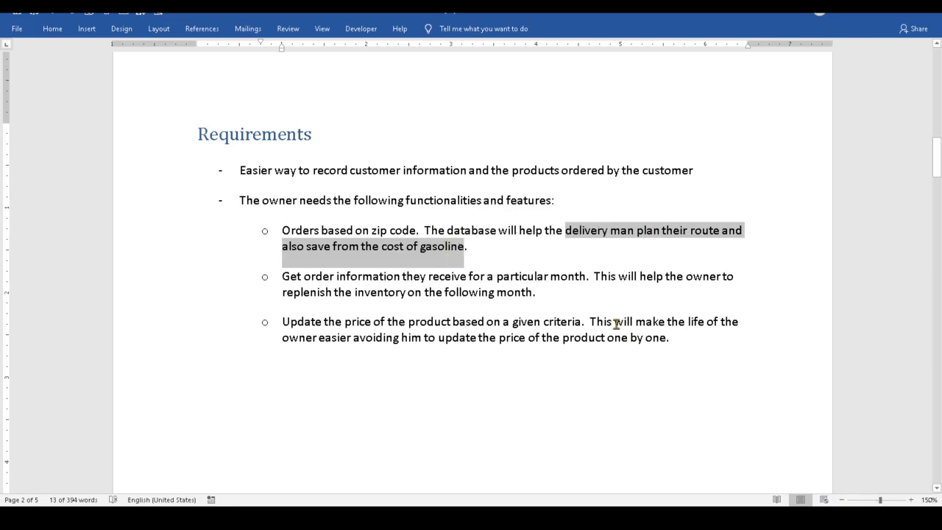
pyautogui.click(471, 244)
pyautogui.moveTo(281, 231); pyautogui.dragTo(420, 230)
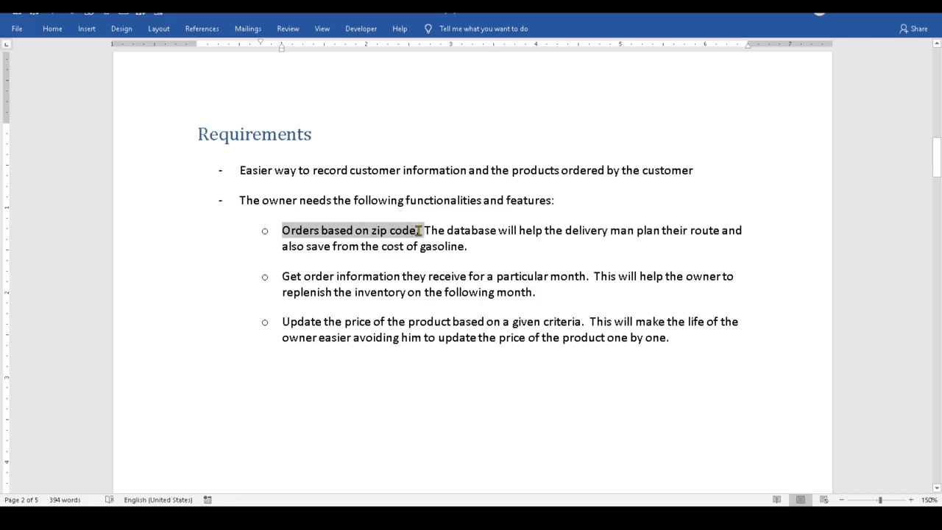
pyautogui.click(366, 372)
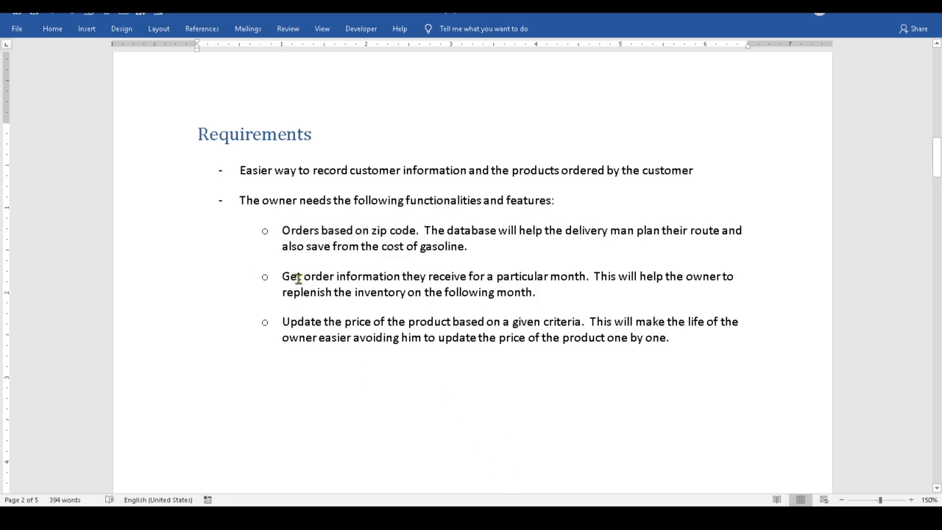
pyautogui.moveTo(284, 276); pyautogui.dragTo(586, 277)
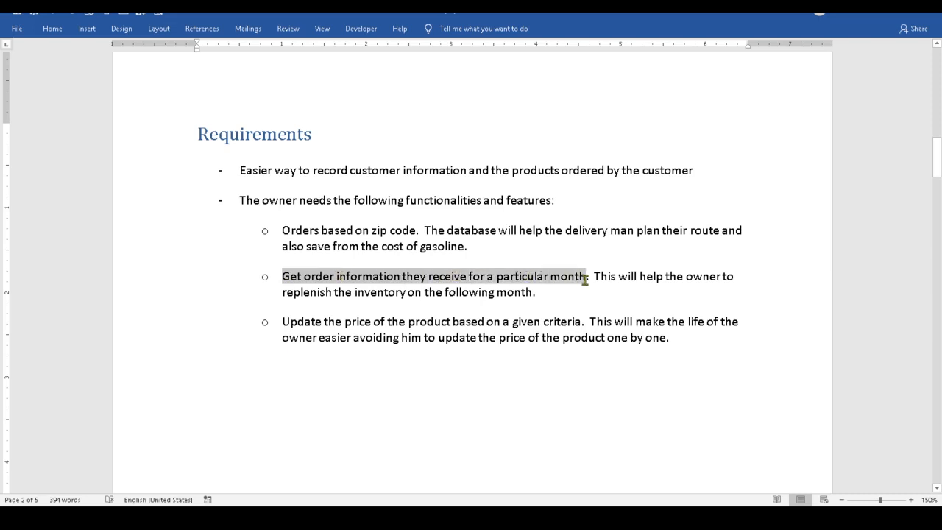
pyautogui.moveTo(720, 517)
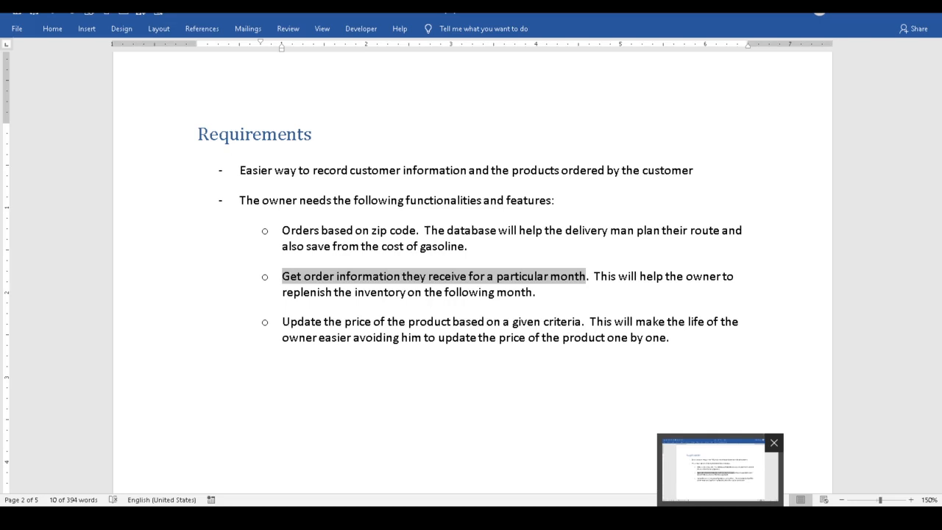
# Step: Highlight the 'Update the price' phrase, then all three feature sub-bullets
pyautogui.click(407, 338)
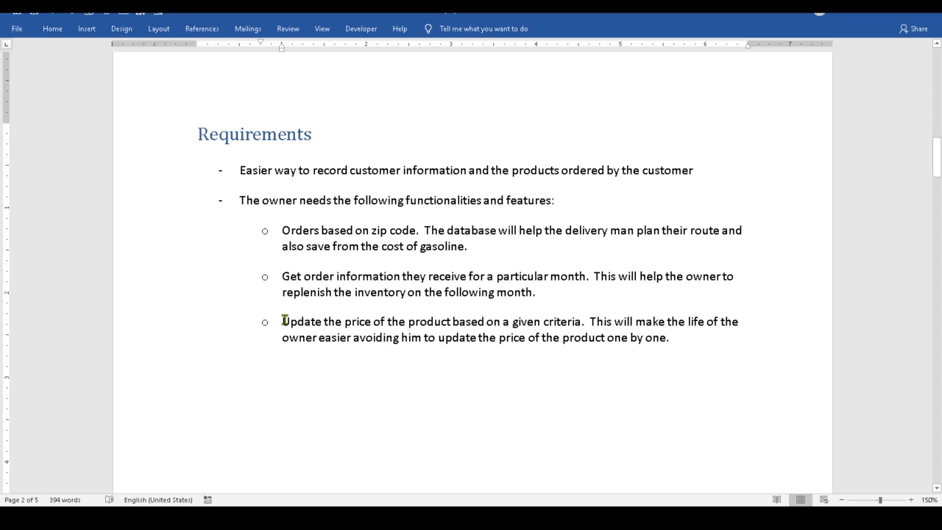
pyautogui.moveTo(284, 321); pyautogui.dragTo(588, 324)
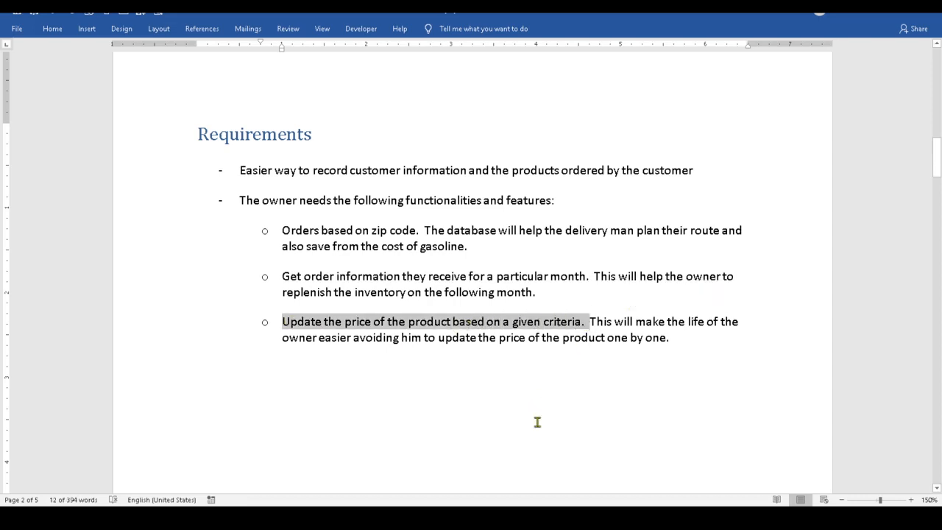
pyautogui.click(301, 332)
pyautogui.moveTo(283, 325); pyautogui.dragTo(376, 325)
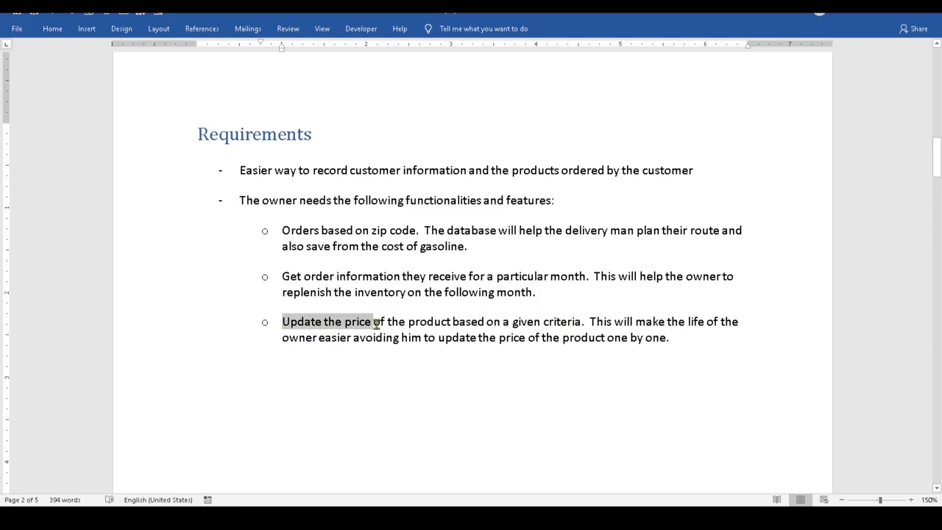
pyautogui.moveTo(376, 324); pyautogui.dragTo(590, 323)
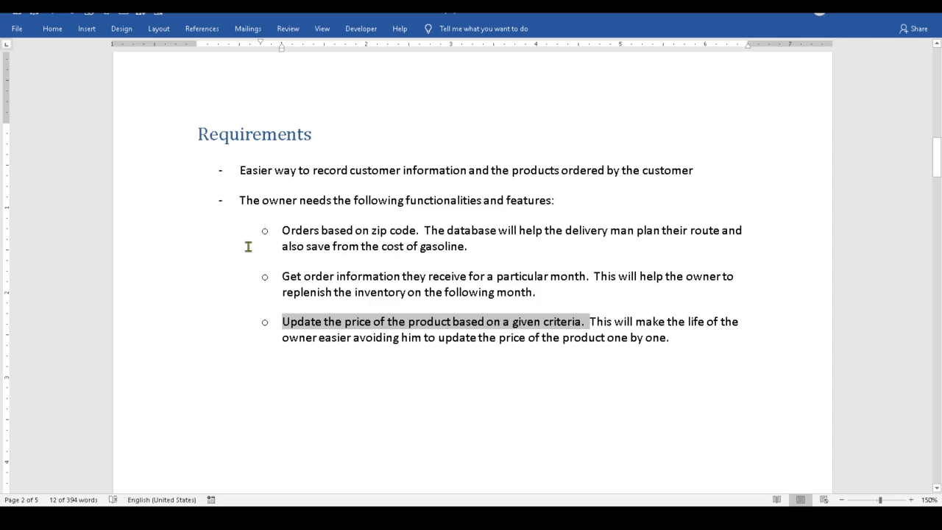
pyautogui.moveTo(280, 230); pyautogui.dragTo(688, 341)
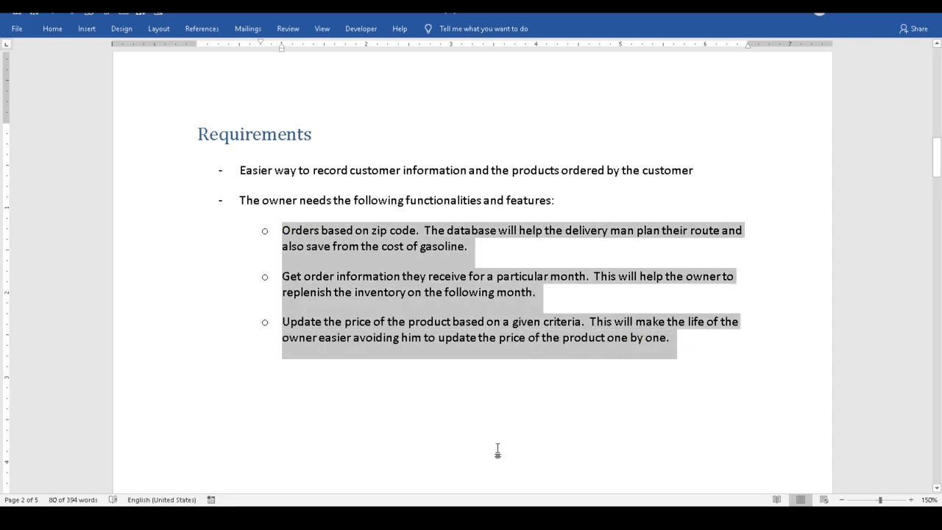
# Step: Add a new sub-bullet reading 'Billing' after the last feature
pyautogui.click(675, 340)
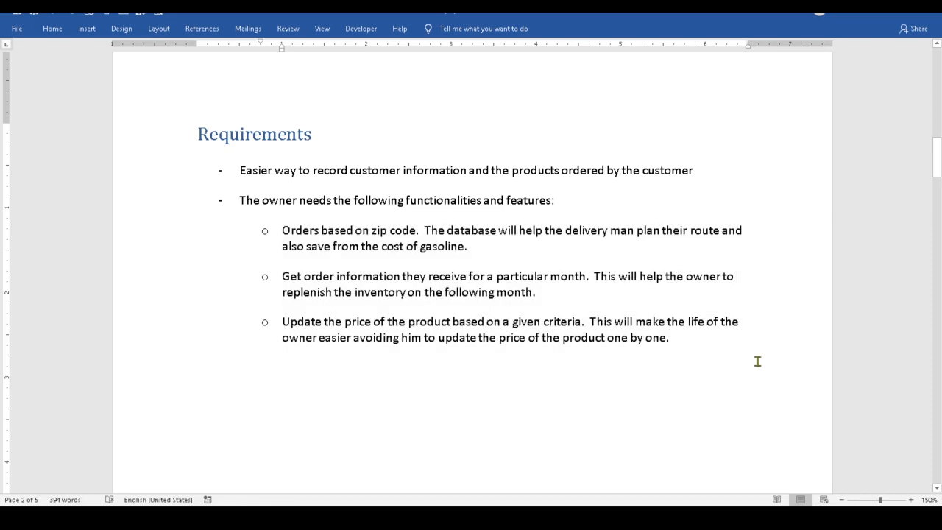
pyautogui.press('Return')
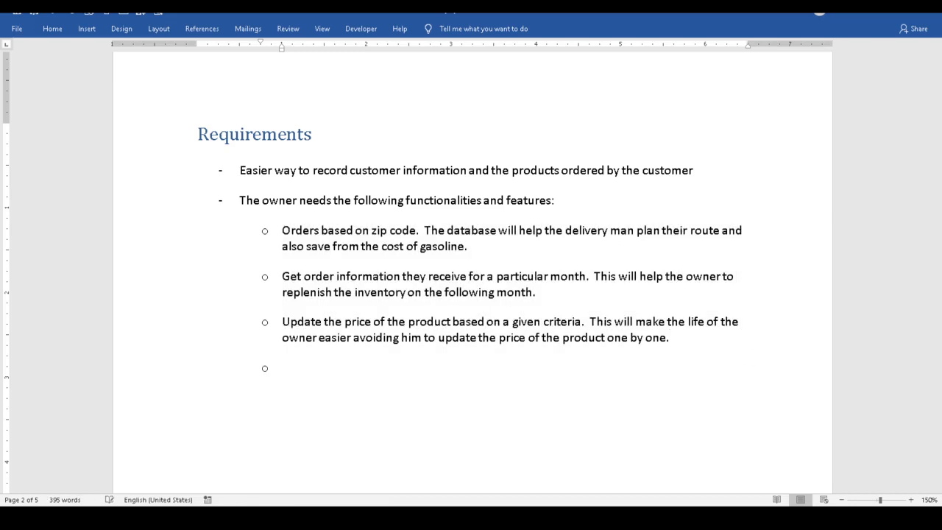
pyautogui.write('Billings')
pyautogui.press('BackSpace')
# Step: Move the Access database window over Word and maximize it
pyautogui.moveTo(941, 80); pyautogui.dragTo(442, 129)
pyautogui.click(871, 131)
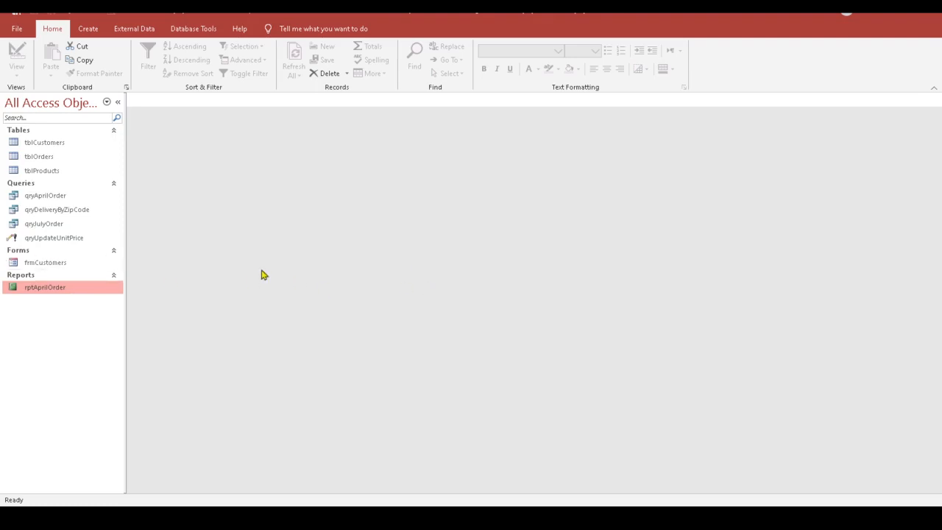
# Step: Open frmCustomers, advance to the second customer and scroll its 14-order subform
pyautogui.doubleClick(46, 264)
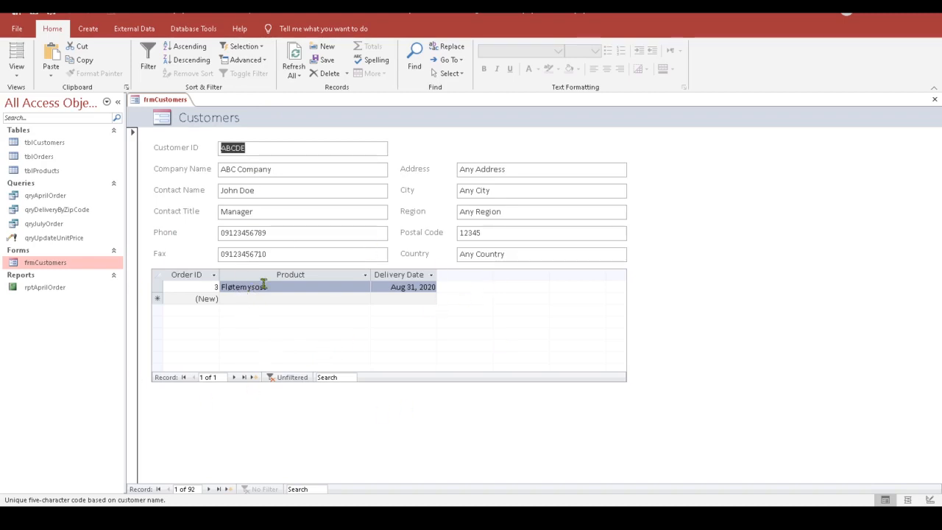
pyautogui.click(209, 488)
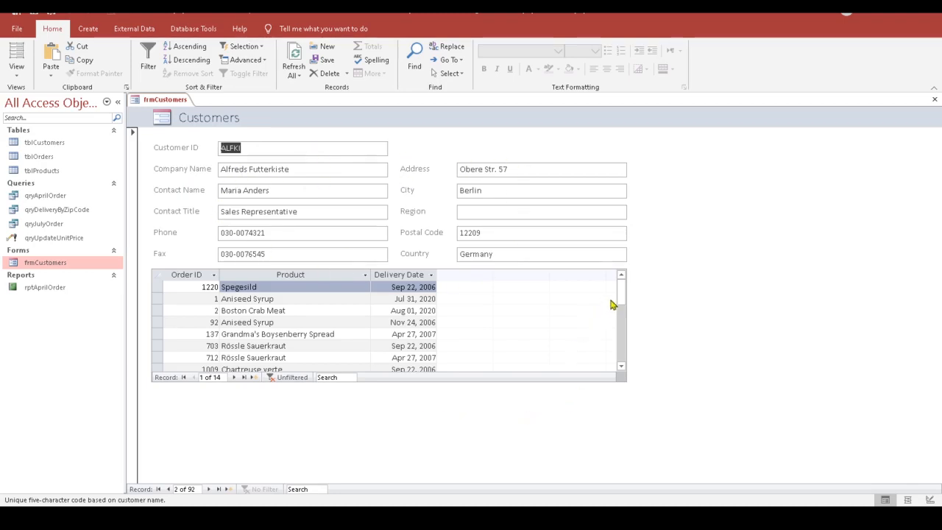
pyautogui.moveTo(621, 291)
pyautogui.mouseDown()
pyautogui.moveTo(622, 309)
pyautogui.moveTo(615, 286)
pyautogui.mouseUp()
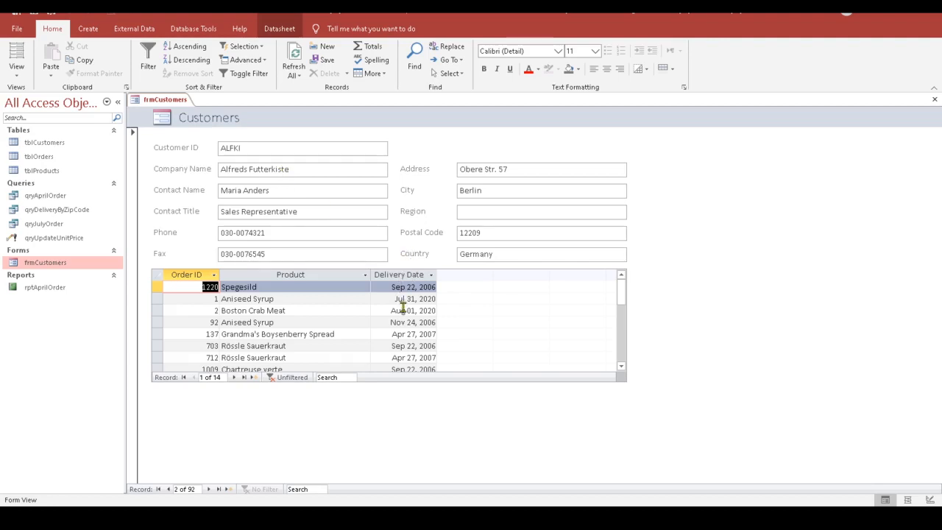
pyautogui.moveTo(620, 298)
pyautogui.mouseDown()
pyautogui.moveTo(620, 342)
pyautogui.moveTo(620, 282)
pyautogui.mouseUp()
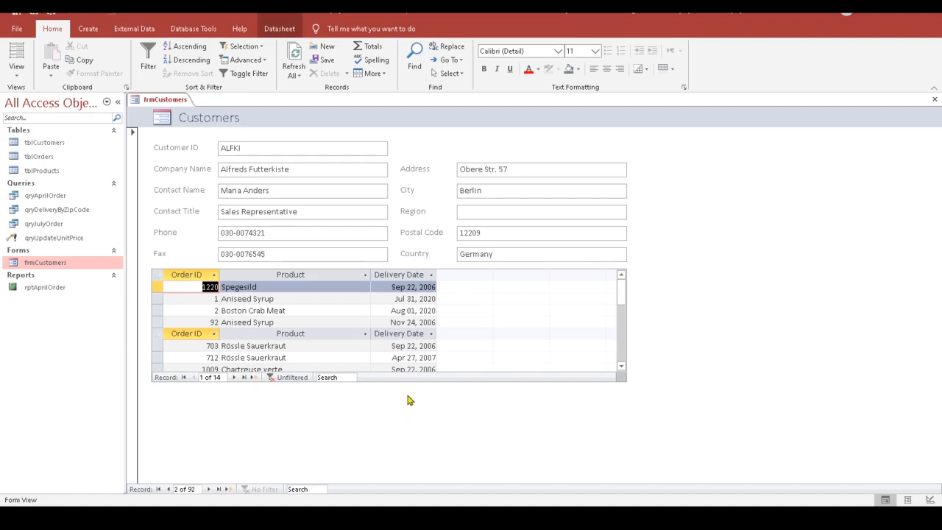
pyautogui.moveTo(622, 305)
pyautogui.mouseDown()
pyautogui.moveTo(622, 373)
pyautogui.moveTo(629, 311)
pyautogui.mouseUp()
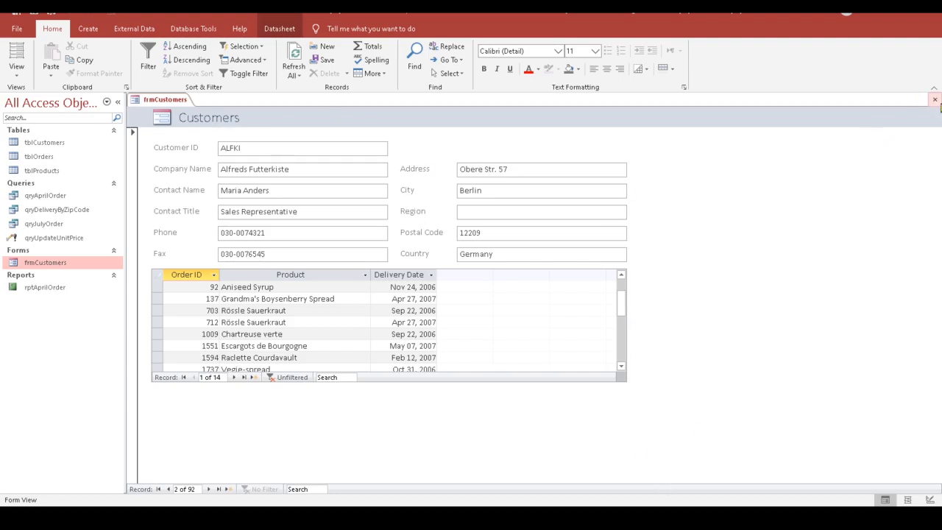
pyautogui.click(936, 103)
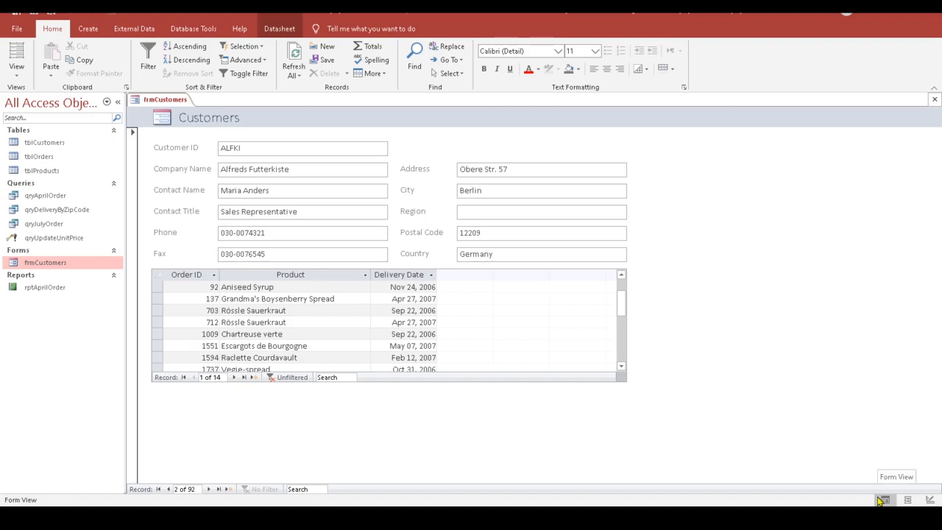
# Step: Review tblCustomers to its last record, then tblProducts and tblOrders, and open the Start menu
pyautogui.doubleClick(36, 145)
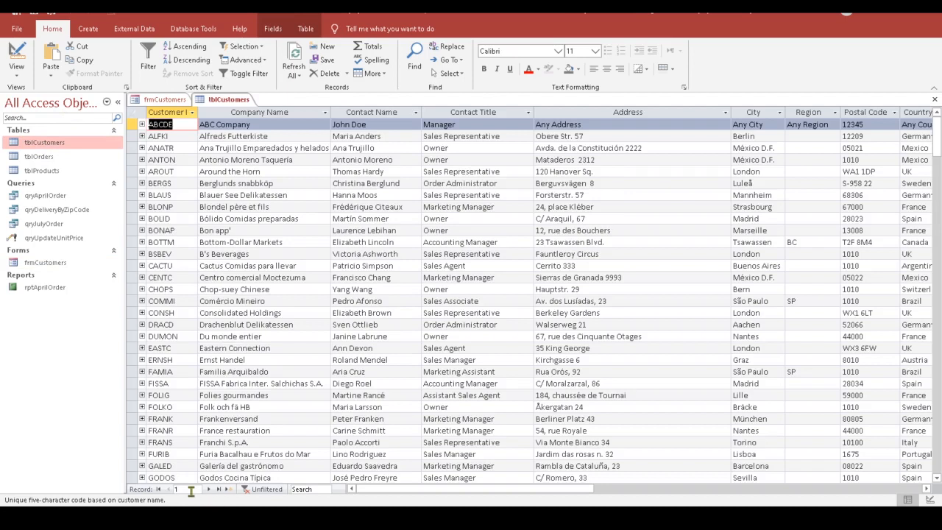
pyautogui.click(219, 489)
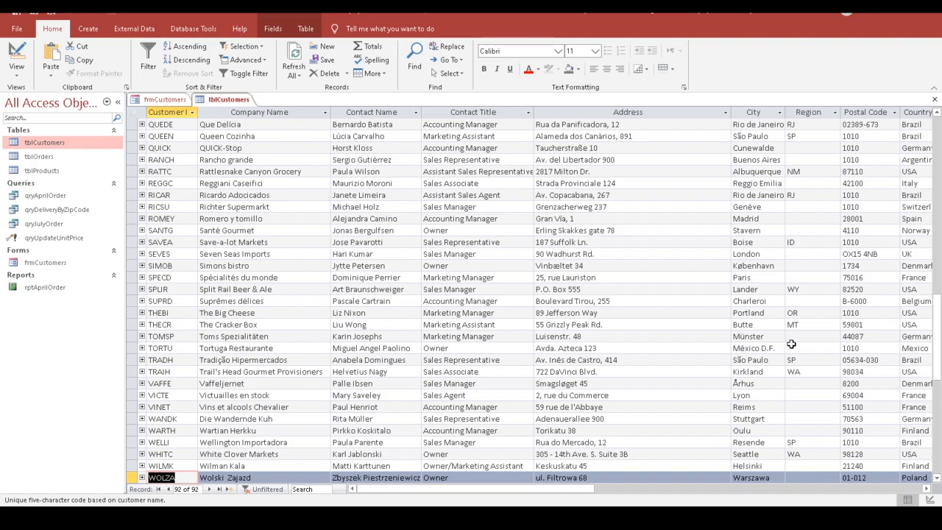
pyautogui.doubleClick(40, 171)
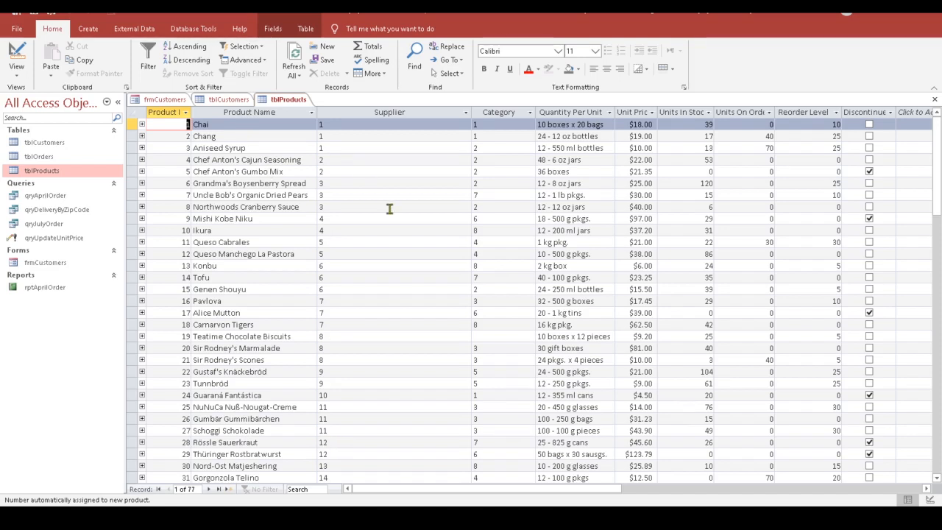
pyautogui.click(42, 158)
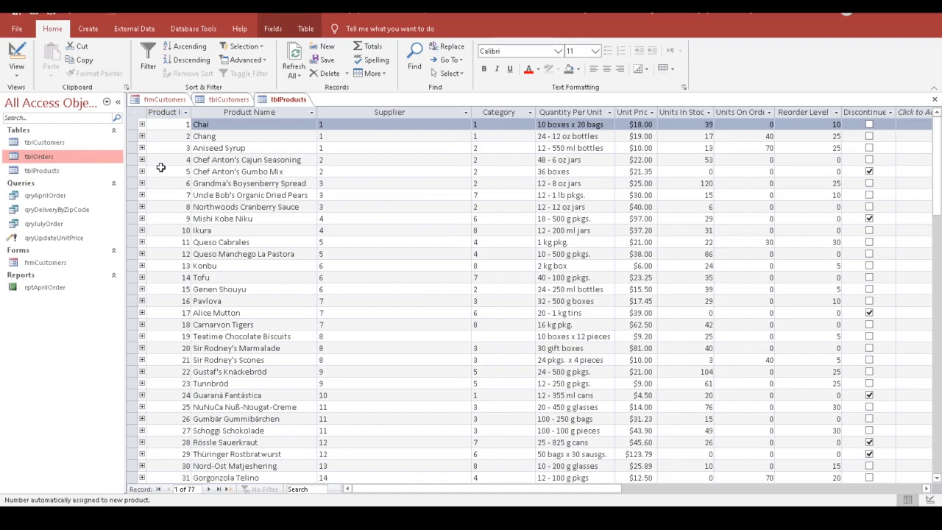
pyautogui.doubleClick(66, 159)
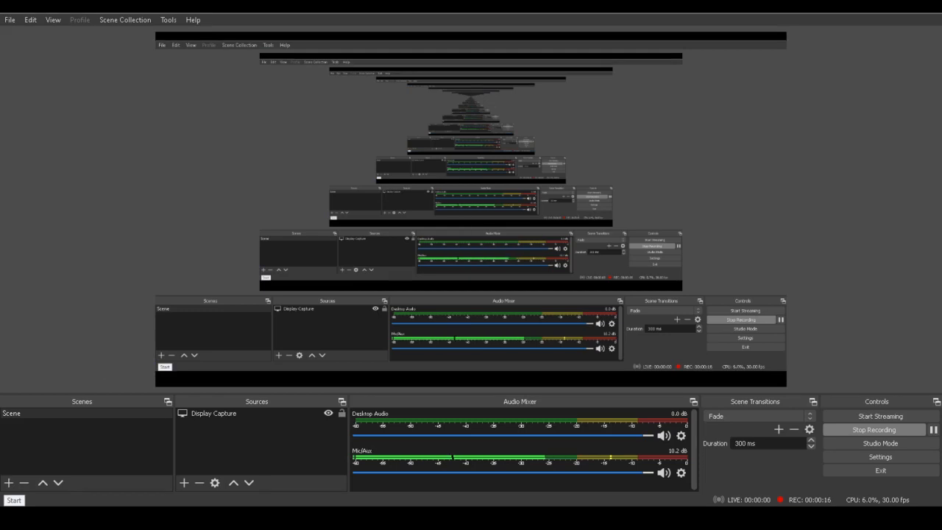
pyautogui.click(14, 518)
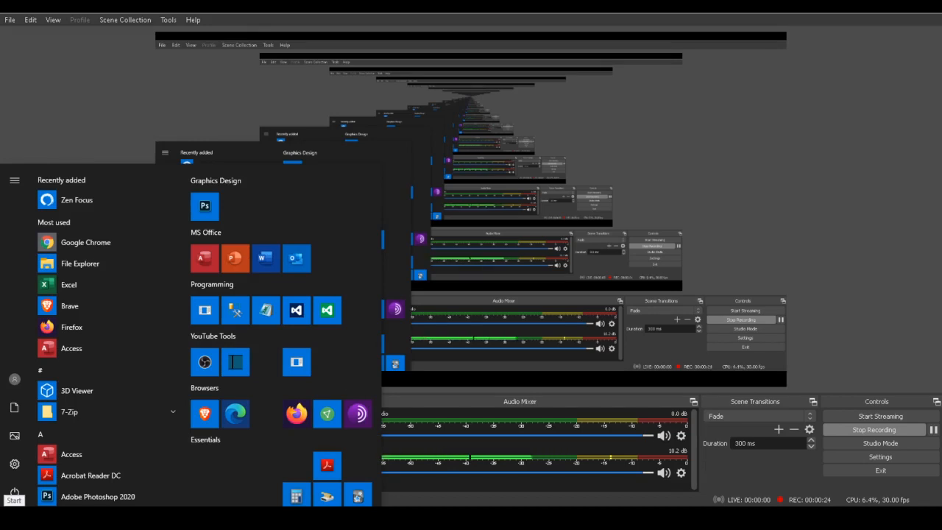
# Step: Launch Access from its MS Office tile in the Start menu
pyautogui.click(205, 259)
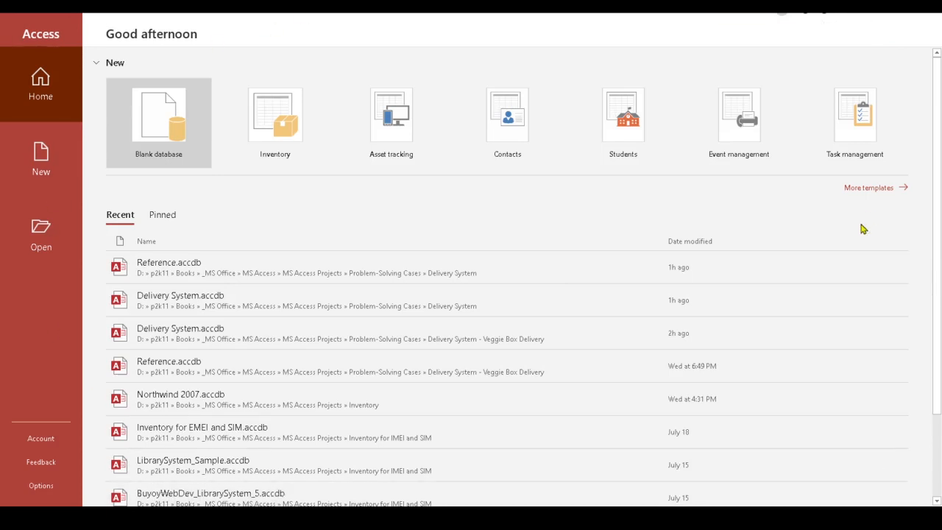
# Step: Create a blank database named Ordering System.accdb in the Desktop folder
pyautogui.click(153, 151)
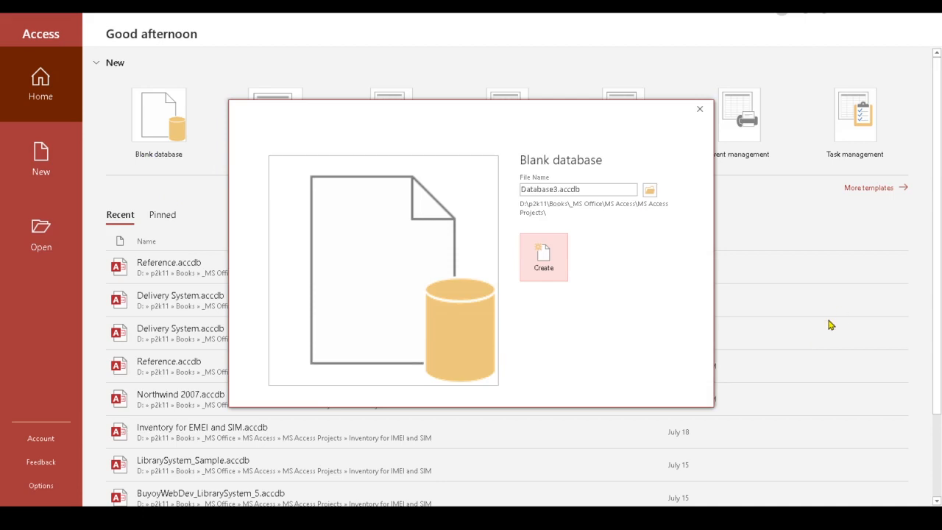
pyautogui.click(588, 189)
pyautogui.moveTo(585, 189)
pyautogui.mouseDown()
pyautogui.moveTo(499, 189)
pyautogui.moveTo(601, 187)
pyautogui.mouseUp()
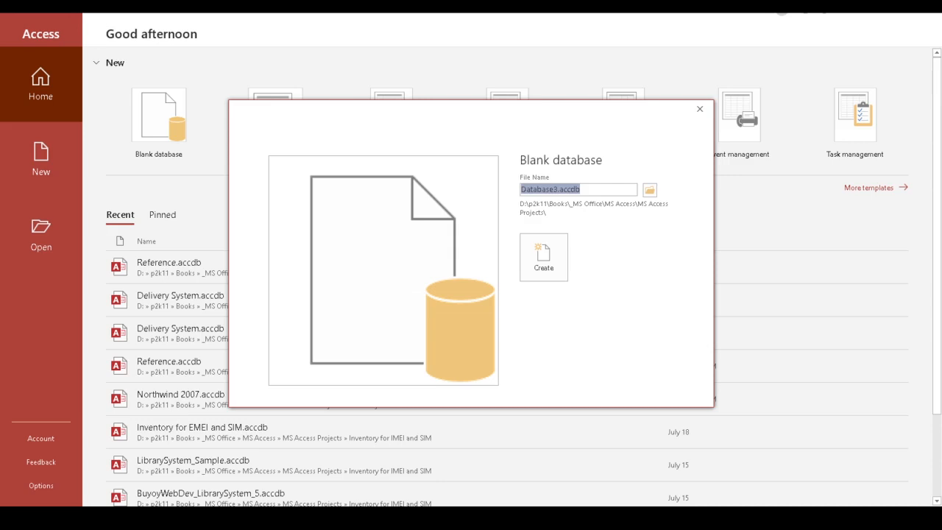
pyautogui.write('Ordering System')
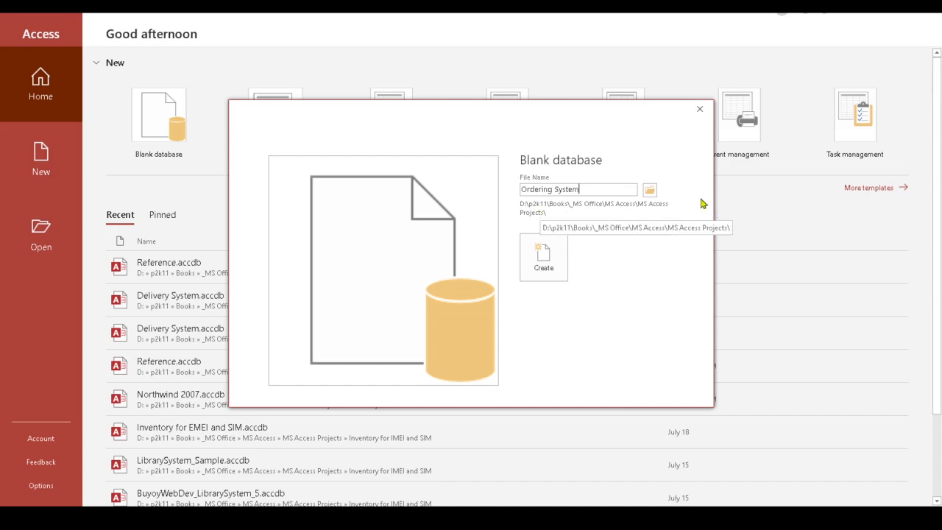
pyautogui.click(653, 192)
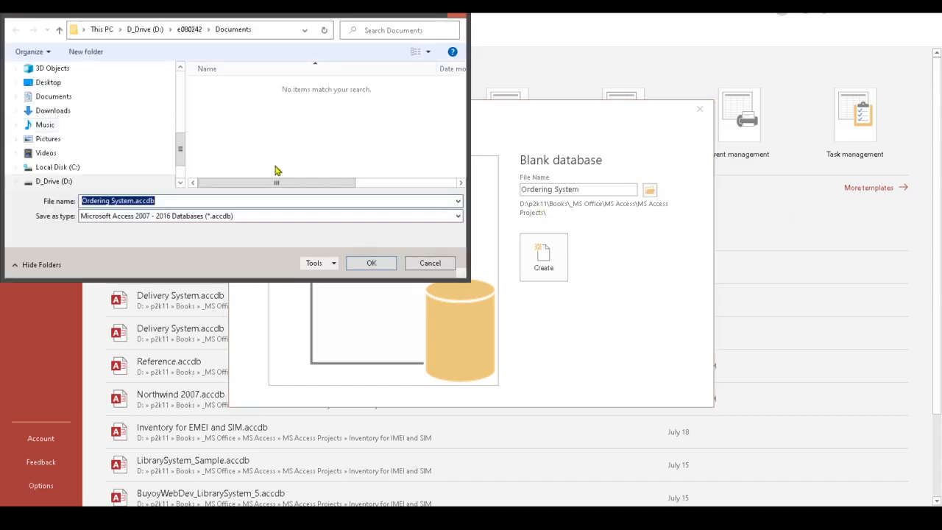
pyautogui.moveTo(179, 147); pyautogui.dragTo(180, 107)
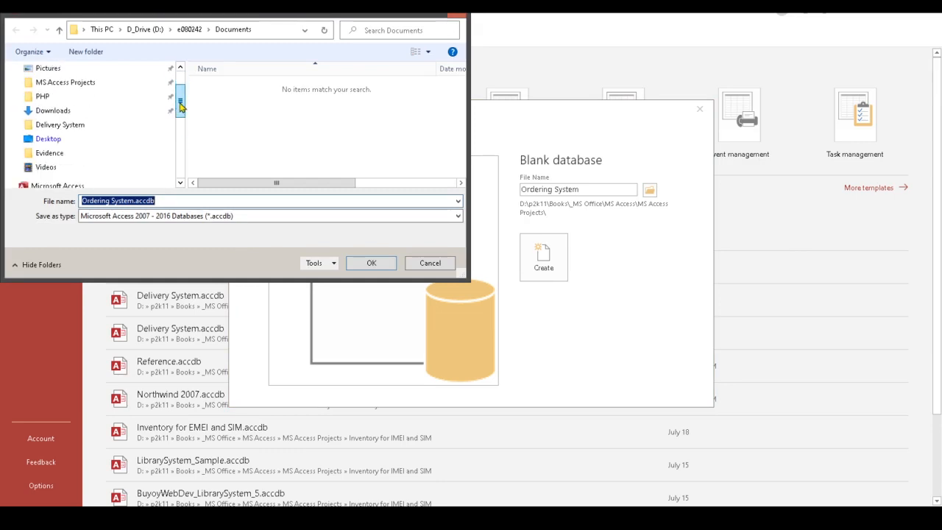
pyautogui.click(37, 142)
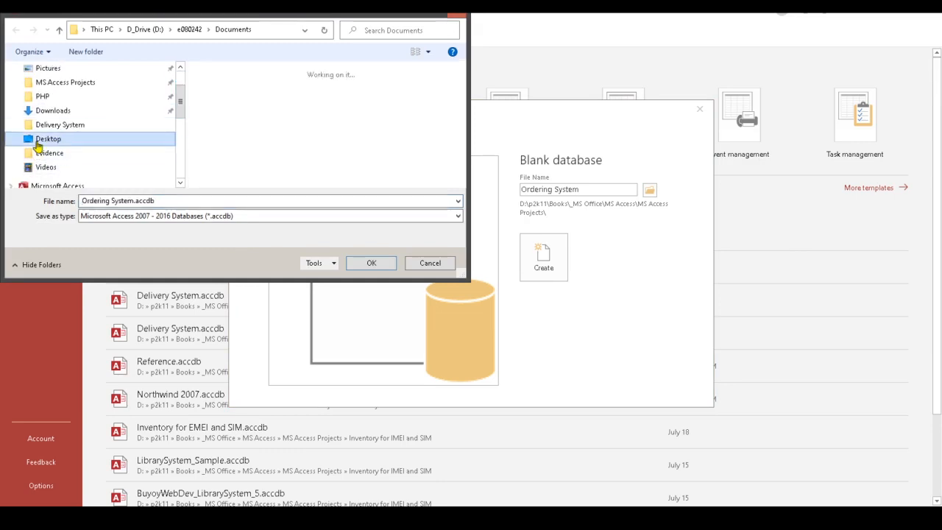
pyautogui.click(370, 267)
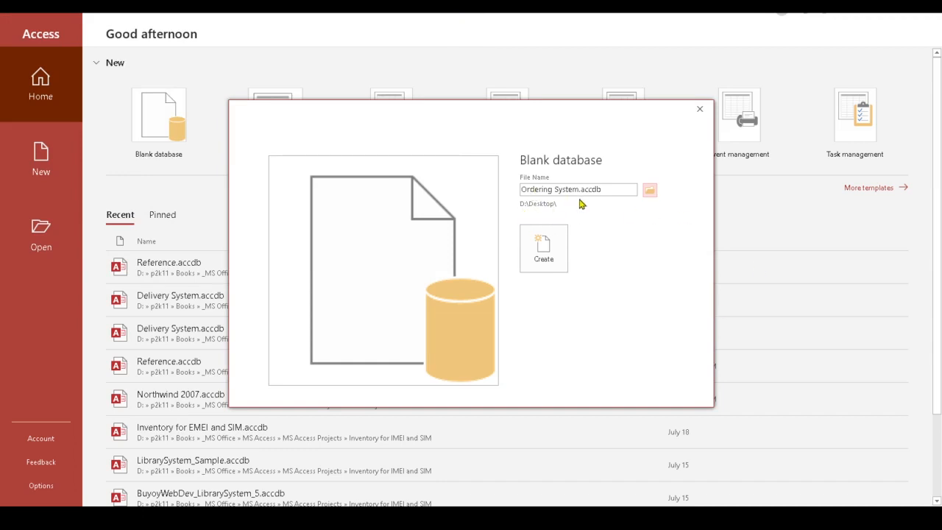
pyautogui.click(545, 259)
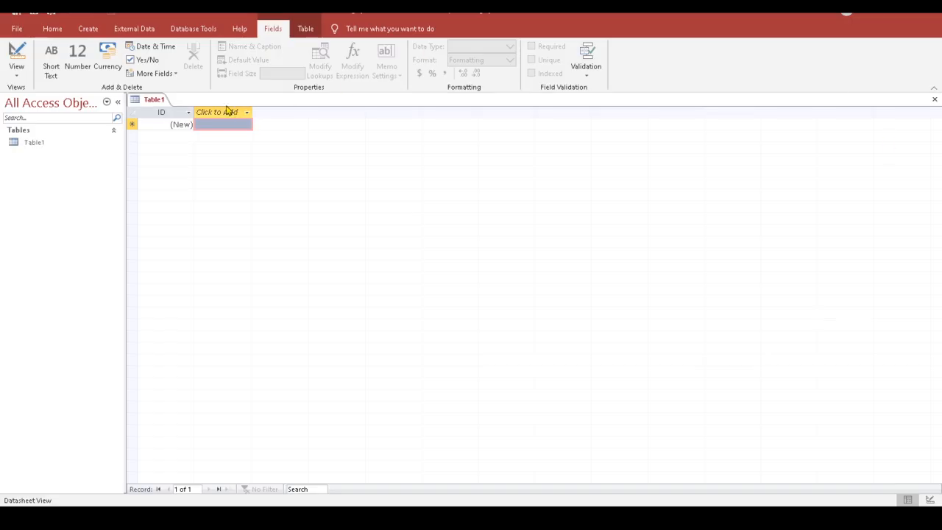
# Step: Close the empty Table1 tab without saving it
pyautogui.click(934, 101)
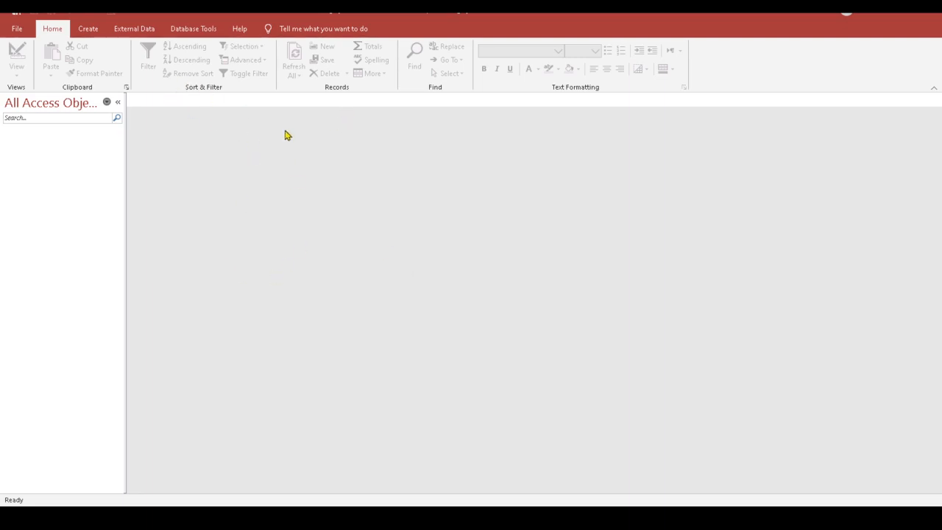
# Step: Choose External Data > New Data Source > From Database > Access
pyautogui.click(121, 31)
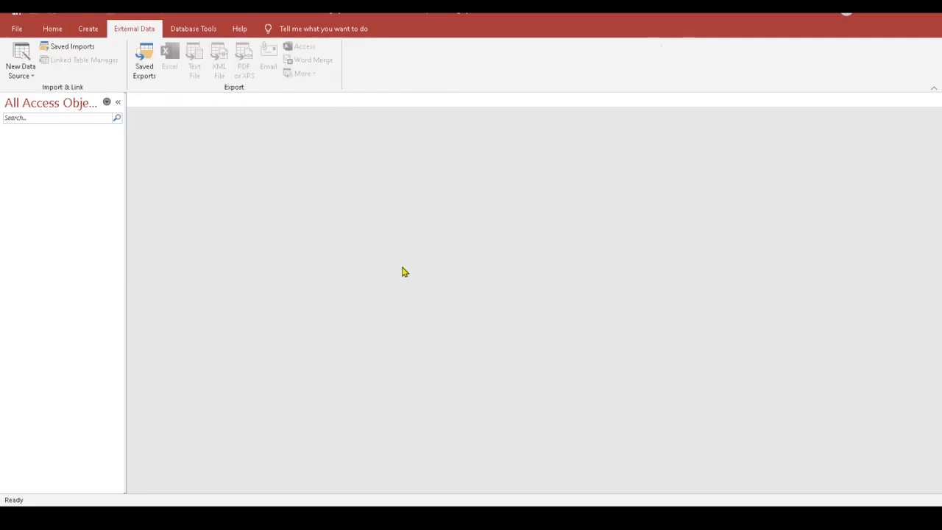
pyautogui.click(21, 68)
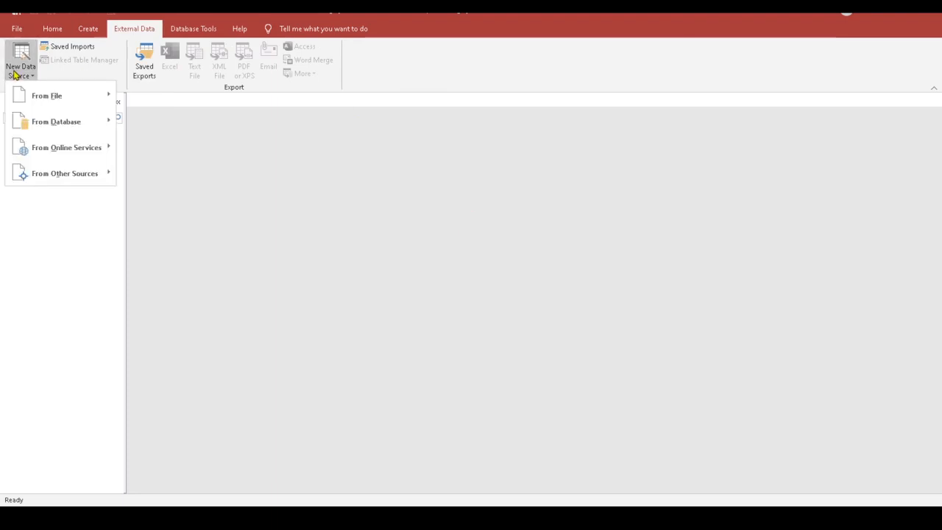
pyautogui.moveTo(63, 124)
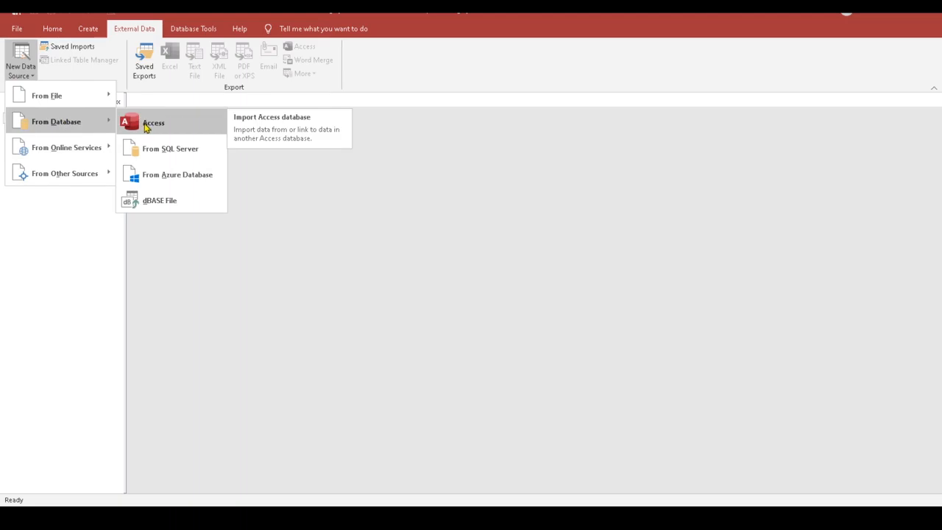
pyautogui.click(176, 125)
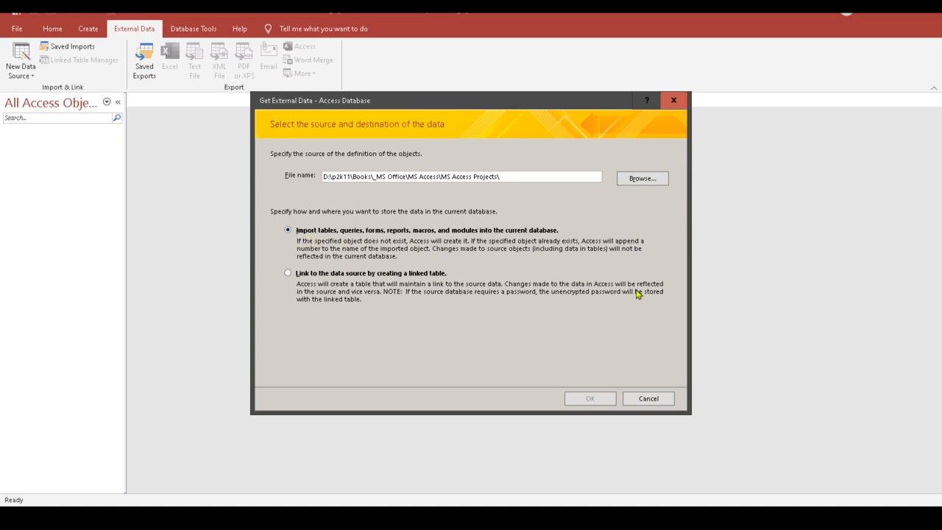
# Step: Pick Reference.accdb from MS Access Projects > Problem-Solving Cases > Delivery System as the source
pyautogui.click(649, 184)
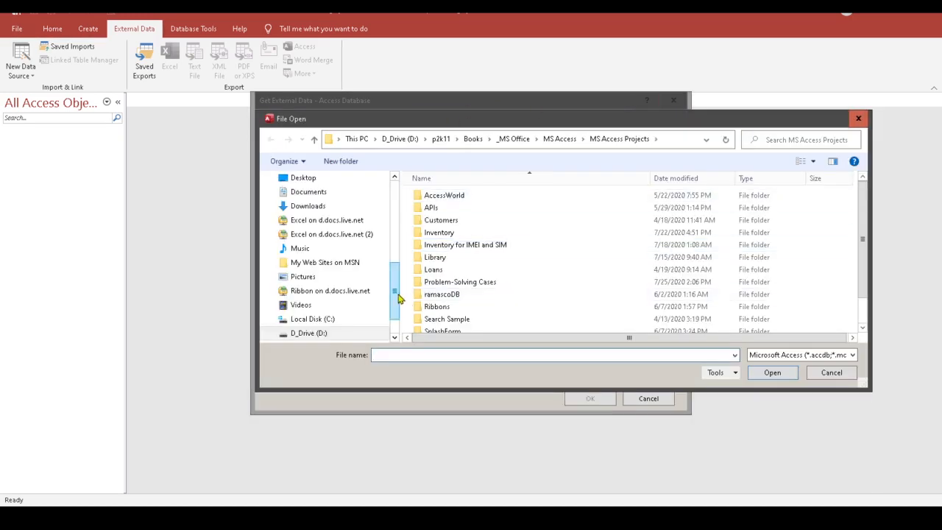
pyautogui.moveTo(400, 298); pyautogui.dragTo(393, 211)
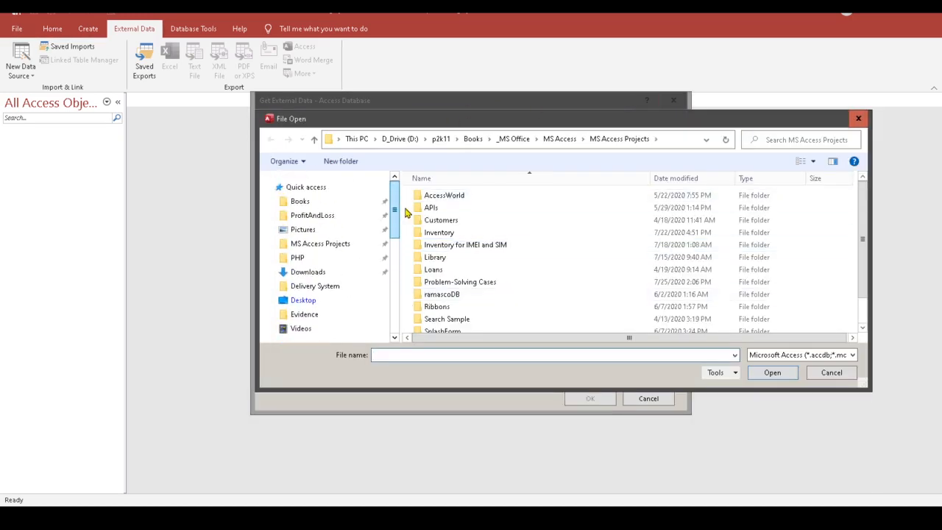
pyautogui.click(335, 250)
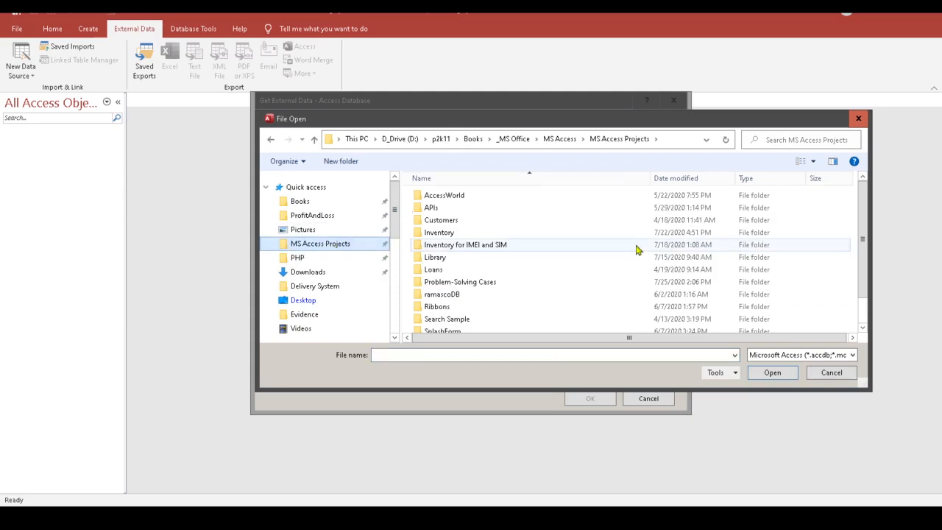
pyautogui.doubleClick(462, 283)
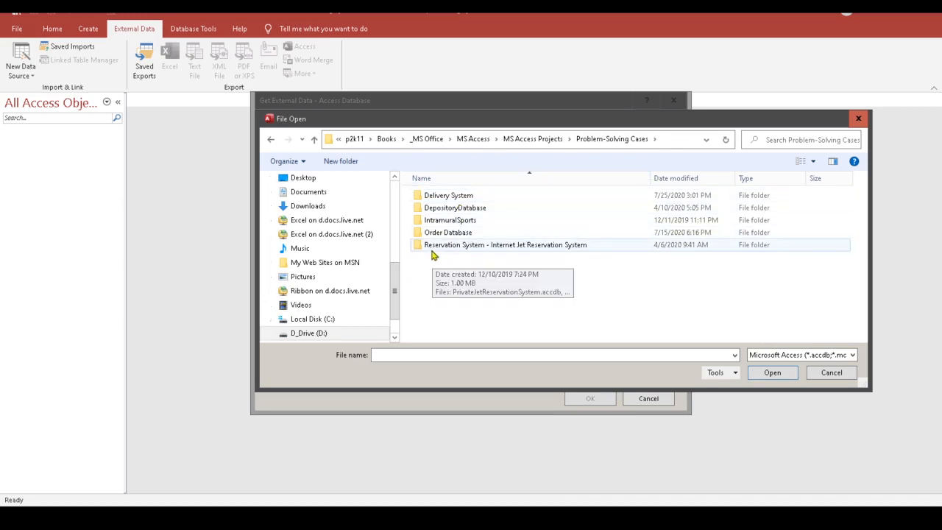
pyautogui.doubleClick(446, 195)
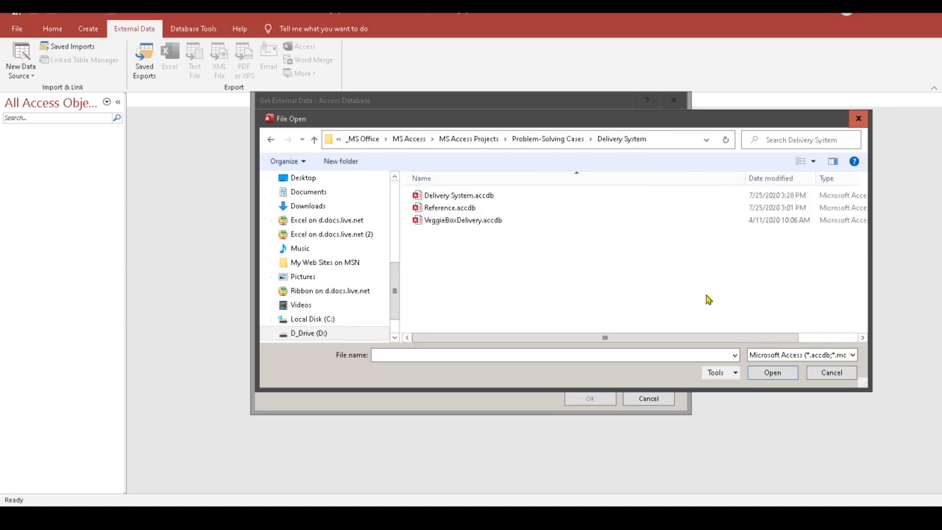
pyautogui.click(442, 209)
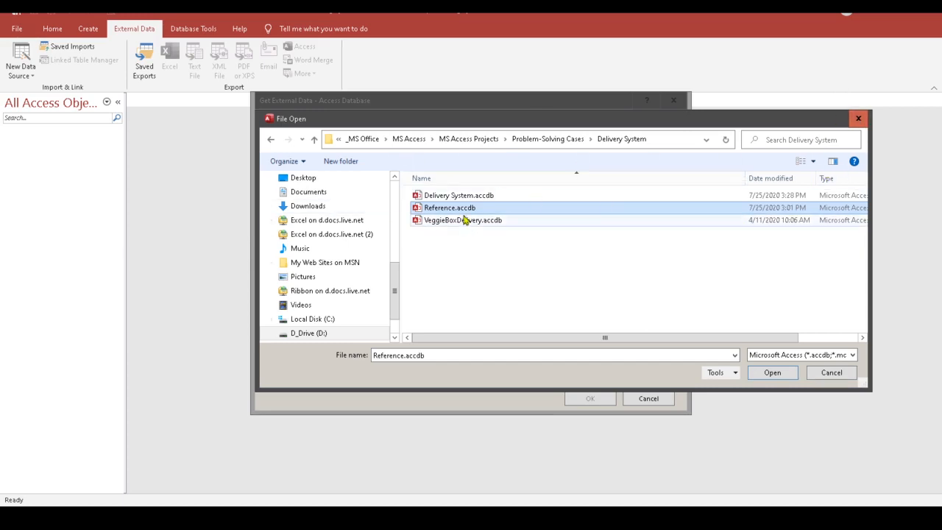
pyautogui.click(778, 375)
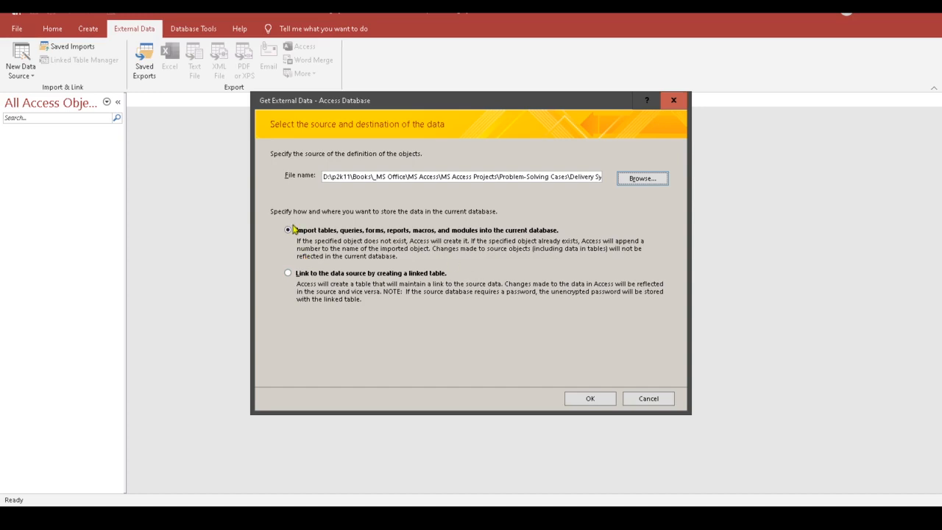
# Step: Import tblCustomers and tblProducts from Reference.accdb without saving the import steps
pyautogui.click(586, 402)
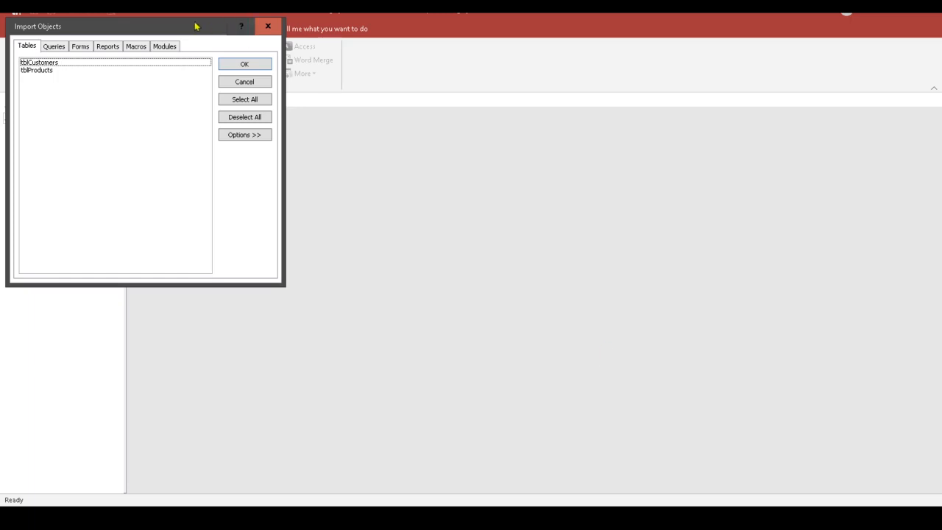
pyautogui.moveTo(195, 26); pyautogui.dragTo(646, 158)
pyautogui.moveTo(573, 159); pyautogui.dragTo(463, 145)
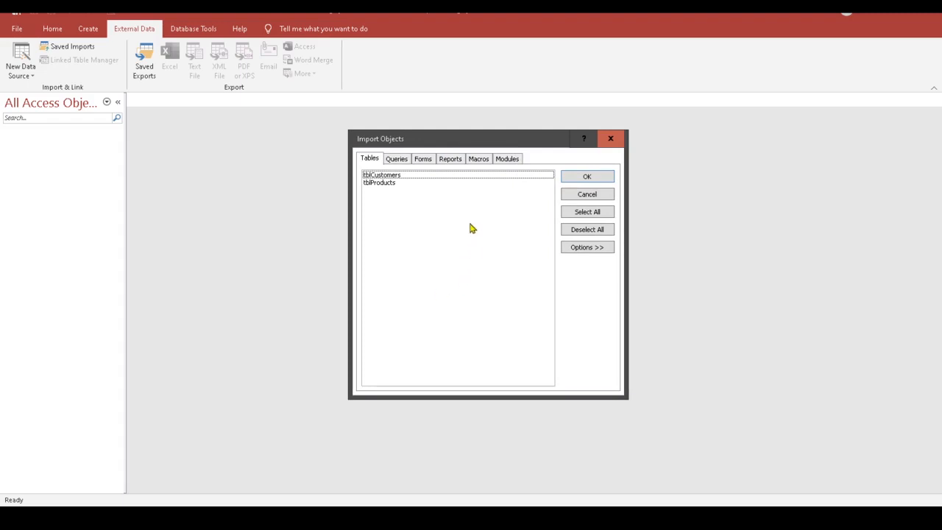
pyautogui.click(398, 177)
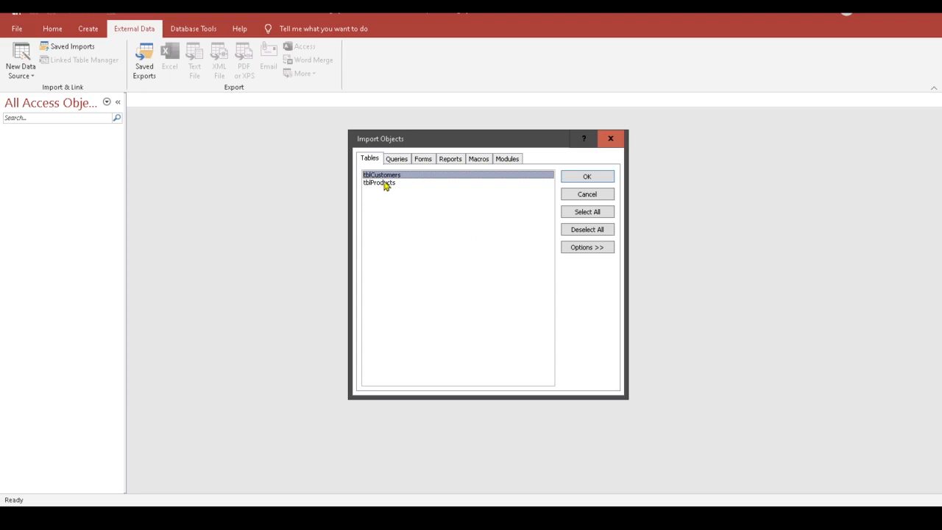
pyautogui.click(390, 183)
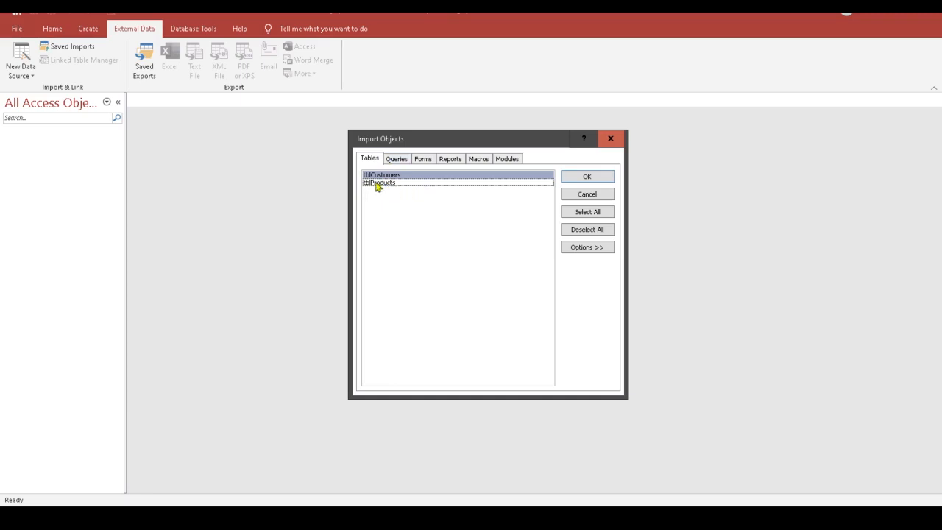
pyautogui.click(376, 185)
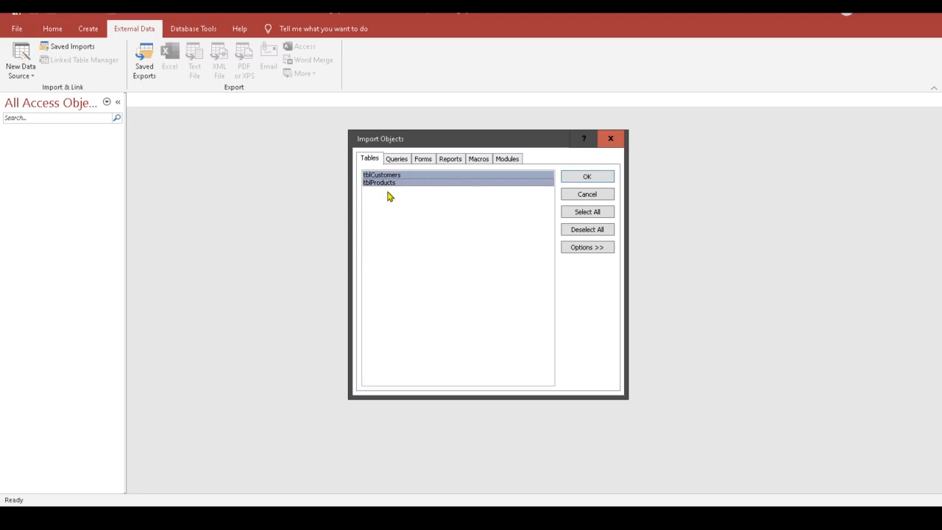
pyautogui.click(586, 178)
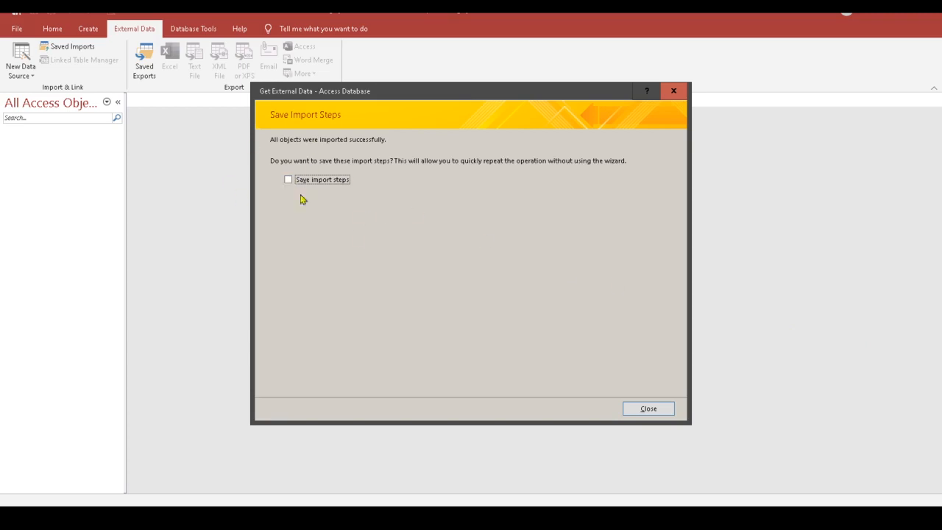
pyautogui.click(657, 410)
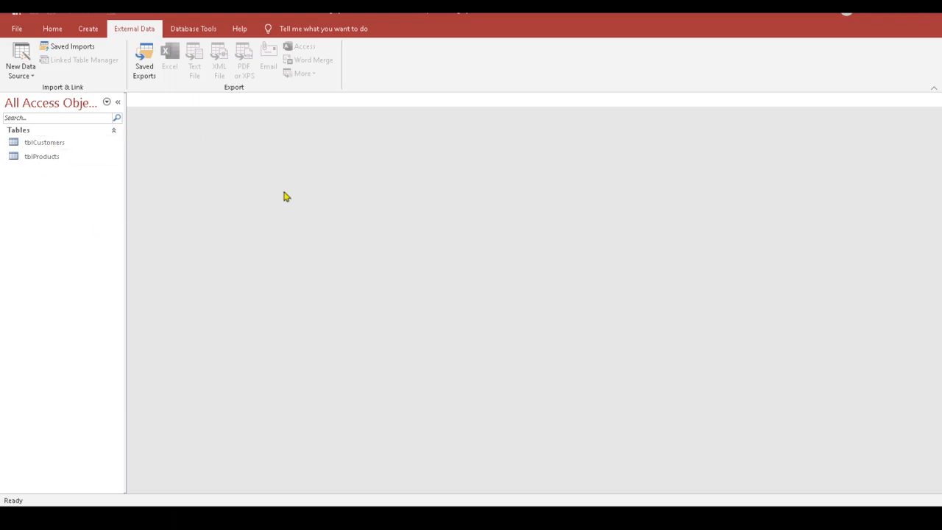
pyautogui.doubleClick(43, 143)
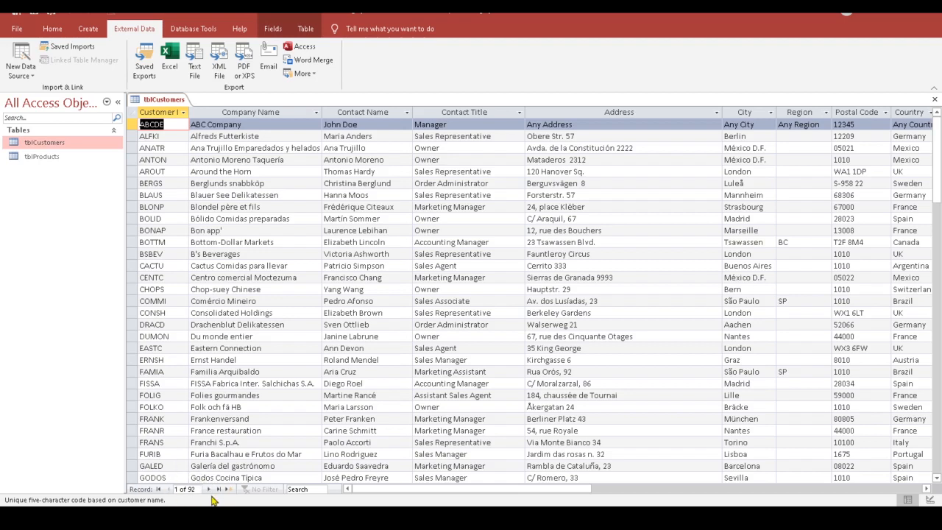
pyautogui.click(935, 100)
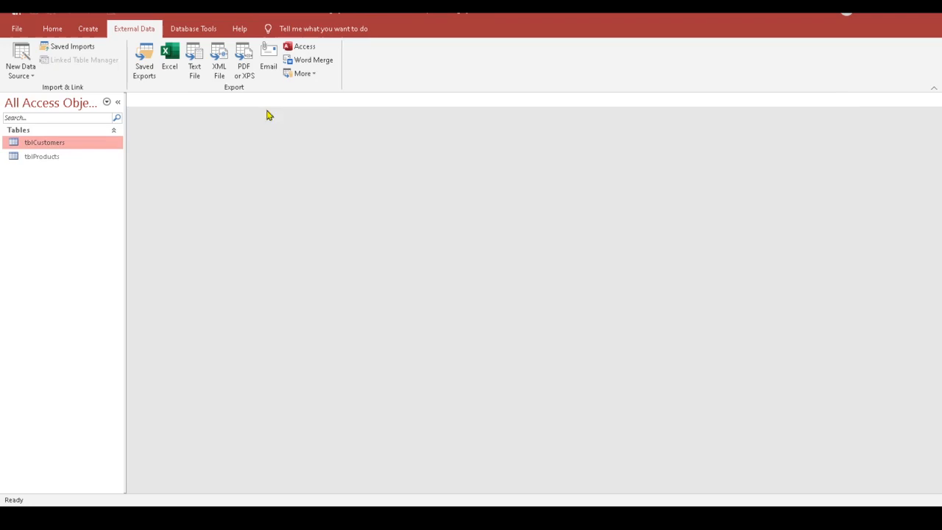
pyautogui.doubleClick(37, 157)
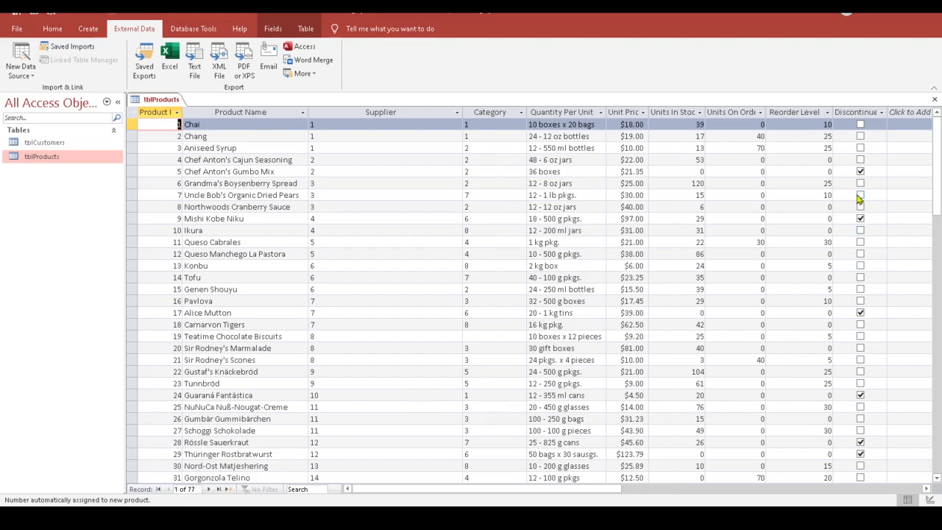
pyautogui.click(934, 98)
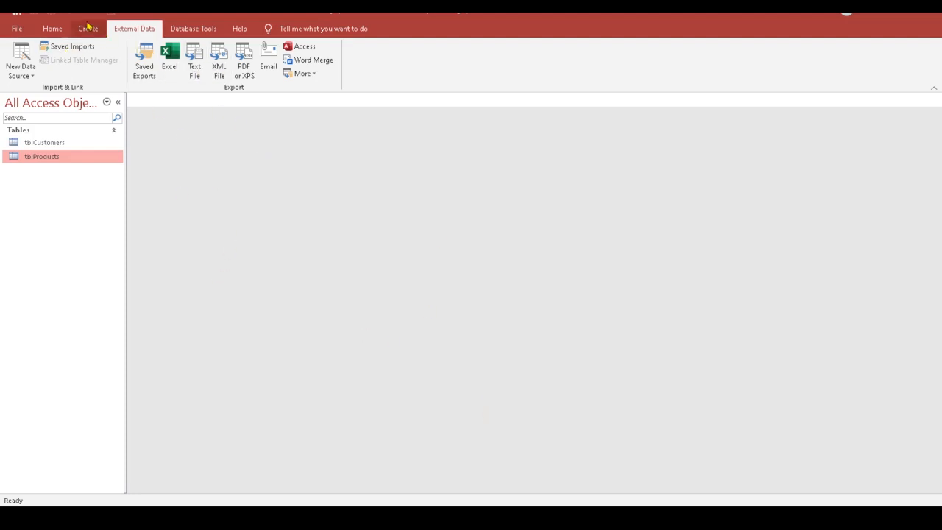
# Step: Start a new table in Design View with an AutoNumber field named OrderID
pyautogui.click(88, 30)
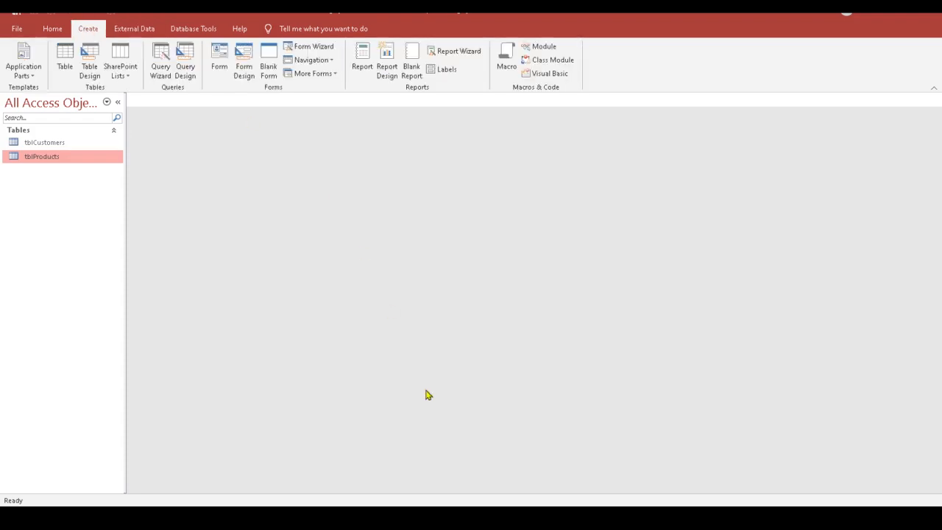
pyautogui.click(88, 69)
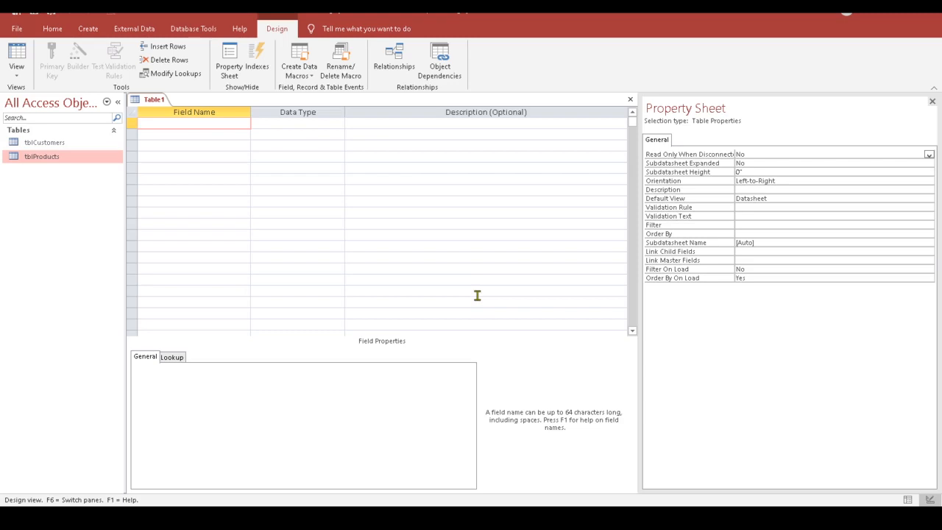
pyautogui.write('OrderI')
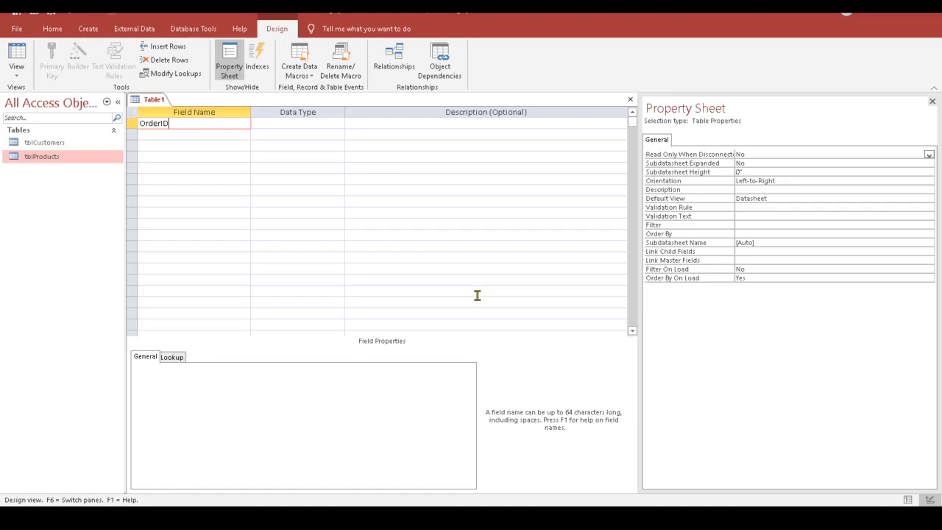
pyautogui.write('D')
pyautogui.press('Tab')
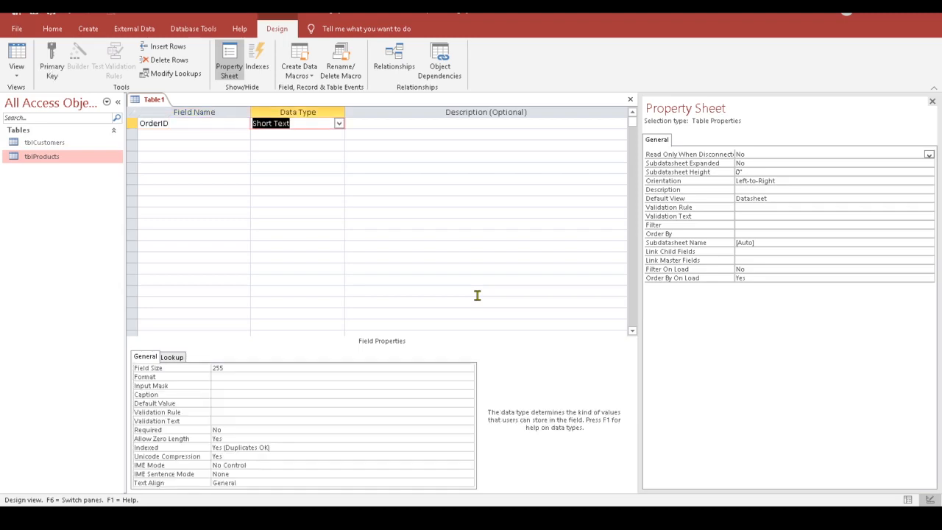
pyautogui.write('Au')
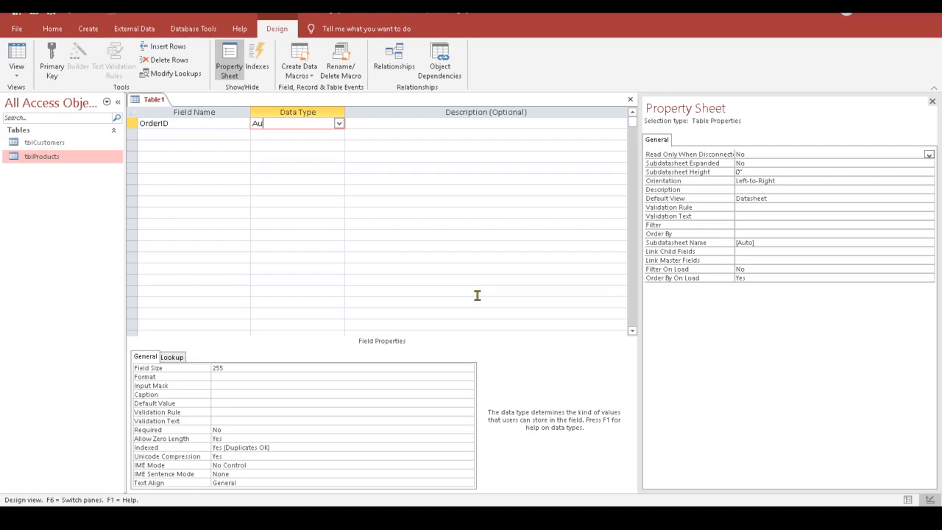
pyautogui.write('tomA')
pyautogui.press('Tab')
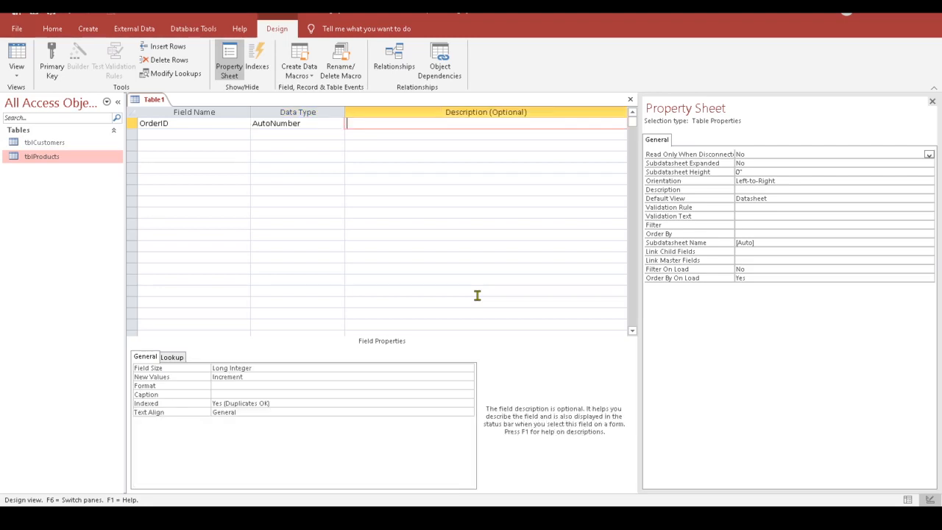
# Step: Add a CustomerID field on the second row and bring up its data type list
pyautogui.click(164, 137)
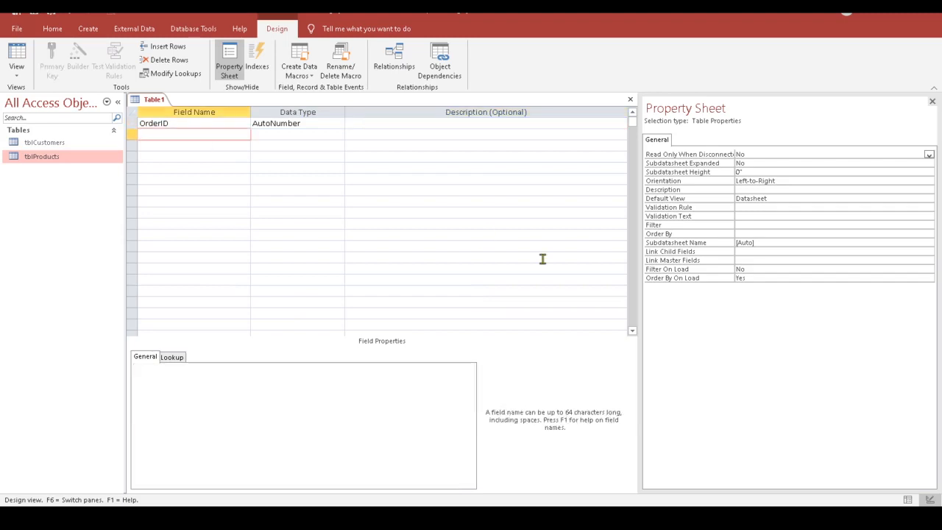
pyautogui.write('CustomerID')
pyautogui.press('Tab')
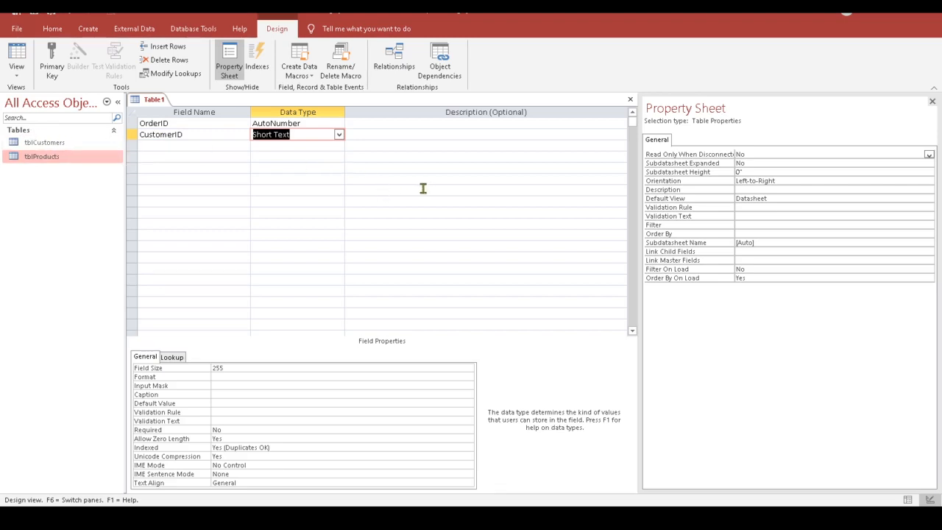
pyautogui.click(339, 136)
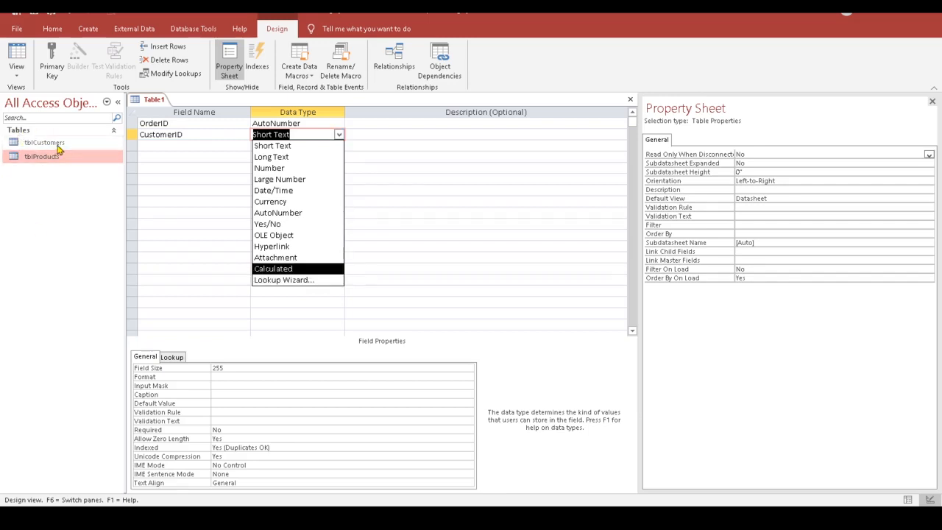
# Step: Run the Lookup Wizard on CustomerID, taking values from the tblCustomers table
pyautogui.click(291, 282)
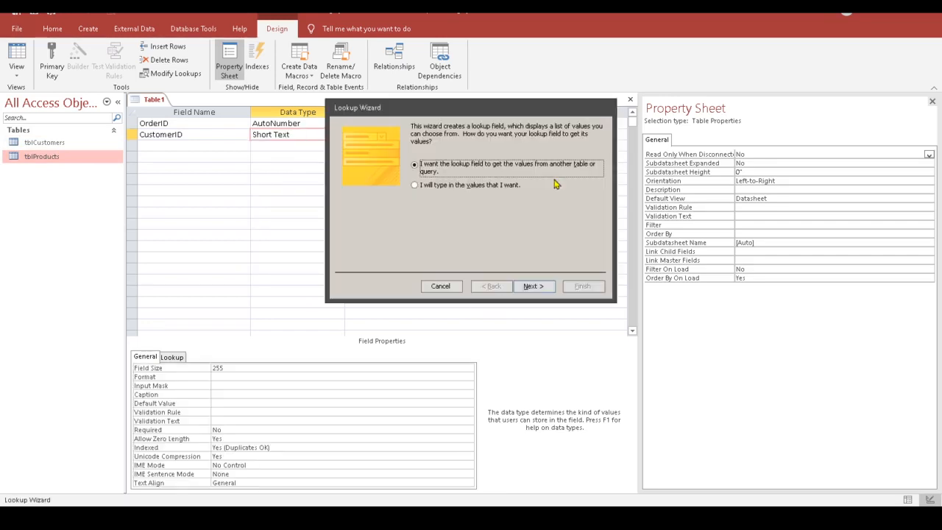
pyautogui.moveTo(488, 113); pyautogui.dragTo(398, 170)
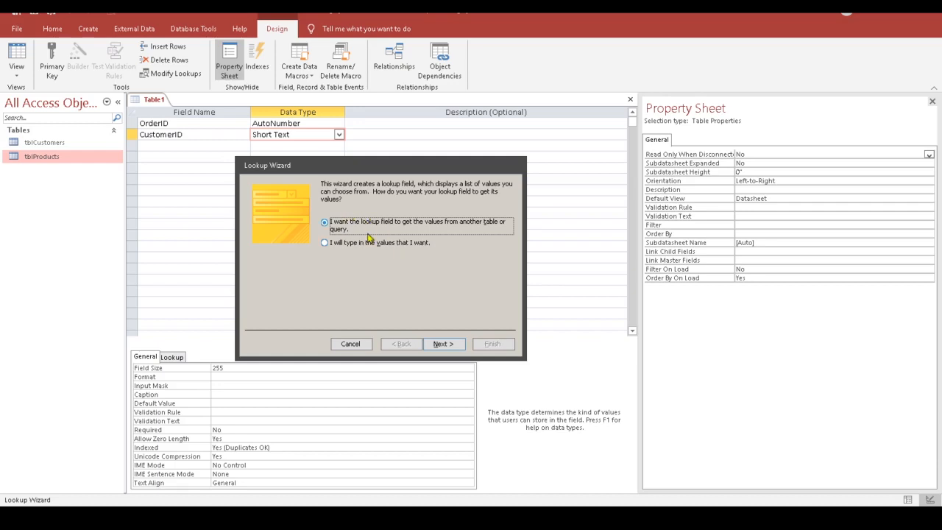
pyautogui.click(451, 345)
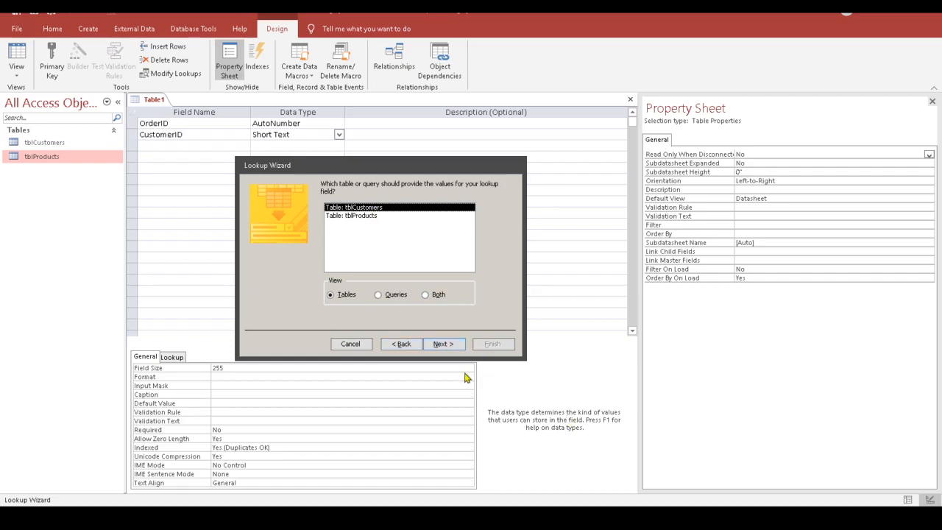
pyautogui.click(445, 349)
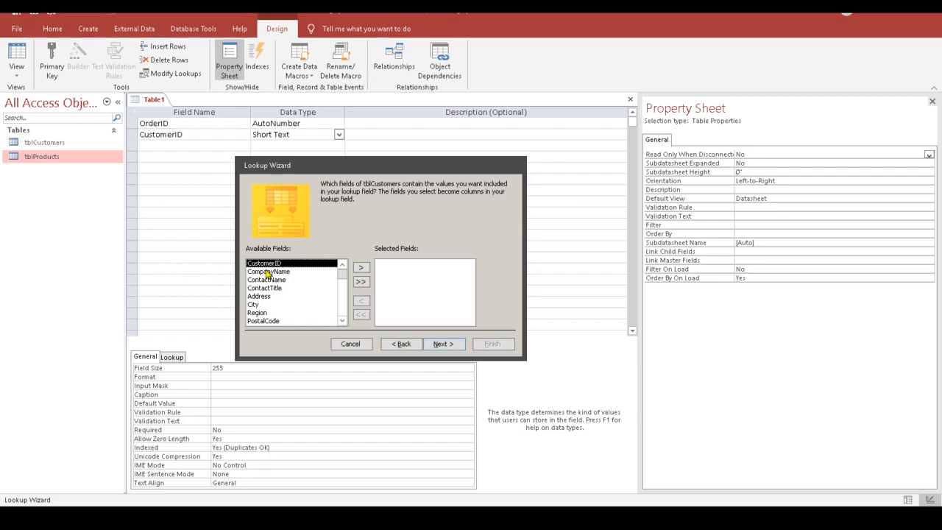
# Step: Include CompanyName as the lookup column and sort it ascending by CompanyName
pyautogui.click(269, 271)
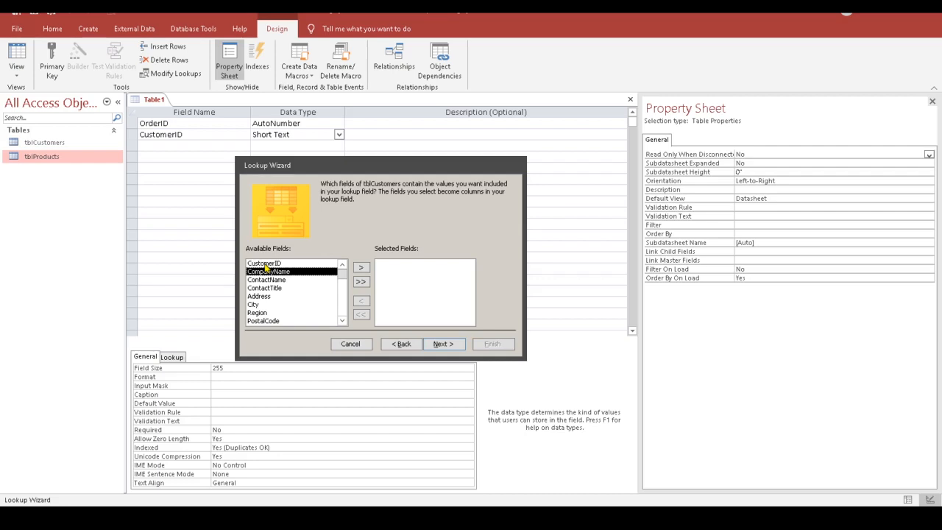
pyautogui.click(362, 269)
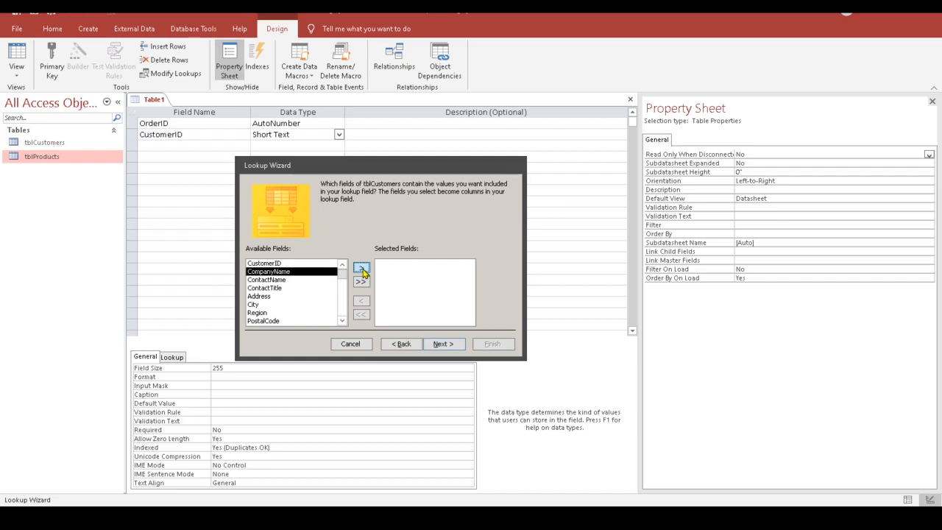
pyautogui.click(362, 271)
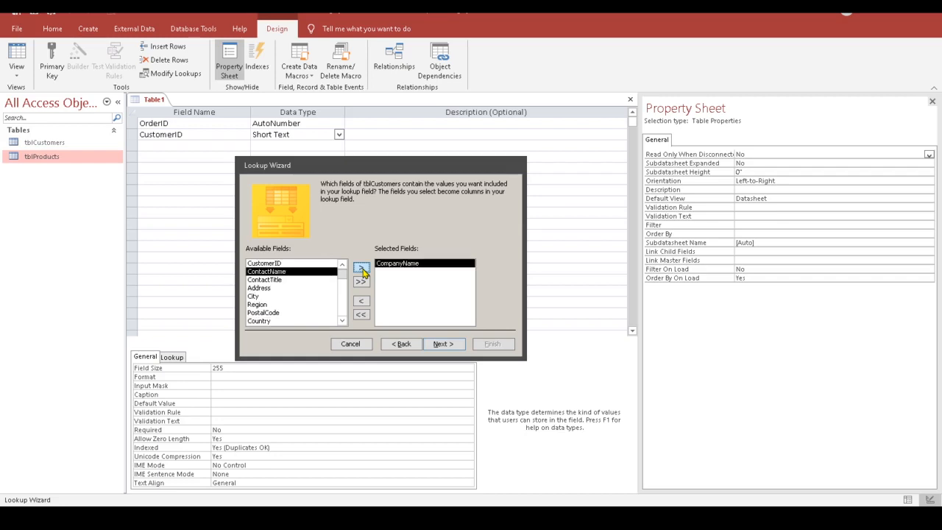
pyautogui.click(443, 344)
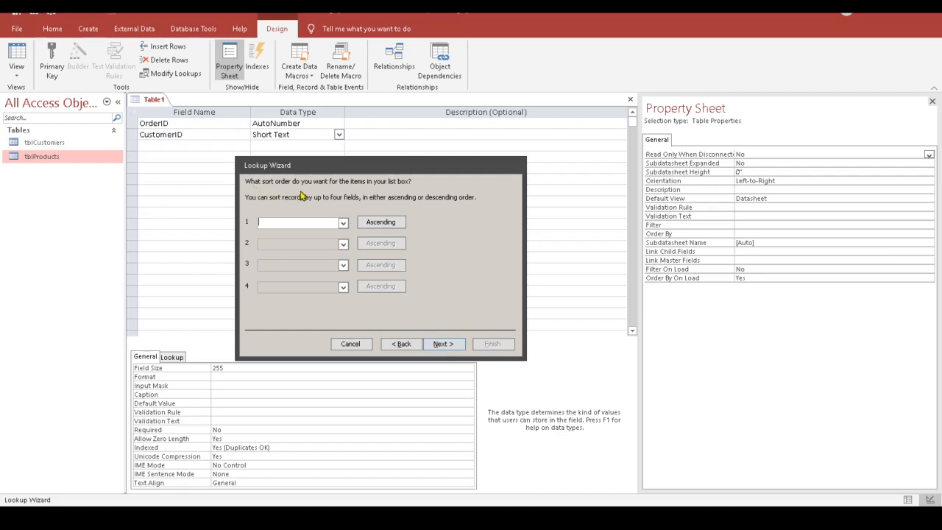
pyautogui.click(343, 223)
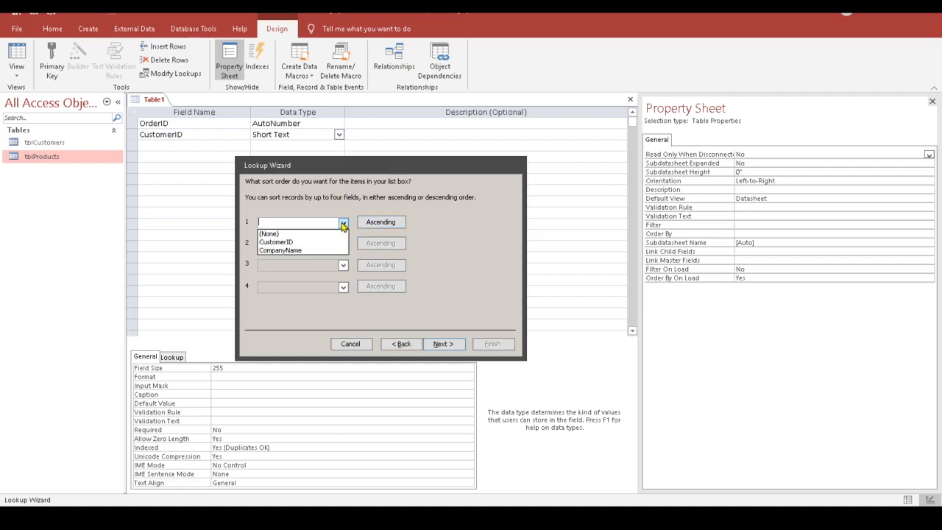
pyautogui.click(294, 251)
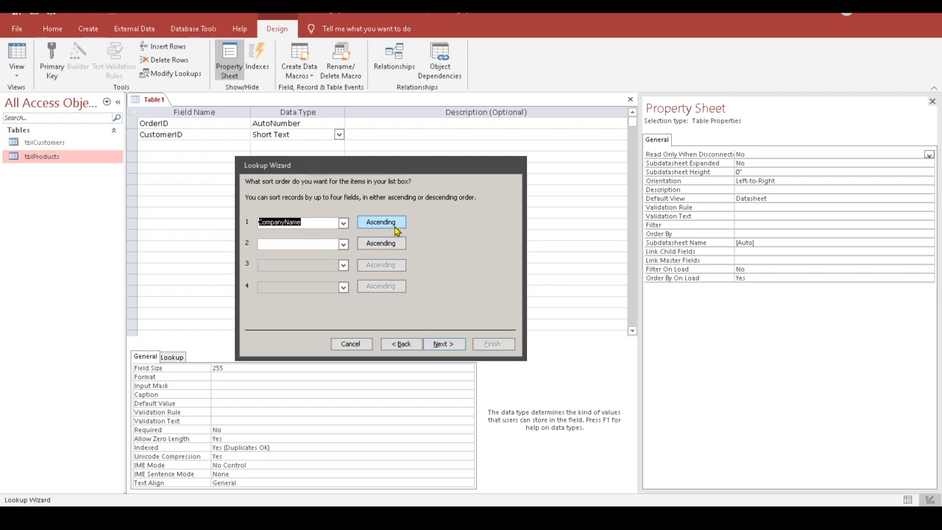
pyautogui.click(443, 343)
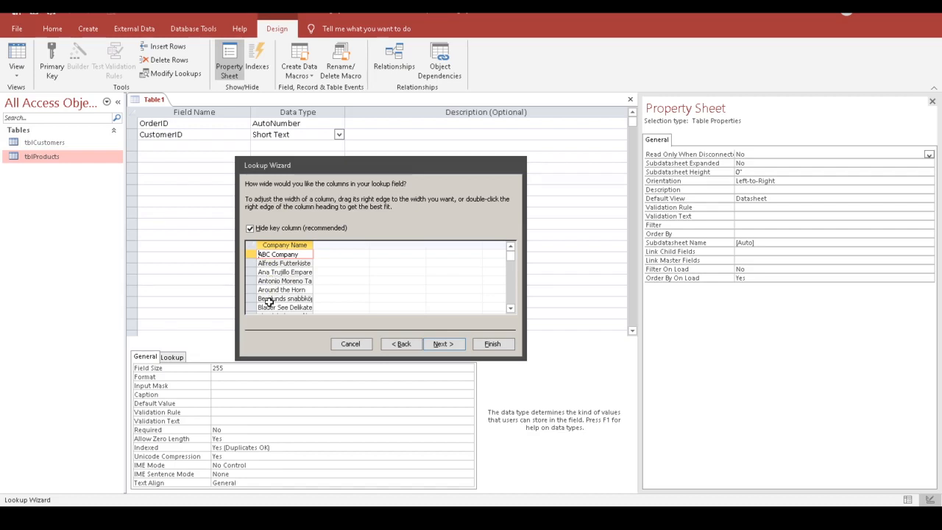
# Step: Keep the key column hidden, best-fit Company Name, enable data integrity, and finish the wizard
pyautogui.click(250, 229)
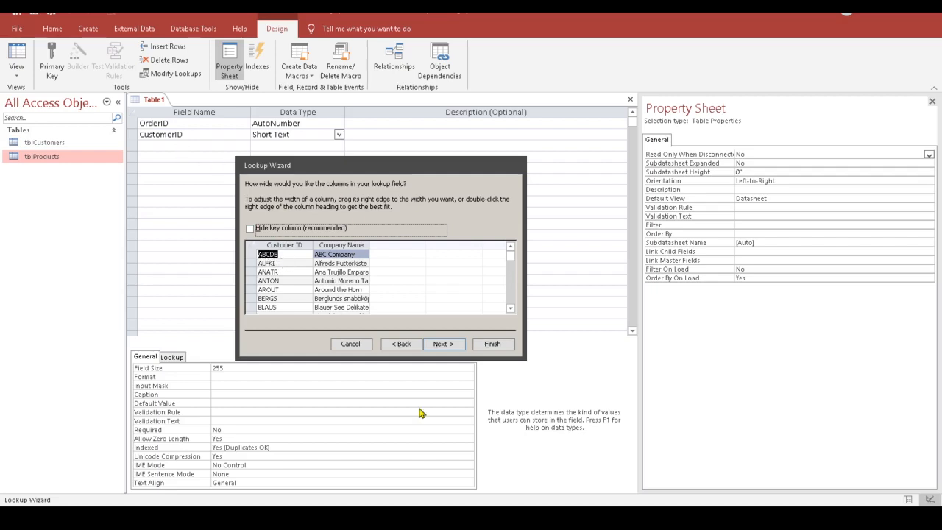
pyautogui.click(250, 229)
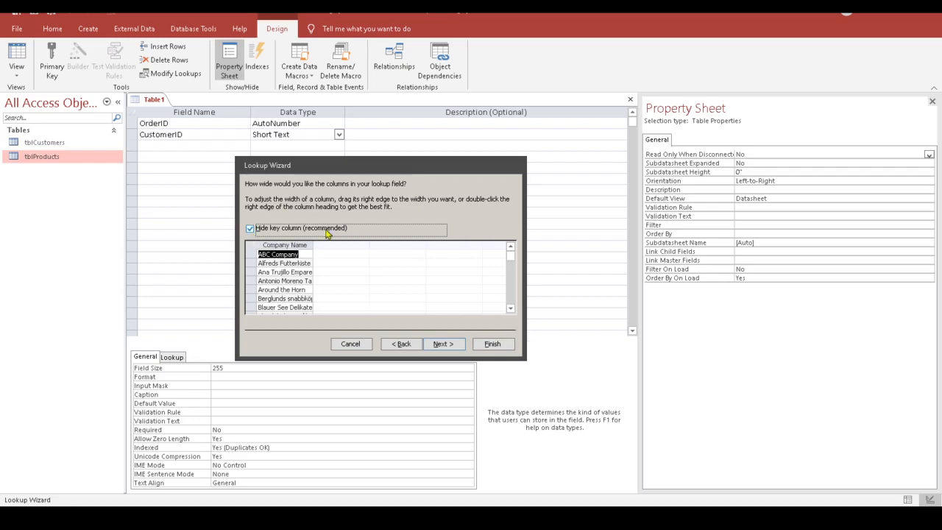
pyautogui.doubleClick(312, 244)
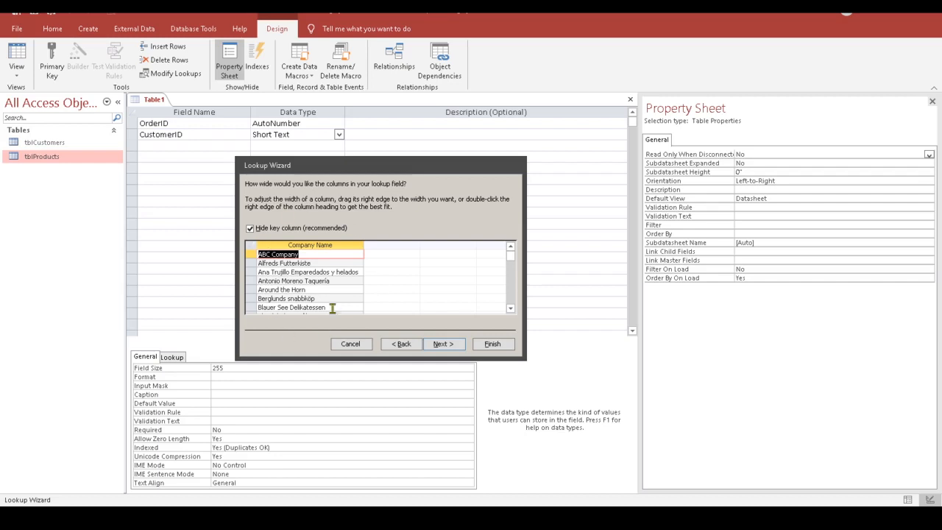
pyautogui.click(444, 346)
pyautogui.click(443, 345)
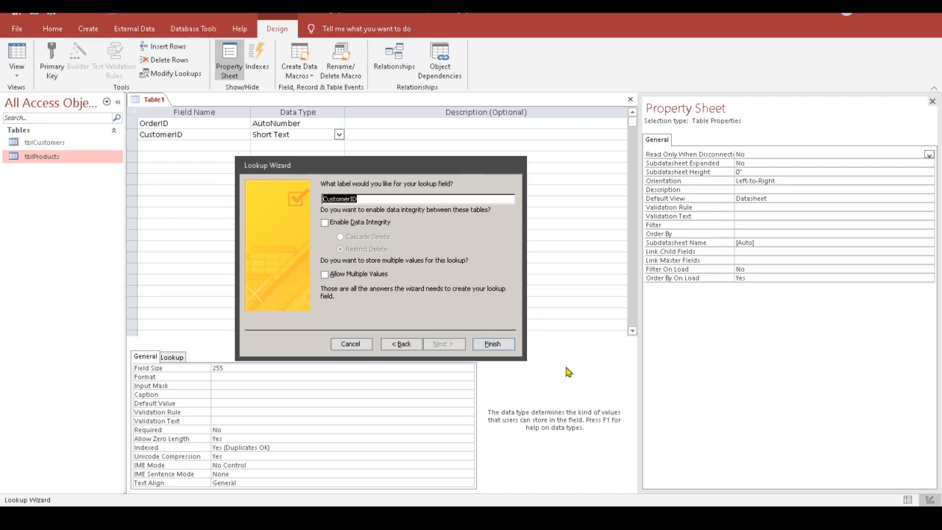
pyautogui.click(325, 223)
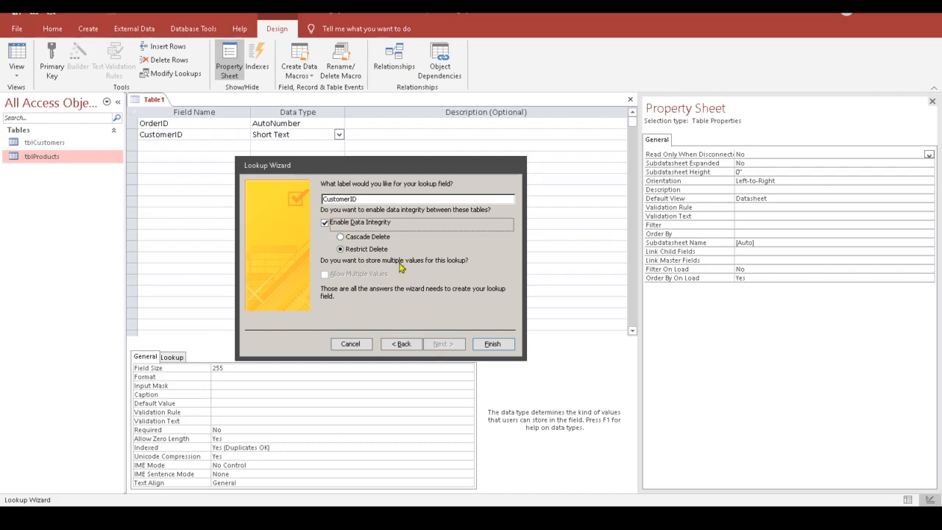
pyautogui.click(493, 344)
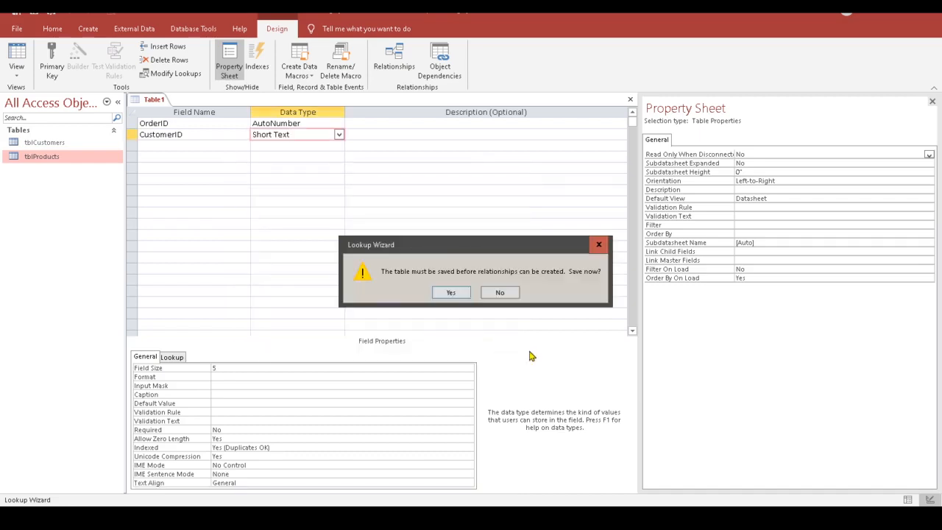
# Step: Save Table1 as tblOrders and let Access make OrderID the primary key
pyautogui.click(453, 295)
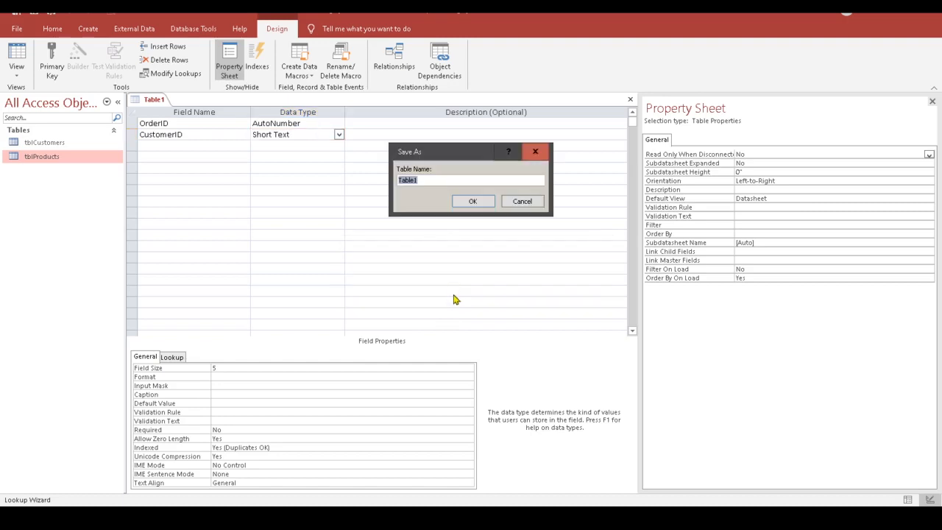
pyautogui.click(426, 181)
pyautogui.moveTo(431, 180); pyautogui.dragTo(403, 202)
pyautogui.write('t')
pyautogui.write('P')
pyautogui.click(471, 201)
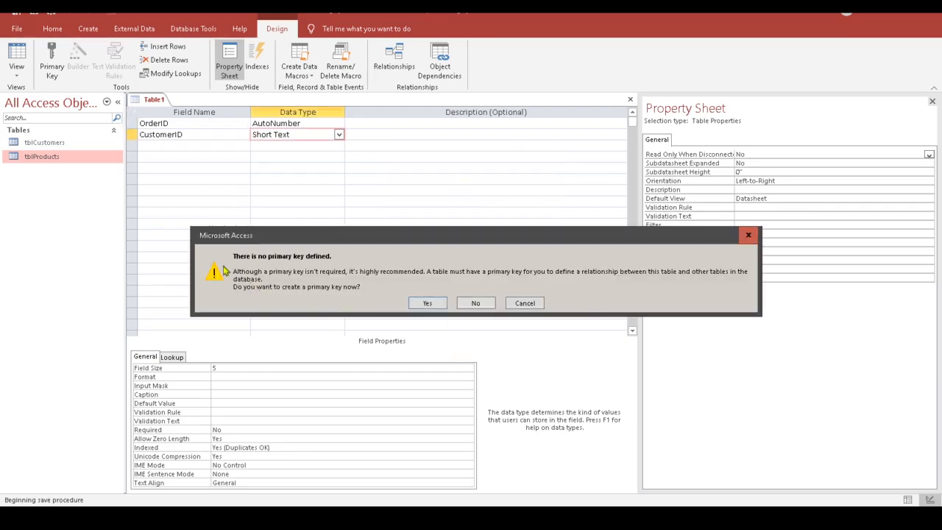
pyautogui.click(433, 306)
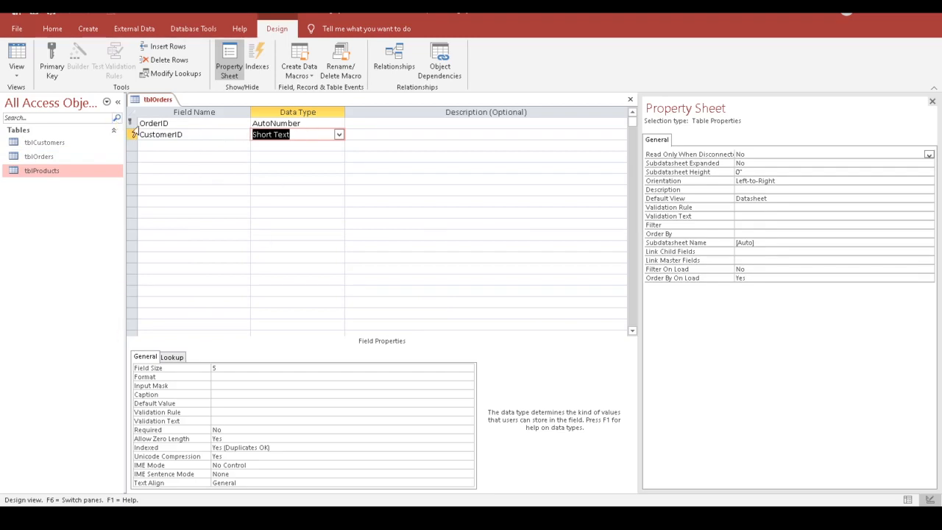
pyautogui.click(132, 124)
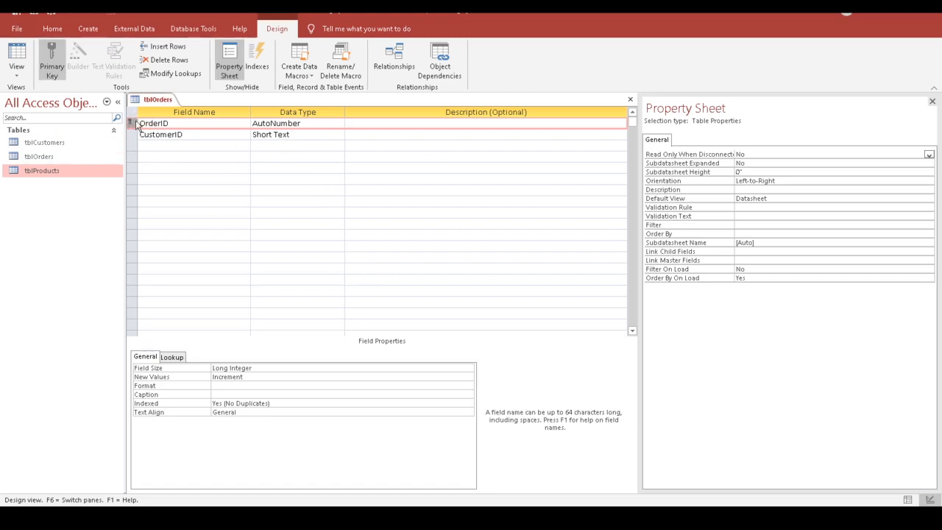
pyautogui.click(51, 59)
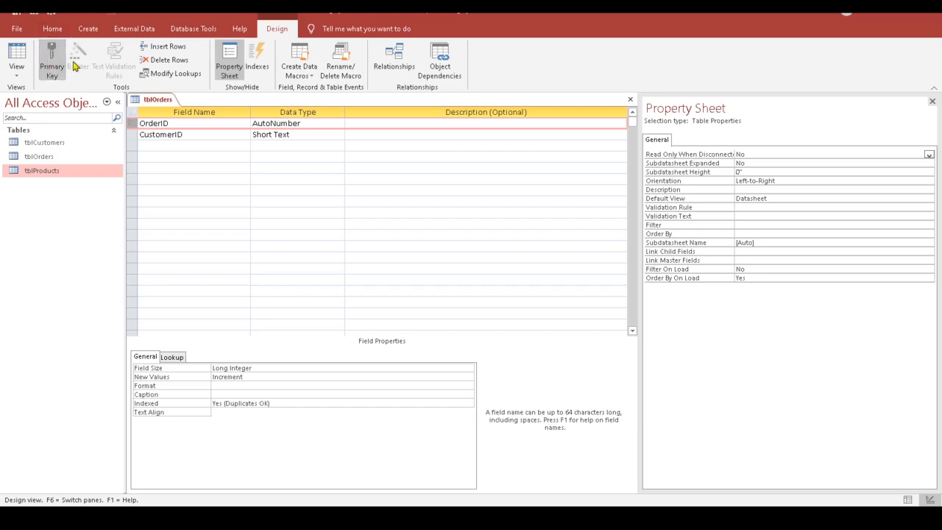
pyautogui.click(211, 203)
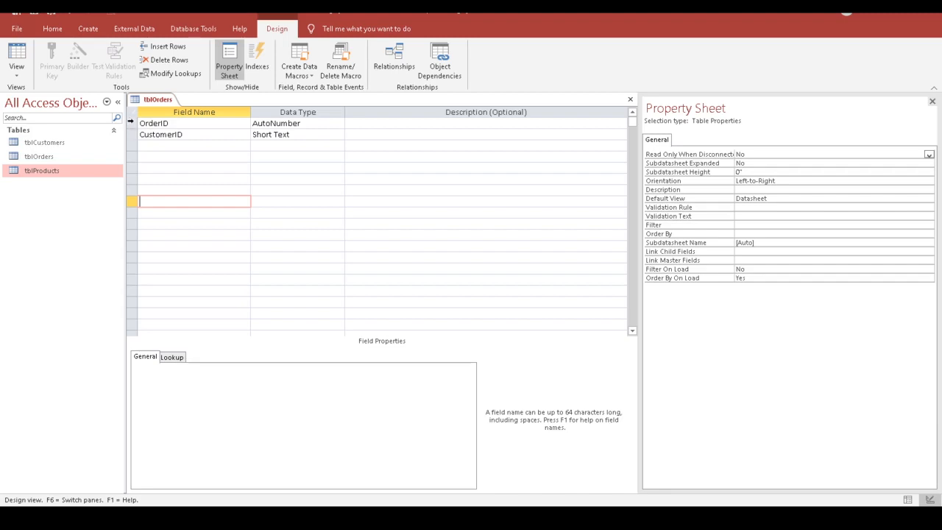
pyautogui.click(130, 123)
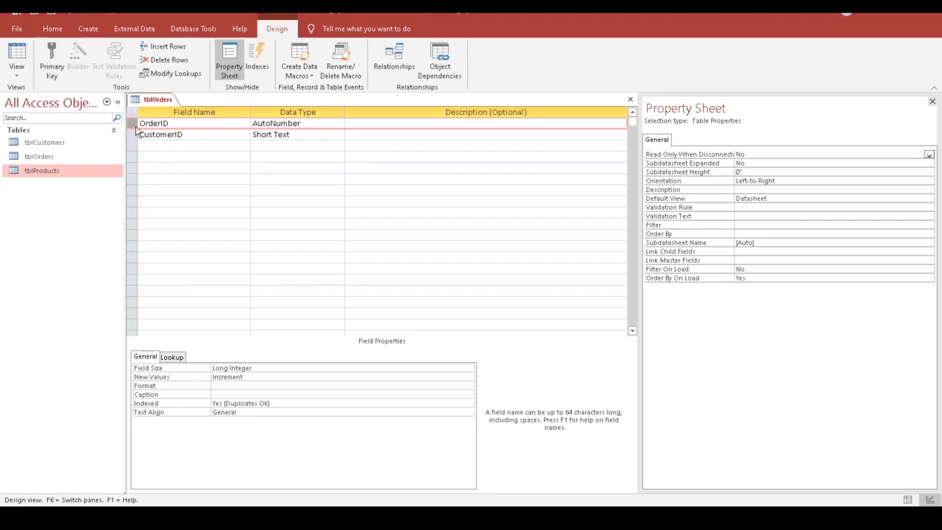
pyautogui.click(54, 70)
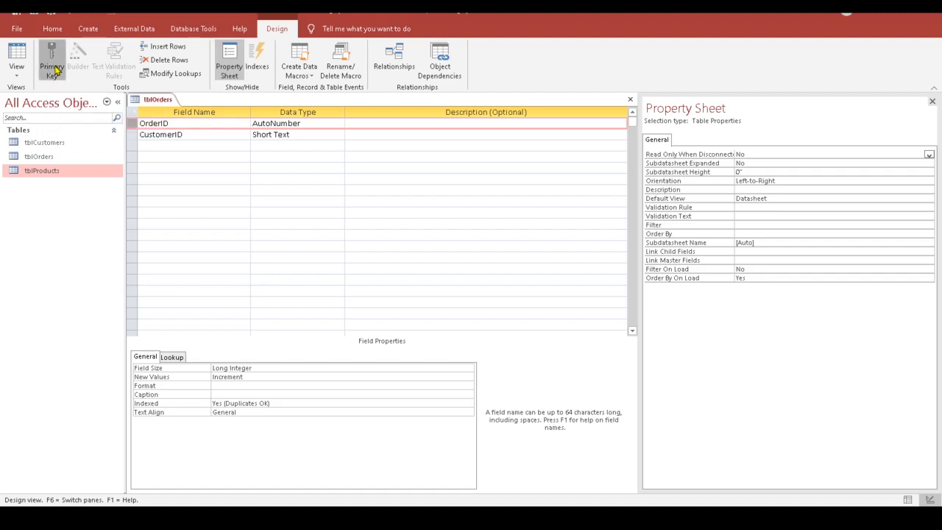
pyautogui.click(152, 156)
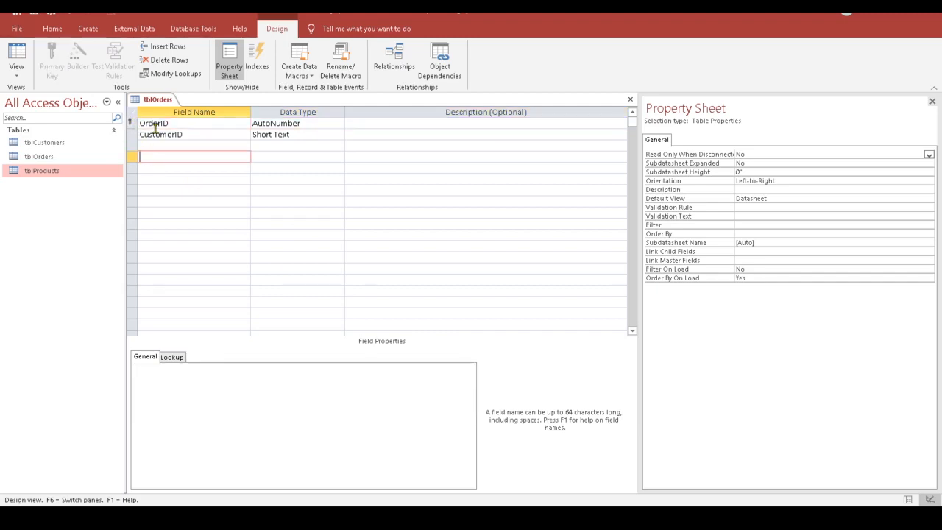
# Step: Add ProductID as the third field with Short Text type, then select the CustomerID row
pyautogui.click(168, 144)
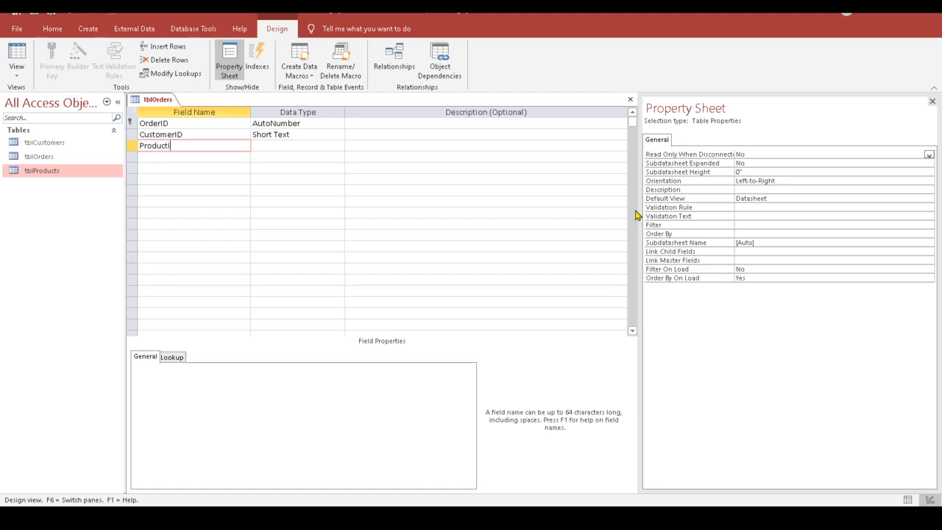
pyautogui.press('Tab')
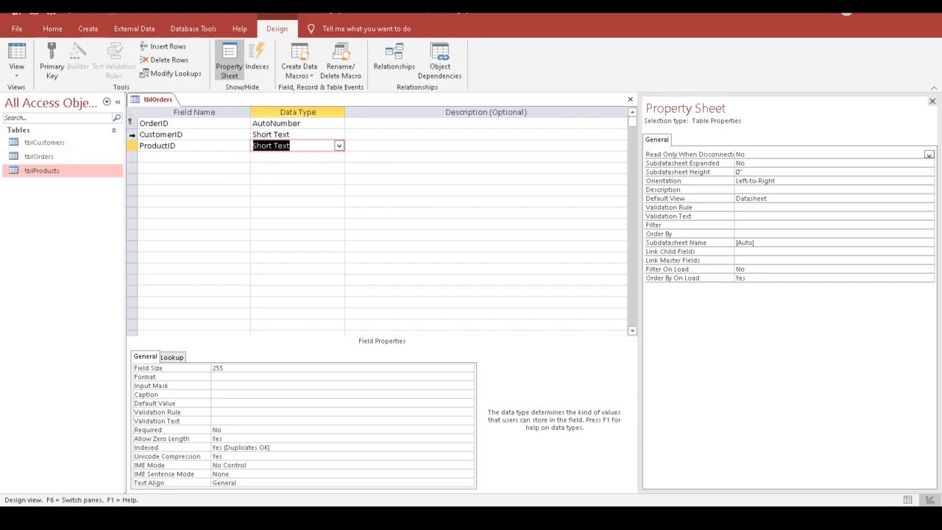
pyautogui.click(132, 135)
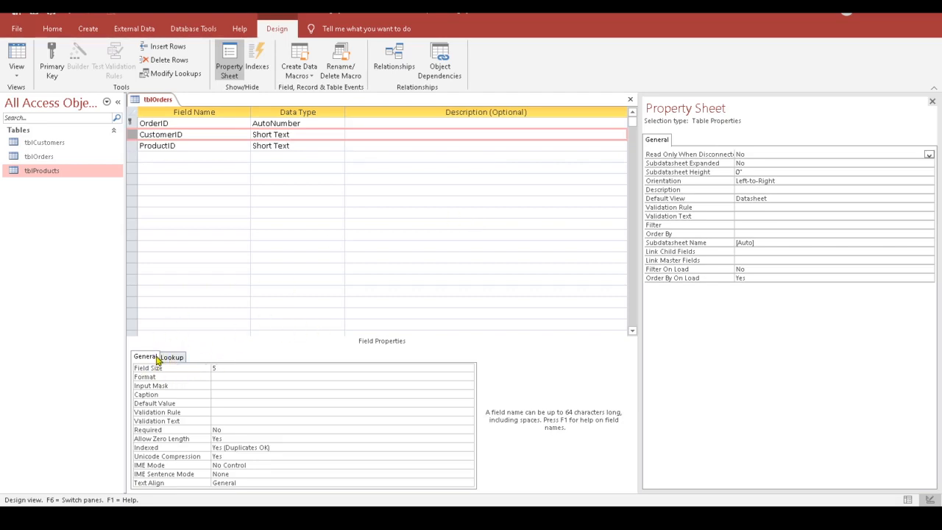
pyautogui.click(191, 136)
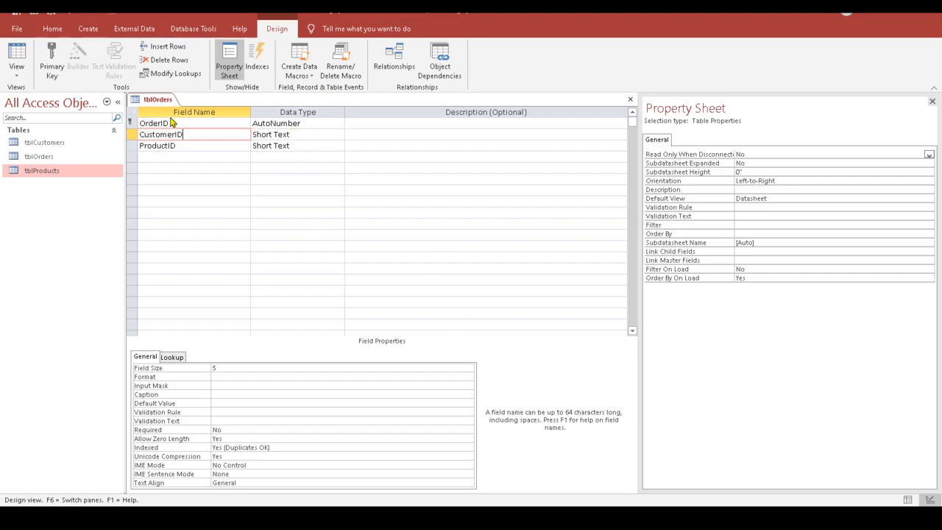
# Step: Open tblCustomers in Design View and compare its CustomerID data type with tblOrders'
pyautogui.click(31, 145)
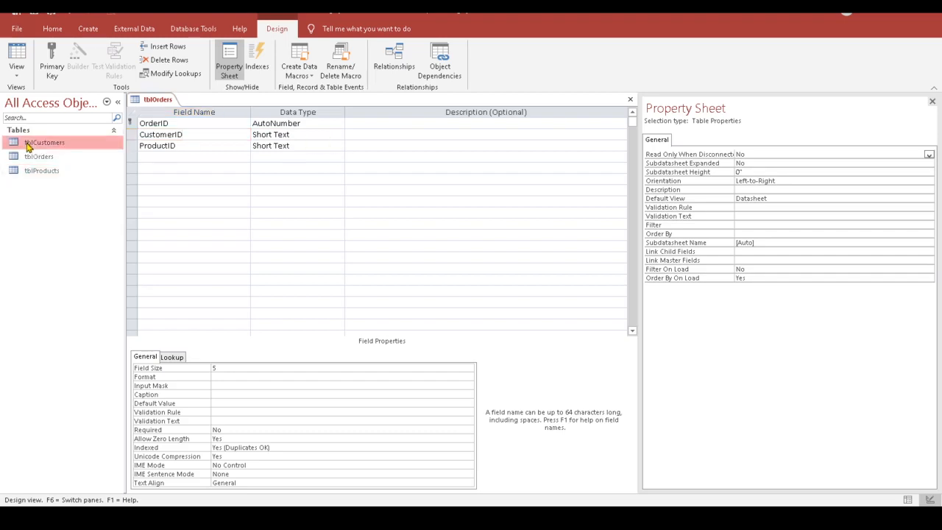
pyautogui.rightClick(31, 145)
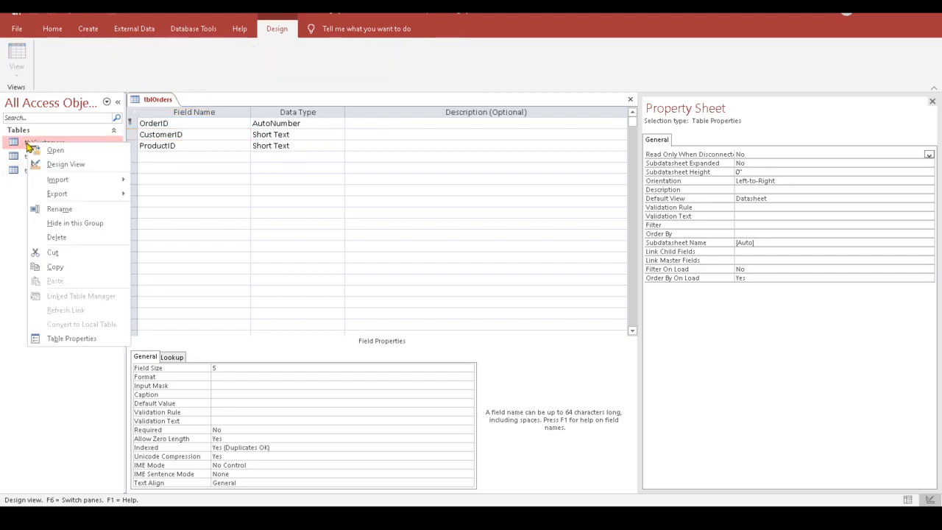
pyautogui.click(64, 164)
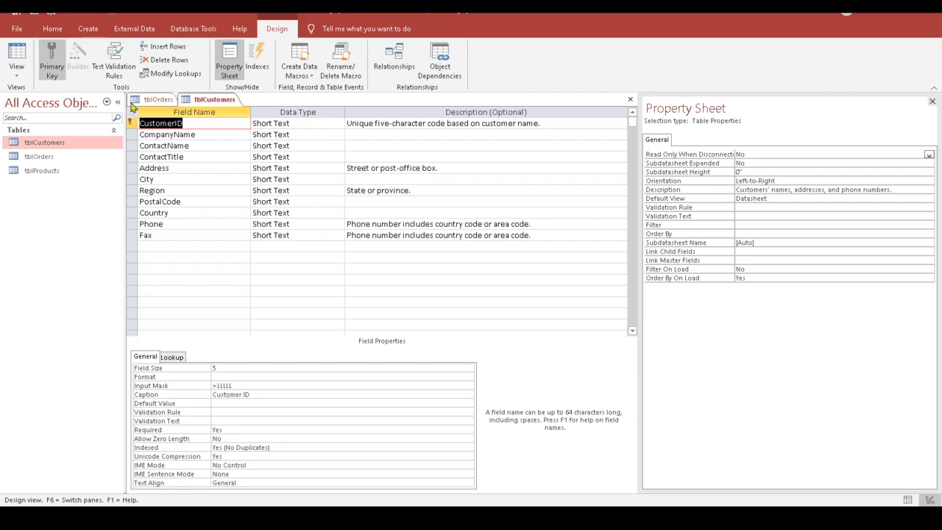
pyautogui.click(154, 100)
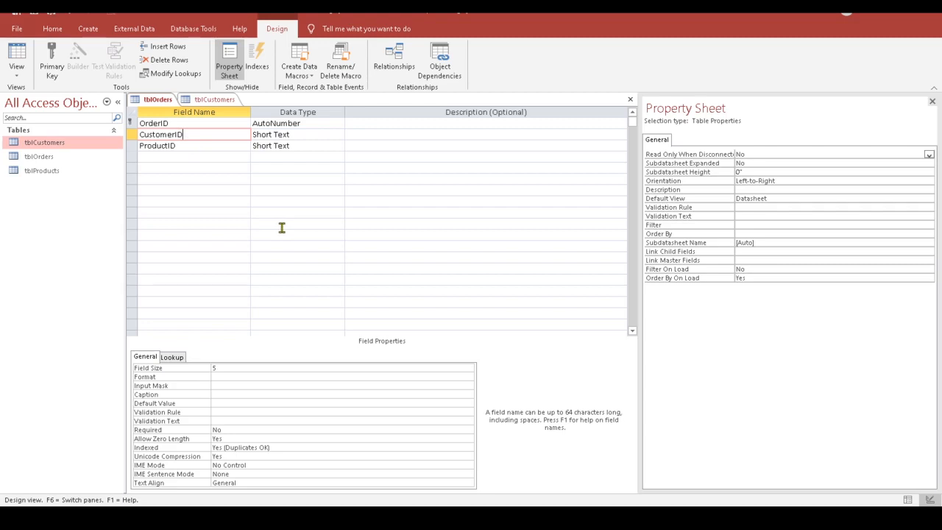
pyautogui.click(299, 134)
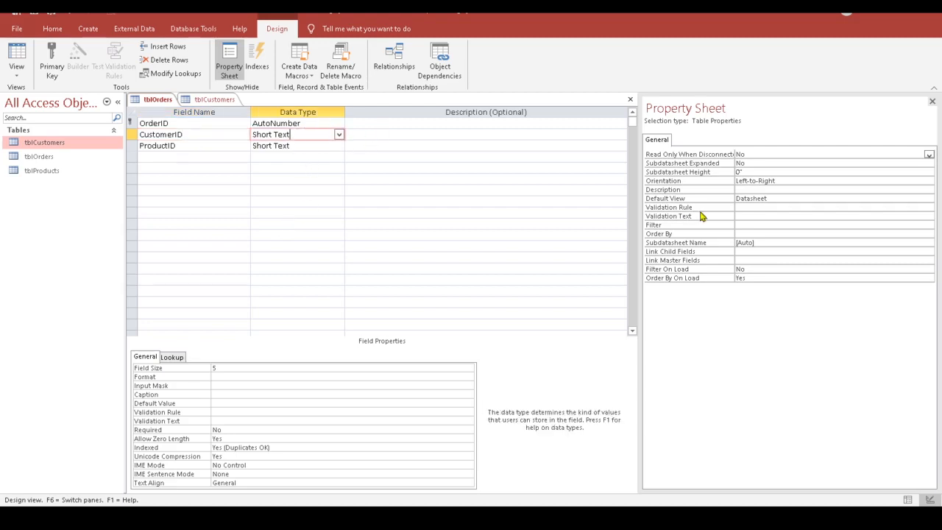
pyautogui.click(214, 99)
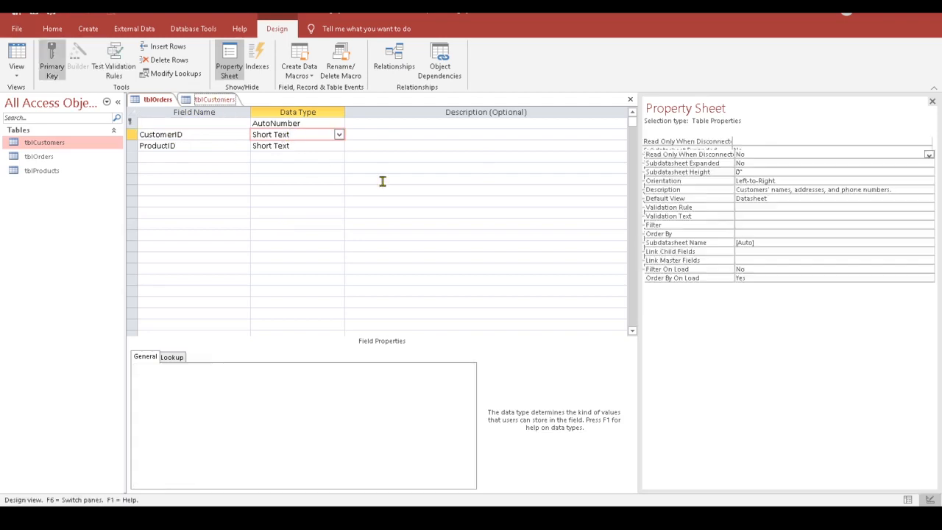
pyautogui.click(308, 126)
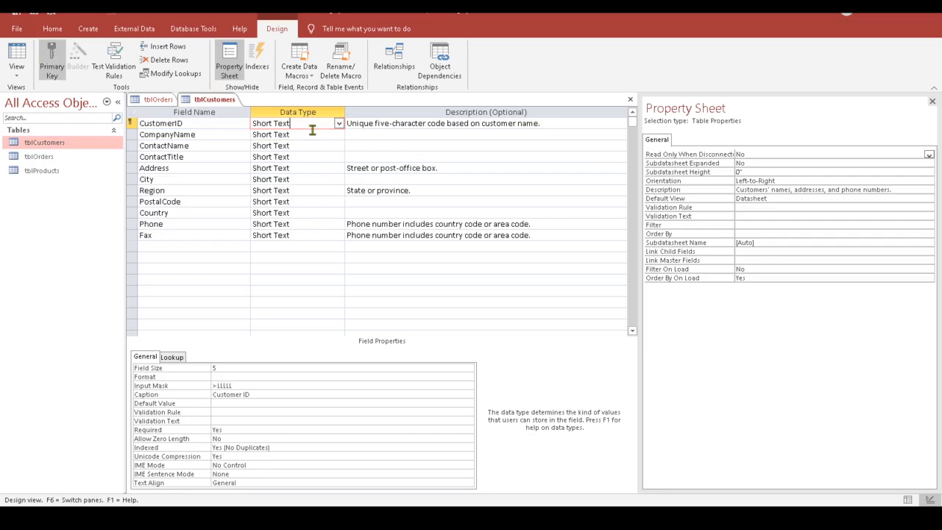
# Step: Close tblCustomers and display the Lookup properties of CustomerID in tblOrders
pyautogui.click(630, 100)
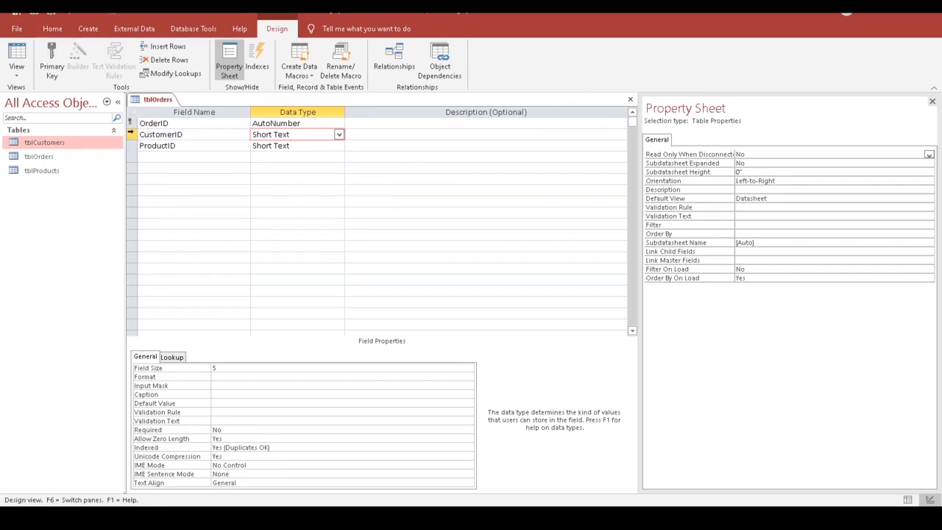
pyautogui.click(130, 133)
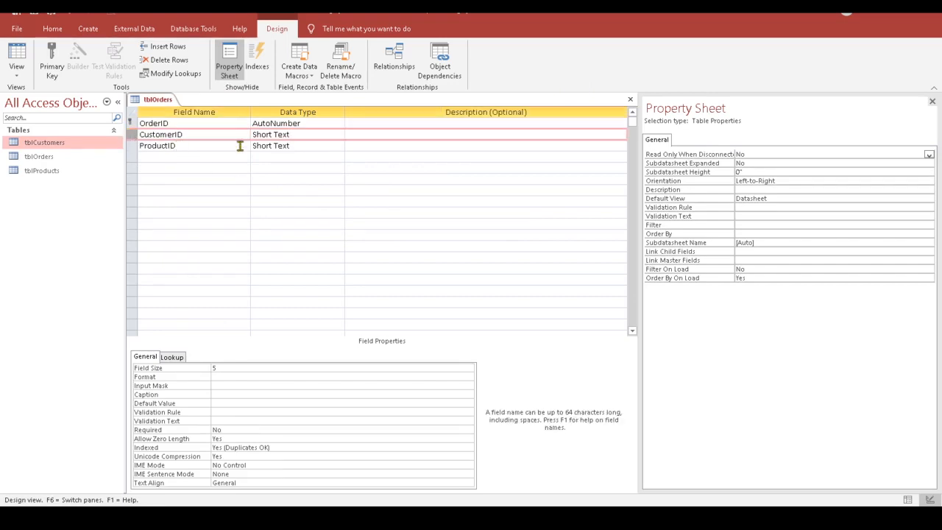
pyautogui.click(180, 358)
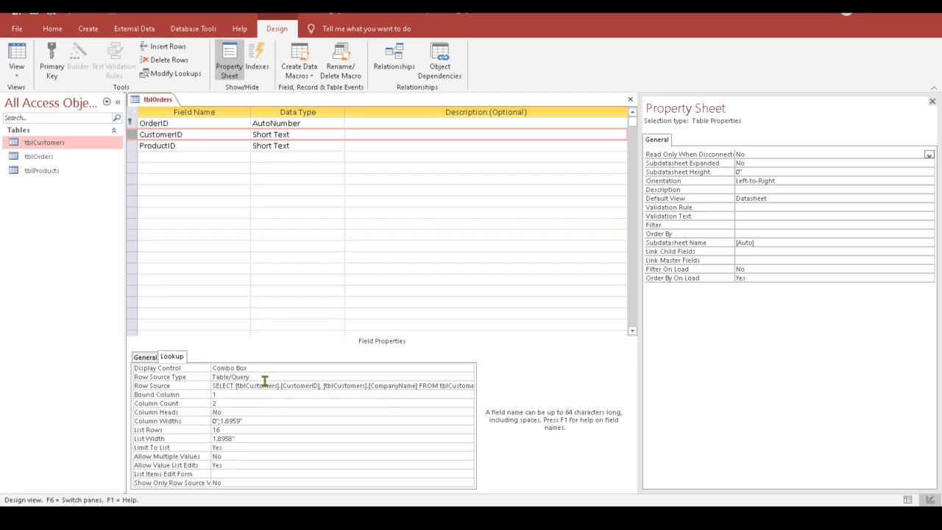
# Step: Choose Lookup Wizard... as the data type for the ProductID field
pyautogui.click(194, 147)
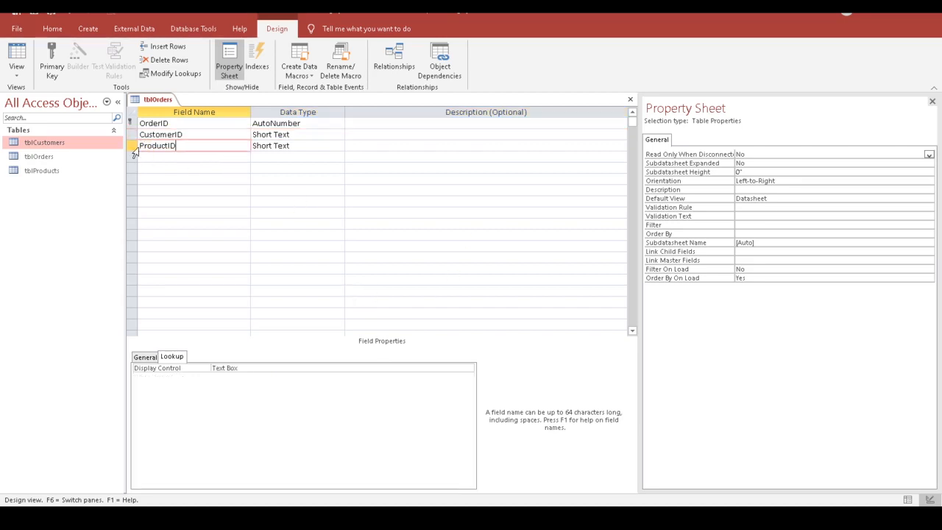
pyautogui.click(315, 146)
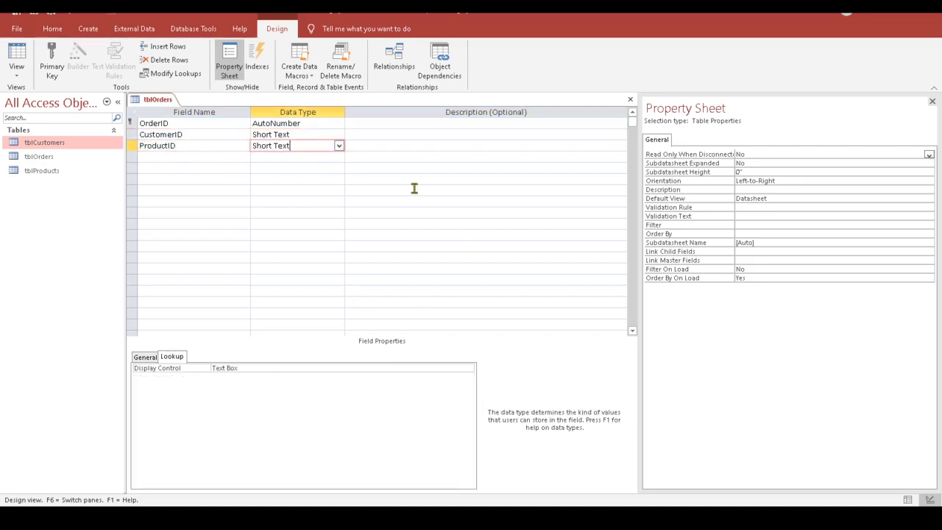
pyautogui.click(187, 144)
pyautogui.press('Tab')
pyautogui.click(339, 146)
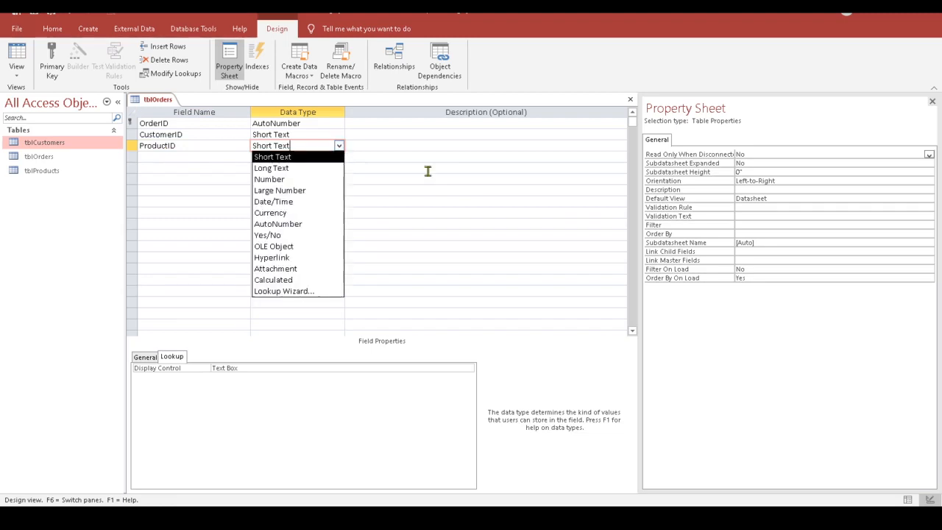
pyautogui.click(283, 291)
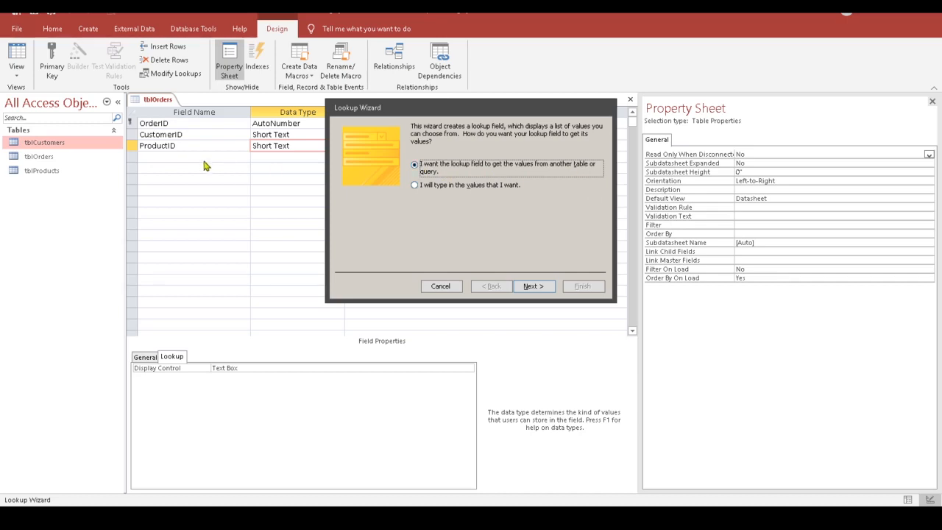
# Step: Base the ProductID lookup on tblProducts, including the ProductName column
pyautogui.click(533, 286)
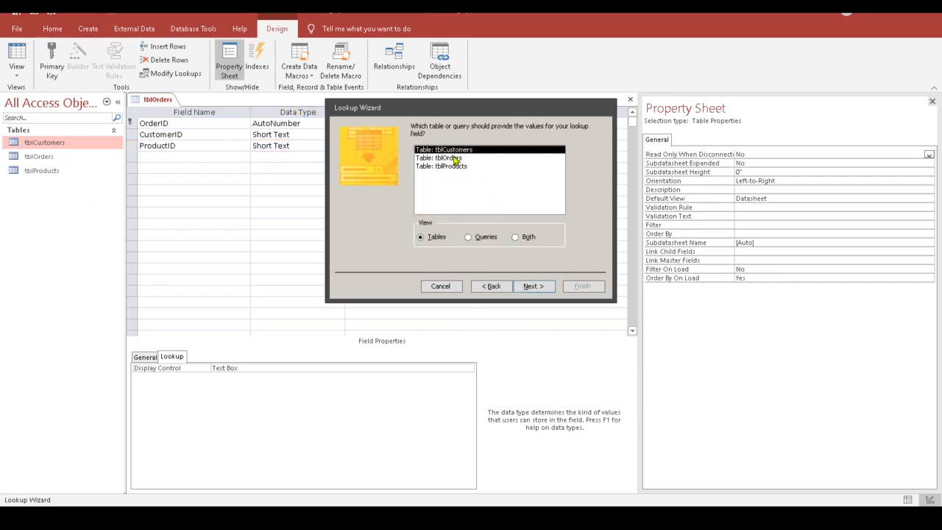
pyautogui.click(453, 167)
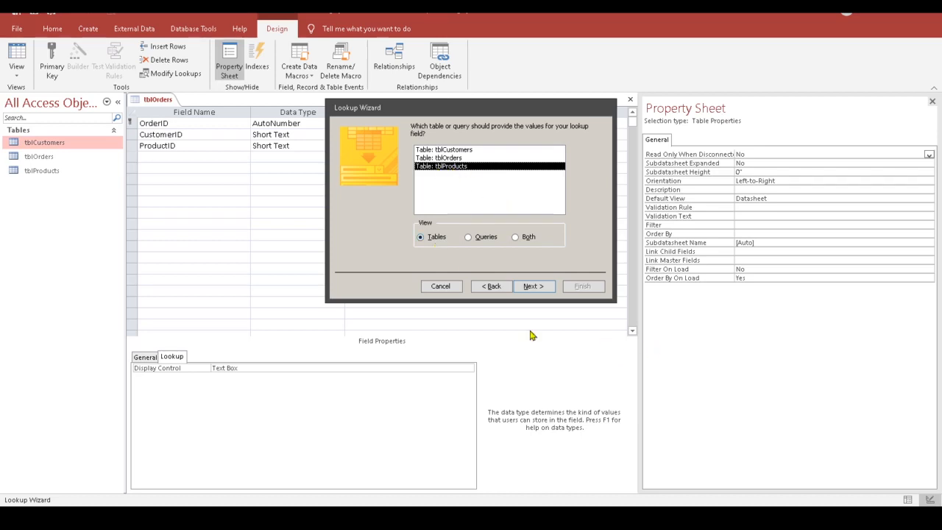
pyautogui.click(538, 287)
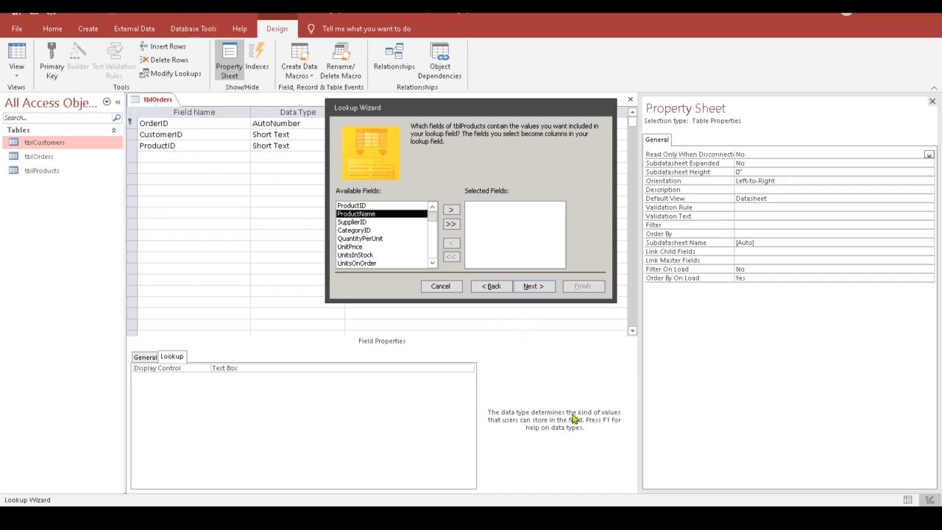
pyautogui.click(451, 212)
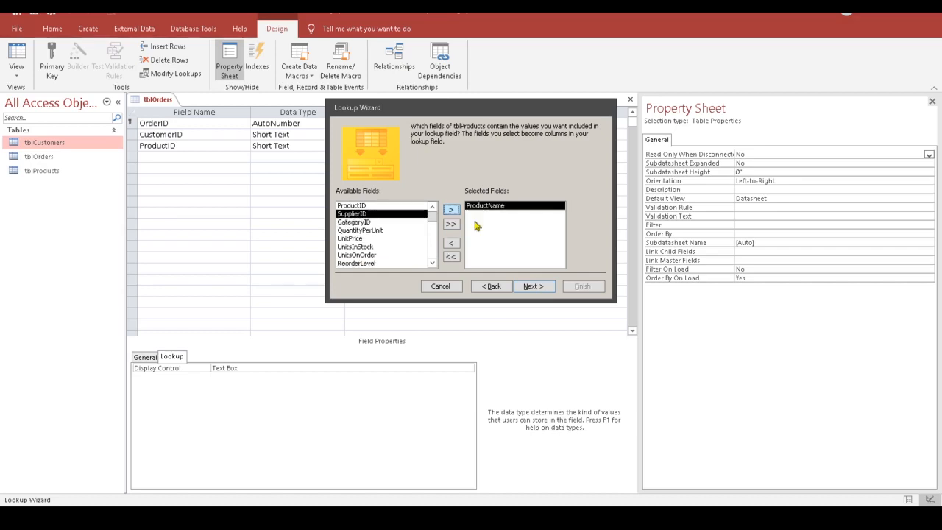
pyautogui.click(533, 287)
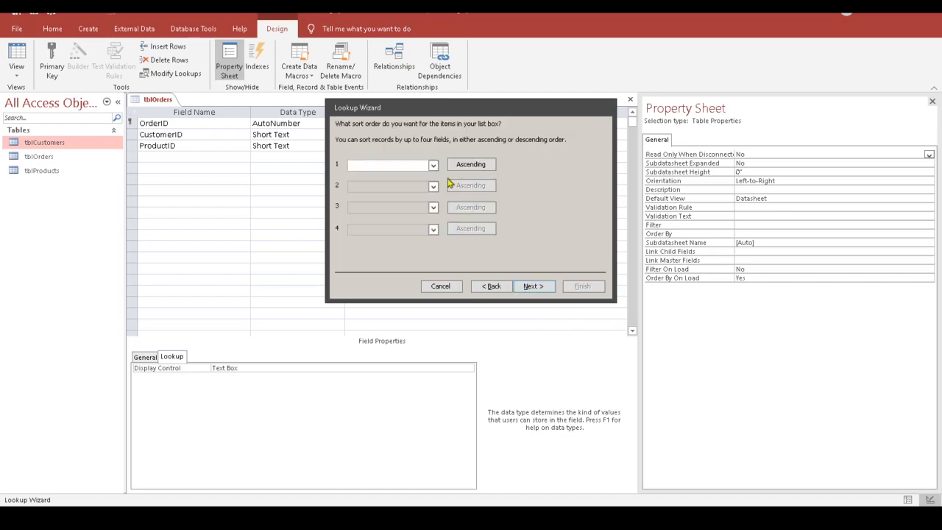
# Step: Sort the lookup ascending by ProductName and best-fit the Product Name column
pyautogui.click(433, 165)
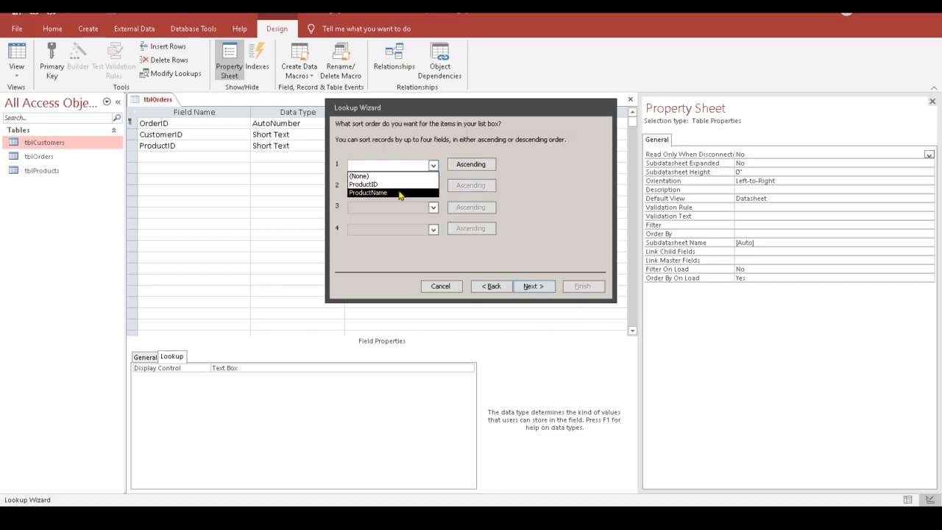
pyautogui.click(371, 192)
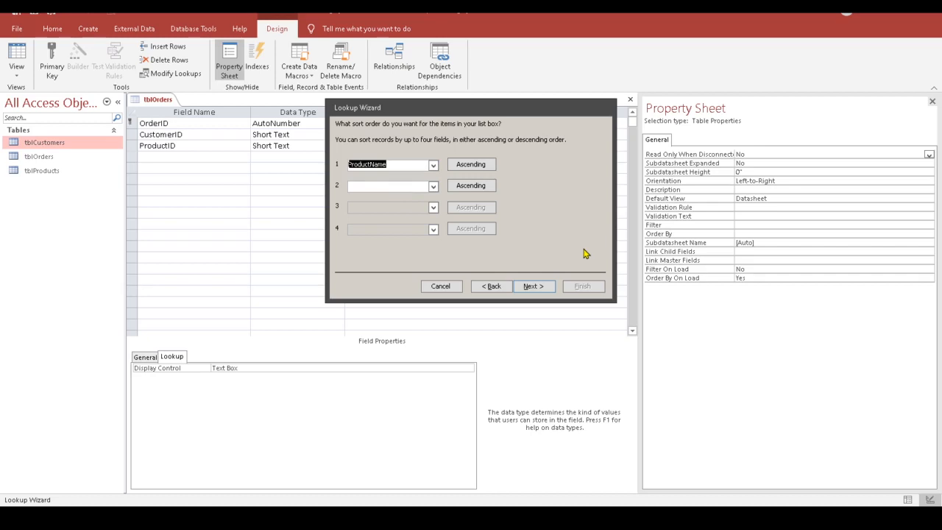
pyautogui.click(534, 286)
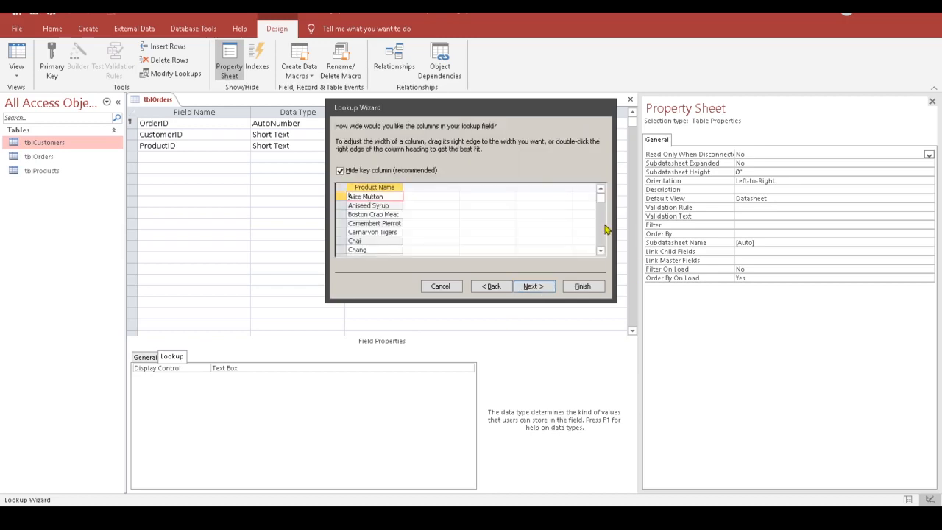
pyautogui.doubleClick(401, 187)
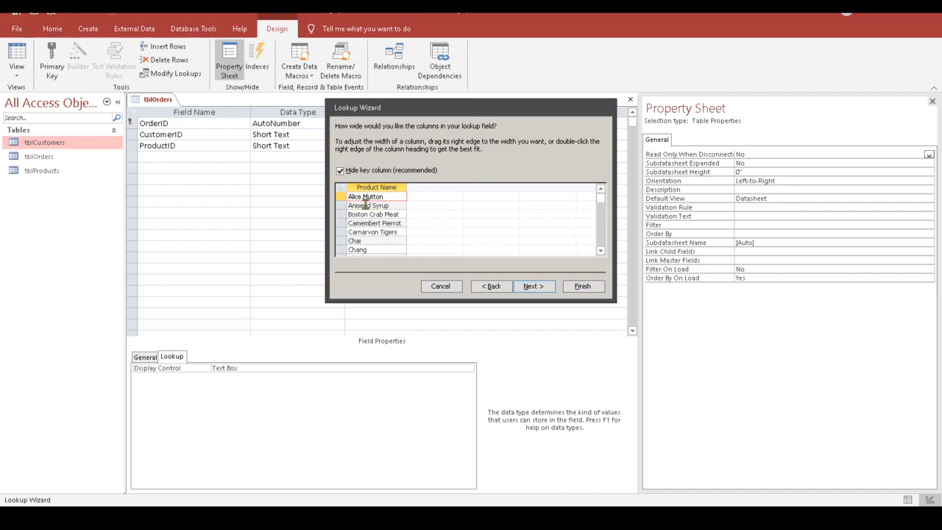
pyautogui.click(534, 286)
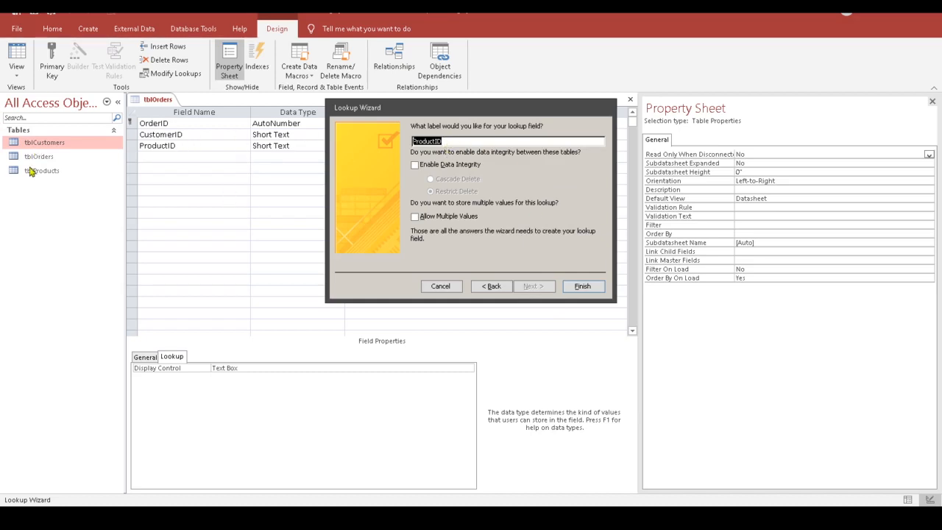
# Step: Finish the ProductID lookup with Restrict Delete integrity, then save tblOrders, keeping these changes
pyautogui.click(415, 166)
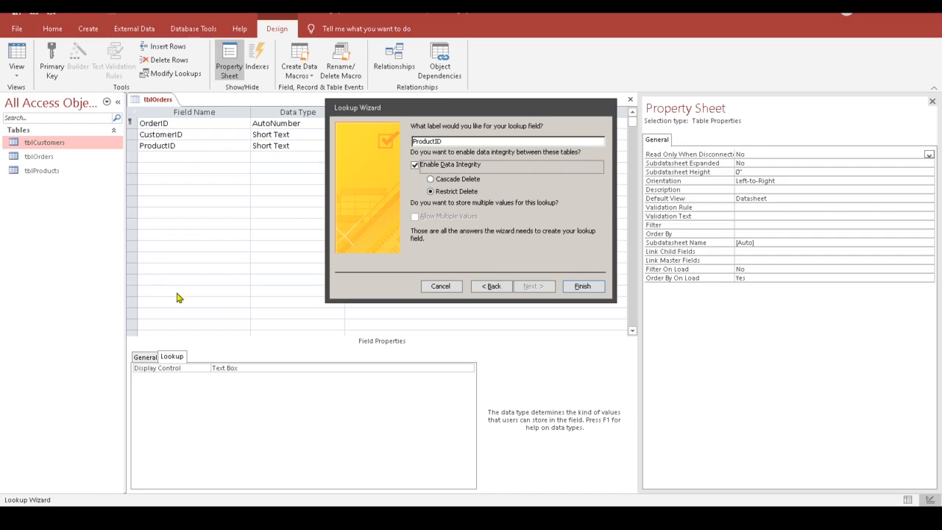
pyautogui.click(582, 287)
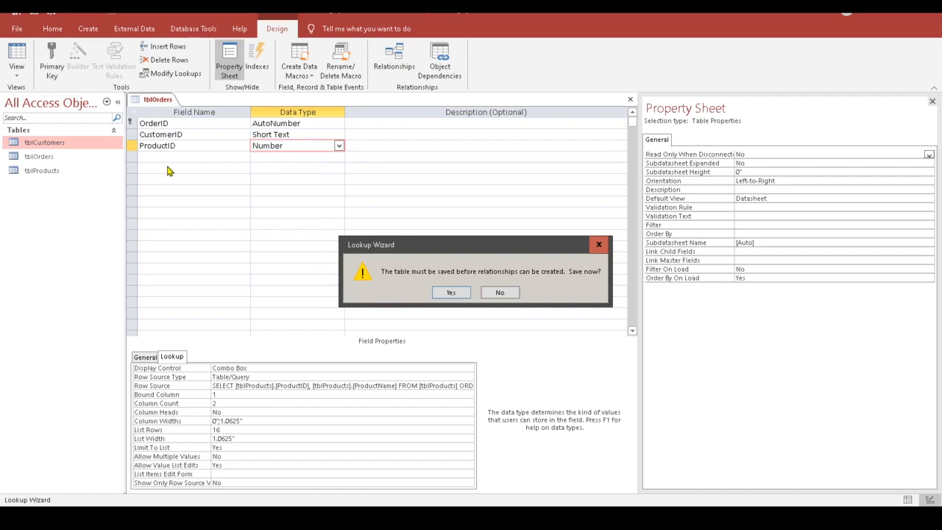
pyautogui.click(457, 295)
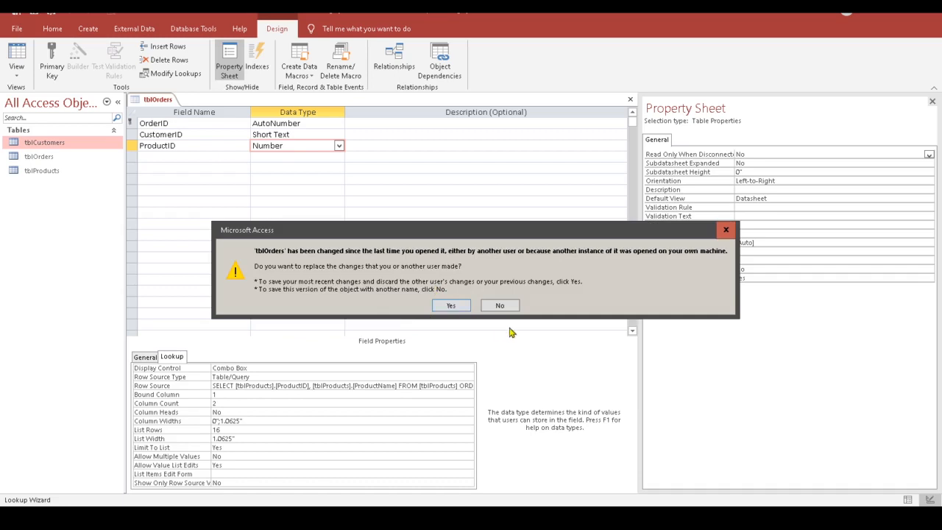
pyautogui.click(451, 308)
pyautogui.click(184, 158)
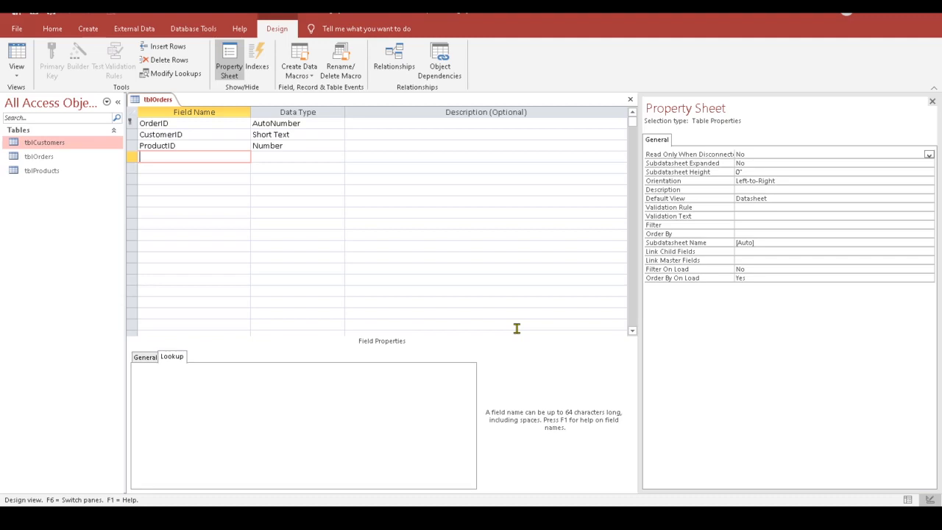
# Step: Add a DeliveryDate field with the Date/Time data type
pyautogui.write('DeliveryDate')
pyautogui.press('Tab')
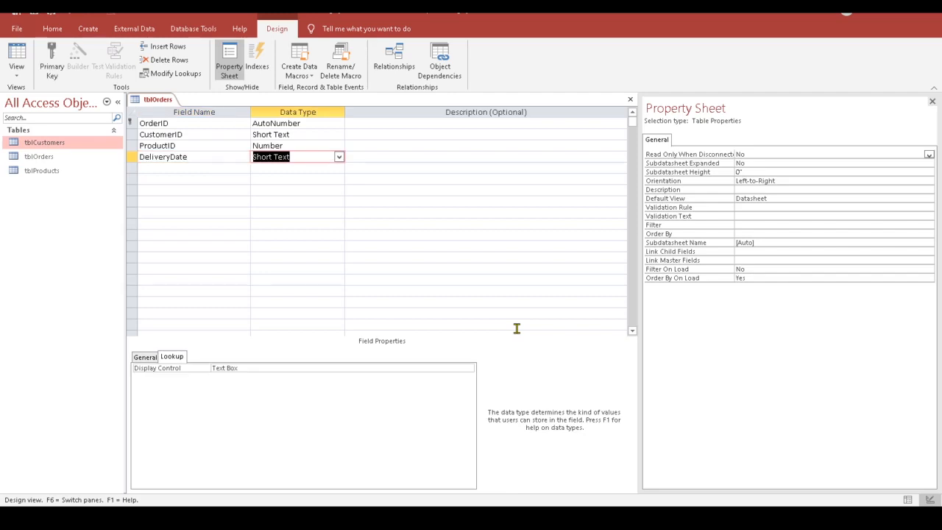
pyautogui.click(340, 157)
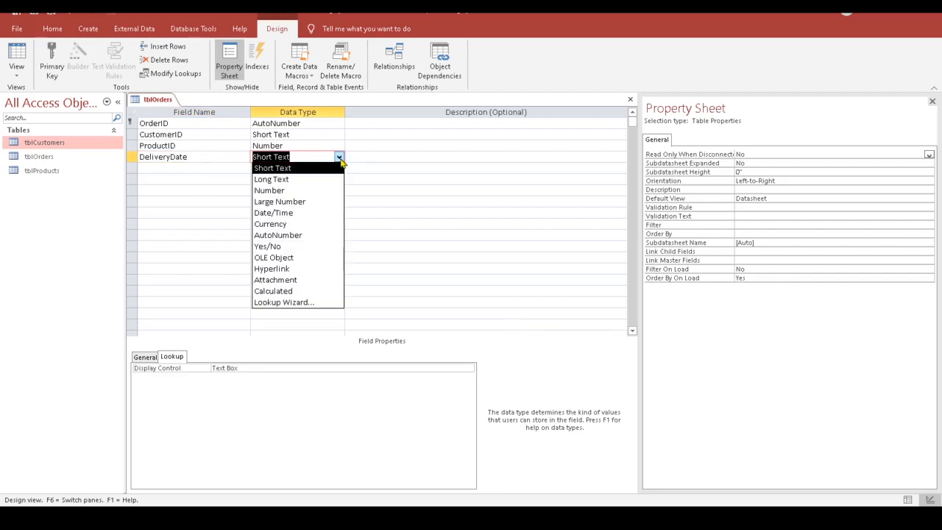
pyautogui.click(319, 157)
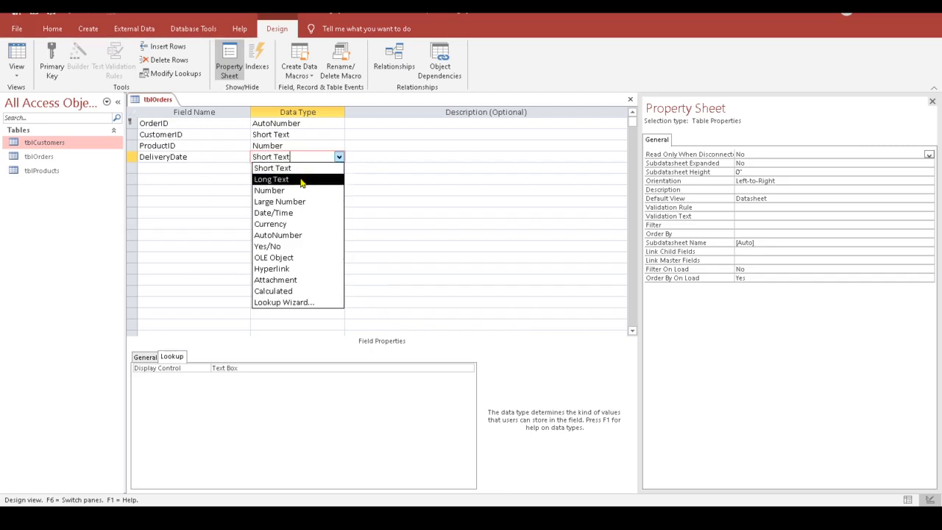
pyautogui.click(301, 214)
pyautogui.click(284, 168)
pyautogui.click(289, 157)
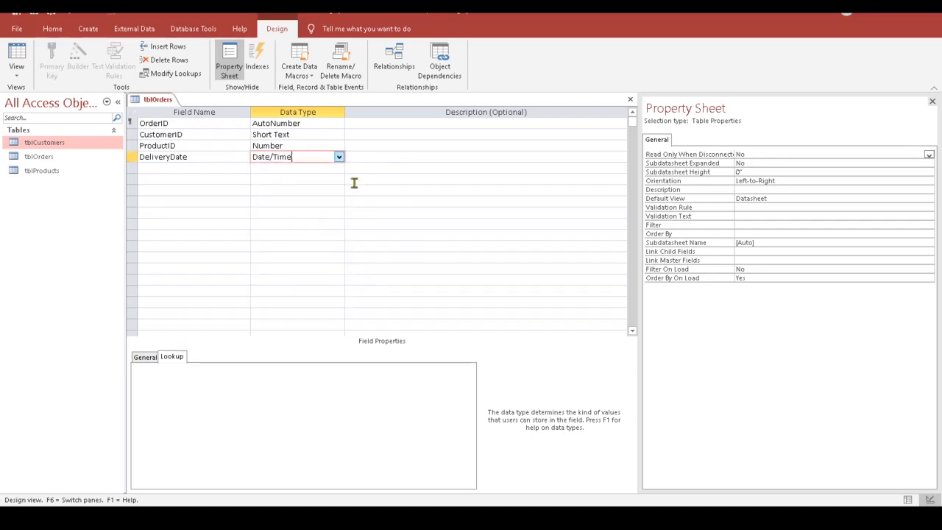
# Step: Give DeliveryDate the custom format mmm dd", "yyyy
pyautogui.click(145, 359)
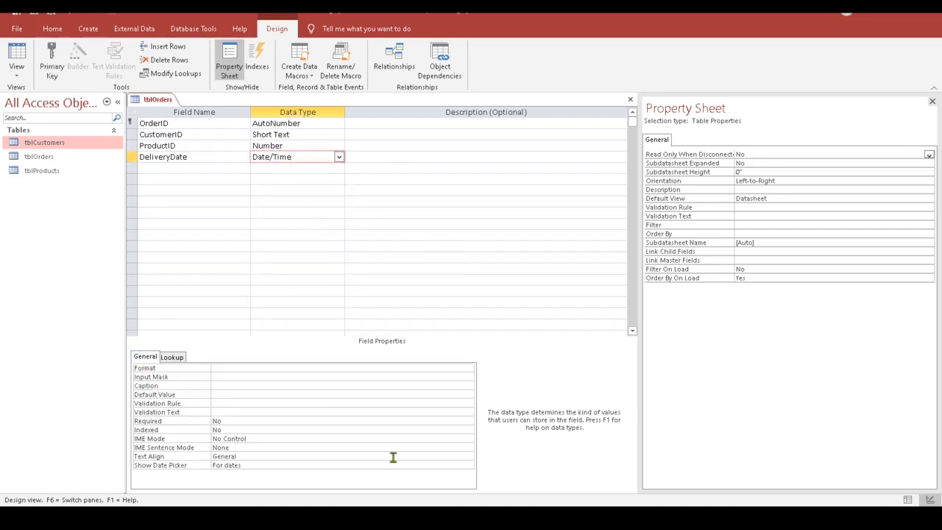
pyautogui.click(221, 368)
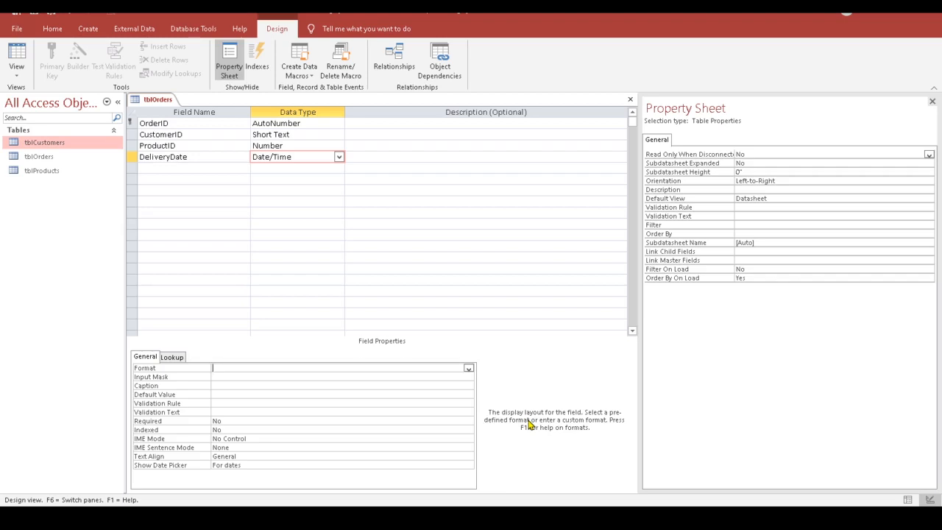
pyautogui.write('mmm dd", "yyyy')
pyautogui.click(243, 376)
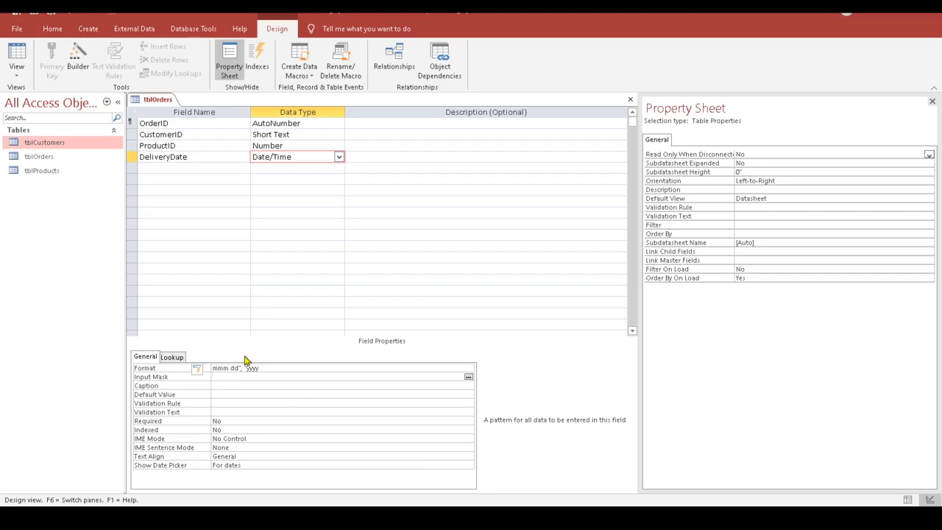
# Step: Save the tblOrders design, keeping these changes over the other saved version
pyautogui.click(17, 29)
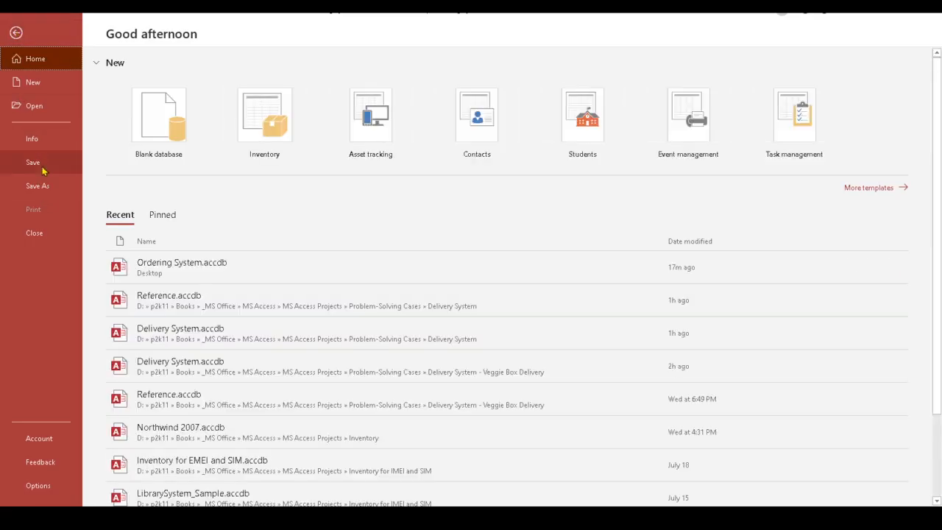
pyautogui.click(42, 170)
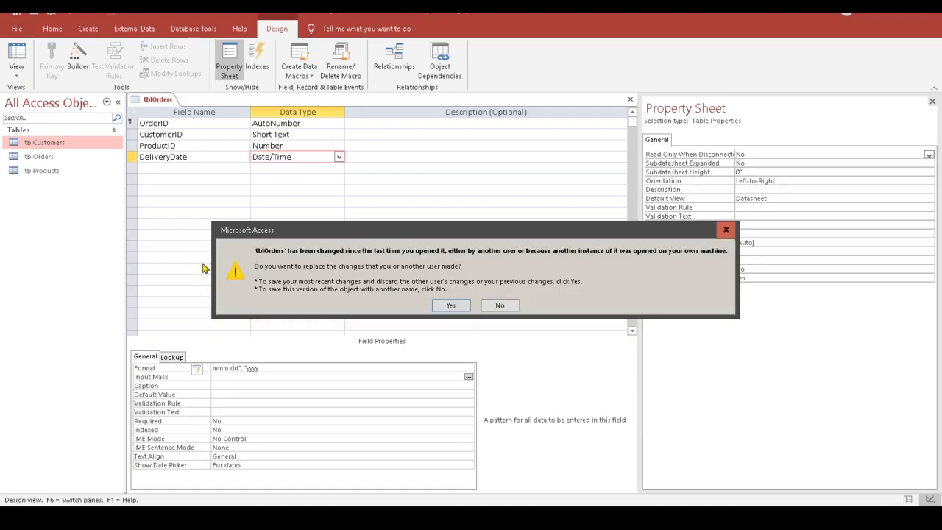
pyautogui.click(451, 305)
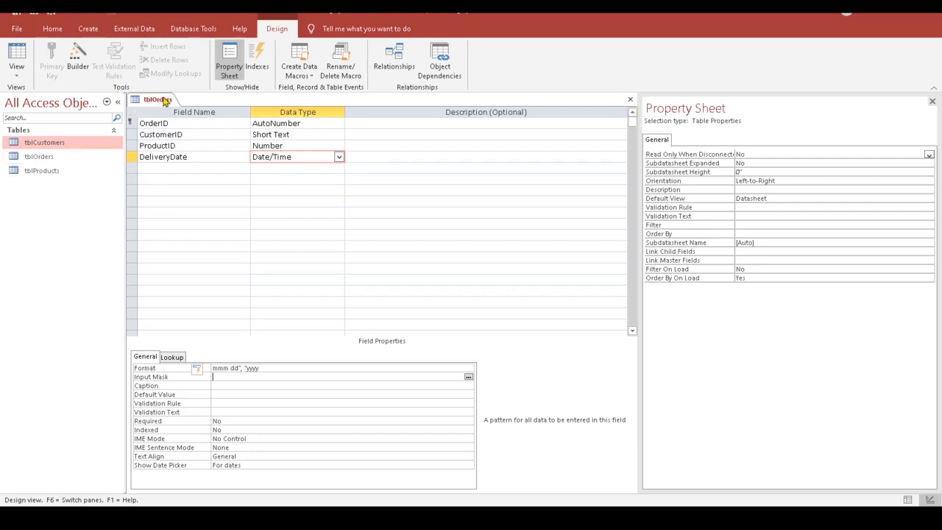
# Step: View tblOrders as a datasheet, widen and test the CustomerID lookup, then close, saving layout
pyautogui.click(18, 50)
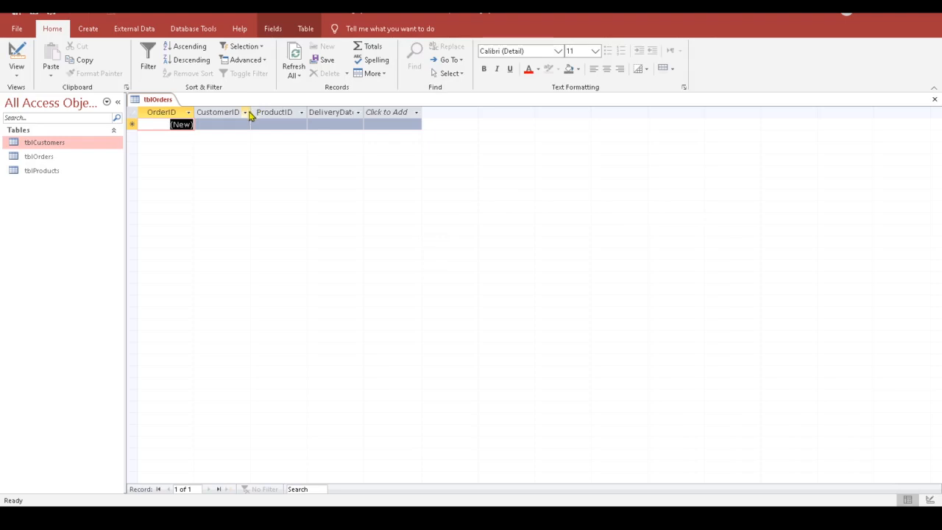
pyautogui.moveTo(250, 111); pyautogui.dragTo(253, 111)
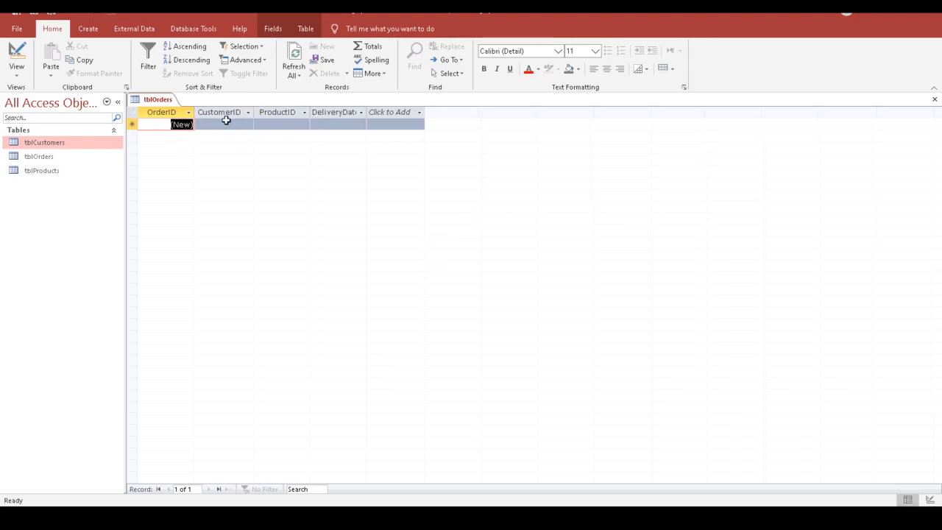
pyautogui.click(226, 122)
pyautogui.click(212, 122)
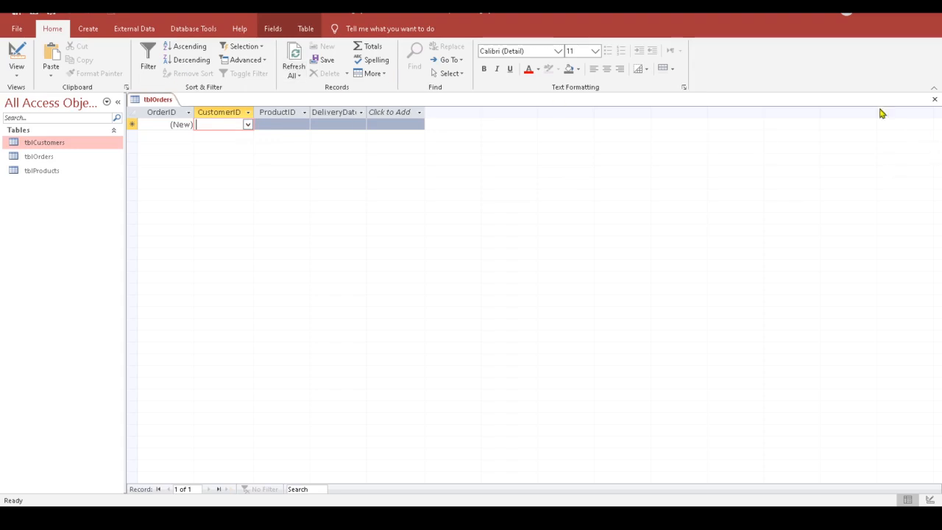
pyautogui.click(934, 99)
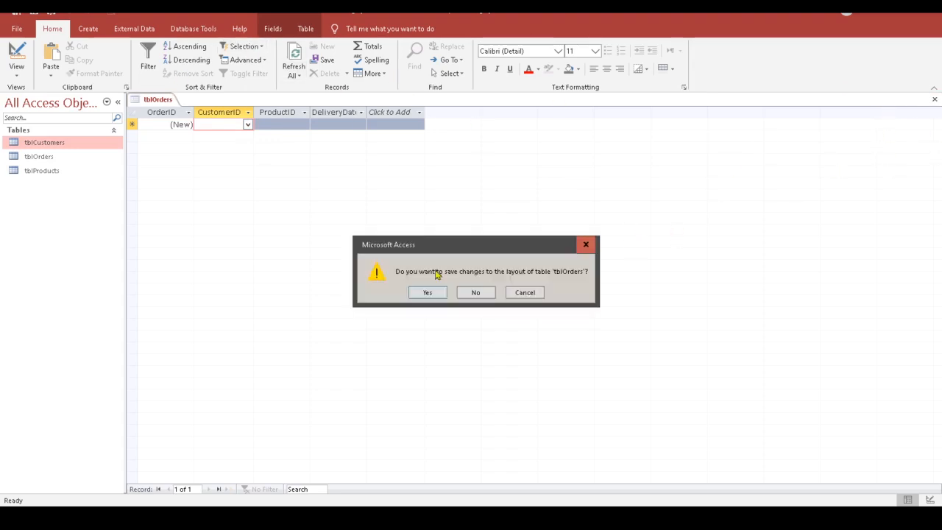
pyautogui.click(443, 294)
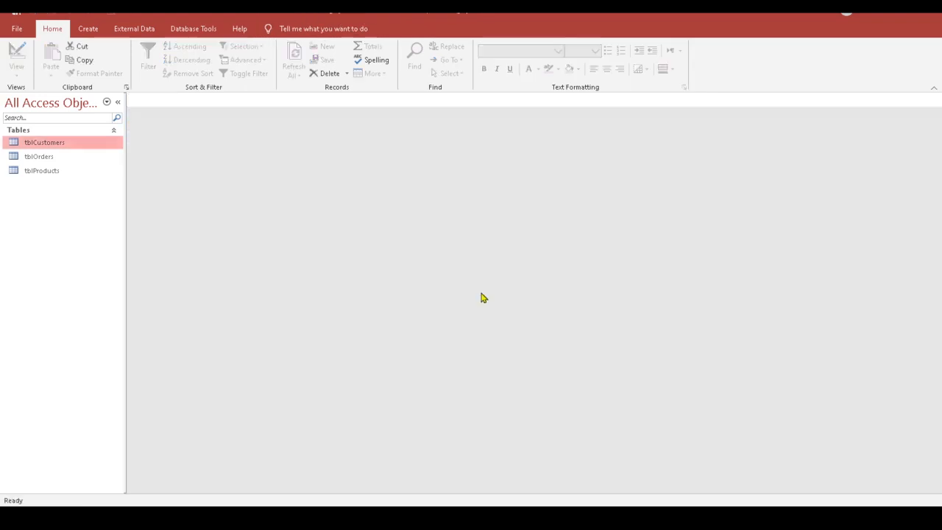
# Step: Open the Relationships diagram and move tblOrders below tblCustomers and tblProducts
pyautogui.click(191, 31)
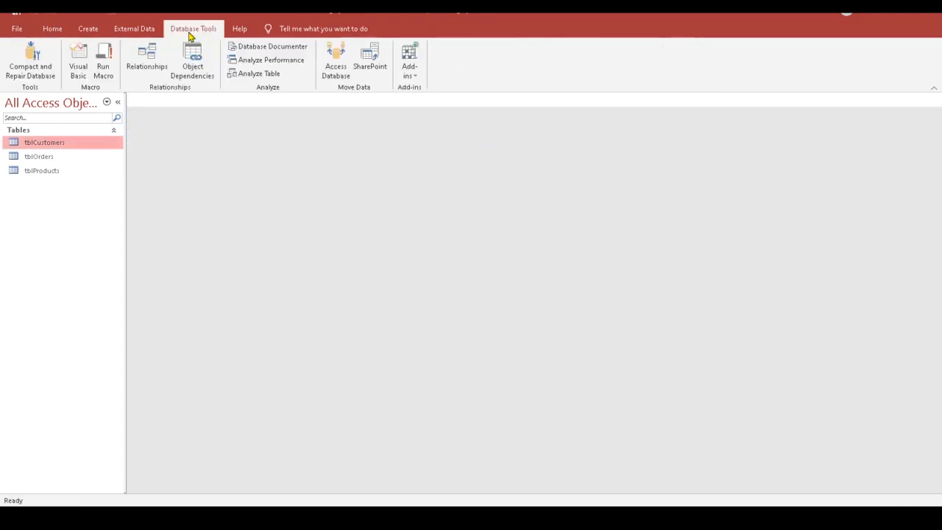
pyautogui.click(152, 63)
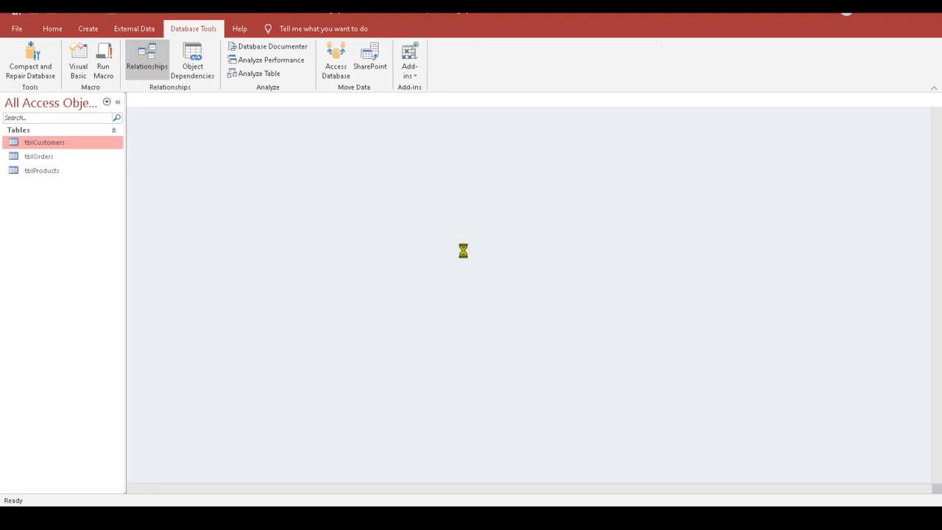
pyautogui.moveTo(321, 131); pyautogui.dragTo(324, 242)
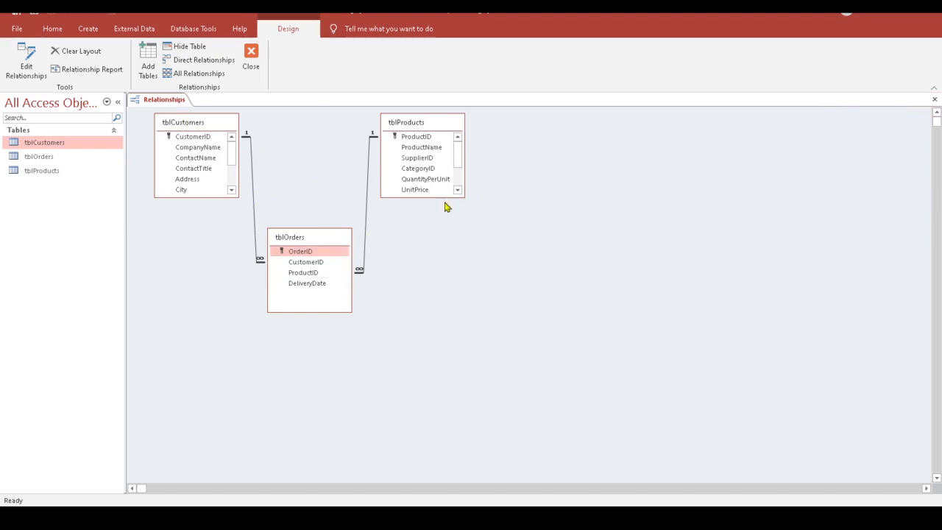
# Step: Check the tblProducts–tblOrders relationship settings, then close Relationships and save the layout
pyautogui.doubleClick(367, 187)
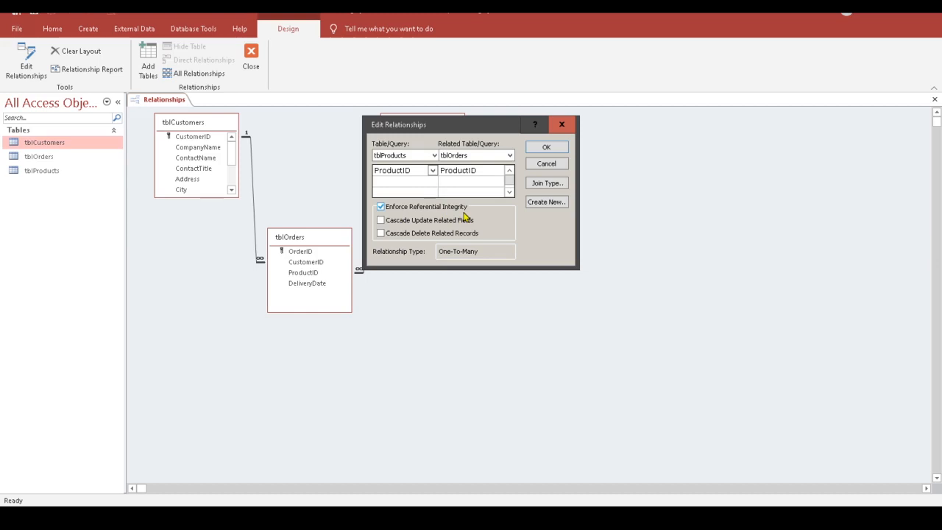
pyautogui.click(563, 129)
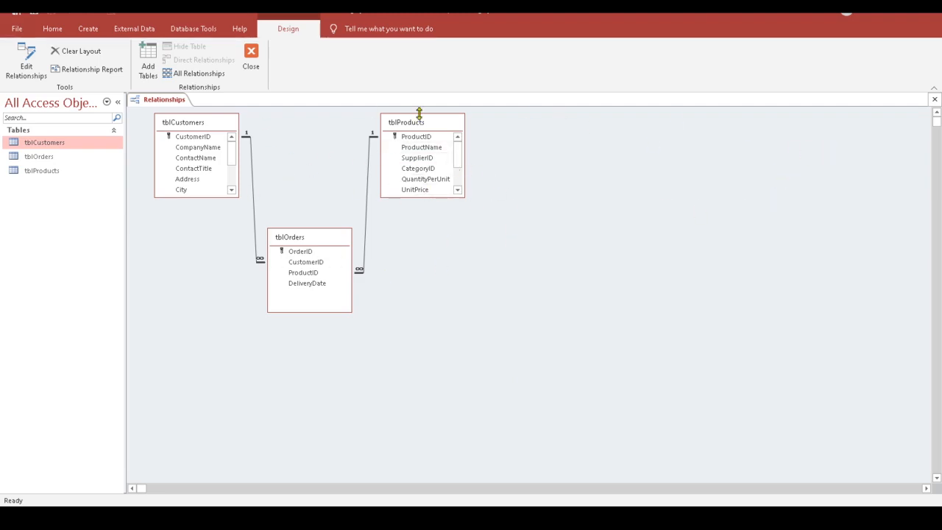
pyautogui.click(933, 101)
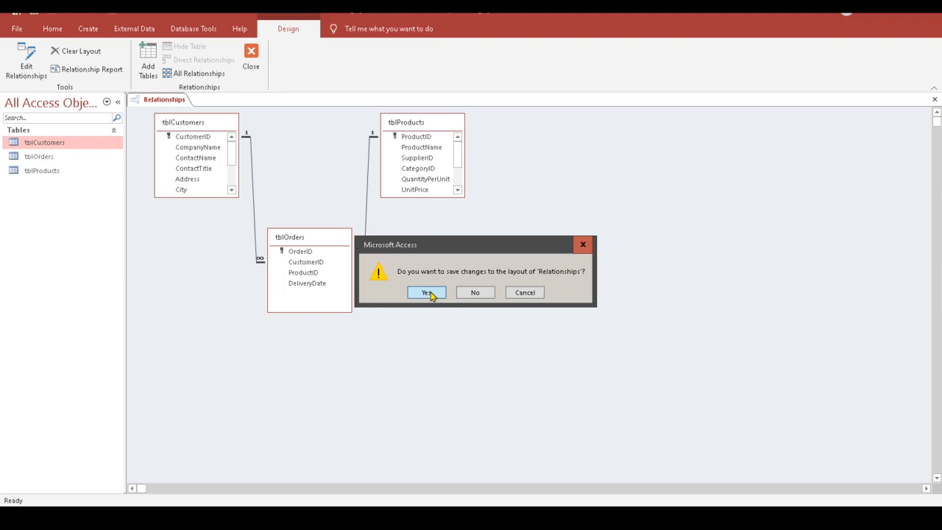
pyautogui.click(428, 293)
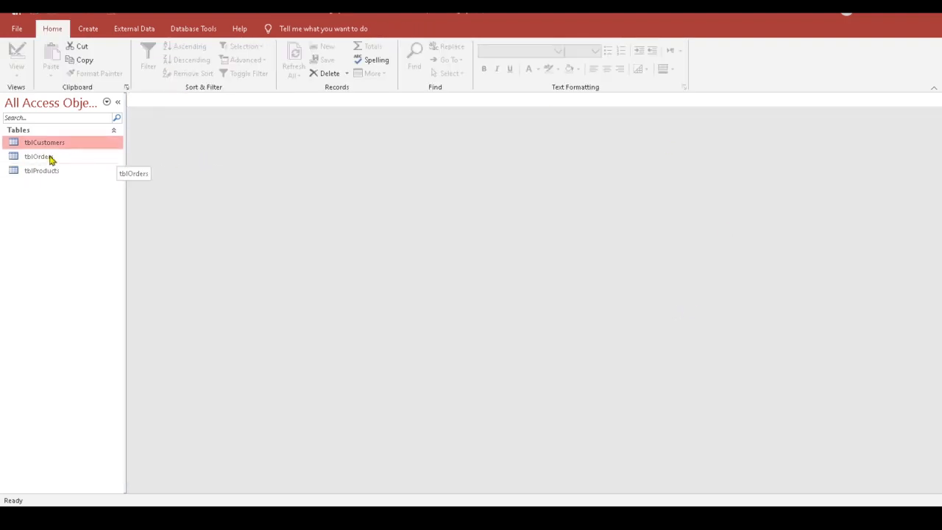
# Step: Open tblOrders and start a new order for customer Vaffeljernet
pyautogui.doubleClick(43, 159)
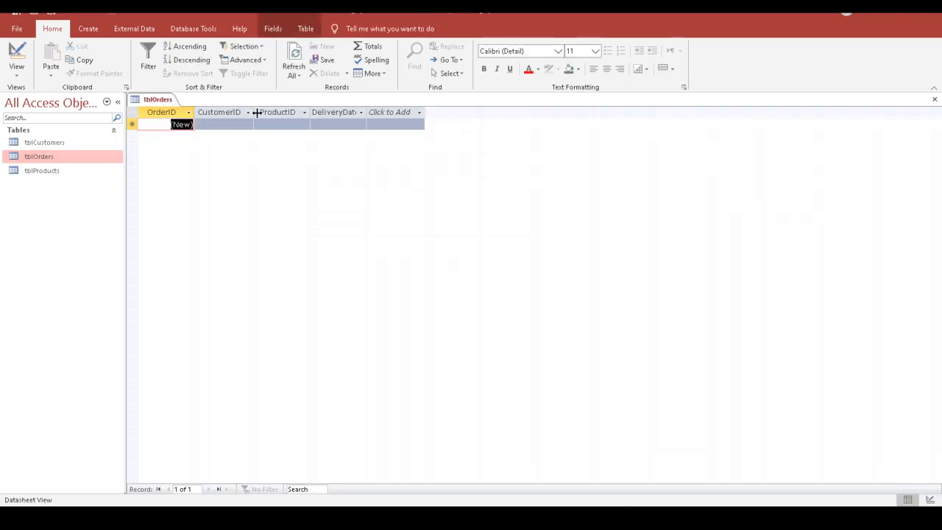
pyautogui.click(305, 113)
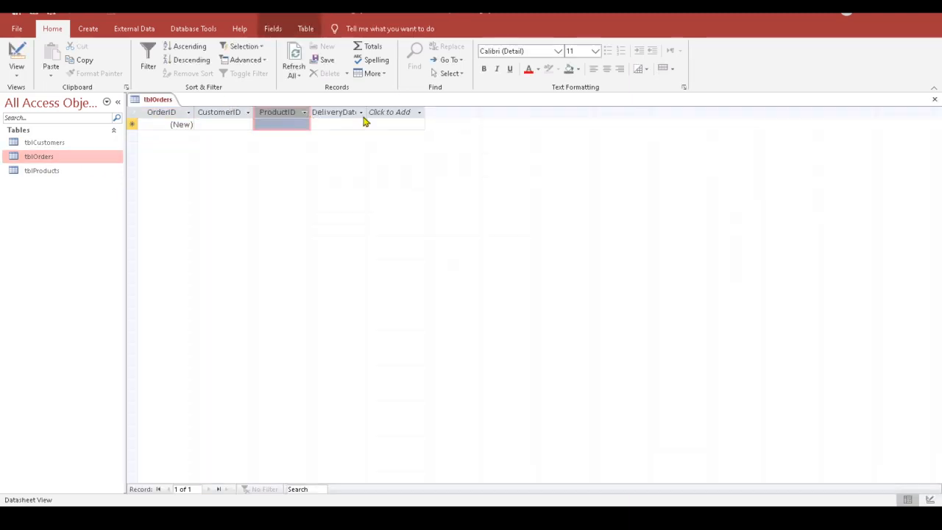
pyautogui.click(245, 123)
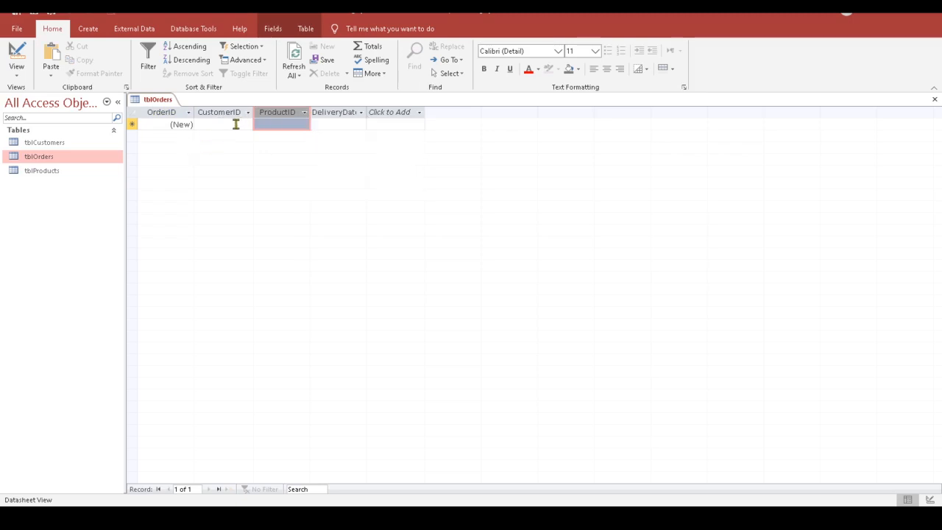
pyautogui.click(236, 123)
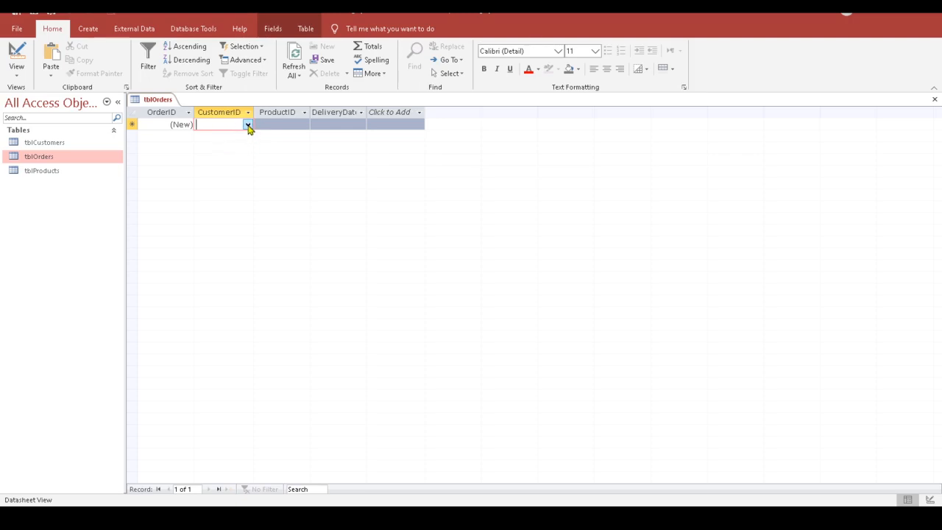
pyautogui.click(248, 125)
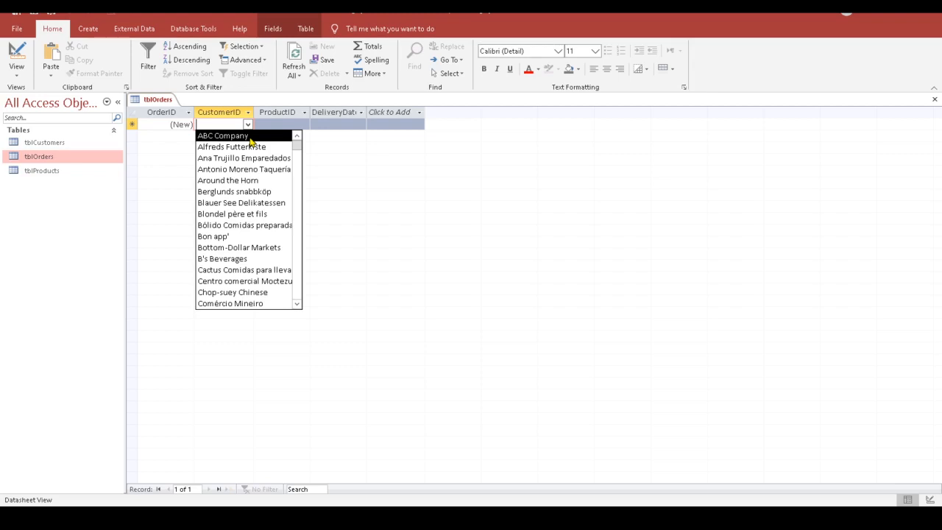
pyautogui.moveTo(300, 158); pyautogui.dragTo(301, 224)
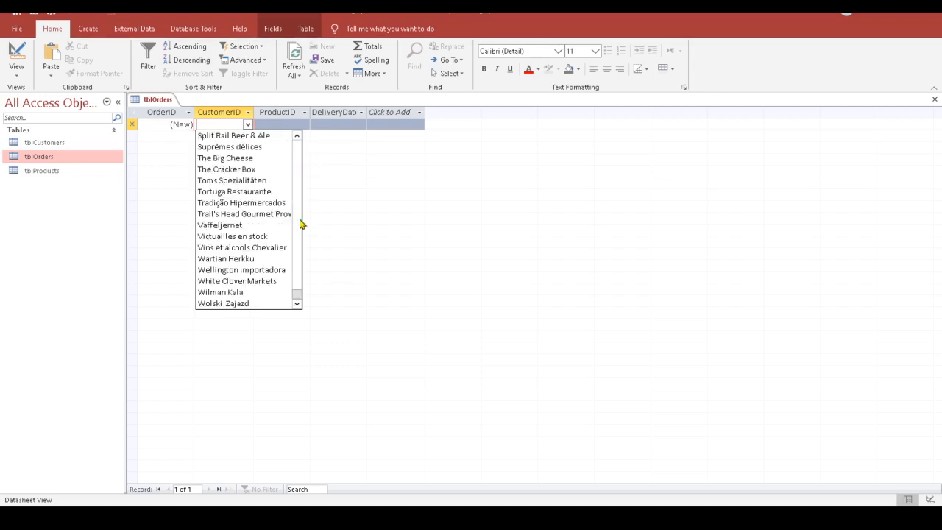
pyautogui.click(225, 226)
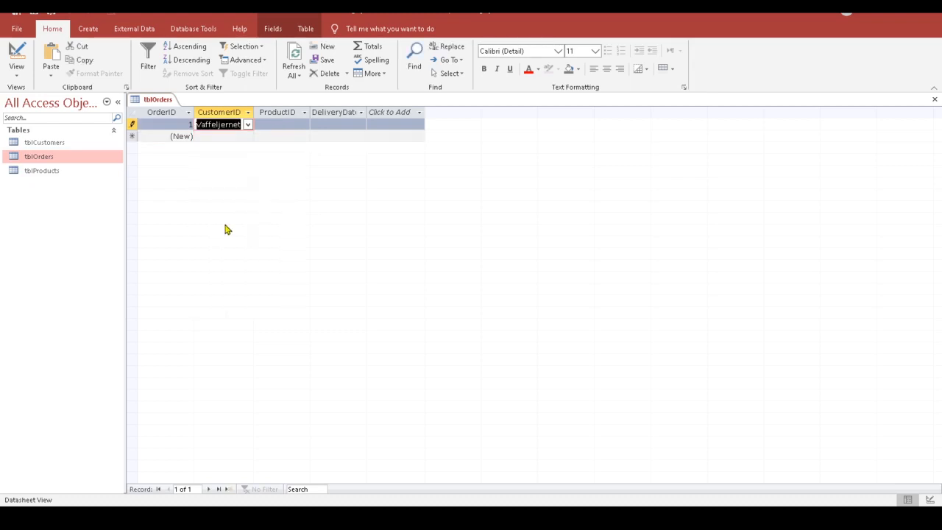
# Step: Widen the CustomerID column so the customer names fit
pyautogui.doubleClick(257, 109)
pyautogui.moveTo(258, 110); pyautogui.dragTo(298, 112)
pyautogui.click(246, 139)
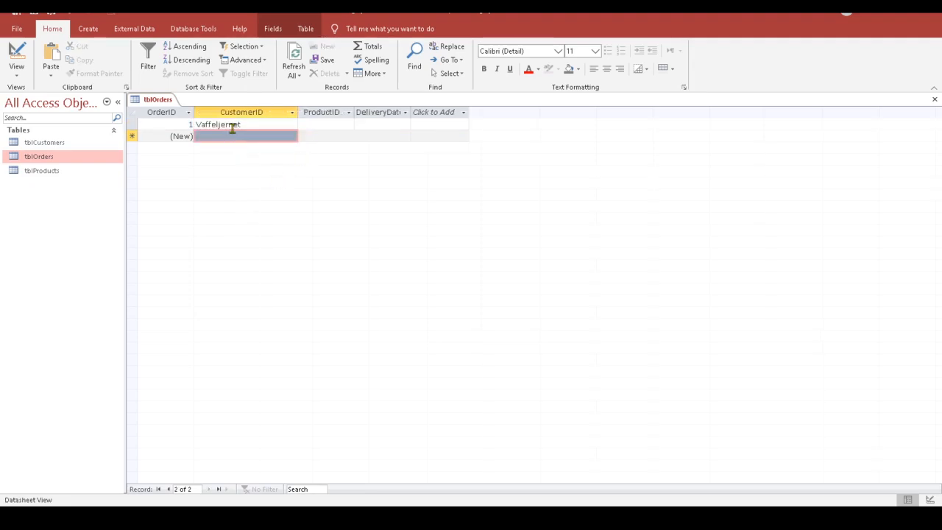
pyautogui.click(232, 126)
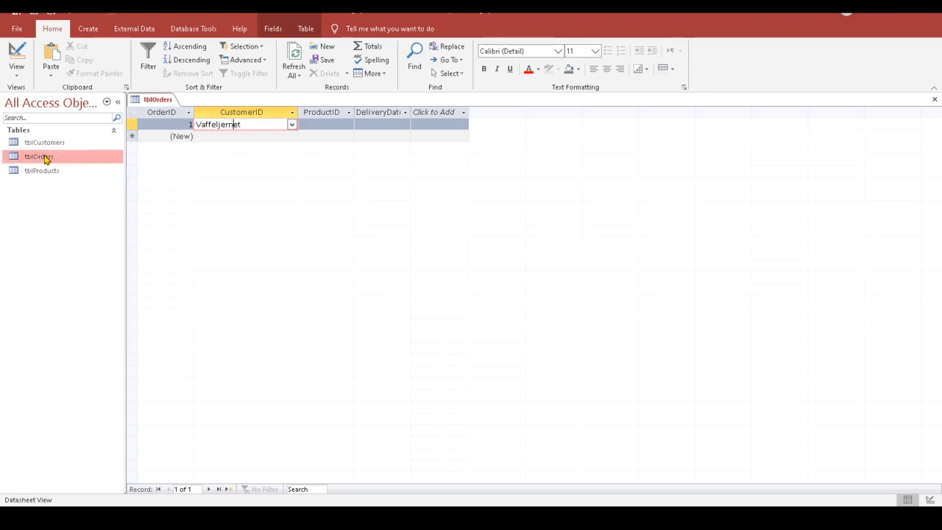
# Step: Set the order's ProductID to Fløtemysost and save the record
pyautogui.click(323, 126)
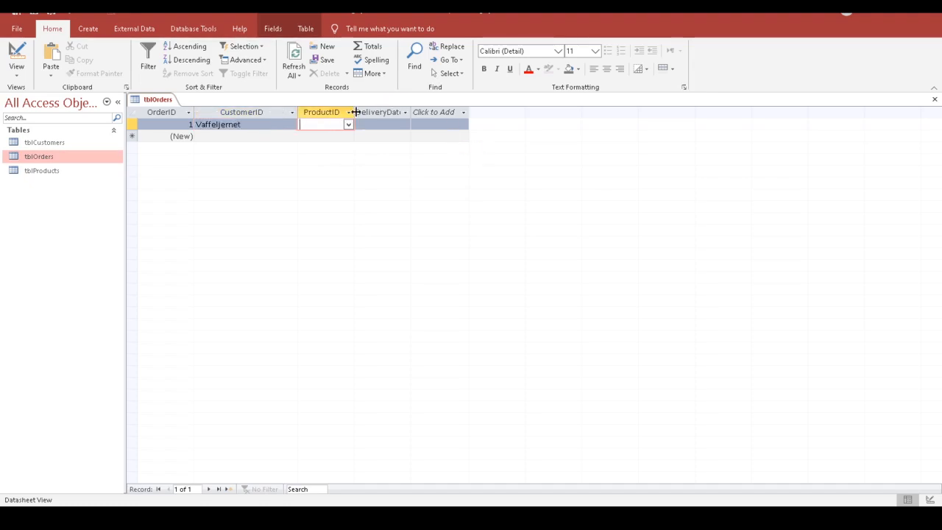
pyautogui.moveTo(355, 112); pyautogui.dragTo(352, 112)
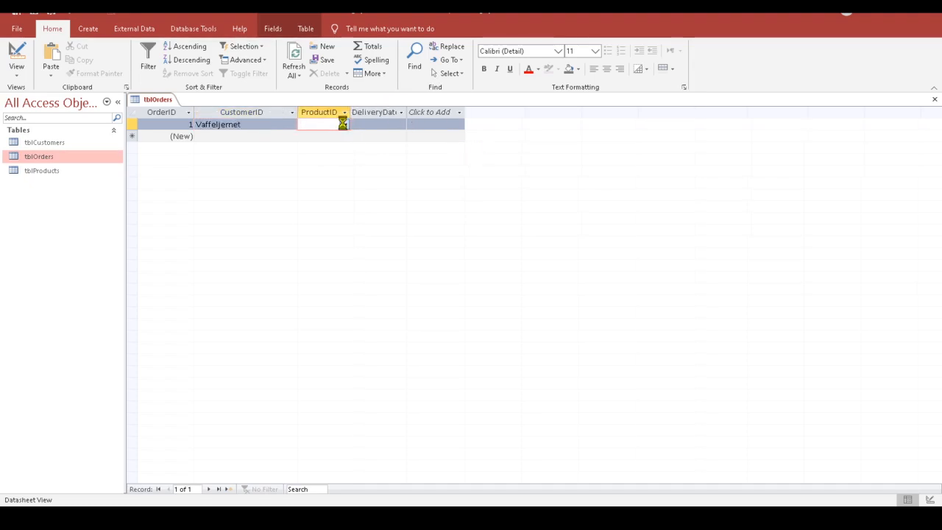
pyautogui.click(344, 125)
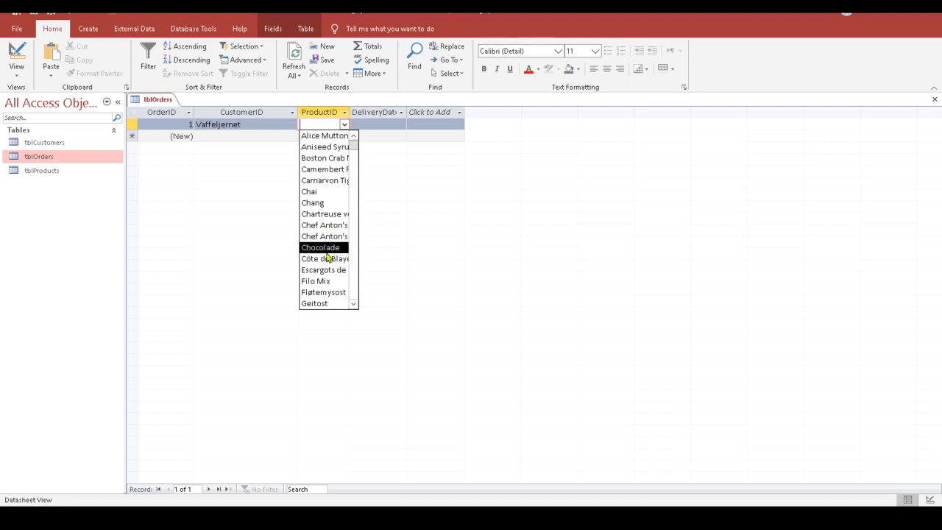
pyautogui.click(322, 293)
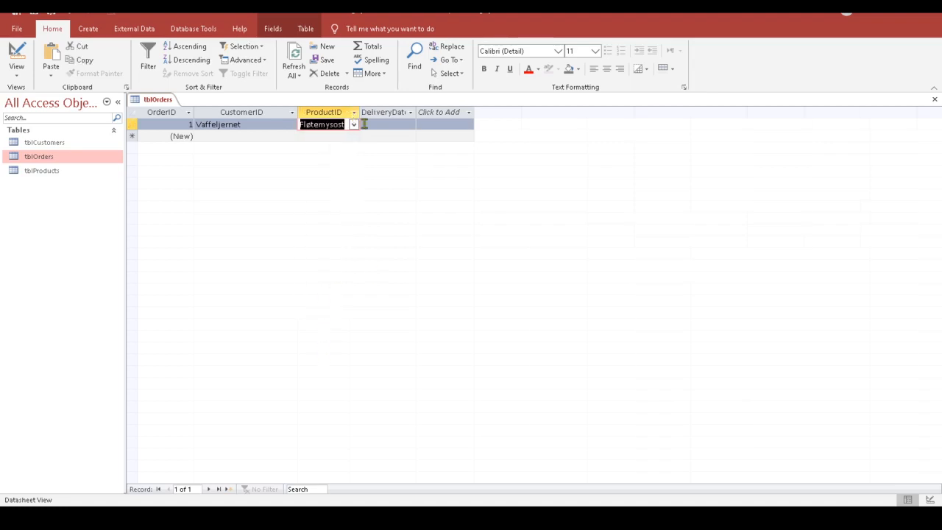
pyautogui.click(338, 137)
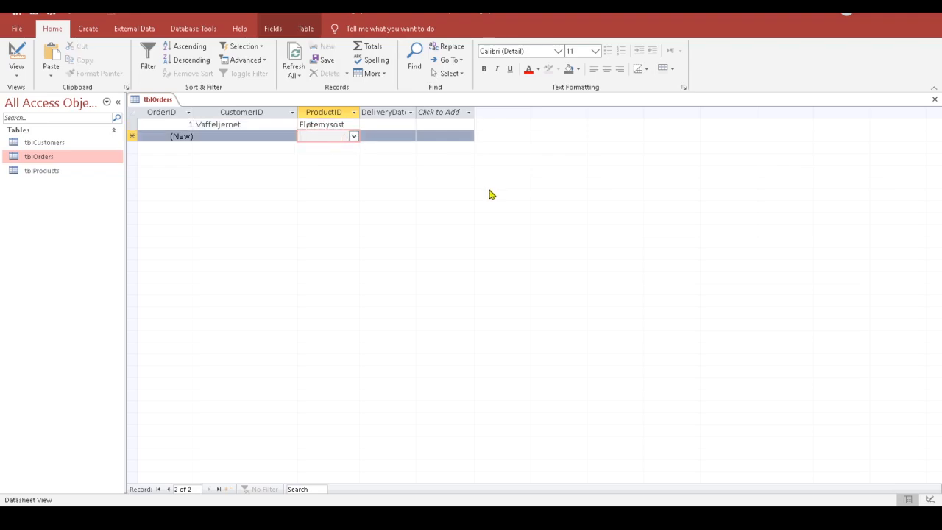
# Step: Set the delivery date to 31 July 2020, then close tblOrders saving its layout
pyautogui.click(395, 125)
pyautogui.click(412, 113)
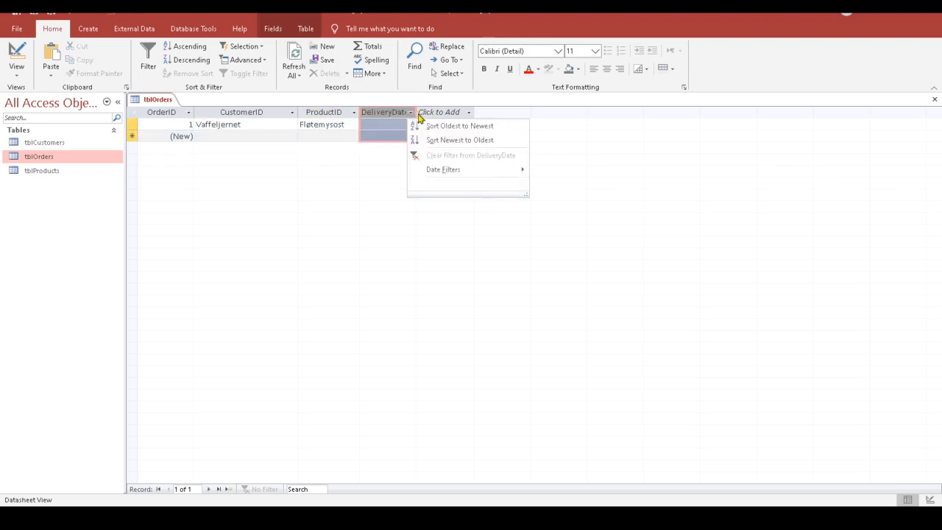
pyautogui.click(381, 127)
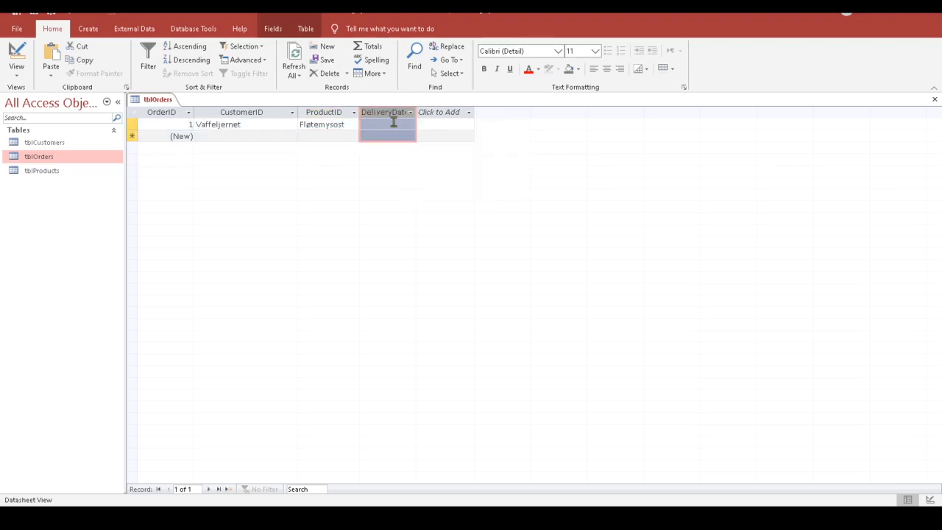
pyautogui.click(392, 123)
pyautogui.click(422, 123)
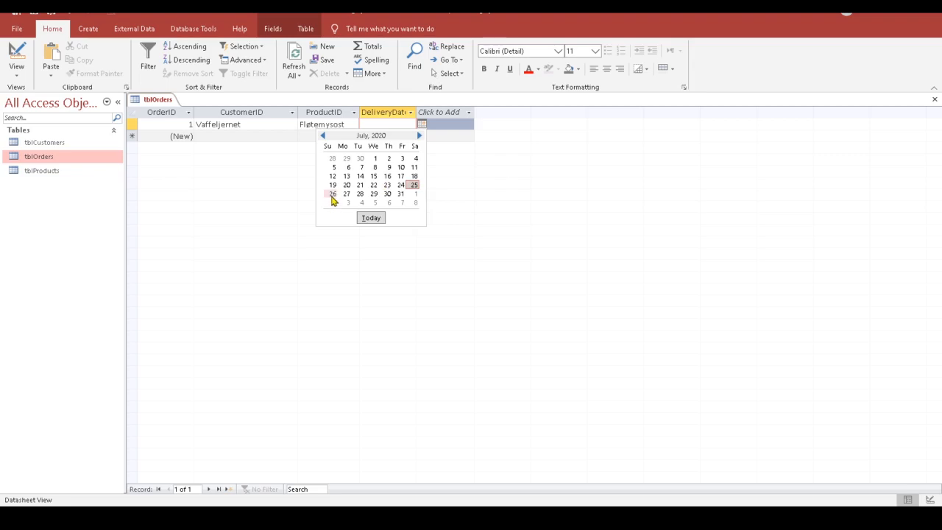
pyautogui.click(401, 194)
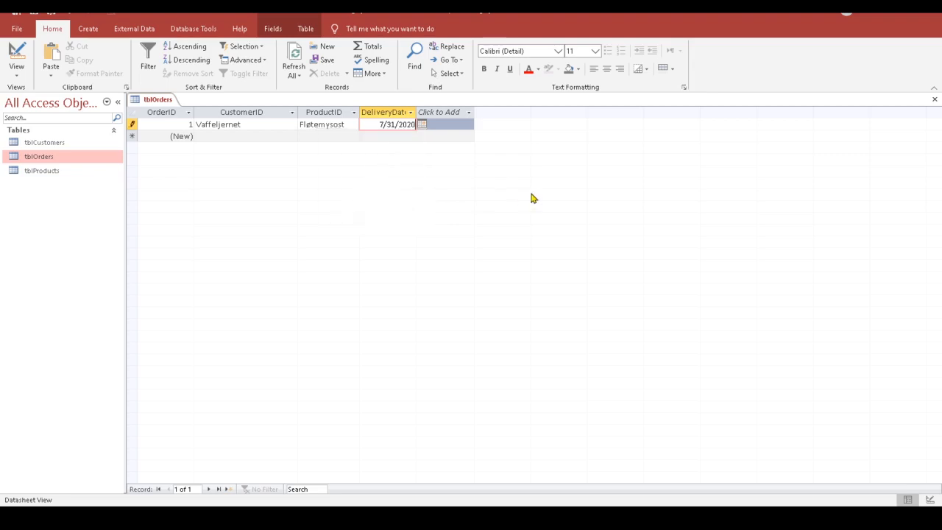
pyautogui.click(394, 139)
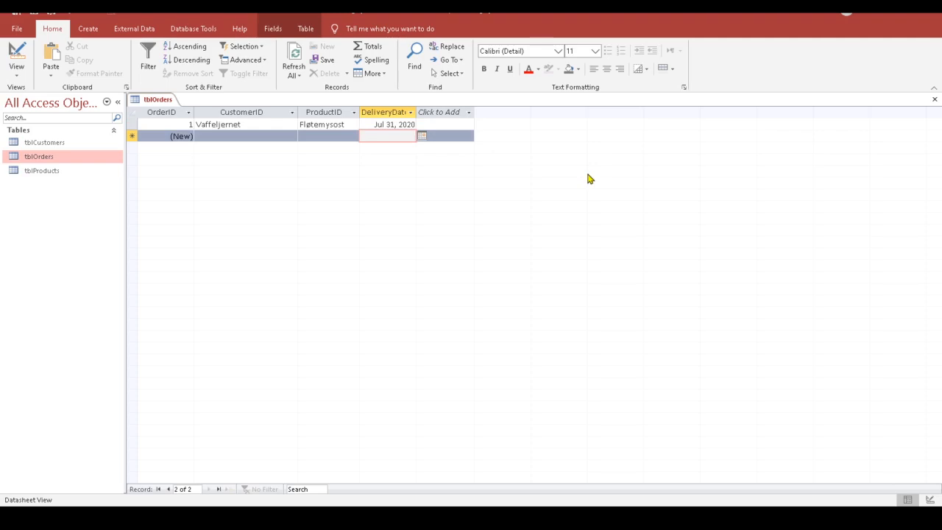
pyautogui.click(935, 101)
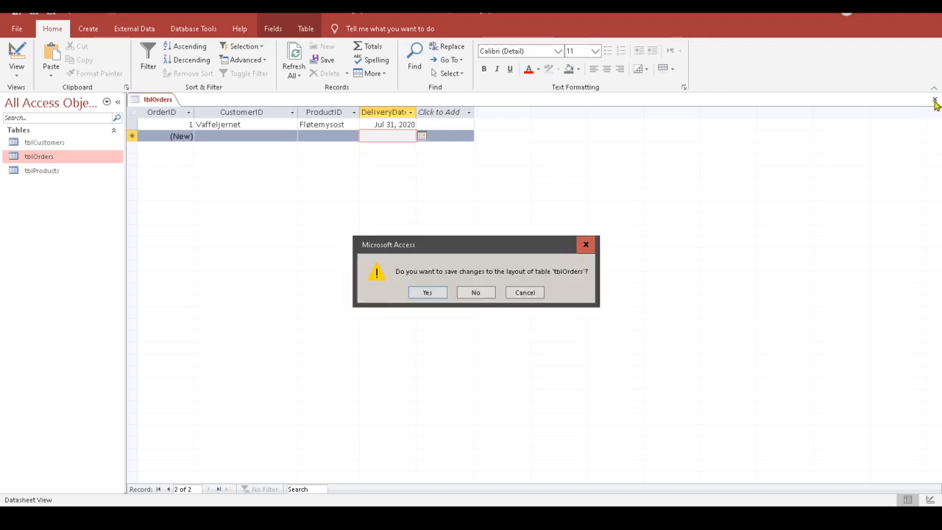
pyautogui.click(427, 293)
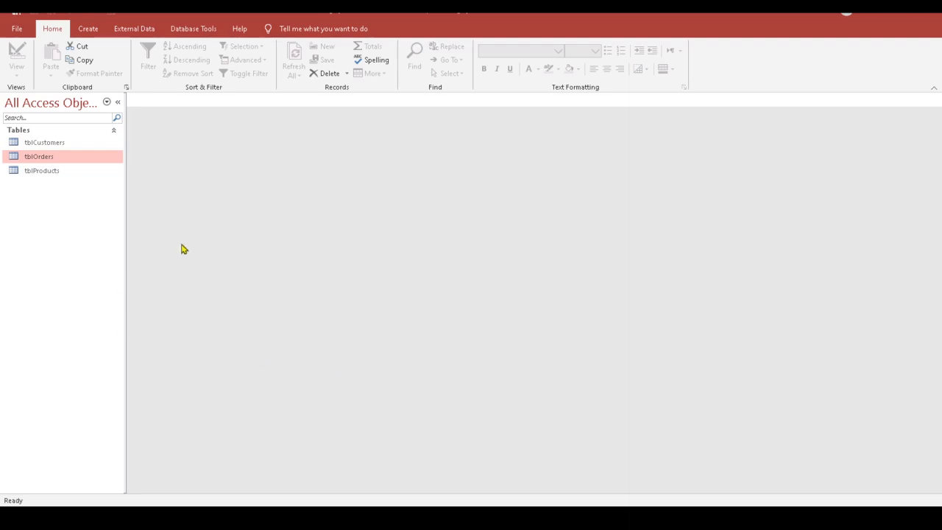
pyautogui.click(59, 143)
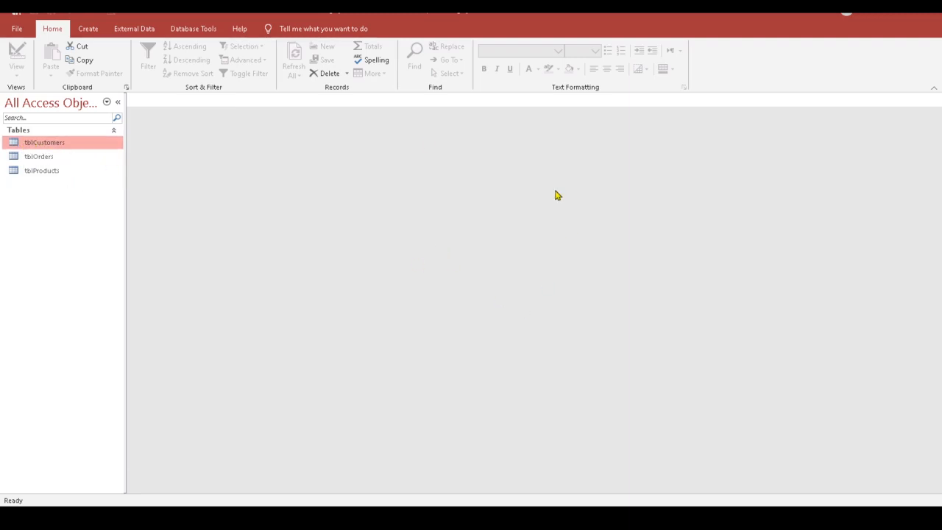
pyautogui.click(201, 30)
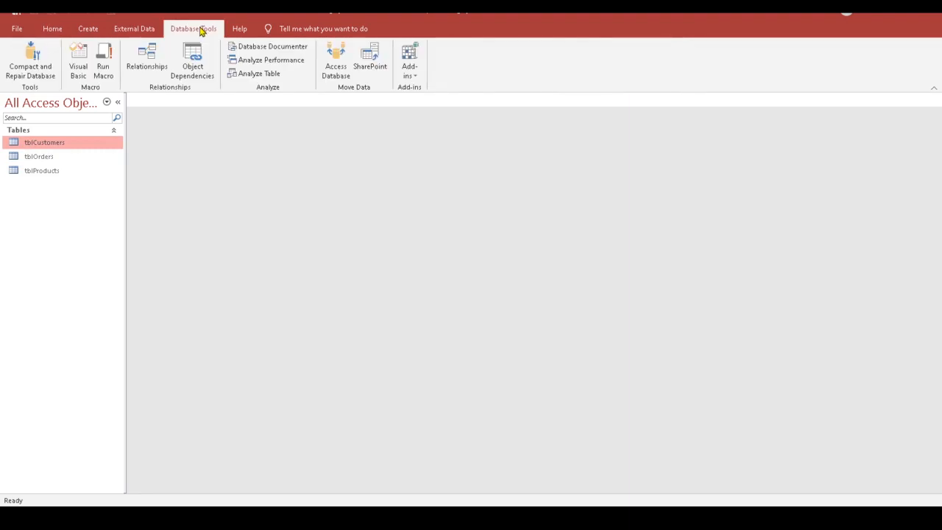
pyautogui.click(145, 54)
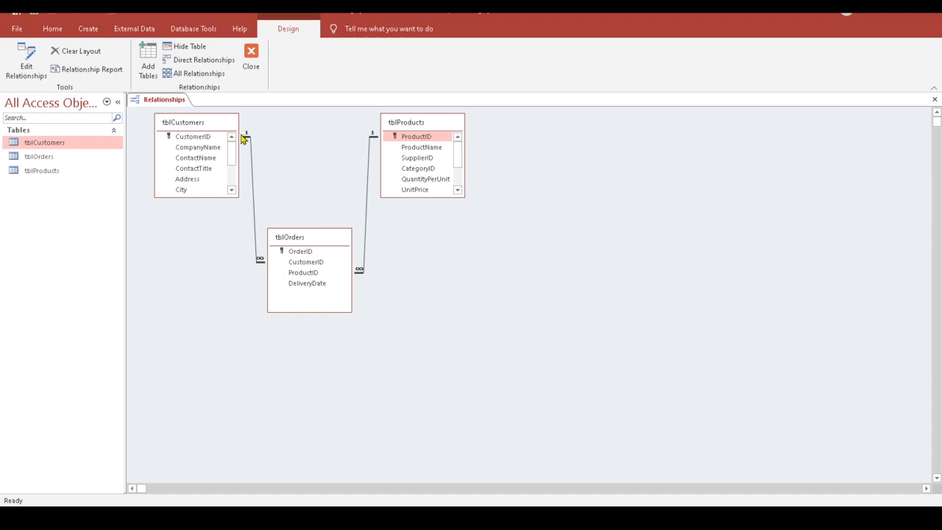
pyautogui.click(935, 100)
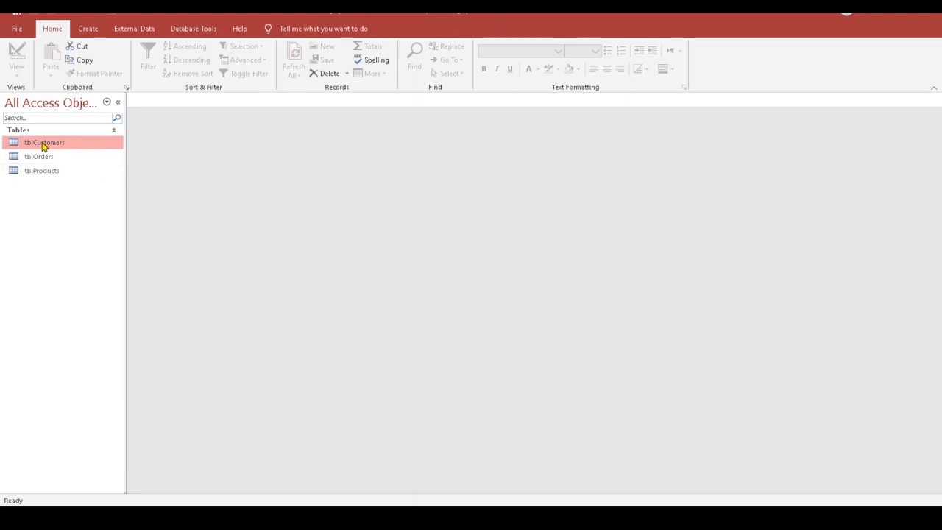
# Step: Create a quick form from tblCustomers with its embedded orders subform, hiding the Property Sheet
pyautogui.click(88, 30)
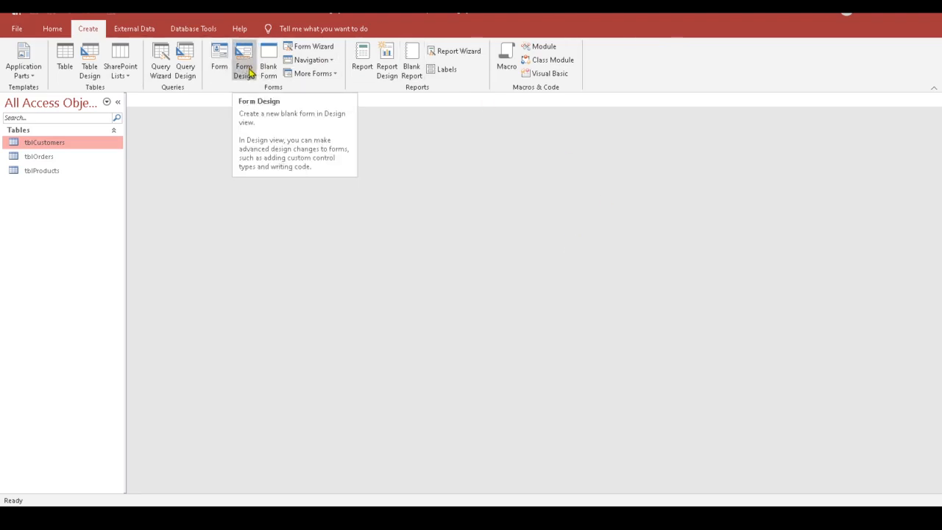
pyautogui.click(220, 58)
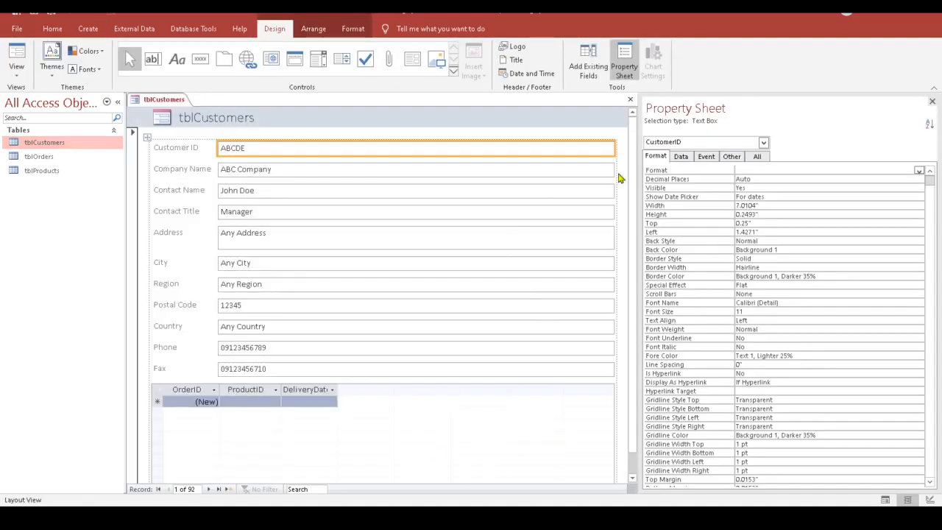
pyautogui.click(932, 101)
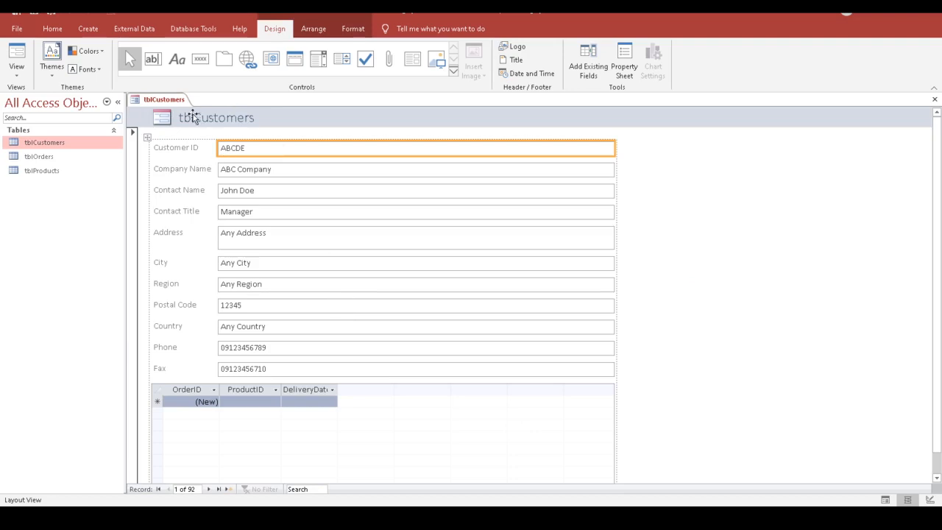
pyautogui.click(231, 119)
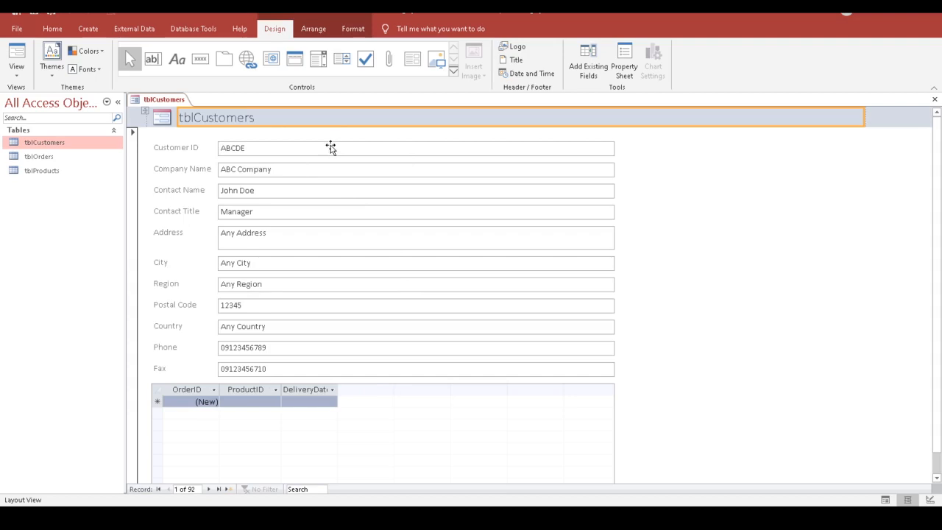
pyautogui.click(591, 153)
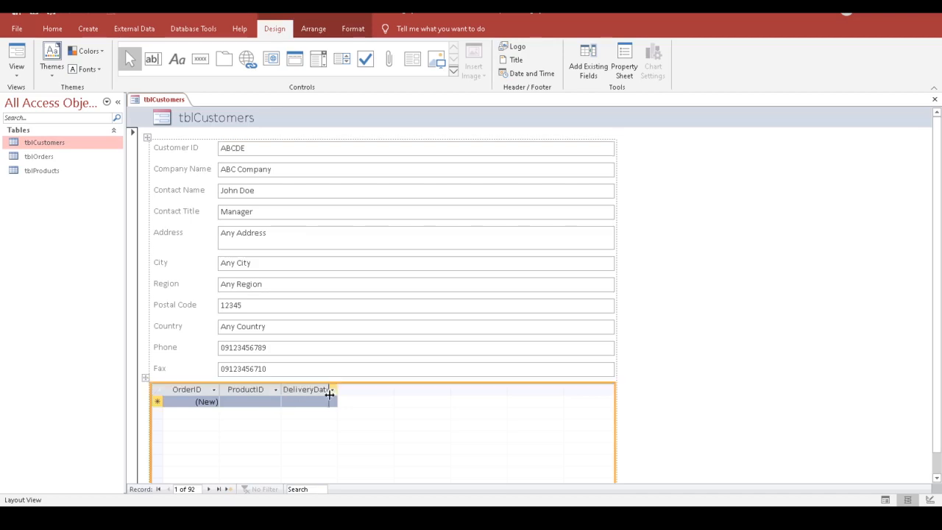
# Step: Drag the subform's ProductID and DeliveryDate header edges wider
pyautogui.moveTo(329, 394); pyautogui.dragTo(329, 394)
pyautogui.moveTo(385, 389); pyautogui.dragTo(475, 401)
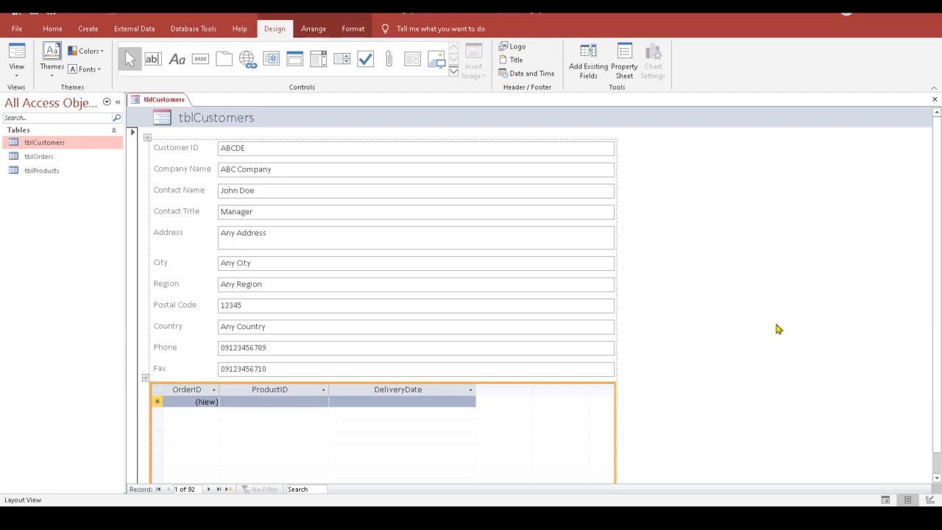
# Step: Edit the form title so it reads 'Customers' instead of 'tblCustomers'
pyautogui.click(231, 118)
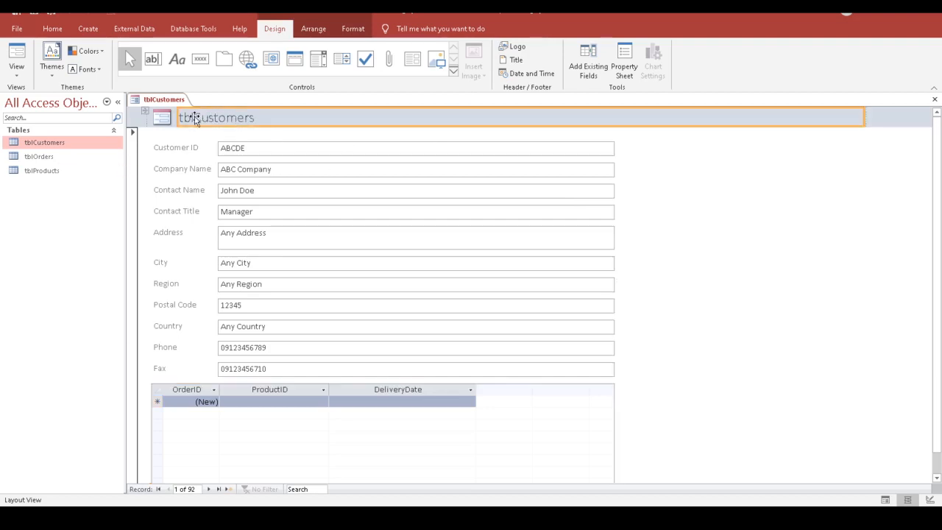
pyautogui.doubleClick(198, 120)
pyautogui.click(194, 118)
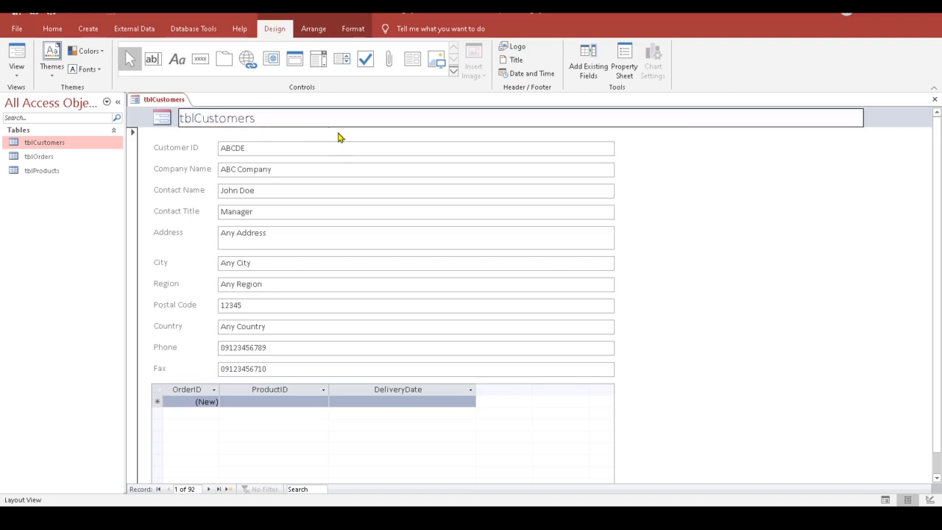
pyautogui.press('BackSpace')
pyautogui.press('BackSpace')
pyautogui.press('BackSpace')
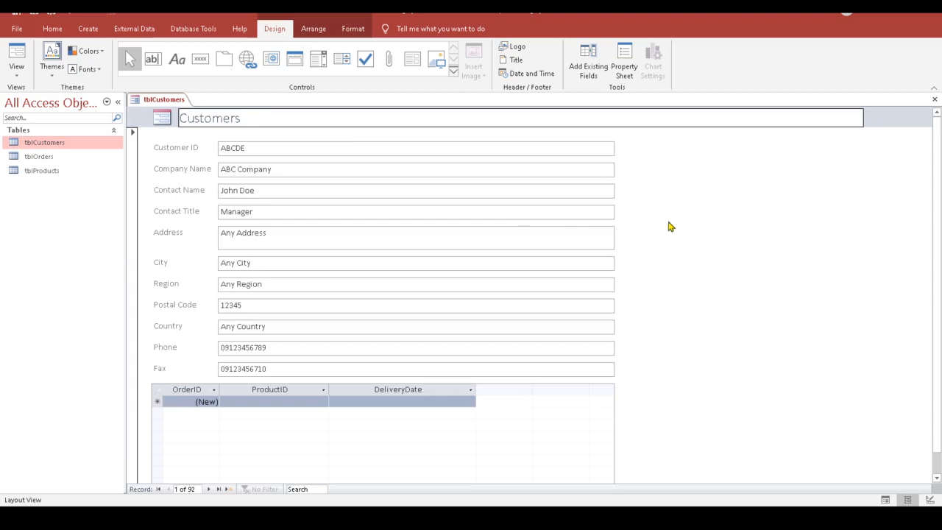
pyautogui.click(686, 197)
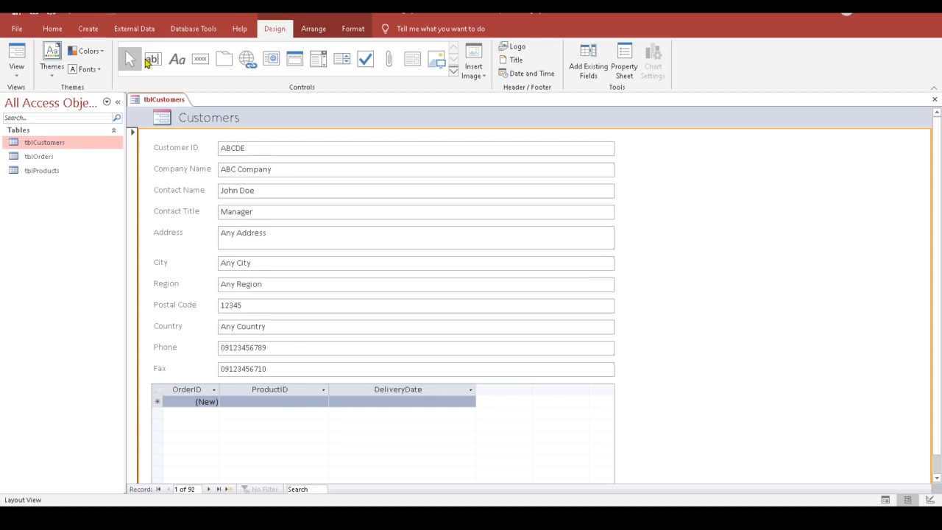
pyautogui.click(16, 30)
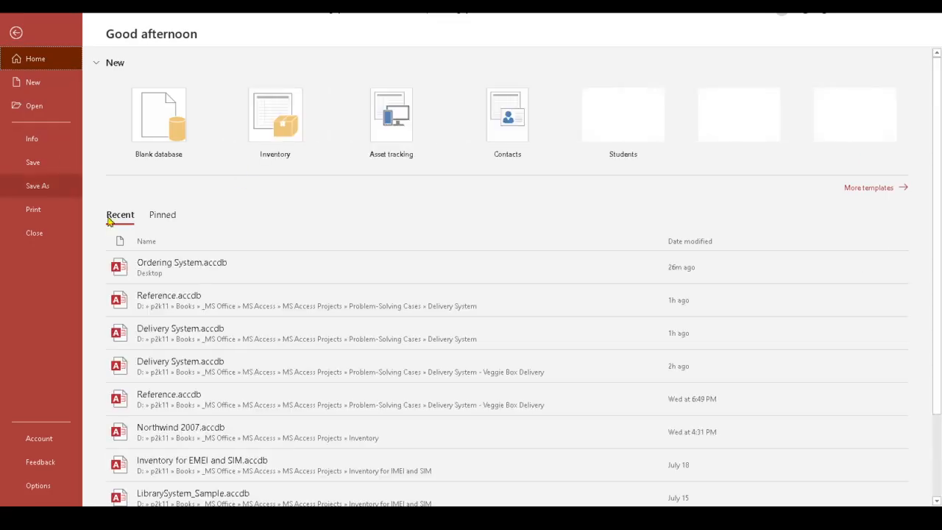
# Step: Save the form as 'frmCustomers', replacing the proposed 'tbl' prefix with 'frm'
pyautogui.click(33, 161)
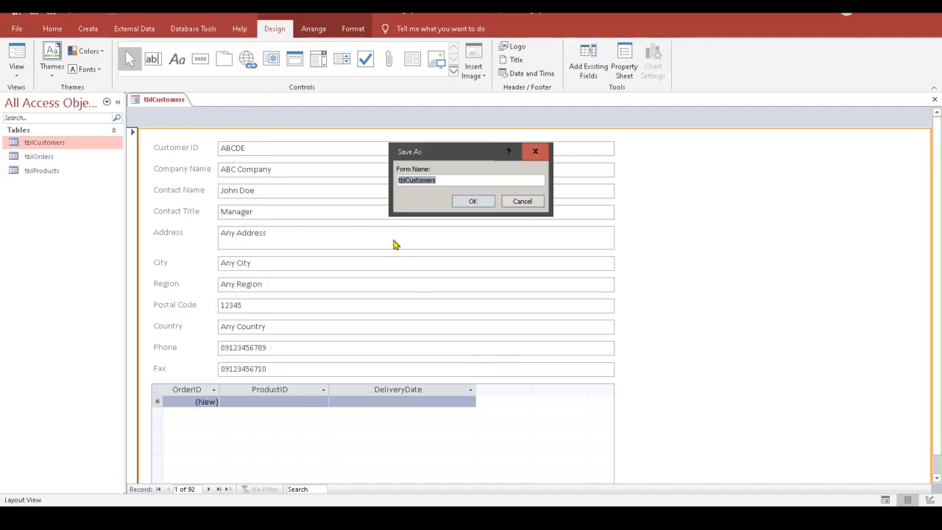
pyautogui.click(405, 181)
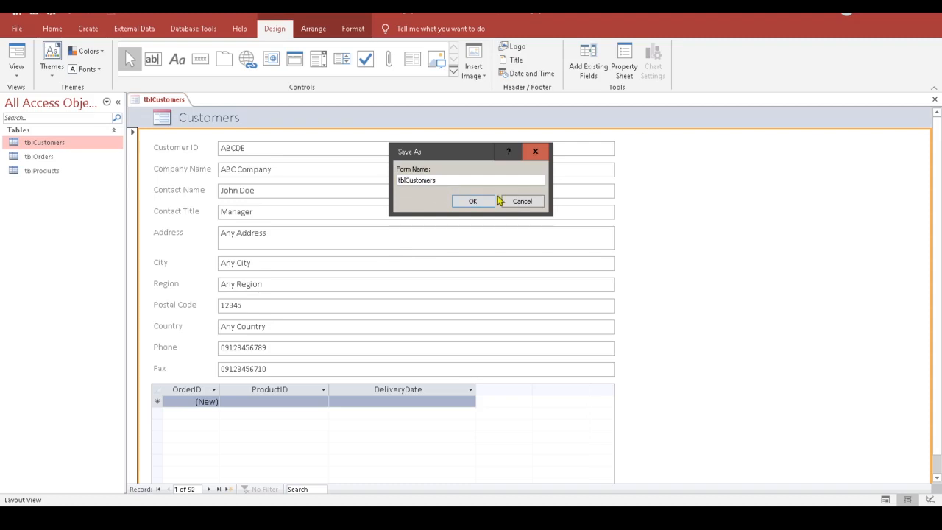
pyautogui.press('BackSpace')
pyautogui.press('BackSpace')
pyautogui.press('BackSpace')
pyautogui.write('fr')
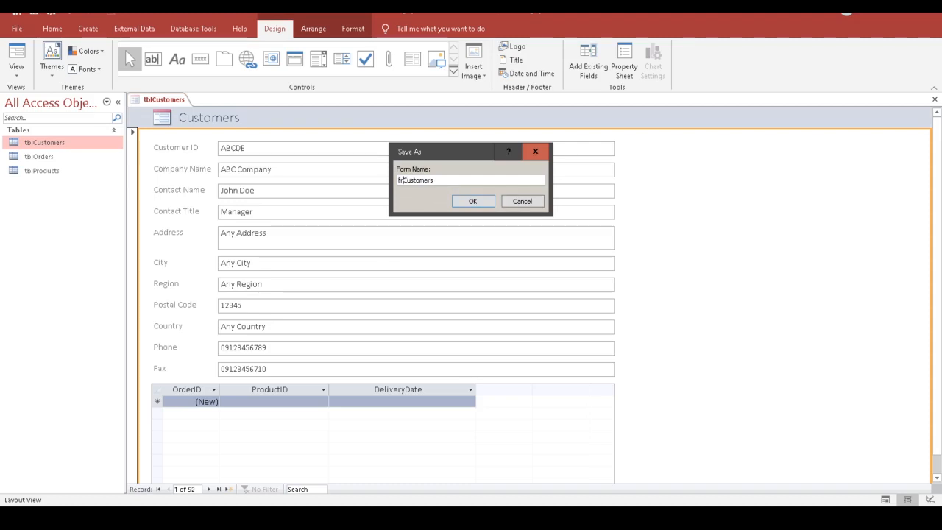
pyautogui.write('m')
pyautogui.moveTo(409, 181); pyautogui.dragTo(392, 181)
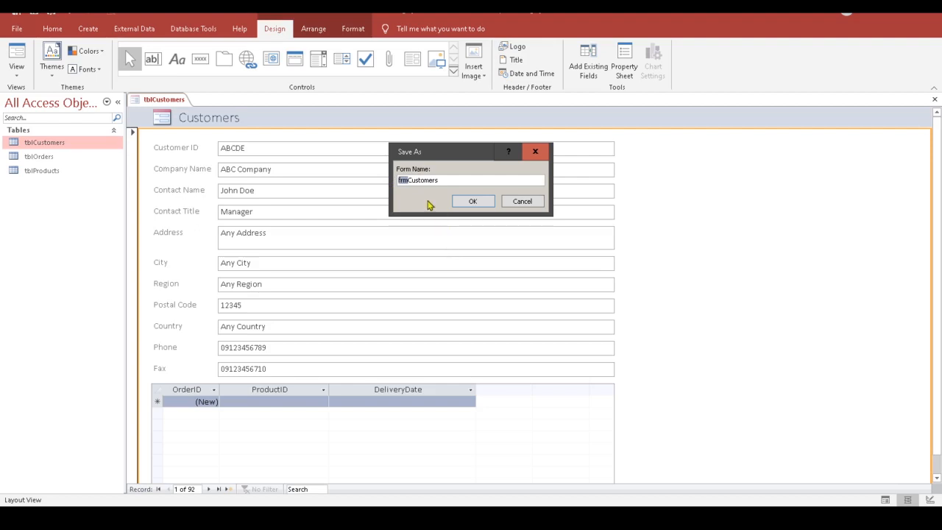
pyautogui.click(449, 181)
pyautogui.click(474, 203)
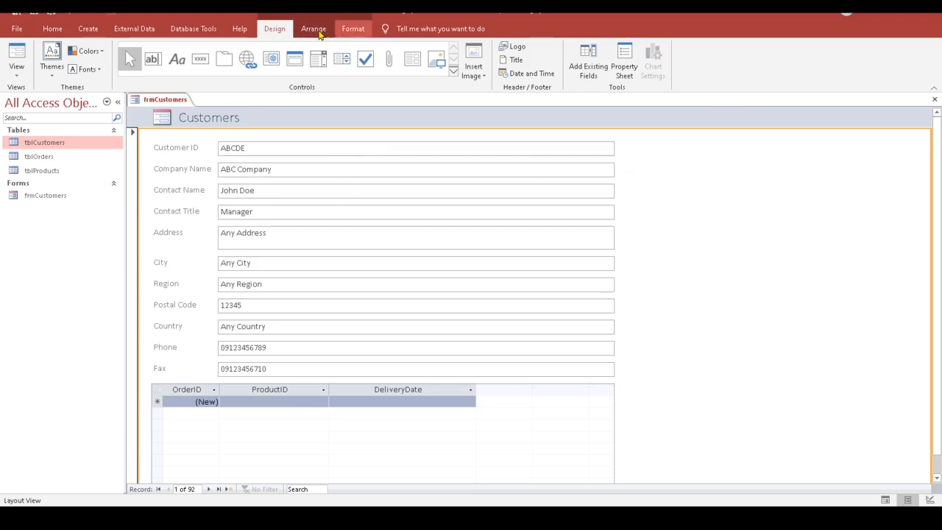
pyautogui.click(353, 29)
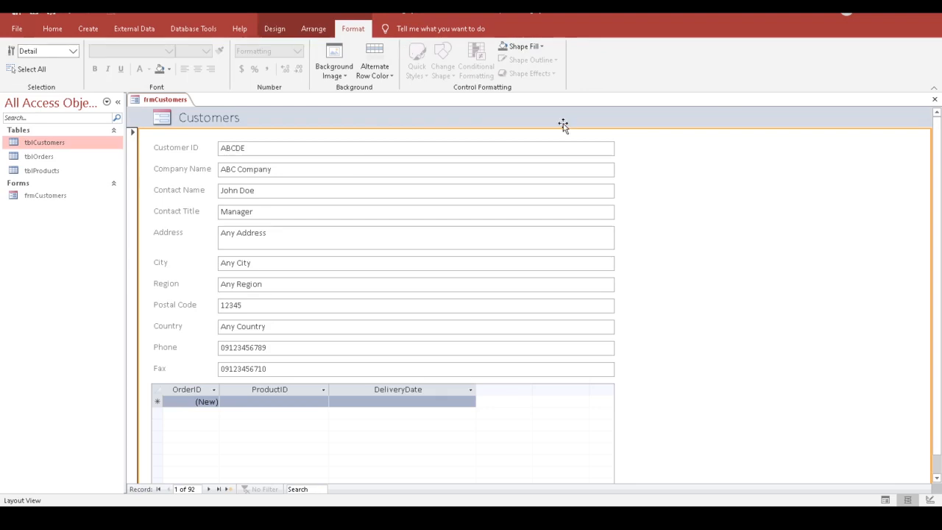
pyautogui.click(318, 31)
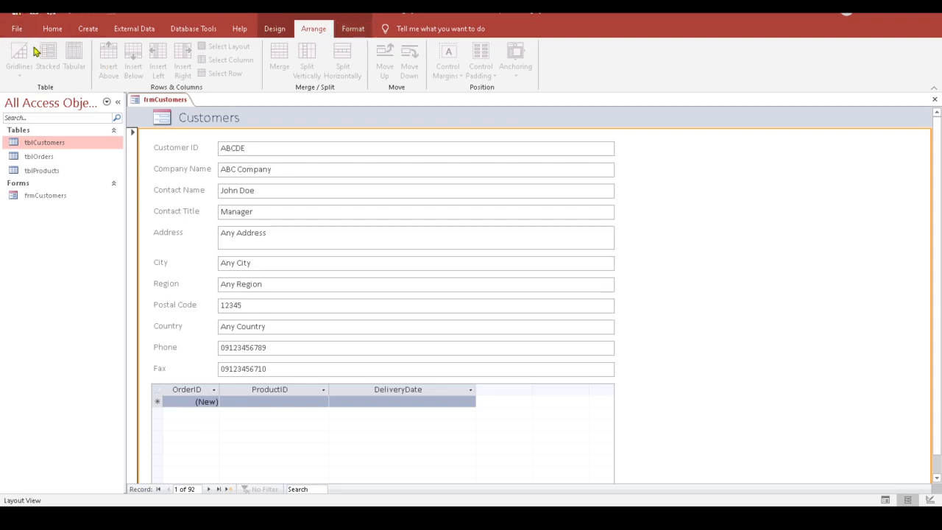
pyautogui.click(277, 31)
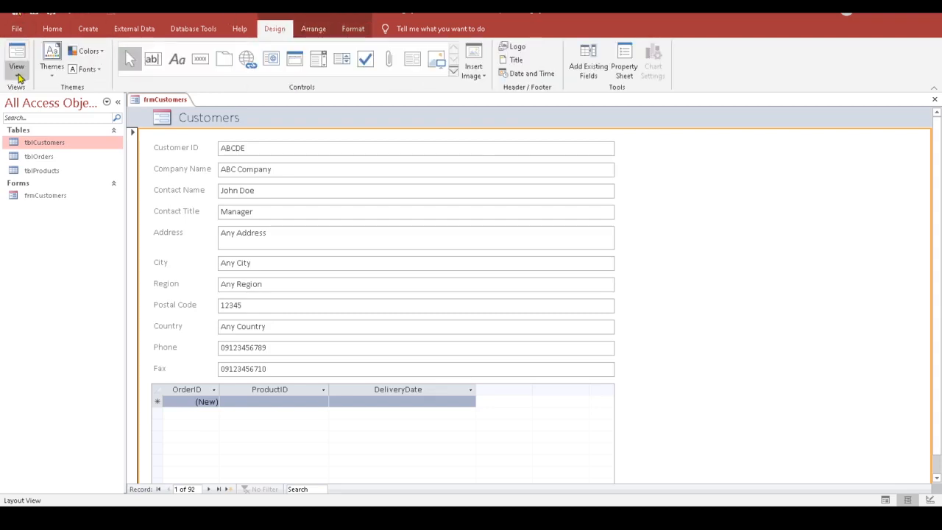
pyautogui.click(17, 74)
# Step: Put frmCustomers in Design View, briefly looking over the Arrange tab commands
pyautogui.click(28, 146)
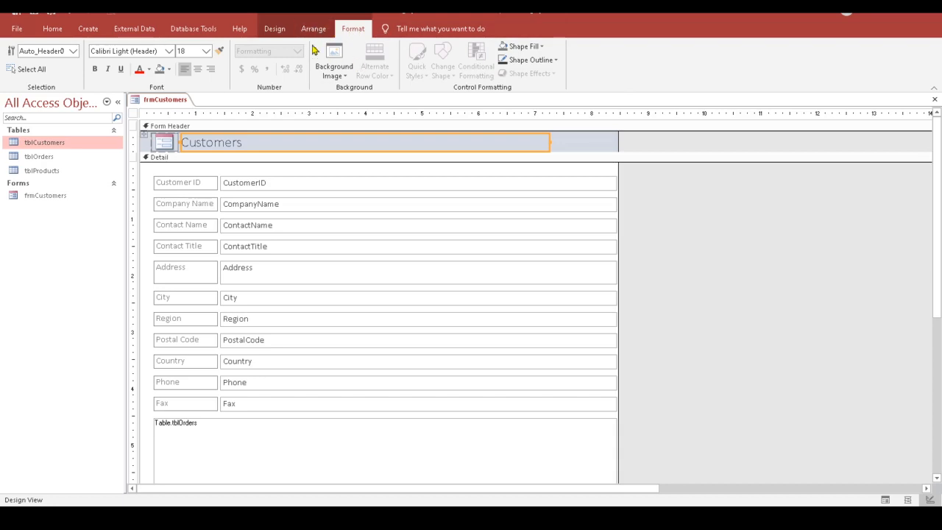
pyautogui.click(275, 30)
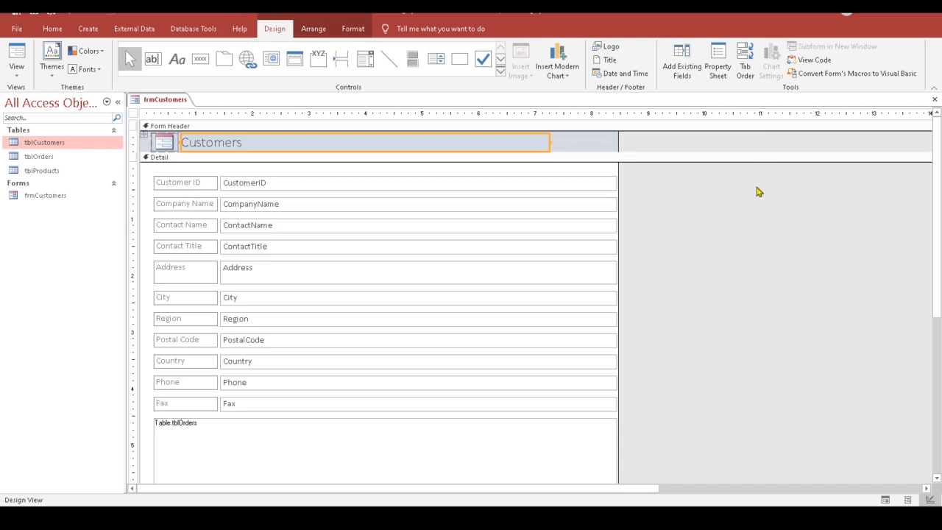
pyautogui.click(318, 31)
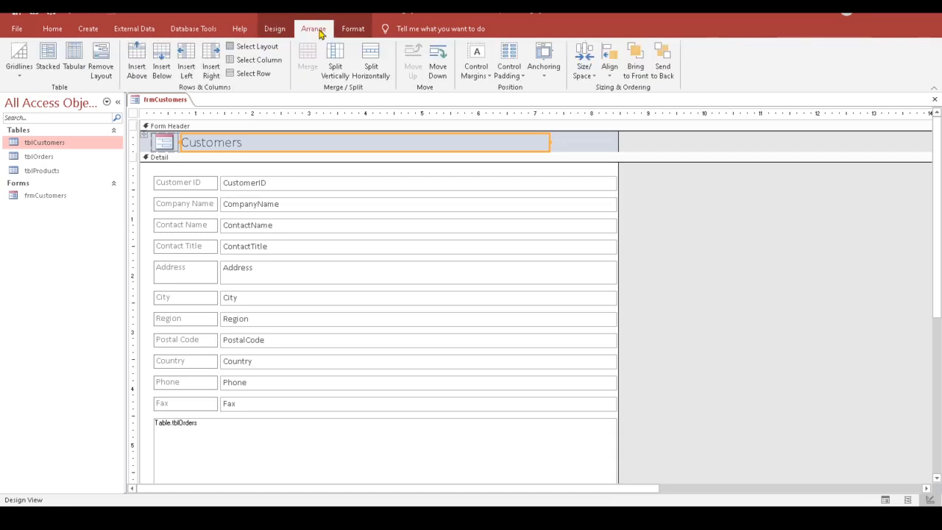
pyautogui.click(283, 30)
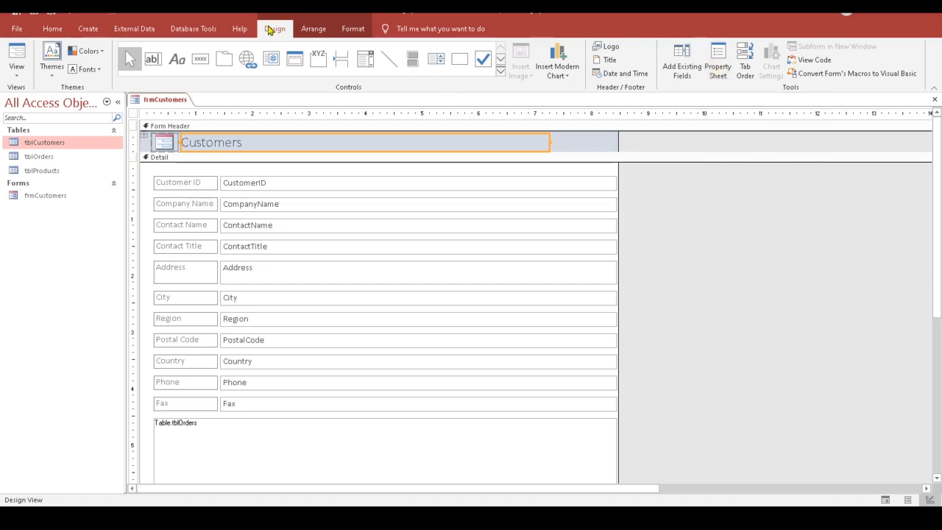
# Step: Show the Customers title label's Property Sheet and sort its properties alphabetically
pyautogui.click(719, 70)
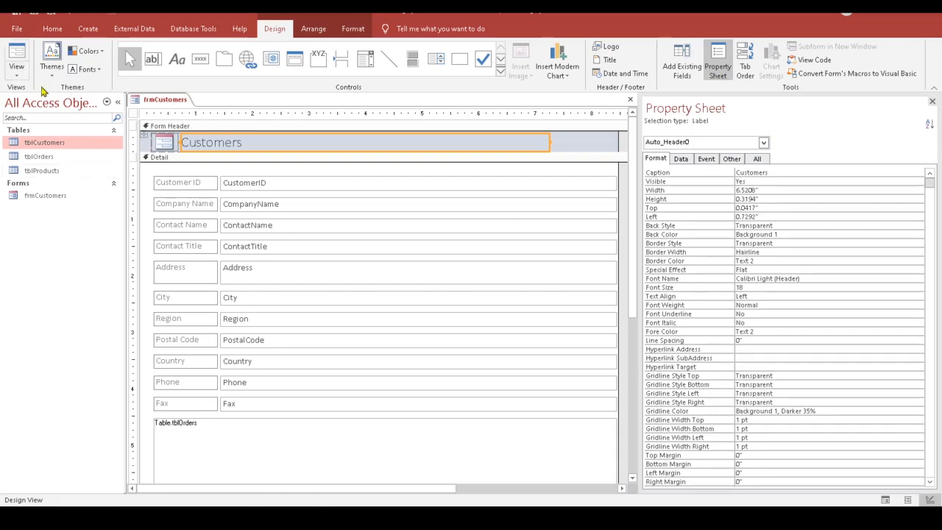
pyautogui.click(17, 58)
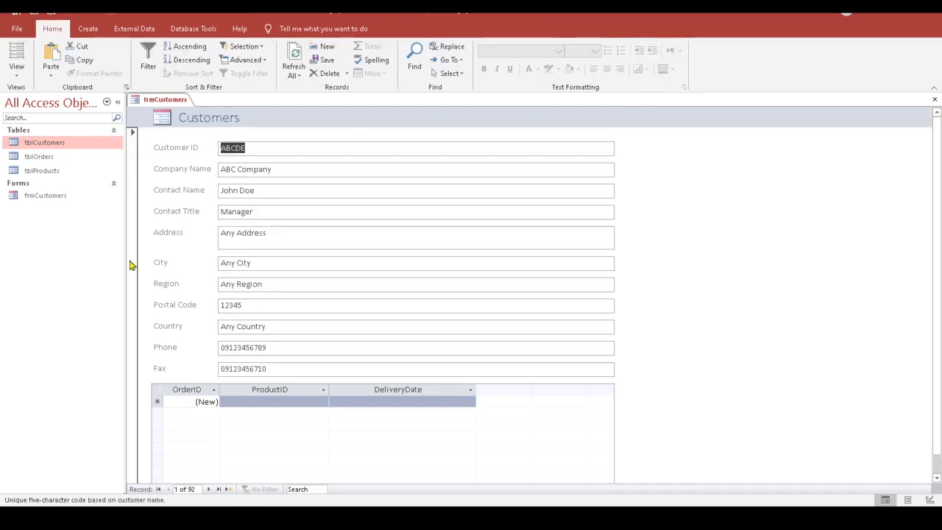
pyautogui.click(19, 72)
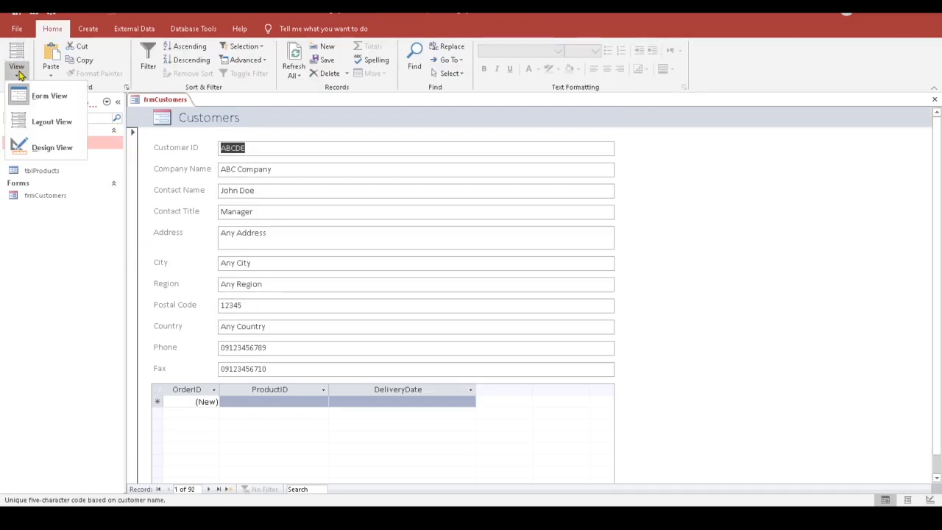
pyautogui.click(33, 146)
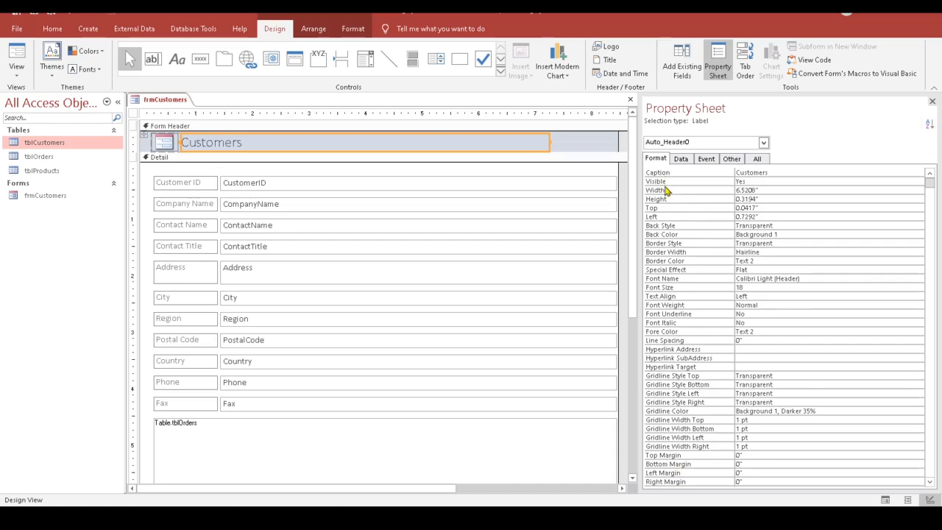
pyautogui.click(929, 126)
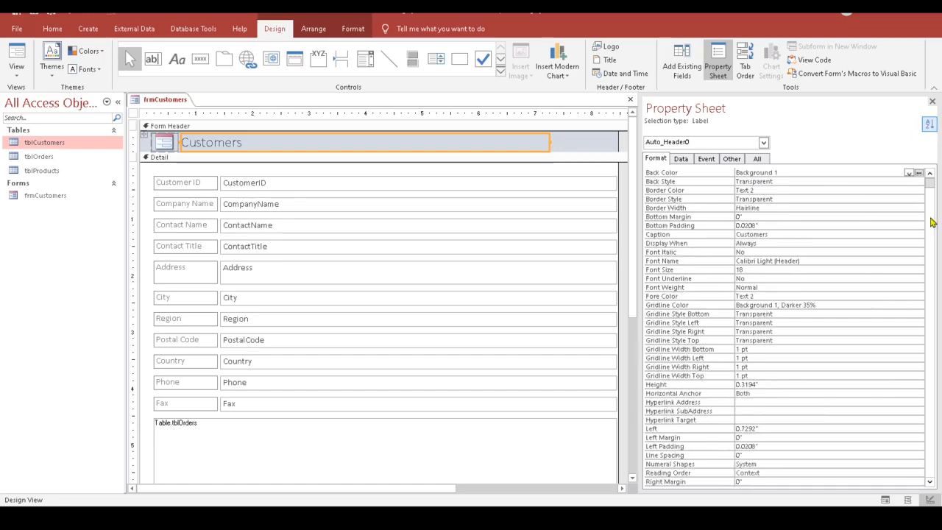
pyautogui.click(931, 186)
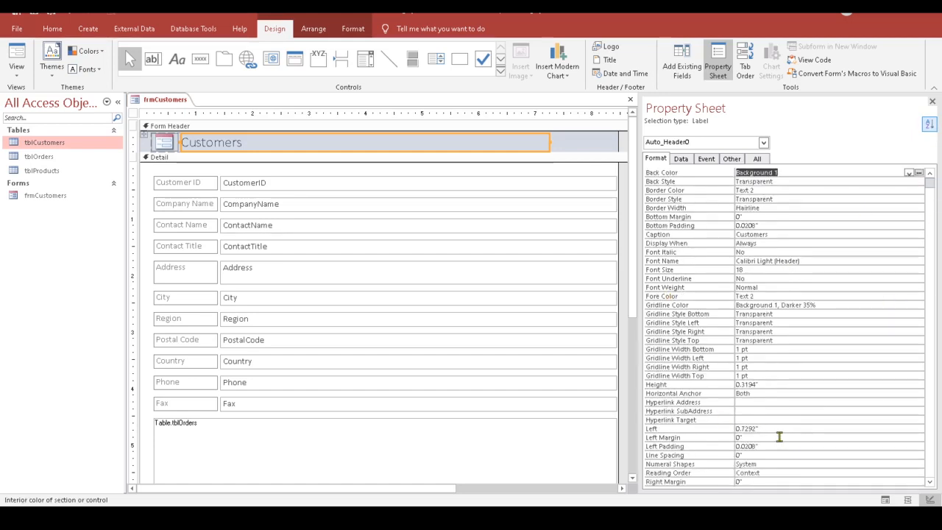
pyautogui.scroll(-3, 777, 428)
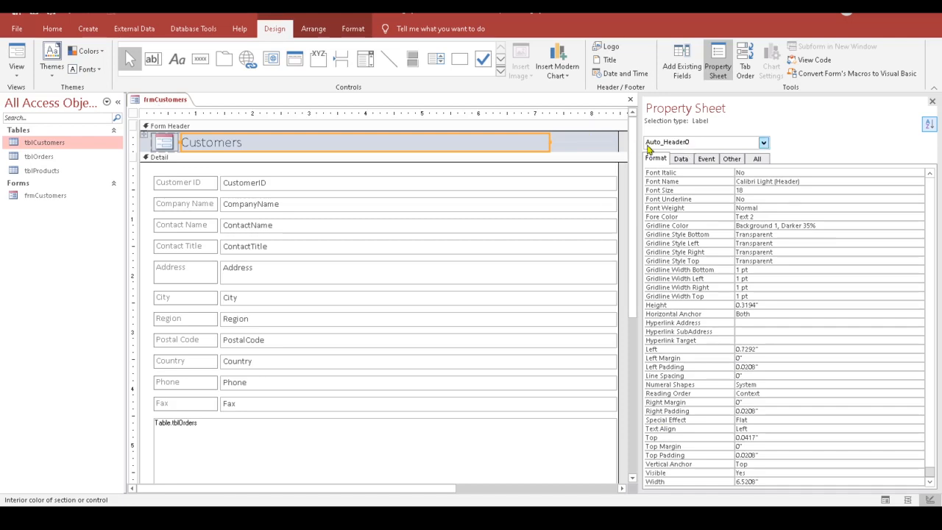
# Step: Select Form in the Property Sheet and set Record Selectors to No
pyautogui.click(764, 143)
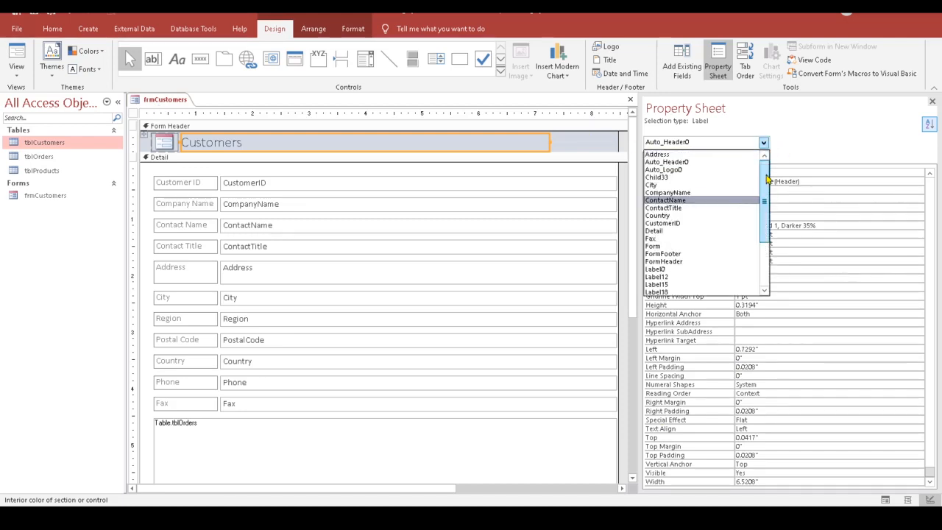
pyautogui.click(685, 248)
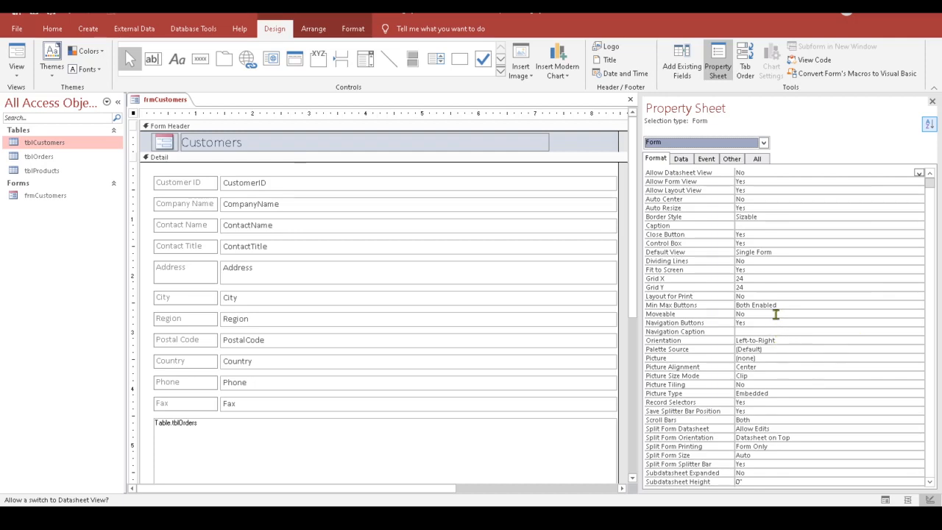
pyautogui.scroll(-1, 775, 314)
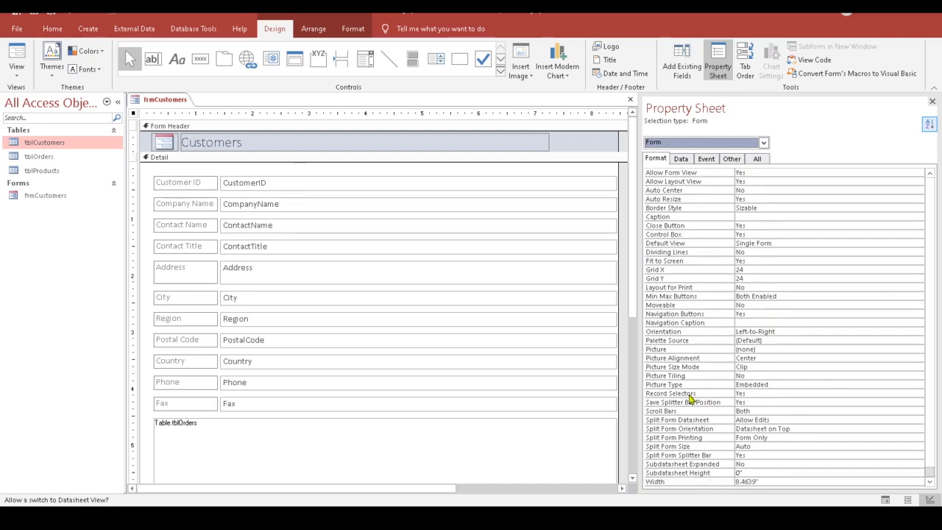
pyautogui.click(748, 393)
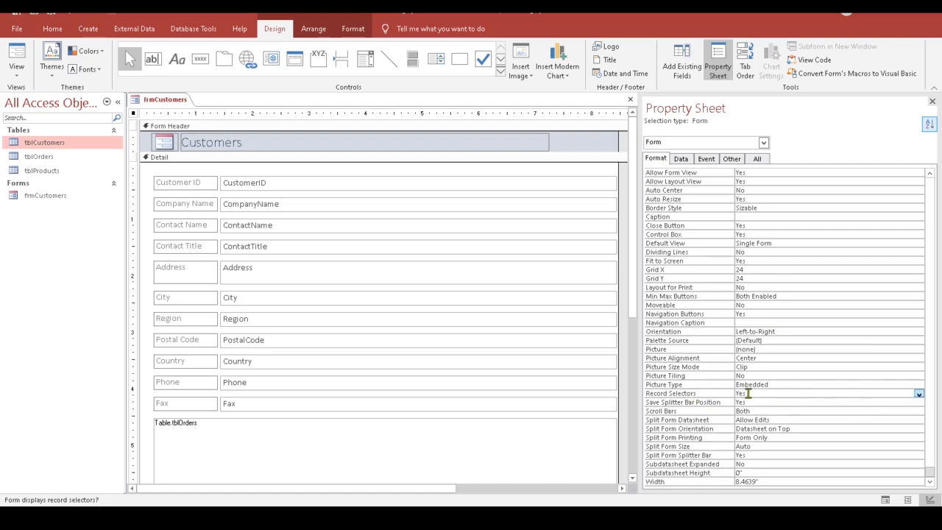
pyautogui.click(918, 394)
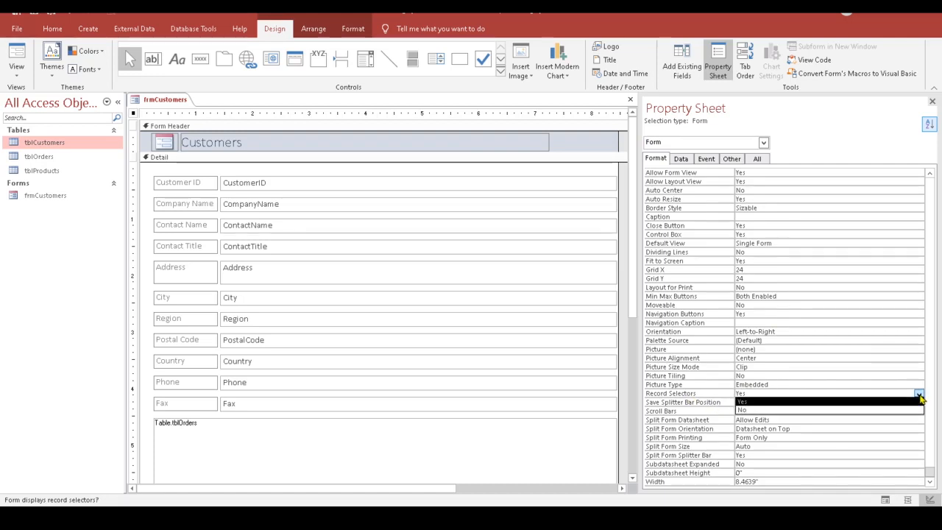
pyautogui.click(868, 410)
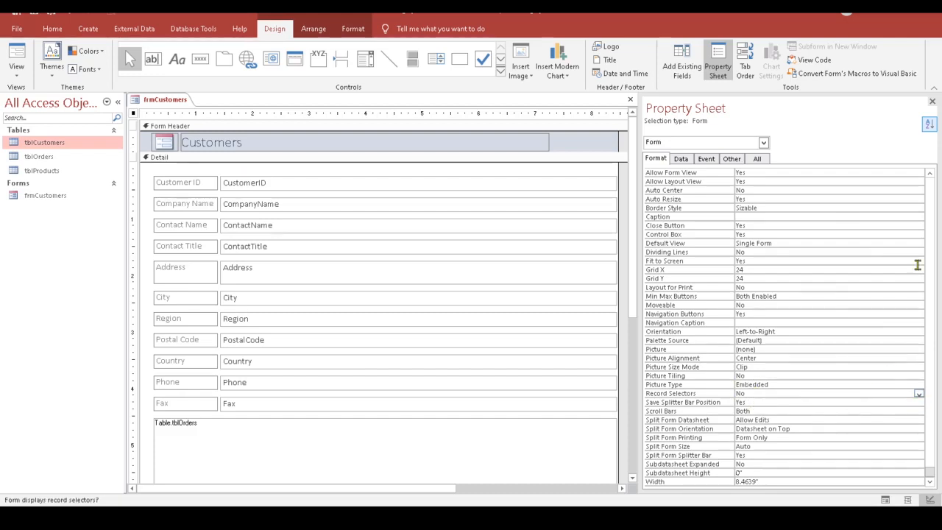
pyautogui.click(16, 74)
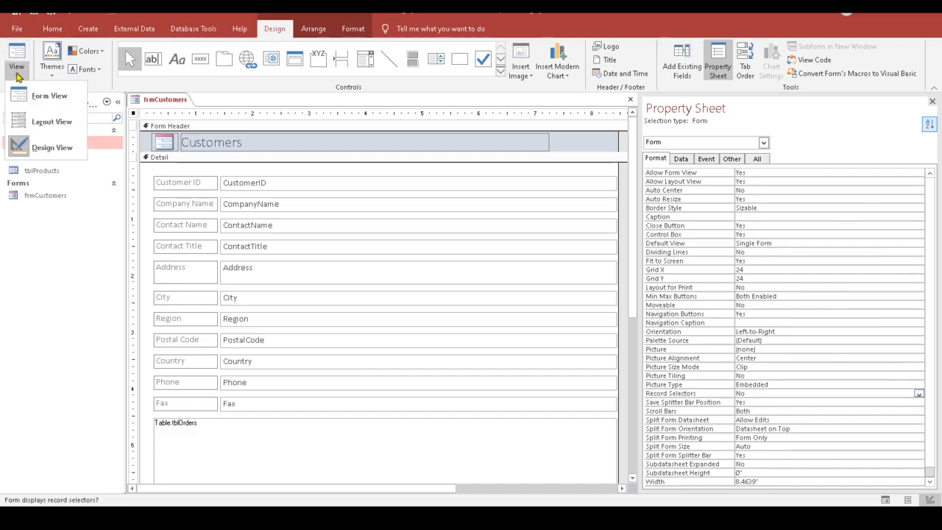
# Step: Preview frmCustomers in Form View, showing the ABC Company record without a record selector
pyautogui.click(49, 96)
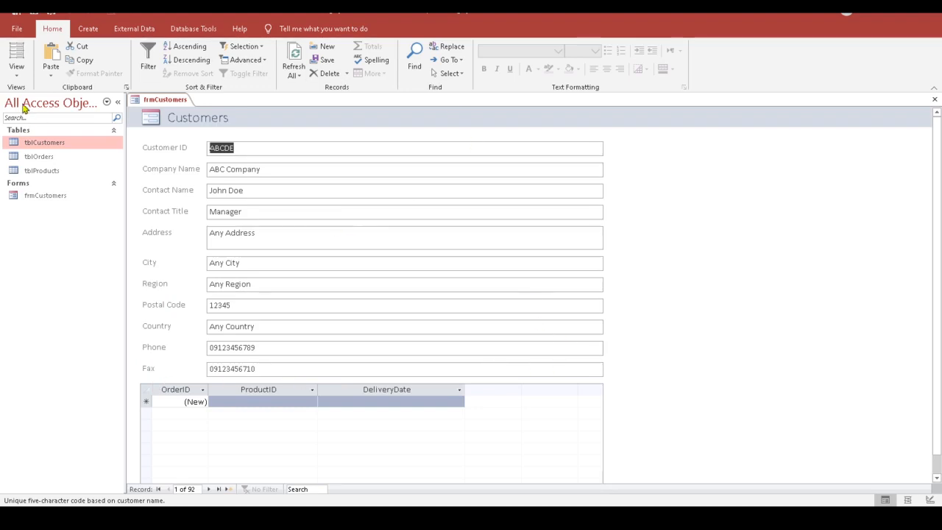
pyautogui.click(16, 72)
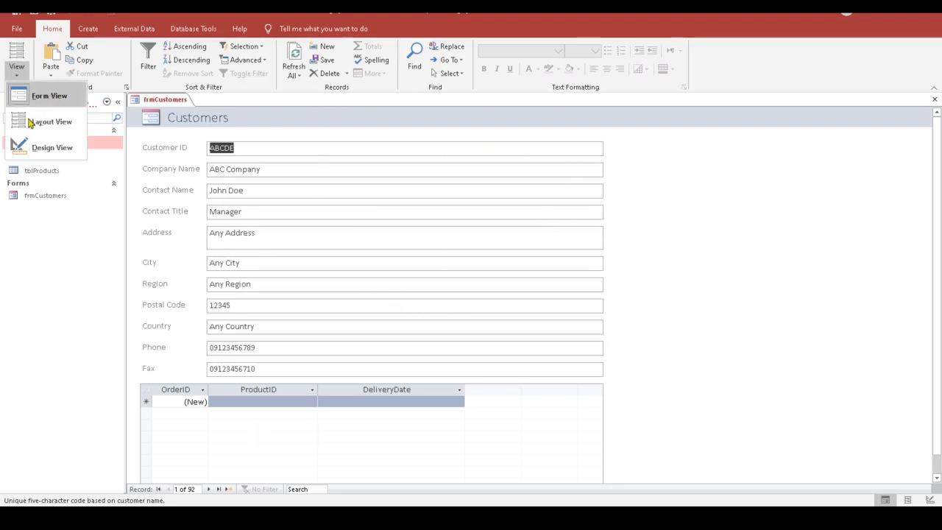
# Step: Switch frmCustomers back to Design View and hide the Property Sheet
pyautogui.click(52, 148)
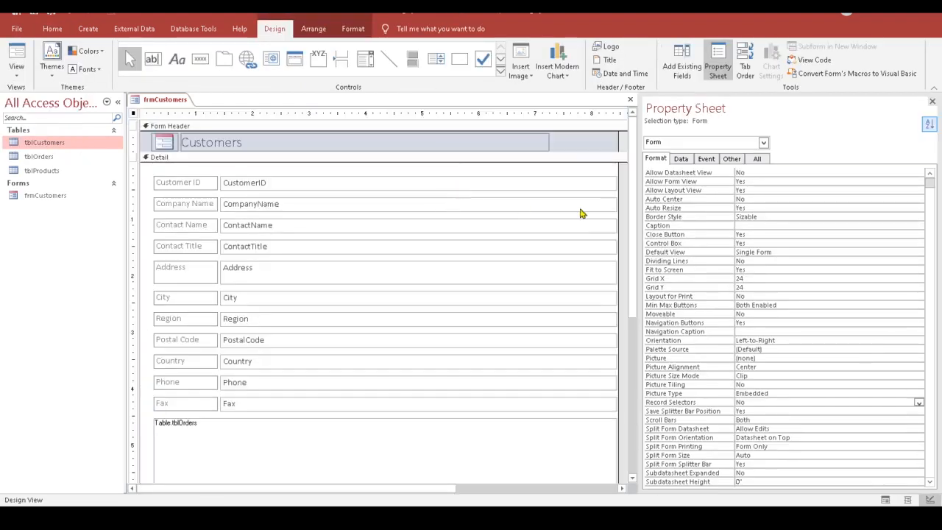
pyautogui.click(933, 101)
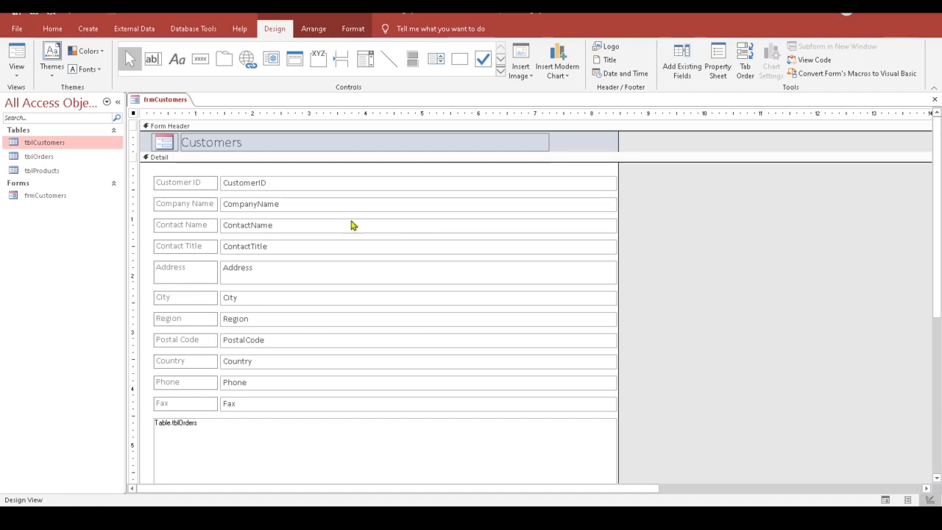
pyautogui.click(17, 70)
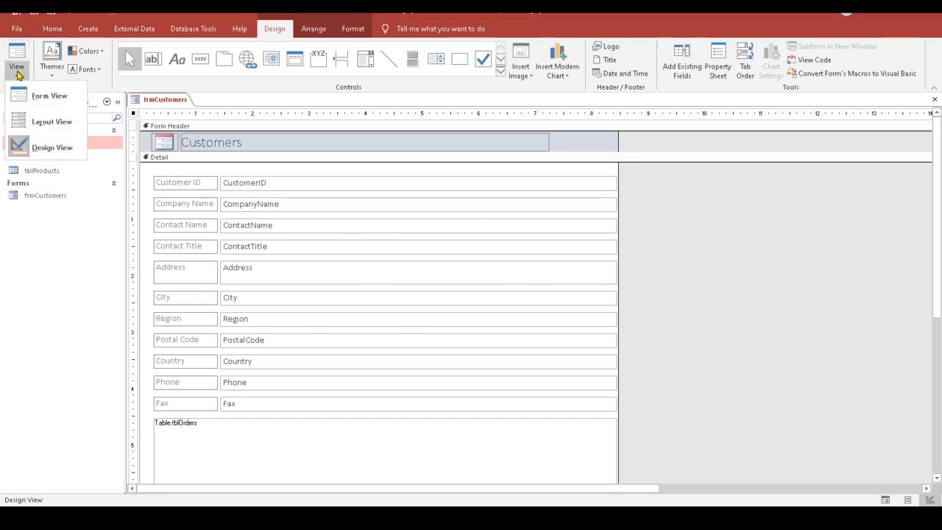
pyautogui.click(16, 147)
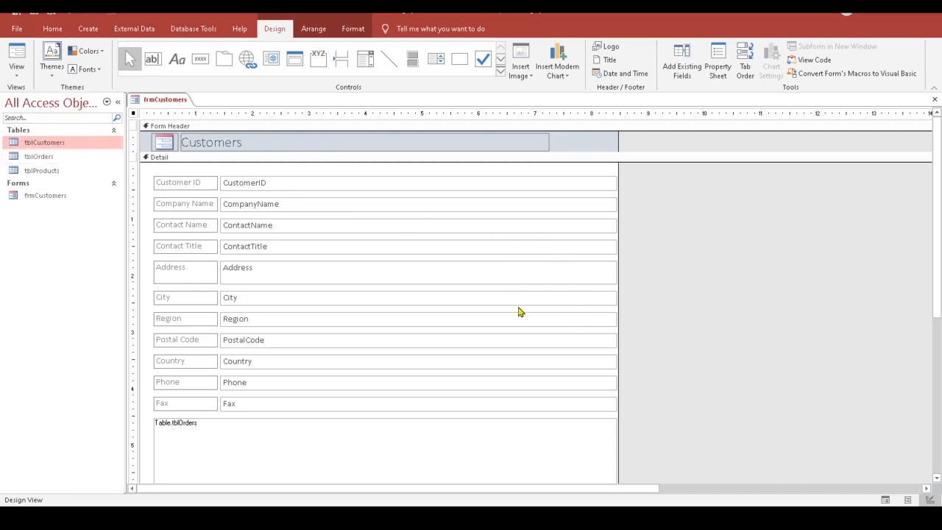
# Step: Select all controls on the form, try narrowing them, and undo the width change
pyautogui.click(182, 184)
pyautogui.click(144, 176)
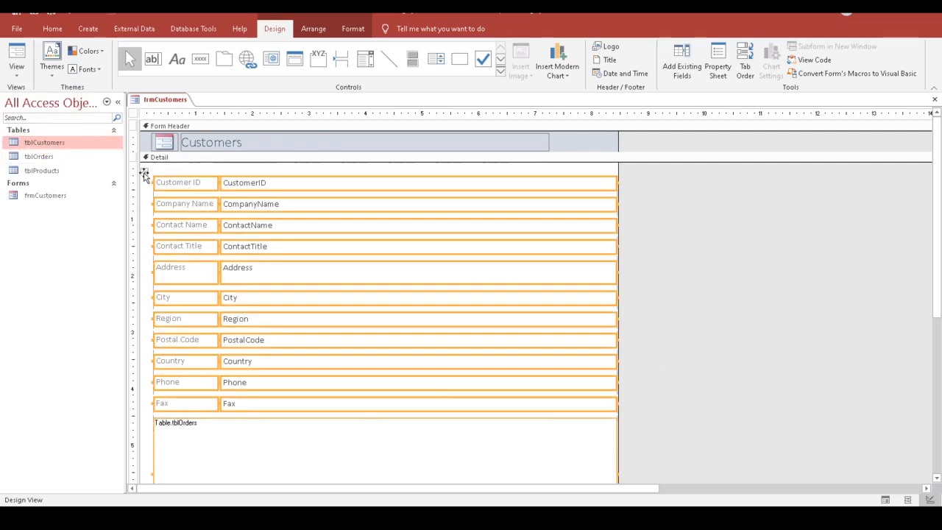
pyautogui.scroll(-2, 660, 301)
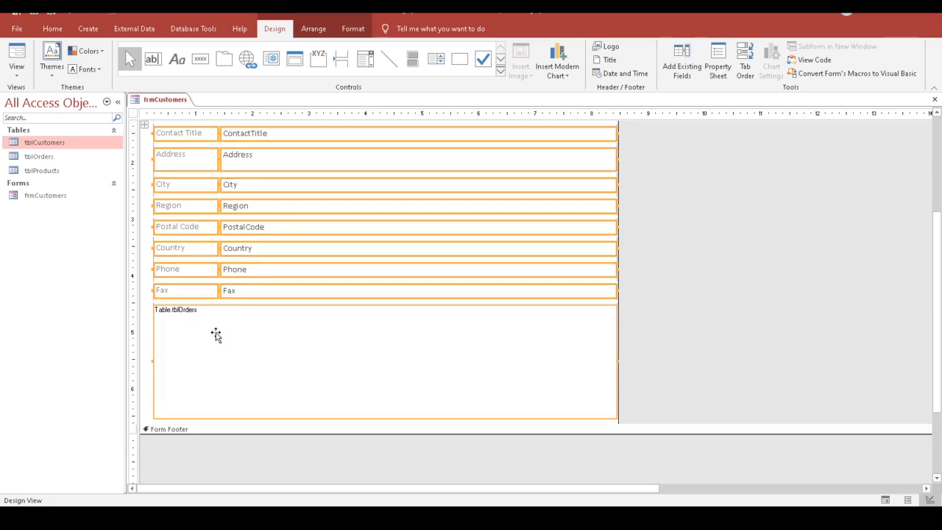
pyautogui.hotkey('ctrl', 'a')
pyautogui.scroll(2, 699, 368)
pyautogui.scroll(-1, 699, 364)
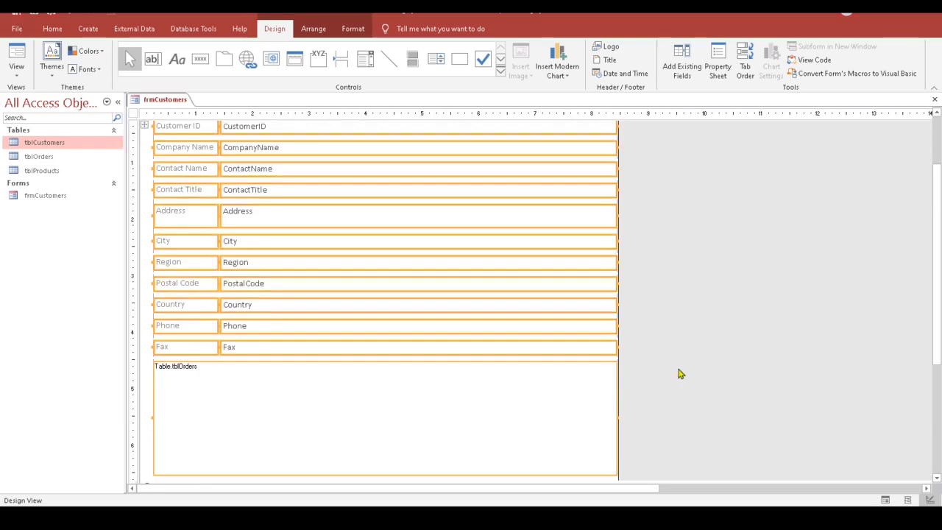
pyautogui.scroll(1, 679, 375)
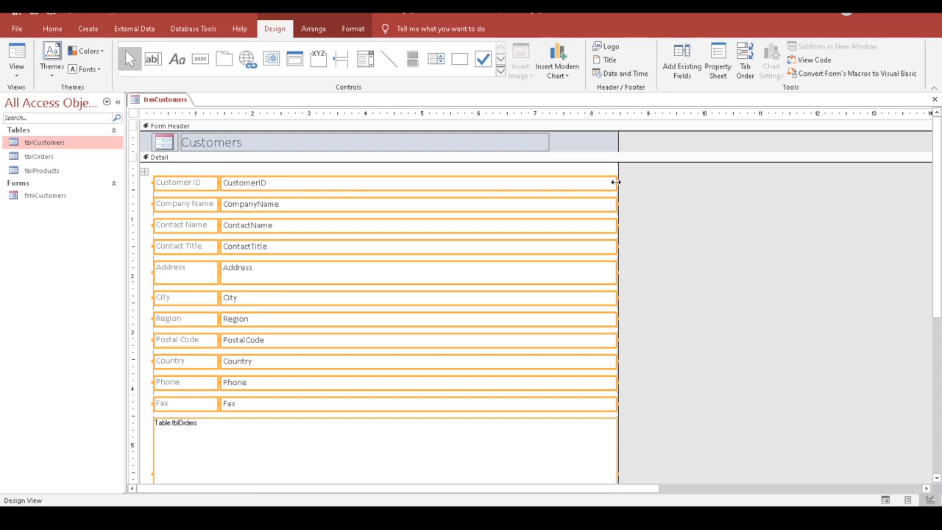
pyautogui.moveTo(616, 182); pyautogui.dragTo(483, 185)
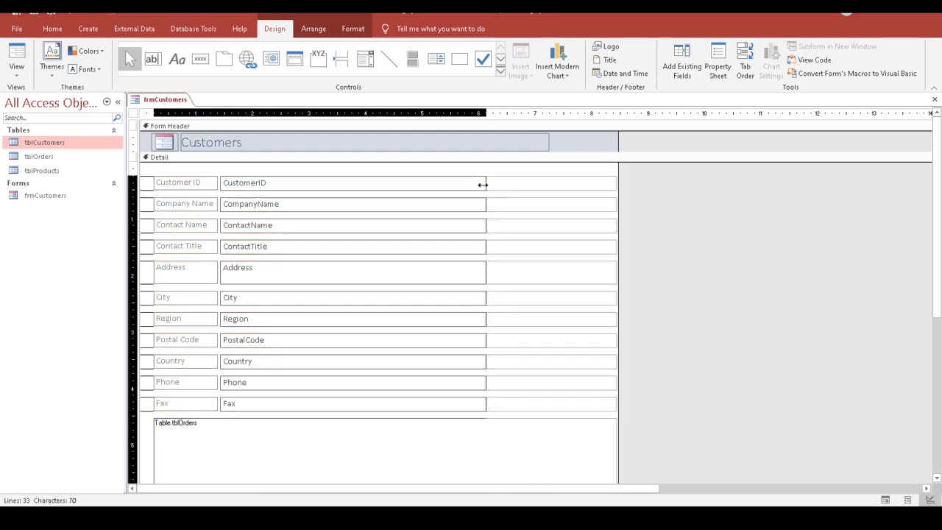
pyautogui.hotkey('ctrl', 'z')
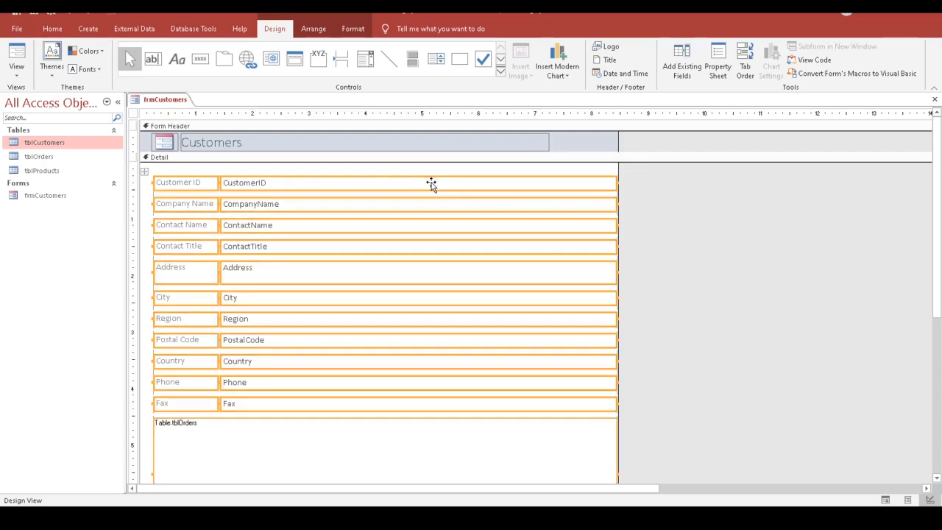
# Step: Remove the stacked layout from the form's customer controls
pyautogui.click(315, 31)
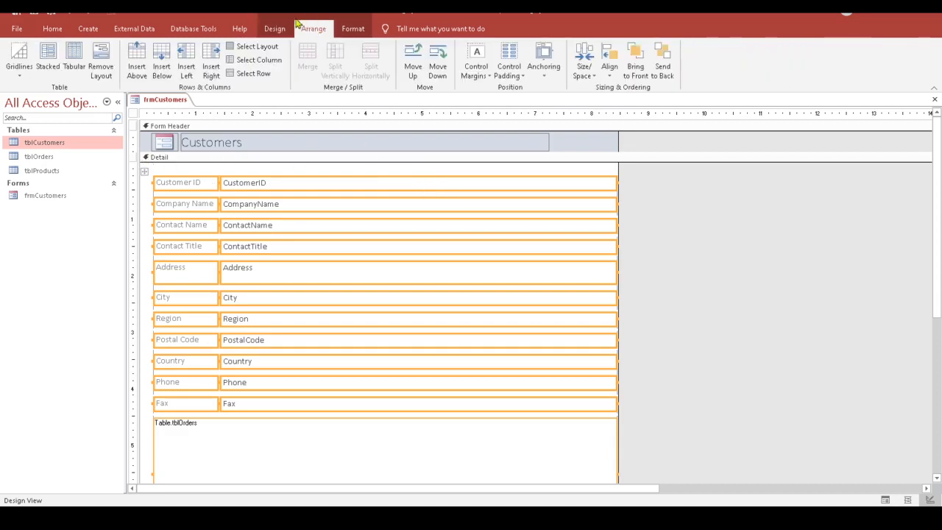
pyautogui.click(100, 69)
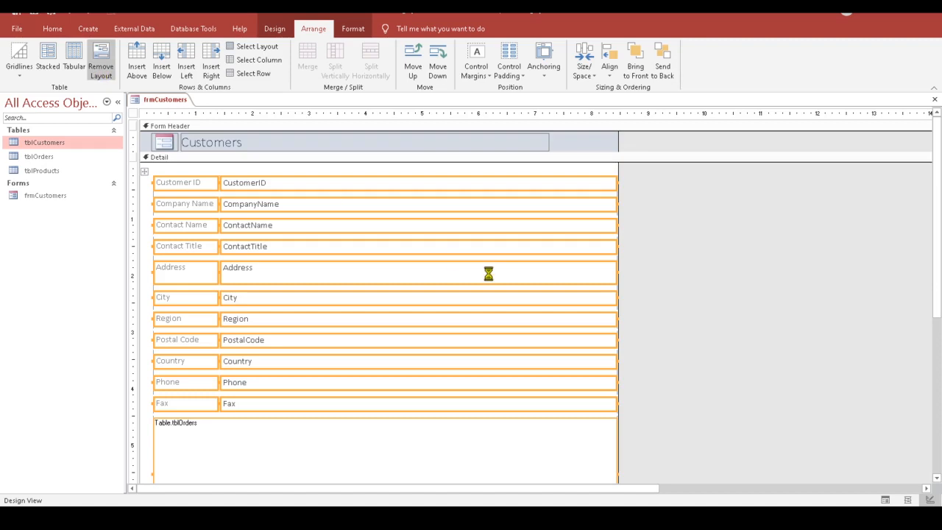
pyautogui.click(743, 390)
pyautogui.moveTo(357, 172); pyautogui.dragTo(368, 413)
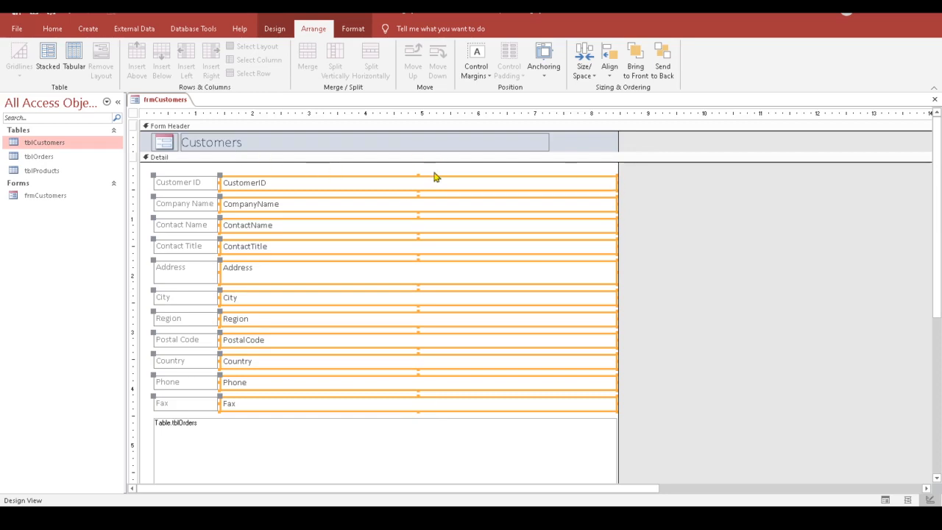
pyautogui.click(789, 400)
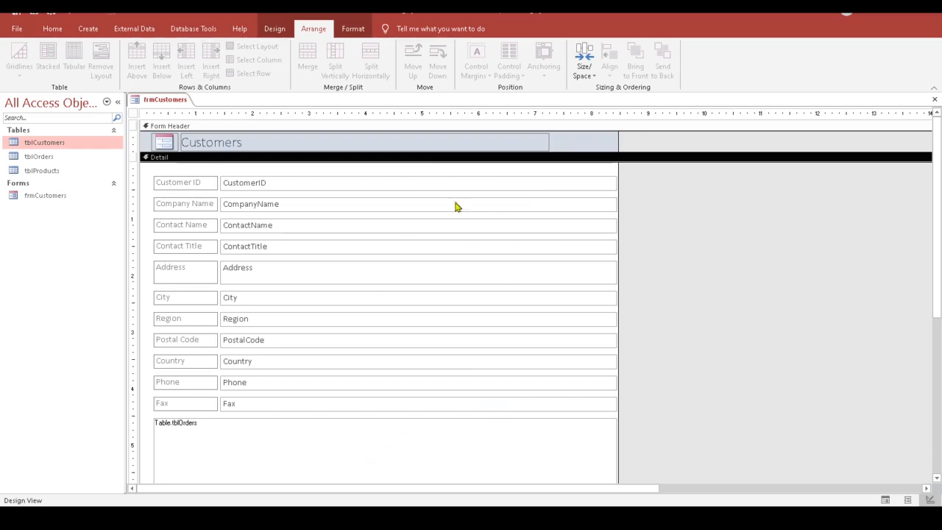
# Step: Marquee-select the CustomerID through Fax text boxes and drag their right edge far left
pyautogui.click(281, 31)
pyautogui.click(20, 70)
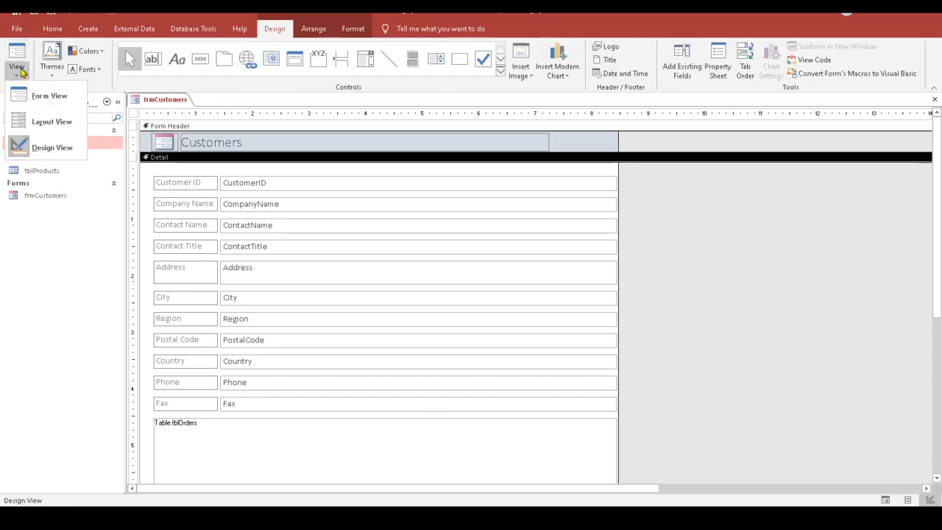
pyautogui.click(53, 151)
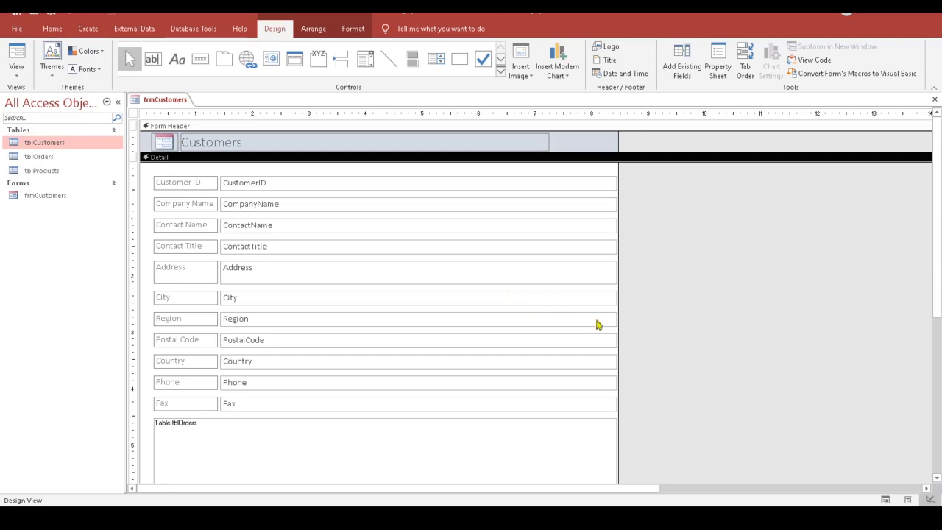
pyautogui.click(566, 187)
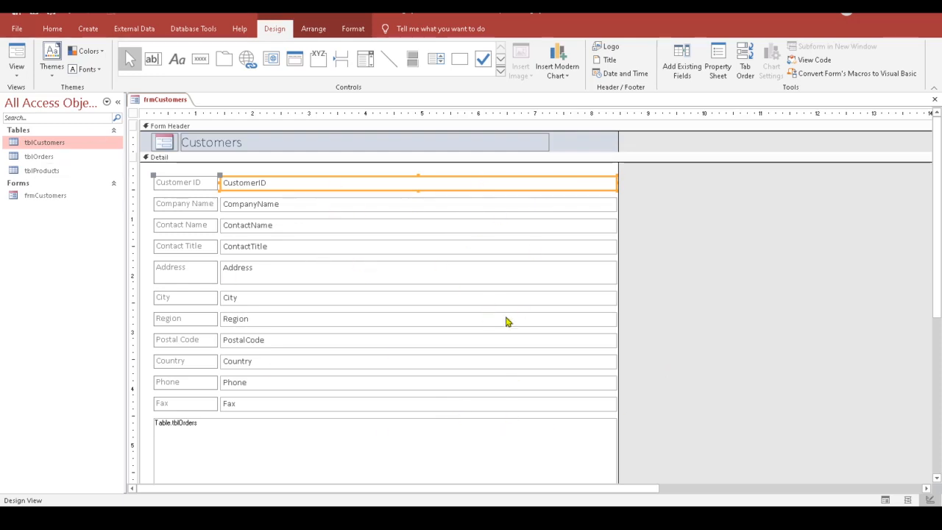
pyautogui.click(193, 176)
pyautogui.click(165, 180)
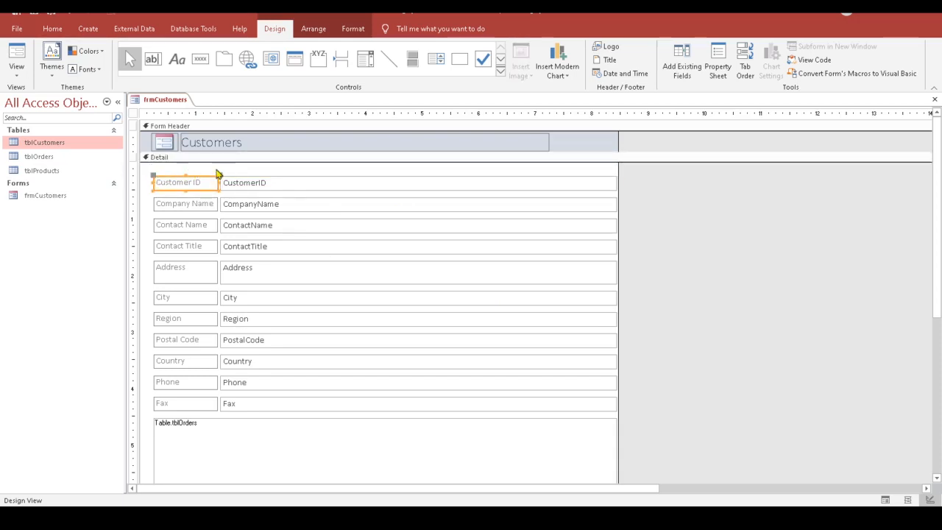
pyautogui.moveTo(186, 171); pyautogui.dragTo(526, 473)
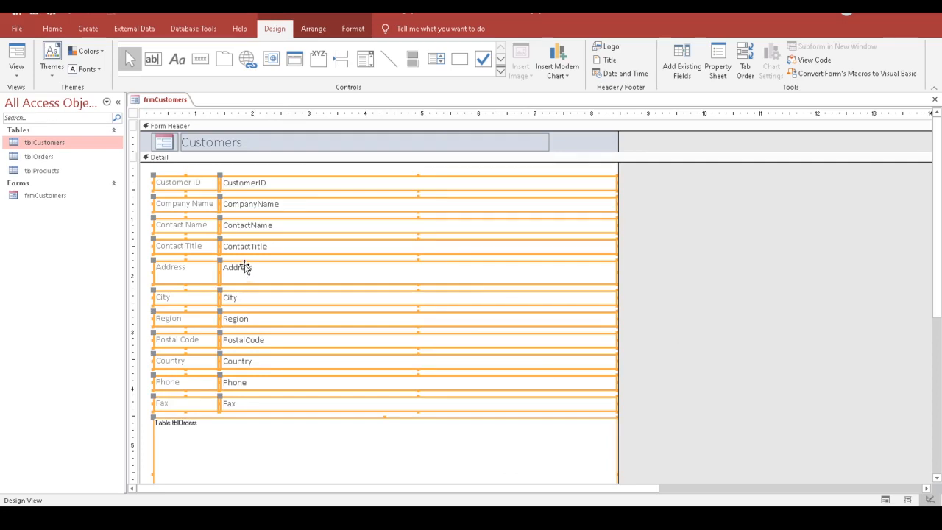
pyautogui.moveTo(342, 170); pyautogui.dragTo(417, 421)
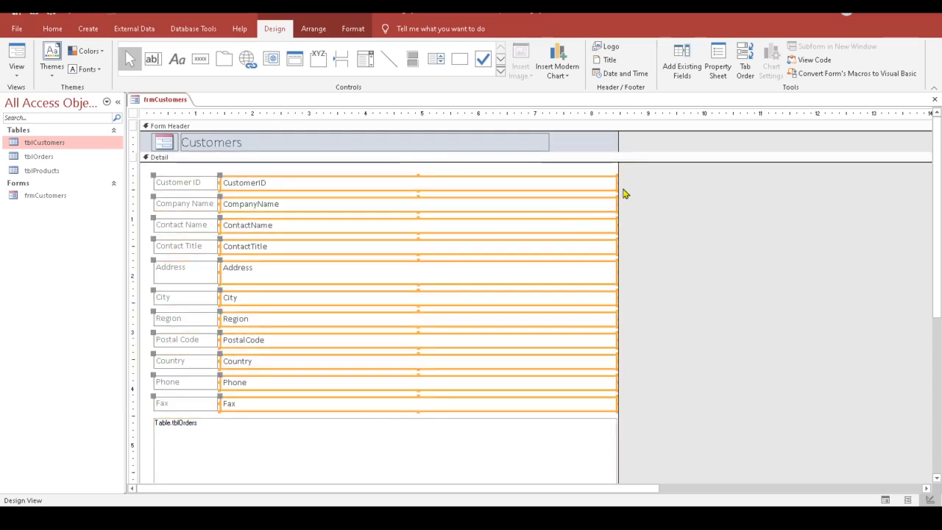
pyautogui.moveTo(616, 193); pyautogui.dragTo(298, 196)
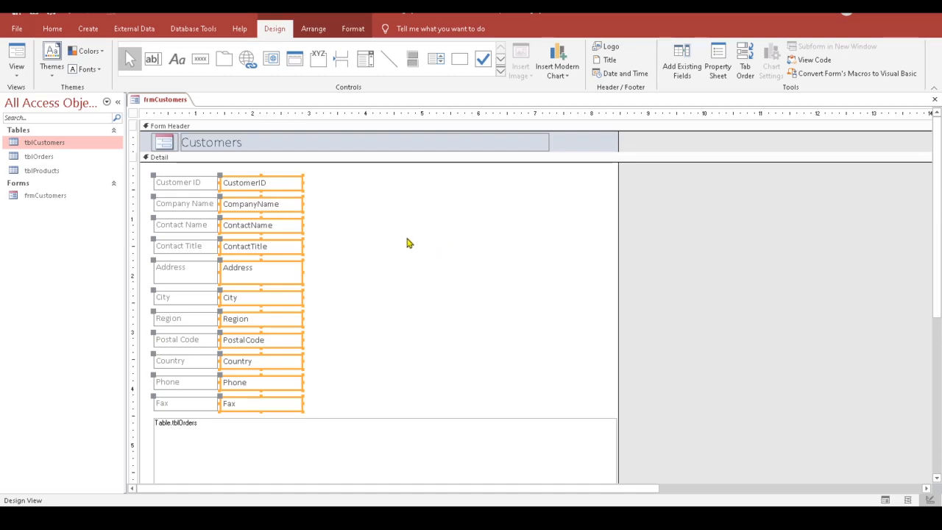
pyautogui.click(16, 70)
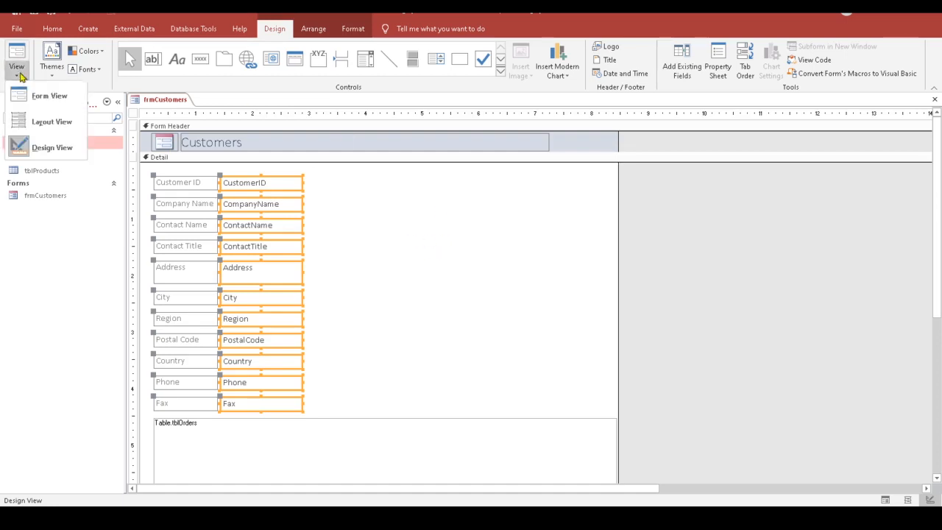
pyautogui.click(51, 121)
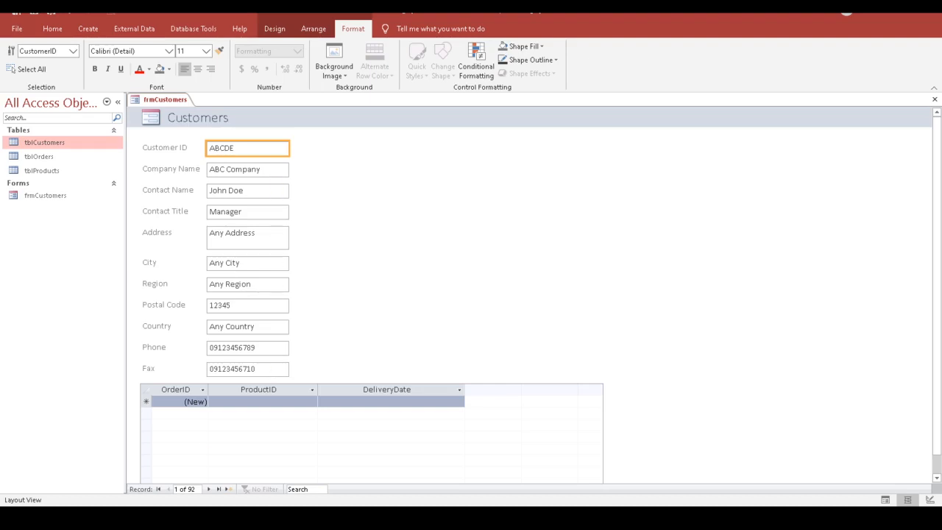
pyautogui.click(210, 489)
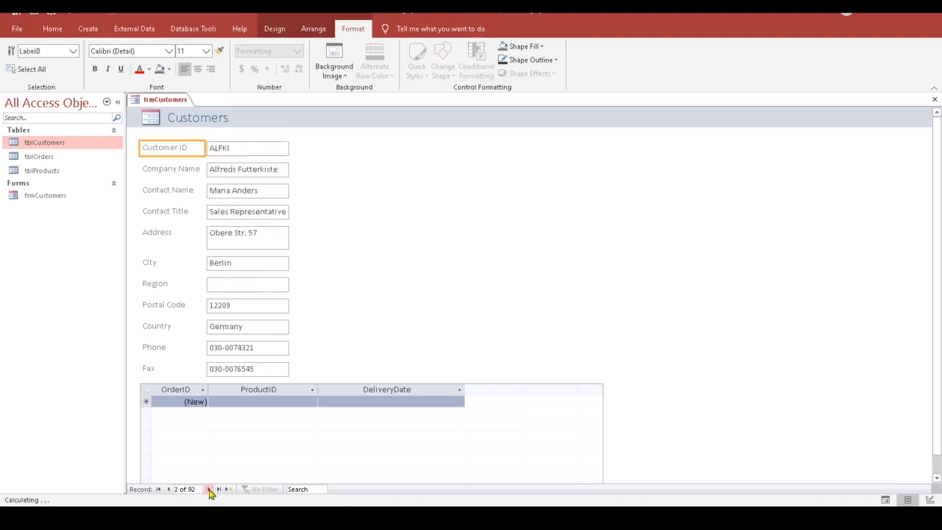
pyautogui.click(209, 489)
pyautogui.click(209, 490)
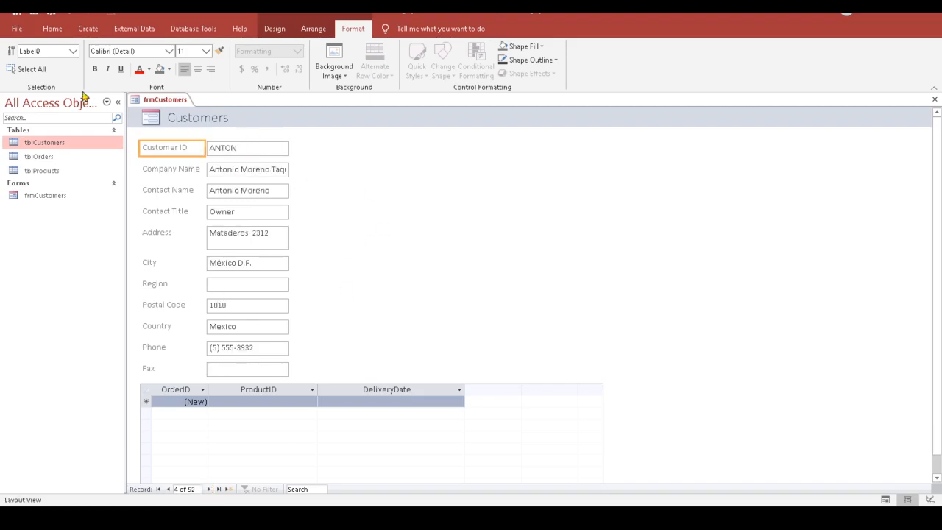
pyautogui.click(283, 31)
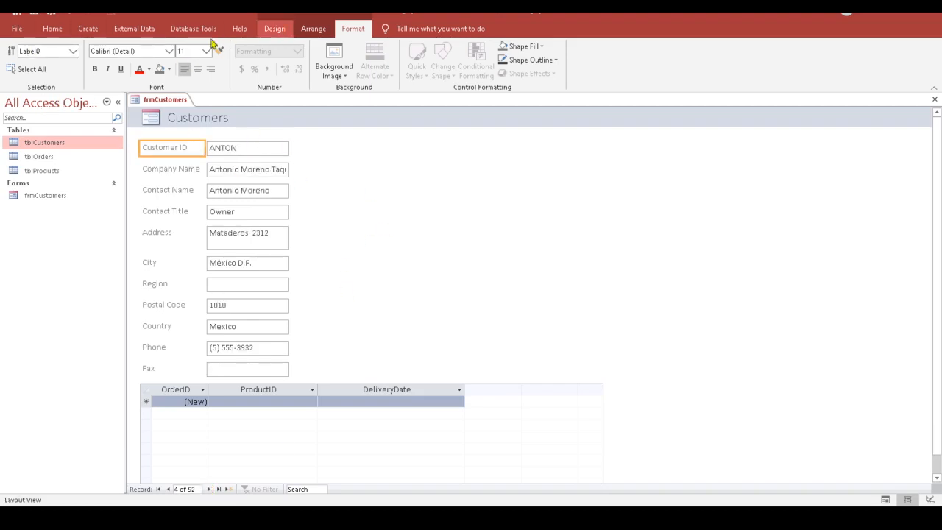
pyautogui.click(16, 70)
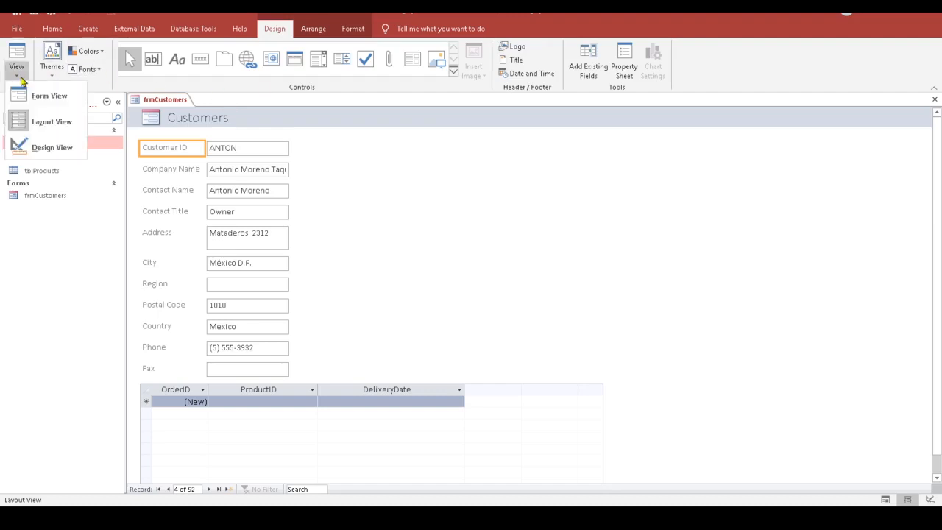
pyautogui.click(44, 148)
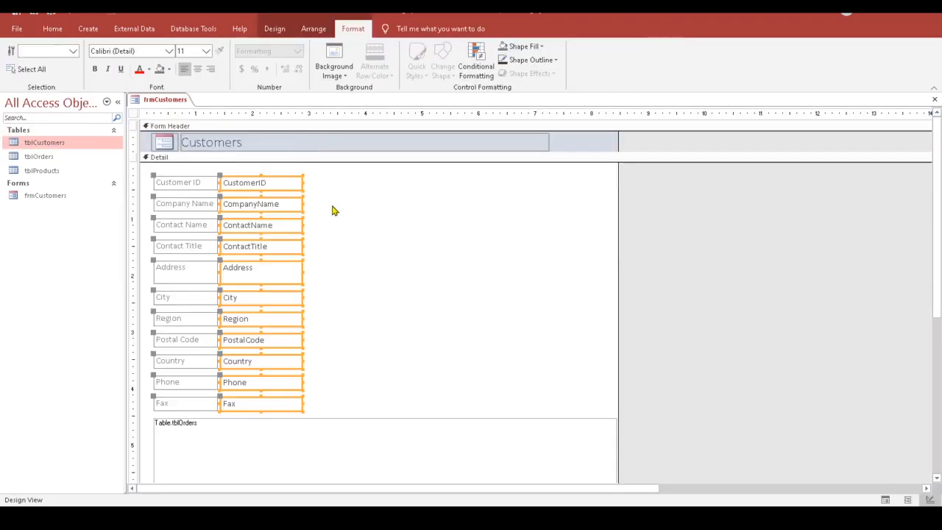
# Step: Set the selected customer text boxes' Width to 2.5 inches in the Property Sheet
pyautogui.moveTo(301, 182); pyautogui.dragTo(322, 183)
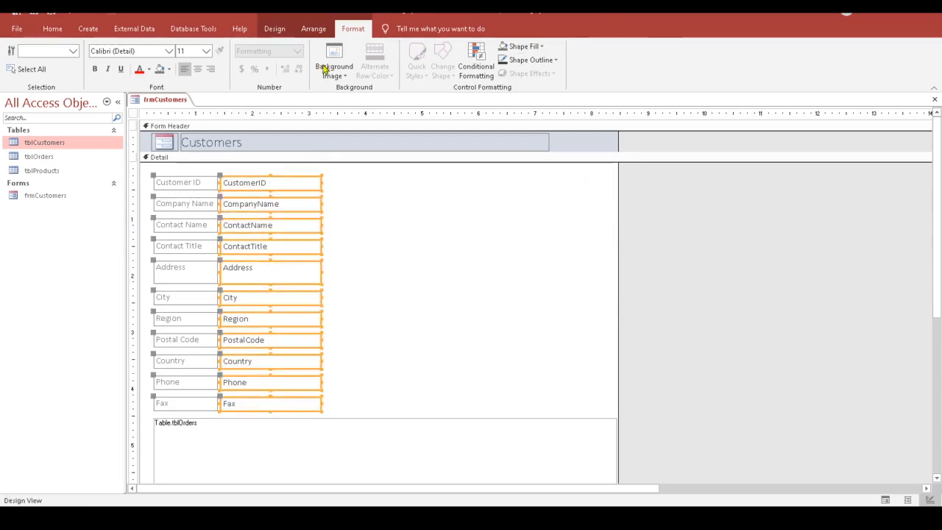
pyautogui.click(283, 33)
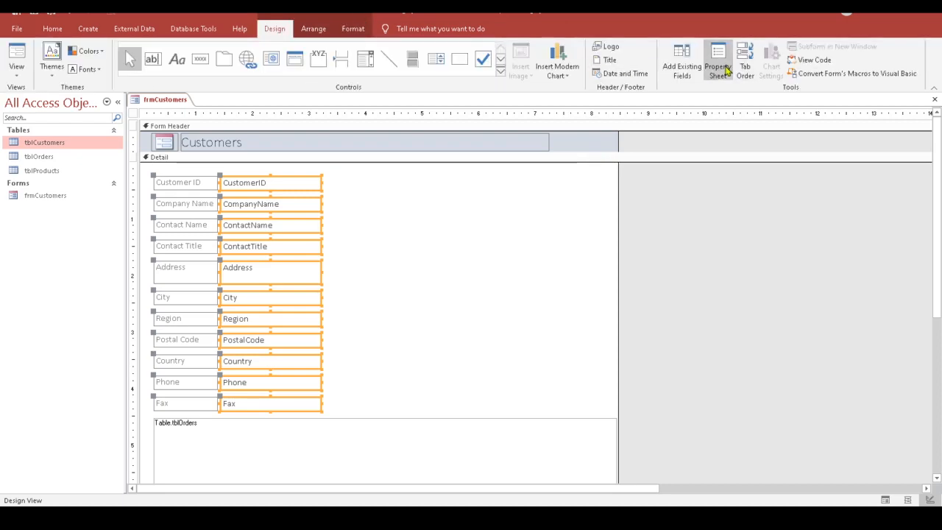
pyautogui.click(718, 69)
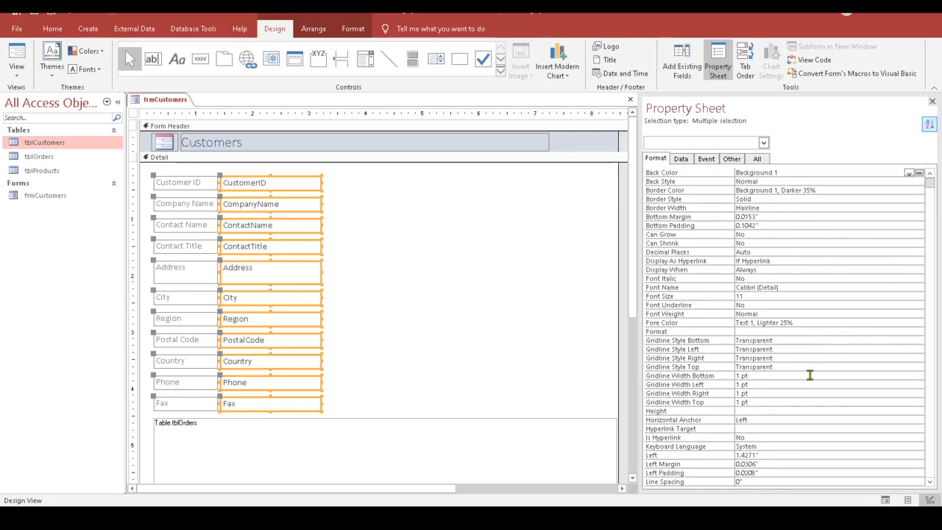
pyautogui.scroll(-5, 810, 377)
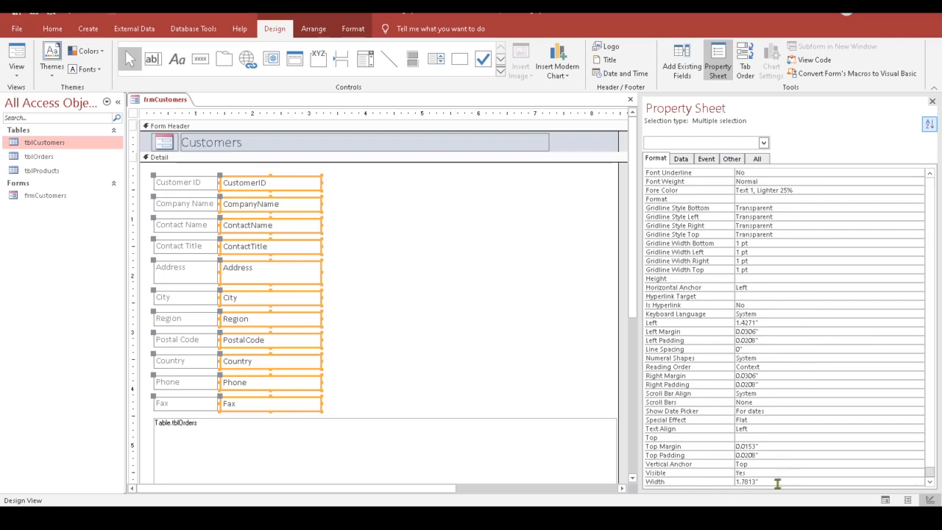
pyautogui.moveTo(769, 482); pyautogui.dragTo(735, 481)
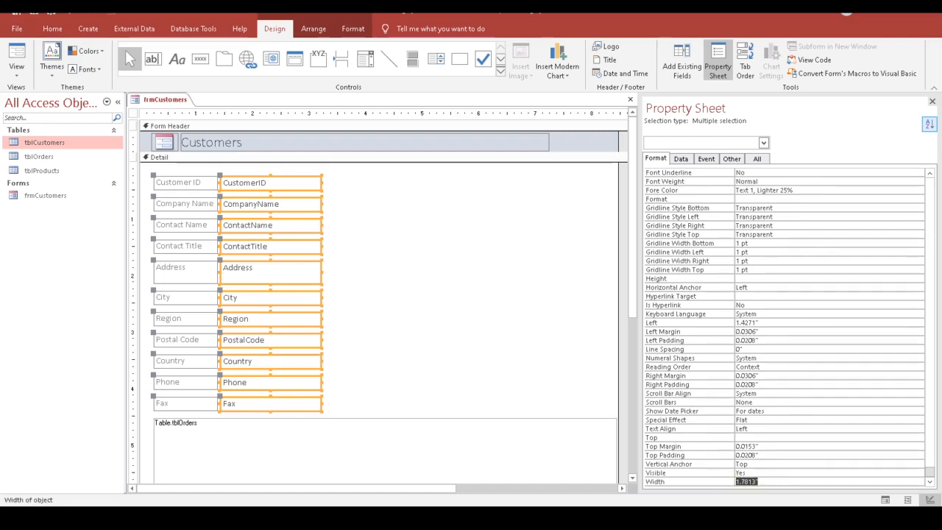
pyautogui.write('2')
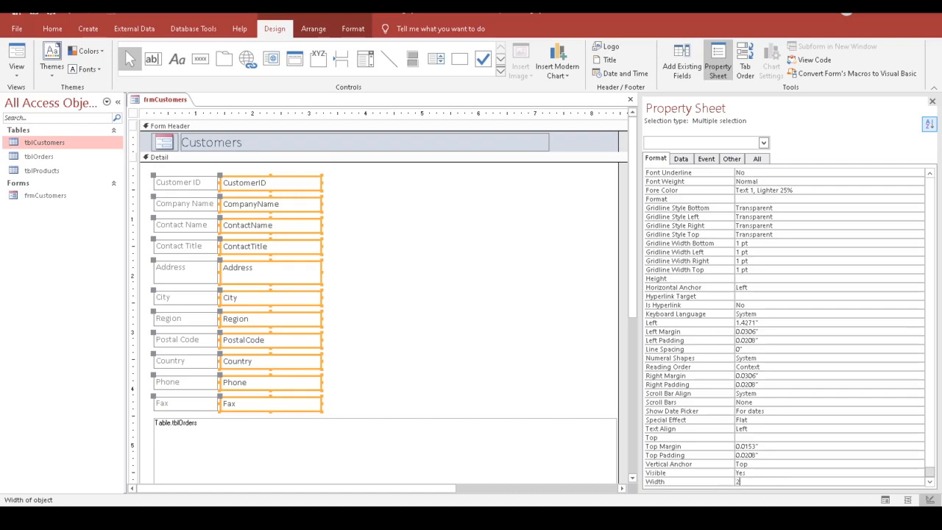
pyautogui.write('.5')
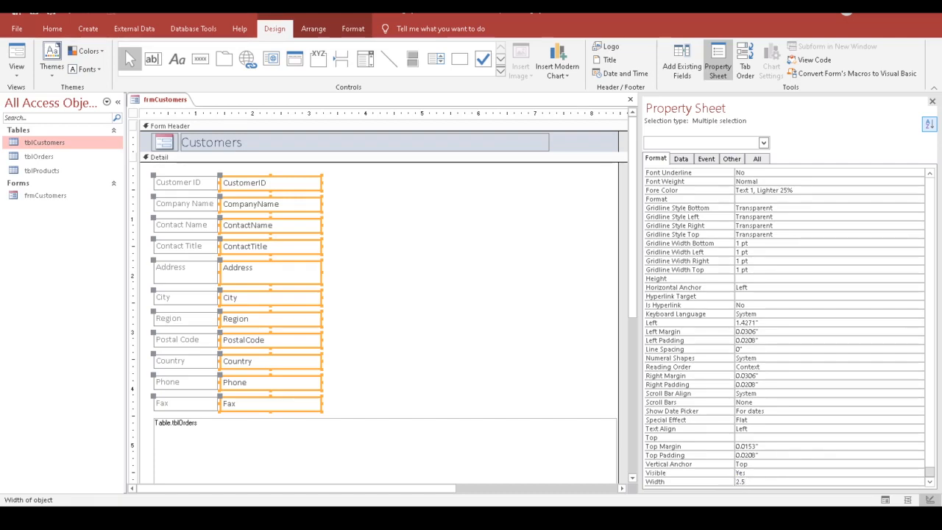
pyautogui.press('Return')
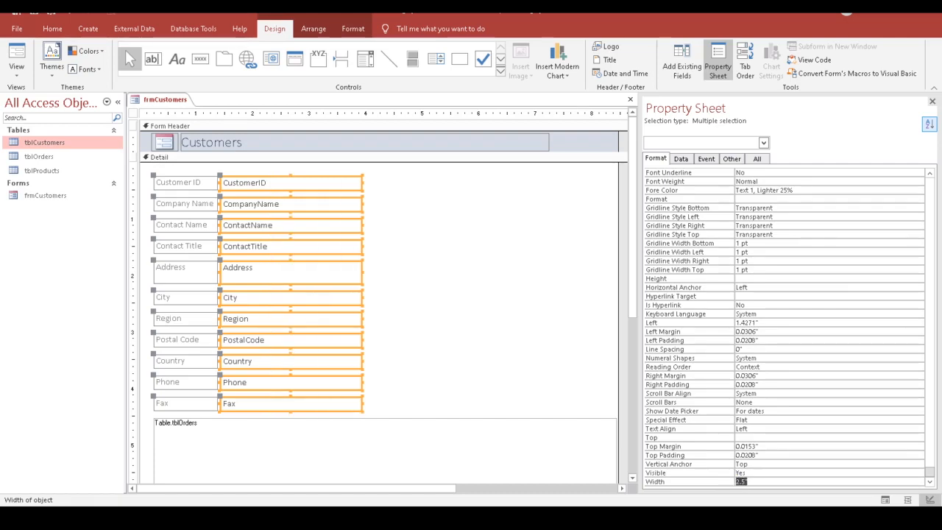
pyautogui.click(477, 204)
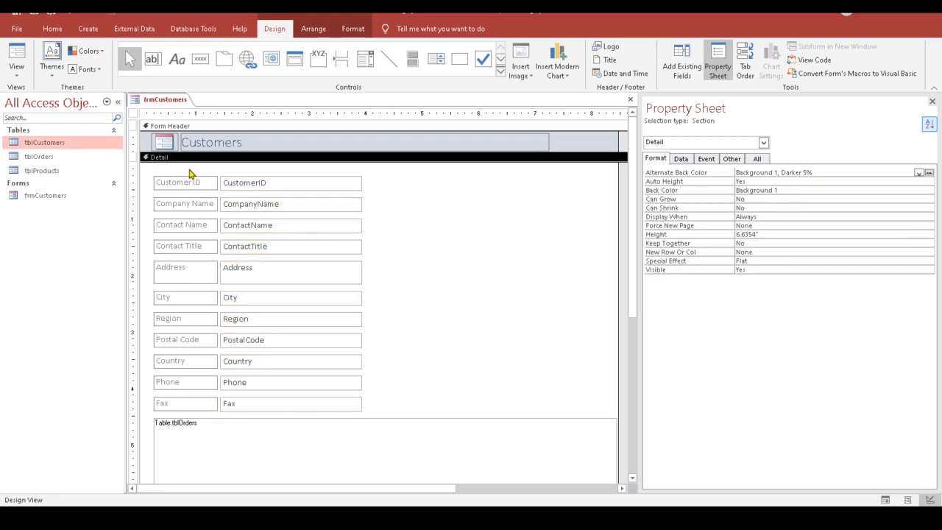
# Step: Select every label and text box in the Detail section and apply a Stacked layout
pyautogui.moveTo(186, 172); pyautogui.dragTo(346, 416)
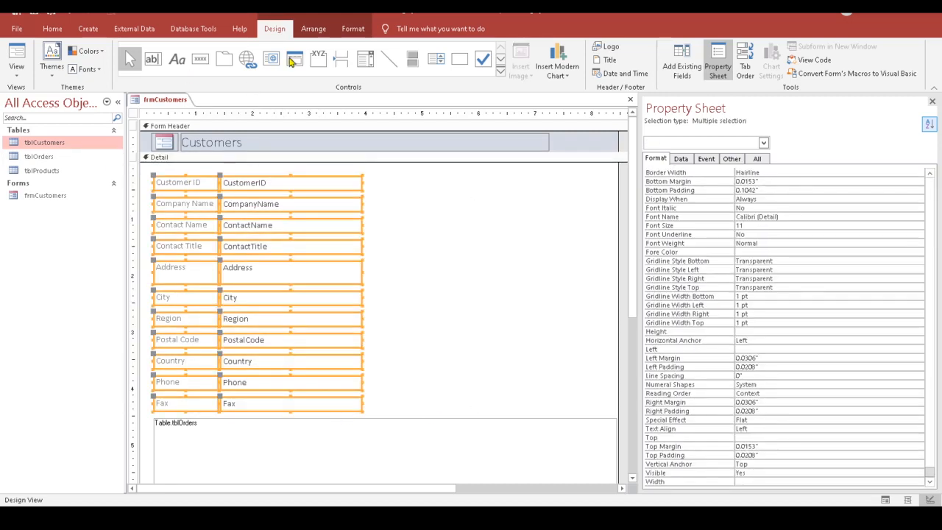
pyautogui.click(313, 31)
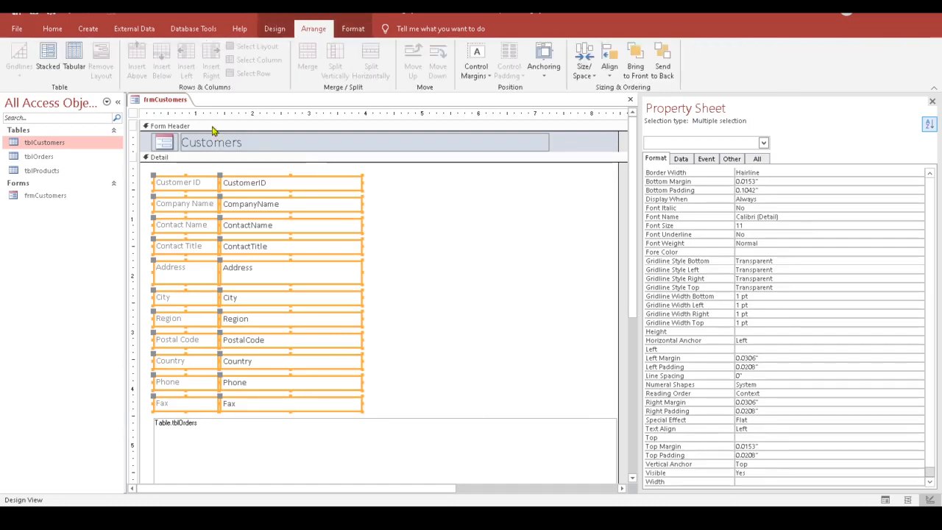
pyautogui.click(53, 62)
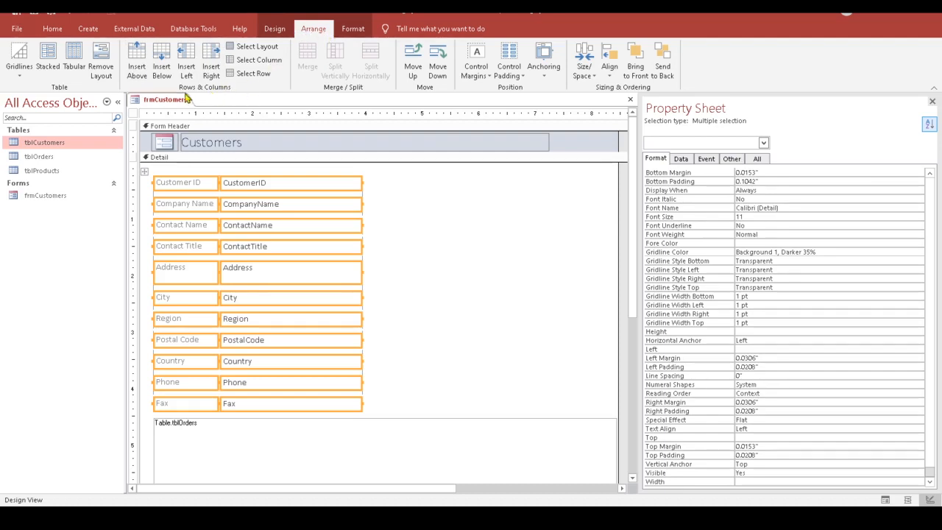
# Step: Insert three empty columns to the right of the stacked layout
pyautogui.click(216, 53)
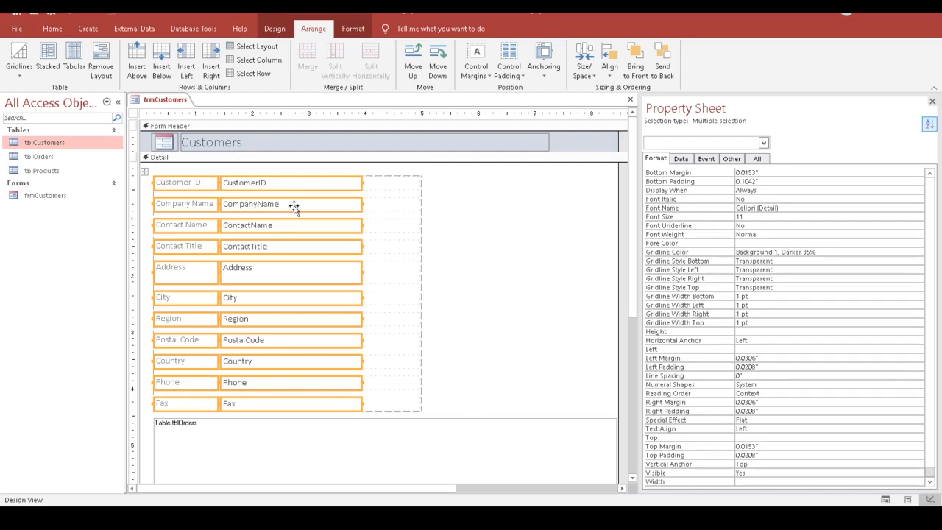
pyautogui.click(211, 59)
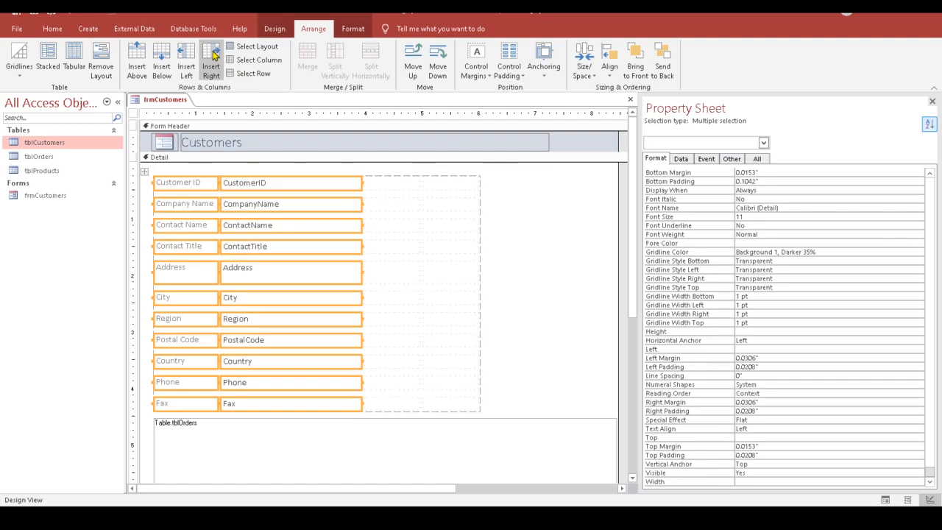
pyautogui.click(212, 59)
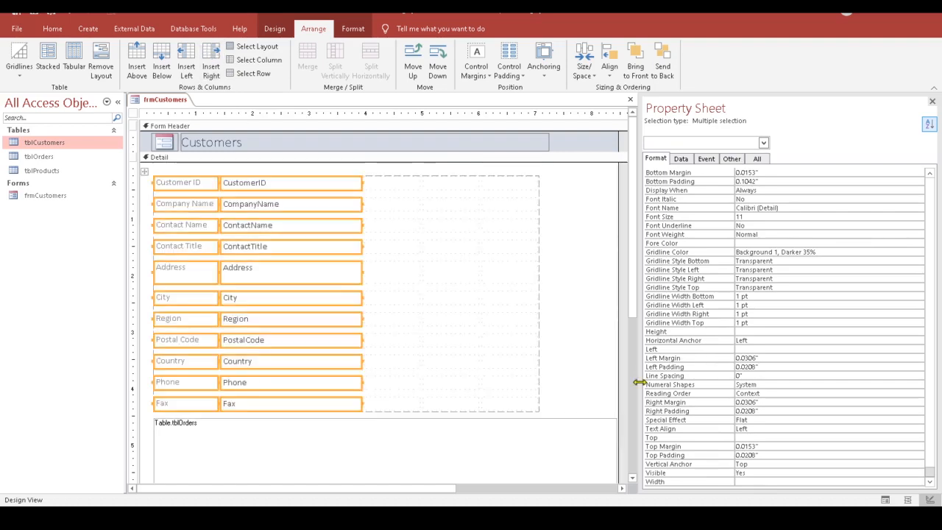
pyautogui.click(573, 227)
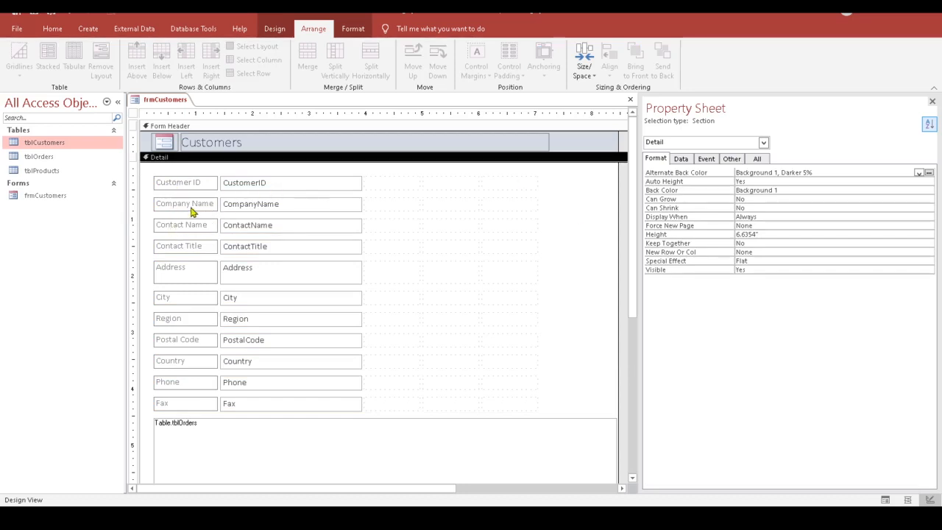
# Step: Move Address, City, Region and Postal Code into the new right-hand column
pyautogui.click(461, 209)
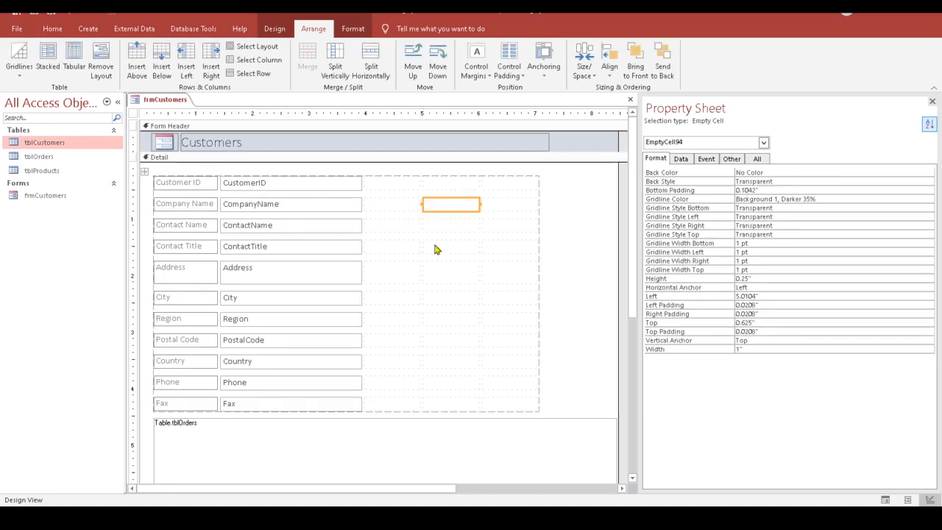
pyautogui.click(567, 218)
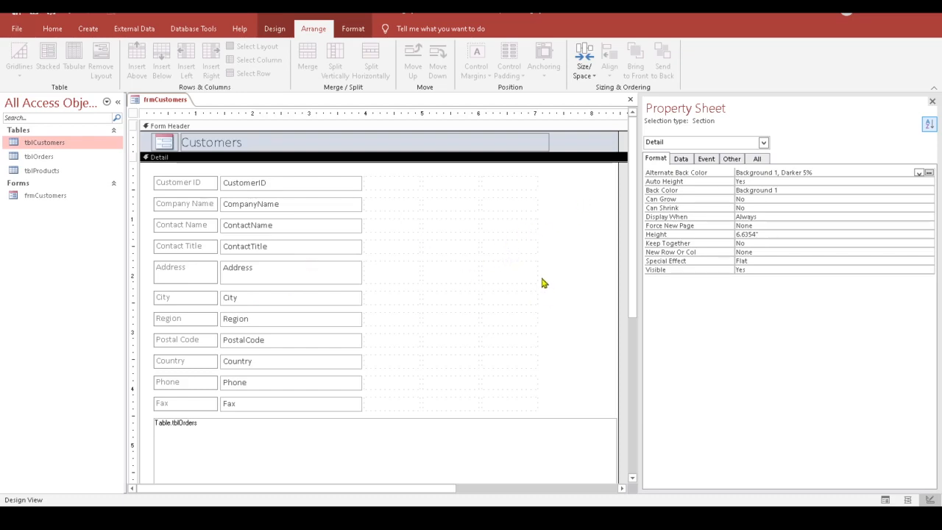
pyautogui.click(179, 272)
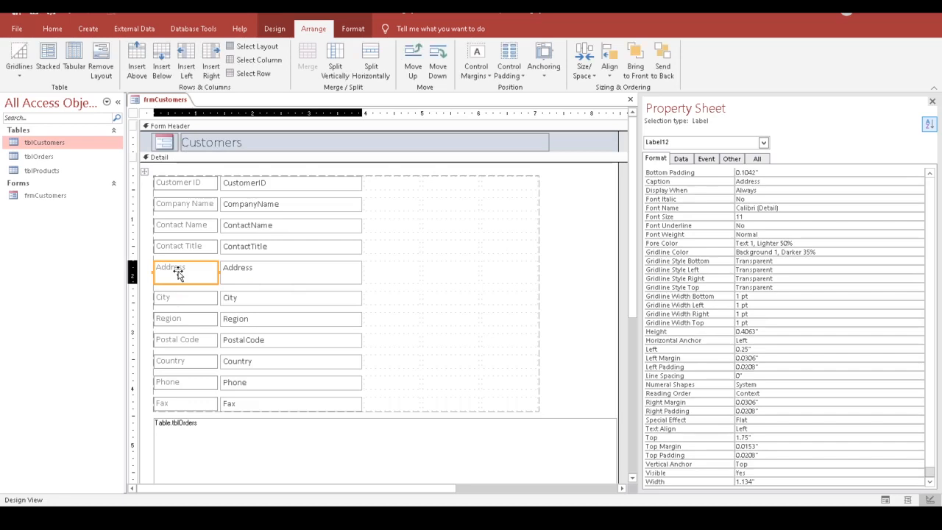
pyautogui.moveTo(179, 272); pyautogui.dragTo(450, 184)
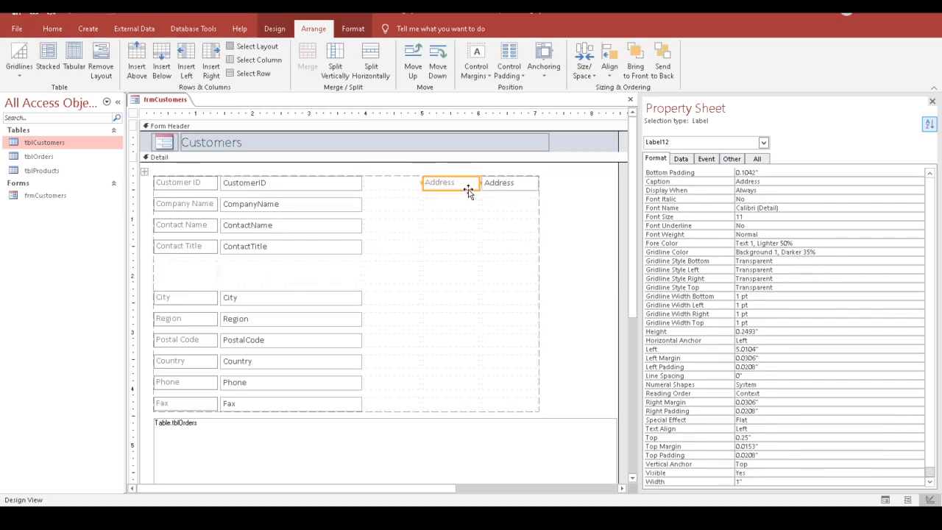
pyautogui.moveTo(470, 188); pyautogui.dragTo(471, 210)
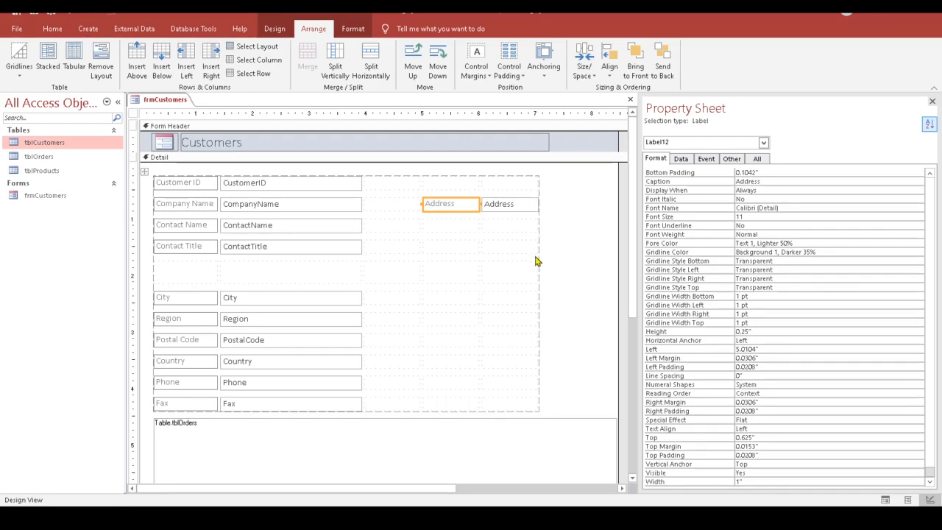
pyautogui.moveTo(184, 304); pyautogui.dragTo(453, 228)
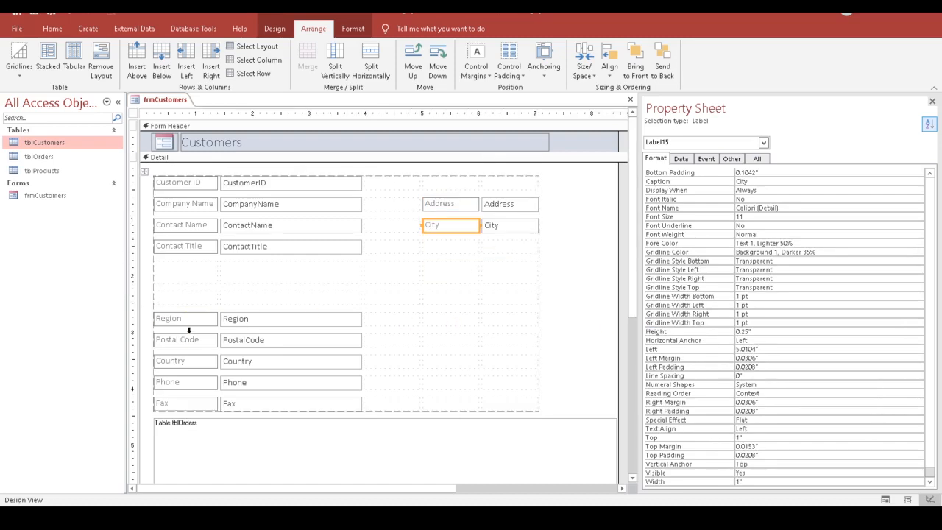
pyautogui.moveTo(190, 321); pyautogui.dragTo(449, 255)
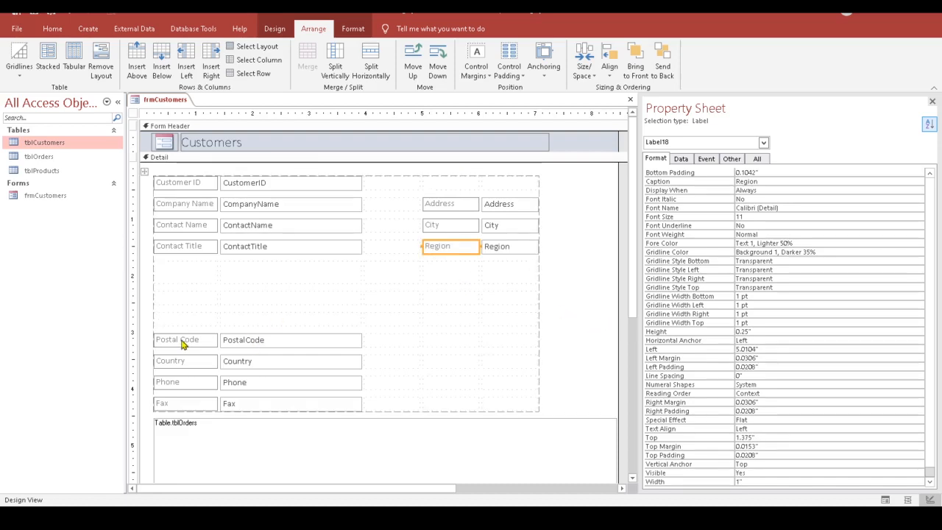
pyautogui.moveTo(184, 340); pyautogui.dragTo(450, 271)
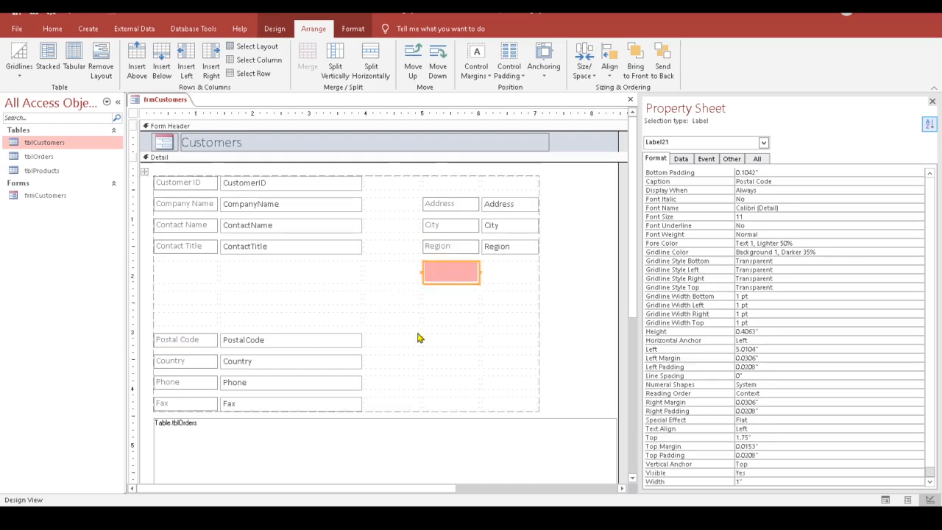
# Step: Put Country under Postal Code, Phone and Fax under Contact Title; narrow the Property Sheet
pyautogui.moveTo(439, 337); pyautogui.dragTo(454, 305)
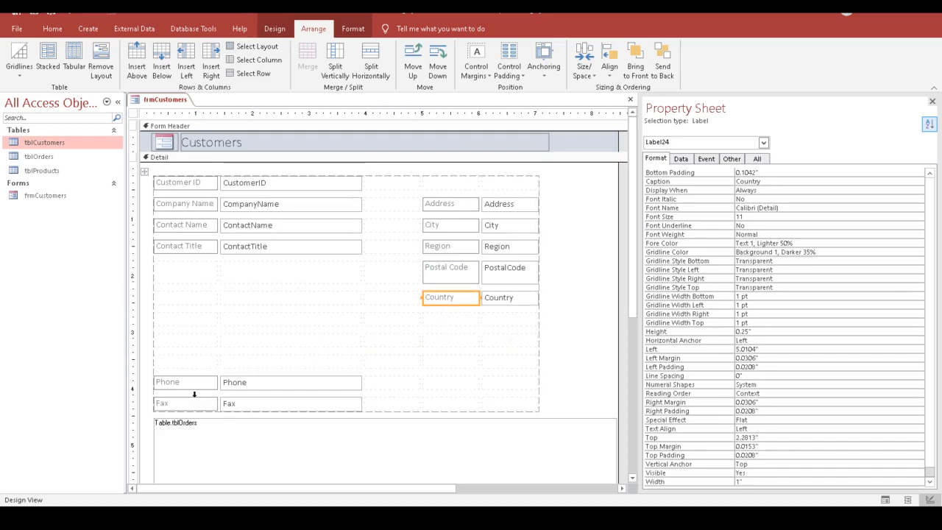
pyautogui.moveTo(186, 390); pyautogui.dragTo(199, 275)
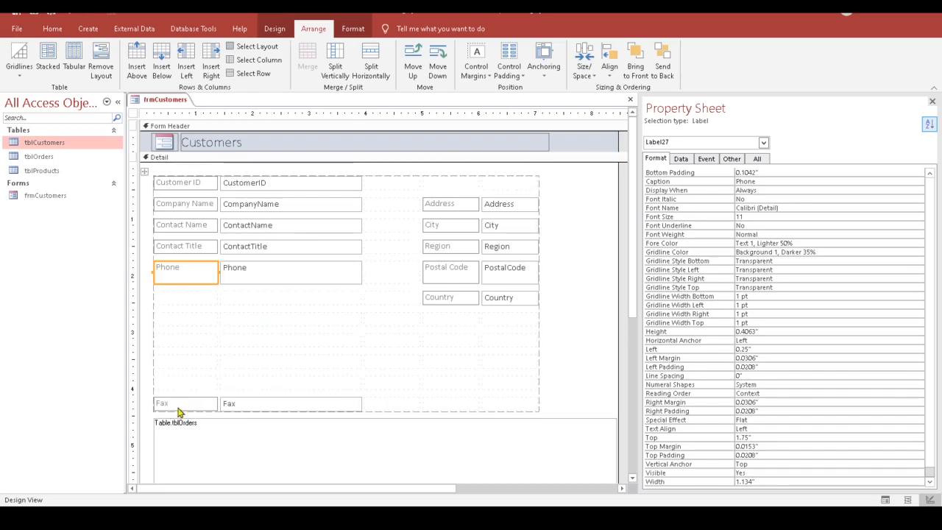
pyautogui.moveTo(181, 409); pyautogui.dragTo(206, 307)
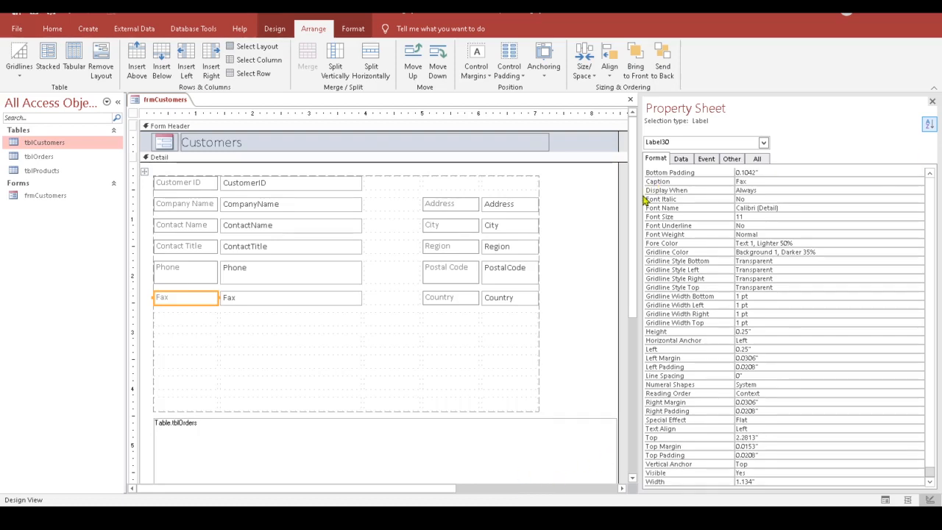
pyautogui.moveTo(639, 203); pyautogui.dragTo(723, 204)
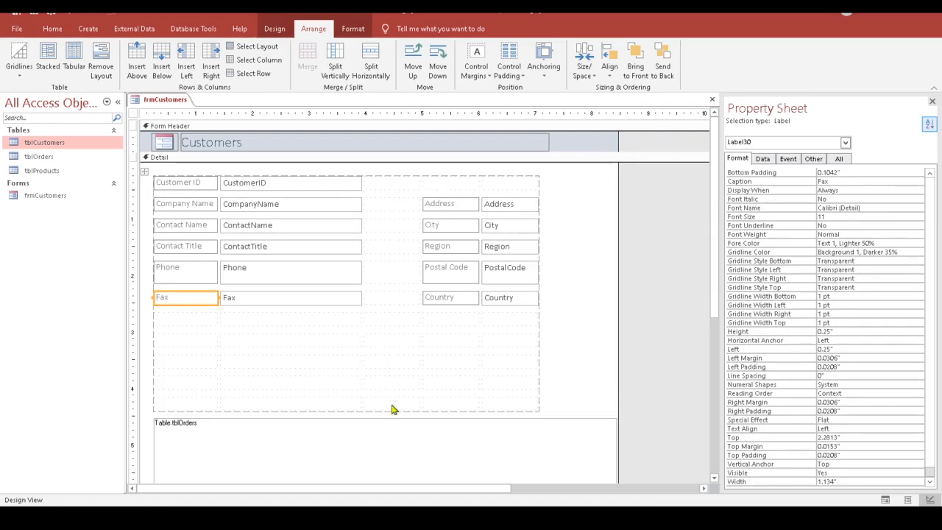
# Step: Set the empty middle layout column's Width to 0.1
pyautogui.click(390, 173)
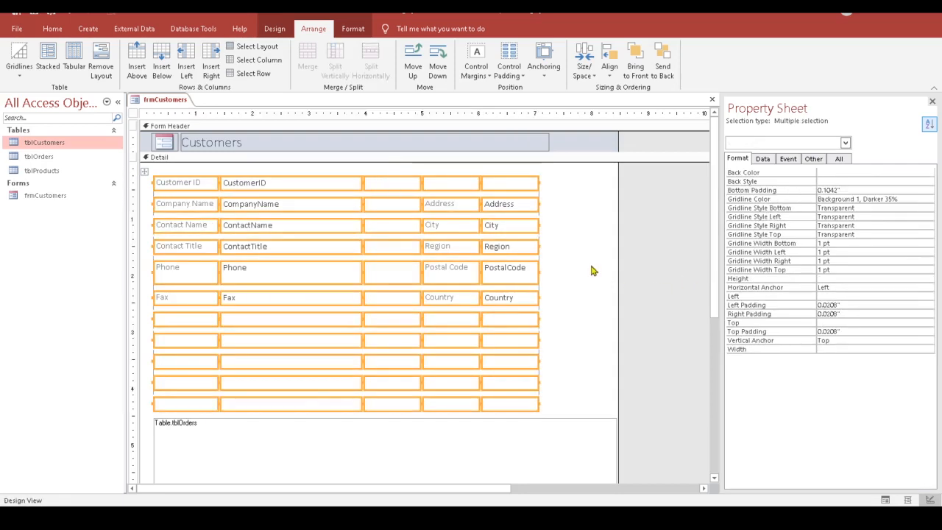
pyautogui.click(593, 271)
pyautogui.moveTo(391, 169); pyautogui.dragTo(389, 414)
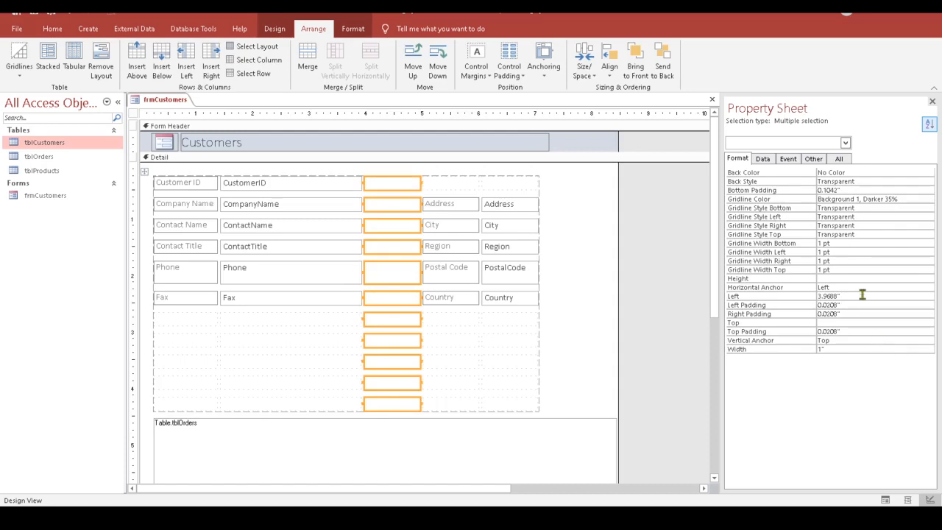
pyautogui.click(821, 348)
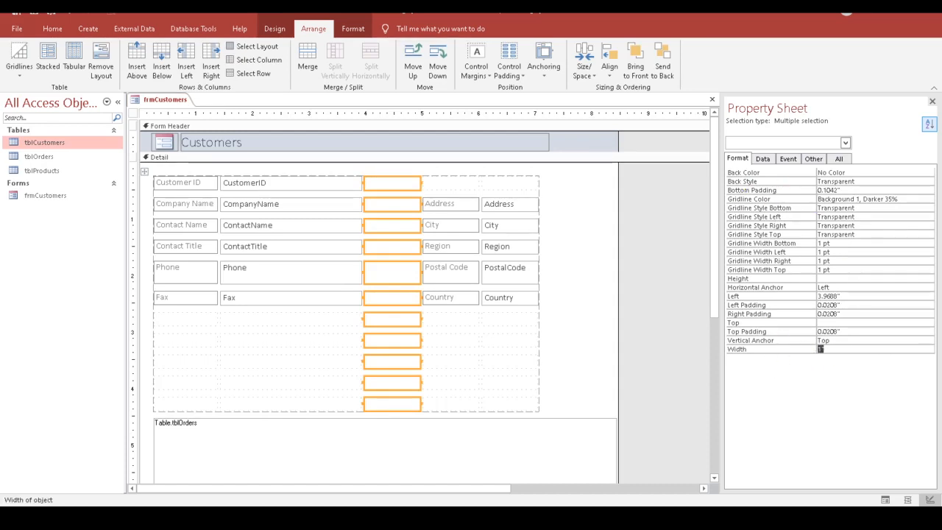
pyautogui.press('Return')
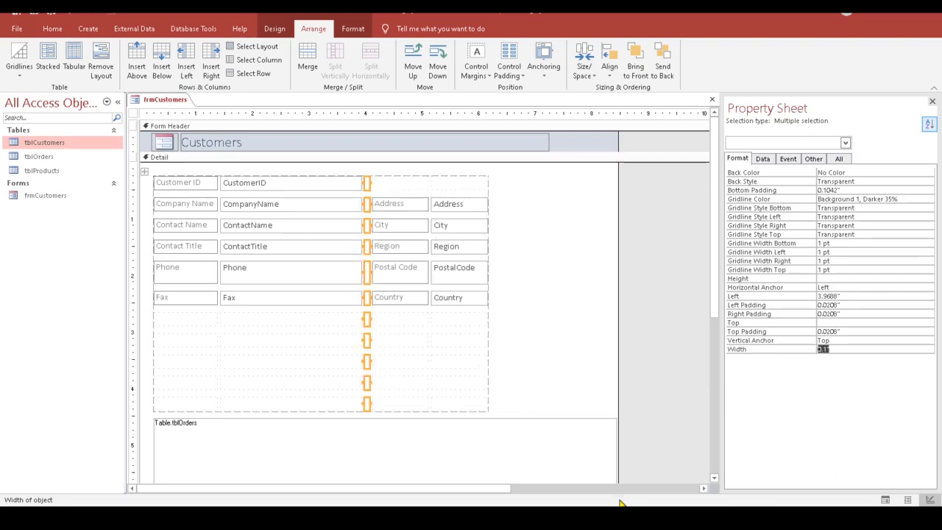
# Step: Select the empty layout cells below Fax and delete them
pyautogui.click(166, 322)
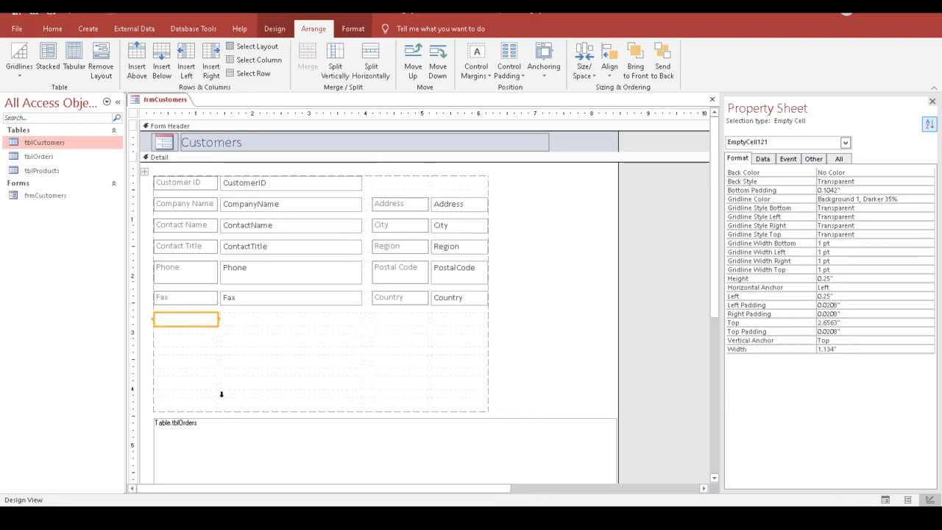
pyautogui.keyDown('shift'); pyautogui.click(186, 403); pyautogui.keyUp('shift')
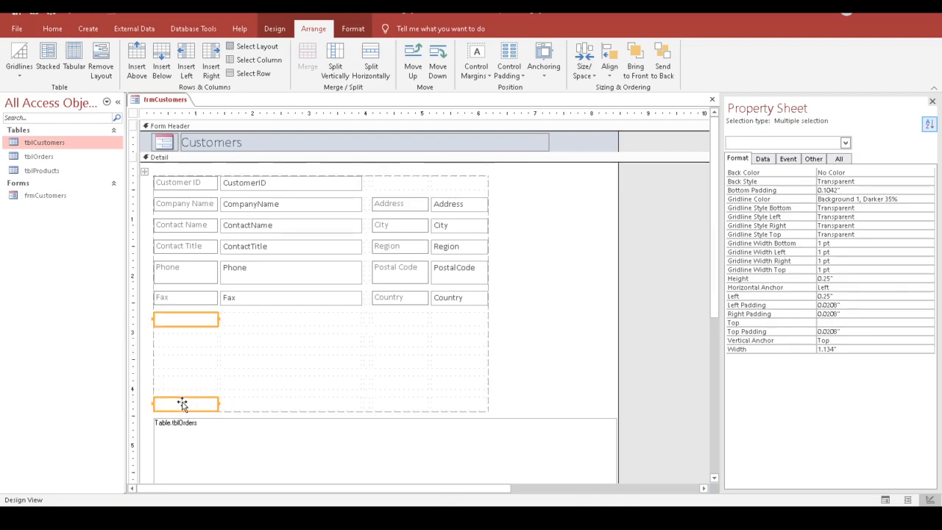
pyautogui.keyDown('shift'); pyautogui.click(189, 383); pyautogui.keyUp('shift')
pyautogui.keyDown('shift'); pyautogui.click(197, 360); pyautogui.keyUp('shift')
pyautogui.keyDown('shift'); pyautogui.click(194, 343); pyautogui.keyUp('shift')
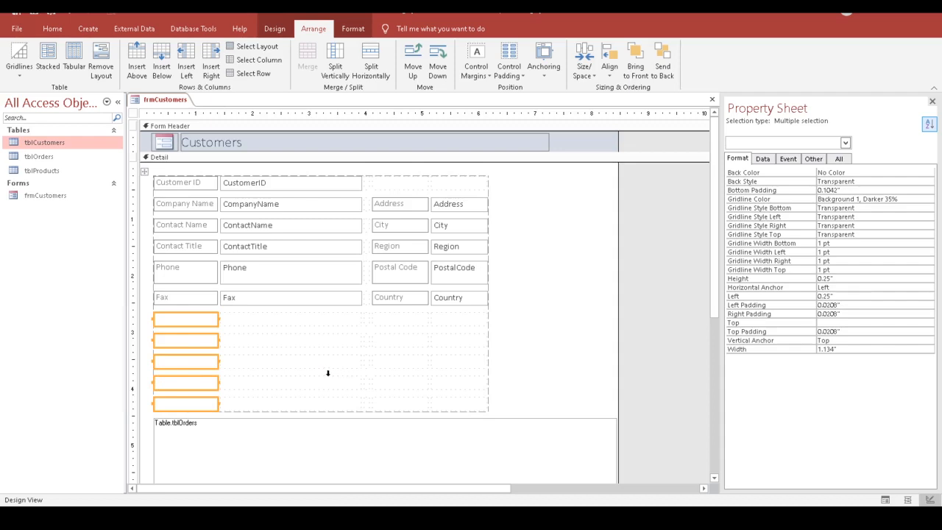
pyautogui.rightClick(190, 320)
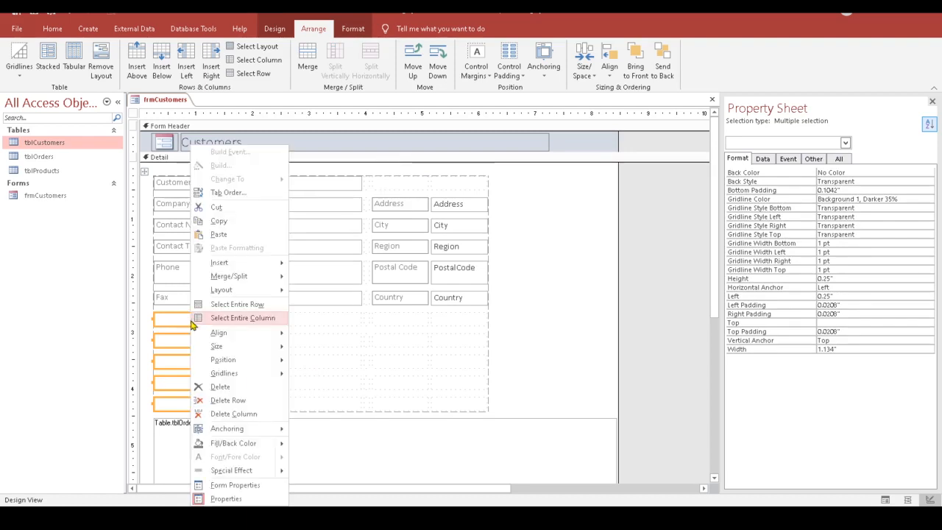
pyautogui.click(242, 388)
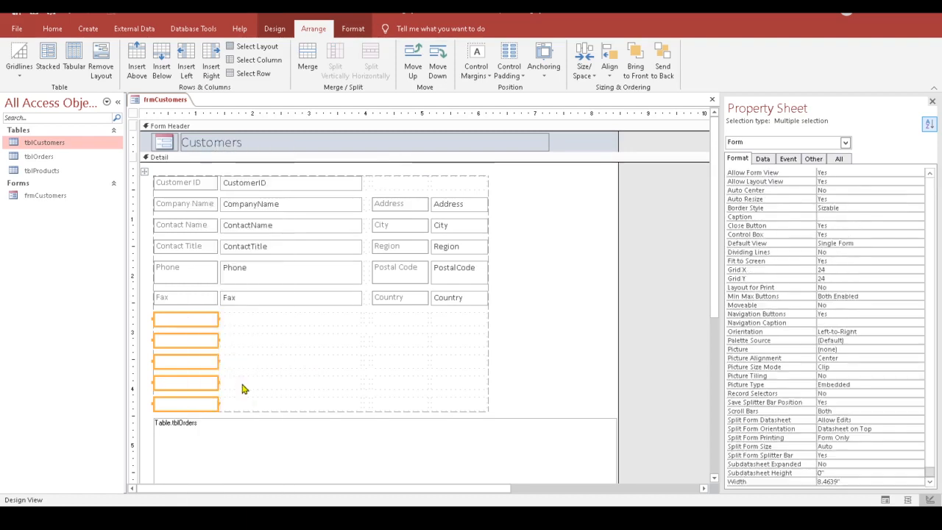
# Step: Drag the tblOrders subform up to sit directly beneath the Fax and Country rows
pyautogui.click(310, 428)
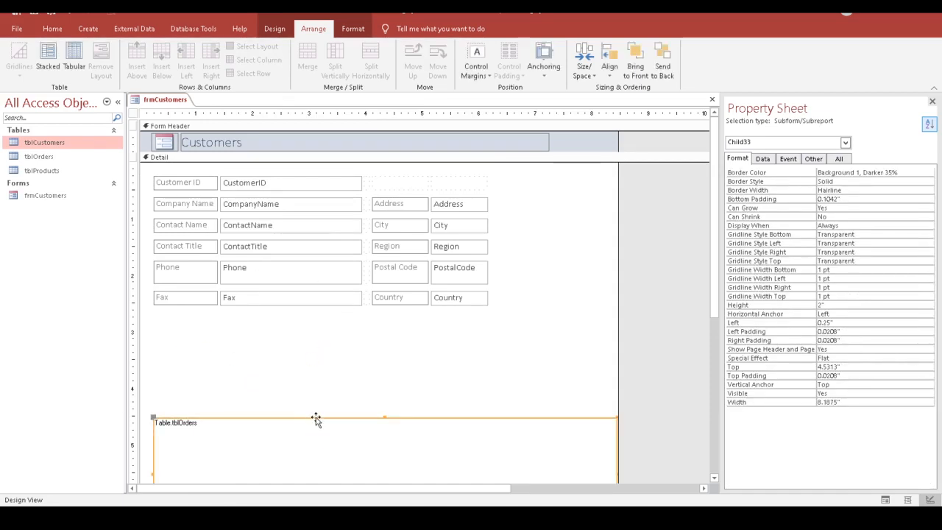
pyautogui.moveTo(316, 419); pyautogui.dragTo(324, 321)
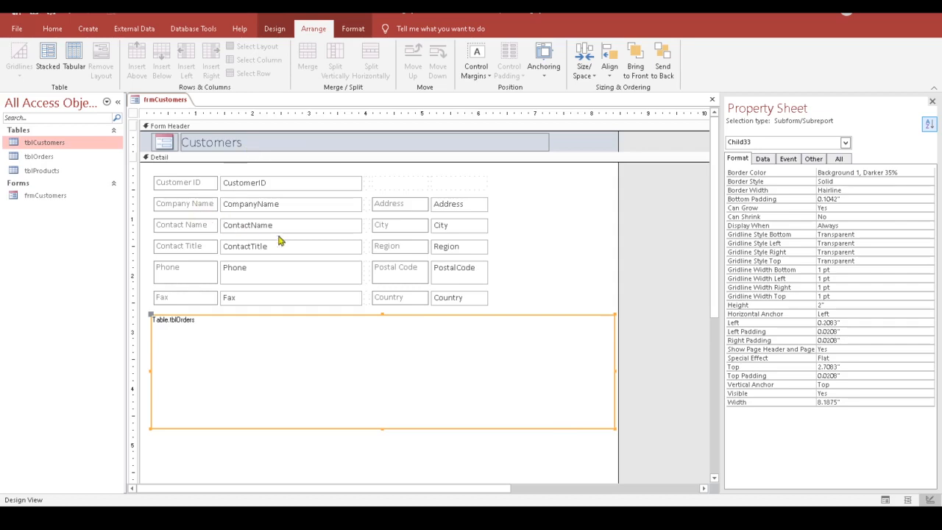
pyautogui.click(195, 205)
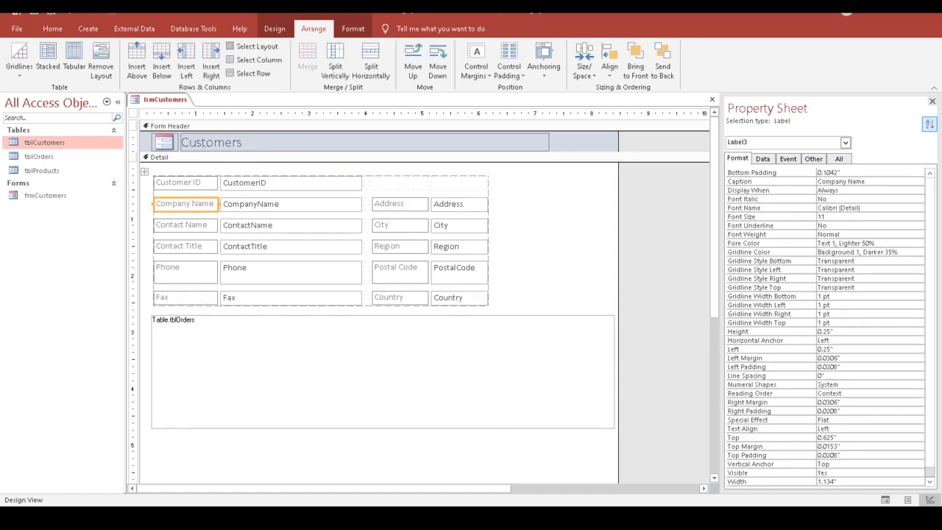
# Step: Set the Company Name and Address label columns to Width 1.5
pyautogui.click(847, 483)
pyautogui.write('1.5')
pyautogui.press('Return')
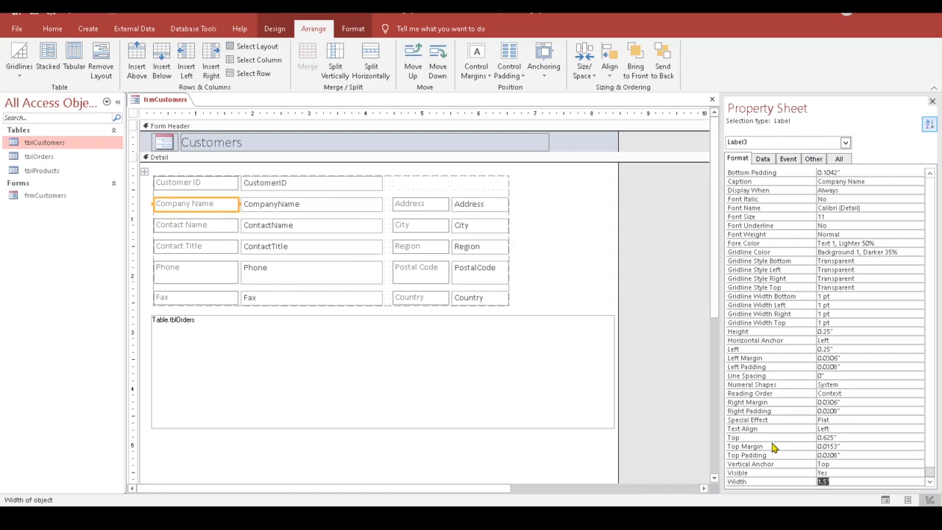
pyautogui.click(430, 204)
pyautogui.click(821, 482)
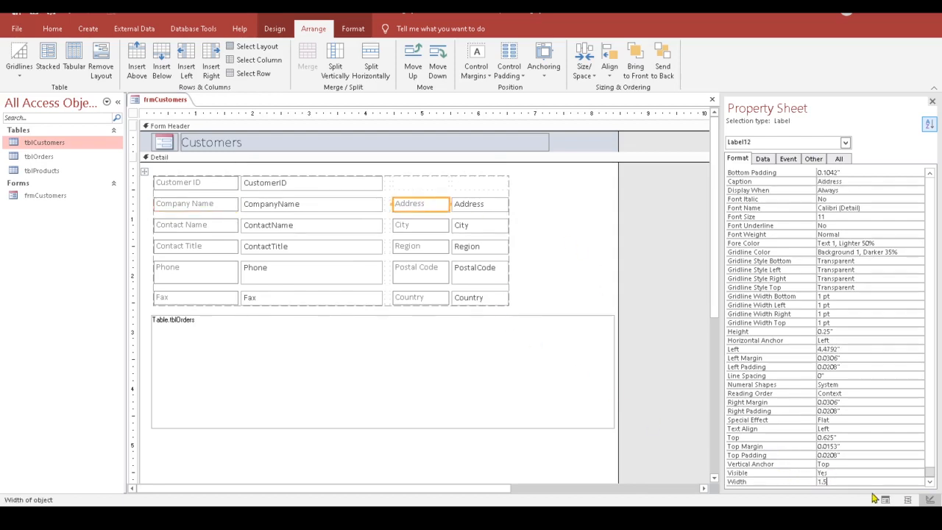
pyautogui.press('Return')
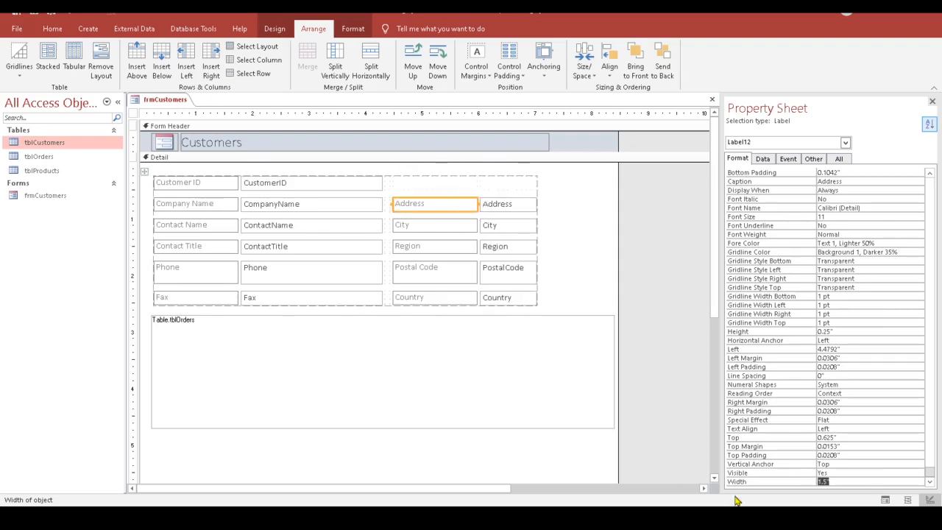
# Step: Make the Address text box column 2.5 wide and stretch the form and tblOrders subform to match
pyautogui.click(361, 204)
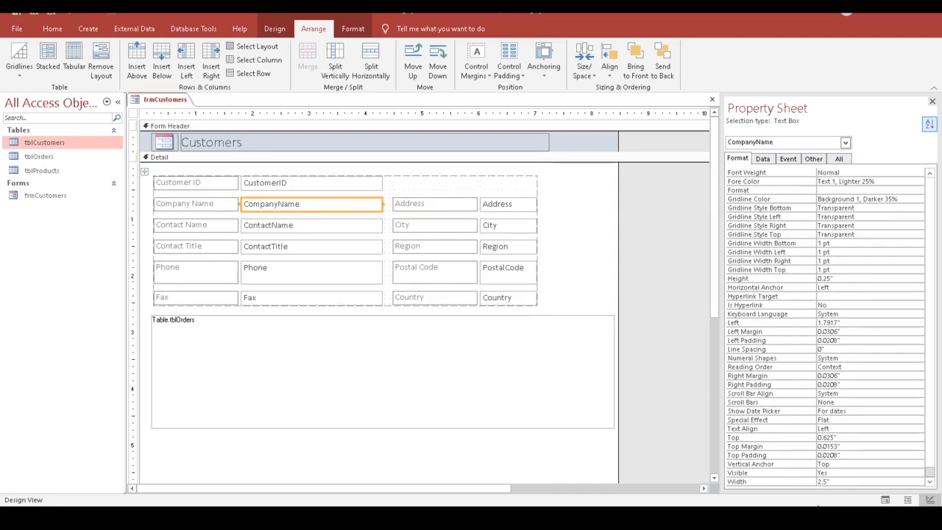
pyautogui.click(512, 212)
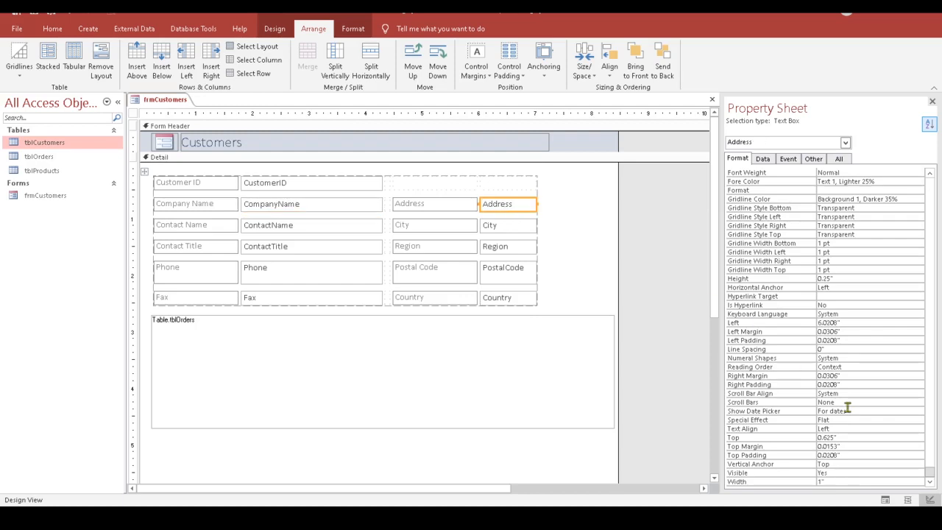
pyautogui.click(787, 481)
pyautogui.write('2')
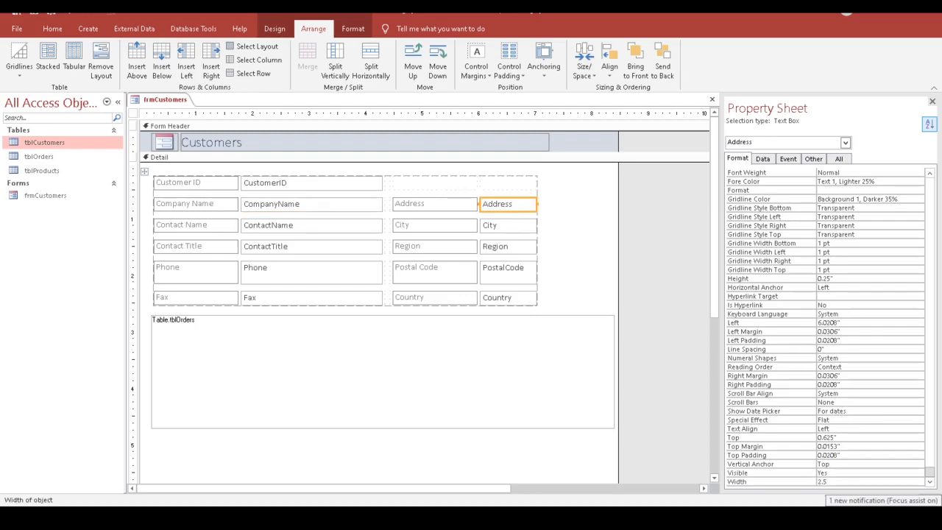
pyautogui.write('.5')
pyautogui.press('Return')
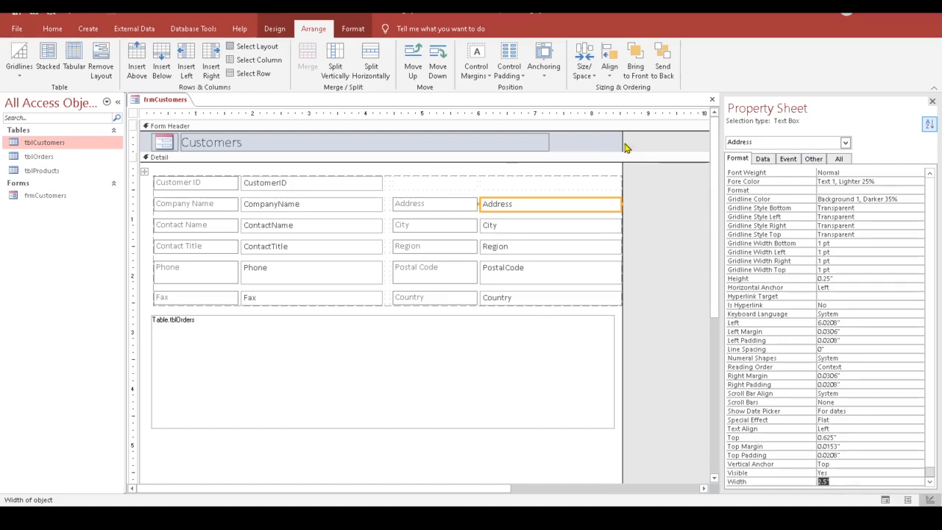
pyautogui.moveTo(622, 142); pyautogui.dragTo(626, 142)
pyautogui.click(605, 374)
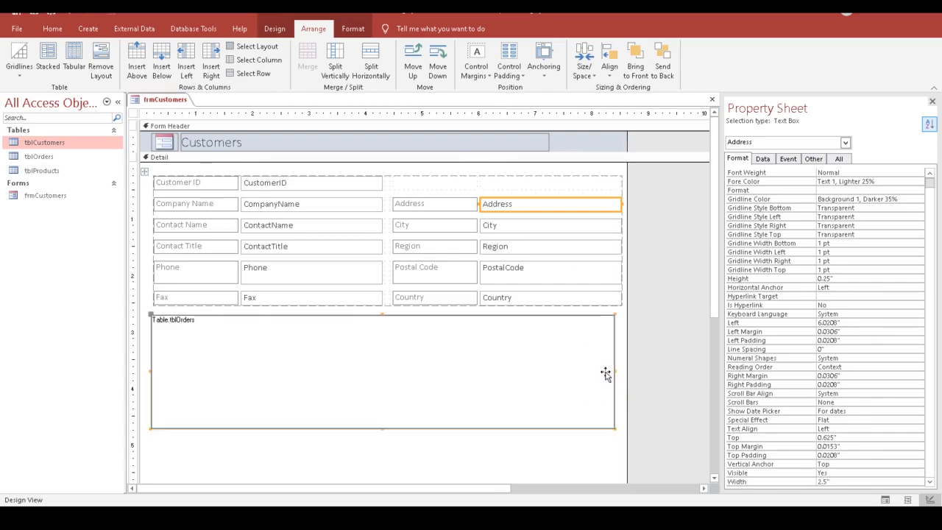
pyautogui.moveTo(612, 370); pyautogui.dragTo(619, 370)
# Step: Drag the Form Footer up so the Detail section ends just below the tblOrders subform
pyautogui.click(676, 378)
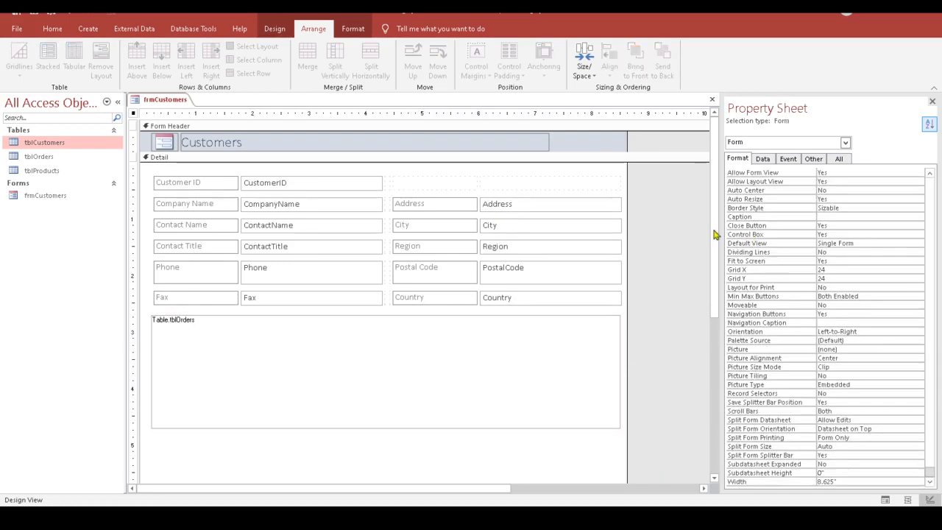
pyautogui.scroll(-5, 714, 243)
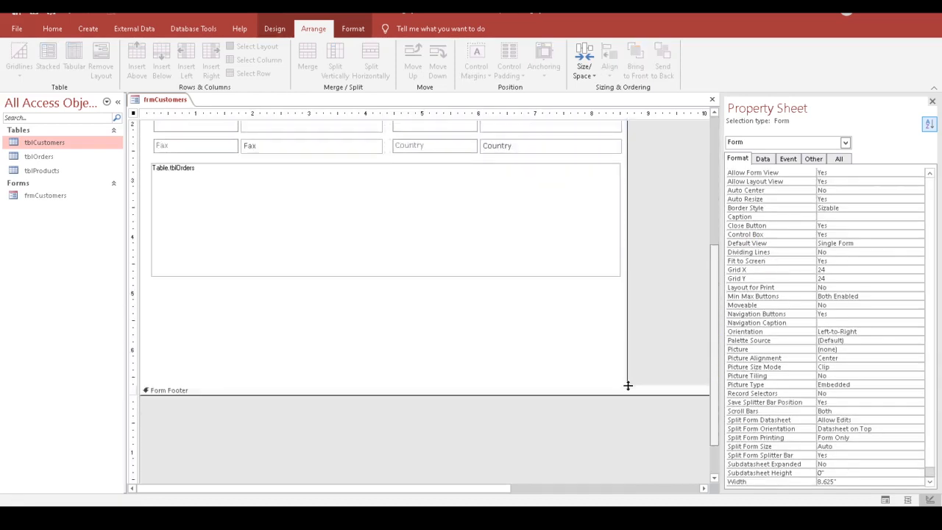
pyautogui.moveTo(613, 384); pyautogui.dragTo(617, 282)
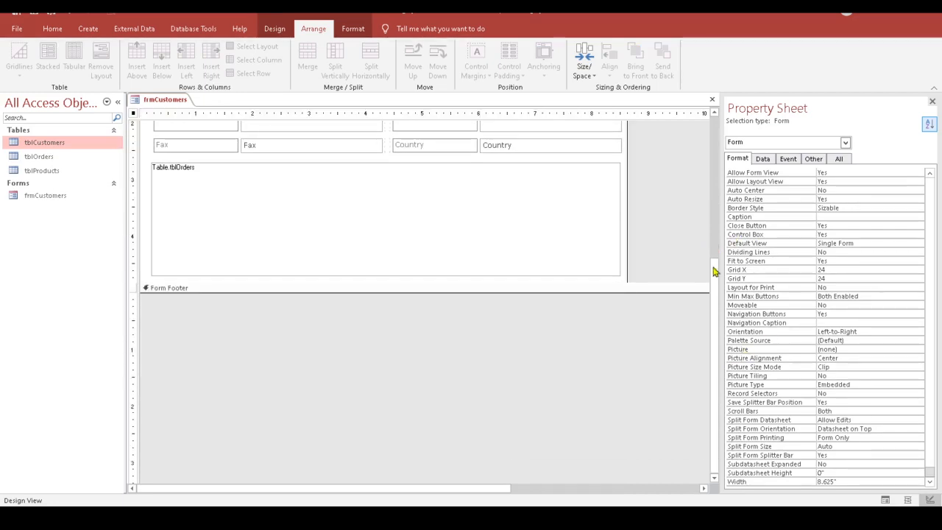
pyautogui.moveTo(714, 269); pyautogui.dragTo(715, 129)
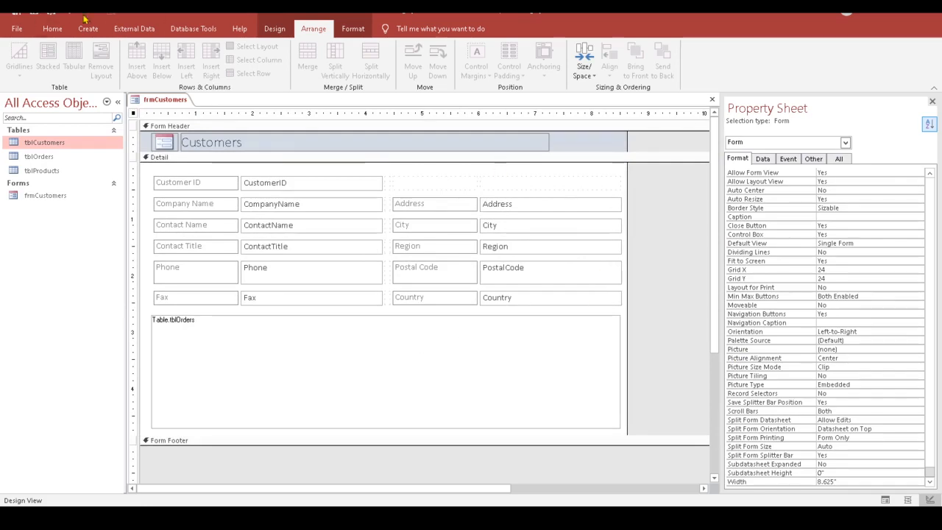
pyautogui.click(273, 25)
pyautogui.click(16, 69)
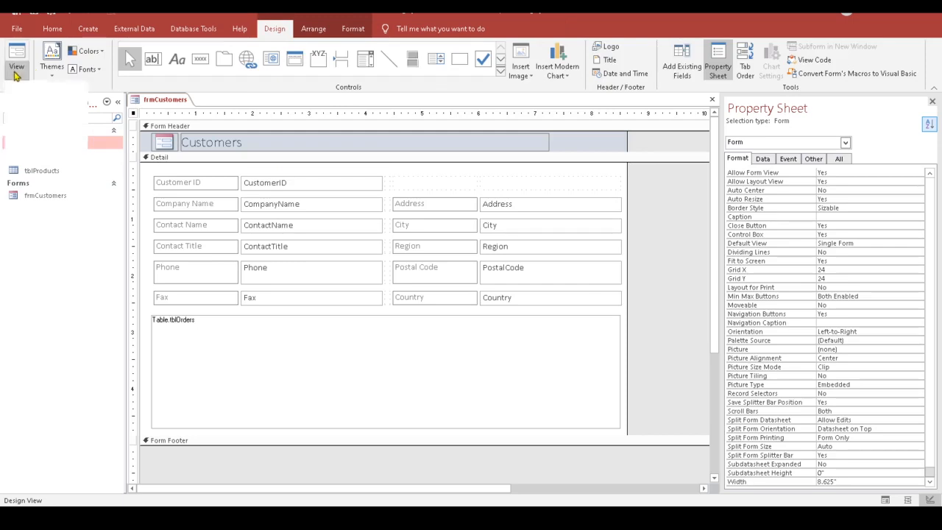
# Step: Preview frmCustomers in Form View, then return to Design View, inspect the tblOrders subform's properties, and close the form
pyautogui.click(33, 94)
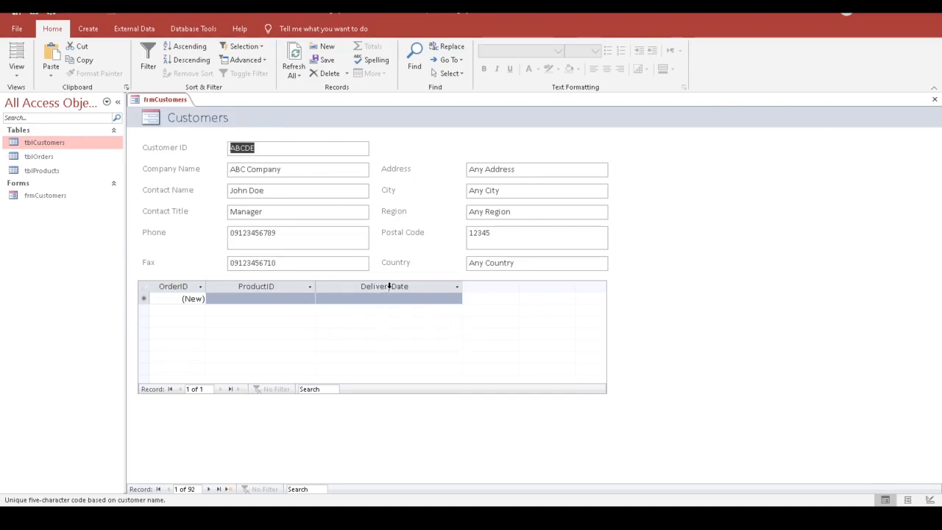
pyautogui.click(17, 70)
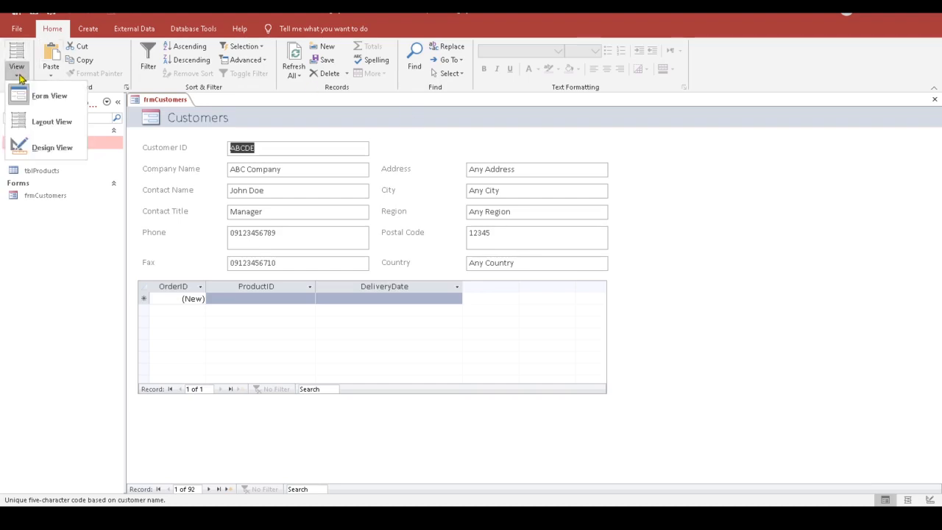
pyautogui.click(47, 150)
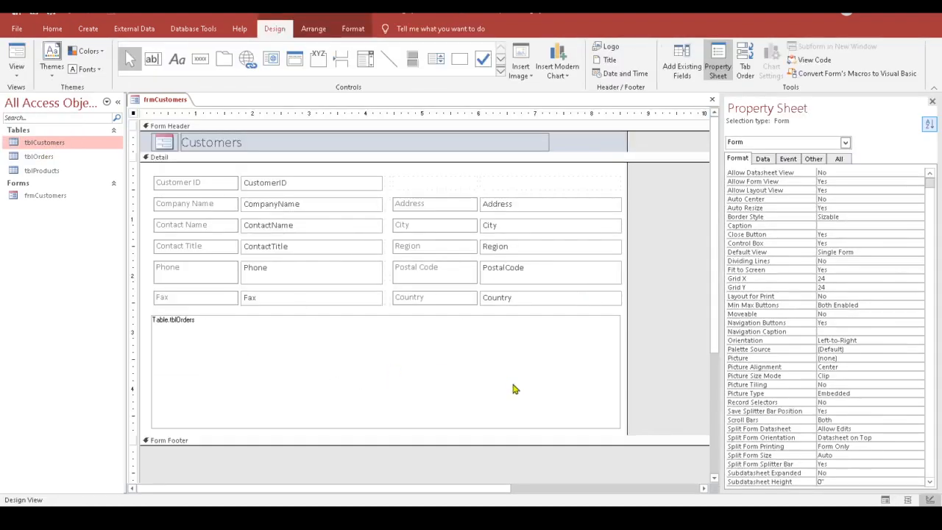
pyautogui.click(240, 339)
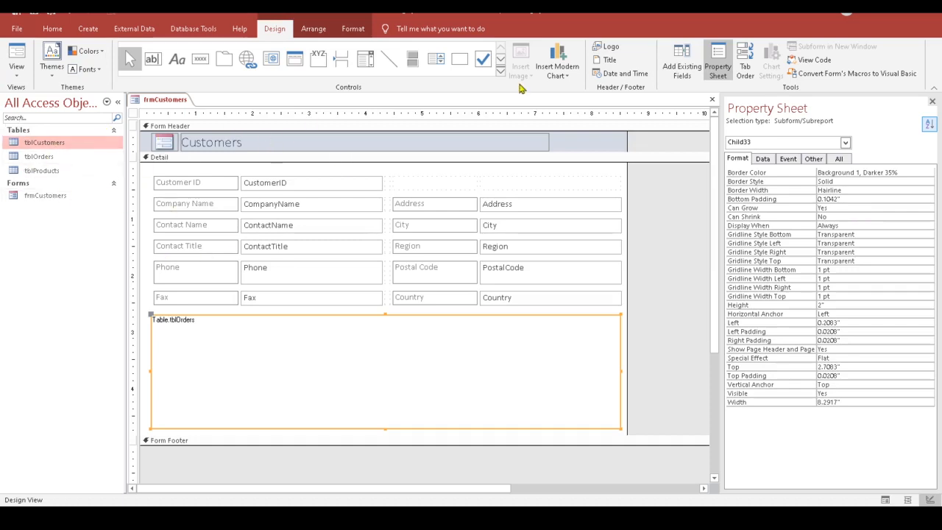
pyautogui.click(711, 100)
# Step: Save the form changes and open tblOrders in Design View
pyautogui.click(427, 293)
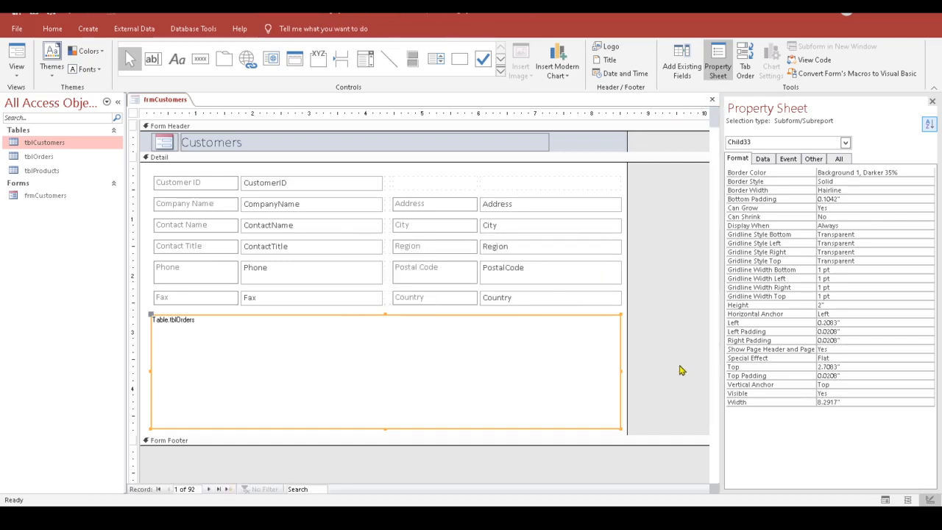
pyautogui.click(39, 157)
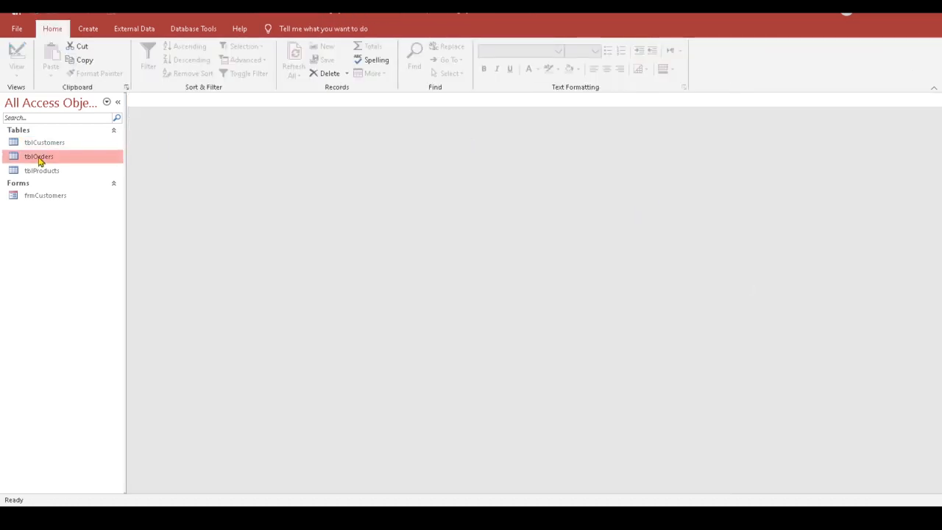
pyautogui.rightClick(39, 157)
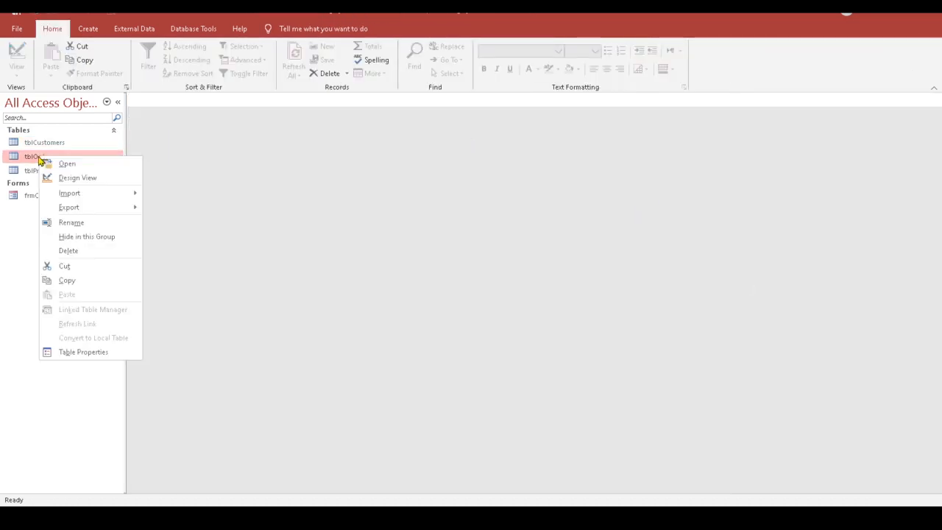
pyautogui.click(91, 178)
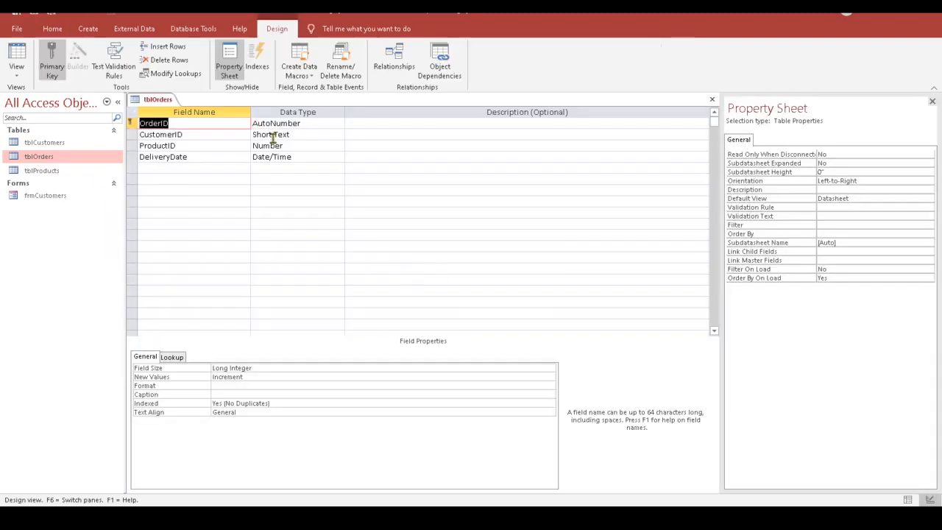
# Step: Caption the tblOrders fields Customer, Product, Delivery and Order ID, then save the table design
pyautogui.click(189, 134)
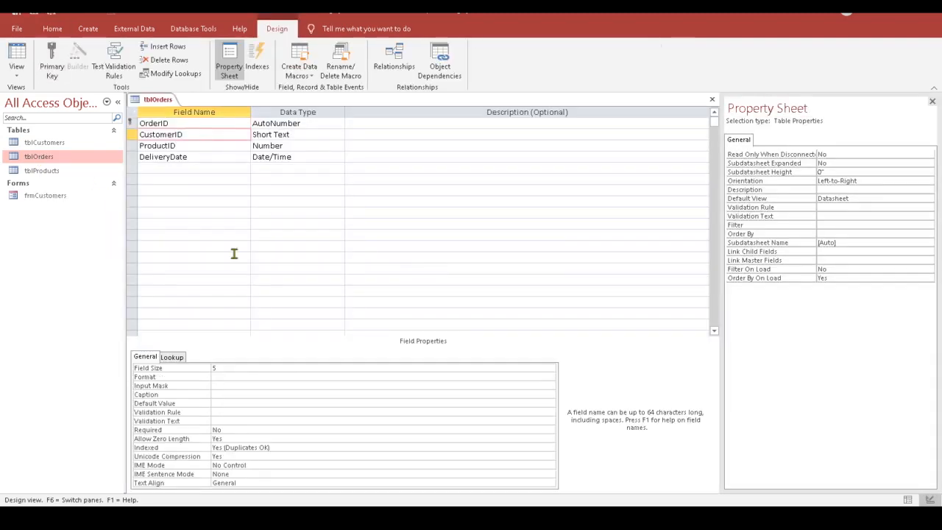
pyautogui.click(226, 393)
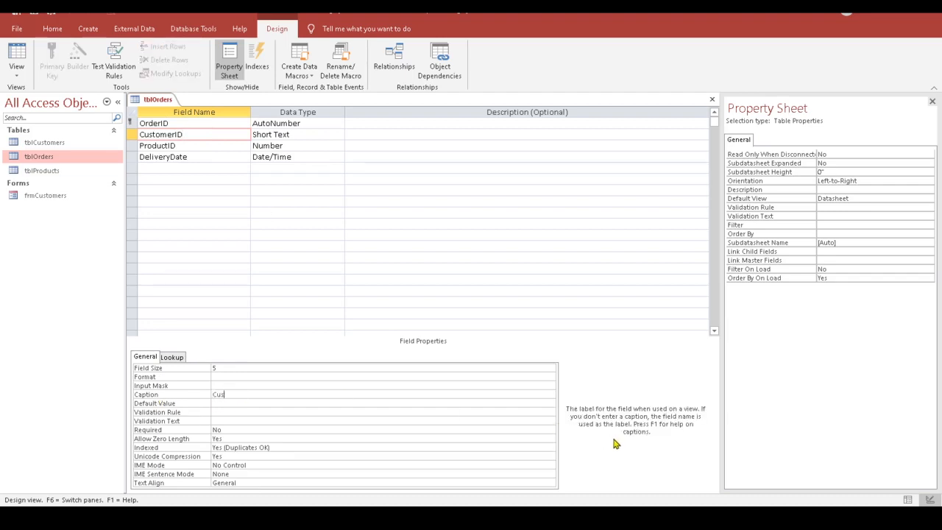
pyautogui.click(188, 147)
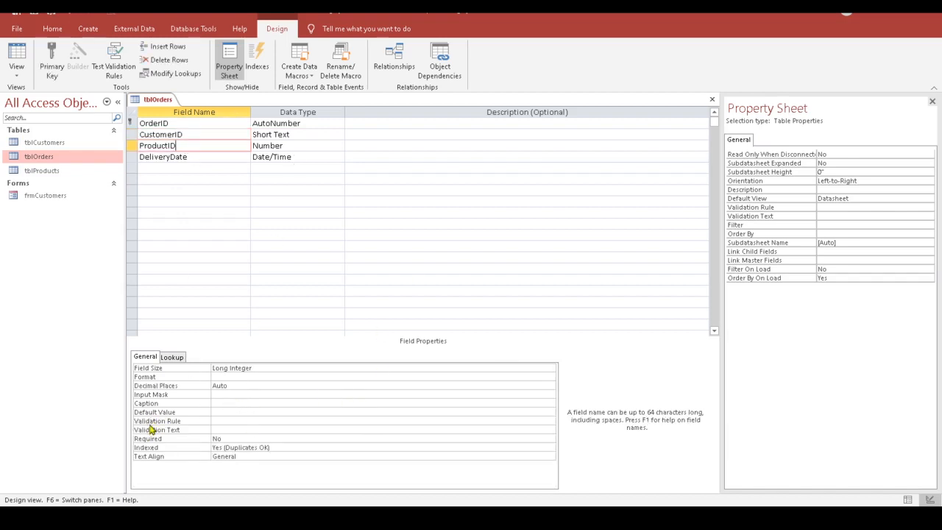
pyautogui.click(223, 403)
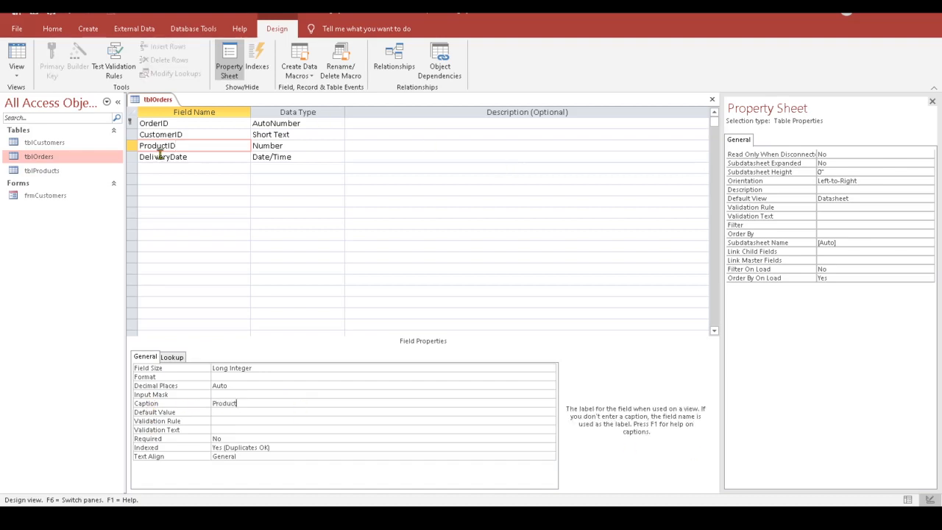
pyautogui.click(199, 156)
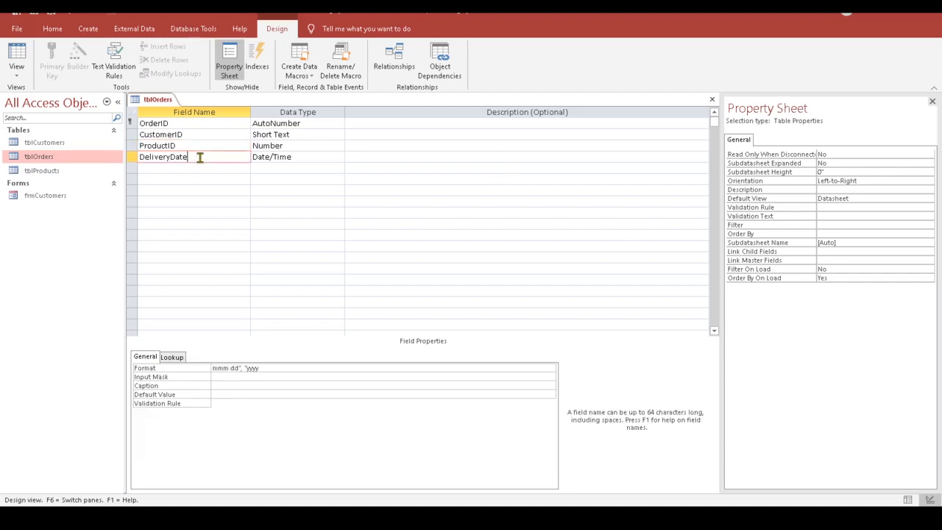
pyautogui.click(216, 385)
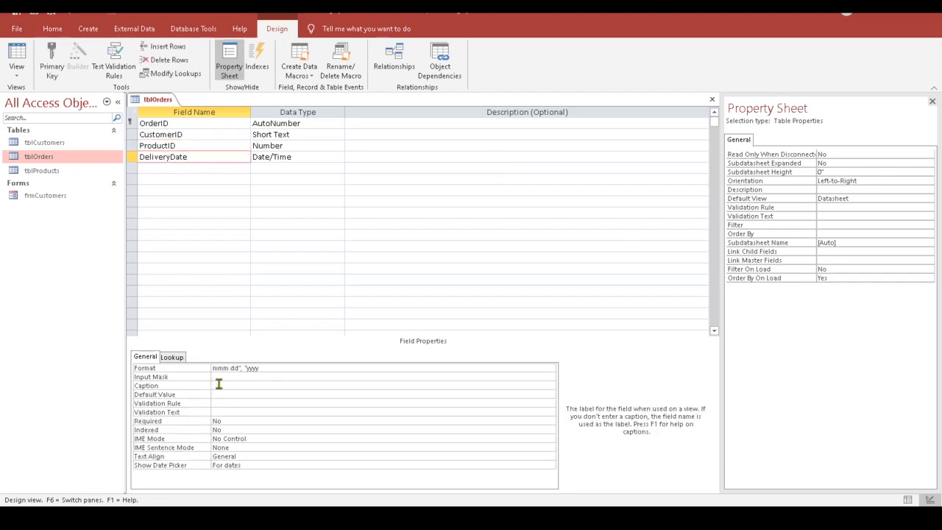
pyautogui.write('Delivery')
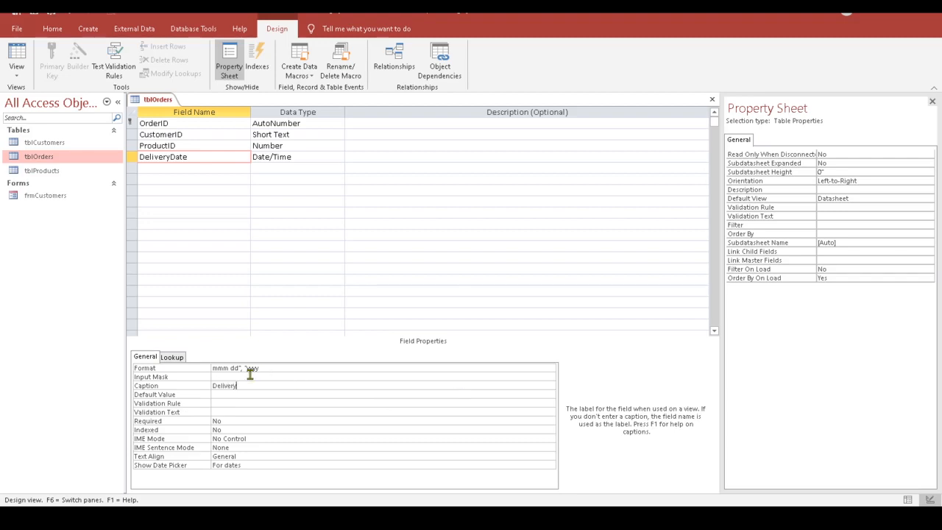
pyautogui.click(229, 395)
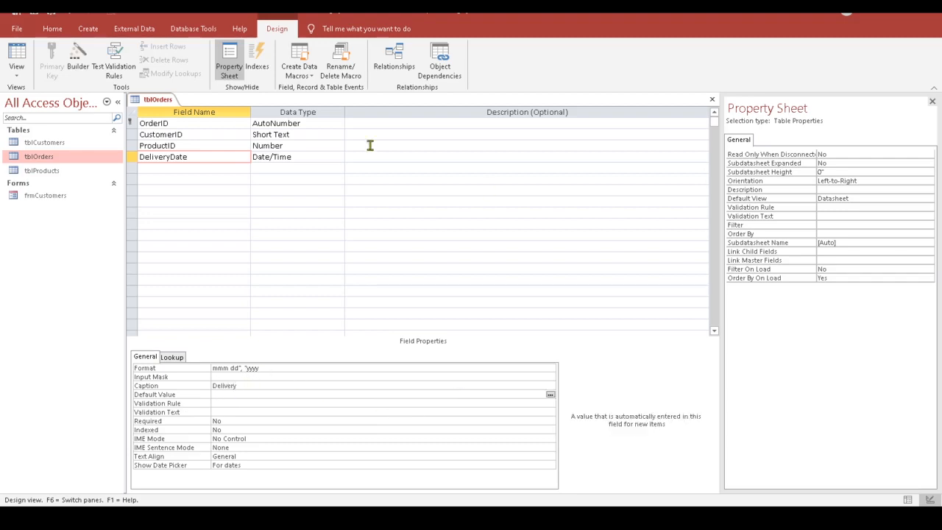
pyautogui.click(183, 124)
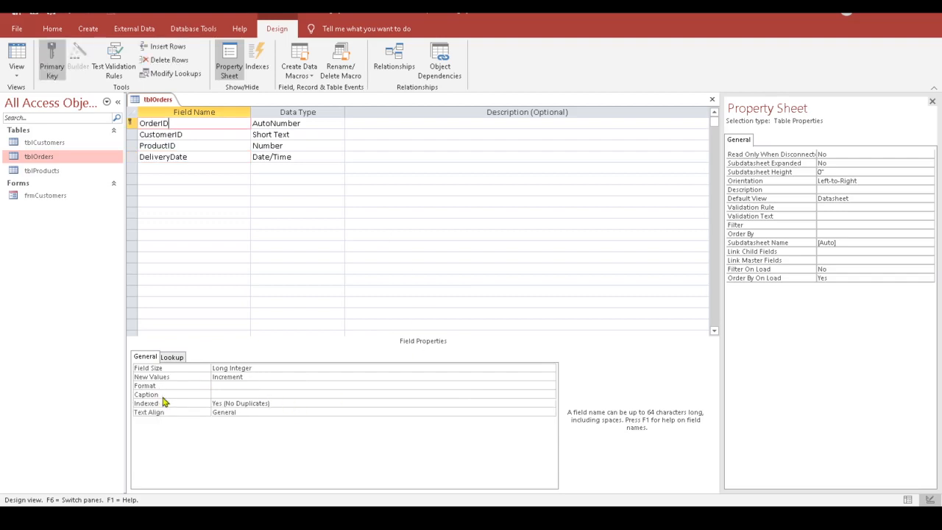
pyautogui.click(297, 403)
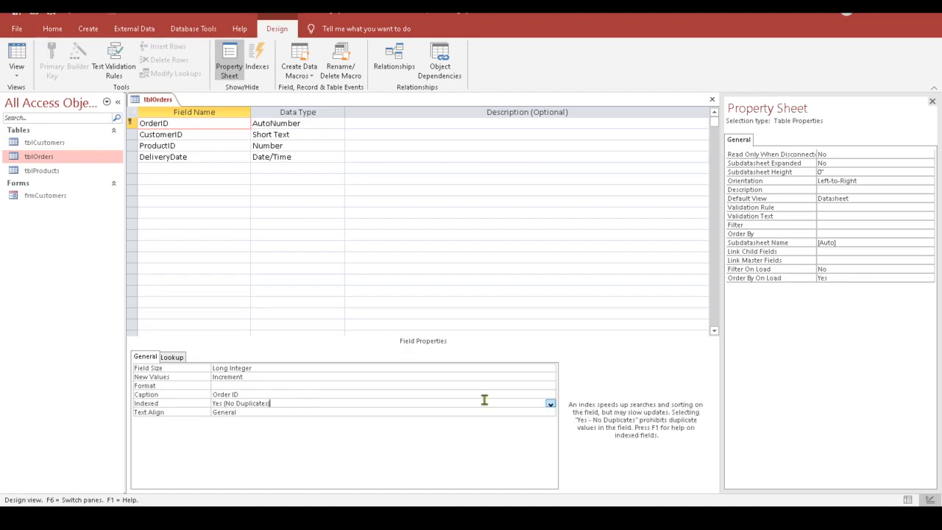
pyautogui.click(711, 99)
pyautogui.click(426, 292)
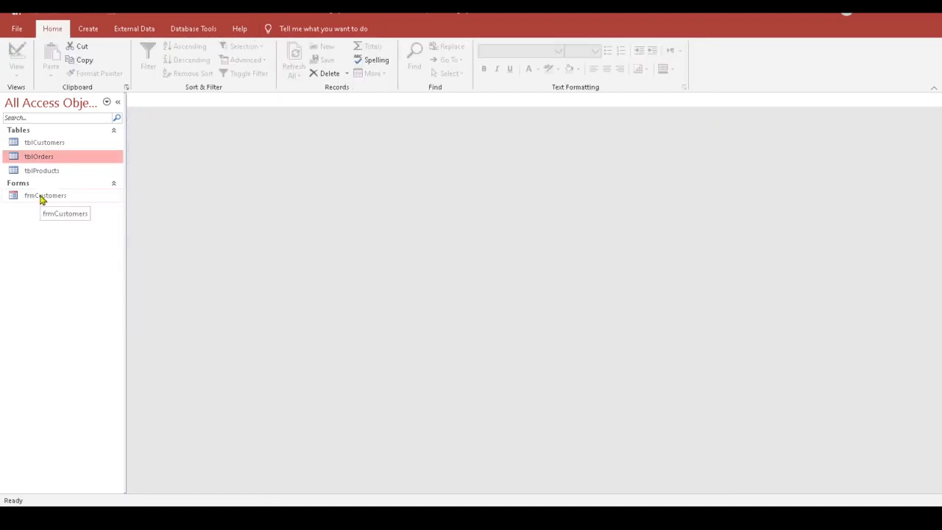
# Step: Check the subform's Delivery column heading in frmCustomers' Layout View, close the form, and open tblOrders' datasheet
pyautogui.doubleClick(43, 196)
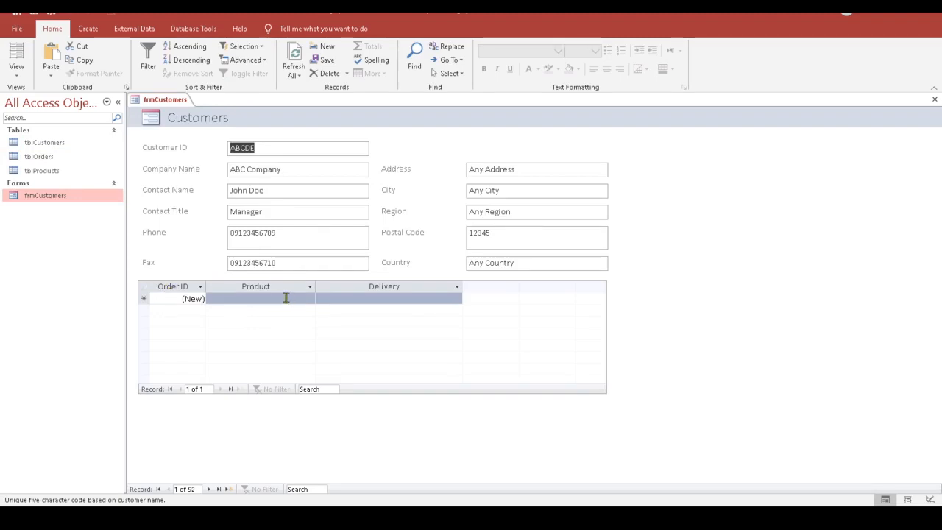
pyautogui.click(404, 294)
pyautogui.click(16, 69)
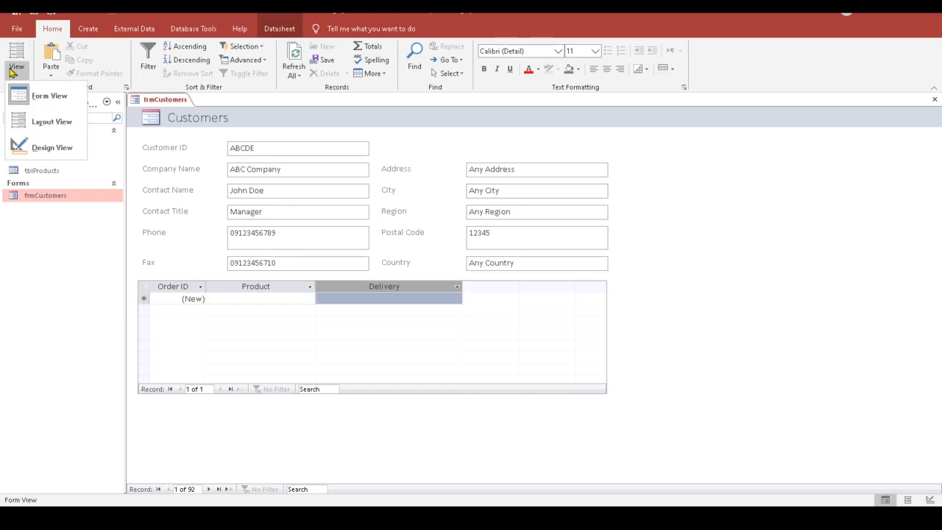
pyautogui.click(40, 122)
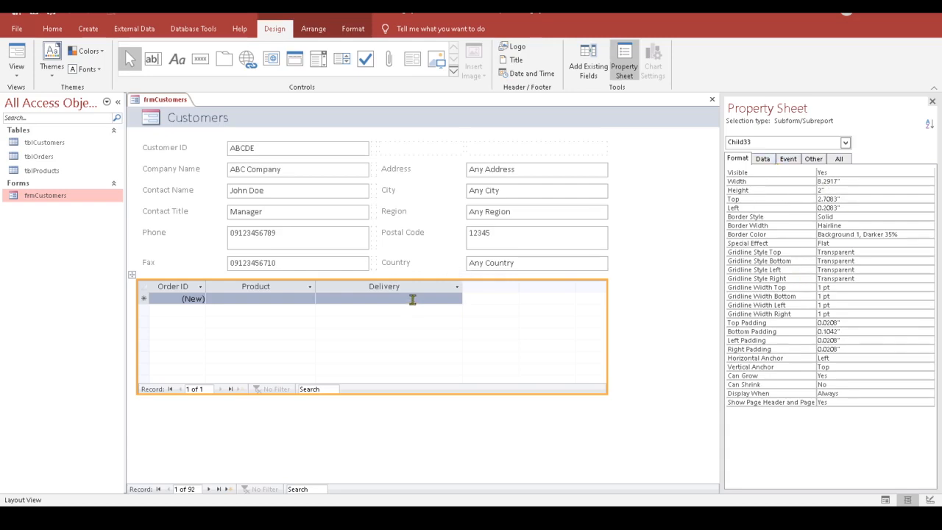
pyautogui.click(391, 289)
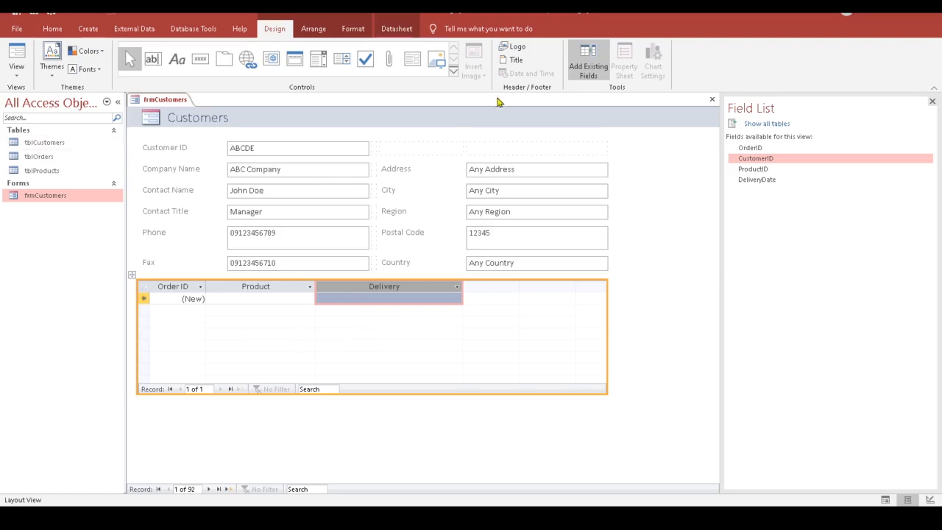
pyautogui.click(712, 99)
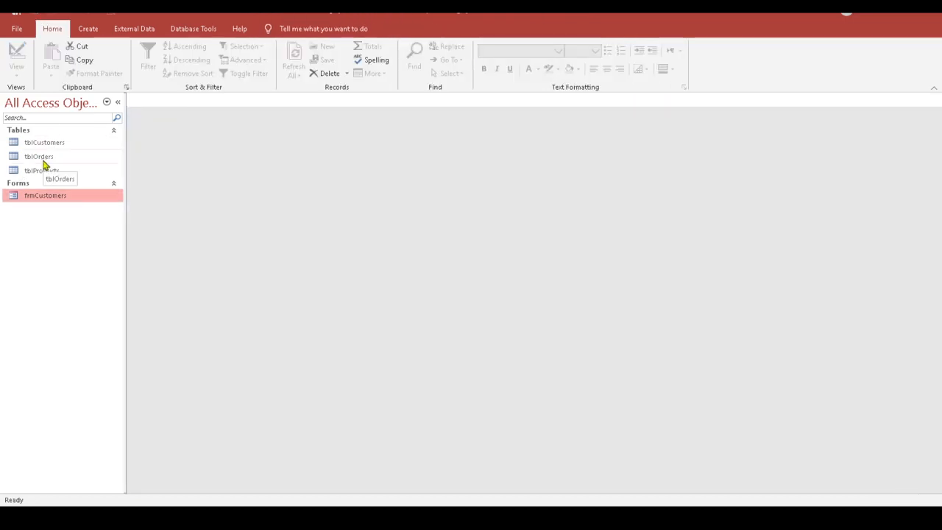
pyautogui.doubleClick(43, 163)
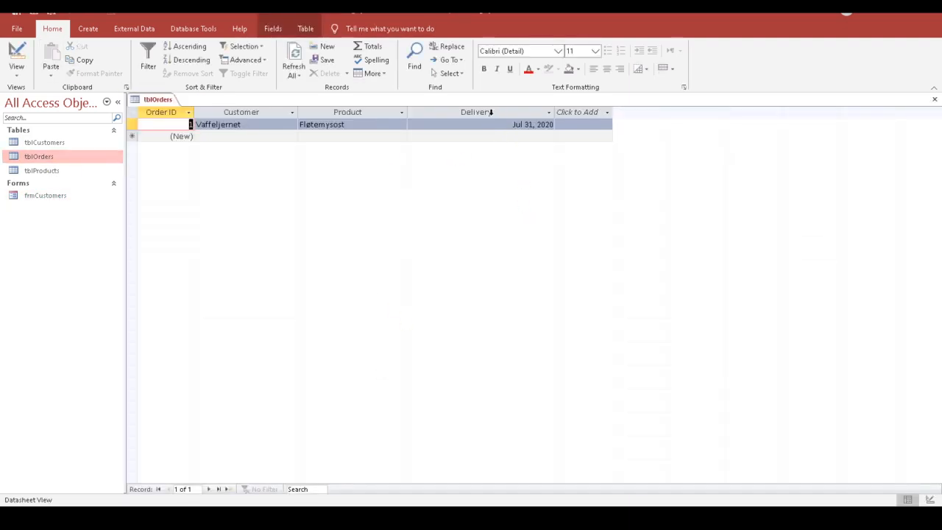
# Step: Change tblOrders' DeliveryDate caption to 'Delivery Date' in Design View and save the table
pyautogui.click(21, 52)
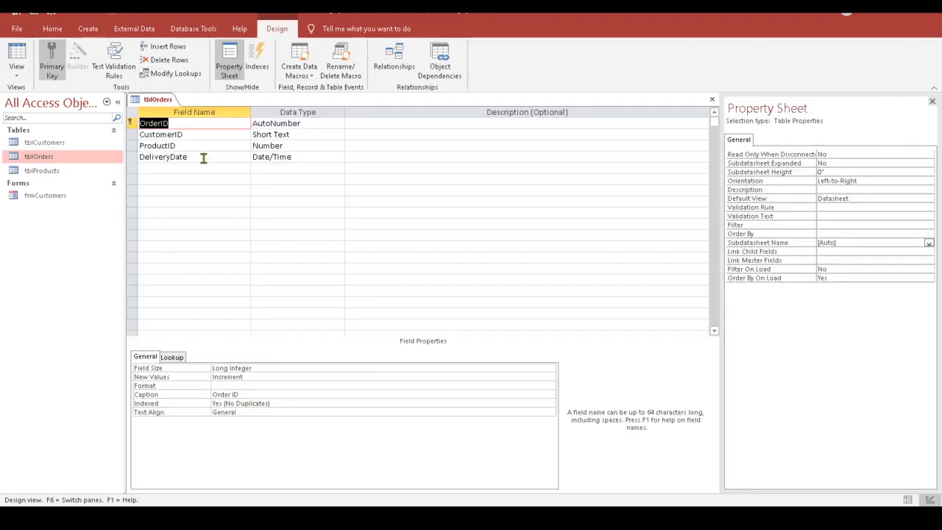
pyautogui.click(206, 157)
pyautogui.click(245, 387)
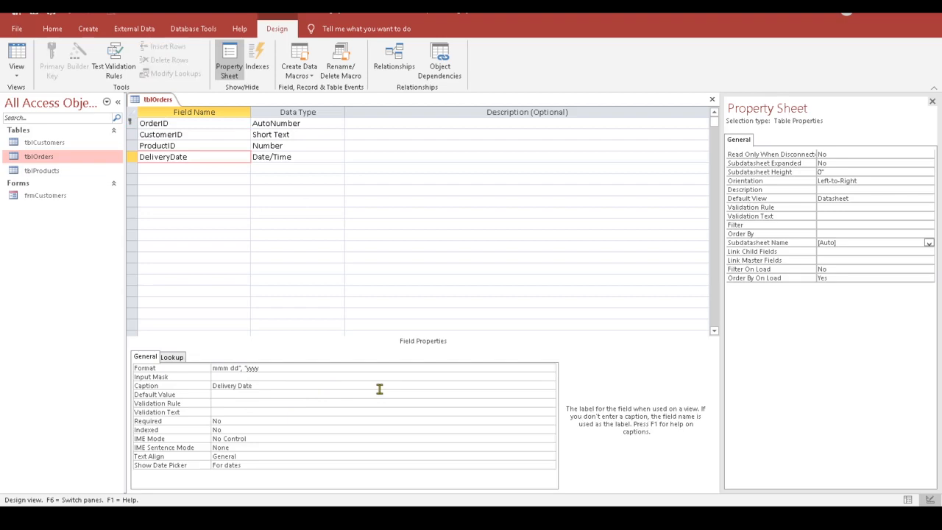
pyautogui.press('Return')
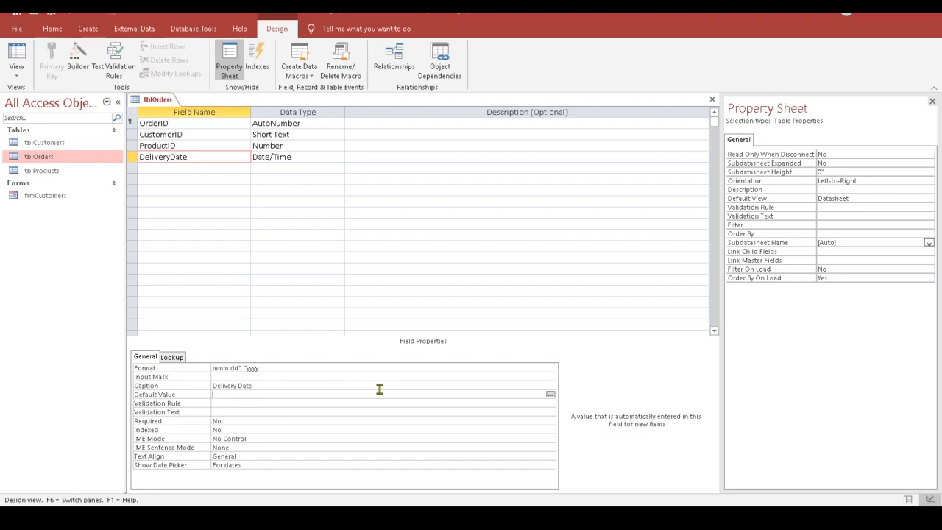
pyautogui.click(711, 98)
pyautogui.click(432, 298)
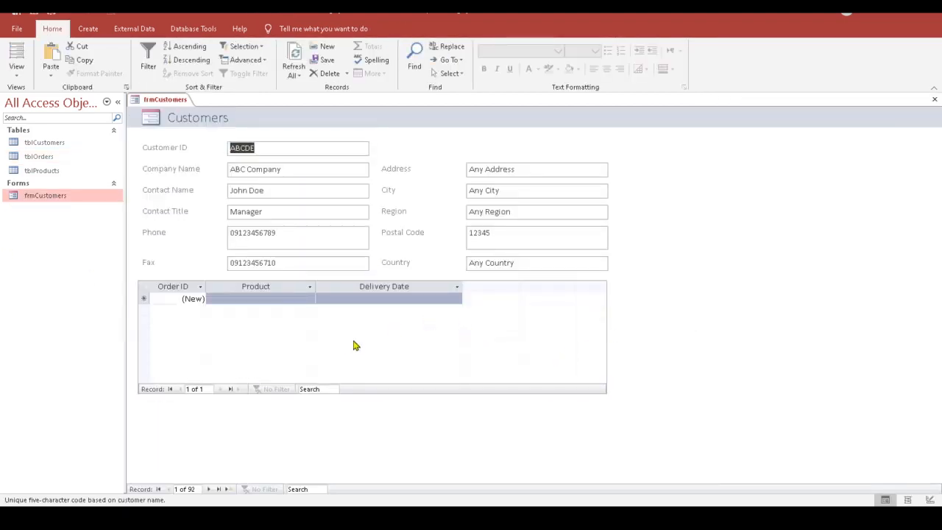
# Step: Add an order for Chang with delivery date Jul 31, 2020 from the calendar
pyautogui.click(278, 298)
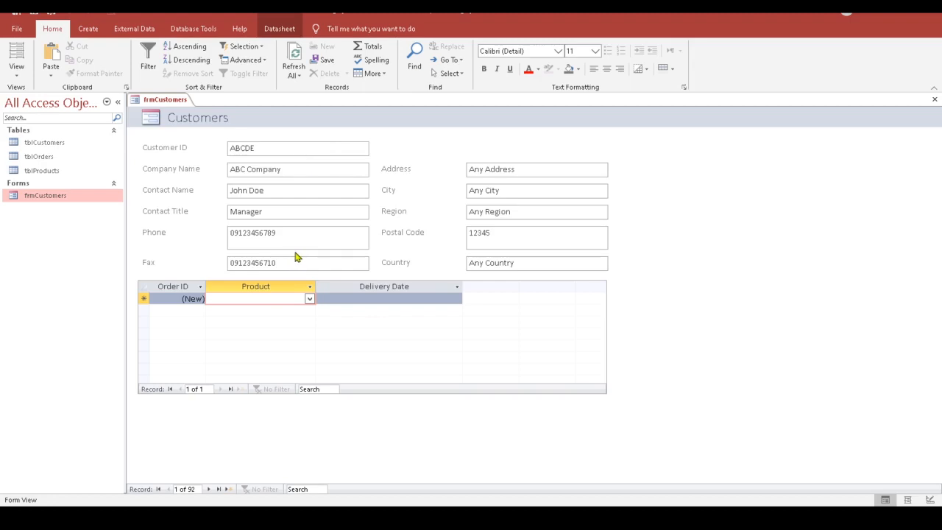
pyautogui.click(310, 299)
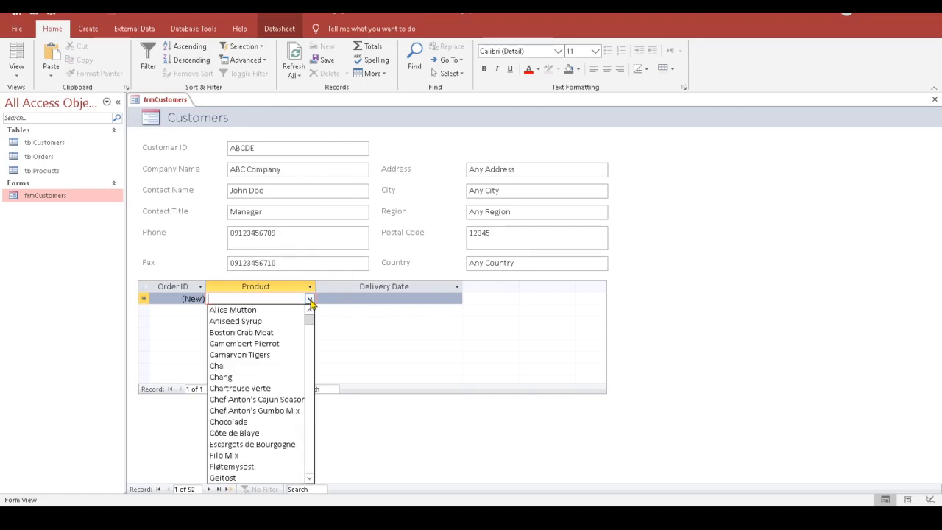
pyautogui.click(222, 377)
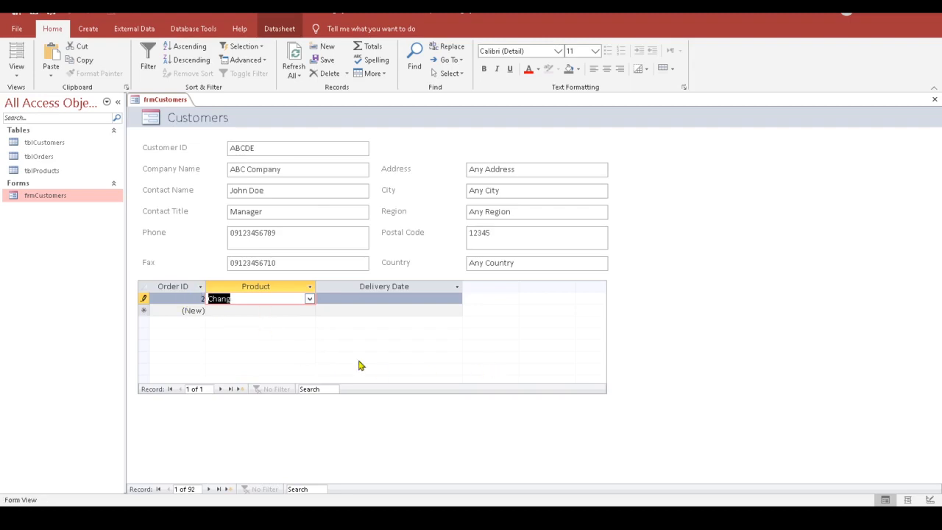
pyautogui.click(375, 298)
pyautogui.click(448, 299)
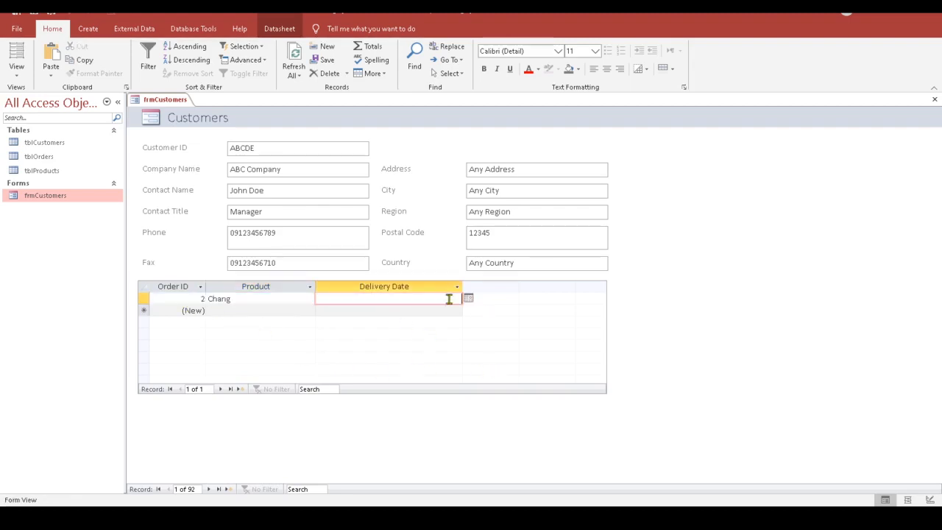
pyautogui.click(468, 299)
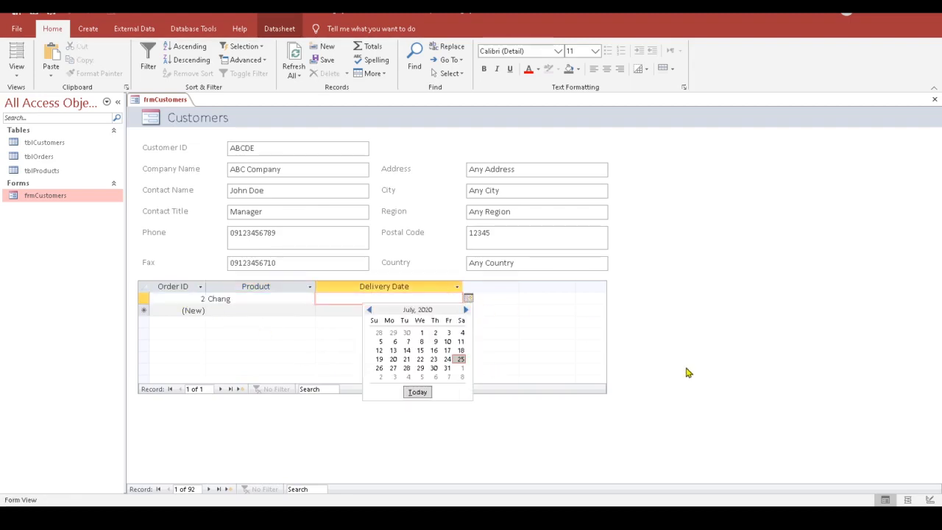
pyautogui.click(447, 367)
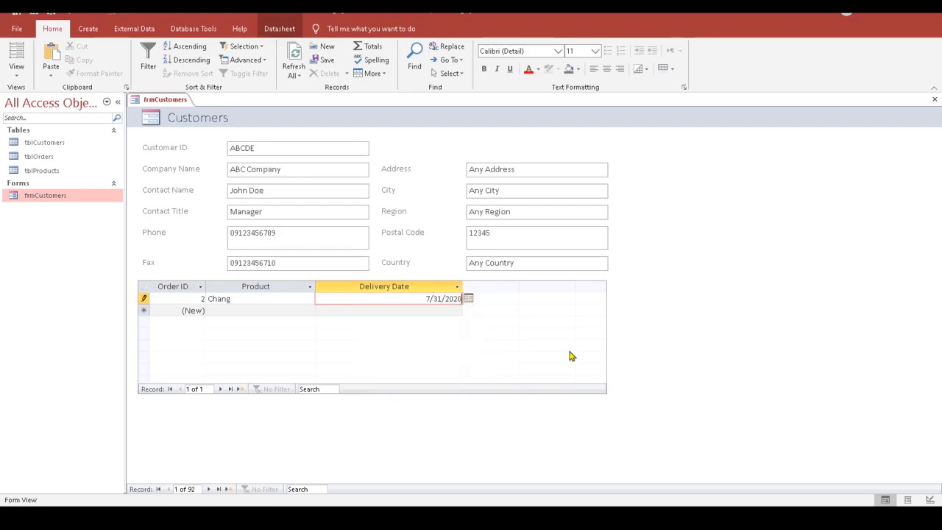
pyautogui.click(340, 309)
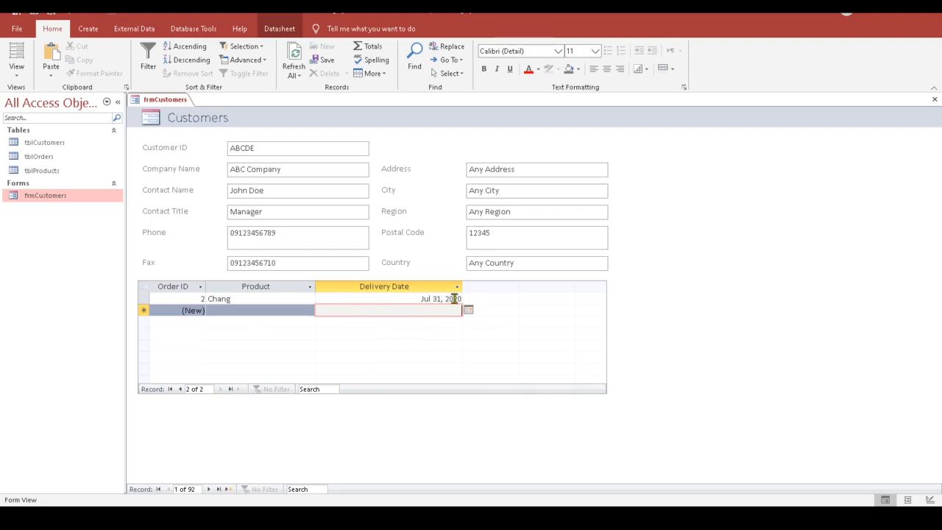
# Step: Add a second order for Filo Mix delivered Aug 01, 2020
pyautogui.click(234, 309)
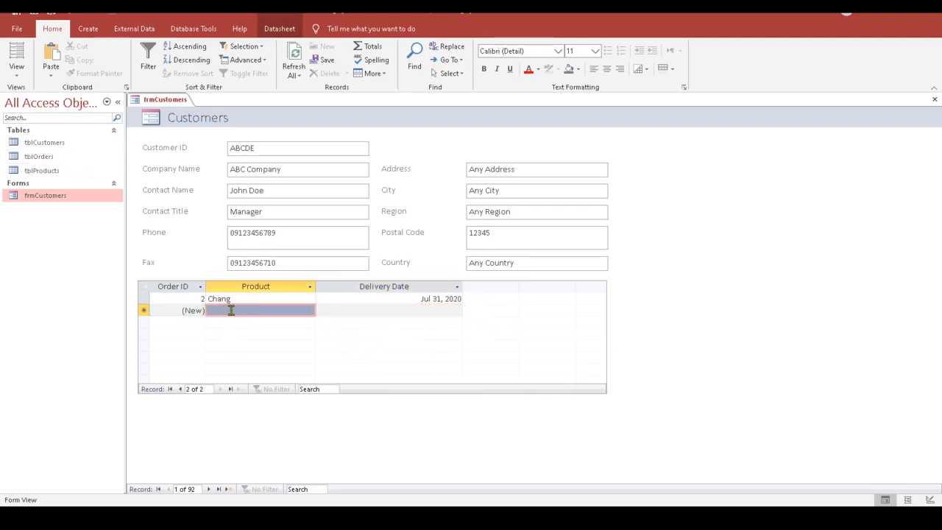
pyautogui.click(311, 311)
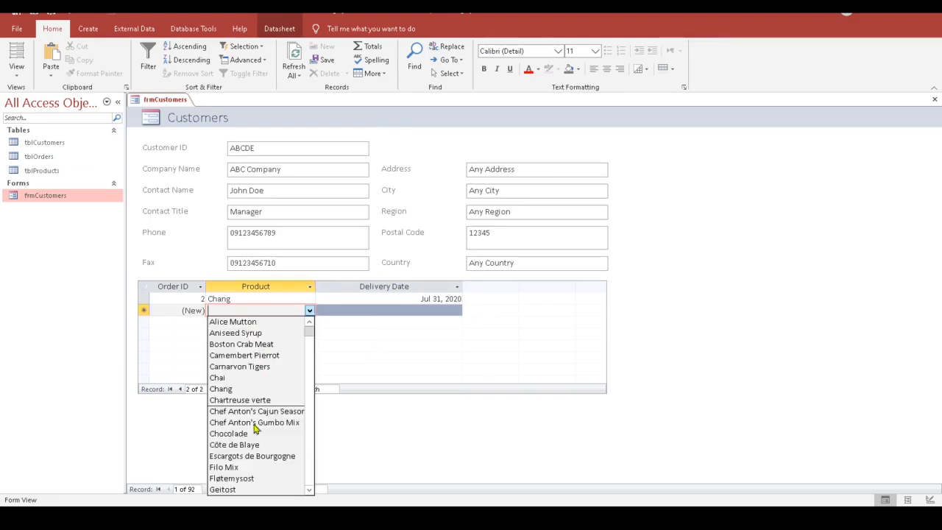
pyautogui.click(249, 469)
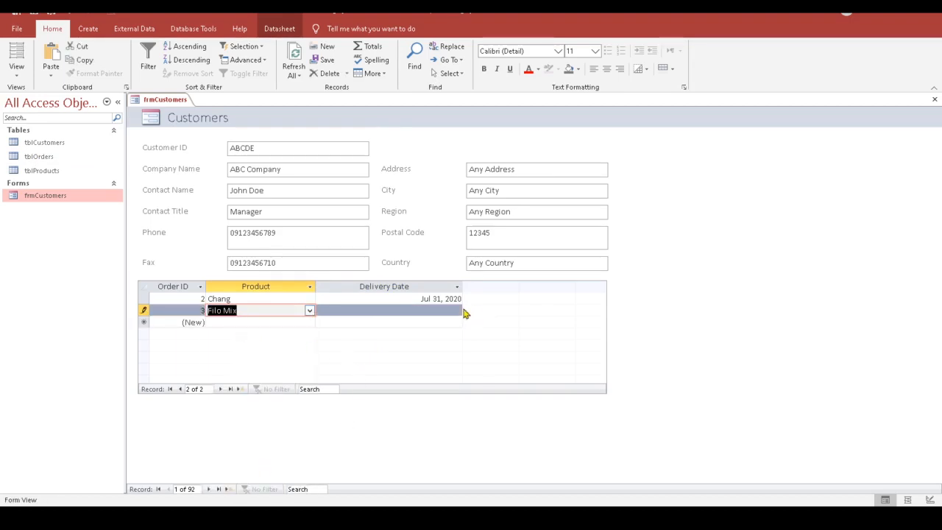
pyautogui.click(438, 312)
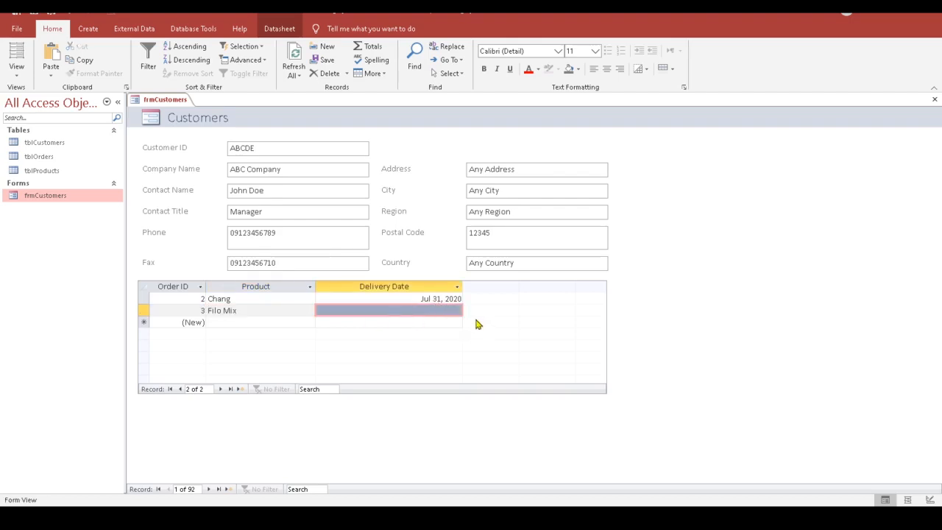
pyautogui.click(445, 310)
pyautogui.click(467, 310)
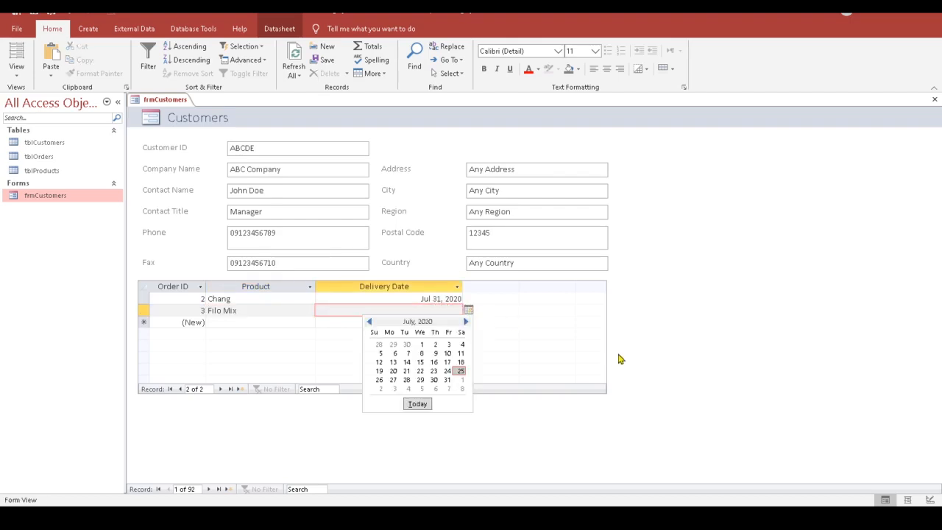
pyautogui.click(463, 387)
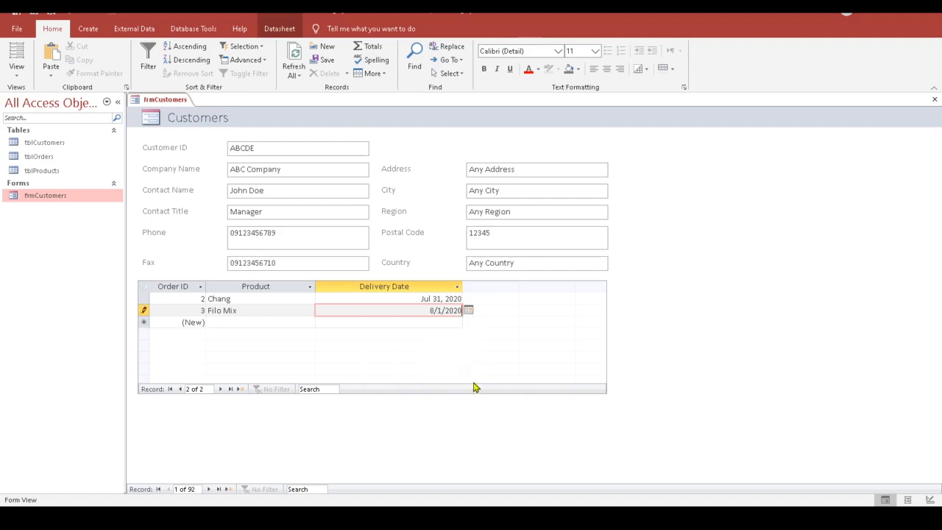
pyautogui.click(414, 321)
pyautogui.moveTo(465, 286); pyautogui.dragTo(412, 286)
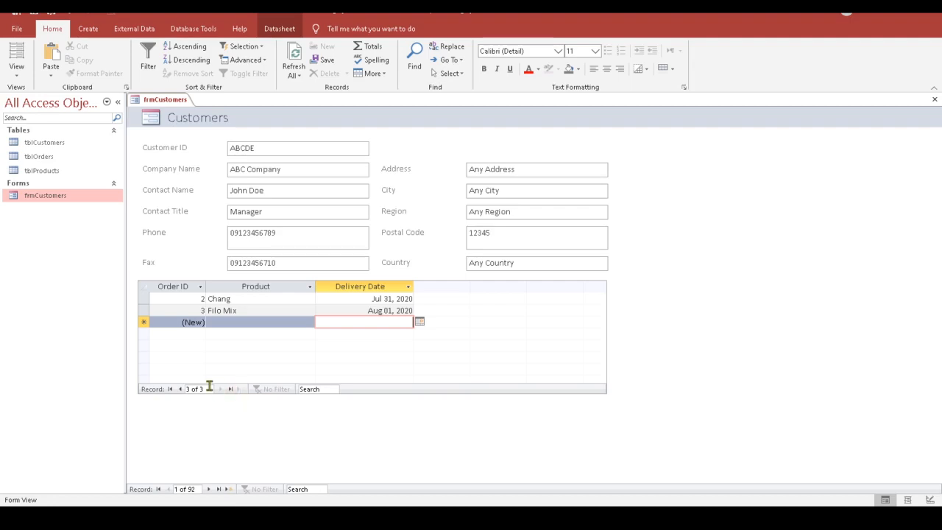
# Step: Start a new blank customer record from the form's navigation bar
pyautogui.click(228, 491)
# Step: Type the new customer's ID into the Customer ID field and move to Company Name
pyautogui.click(258, 152)
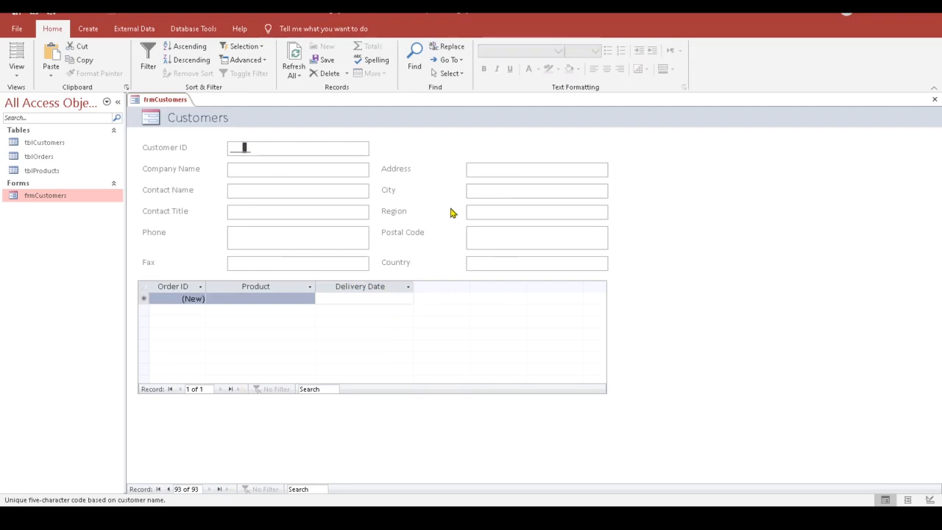
pyautogui.click(235, 148)
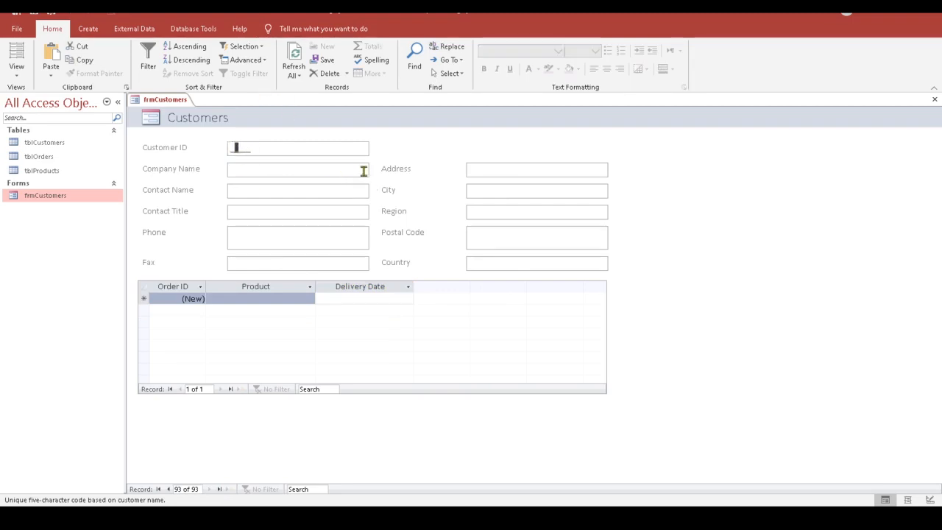
pyautogui.write('XY')
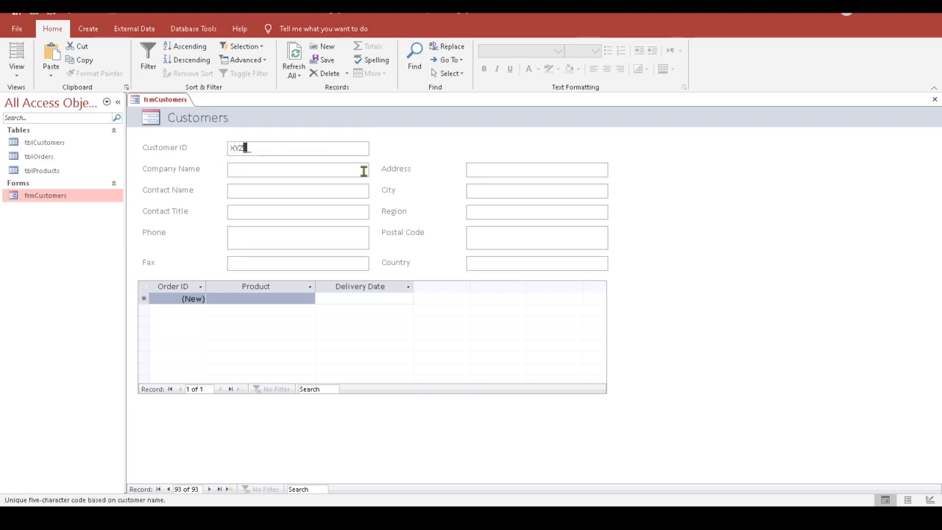
pyautogui.write('ZAB')
pyautogui.click(232, 172)
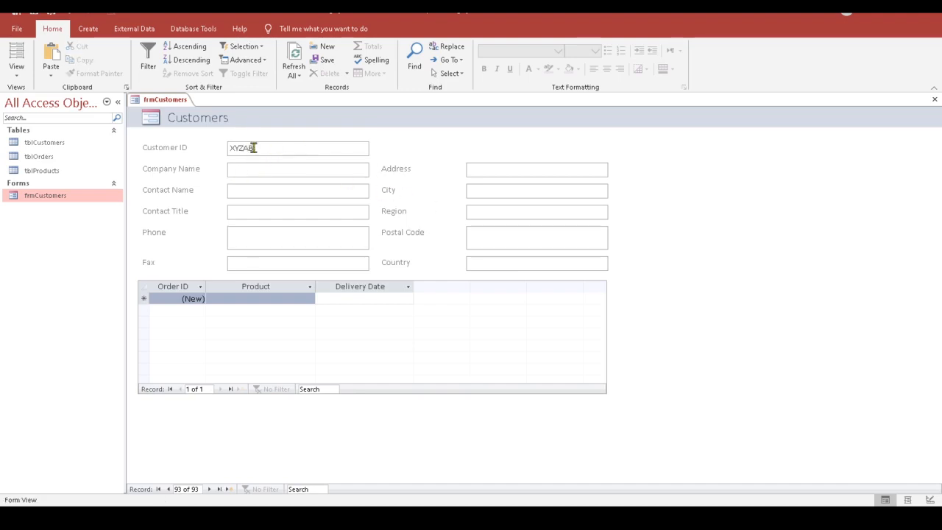
pyautogui.click(196, 147)
pyautogui.click(234, 168)
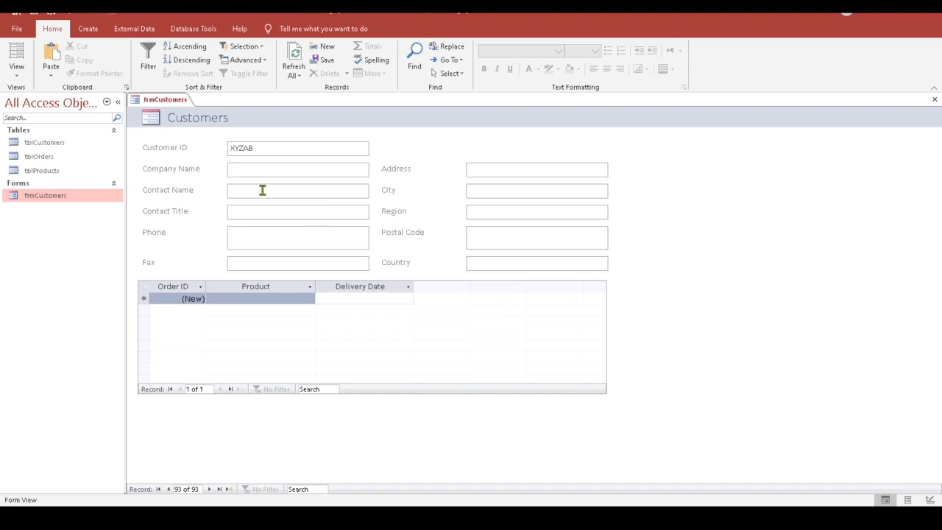
pyautogui.rightClick(53, 145)
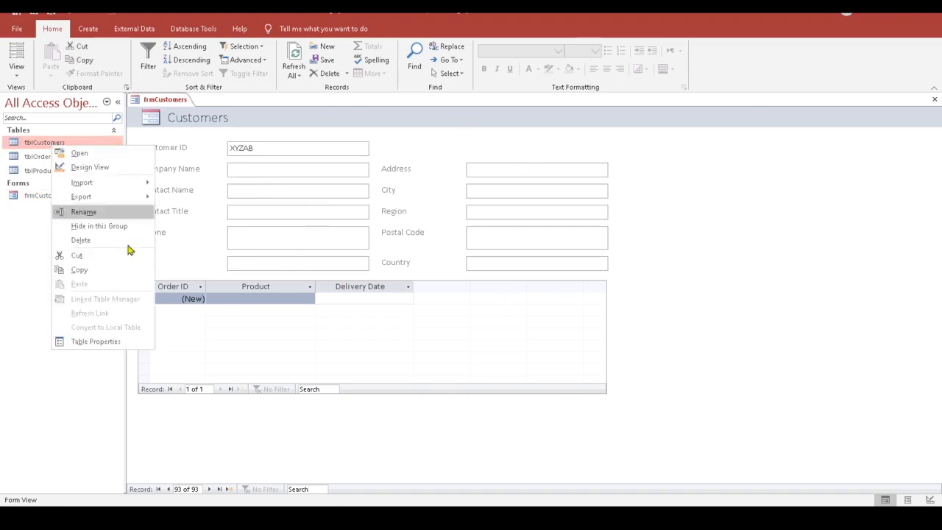
pyautogui.click(93, 167)
pyautogui.click(449, 302)
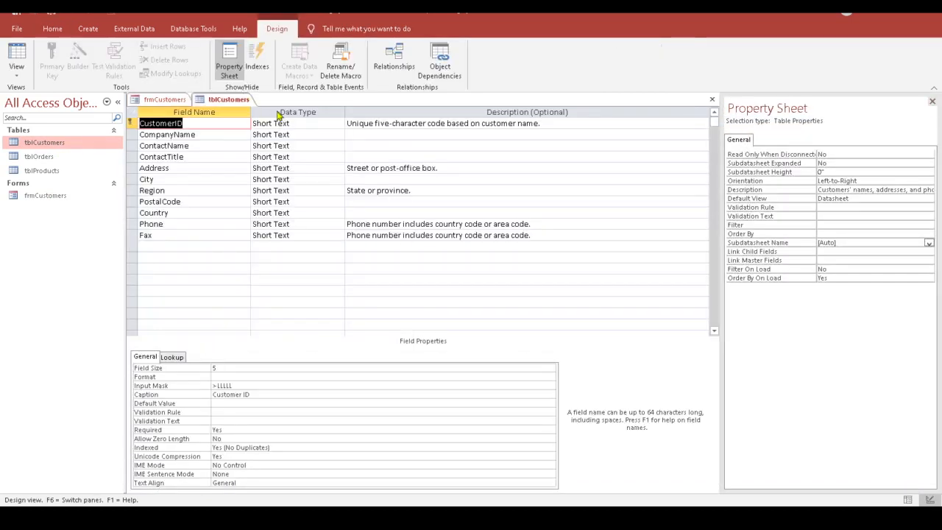
pyautogui.click(932, 102)
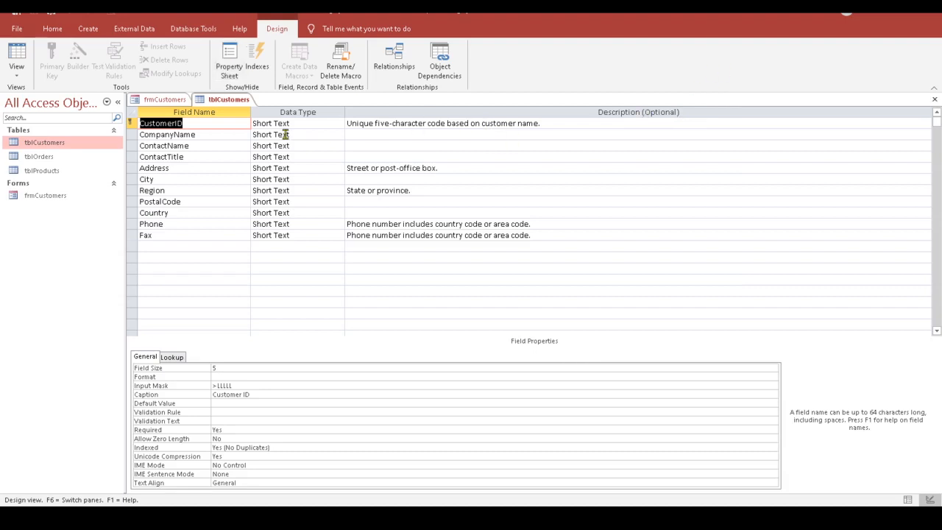
pyautogui.click(934, 99)
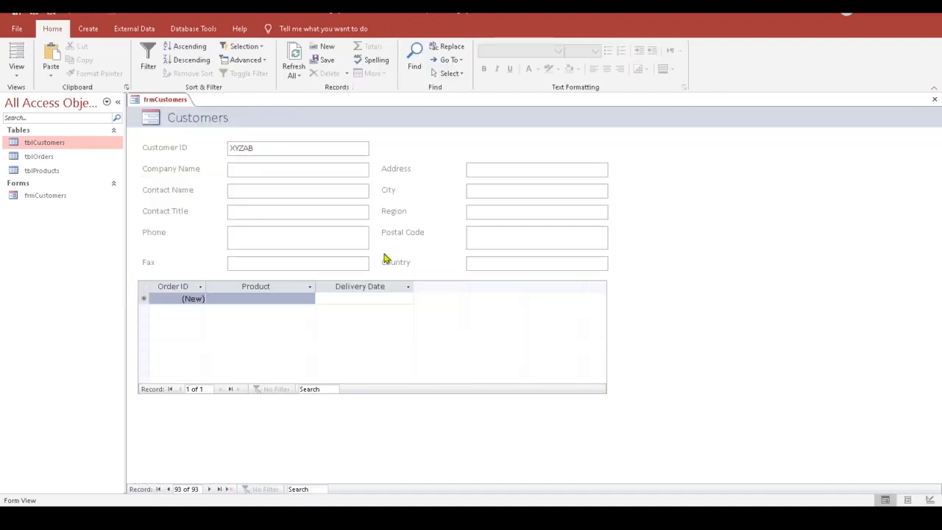
# Step: Replace the Customer ID with a too-short value, triggering the >LLLLL input mask error
pyautogui.moveTo(258, 147); pyautogui.dragTo(195, 142)
pyautogui.write('Z')
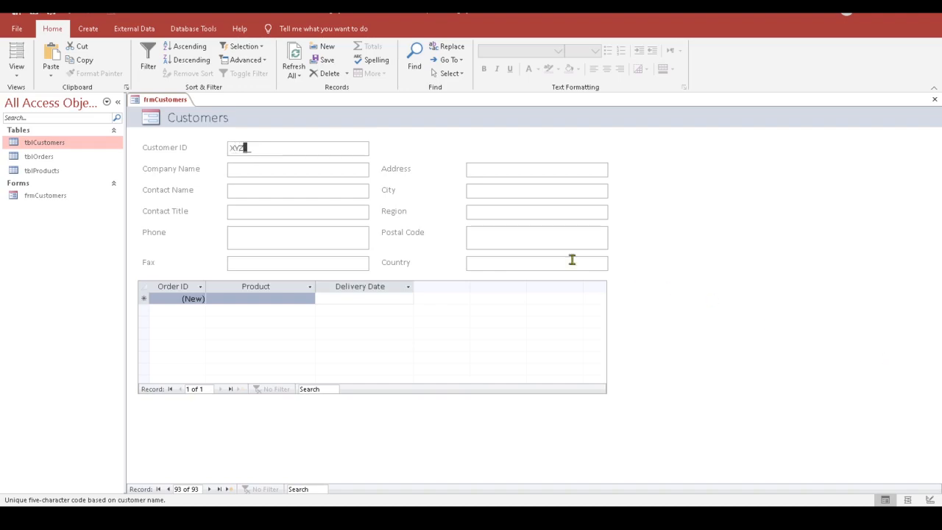
pyautogui.click(239, 171)
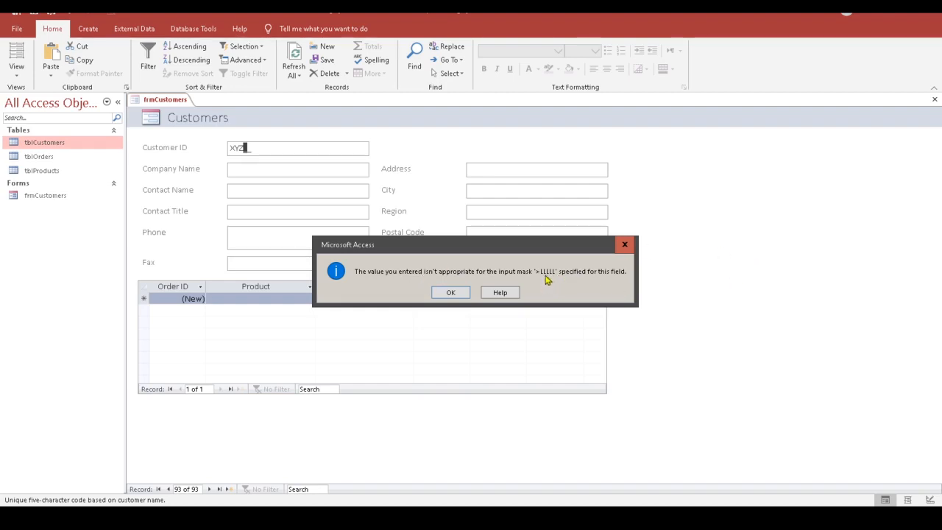
# Step: Close the Customers form without saving layout changes, discarding the invalid new record
pyautogui.click(625, 246)
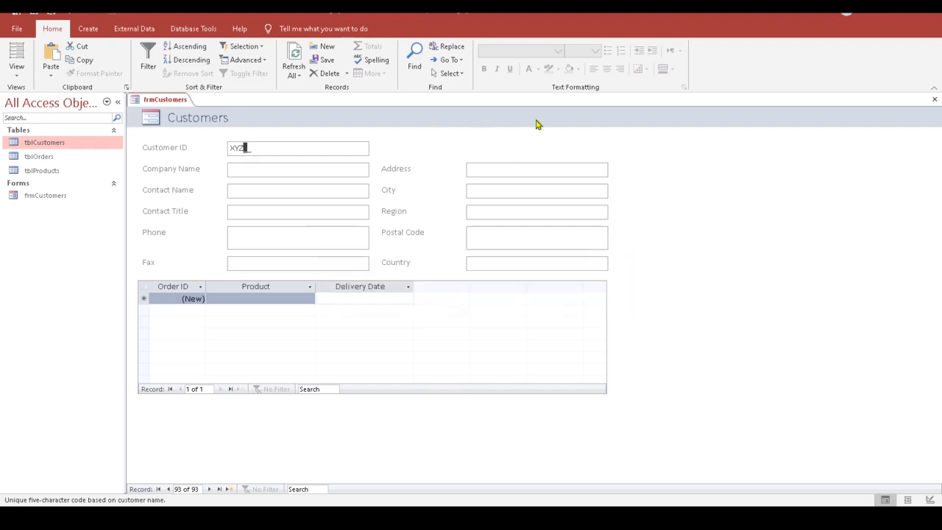
pyautogui.click(935, 101)
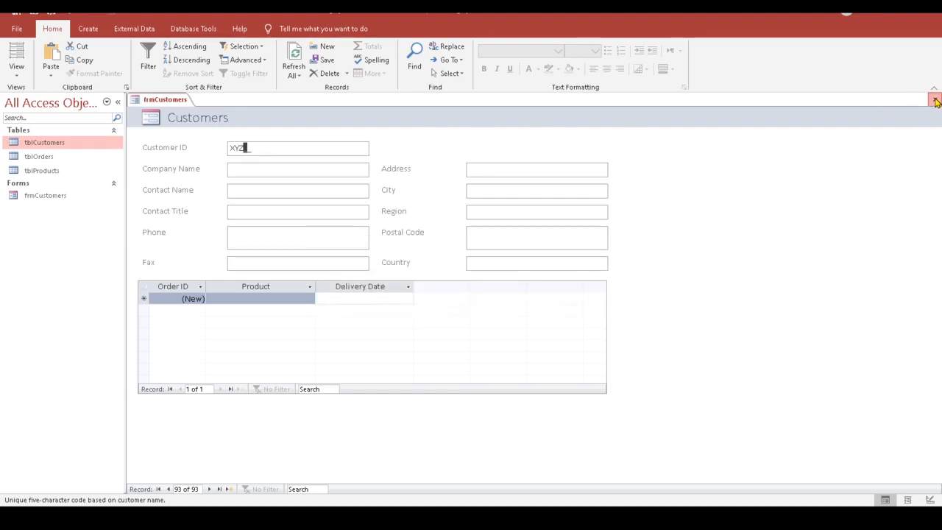
pyautogui.click(475, 294)
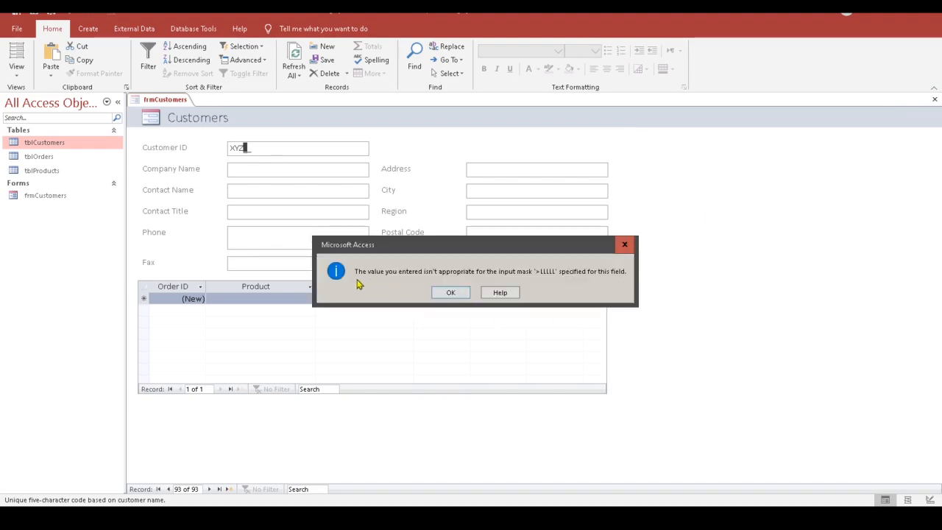
pyautogui.click(453, 293)
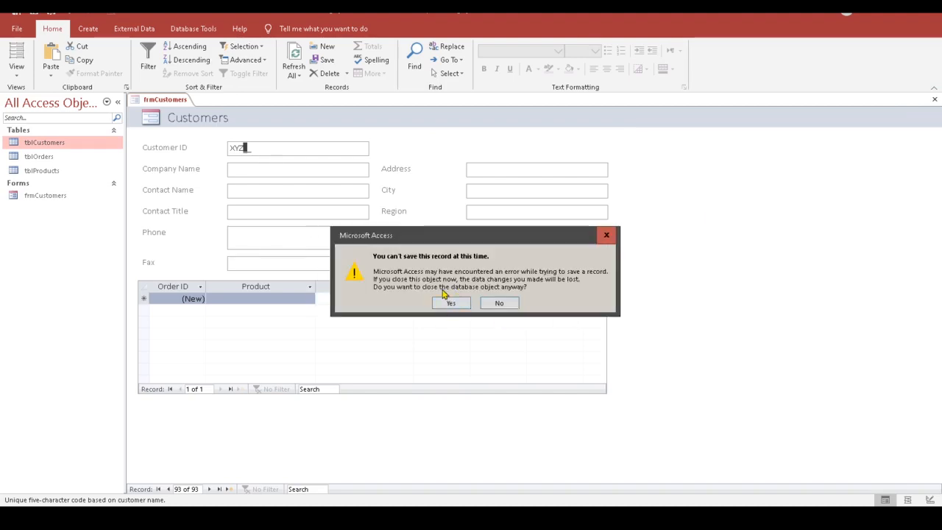
pyautogui.click(461, 302)
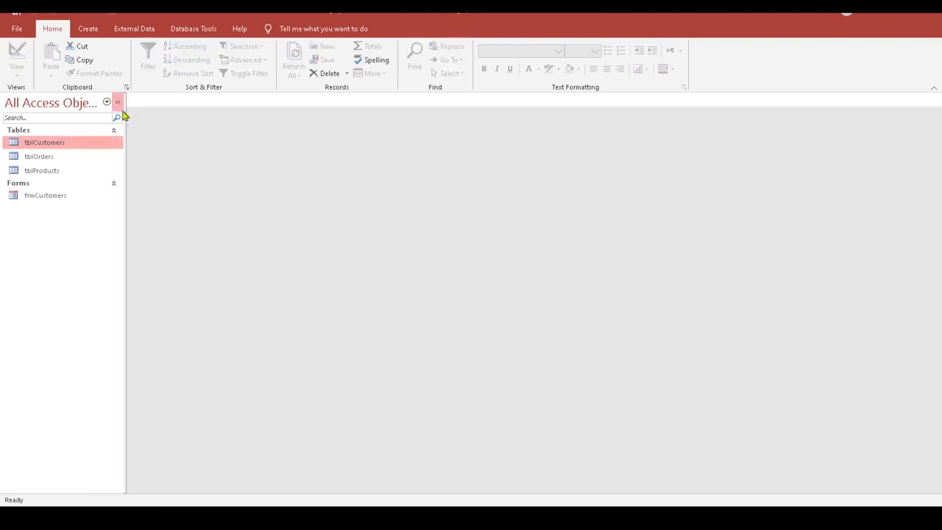
# Step: Inspect the >LLLLL input mask on tblCustomers' CustomerID field in Design View, then close the design
pyautogui.rightClick(89, 144)
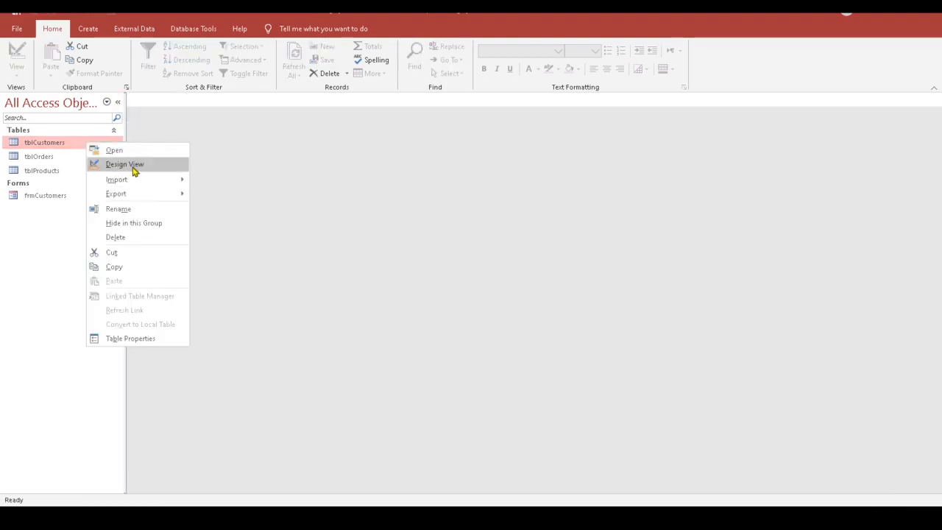
pyautogui.click(125, 164)
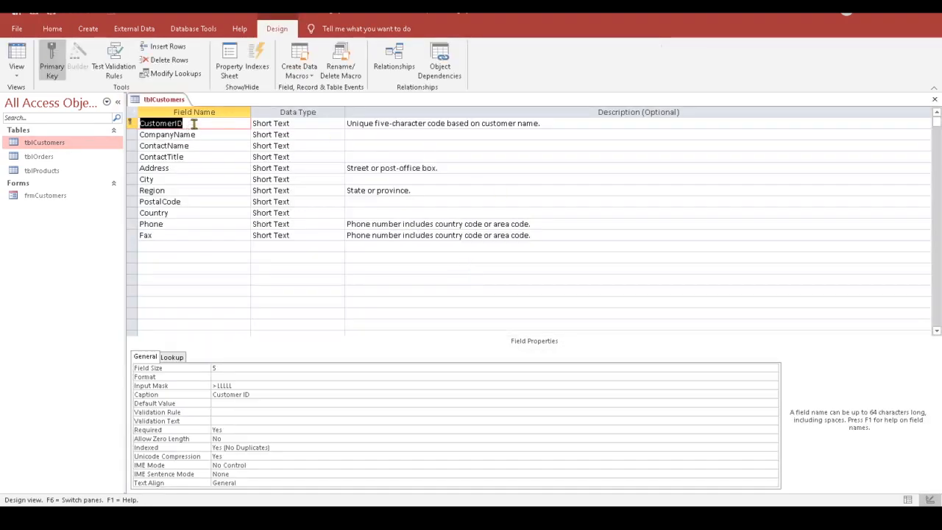
pyautogui.click(194, 124)
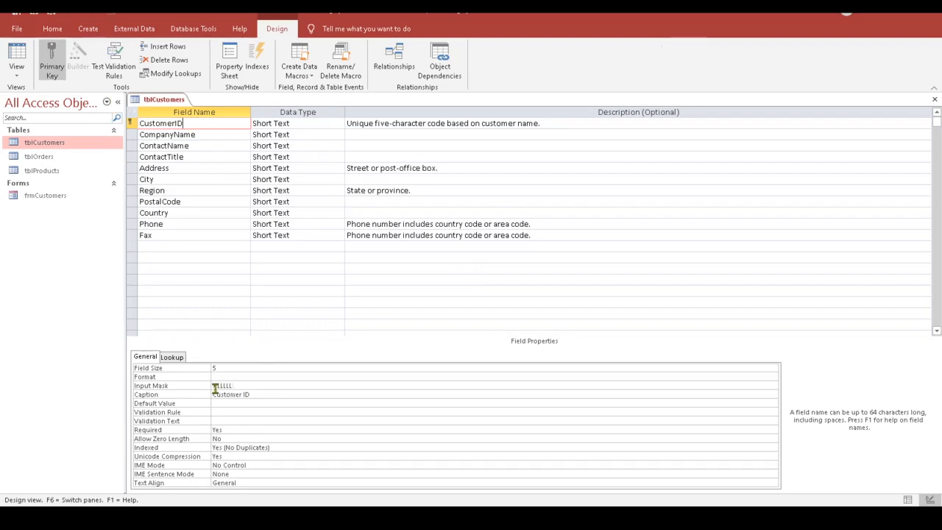
pyautogui.moveTo(243, 386); pyautogui.dragTo(213, 386)
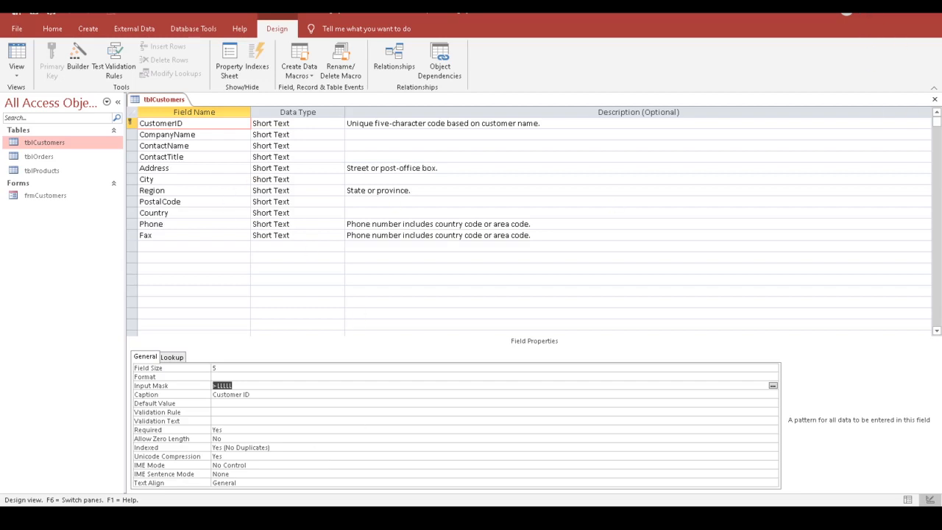
pyautogui.click(935, 101)
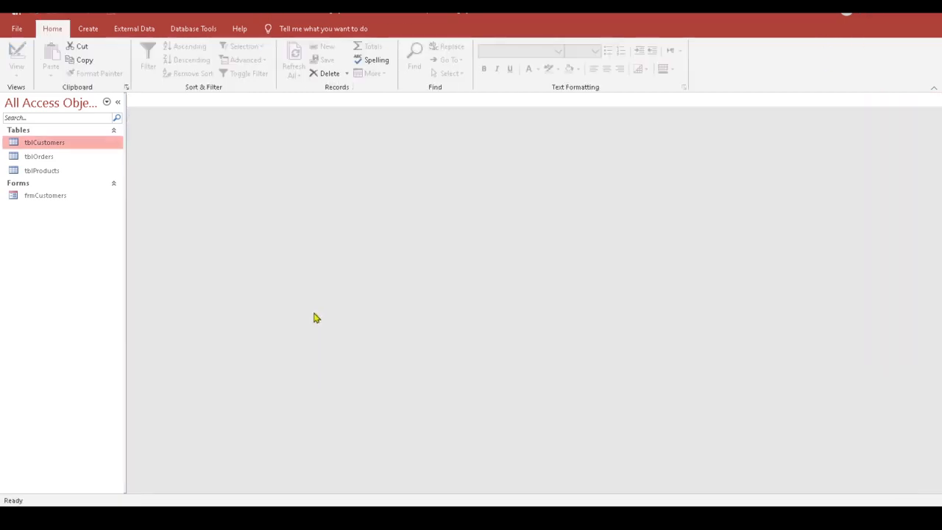
# Step: Open frmCustomers, start a new record, and enter the customer ID and company name XYZ Company
pyautogui.doubleClick(42, 197)
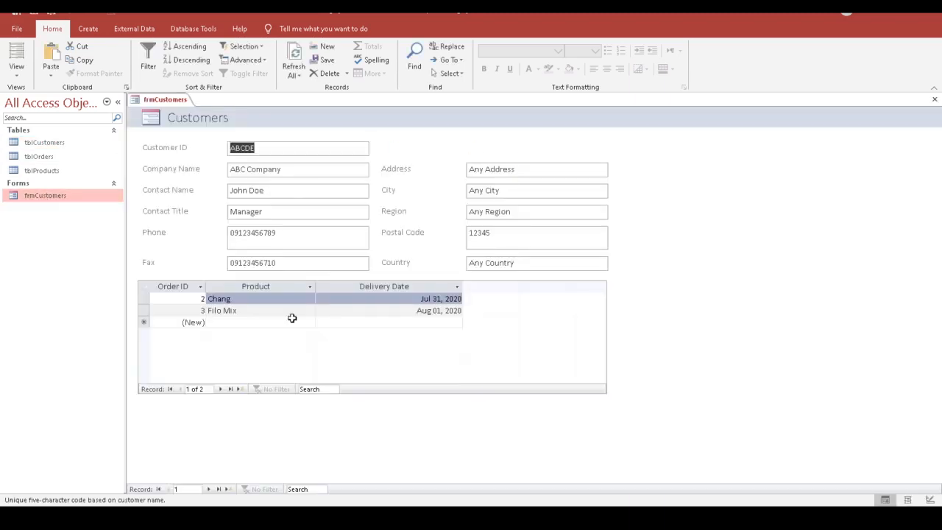
pyautogui.click(228, 488)
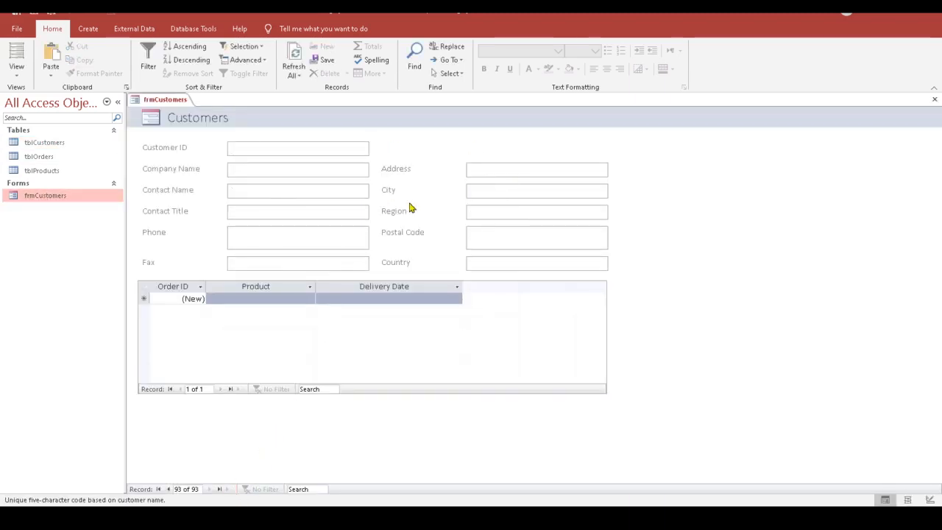
pyautogui.write('XYZ')
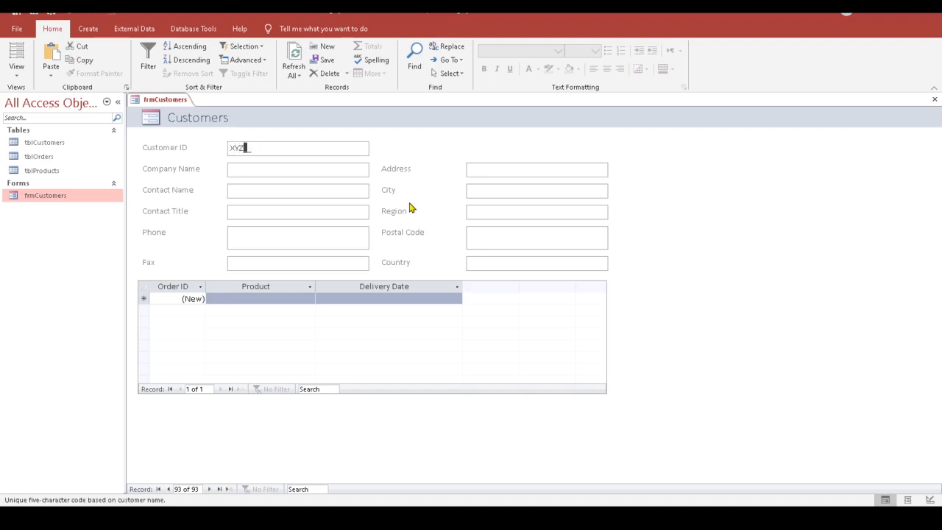
pyautogui.write('AB')
pyautogui.click(242, 168)
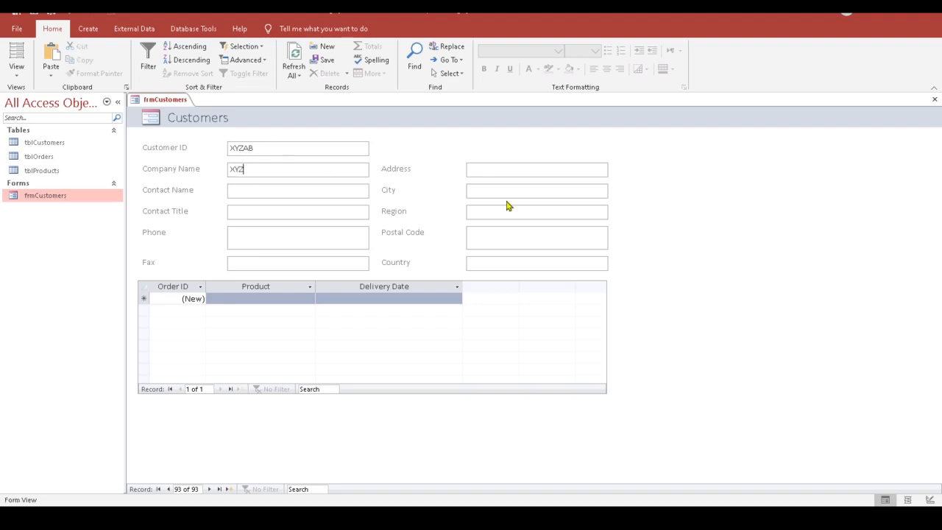
pyautogui.write('XYZ Assoc')
pyautogui.press('BackSpace')
pyautogui.press('BackSpace')
pyautogui.press('BackSpace')
pyautogui.press('BackSpace')
pyautogui.write('mpany')
pyautogui.press('Tab')
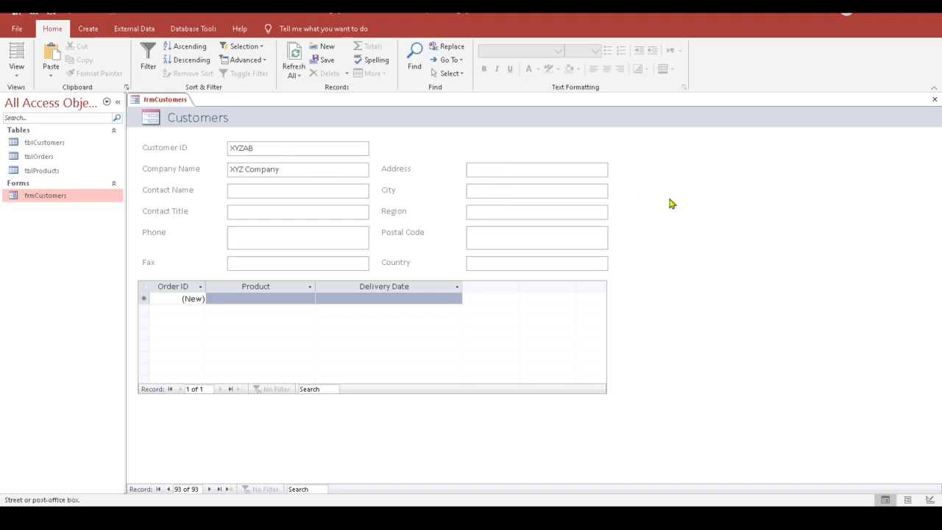
# Step: Fill in the customer's address, contact name, city, contact title Manager and region
pyautogui.write('Any Addre')
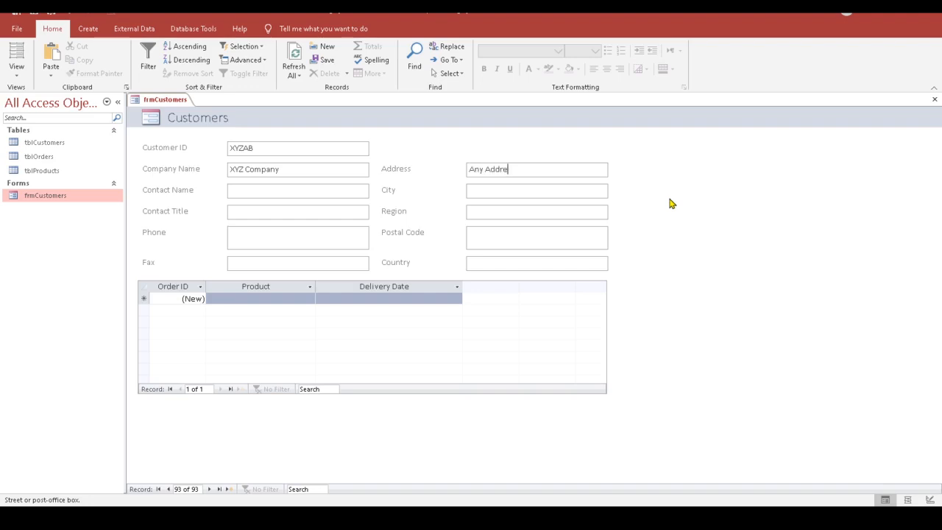
pyautogui.write('ss')
pyautogui.click(295, 194)
pyautogui.write('Mr. J')
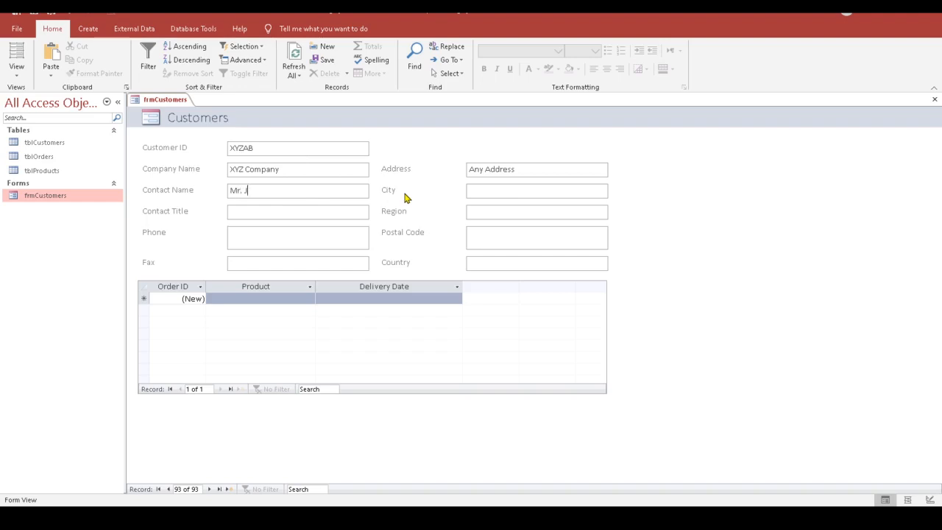
pyautogui.write('ane Doe')
pyautogui.press('Tab')
pyautogui.moveTo(240, 192); pyautogui.dragTo(243, 191)
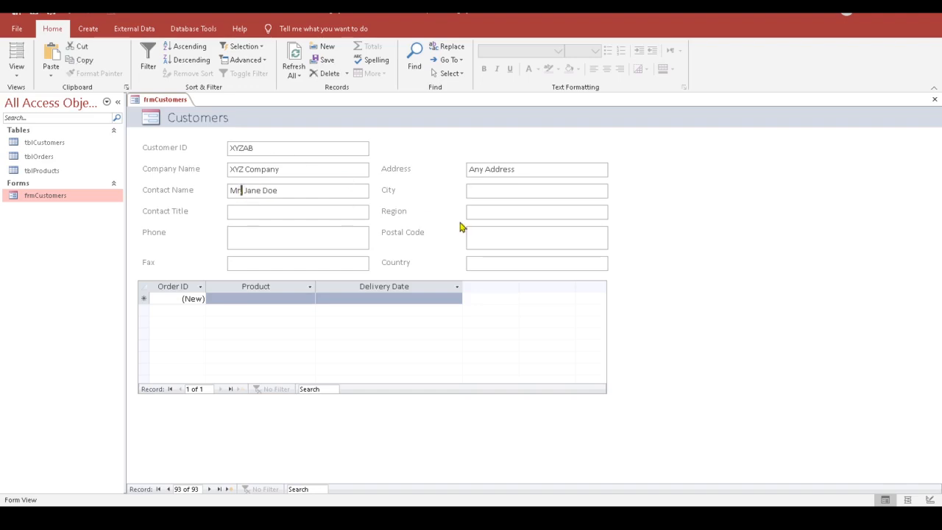
pyautogui.write('s')
pyautogui.click(498, 189)
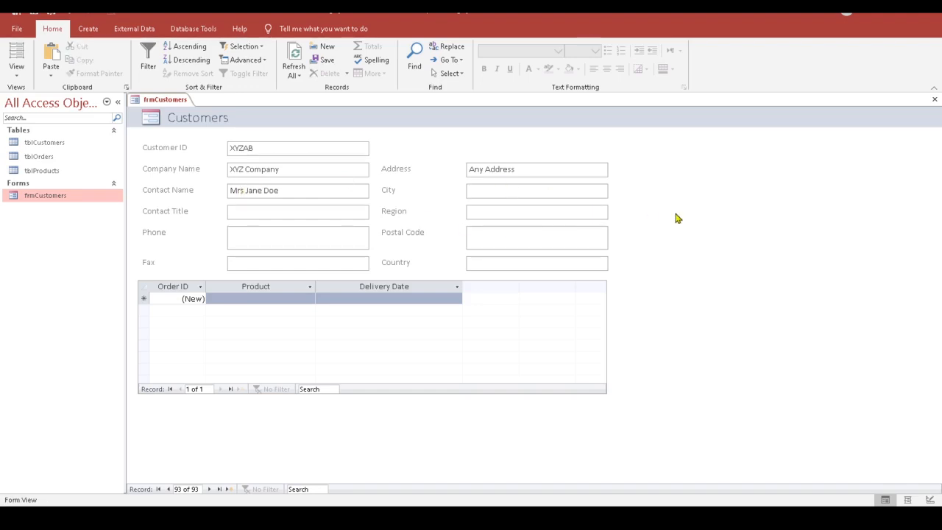
pyautogui.write('Any City')
pyautogui.click(291, 214)
pyautogui.write('Manager')
pyautogui.click(486, 212)
pyautogui.write('Any R')
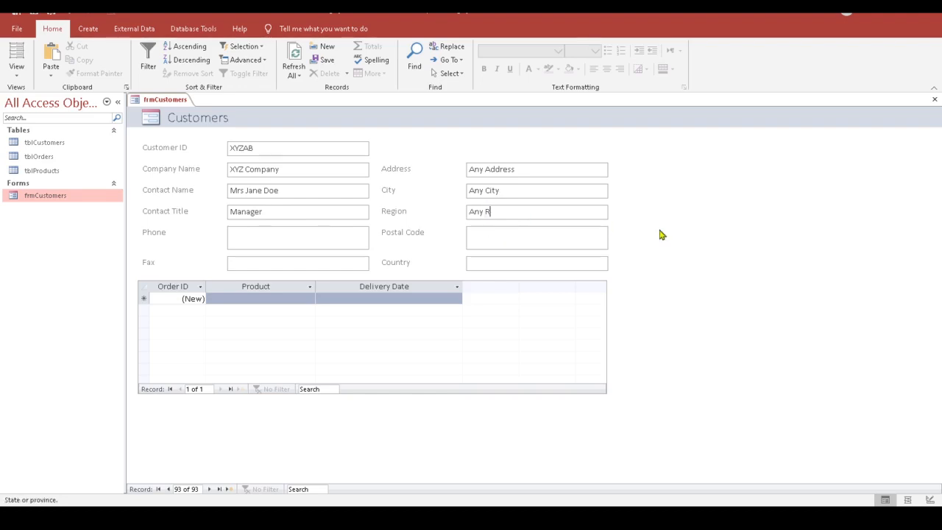
pyautogui.write('egion')
# Step: Enter the customer's phone number, postal code, fax number and country
pyautogui.click(253, 236)
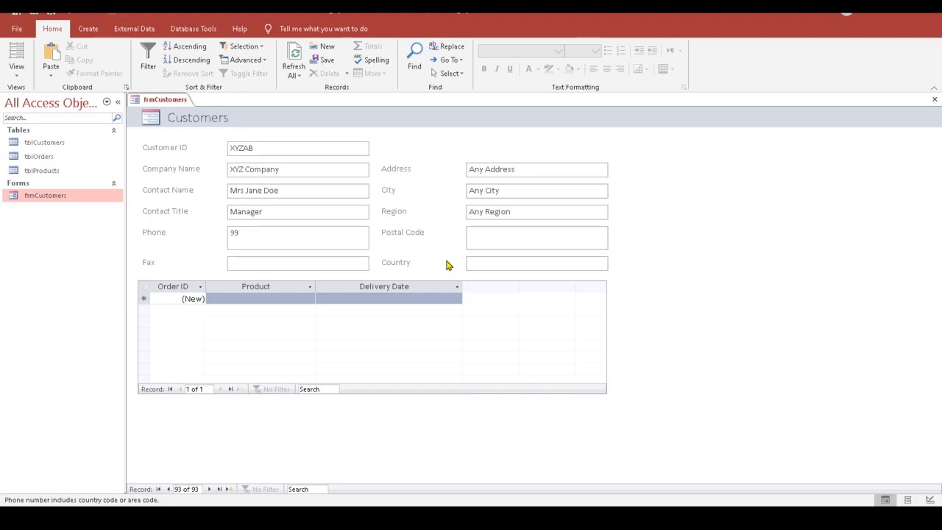
pyautogui.write('991234555')
pyautogui.click(481, 233)
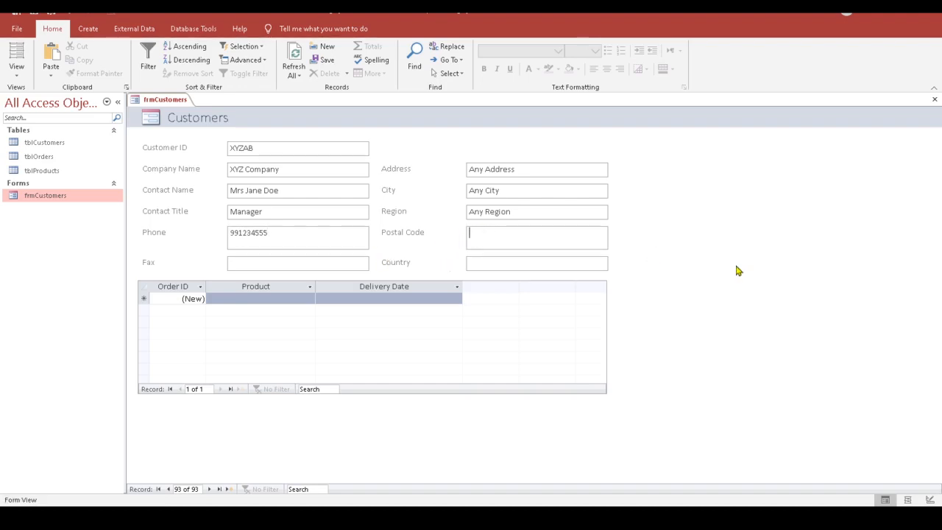
pyautogui.write('1010')
pyautogui.click(277, 267)
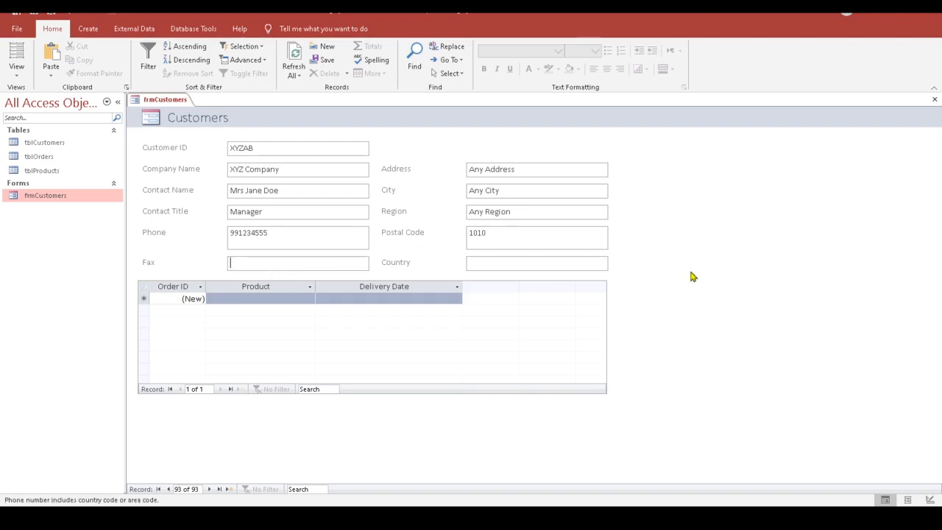
pyautogui.press('Tab')
pyautogui.write('Any count')
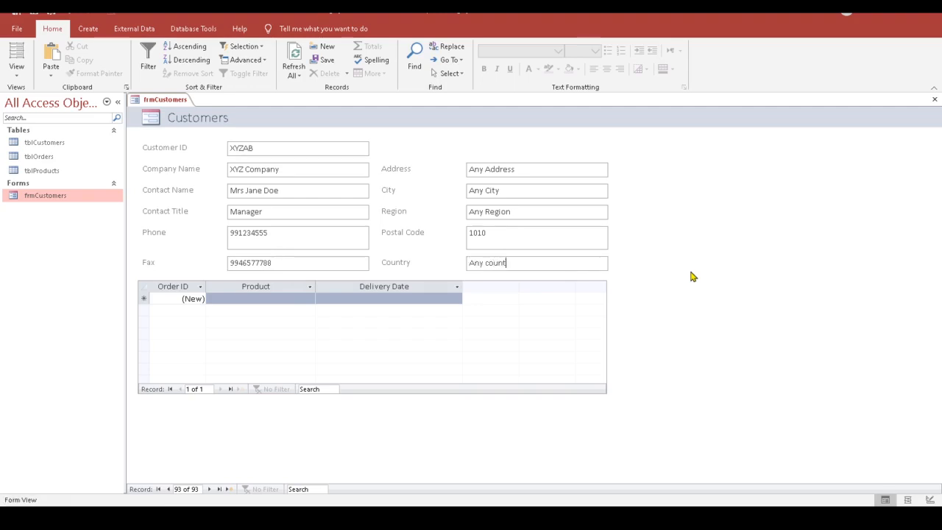
pyautogui.press('BackSpace')
pyautogui.press('BackSpace')
pyautogui.press('BackSpace')
pyautogui.press('BackSpace')
pyautogui.write('ountry')
pyautogui.press('Tab')
pyautogui.press('Tab')
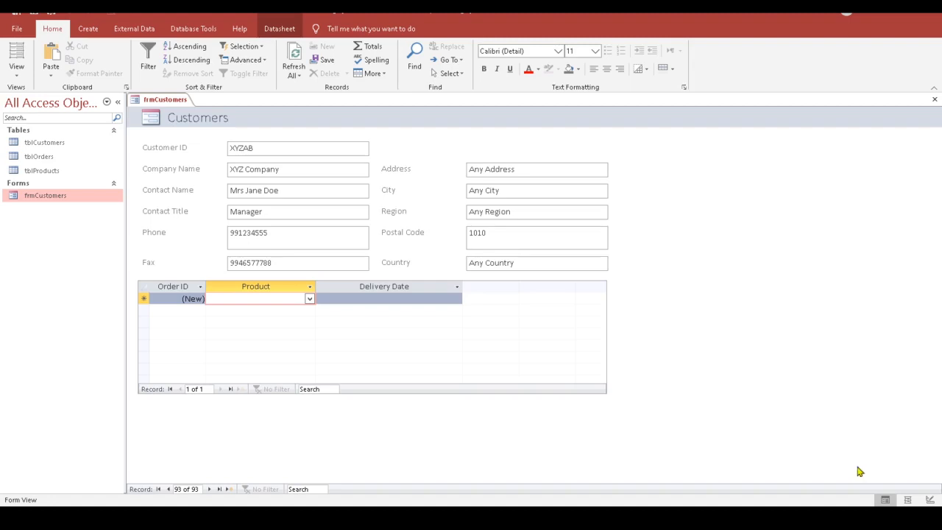
# Step: Choose Steeleye Stout as the product for the new customer's order
pyautogui.click(309, 298)
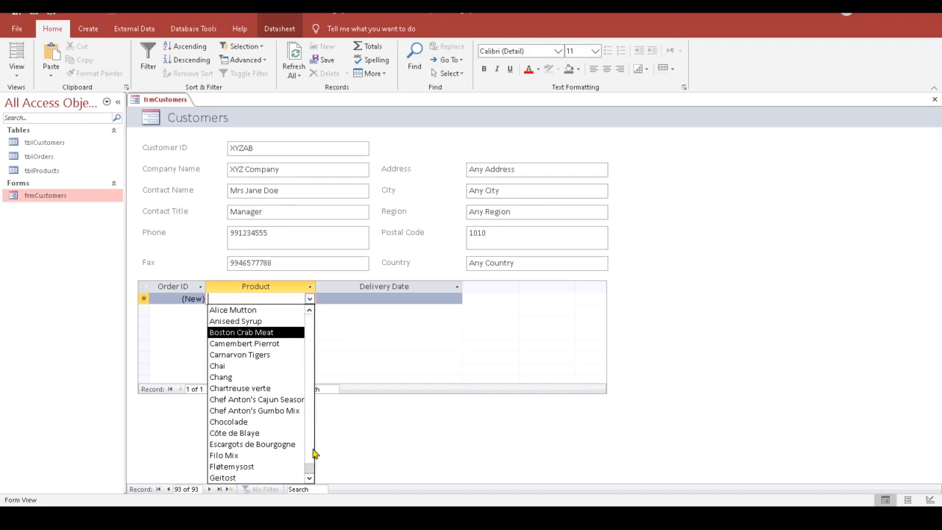
pyautogui.moveTo(313, 451); pyautogui.dragTo(316, 465)
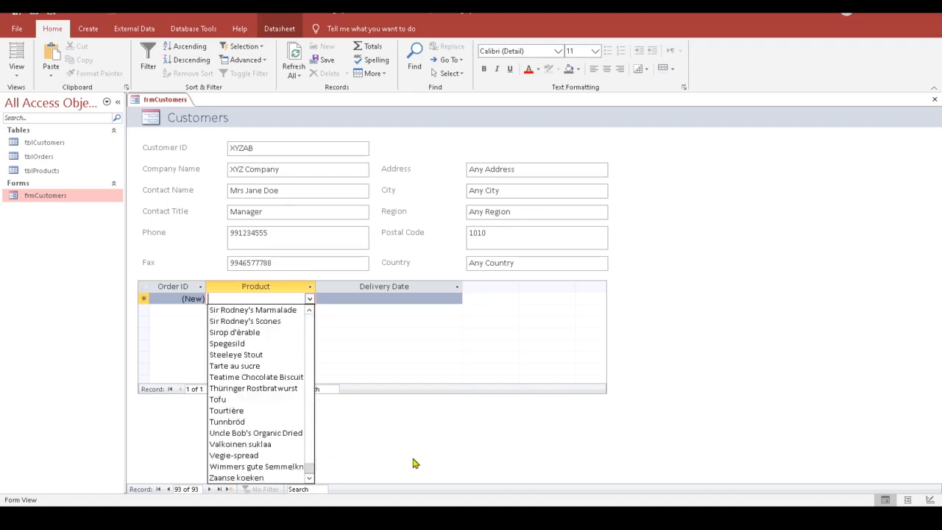
pyautogui.click(246, 356)
# Step: Set the order's delivery date to Aug 08, 2020, then close frmCustomers
pyautogui.click(400, 300)
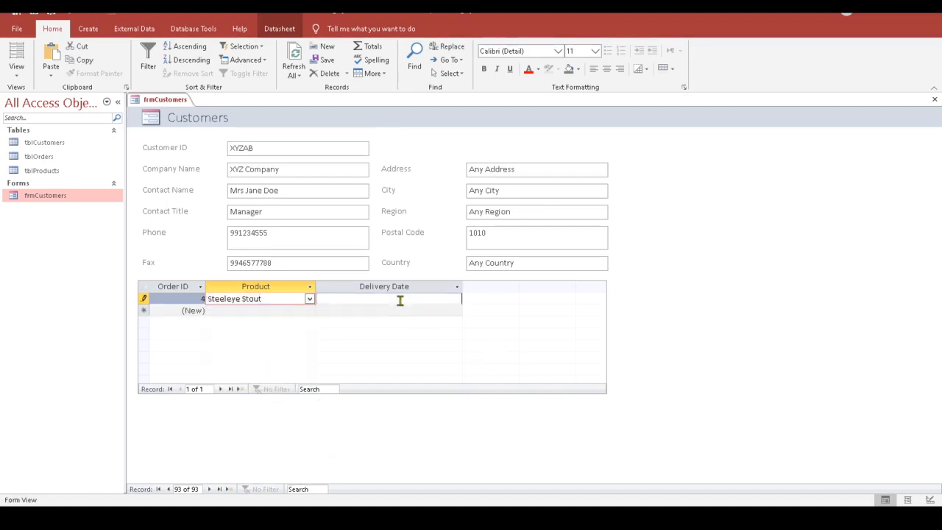
pyautogui.click(468, 297)
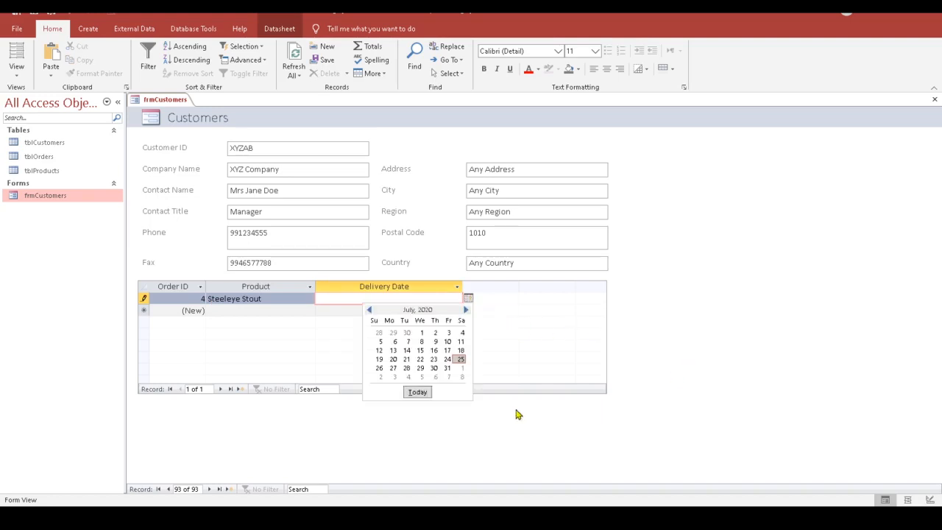
pyautogui.click(461, 376)
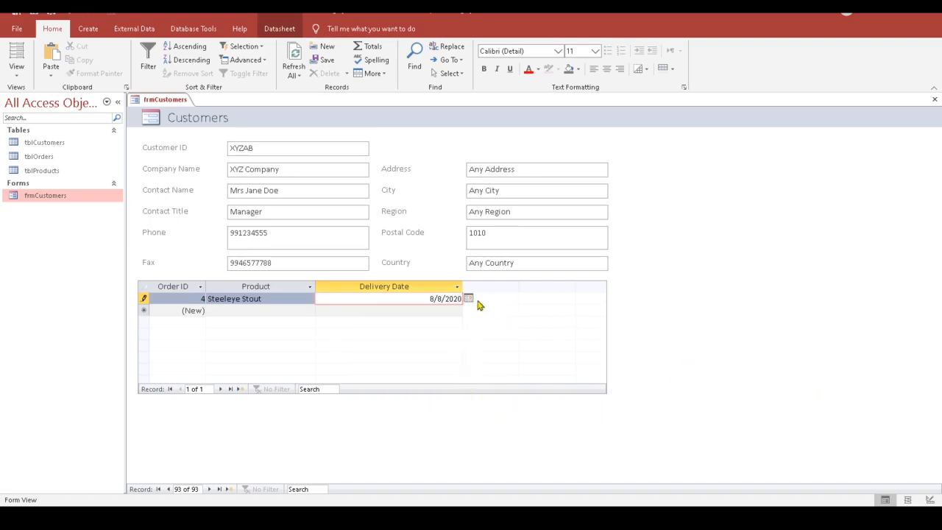
pyautogui.click(416, 312)
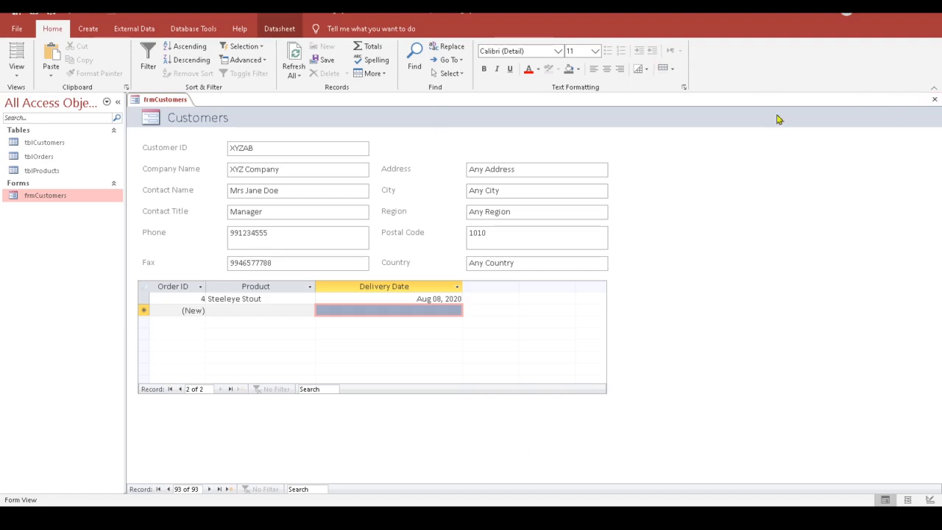
pyautogui.click(934, 99)
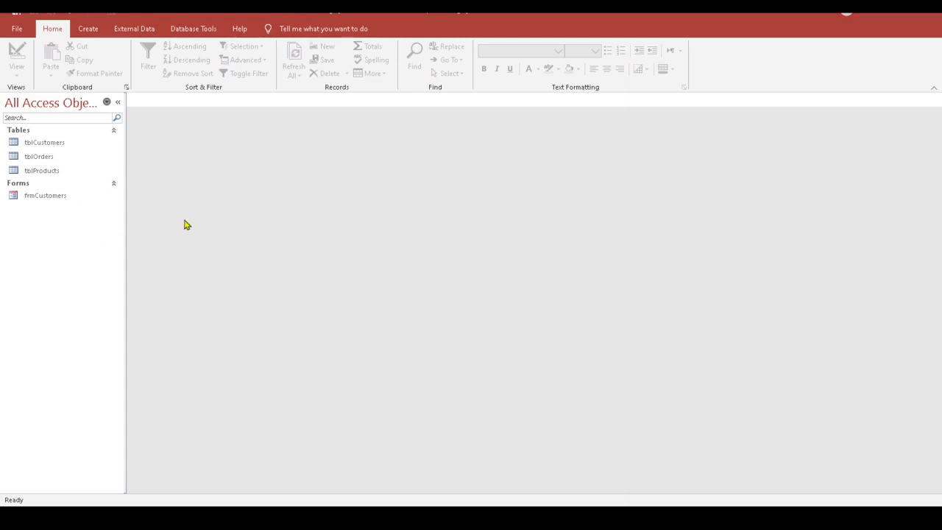
# Step: Show the Create ribbon options for new tables, queries, forms and reports
pyautogui.click(89, 29)
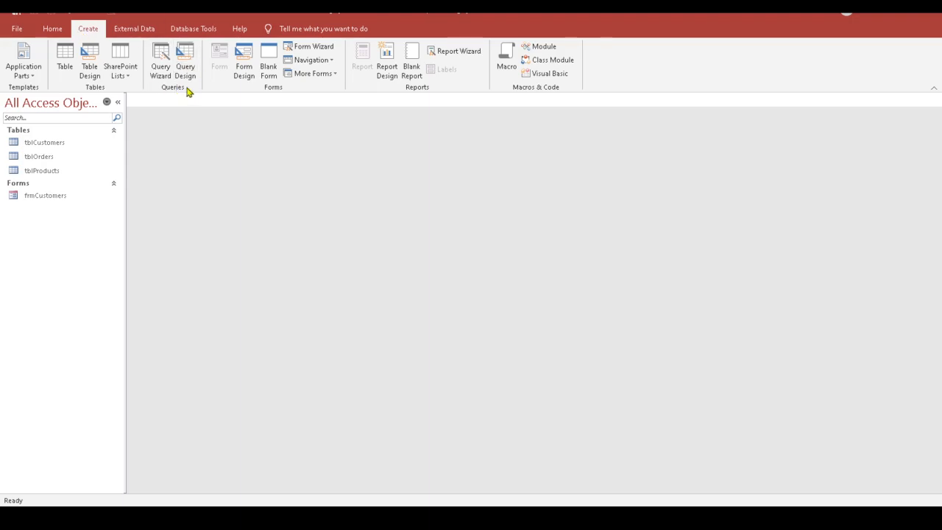
# Step: Start a new query design and add tblCustomers, tblProducts and tblOrders from Show Table
pyautogui.click(189, 77)
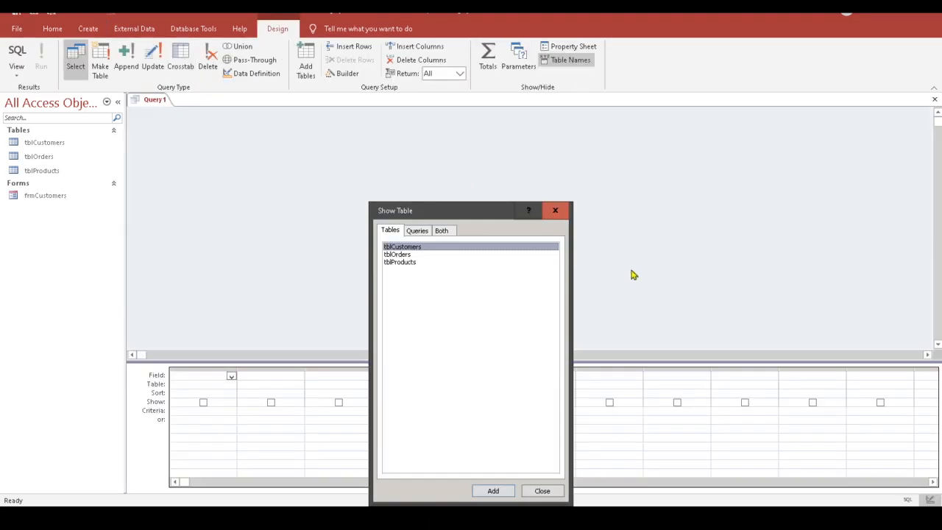
pyautogui.moveTo(479, 208); pyautogui.dragTo(665, 108)
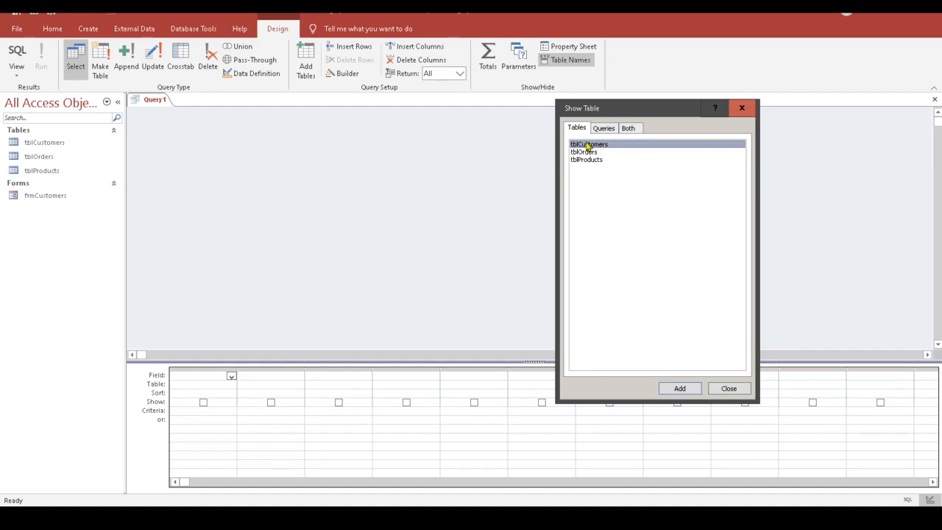
pyautogui.doubleClick(598, 145)
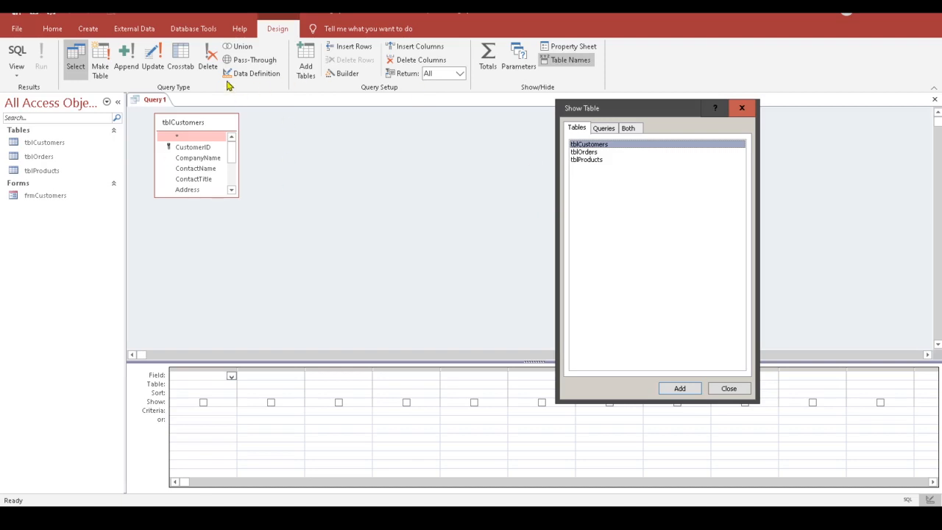
pyautogui.click(593, 160)
pyautogui.click(681, 389)
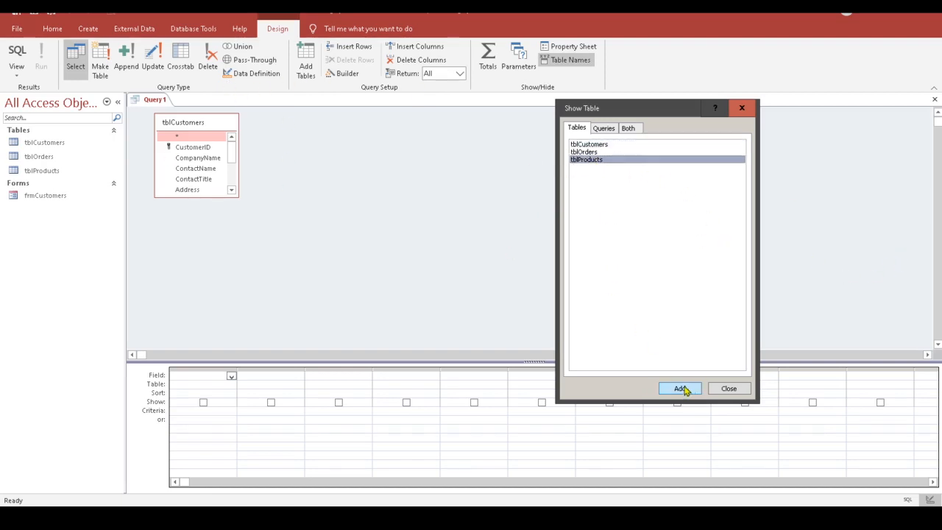
pyautogui.moveTo(306, 122); pyautogui.dragTo(374, 125)
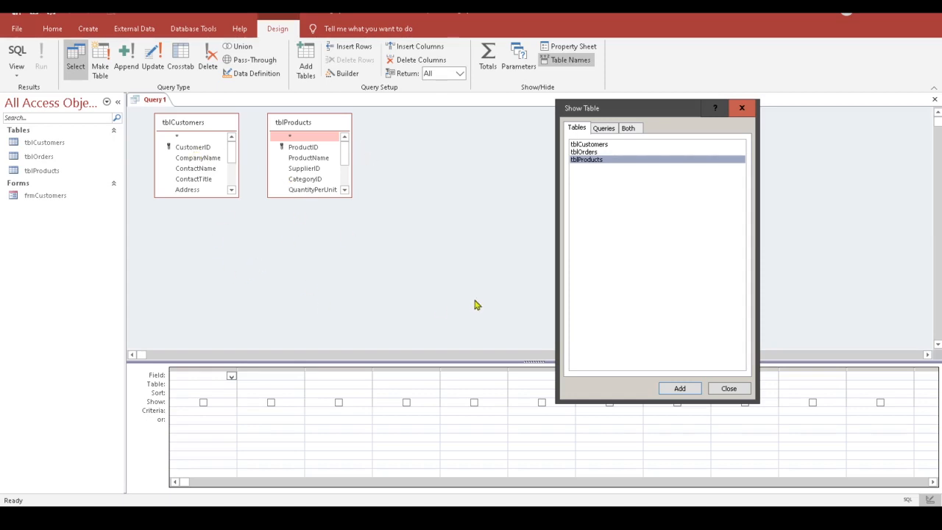
pyautogui.click(582, 153)
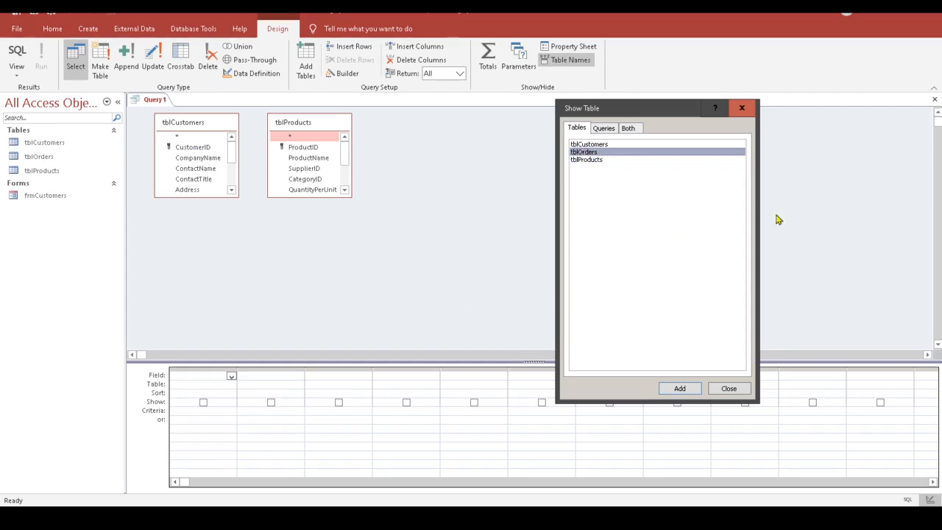
pyautogui.click(679, 388)
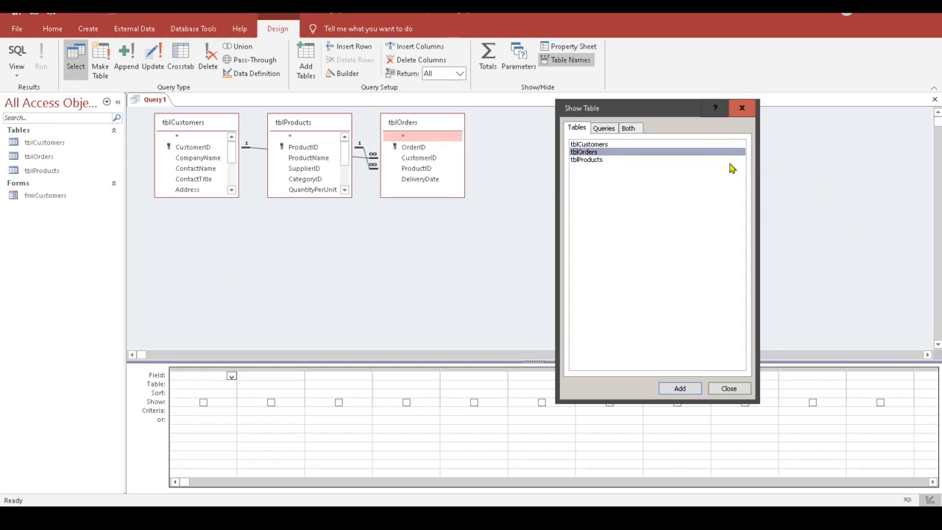
pyautogui.moveTo(701, 119); pyautogui.dragTo(788, 116)
pyautogui.click(823, 387)
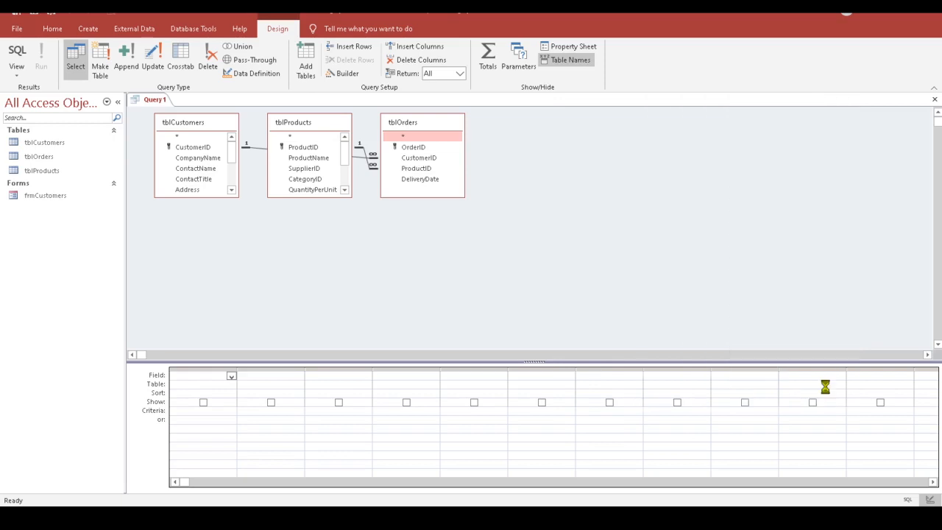
# Step: Move tblProducts right and place tblOrders lower, between tblCustomers and tblProducts
pyautogui.moveTo(406, 126); pyautogui.dragTo(250, 224)
pyautogui.moveTo(312, 122); pyautogui.dragTo(444, 129)
pyautogui.moveTo(290, 219); pyautogui.dragTo(343, 208)
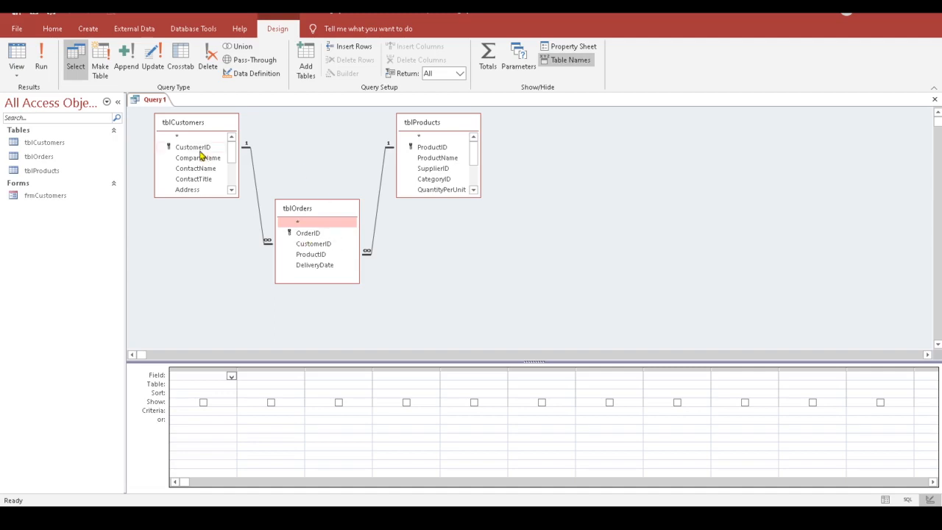
# Step: Add CompanyName, Address, PostalCode and ProductName to the grid and run the query
pyautogui.doubleClick(196, 158)
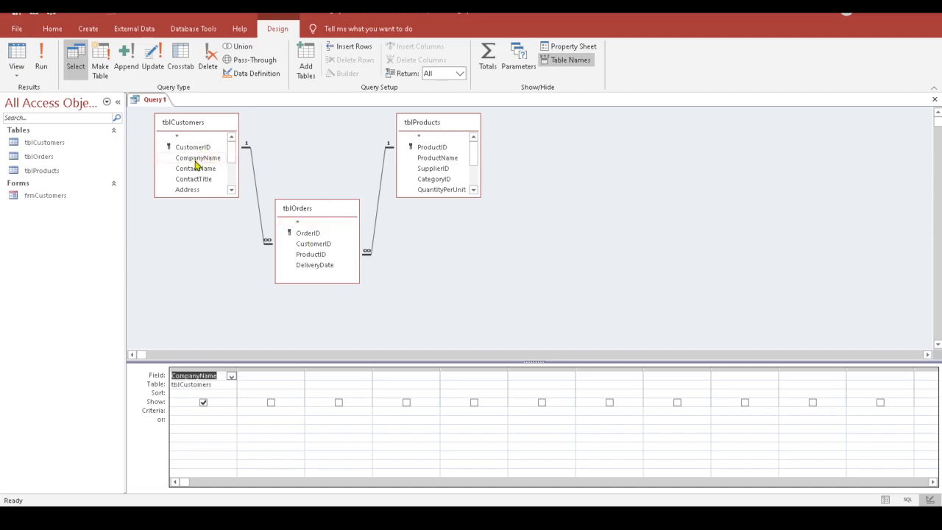
pyautogui.moveTo(238, 154); pyautogui.dragTo(233, 172)
pyautogui.doubleClick(188, 151)
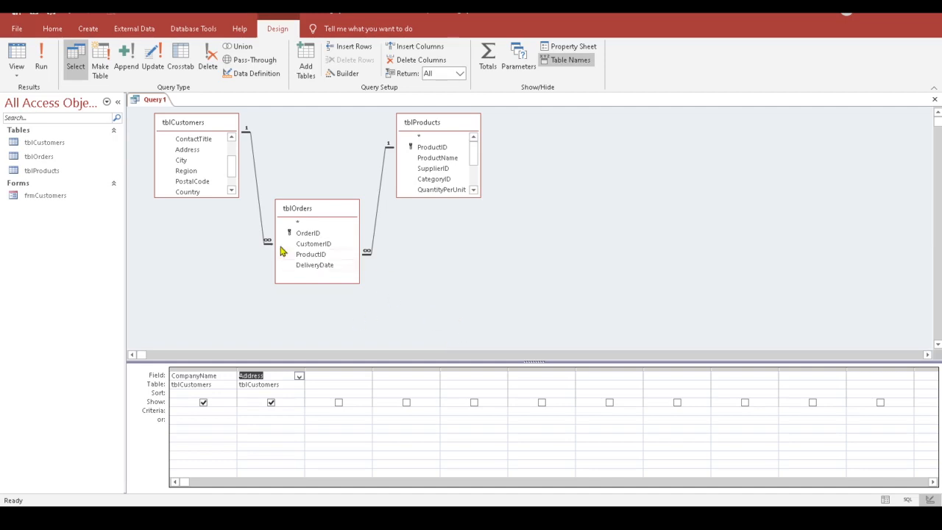
pyautogui.moveTo(198, 181); pyautogui.dragTo(350, 375)
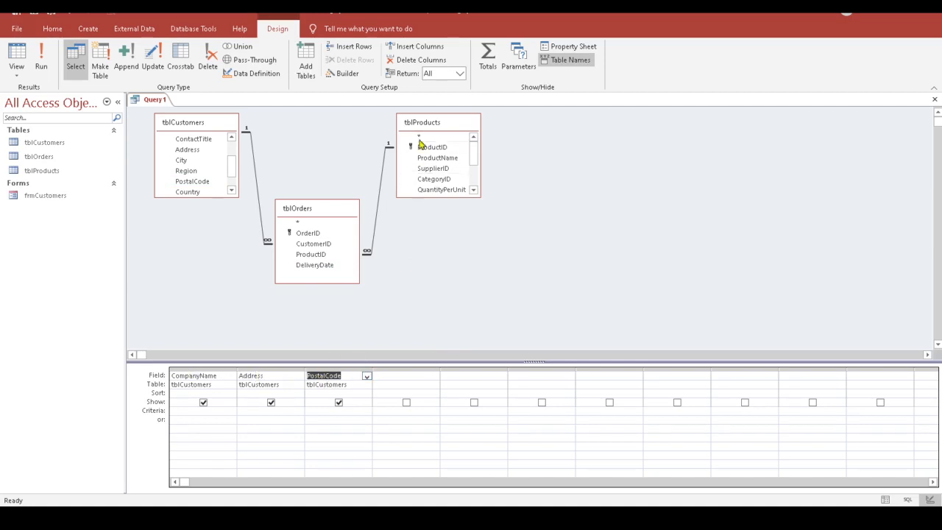
pyautogui.moveTo(440, 163); pyautogui.dragTo(401, 376)
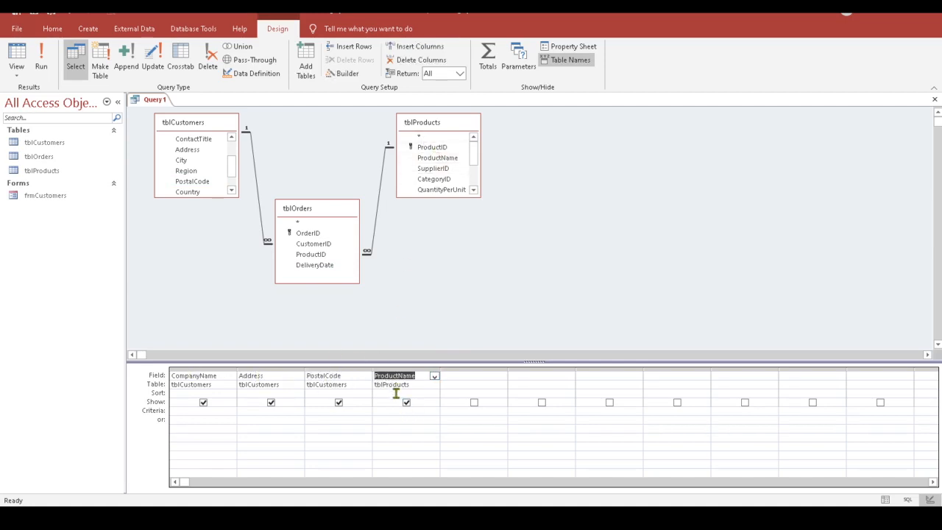
pyautogui.click(47, 66)
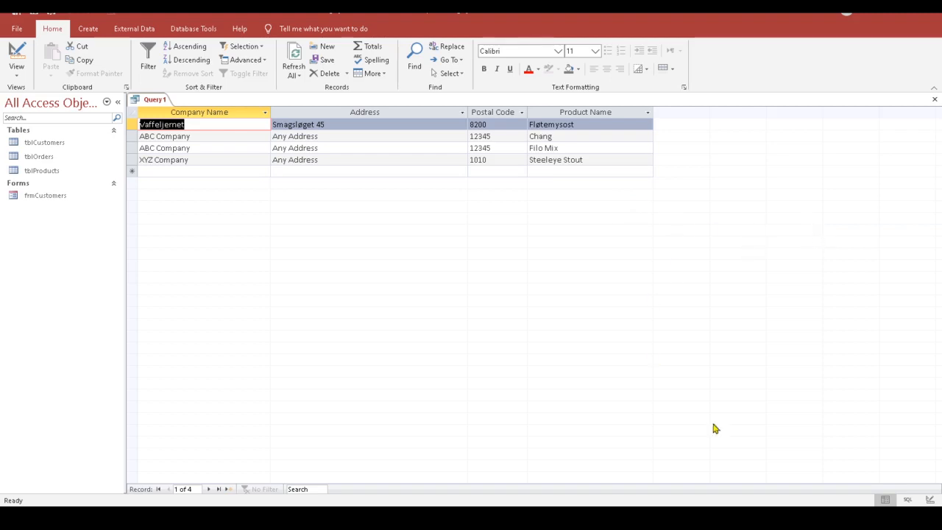
# Step: Open the tblOrders table briefly, then close it again
pyautogui.doubleClick(58, 156)
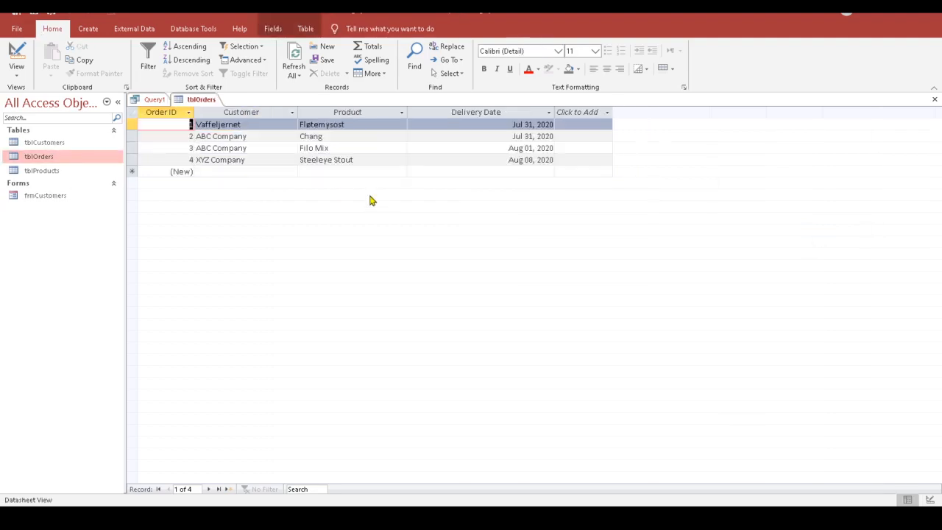
pyautogui.click(200, 101)
pyautogui.click(934, 100)
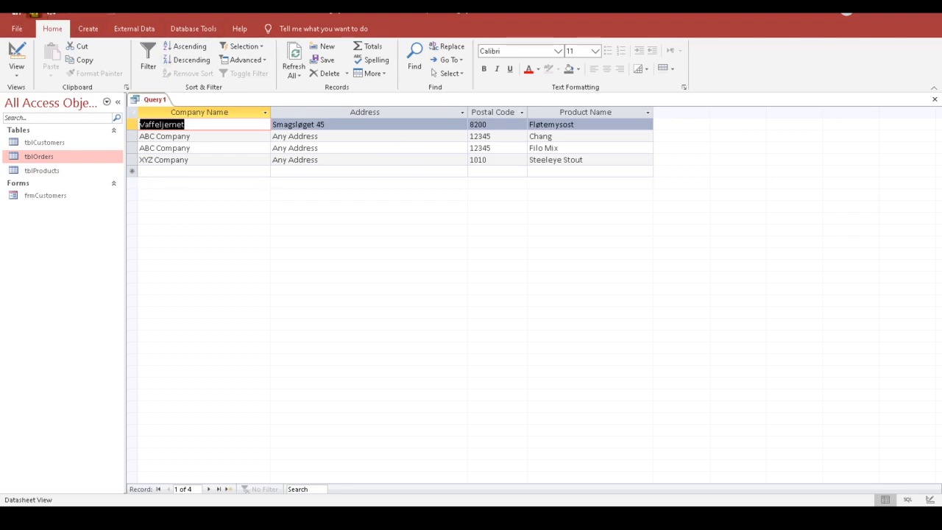
# Step: Save the query under the name qryPostalCode
pyautogui.click(34, 13)
pyautogui.write('qryZ')
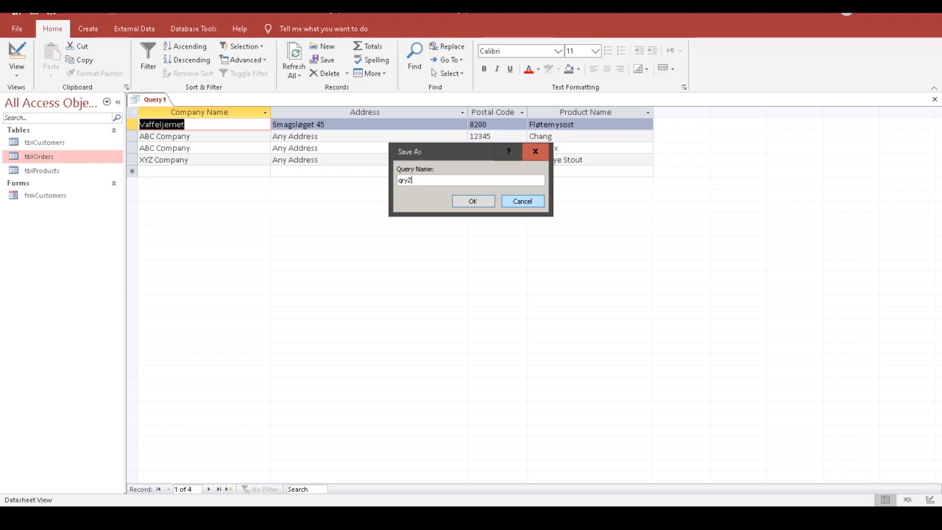
pyautogui.write('Code')
pyautogui.click(471, 201)
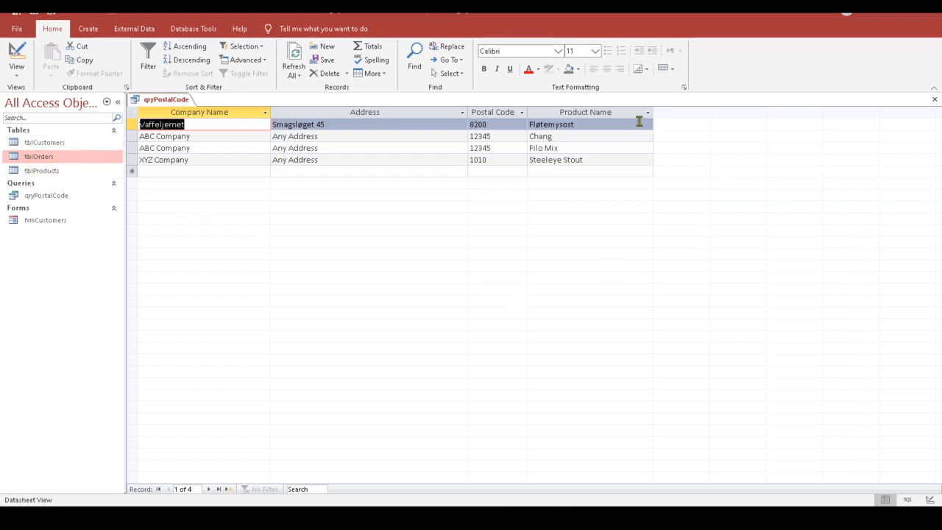
# Step: Close qryPostalCode and bring the Excel orders workbook to the front
pyautogui.click(934, 99)
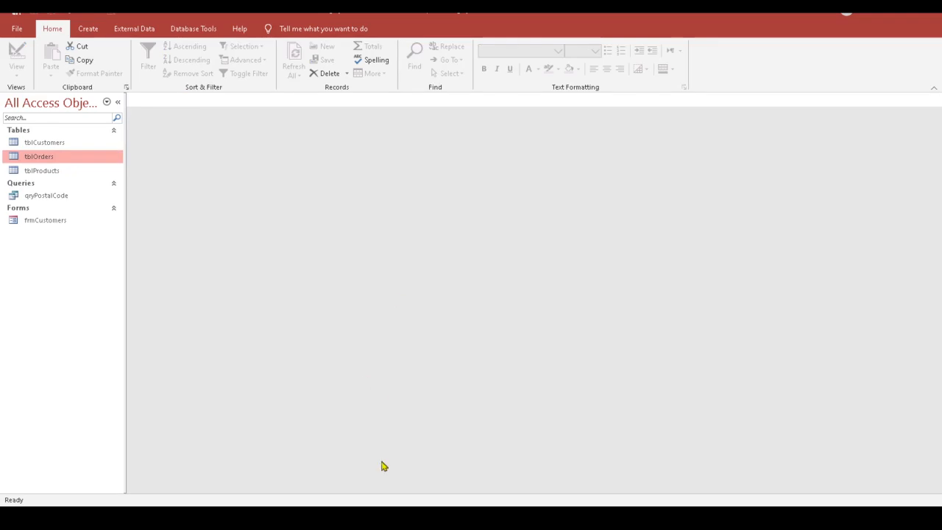
pyautogui.moveTo(370, 518)
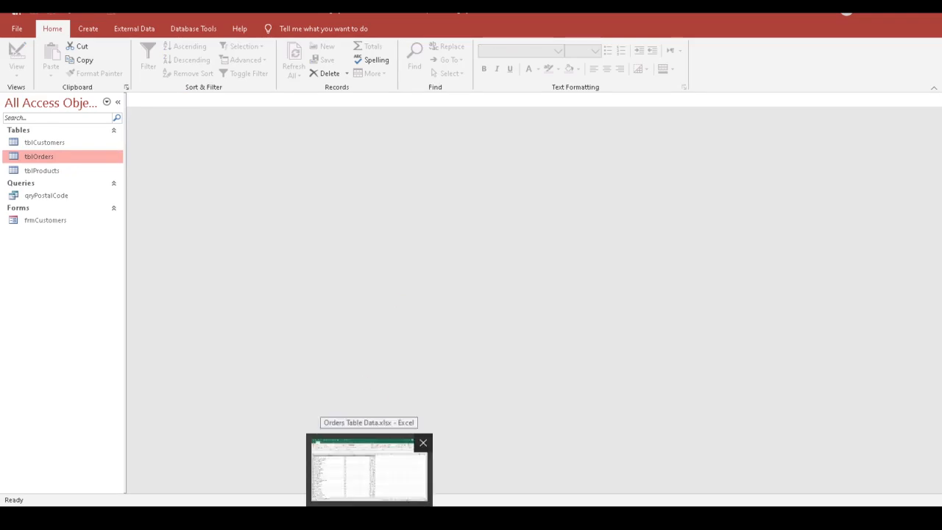
pyautogui.click(368, 471)
# Step: On Sheet1 (2), trial-select the order data from A2 through C16
pyautogui.click(380, 243)
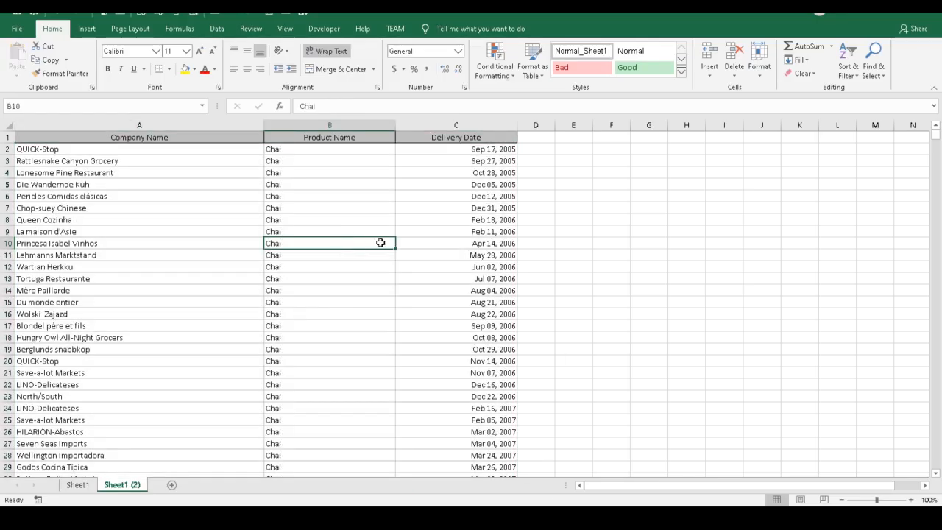
pyautogui.click(76, 485)
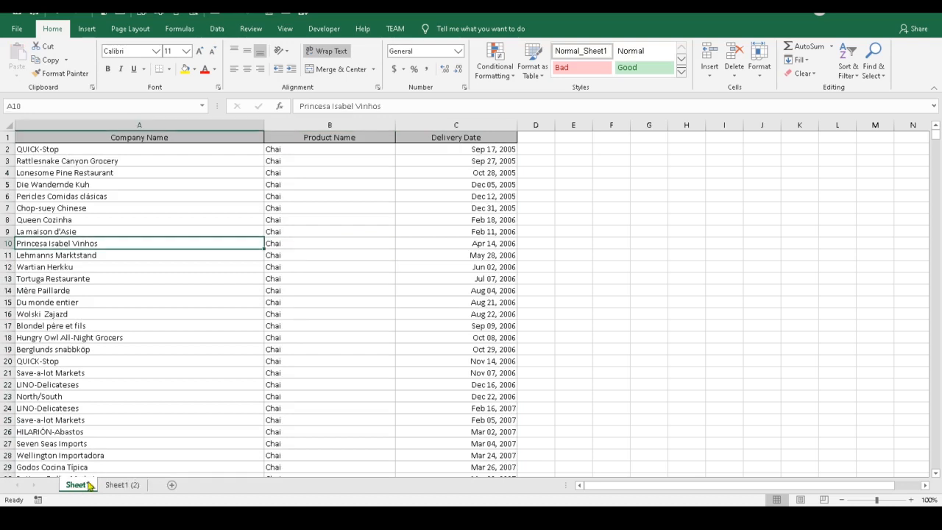
pyautogui.click(131, 488)
pyautogui.click(384, 281)
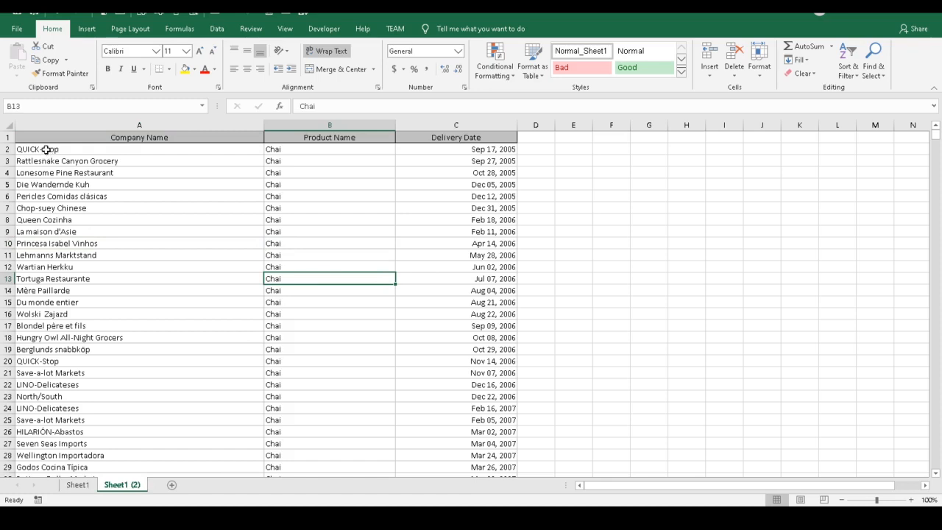
pyautogui.moveTo(45, 150); pyautogui.dragTo(496, 228)
pyautogui.click(421, 218)
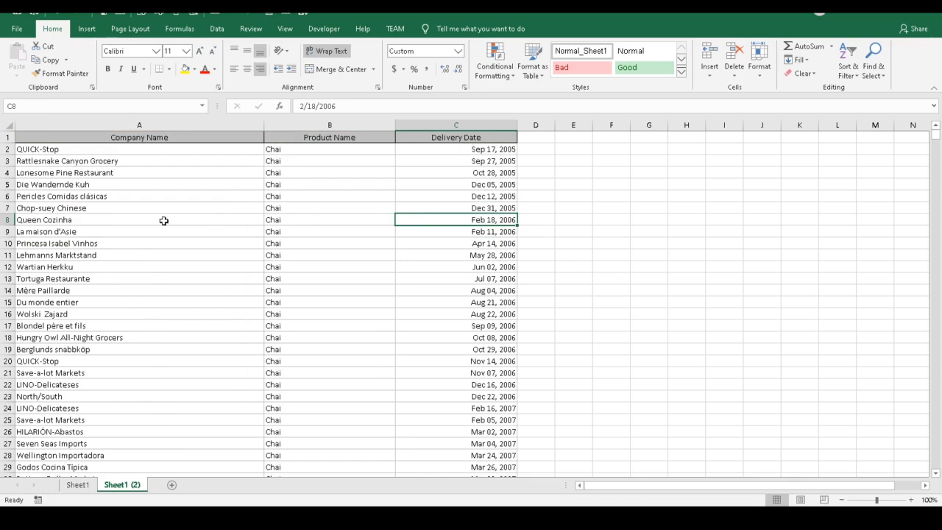
pyautogui.moveTo(45, 150); pyautogui.dragTo(515, 314)
pyautogui.click(650, 267)
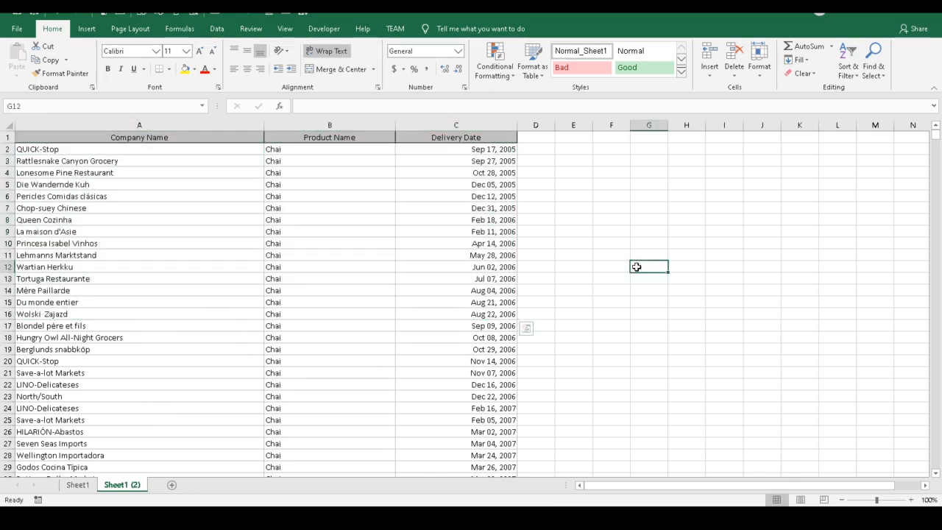
# Step: Compare Sheet1 with Sheet1 (2) and select the data rows from A2 downward
pyautogui.click(77, 485)
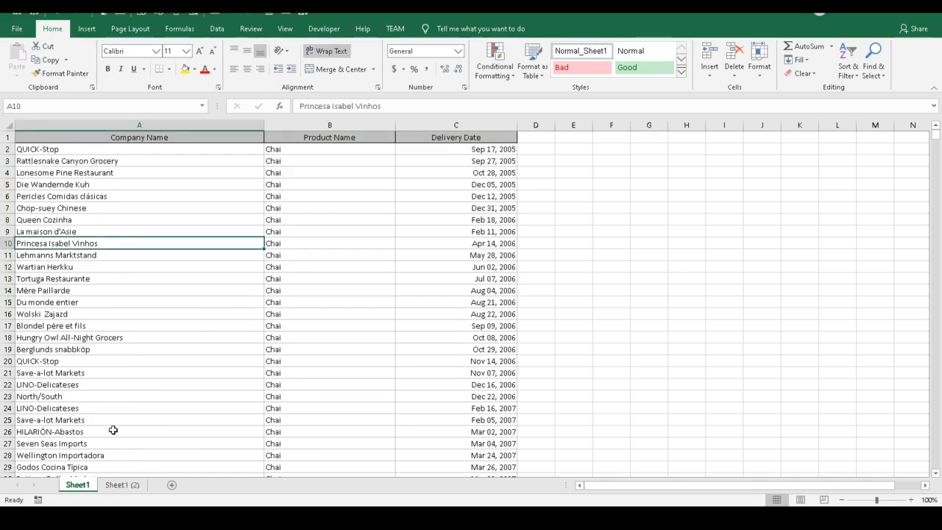
pyautogui.click(134, 485)
pyautogui.moveTo(41, 151); pyautogui.dragTo(506, 444)
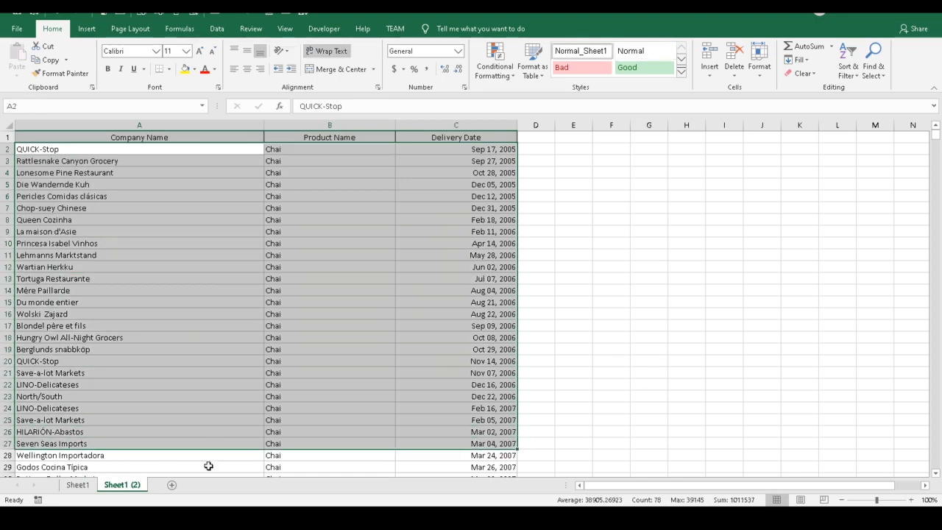
pyautogui.click(594, 303)
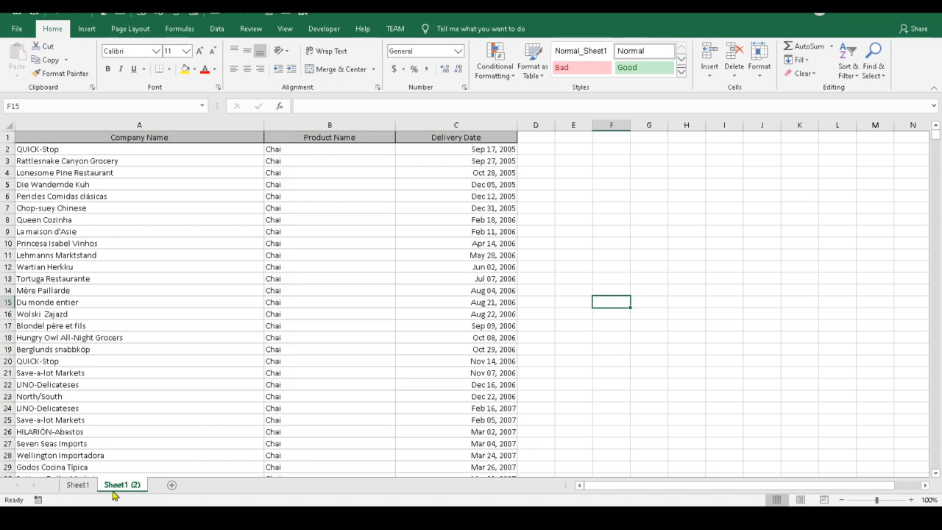
pyautogui.click(77, 486)
pyautogui.click(125, 485)
# Step: Copy the company, product and delivery date rows A2:C200 and return to Access
pyautogui.moveTo(34, 149); pyautogui.dragTo(437, 201)
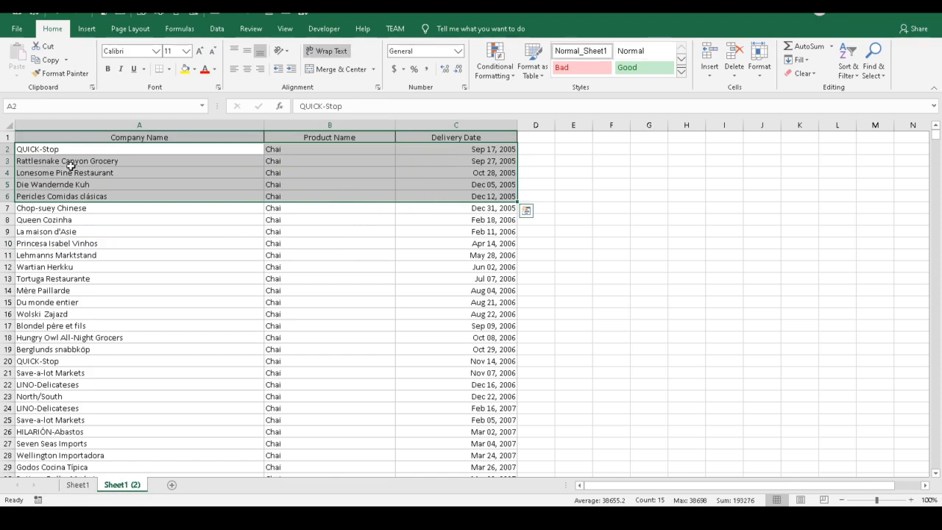
pyautogui.moveTo(47, 149); pyautogui.dragTo(496, 456)
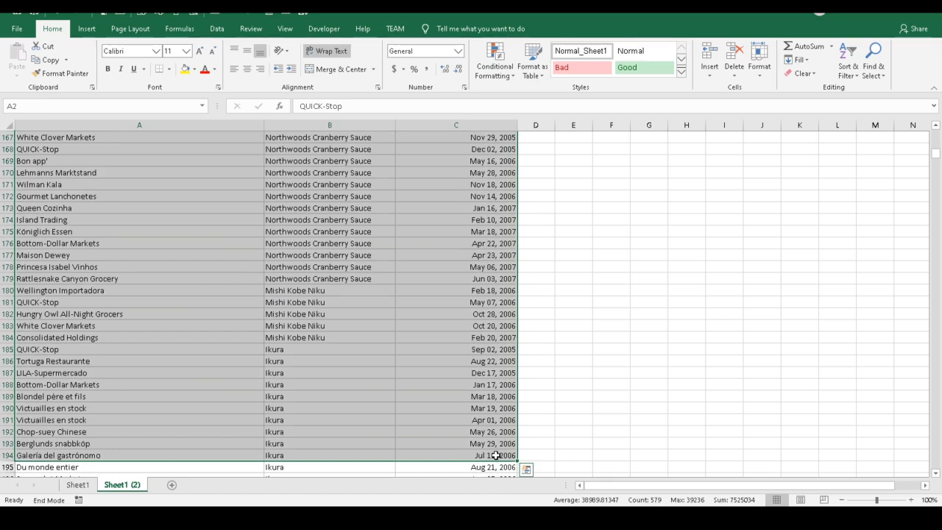
pyautogui.hotkey('shift', 'Down')
pyautogui.hotkey('shift', 'Down')
pyautogui.hotkey('shift', 'Down')
pyautogui.hotkey('shift', 'Down')
pyautogui.hotkey('shift', 'Down')
pyautogui.hotkey('shift', 'Down')
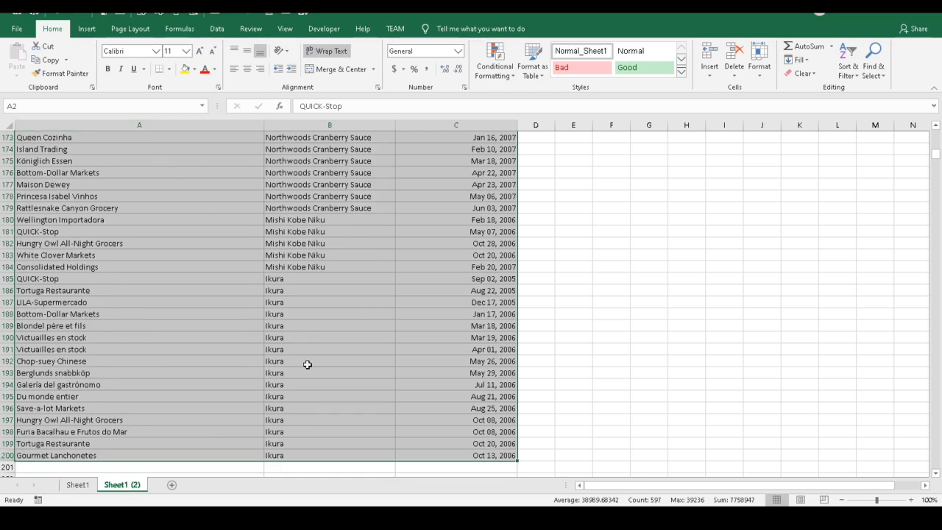
pyautogui.rightClick(362, 276)
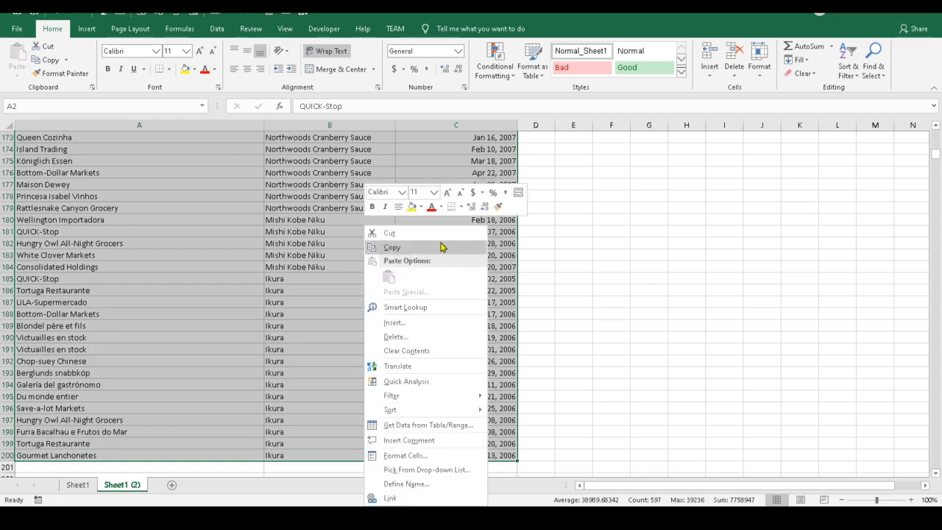
pyautogui.click(409, 248)
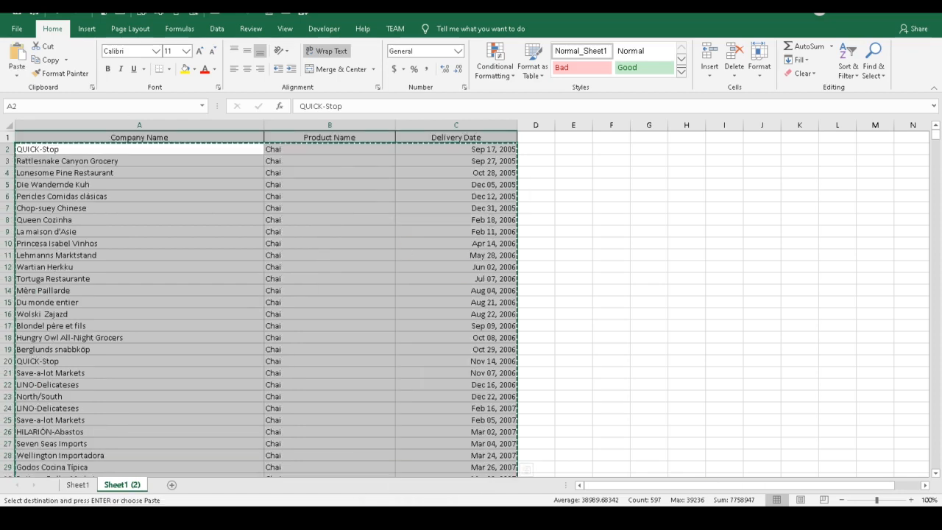
pyautogui.moveTo(535, 489)
pyautogui.click(725, 482)
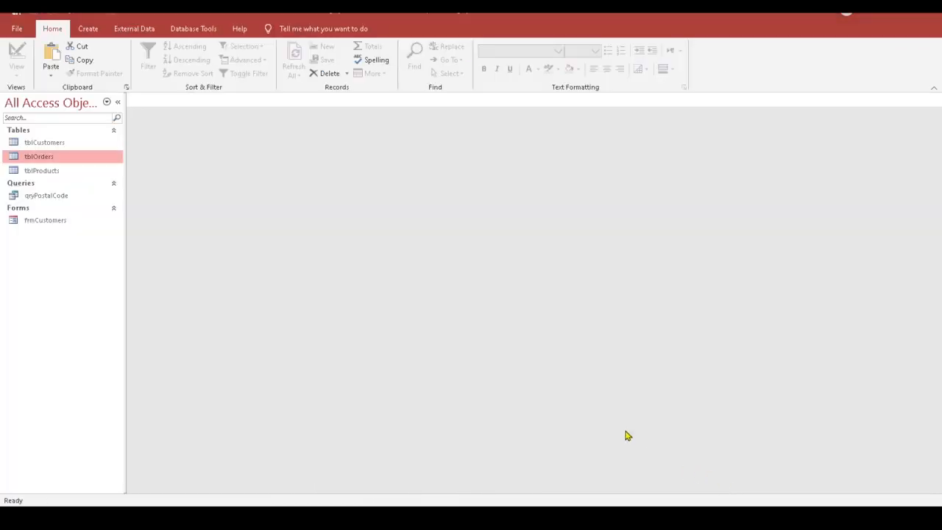
pyautogui.doubleClick(48, 164)
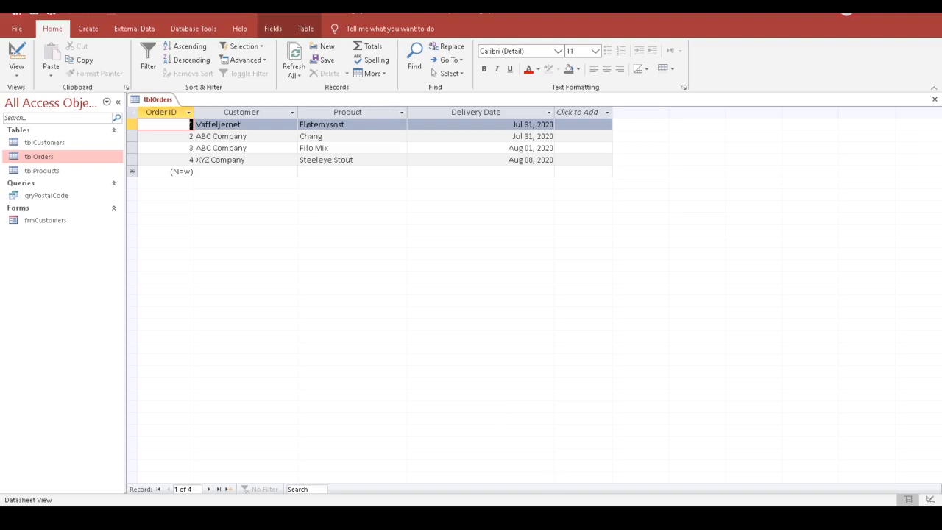
pyautogui.hotkey('alt', 'Tab')
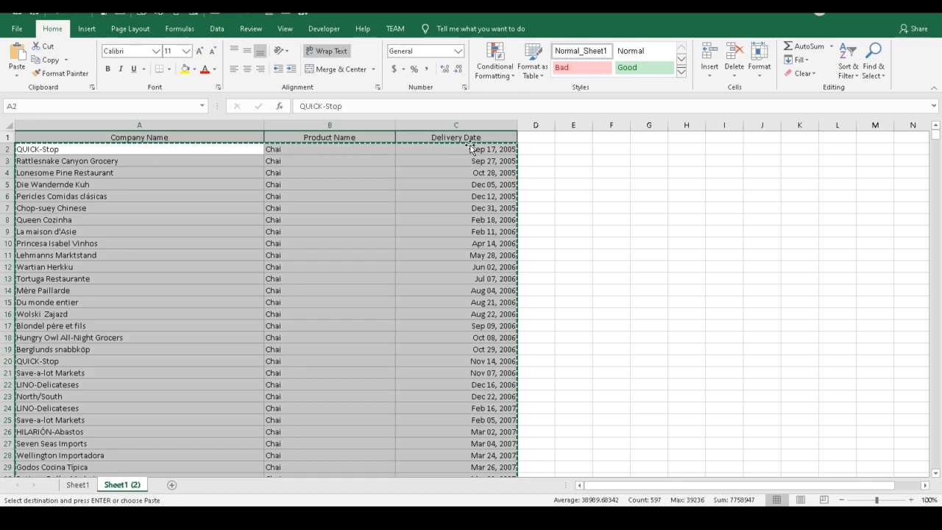
pyautogui.moveTo(666, 518)
pyautogui.click(713, 473)
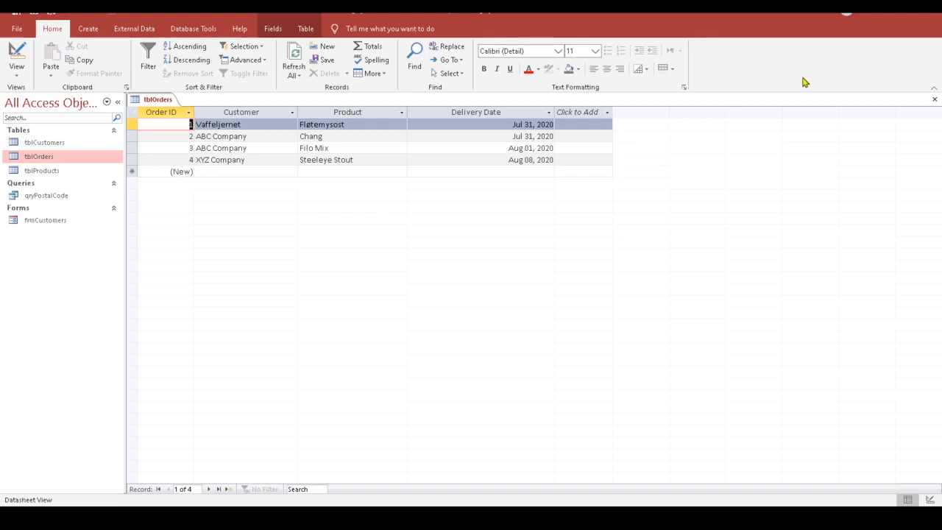
pyautogui.click(935, 101)
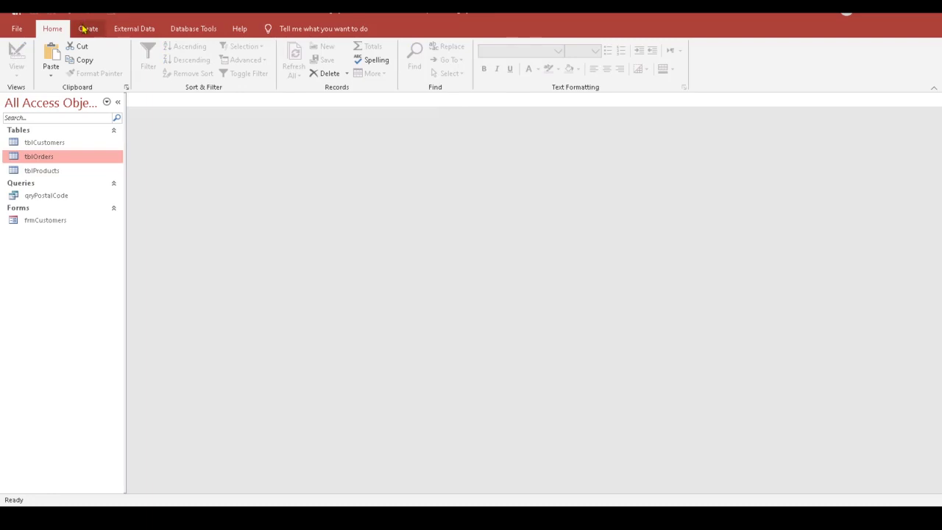
pyautogui.click(87, 27)
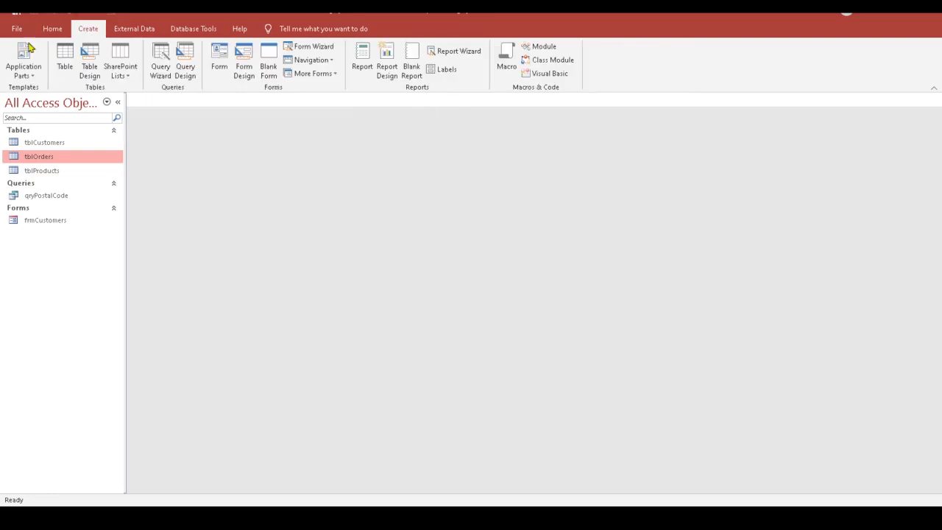
# Step: Build a tblOrders query with CustomerID, ProductID and DeliveryDate and view its datasheet
pyautogui.click(184, 68)
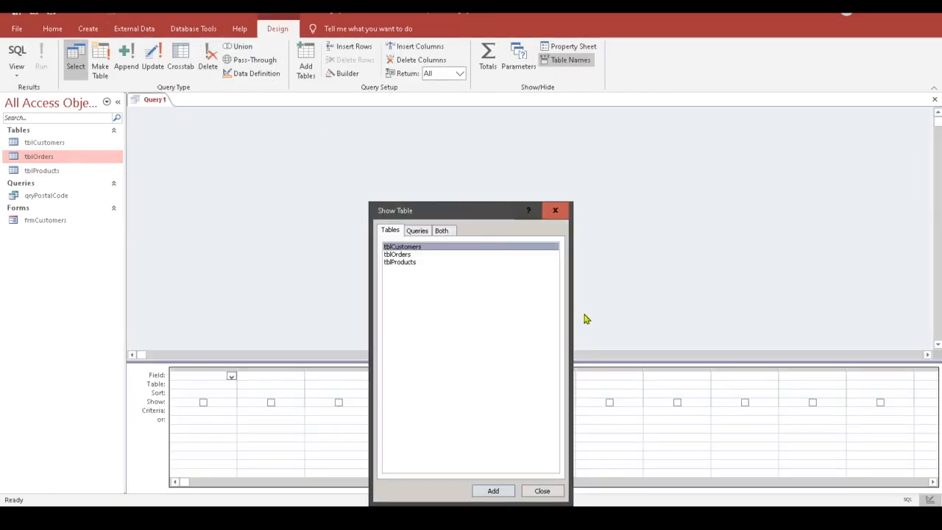
pyautogui.click(409, 257)
pyautogui.click(504, 494)
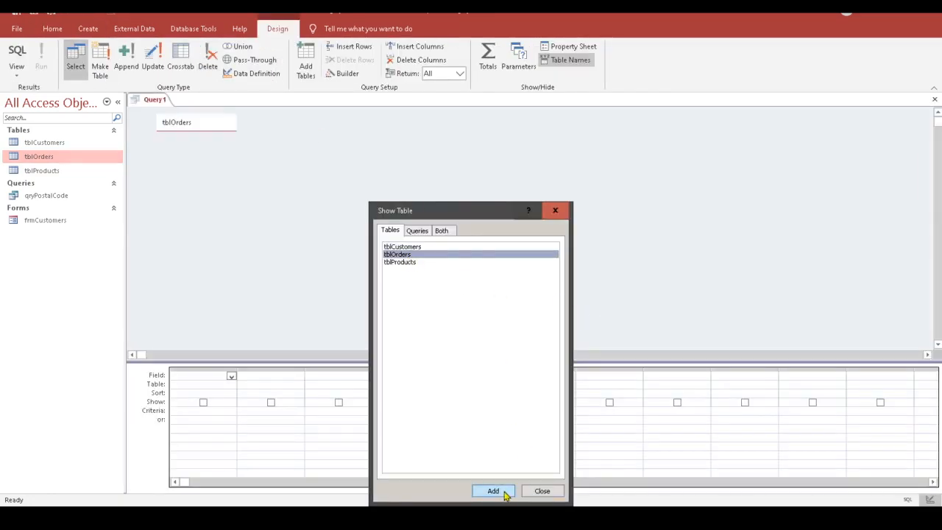
pyautogui.click(560, 212)
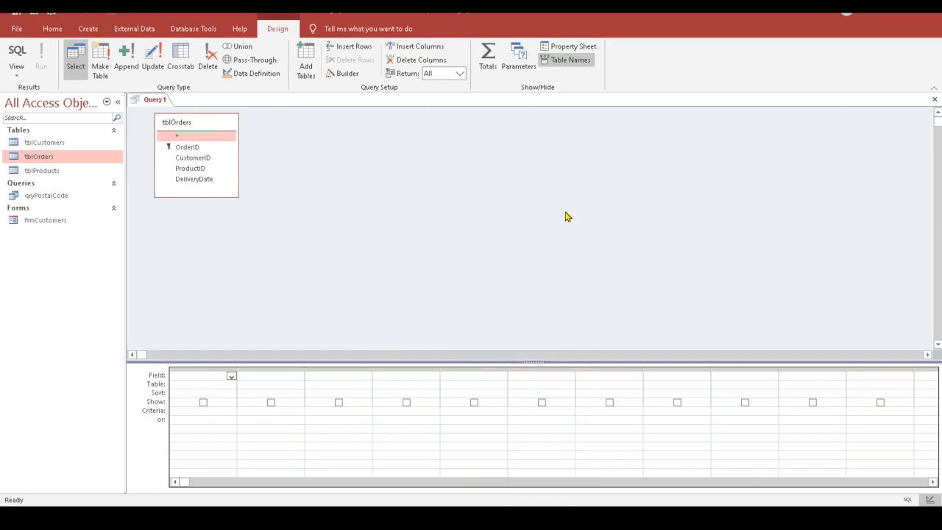
pyautogui.doubleClick(206, 159)
pyautogui.doubleClick(193, 170)
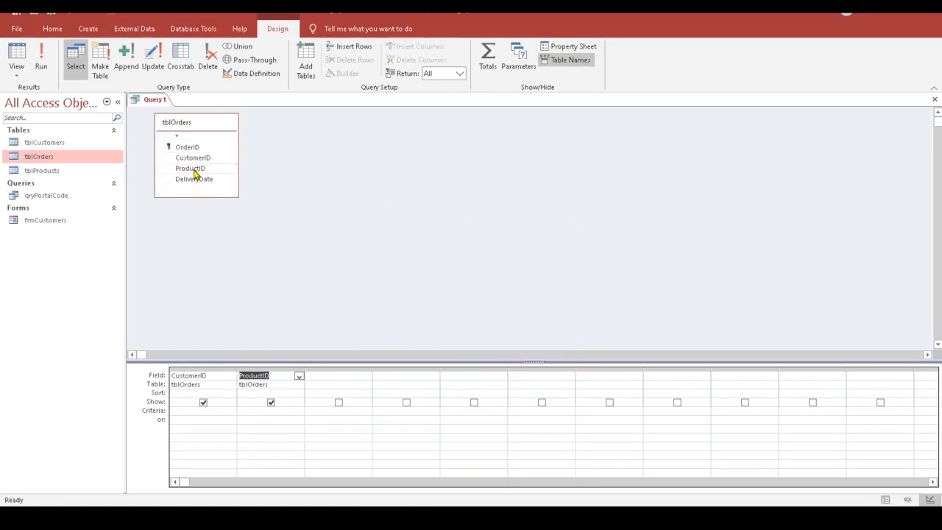
pyautogui.click(198, 181)
pyautogui.doubleClick(195, 181)
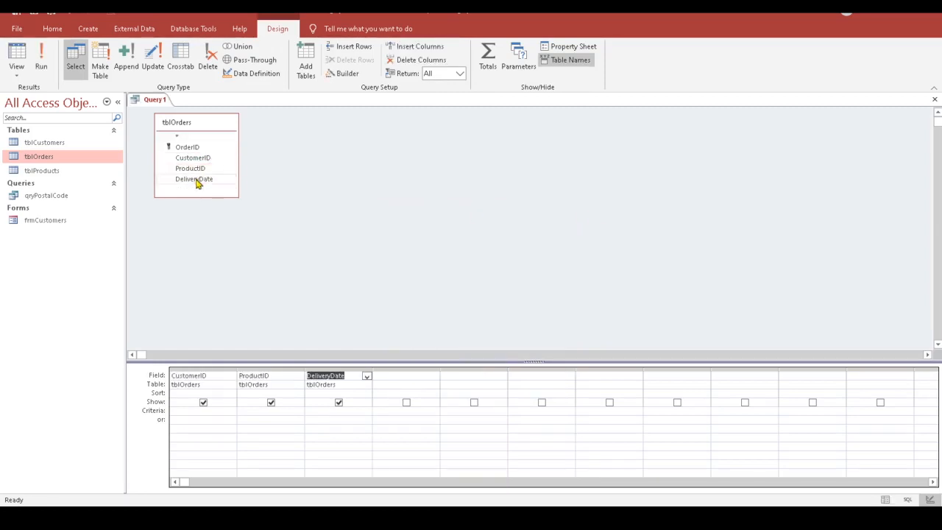
pyautogui.click(17, 55)
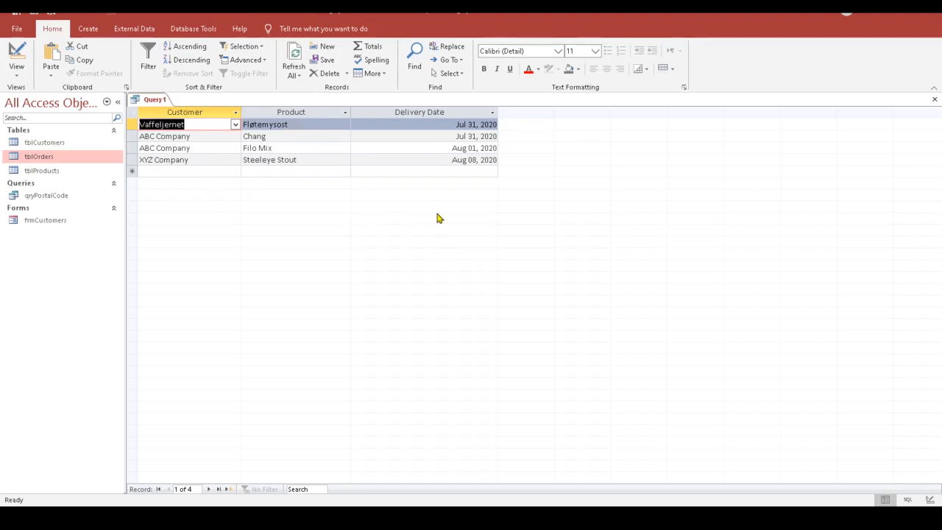
# Step: Paste the 199 Excel rows as new orders, totalling 203, then close Query1 unsaved
pyautogui.click(130, 171)
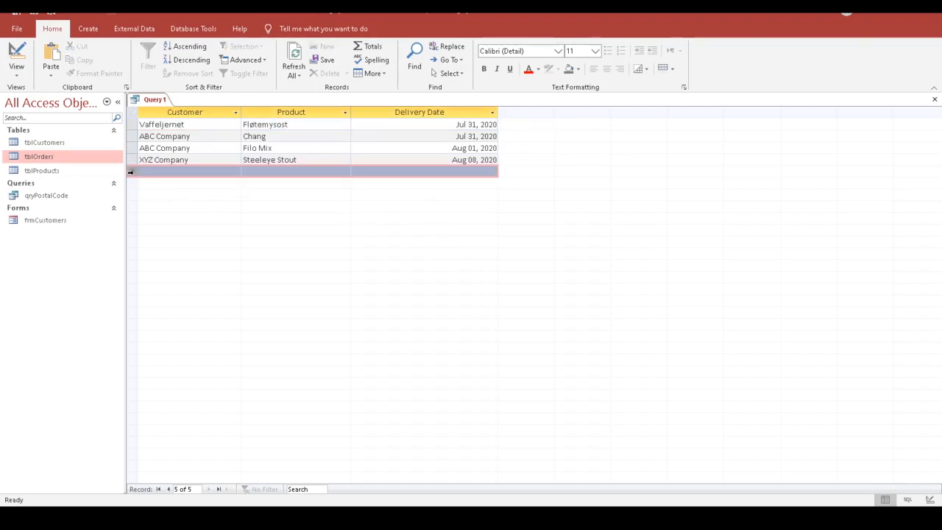
pyautogui.rightClick(131, 172)
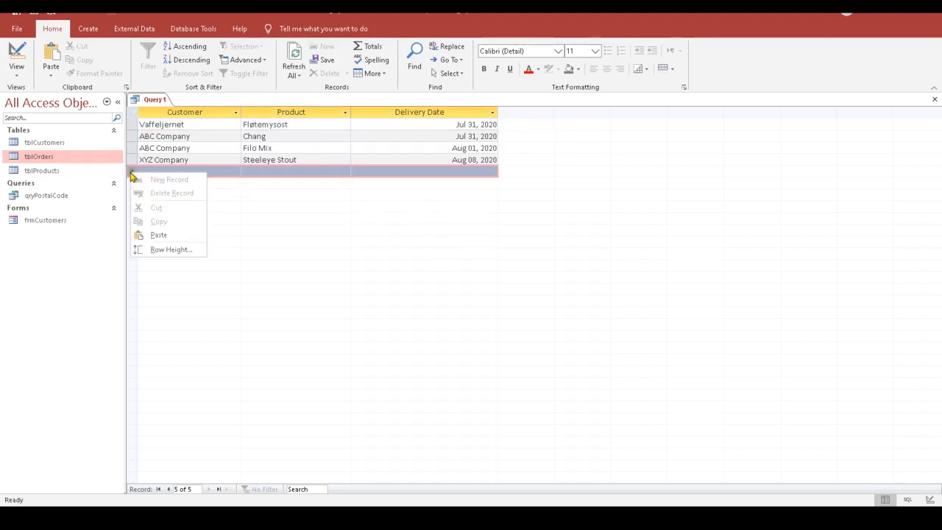
pyautogui.click(165, 235)
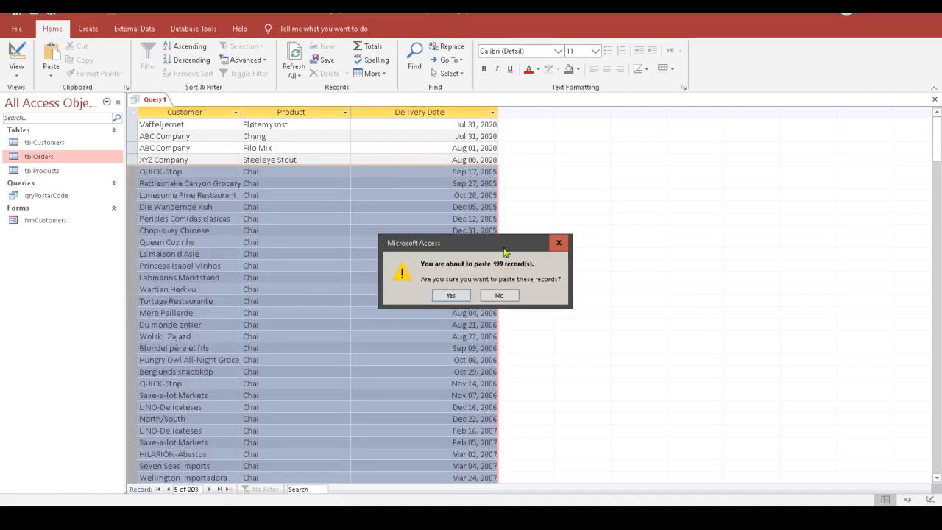
pyautogui.click(450, 295)
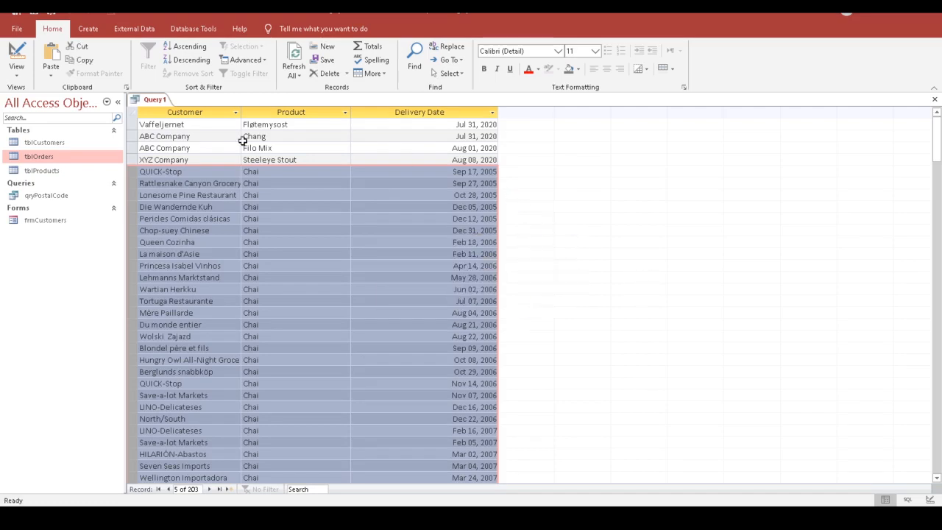
pyautogui.click(219, 139)
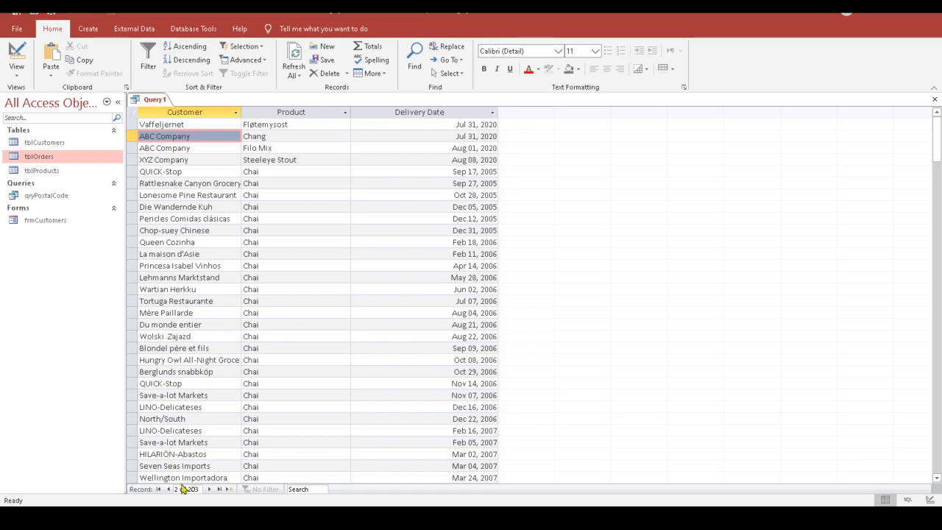
pyautogui.click(933, 101)
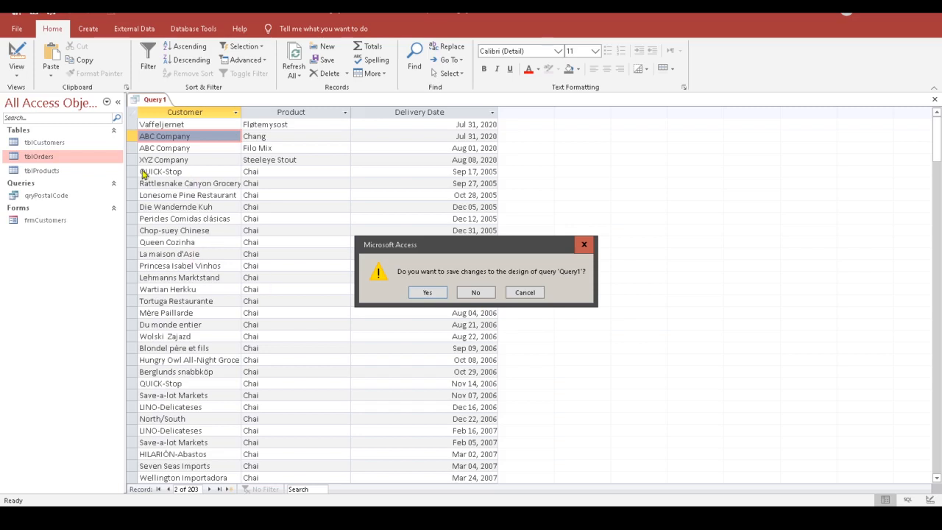
pyautogui.click(486, 293)
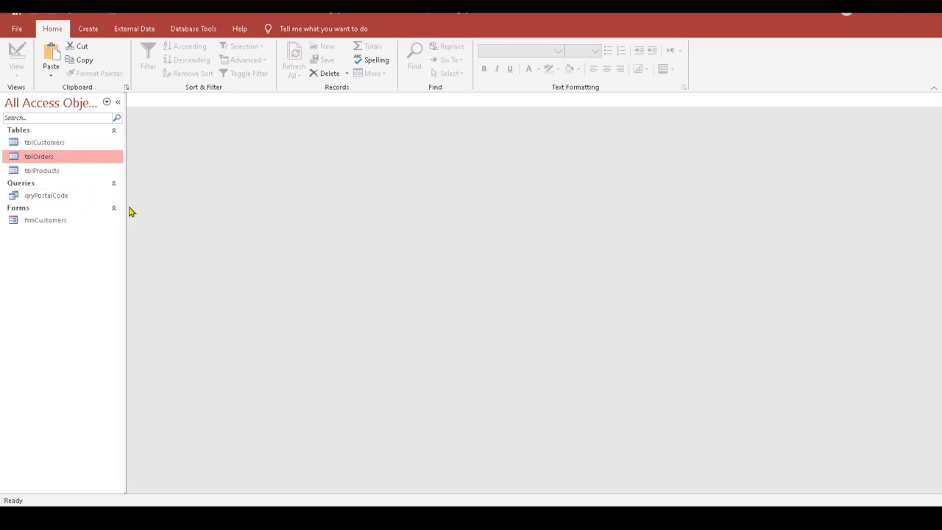
# Step: Open qryPostalCode, select QUICK-Stop's postal code 1010, and switch to Design View
pyautogui.click(62, 203)
pyautogui.doubleClick(62, 201)
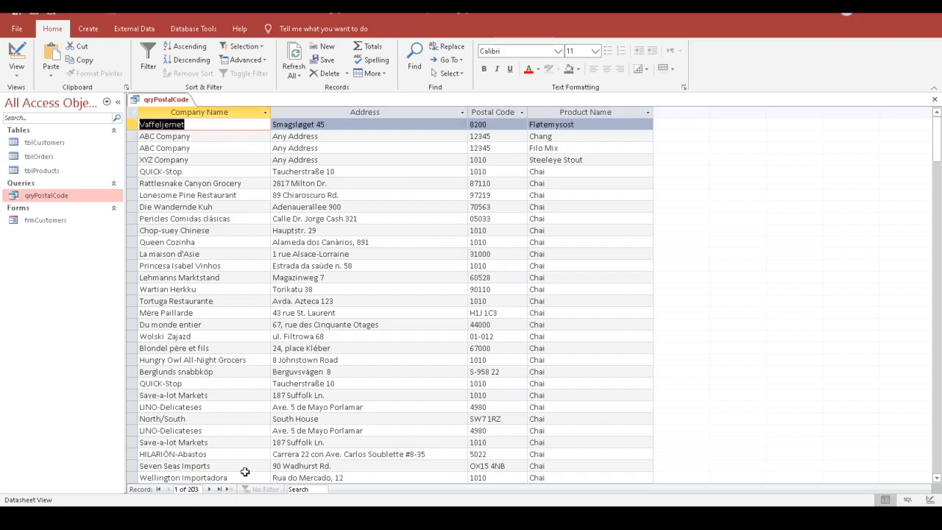
pyautogui.click(494, 171)
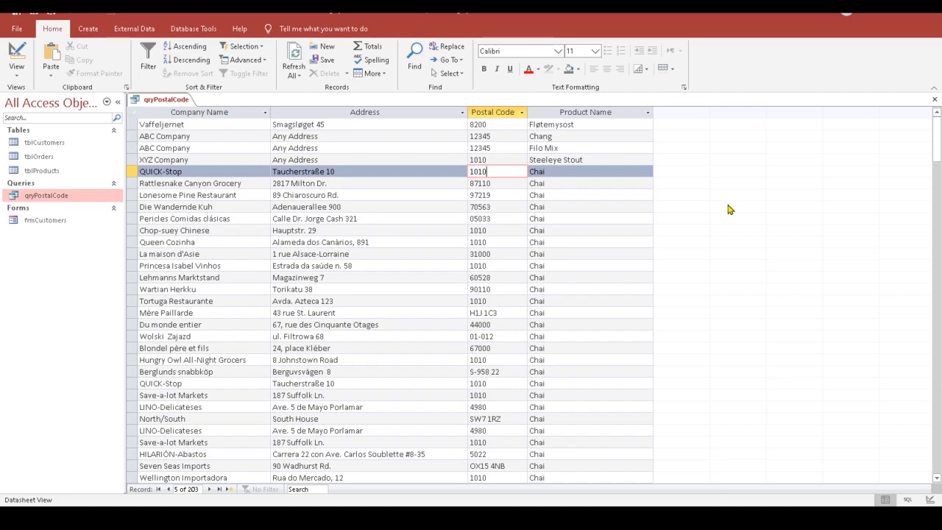
pyautogui.moveTo(491, 171); pyautogui.dragTo(476, 172)
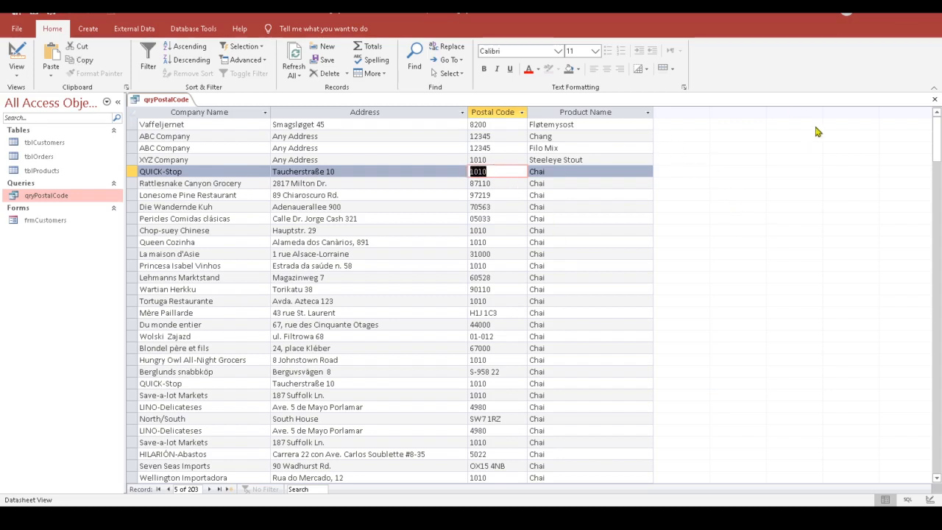
pyautogui.click(8, 52)
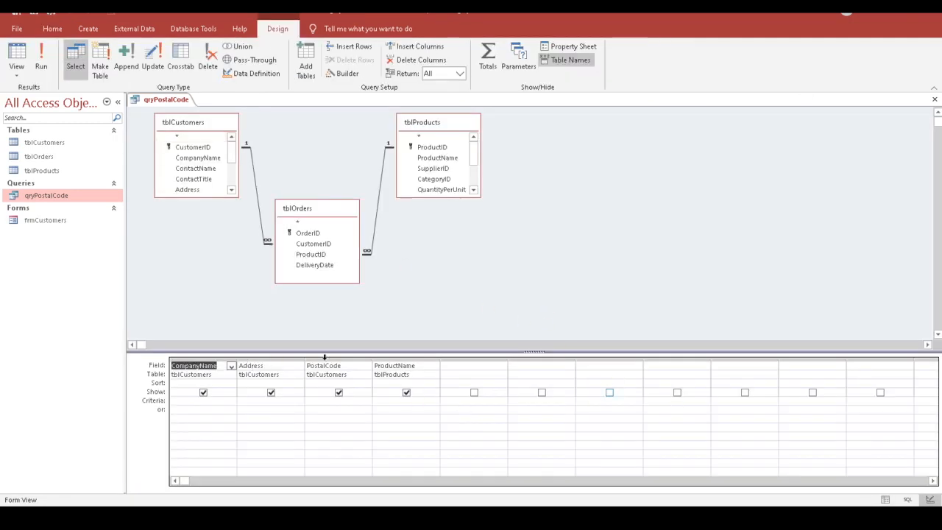
# Step: Rewrite the PostalCode criterion in the Zoom box as [Provide a Postal Code]
pyautogui.click(311, 401)
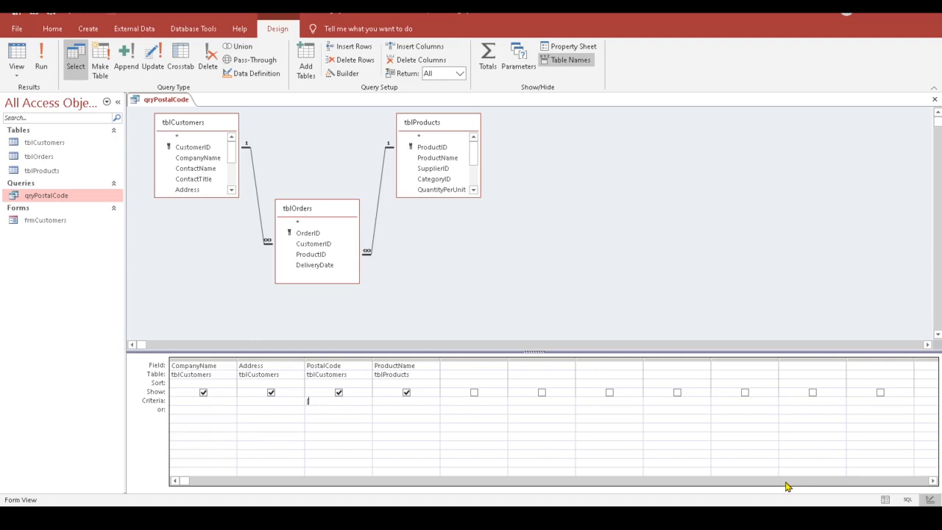
pyautogui.write('tal Code?]')
pyautogui.rightClick(355, 401)
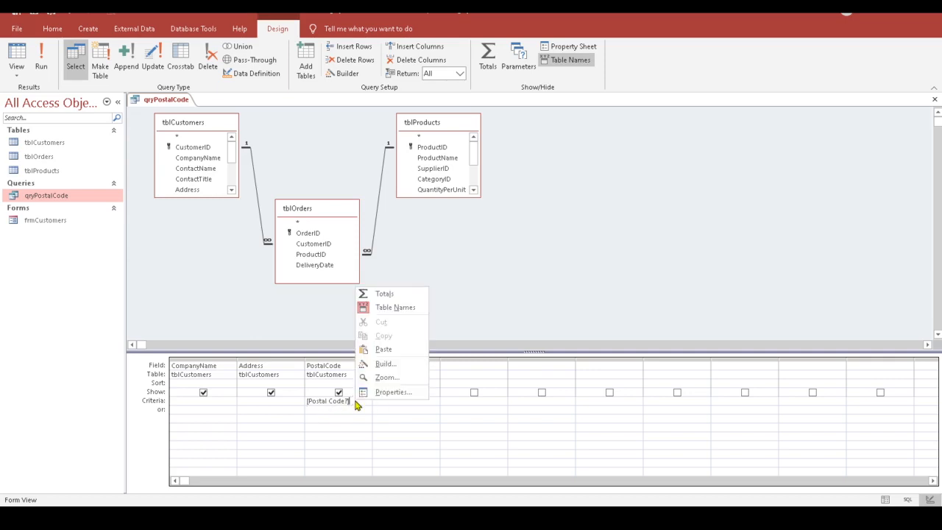
pyautogui.click(386, 378)
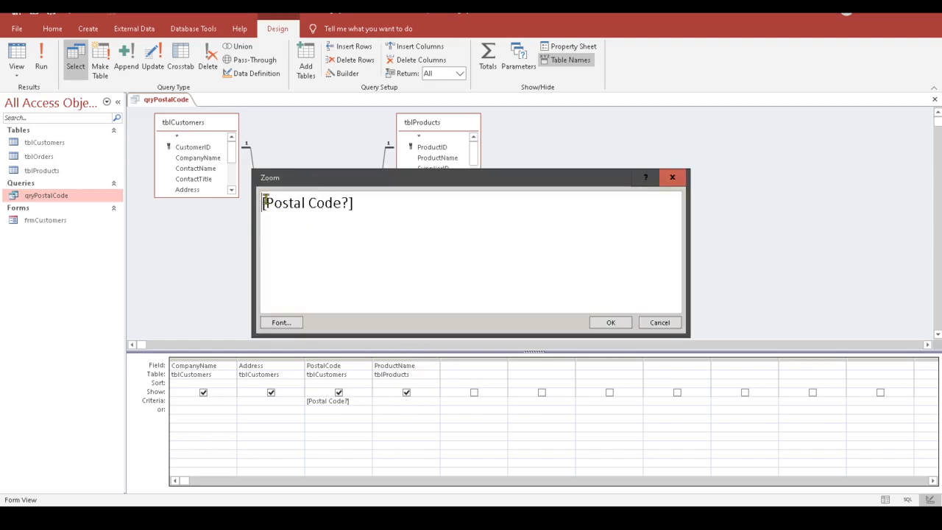
pyautogui.click(348, 203)
pyautogui.moveTo(264, 204); pyautogui.dragTo(349, 205)
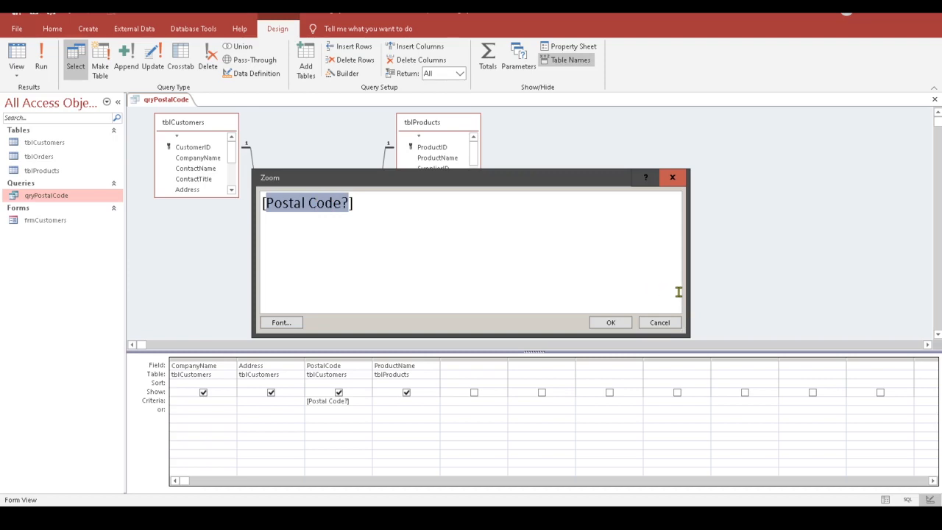
pyautogui.write('Prov')
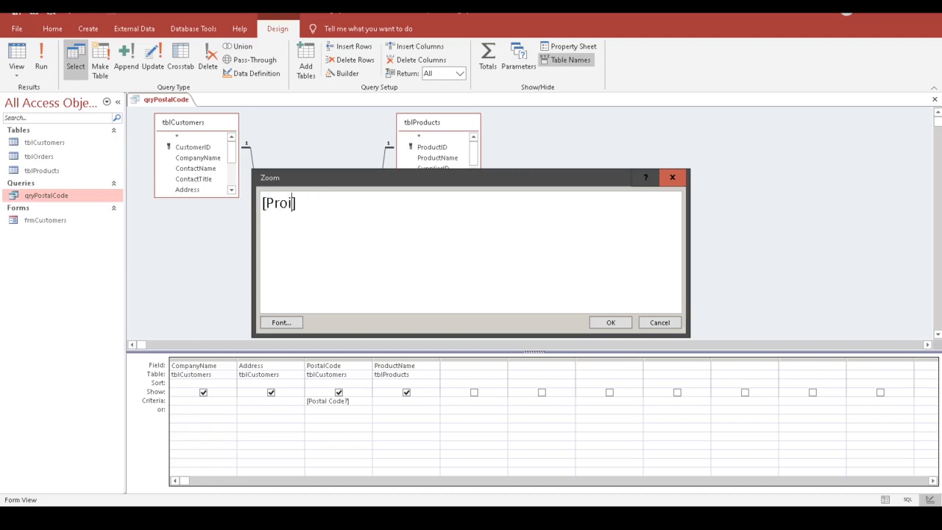
pyautogui.write('i')
pyautogui.press('BackSpace')
pyautogui.write('vide a Postal Co')
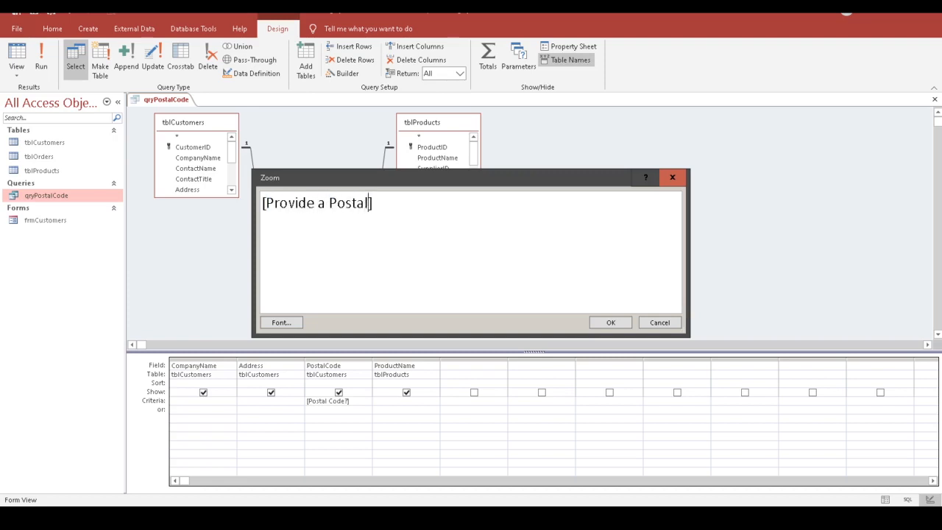
pyautogui.write('de')
pyautogui.click(610, 324)
pyautogui.click(342, 417)
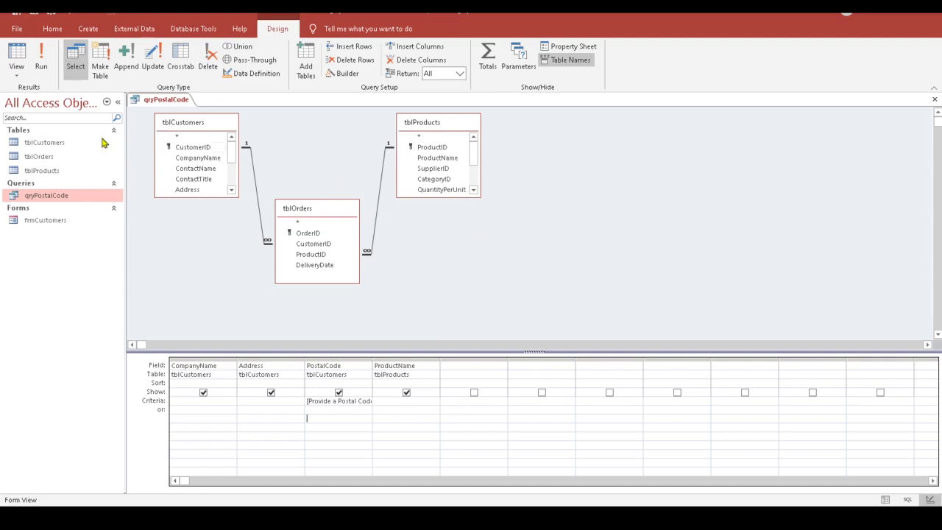
# Step: Run the parameter query with postal code 1010 and view the matching rows
pyautogui.click(45, 61)
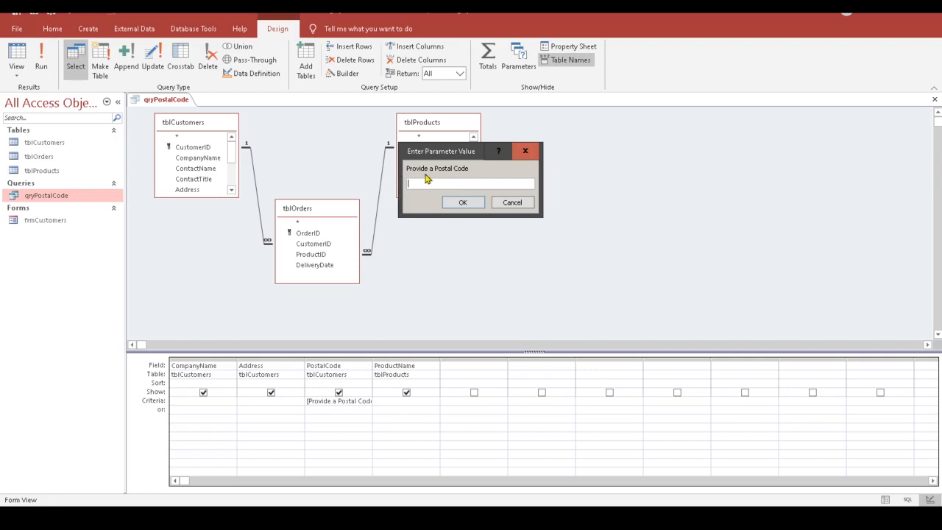
pyautogui.moveTo(471, 168); pyautogui.dragTo(406, 168)
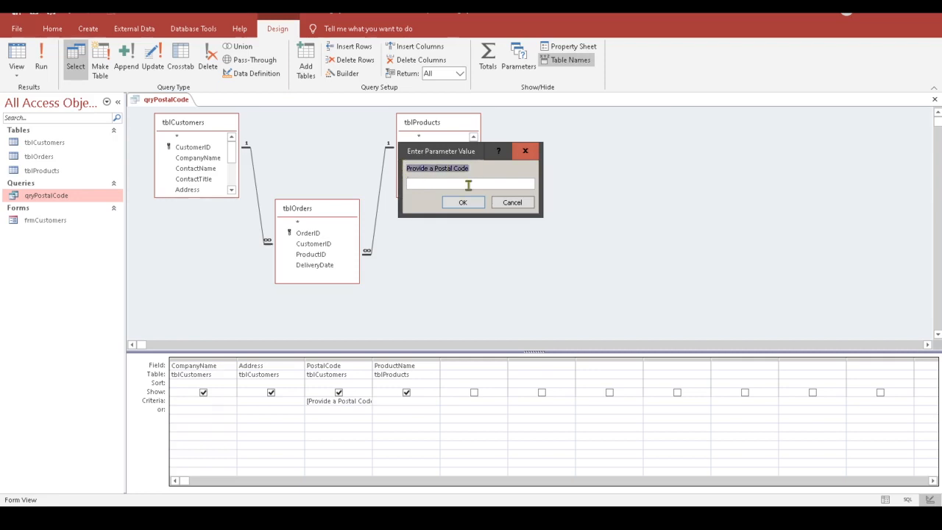
pyautogui.click(482, 169)
pyautogui.click(413, 182)
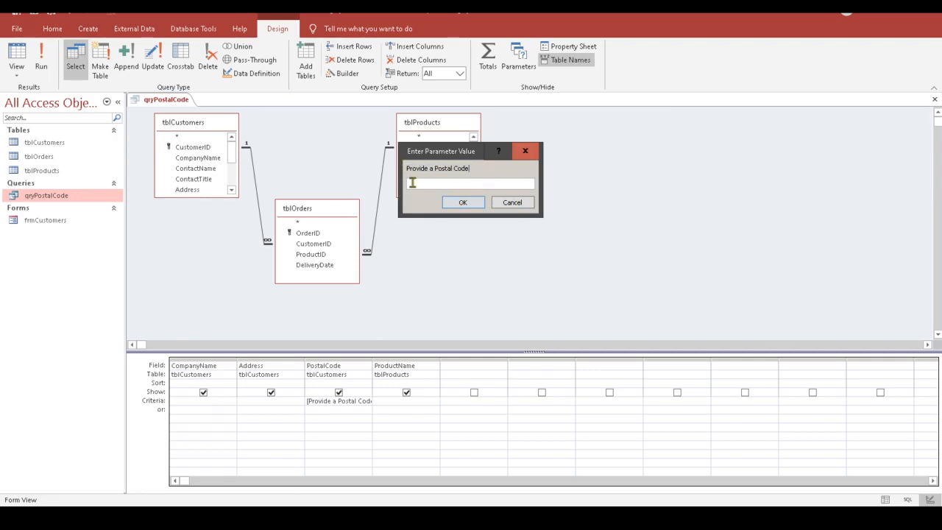
pyautogui.write('1010')
pyautogui.moveTo(427, 187); pyautogui.dragTo(397, 184)
pyautogui.click(433, 185)
pyautogui.click(462, 203)
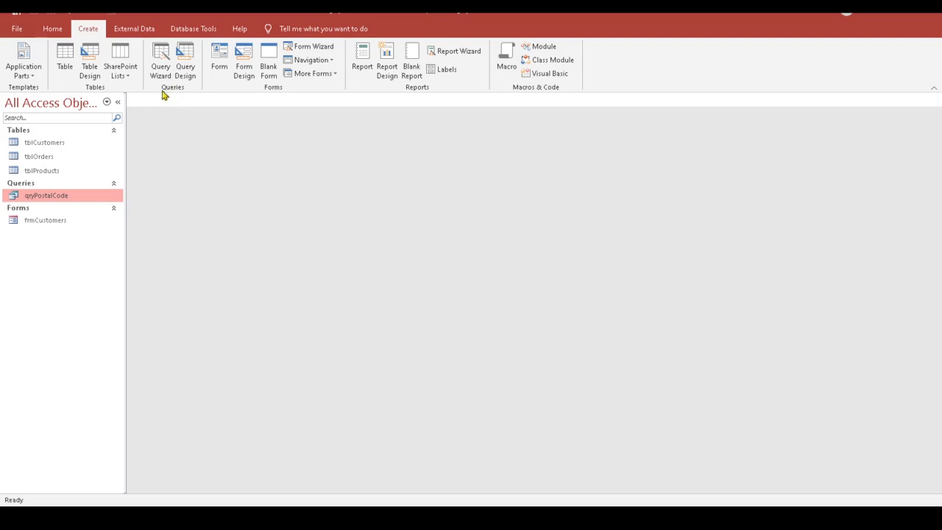
# Step: Start a new Query Design, add tblProducts and tblOrders, and close the Show Table dialog
pyautogui.click(192, 72)
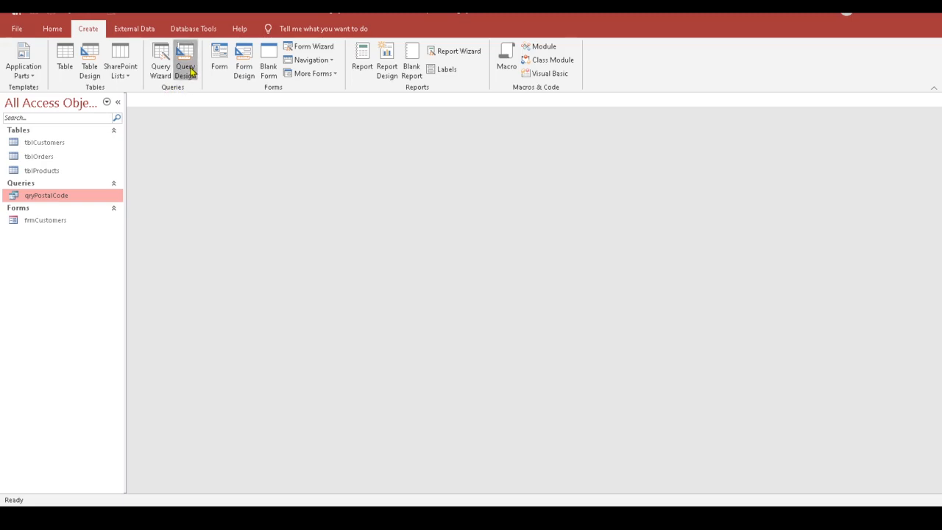
pyautogui.moveTo(484, 213); pyautogui.dragTo(652, 58)
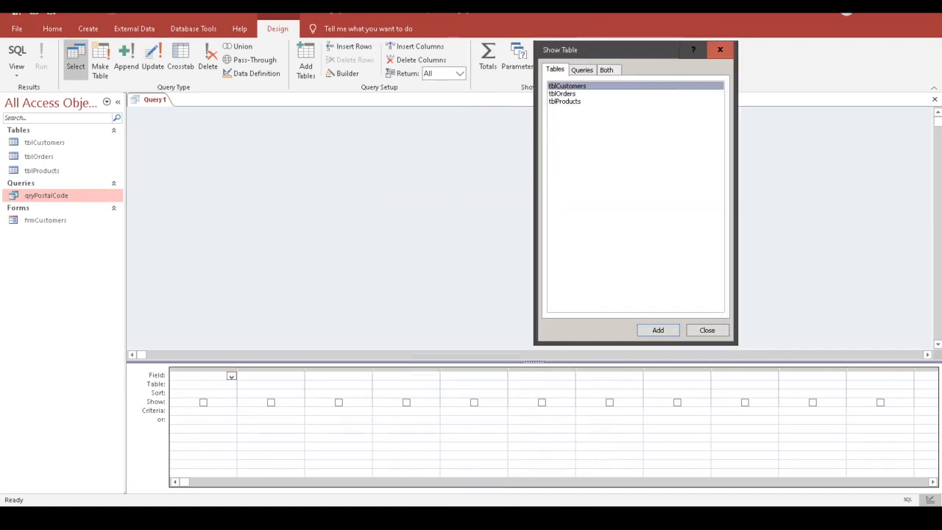
pyautogui.moveTo(666, 518)
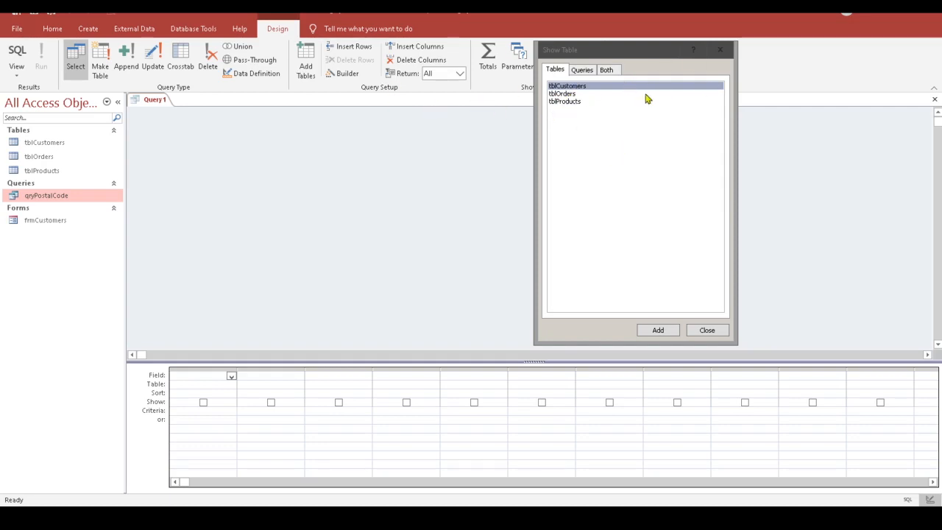
pyautogui.click(560, 103)
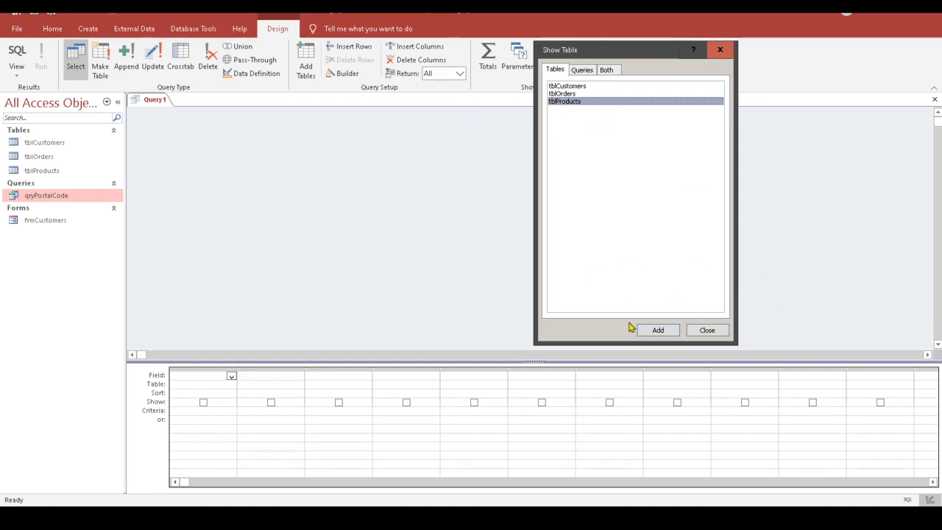
pyautogui.click(658, 330)
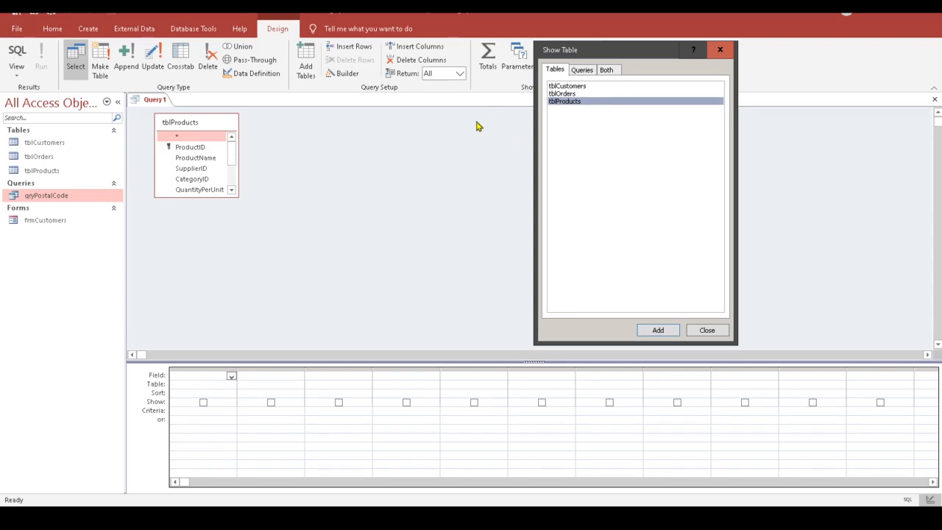
pyautogui.click(571, 94)
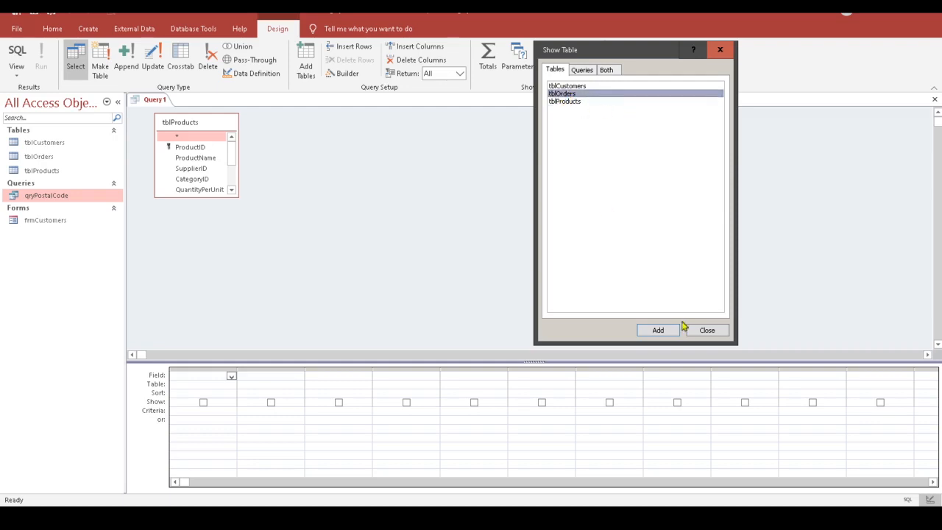
pyautogui.click(658, 331)
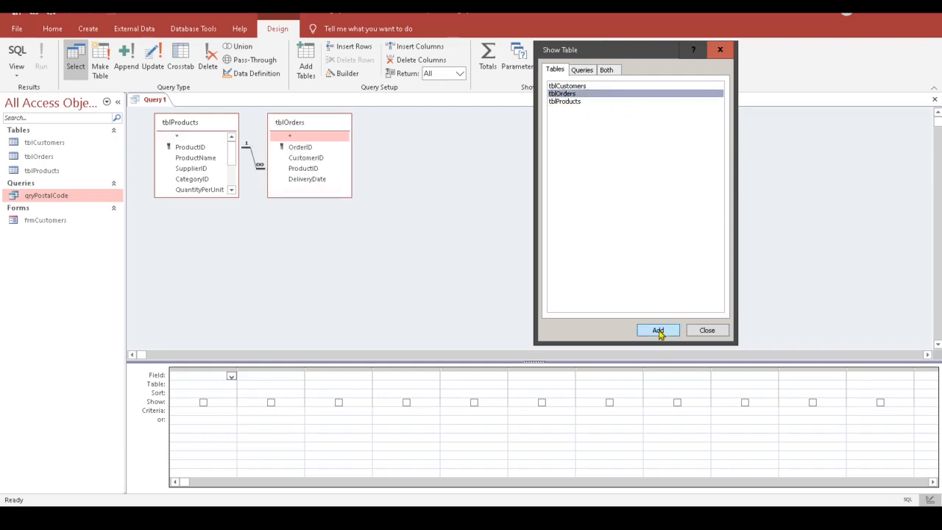
pyautogui.click(727, 53)
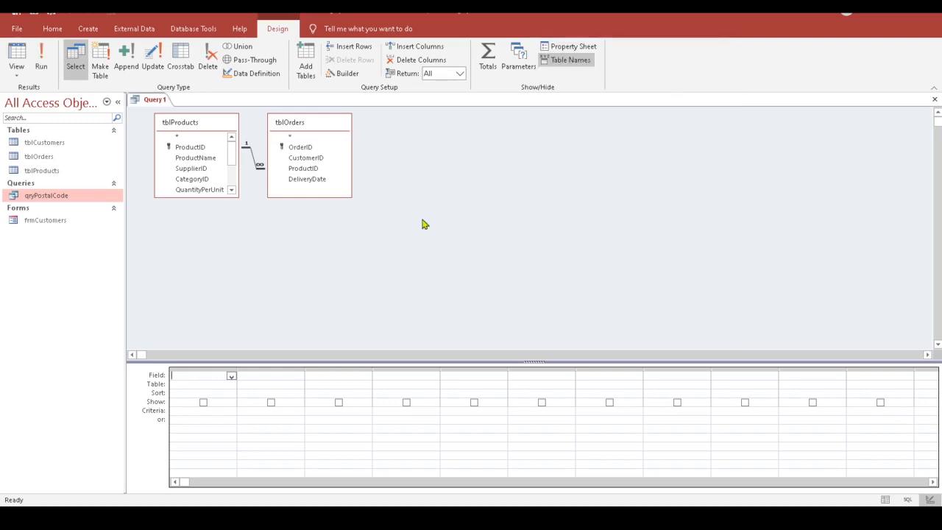
# Step: Drag ProductName and UnitPrice from tblProducts and OrderID from tblOrders into the first three grid columns
pyautogui.moveTo(328, 126); pyautogui.dragTo(360, 132)
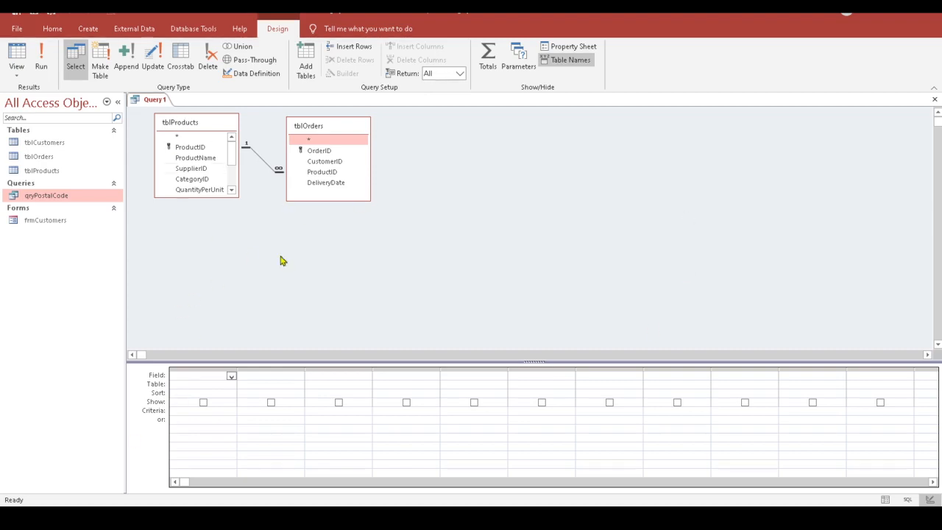
pyautogui.click(199, 159)
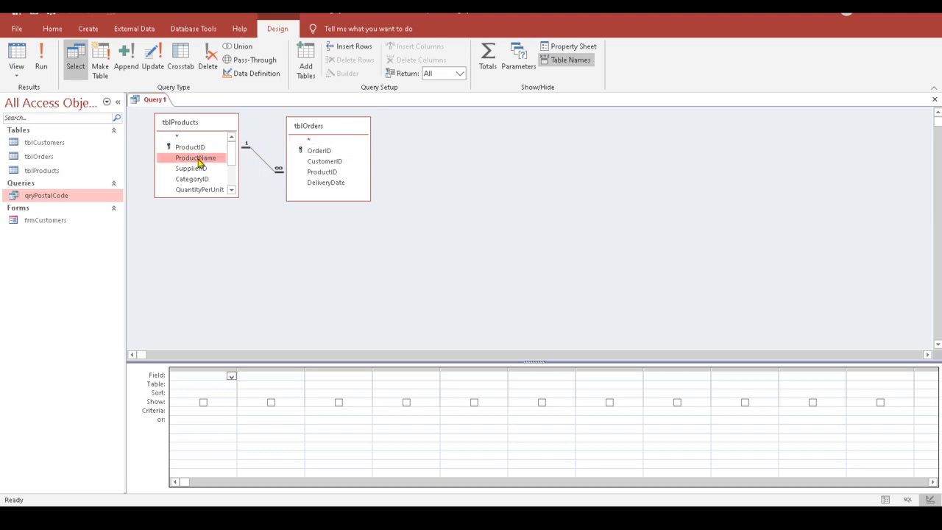
pyautogui.moveTo(199, 162); pyautogui.dragTo(190, 377)
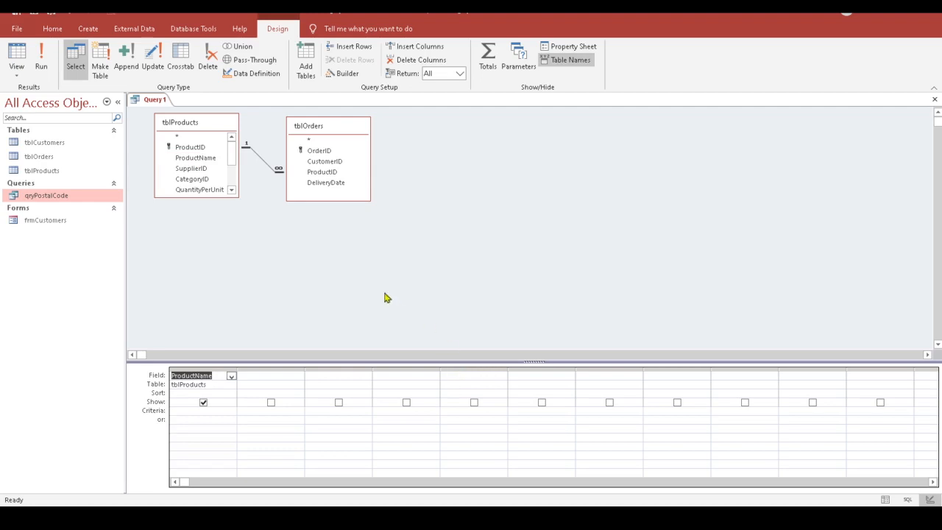
pyautogui.moveTo(197, 193); pyautogui.dragTo(199, 235)
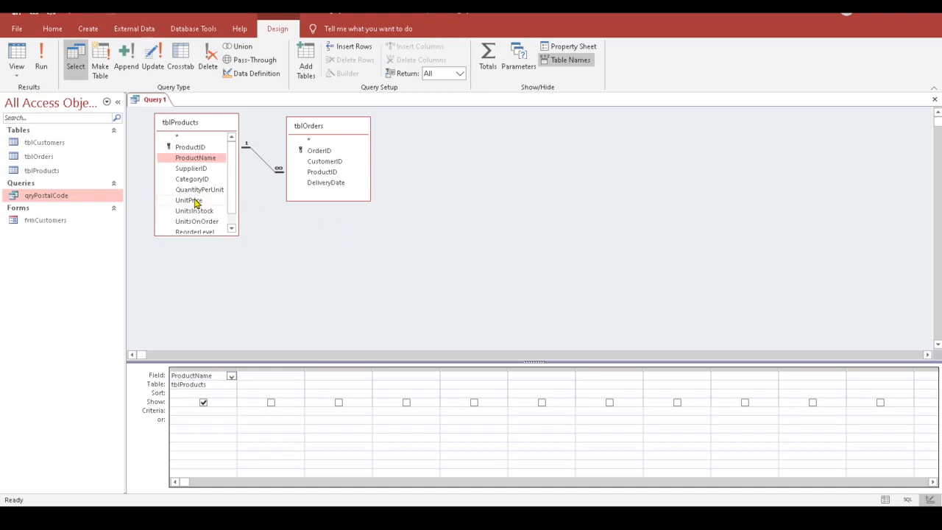
pyautogui.moveTo(195, 204); pyautogui.dragTo(268, 378)
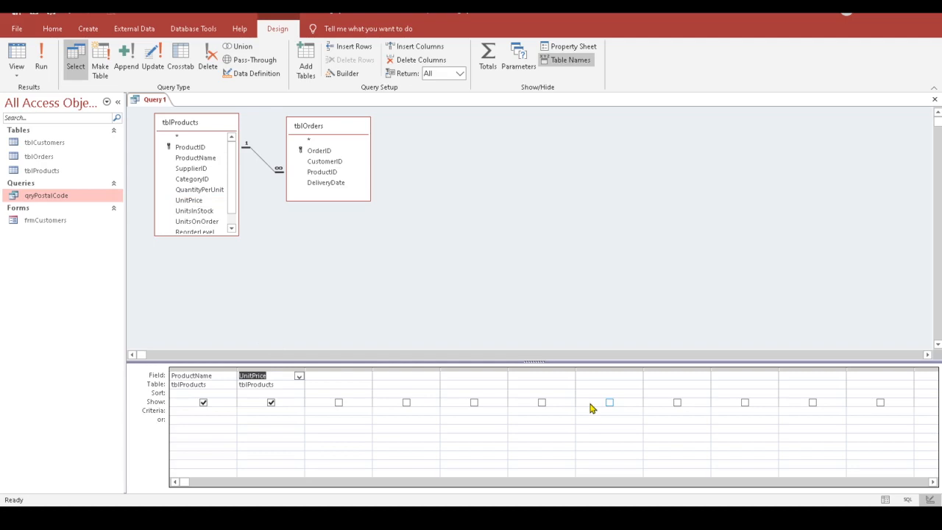
pyautogui.scroll(-1, 229, 206)
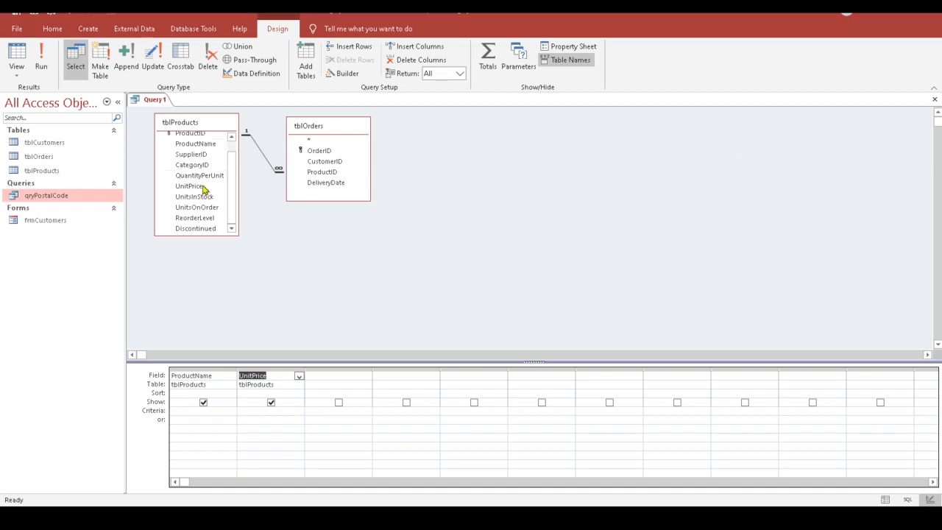
pyautogui.scroll(2, 231, 190)
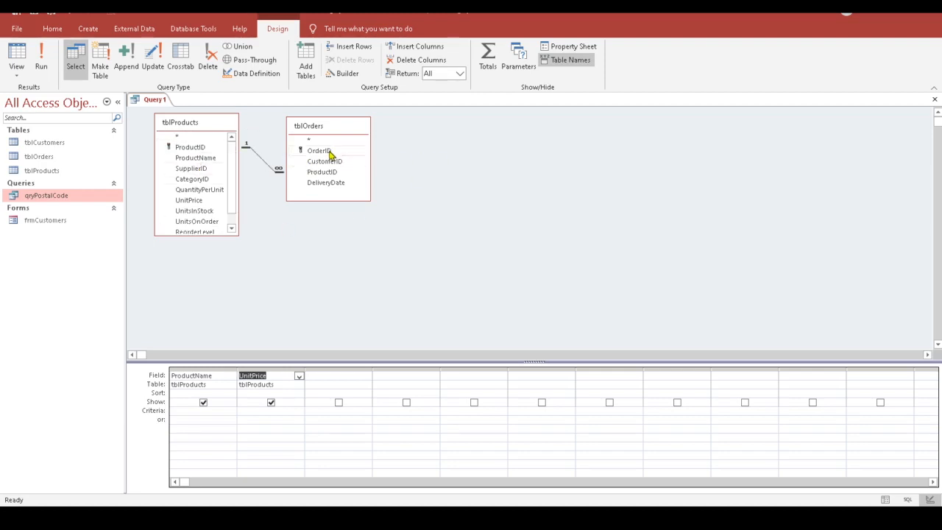
pyautogui.moveTo(329, 152); pyautogui.dragTo(310, 152)
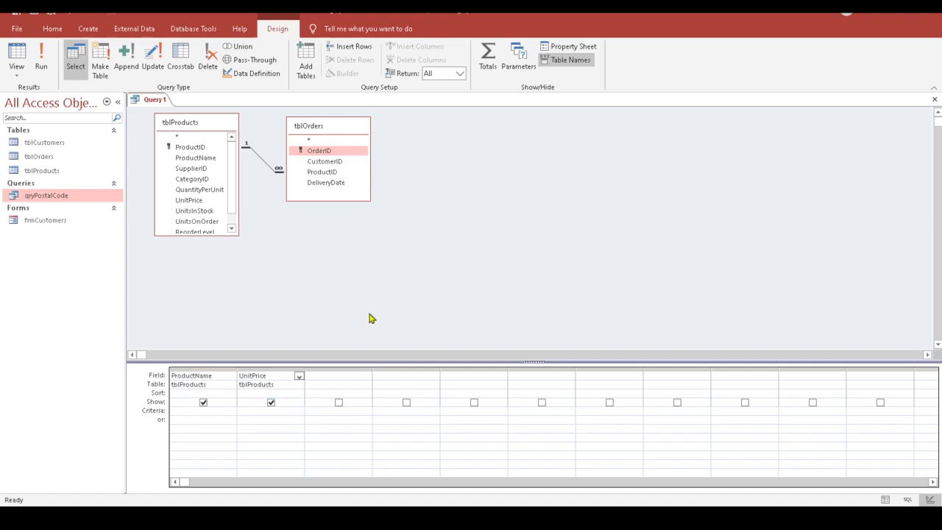
pyautogui.click(321, 152)
pyautogui.moveTo(320, 153); pyautogui.dragTo(329, 377)
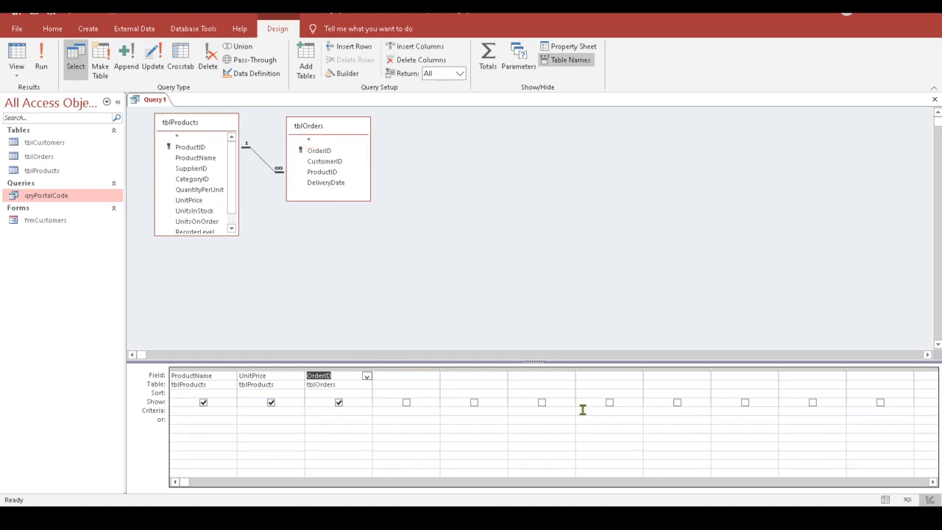
pyautogui.click(322, 393)
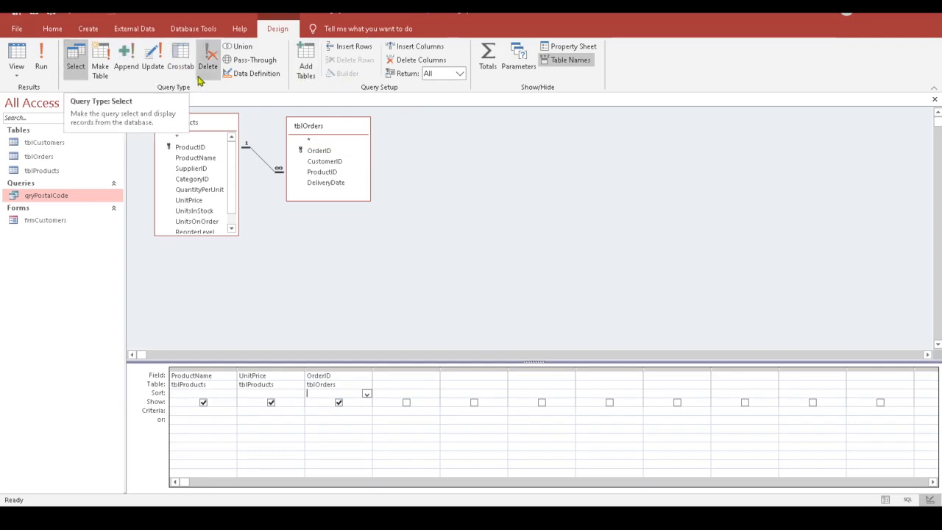
# Step: Turn on the Totals row and set the OrderID column's Total to Count
pyautogui.click(486, 61)
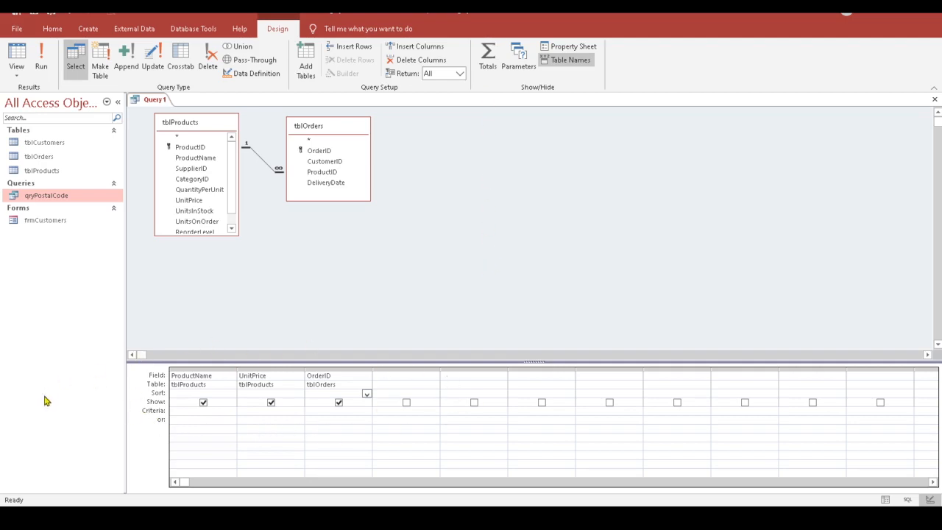
pyautogui.click(488, 57)
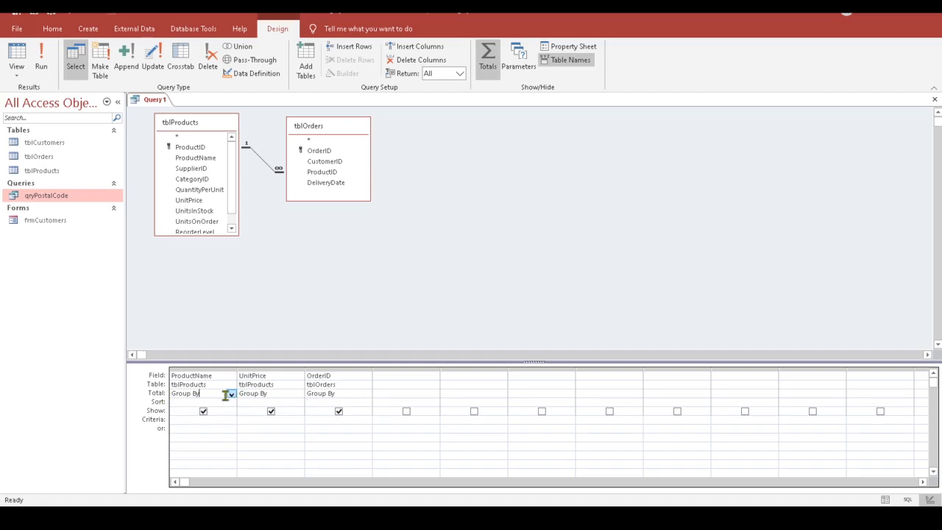
pyautogui.click(347, 395)
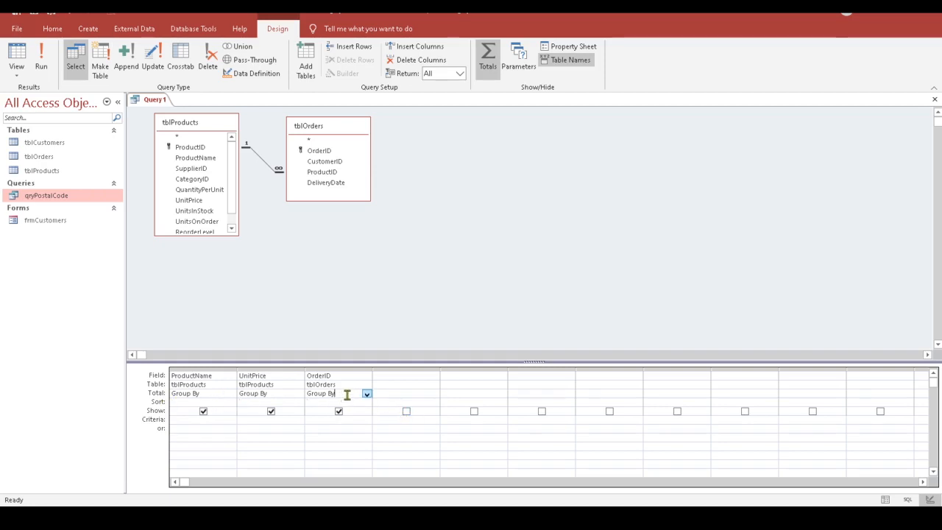
pyautogui.click(367, 395)
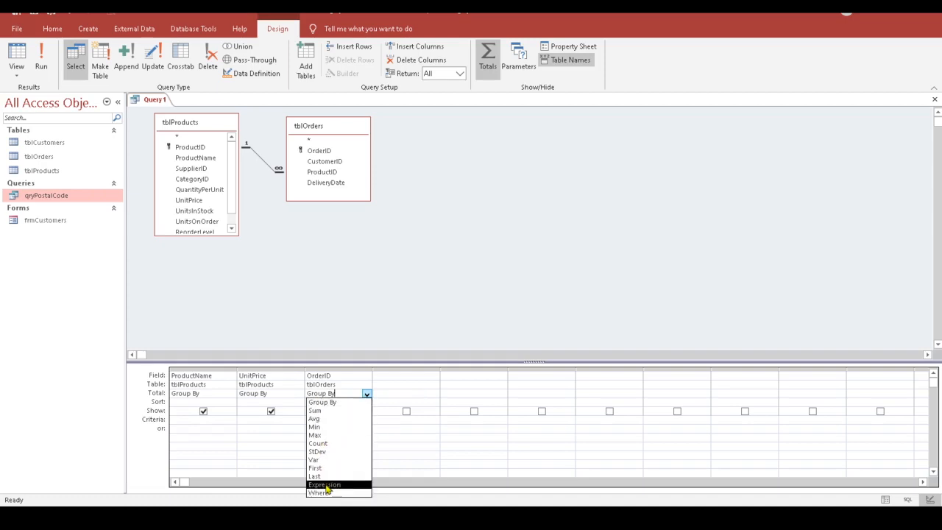
pyautogui.click(438, 285)
pyautogui.click(334, 377)
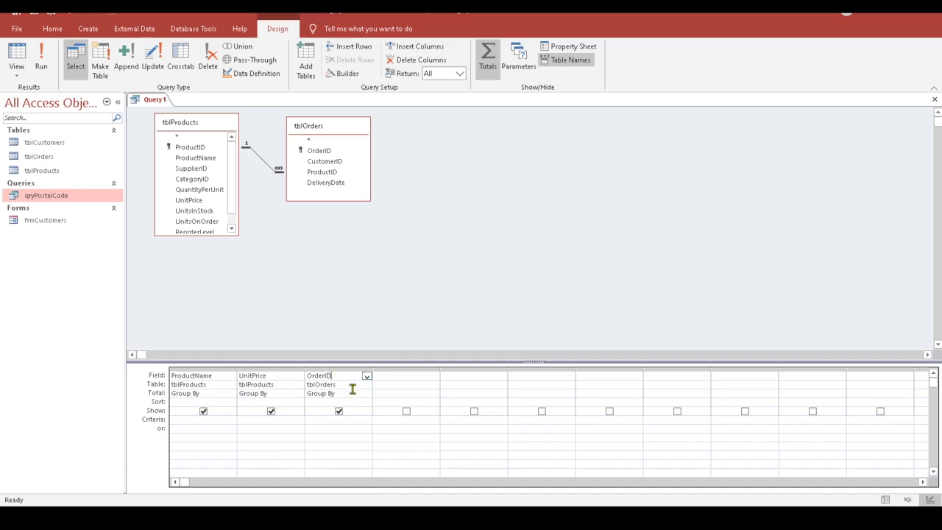
pyautogui.click(352, 393)
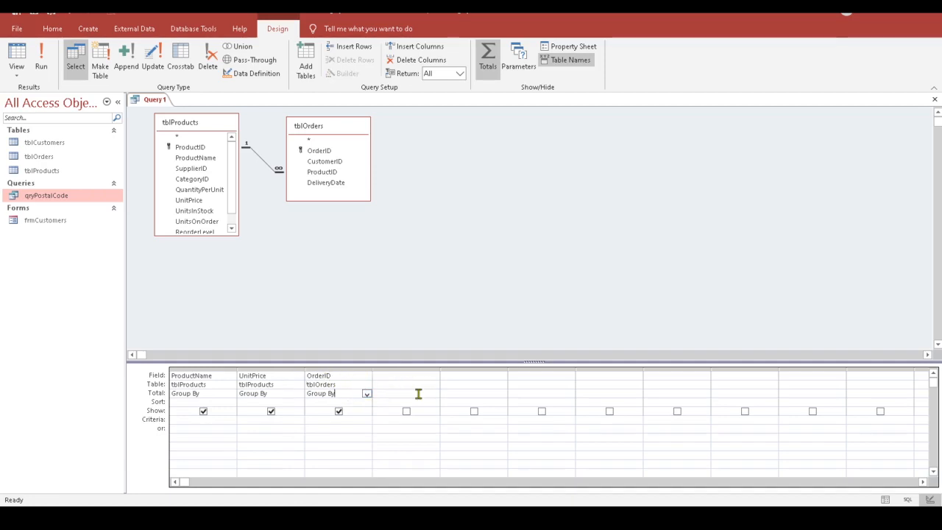
pyautogui.click(366, 396)
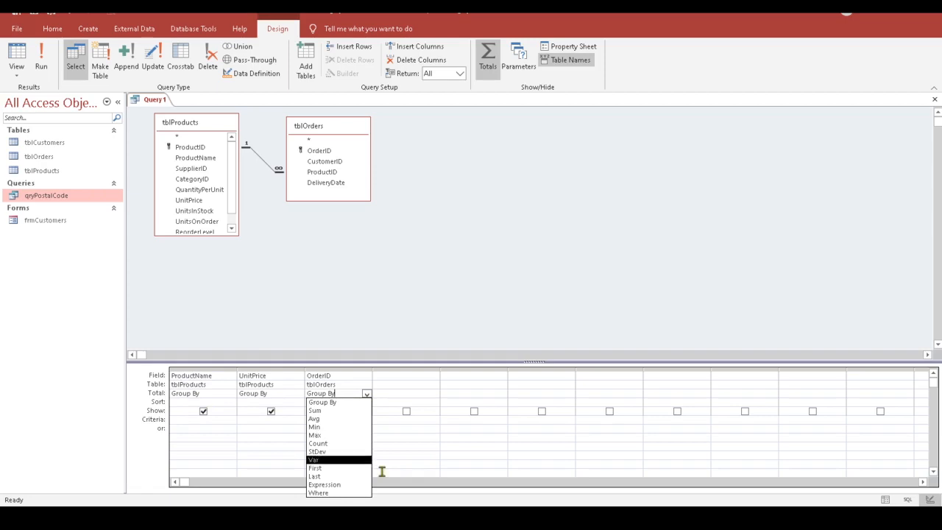
pyautogui.click(351, 446)
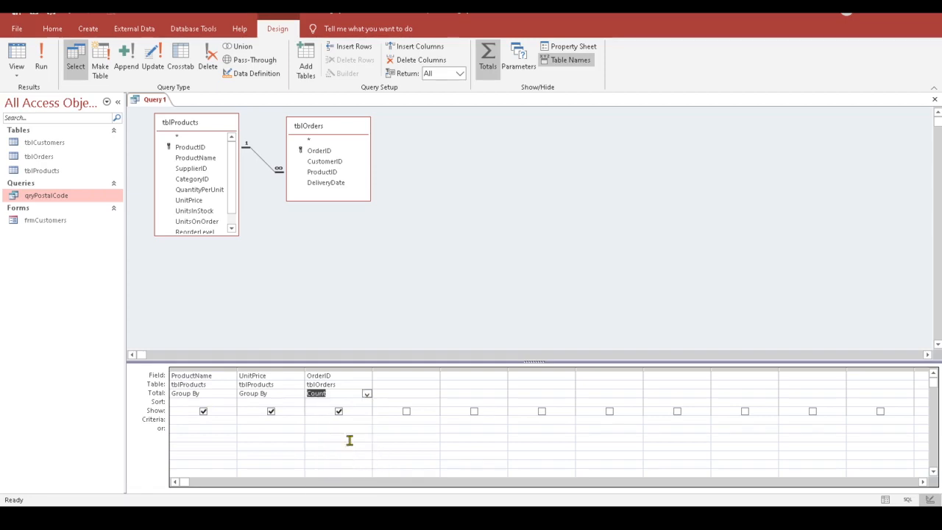
pyautogui.click(311, 402)
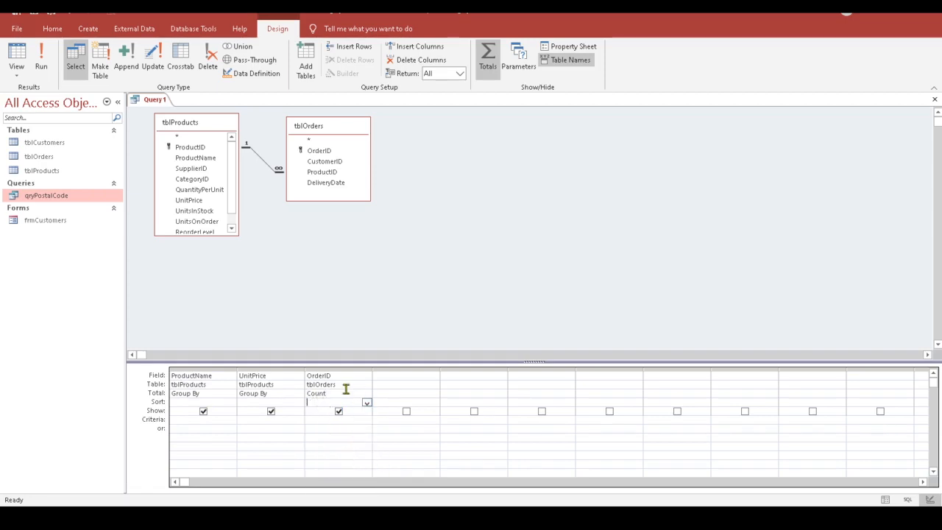
# Step: Label the OrderID field 'Qty:' and view the query results as a datasheet
pyautogui.click(310, 376)
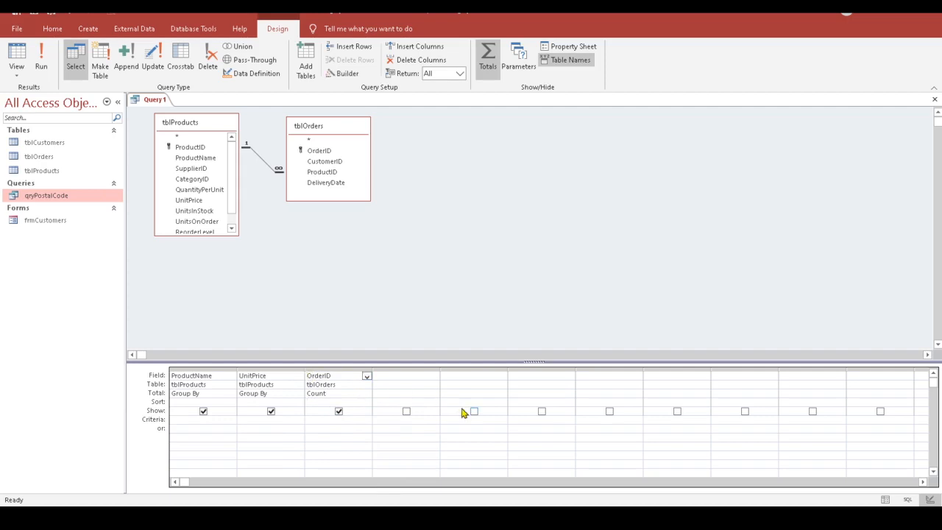
pyautogui.write('Qty:')
pyautogui.click(346, 384)
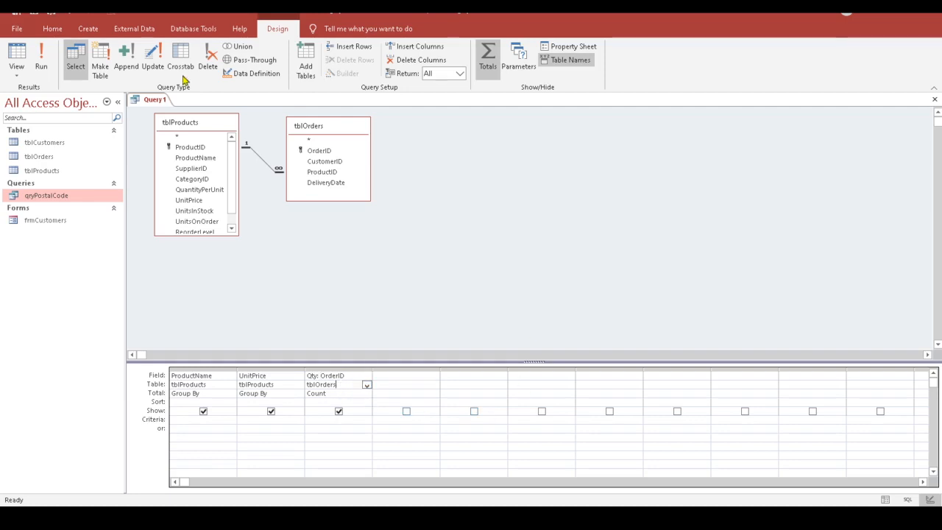
pyautogui.click(18, 58)
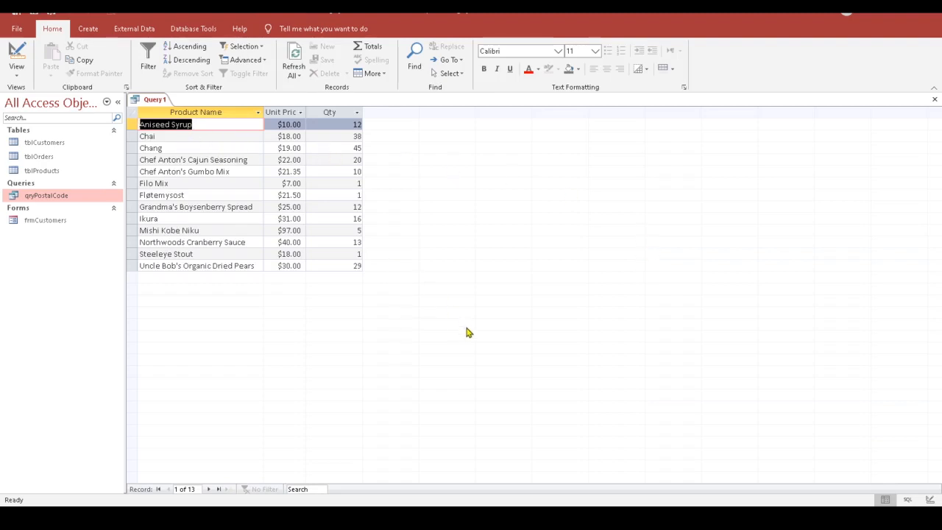
# Step: Autofit the Unit Price column in the 13-product datasheet, then return to Design view
pyautogui.doubleClick(305, 111)
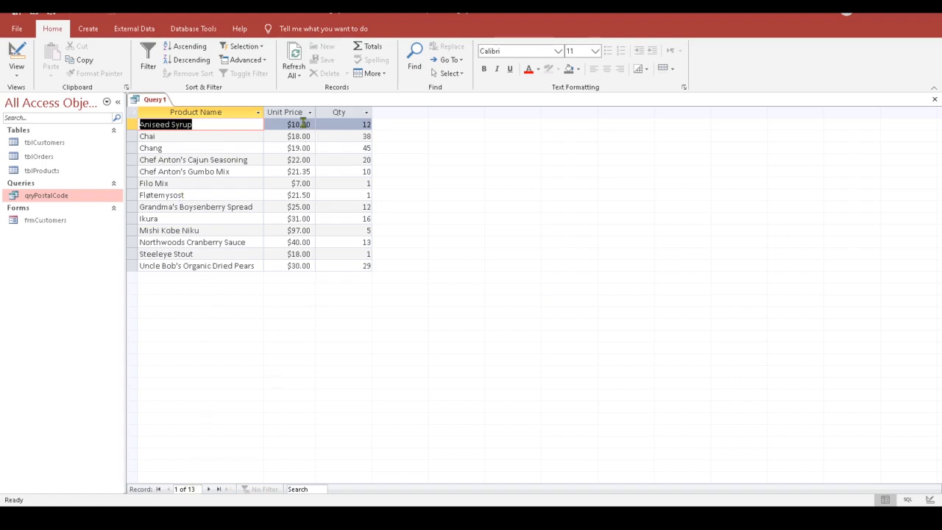
pyautogui.click(201, 126)
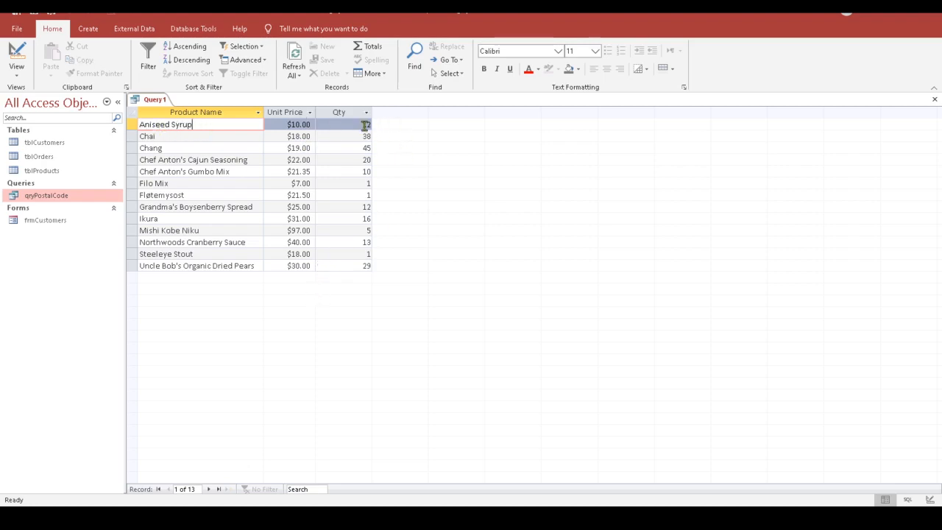
pyautogui.moveTo(353, 122); pyautogui.dragTo(385, 131)
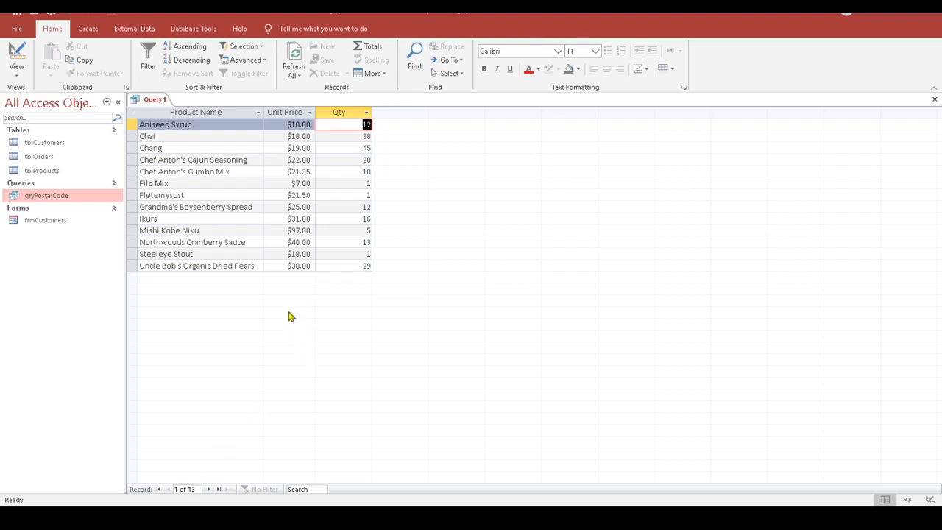
pyautogui.click(18, 53)
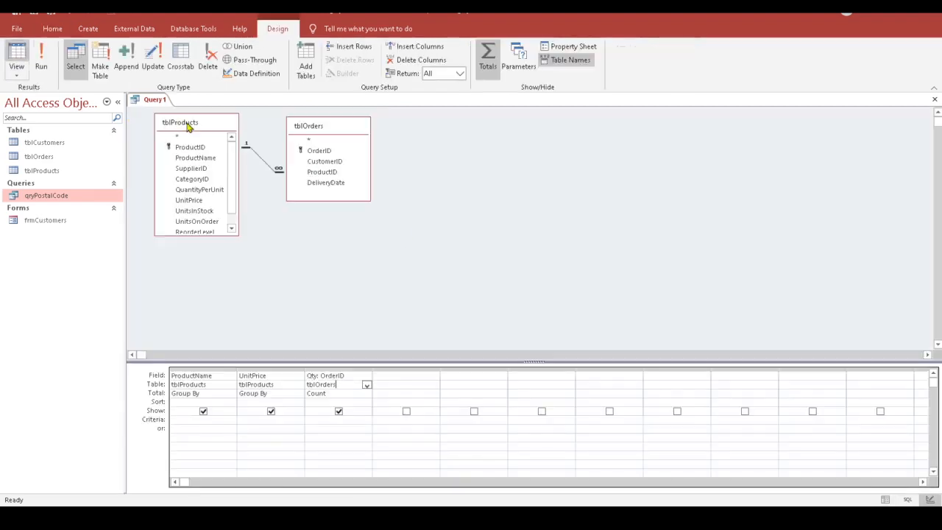
# Step: Open the Expression Builder from the empty fourth Field cell's shortcut menu
pyautogui.click(395, 376)
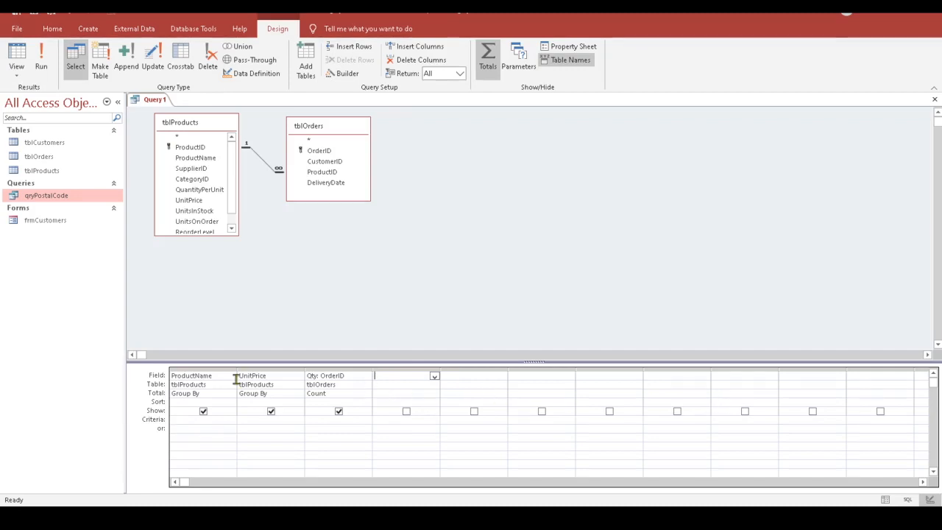
pyautogui.click(276, 376)
pyautogui.click(394, 376)
pyautogui.rightClick(386, 375)
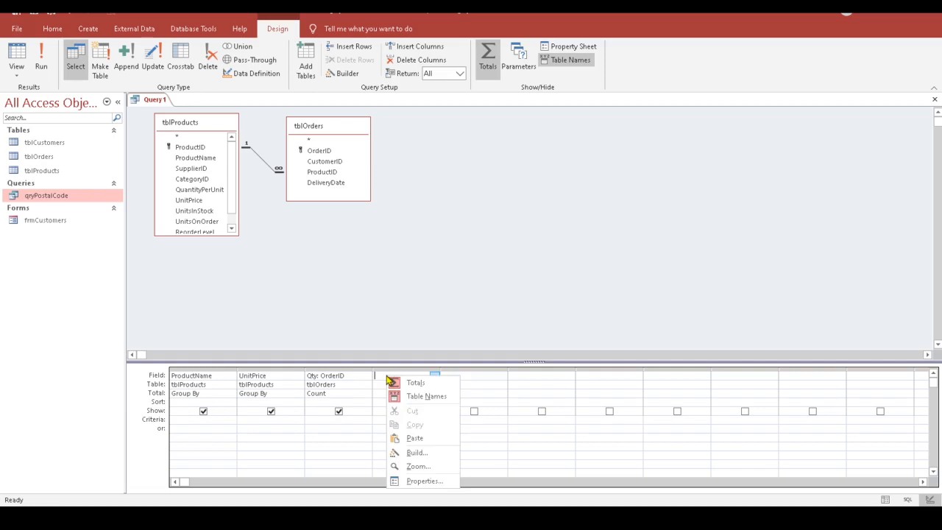
pyautogui.click(417, 452)
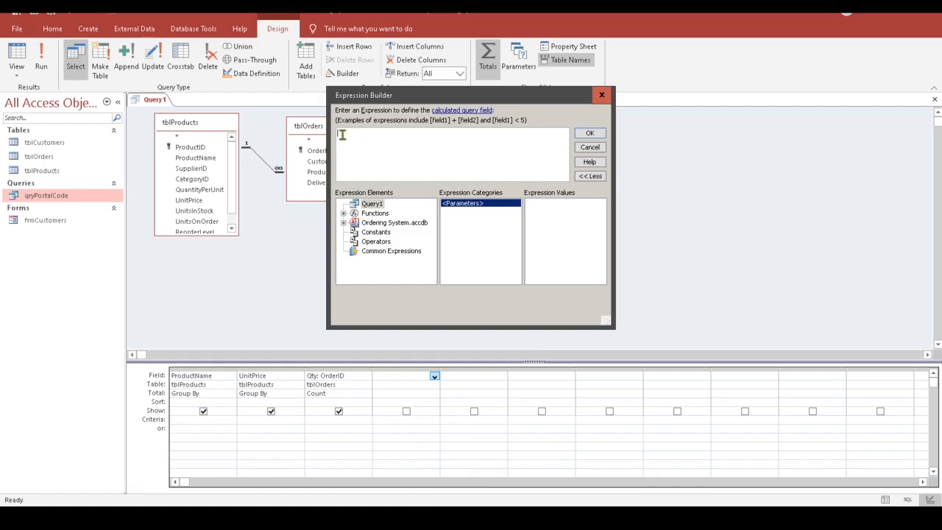
# Step: Build the expression Total: [tblProducts]![UnitPrice]*Count([tblOrders]![OrderID]) and confirm it
pyautogui.write('Total: [')
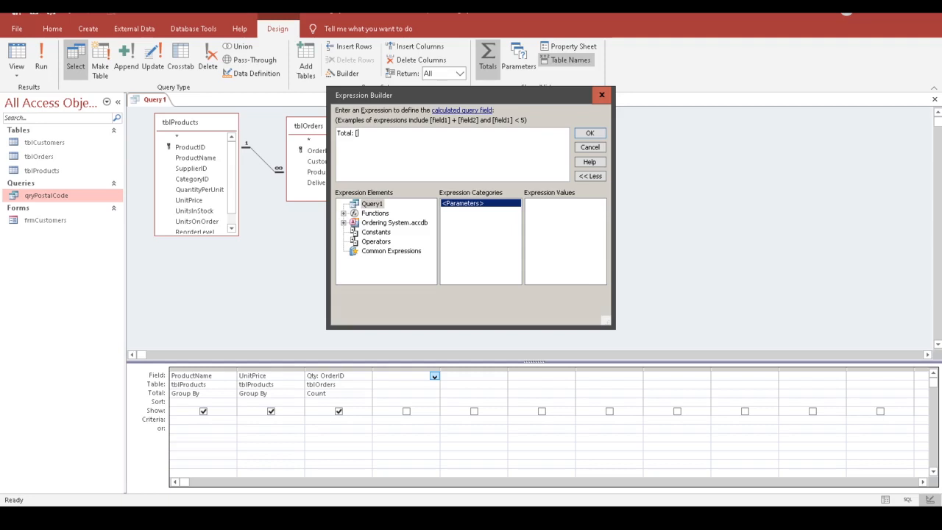
pyautogui.write('t')
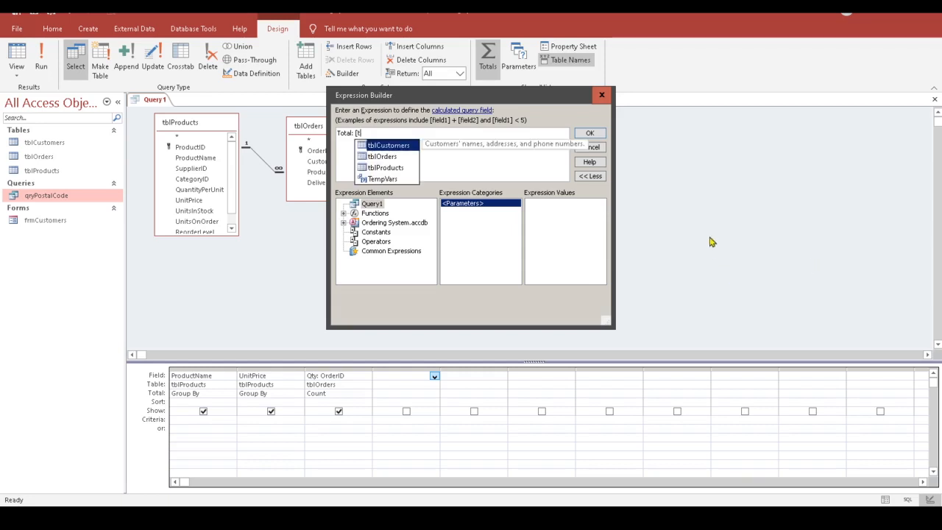
pyautogui.doubleClick(402, 168)
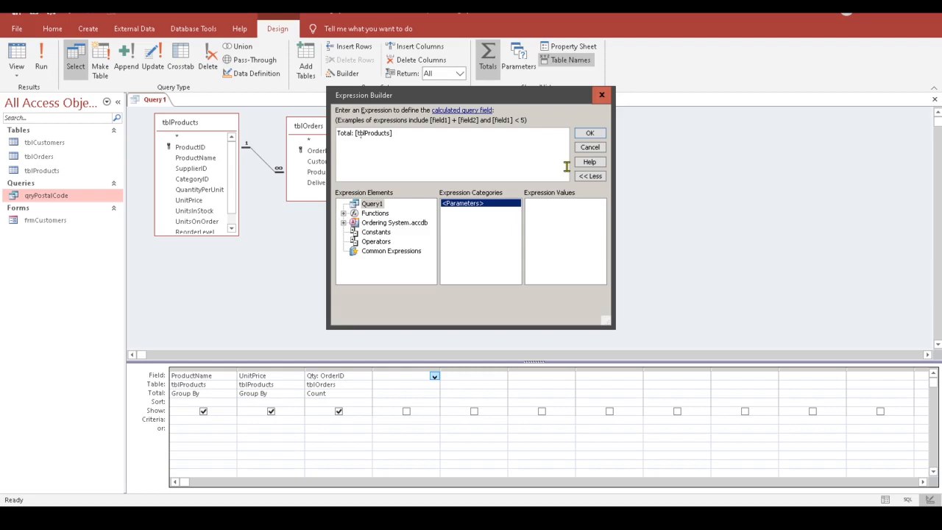
pyautogui.write('!')
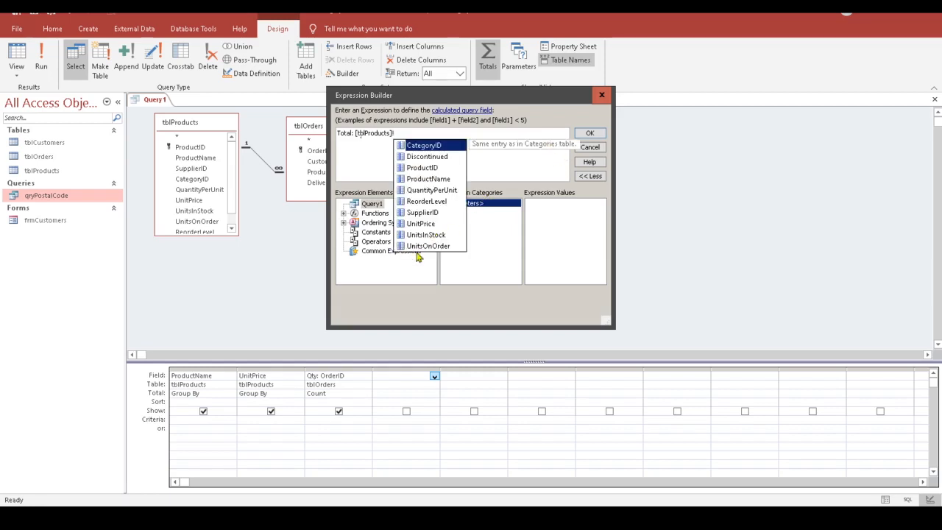
pyautogui.doubleClick(423, 224)
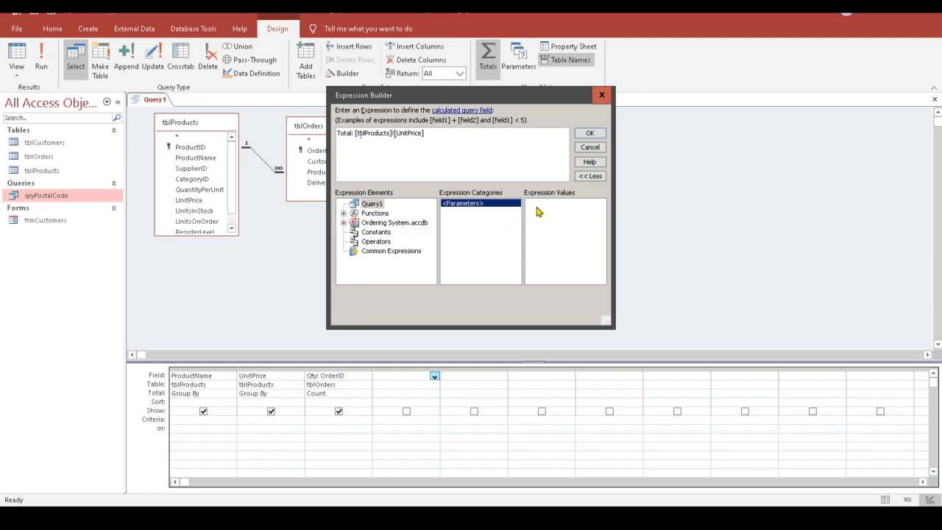
pyautogui.write('*count')
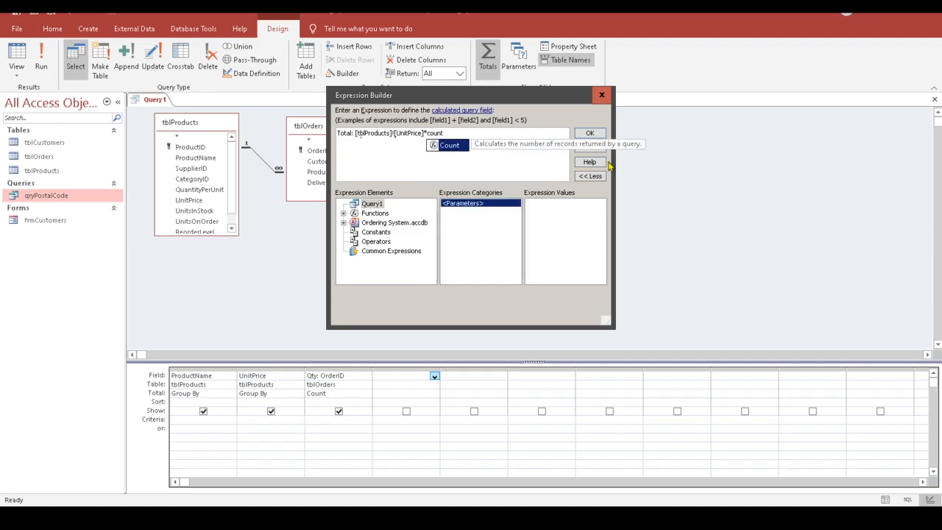
pyautogui.write('(')
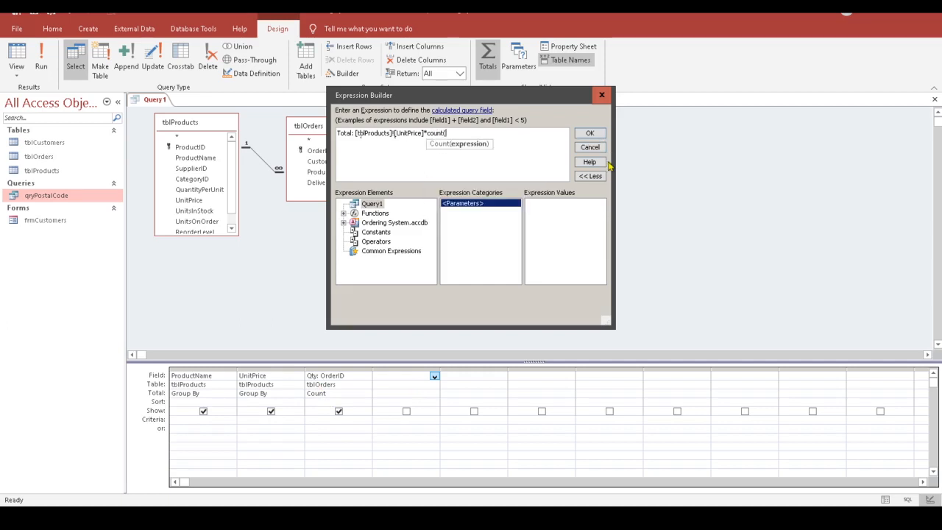
pyautogui.write('[t')
pyautogui.press('Down')
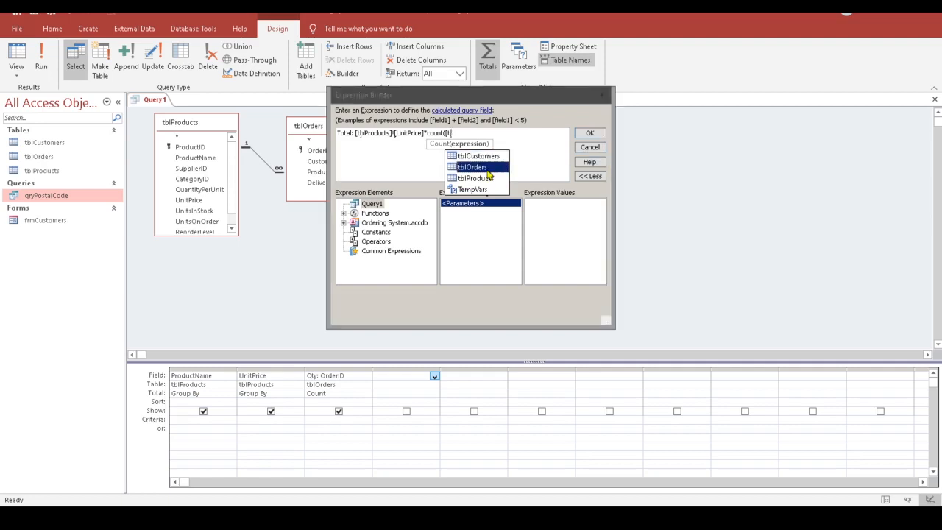
pyautogui.press('Tab')
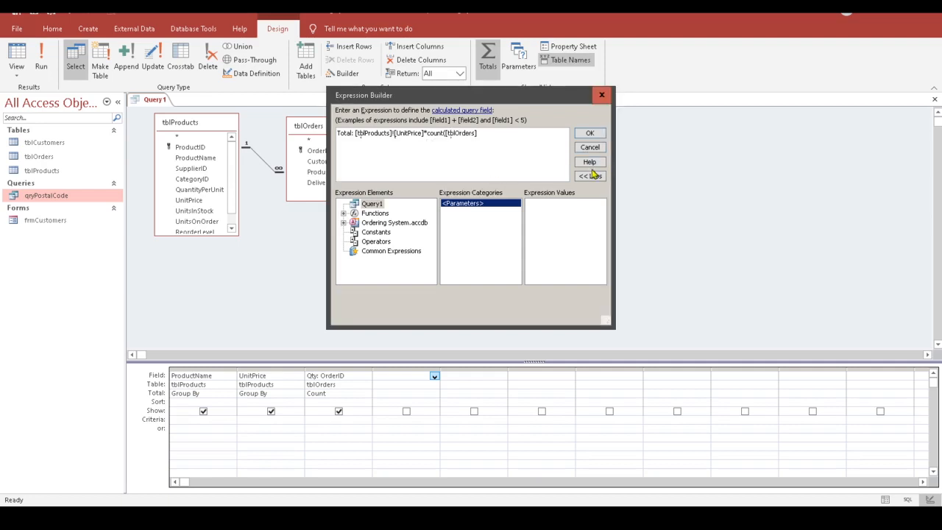
pyautogui.write('!')
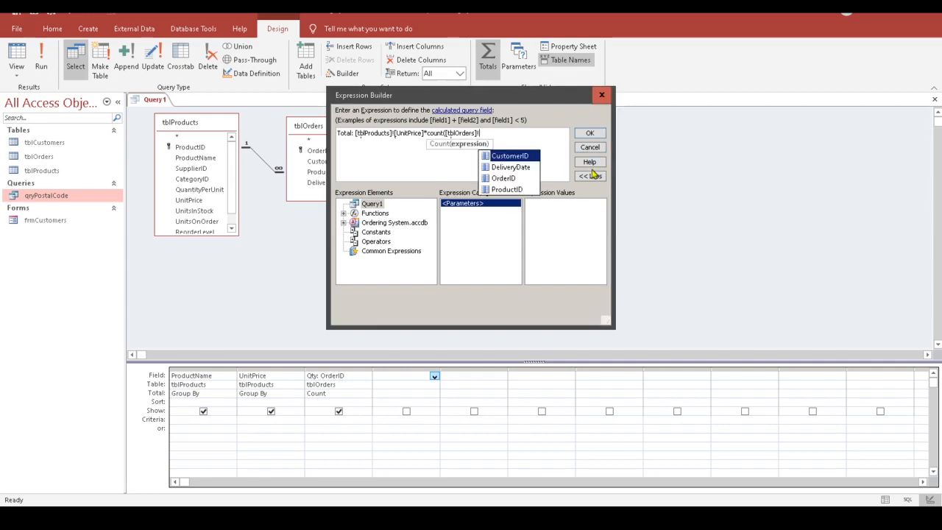
pyautogui.doubleClick(513, 178)
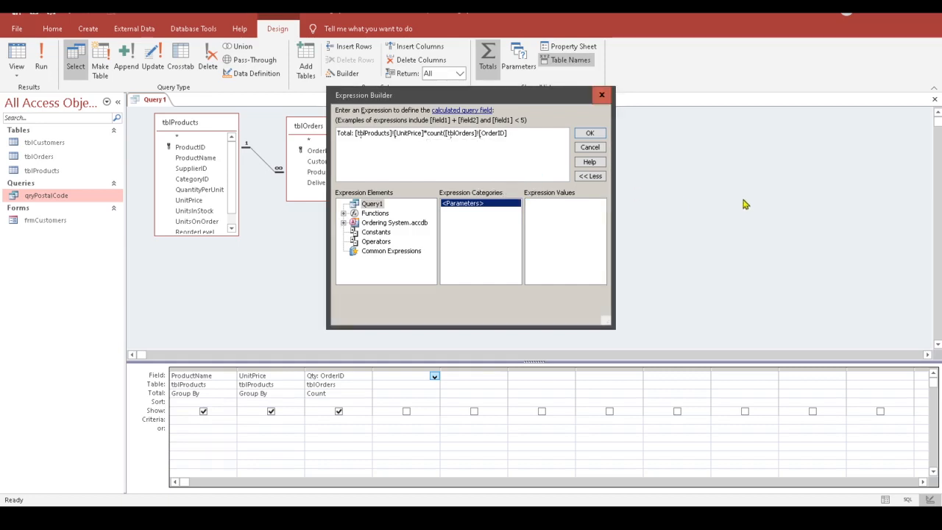
pyautogui.write(')')
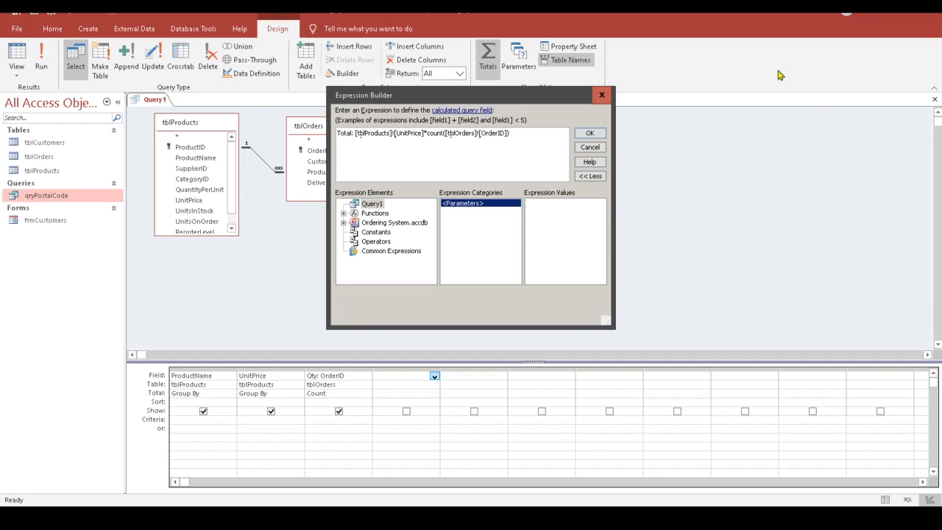
pyautogui.click(594, 133)
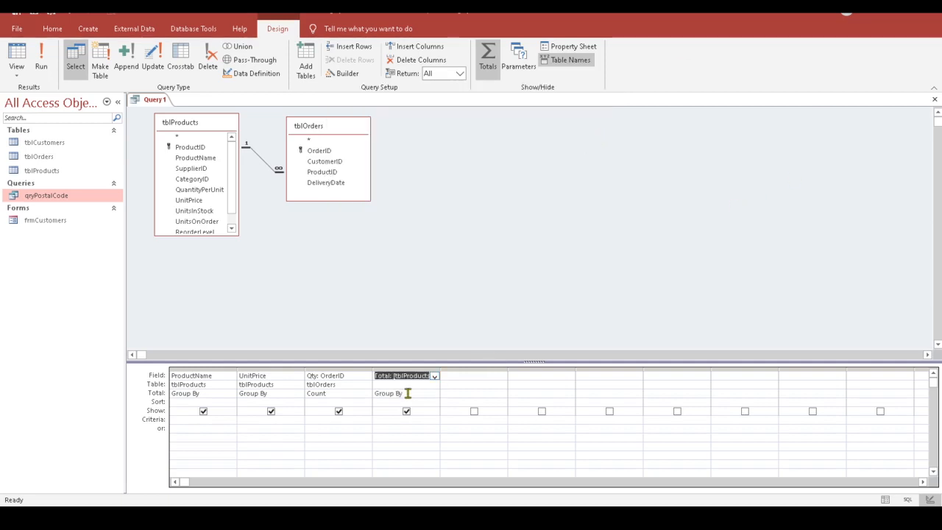
# Step: Set the Total column to Expression and check datasheet values like $120.00 for Aniseed Syrup
pyautogui.click(425, 393)
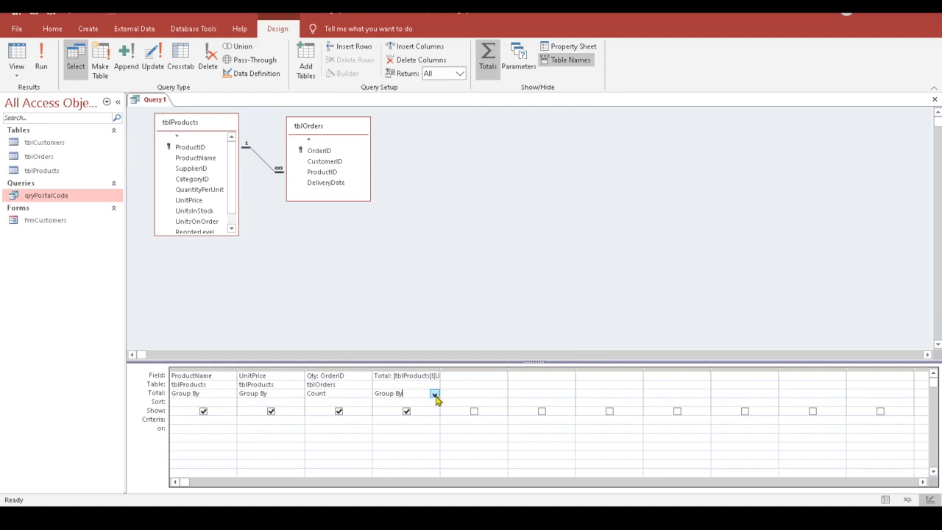
pyautogui.click(434, 394)
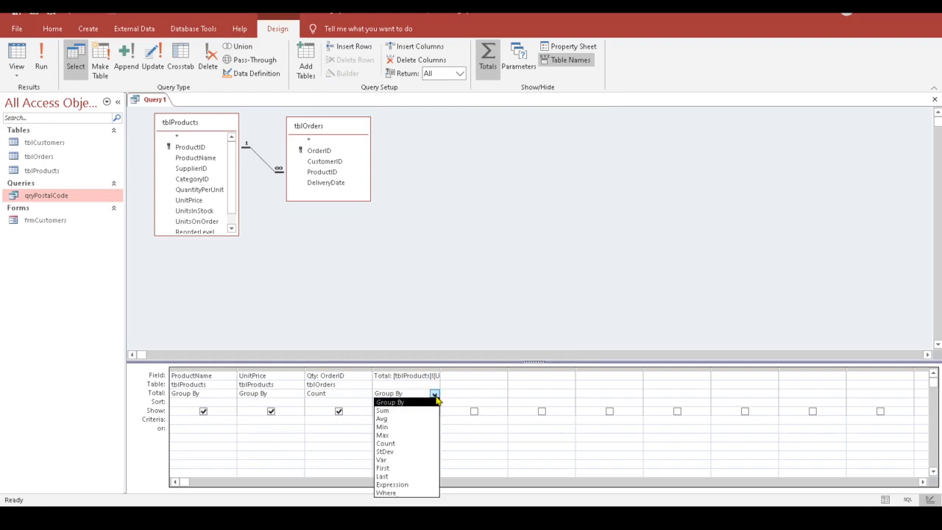
pyautogui.click(420, 485)
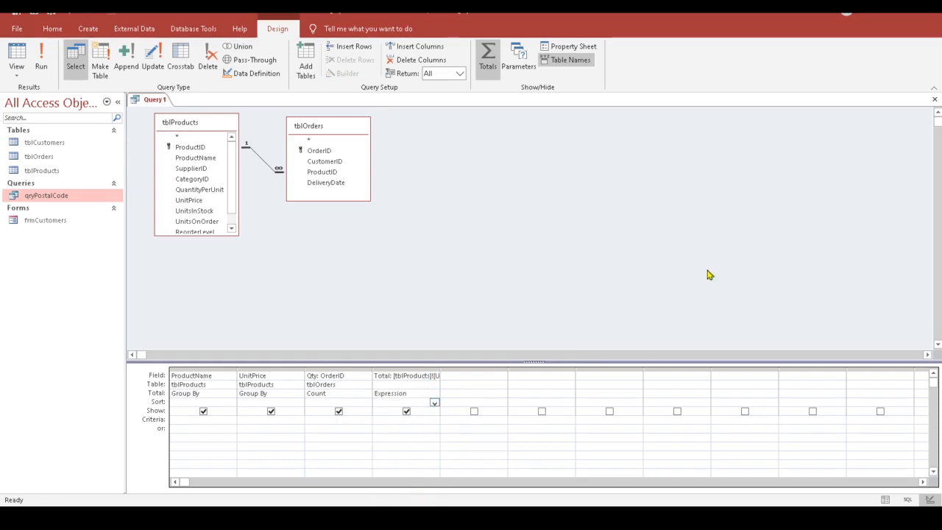
pyautogui.click(16, 58)
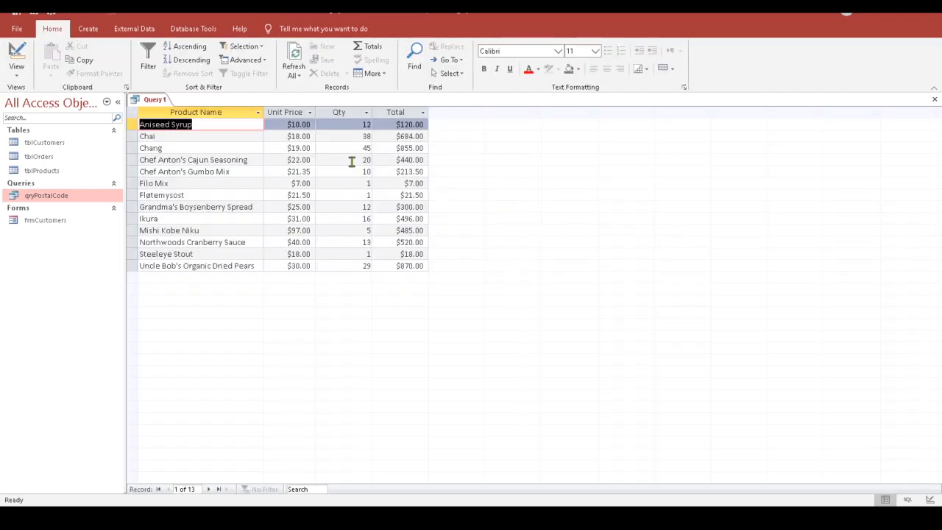
pyautogui.click(305, 125)
pyautogui.click(374, 125)
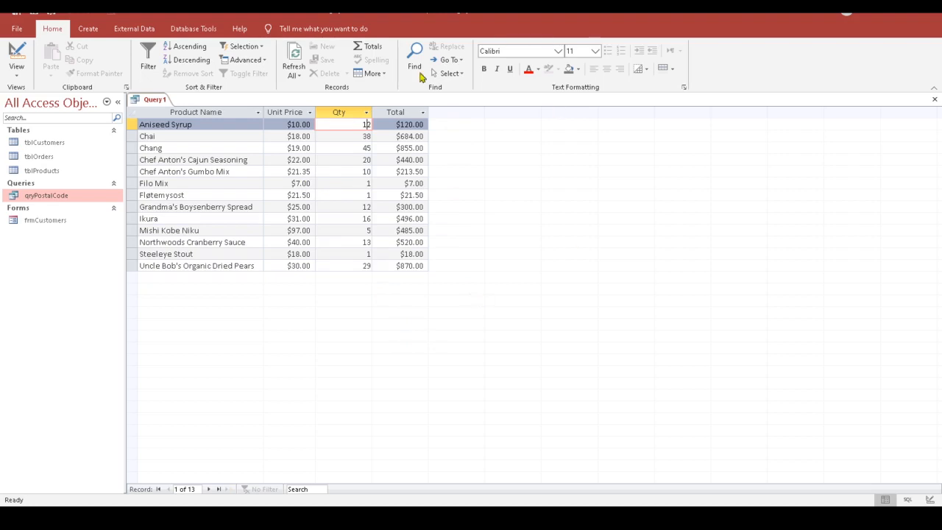
pyautogui.click(17, 53)
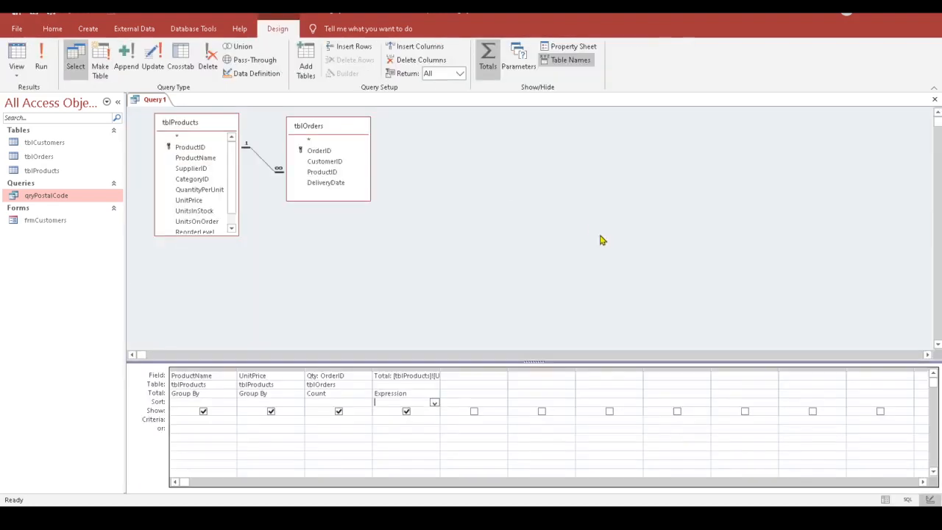
# Step: Autofit the Total column and add tblOrders' DeliveryDate as a fifth column with Total set to Where
pyautogui.click(478, 376)
pyautogui.doubleClick(440, 370)
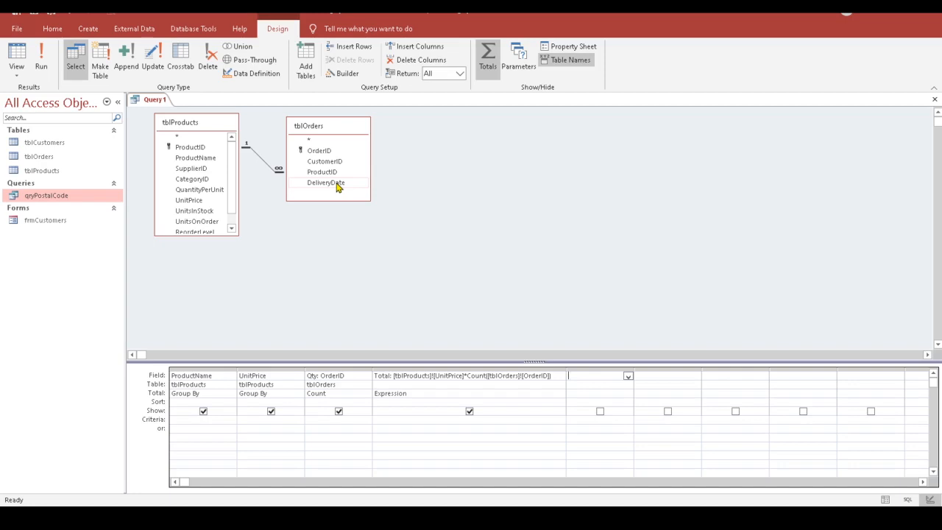
pyautogui.moveTo(336, 185); pyautogui.dragTo(592, 375)
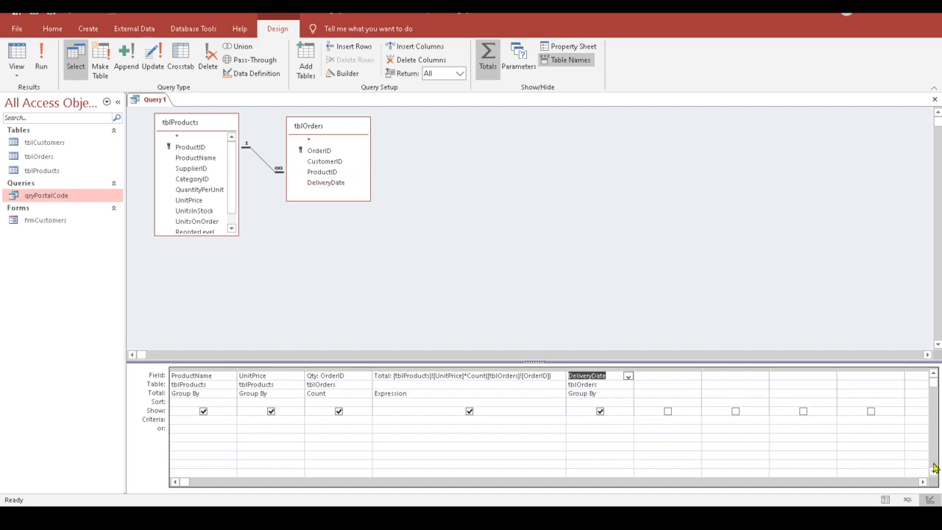
pyautogui.click(611, 394)
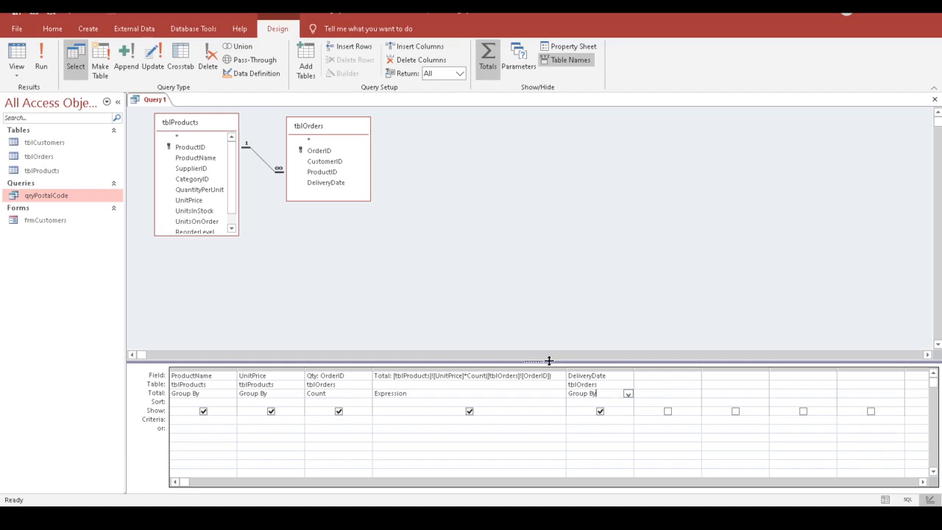
pyautogui.click(628, 394)
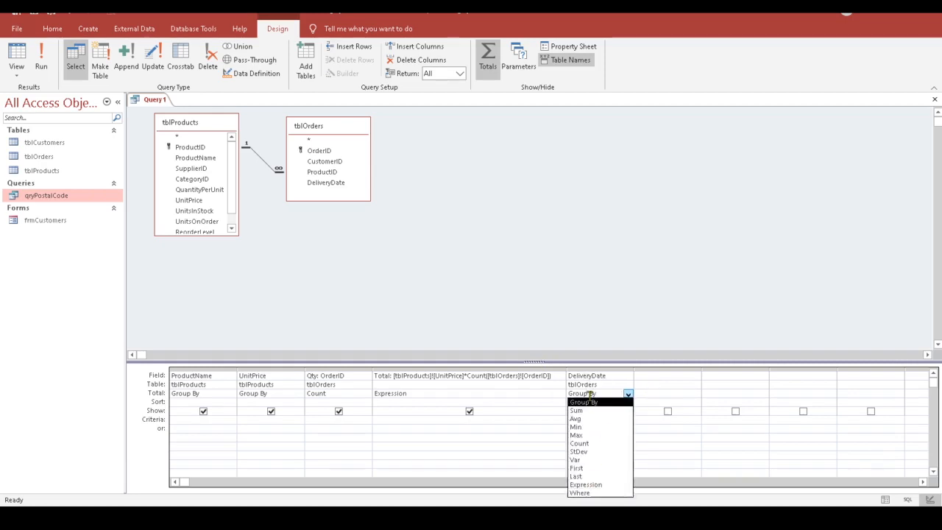
pyautogui.click(588, 493)
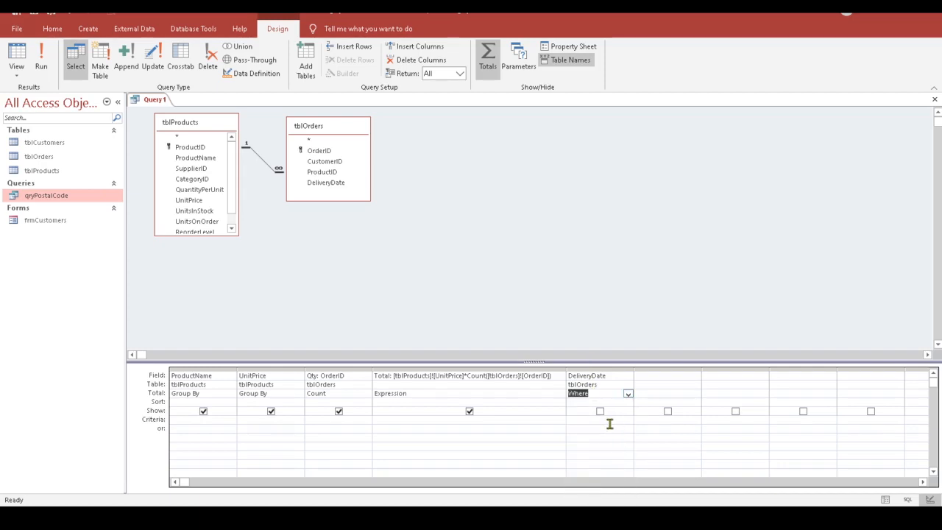
pyautogui.click(575, 420)
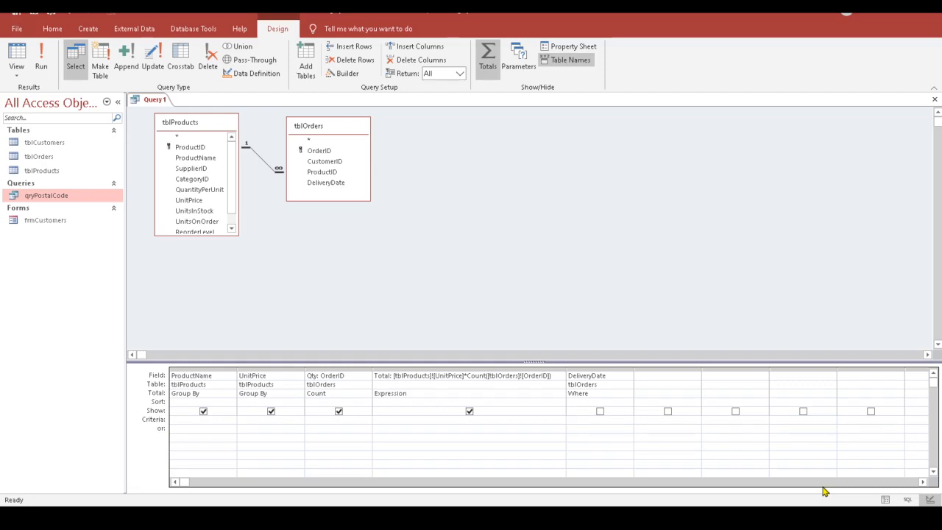
# Step: Enter Between #7/1/2006# And #7/31/2006# as DeliveryDate's criteria using the Zoom box
pyautogui.rightClick(575, 425)
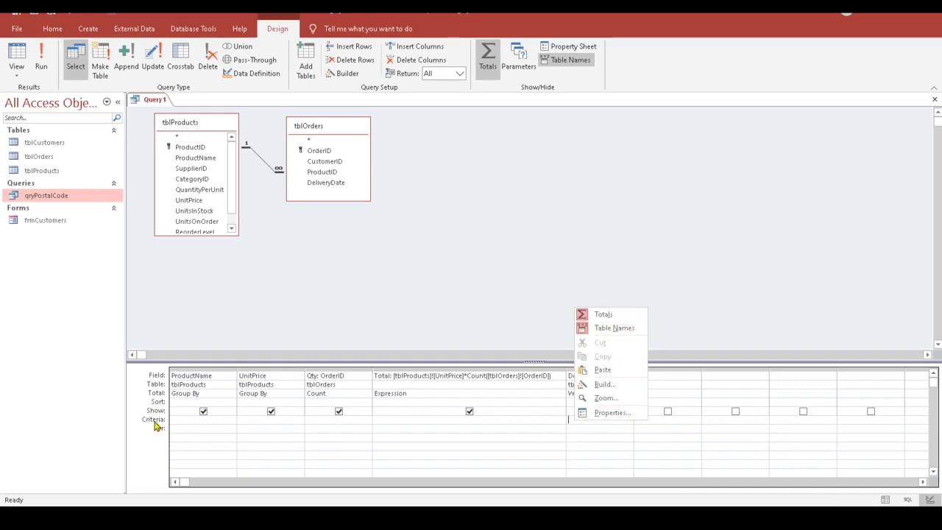
pyautogui.click(570, 423)
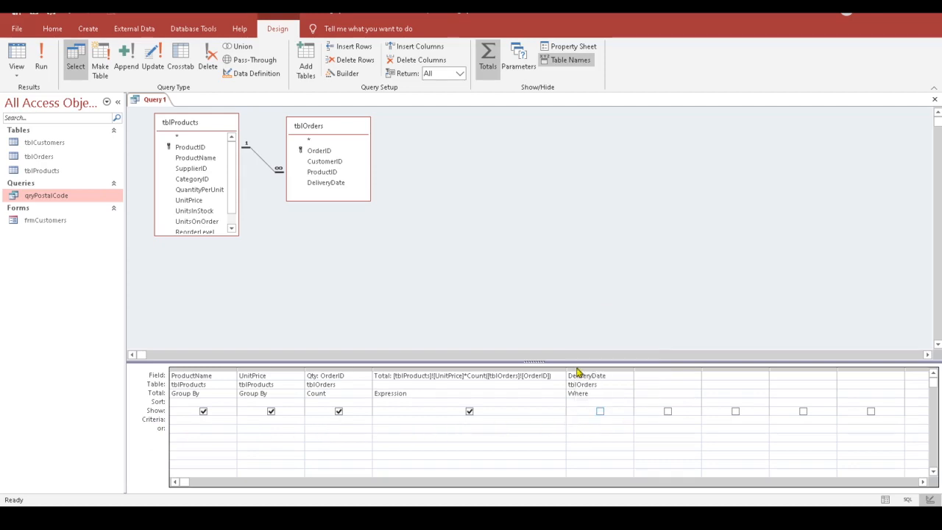
pyautogui.rightClick(570, 424)
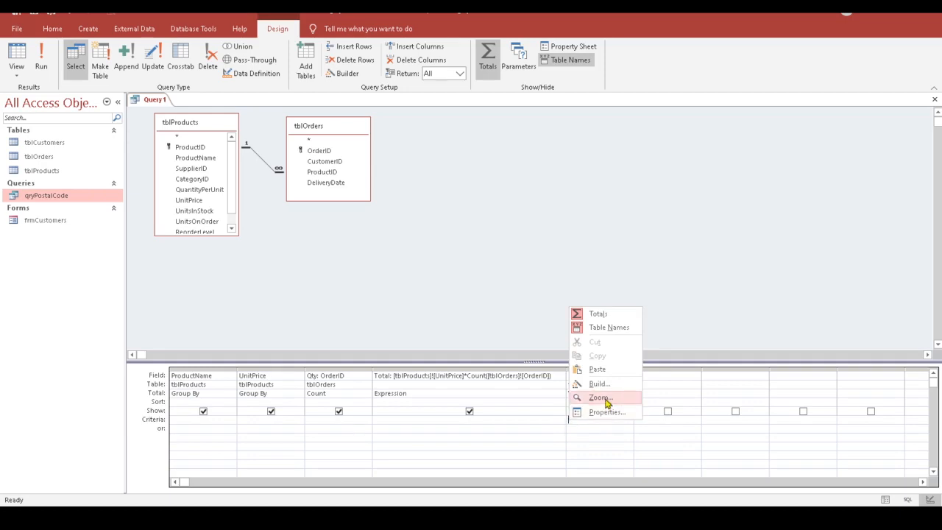
pyautogui.click(600, 397)
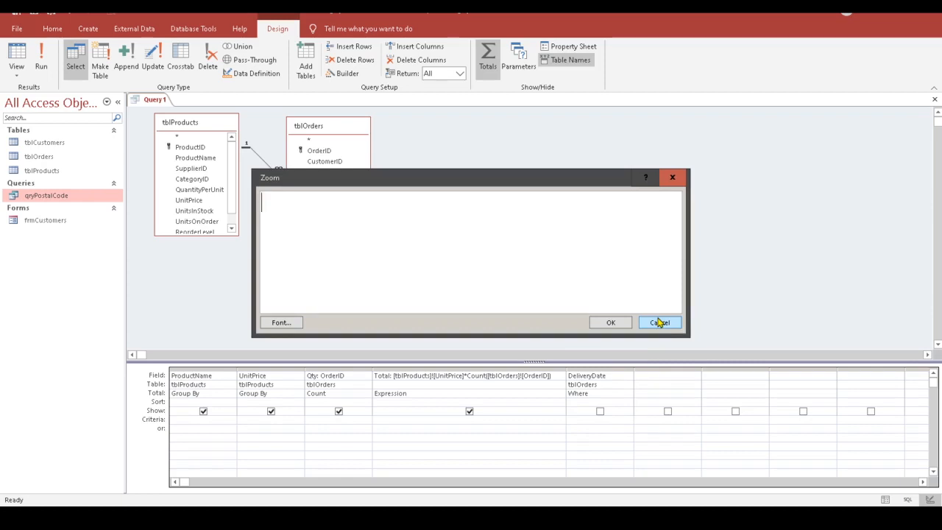
pyautogui.write('Between')
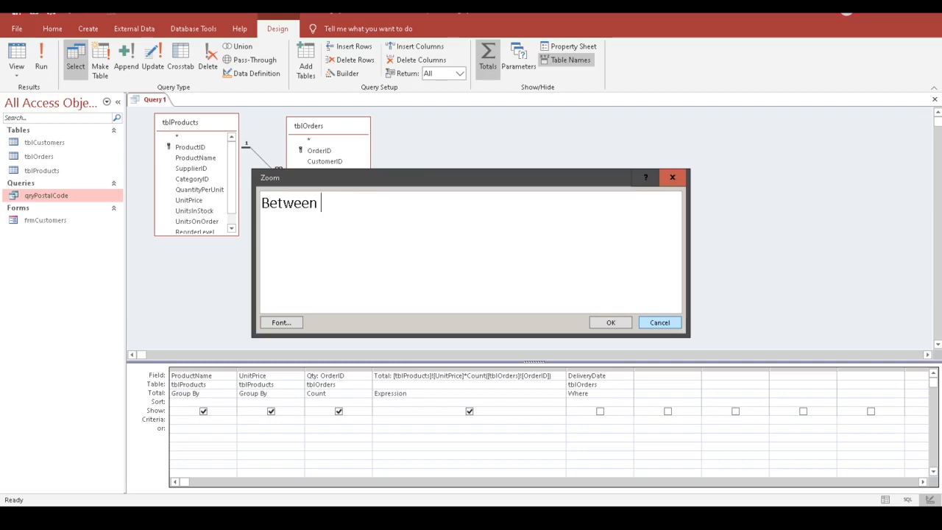
pyautogui.write('#')
pyautogui.write('7')
pyautogui.write('/1')
pyautogui.write('/201')
pyautogui.write('06')
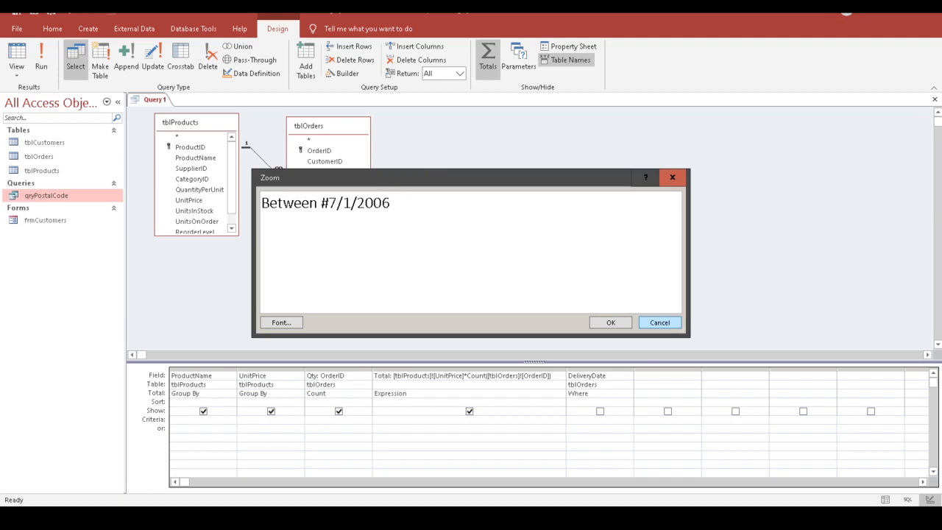
pyautogui.write('# And #')
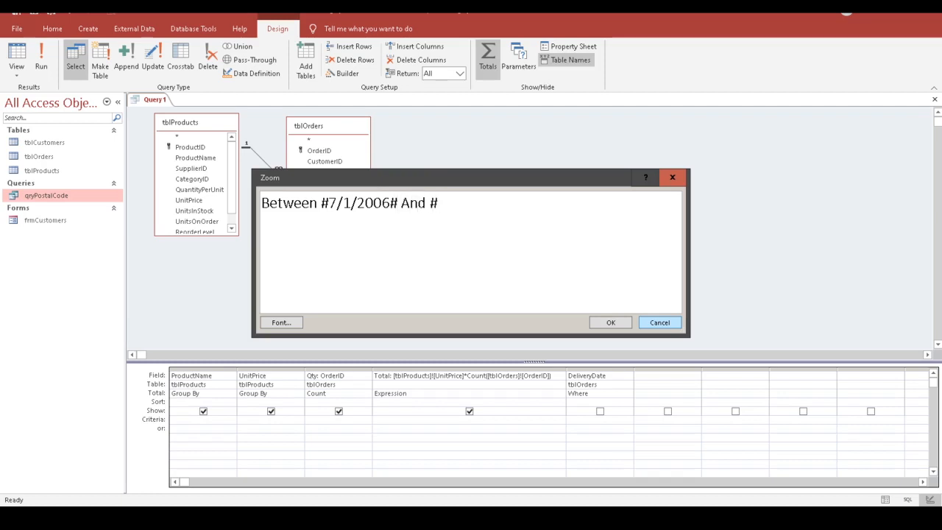
pyautogui.write('7/31')
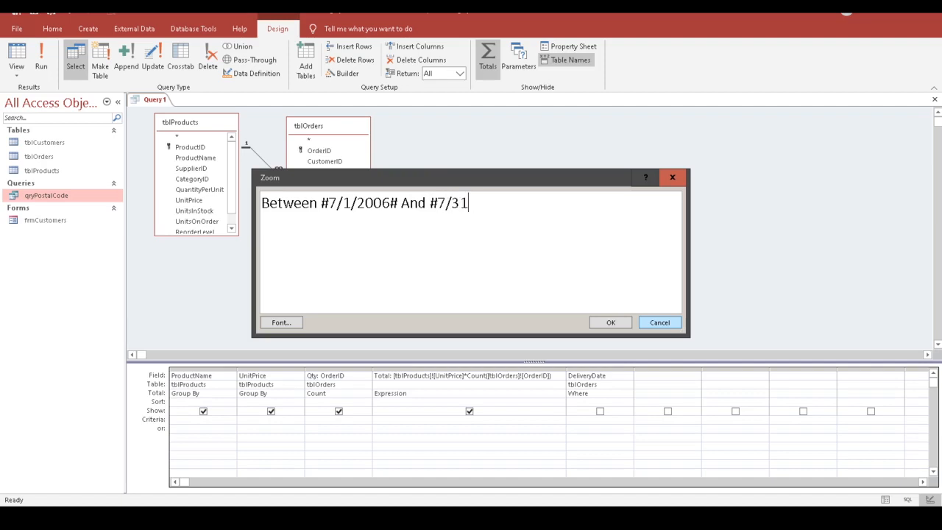
pyautogui.write('/2006#')
pyautogui.click(611, 323)
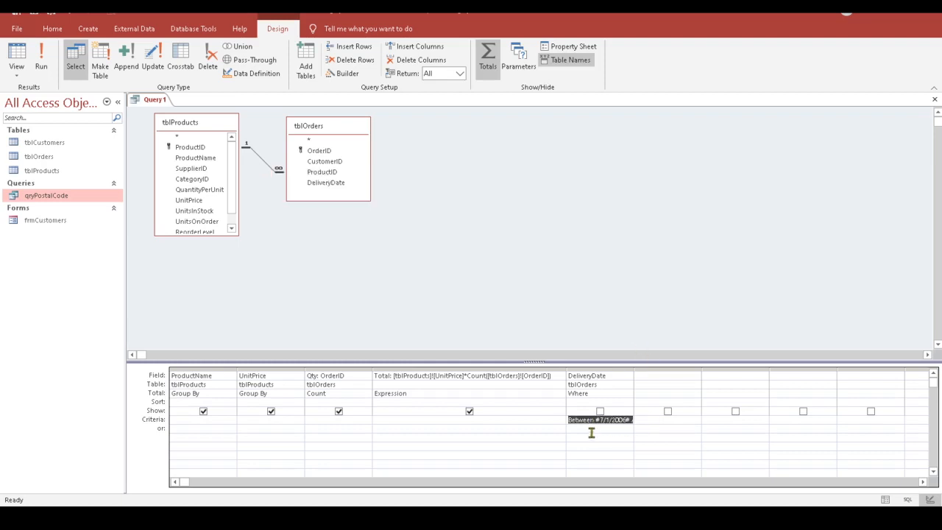
pyautogui.click(628, 439)
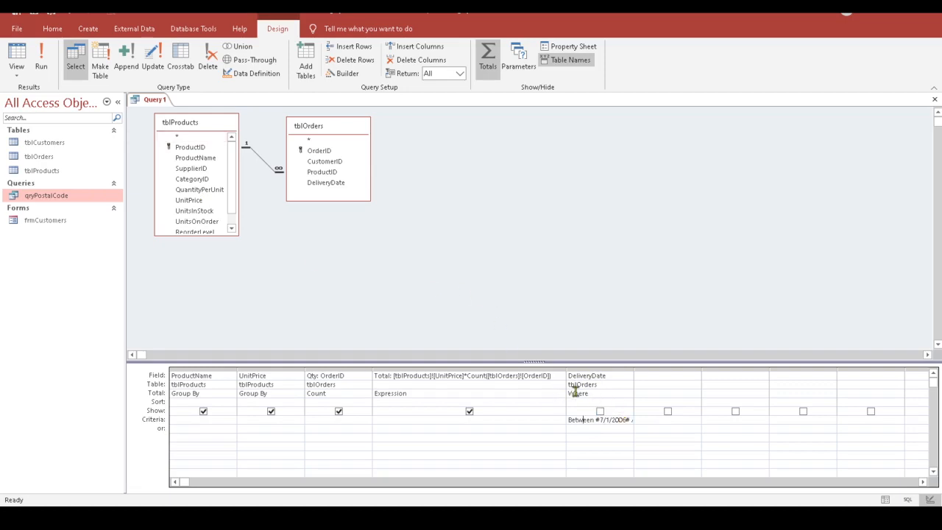
pyautogui.click(15, 58)
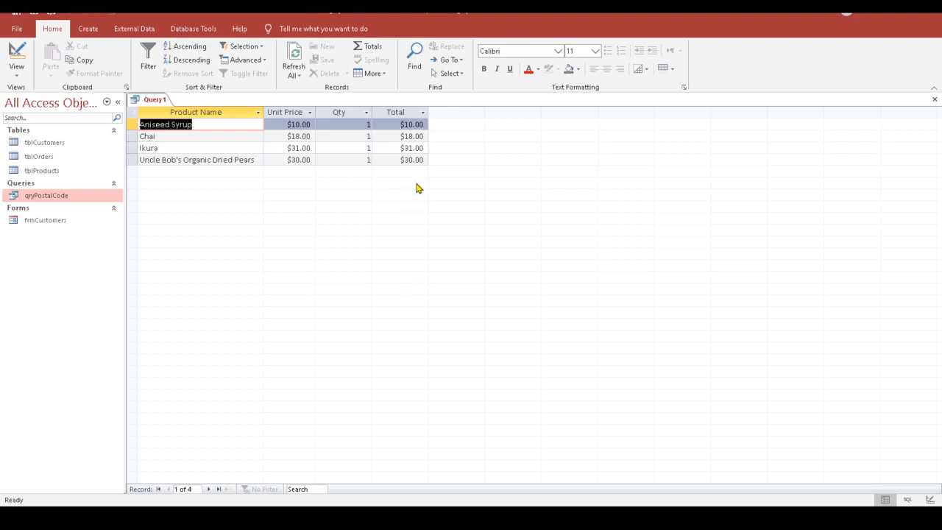
pyautogui.click(16, 55)
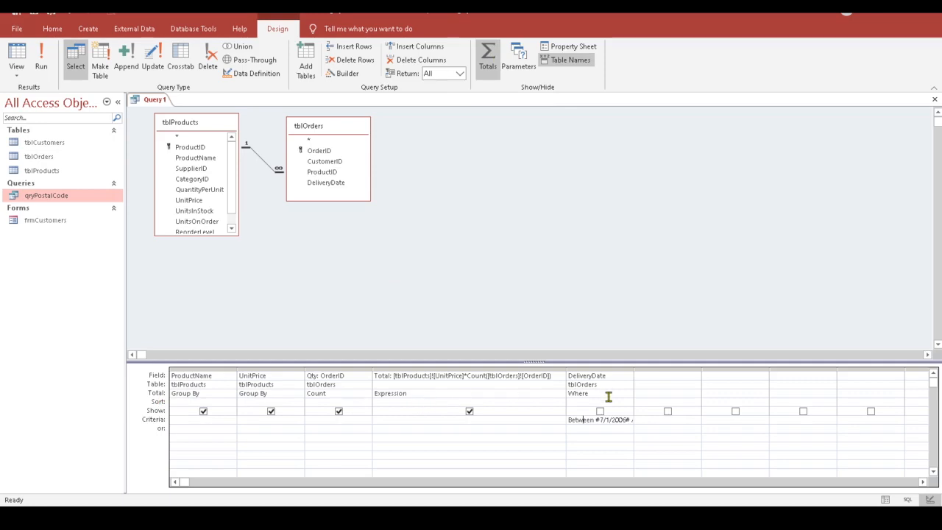
# Step: Keep ProductName's Total row set to Group By
pyautogui.click(228, 395)
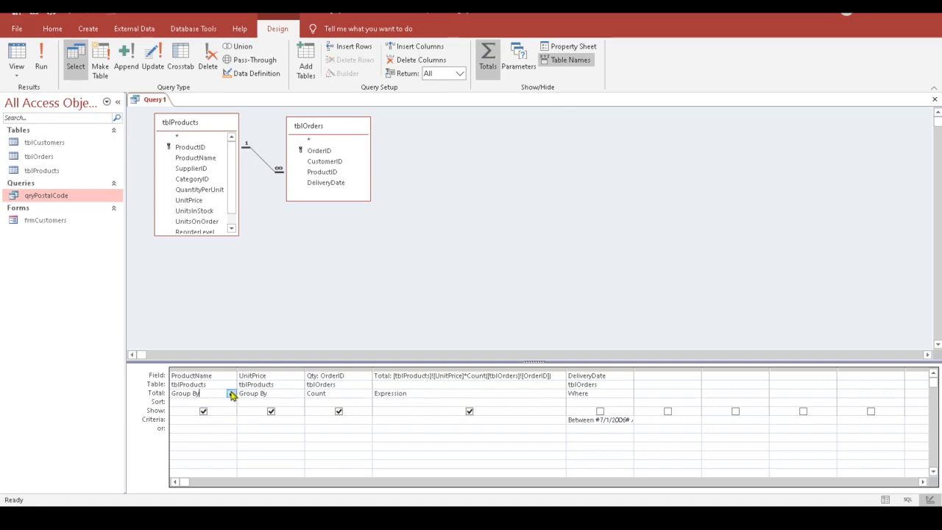
pyautogui.click(231, 394)
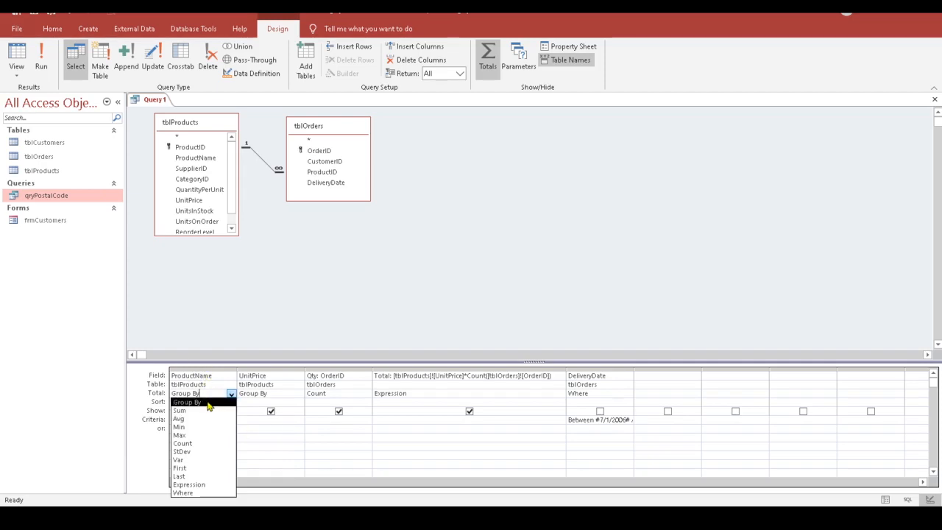
pyautogui.click(209, 403)
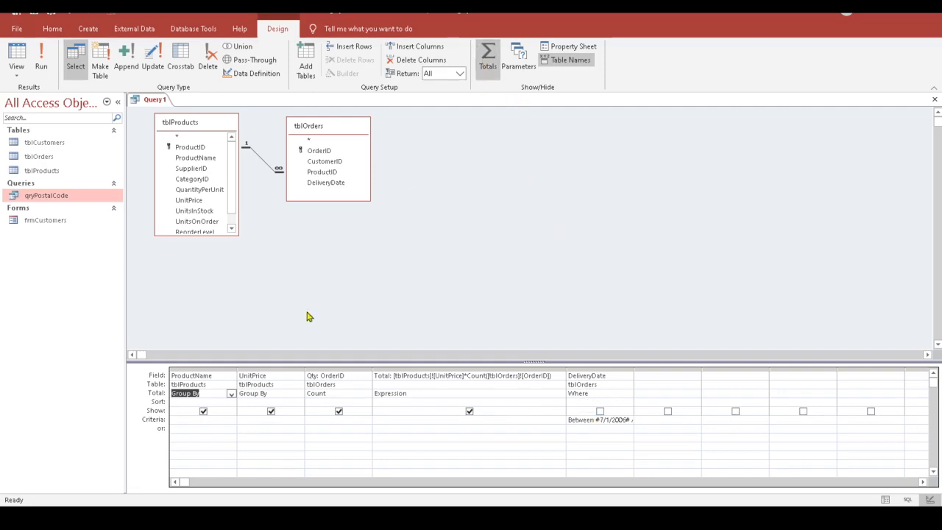
# Step: Save the query as qryTotalQuery from the File menu
pyautogui.click(18, 28)
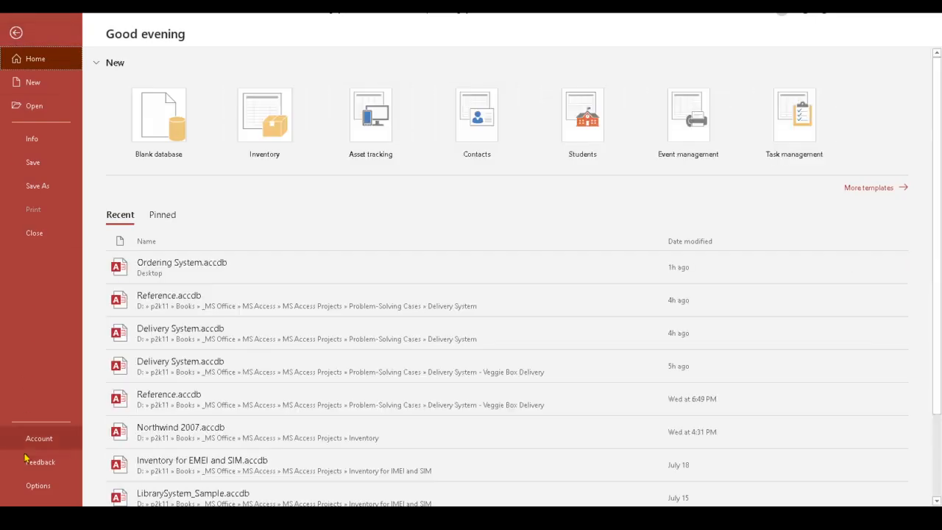
pyautogui.click(40, 166)
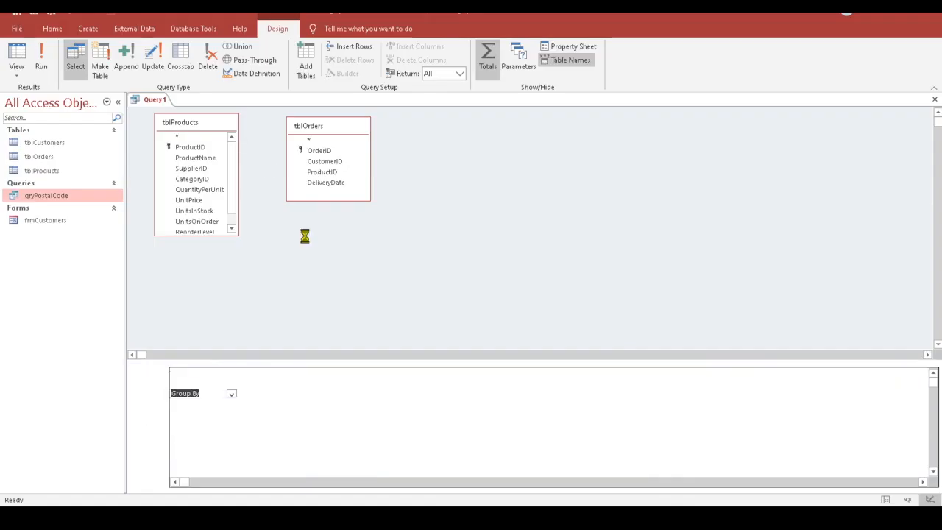
pyautogui.write('qryTotal')
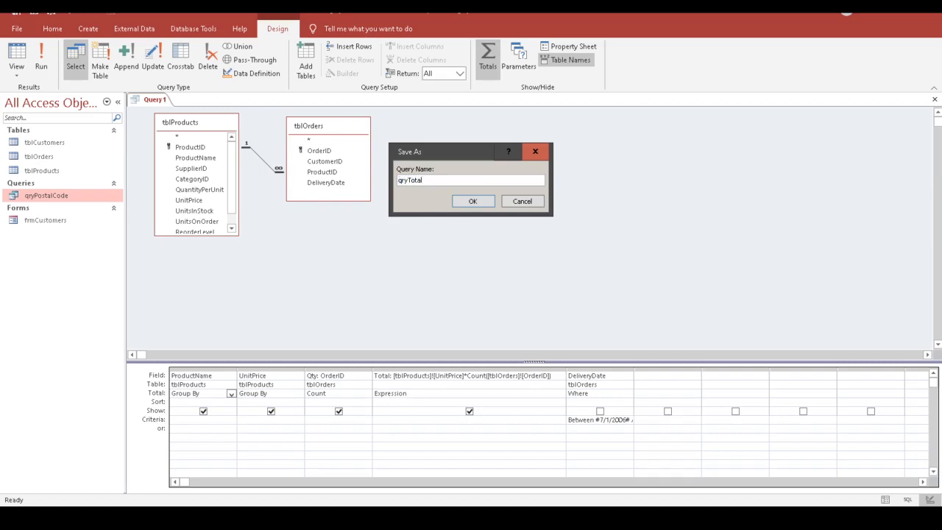
pyautogui.write('Query')
pyautogui.click(474, 202)
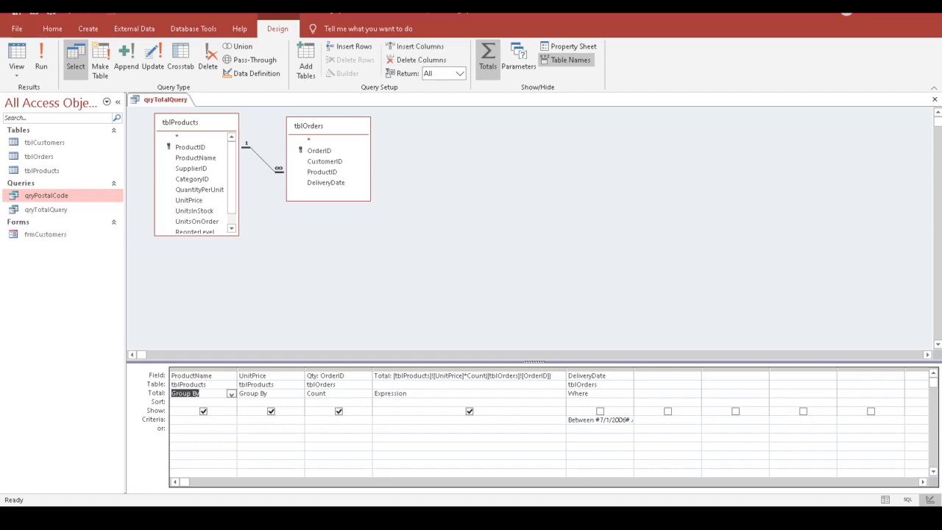
# Step: Close qryTotalQuery and start a new query design with tblProducts added
pyautogui.hotkey('ctrl', 'w')
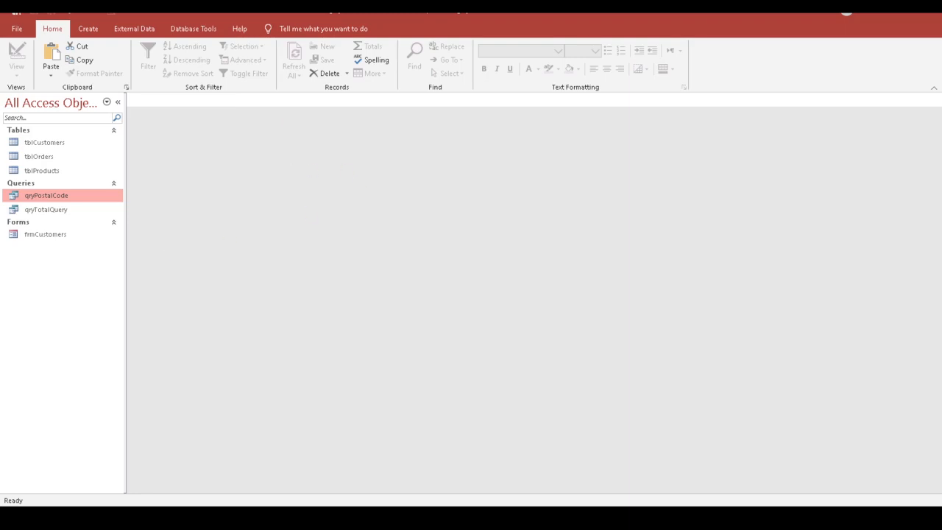
pyautogui.click(81, 31)
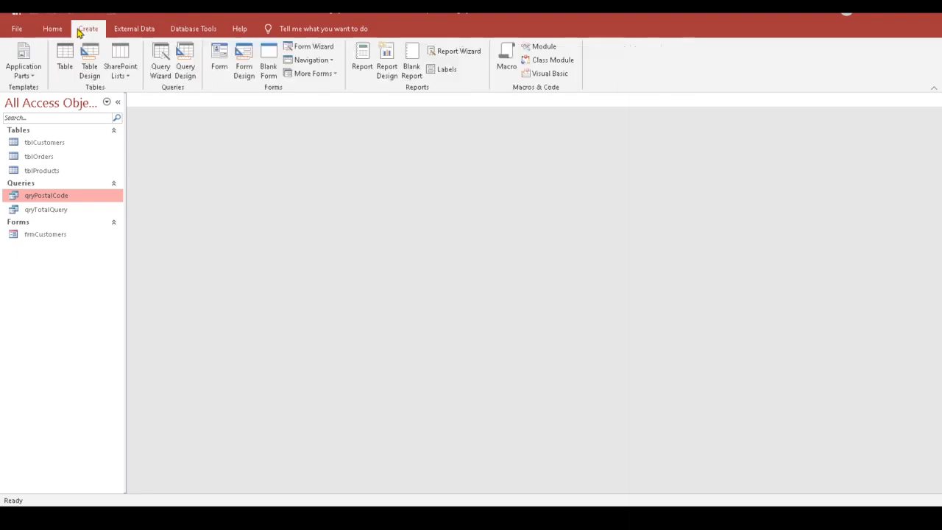
pyautogui.click(185, 70)
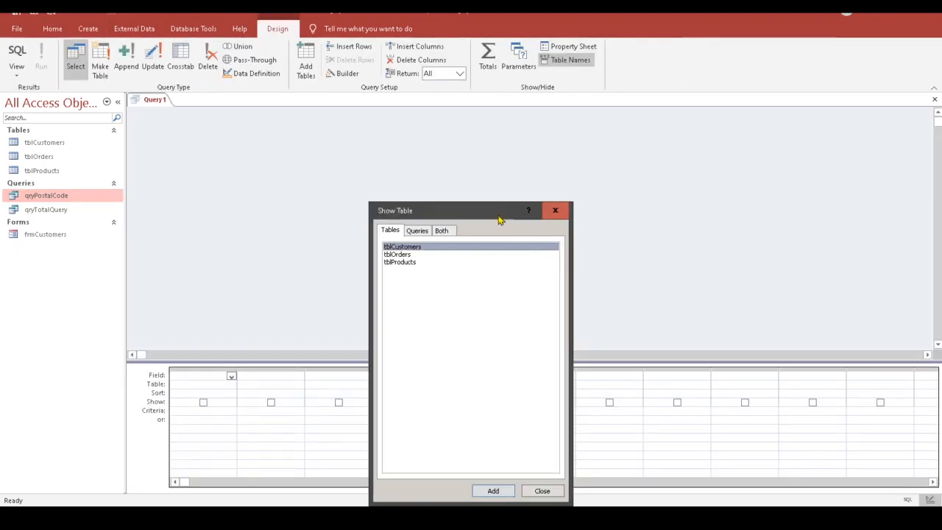
pyautogui.moveTo(485, 213); pyautogui.dragTo(608, 138)
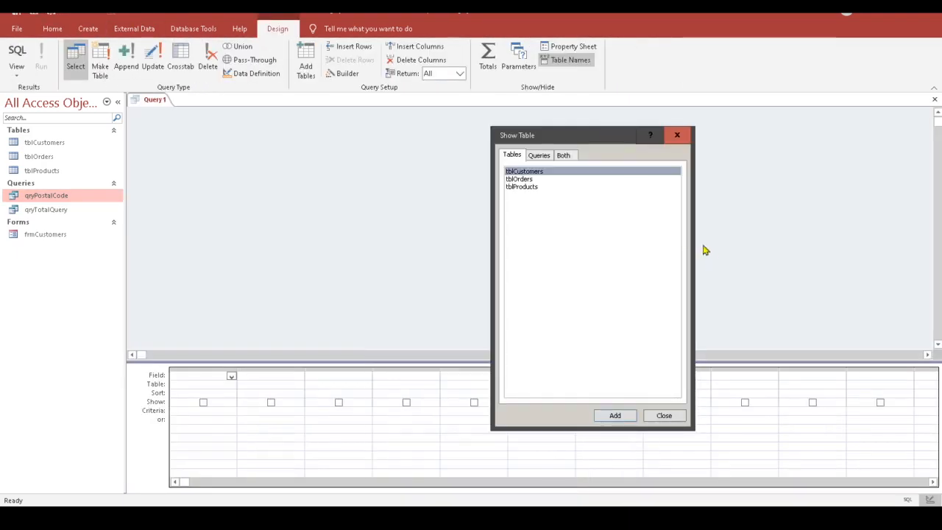
pyautogui.doubleClick(529, 188)
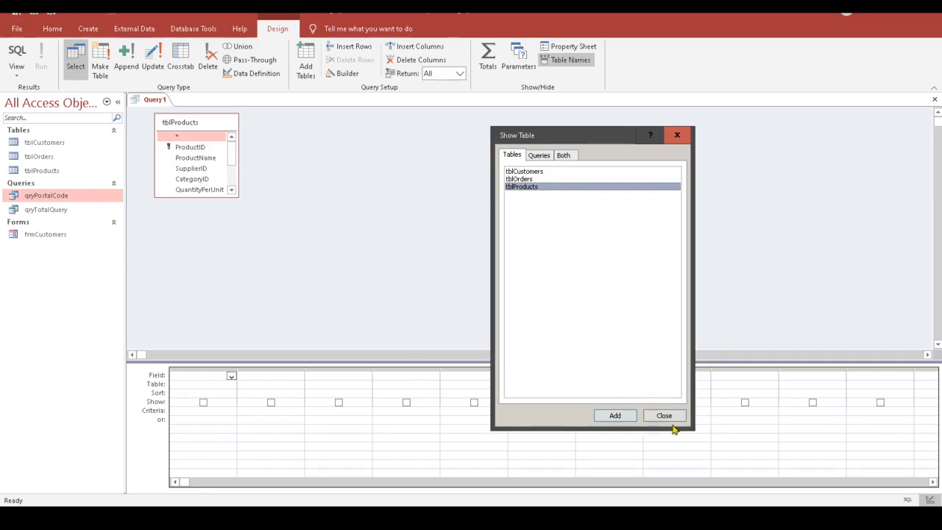
pyautogui.click(633, 417)
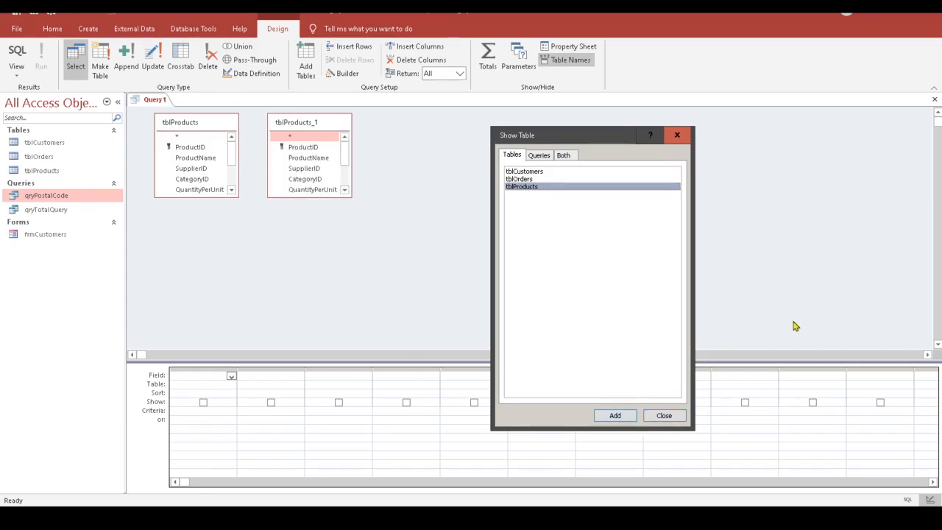
pyautogui.click(663, 417)
# Step: Remove the duplicate tblProducts_1 table and enlarge the tblProducts field list
pyautogui.rightClick(319, 123)
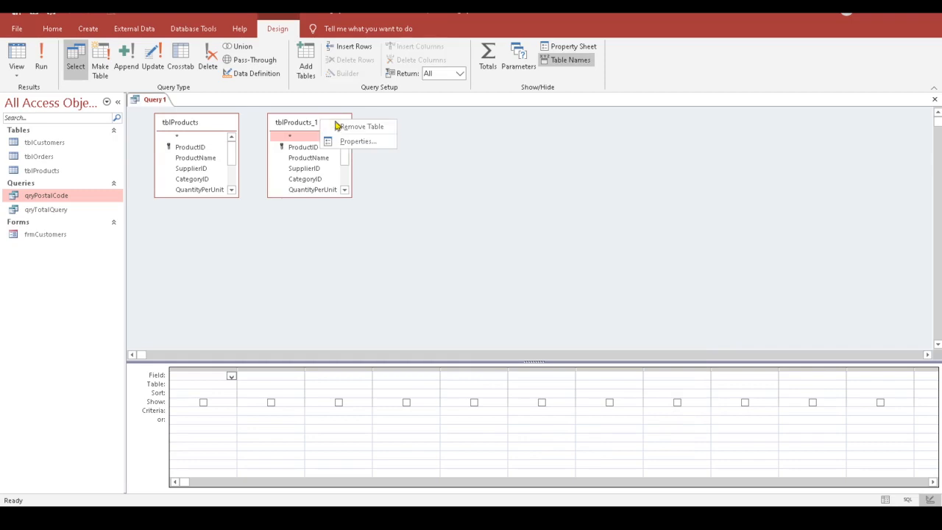
pyautogui.click(344, 126)
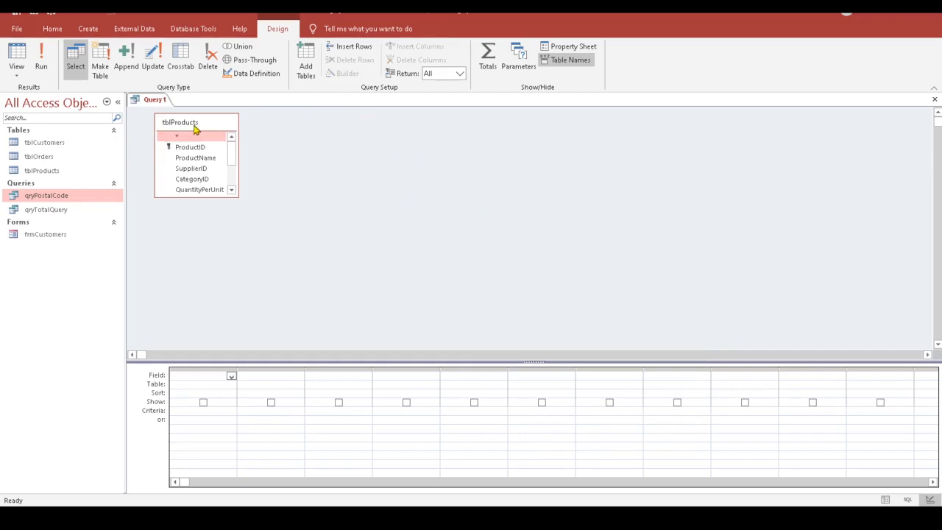
pyautogui.moveTo(231, 151)
pyautogui.mouseDown()
pyautogui.moveTo(234, 188)
pyautogui.moveTo(236, 150)
pyautogui.mouseUp()
pyautogui.moveTo(207, 197); pyautogui.dragTo(208, 244)
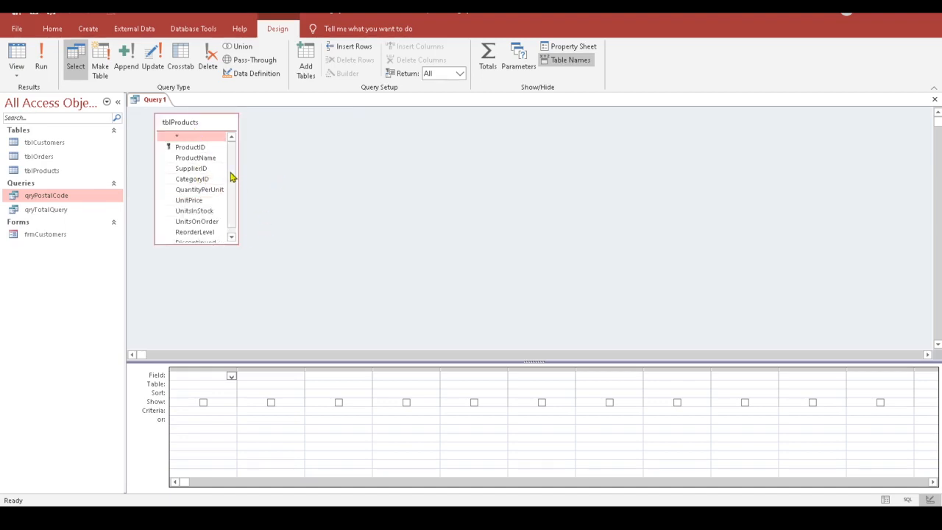
pyautogui.moveTo(238, 176); pyautogui.dragTo(285, 177)
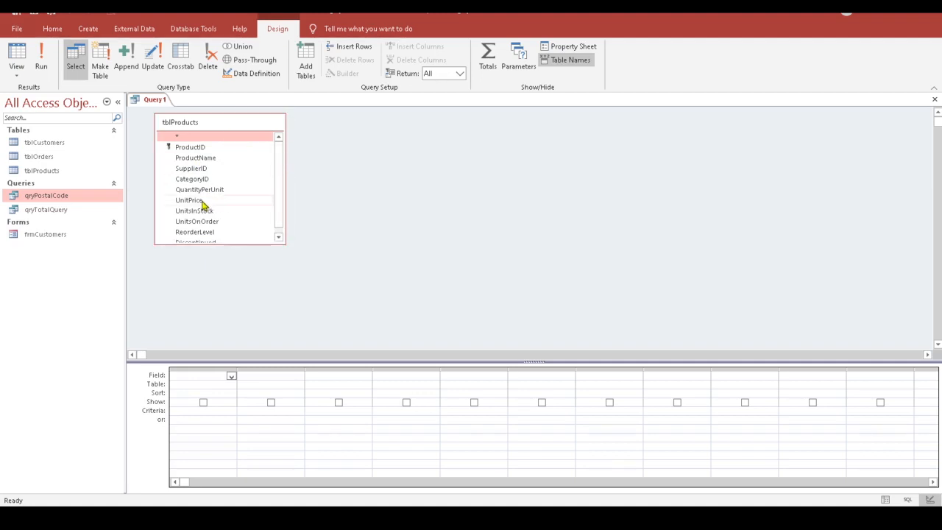
# Step: Add UnitPrice to the grid and make Query1 an update query, ready to edit Update To
pyautogui.doubleClick(202, 206)
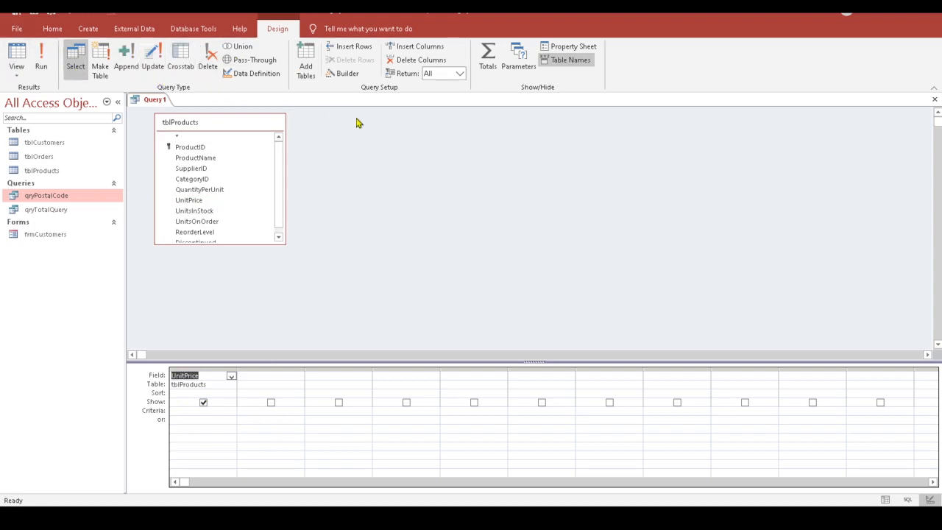
pyautogui.click(151, 63)
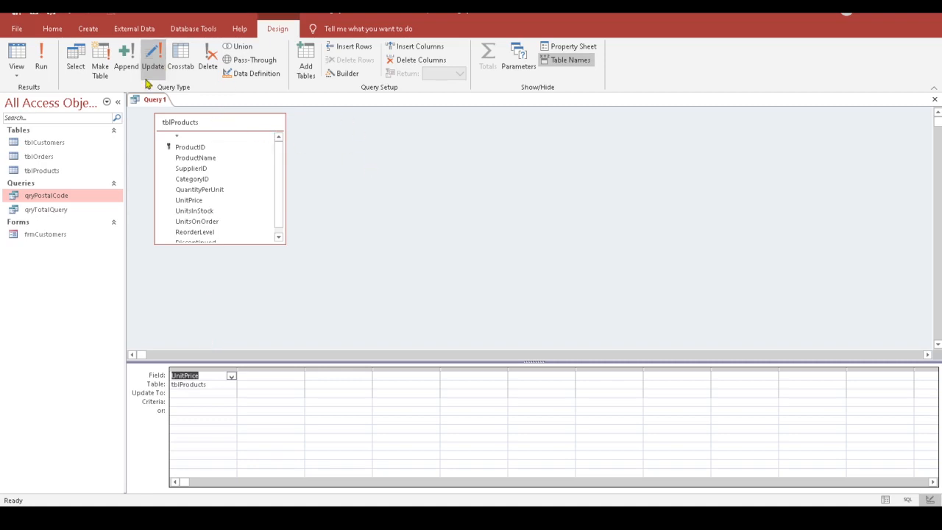
pyautogui.click(75, 59)
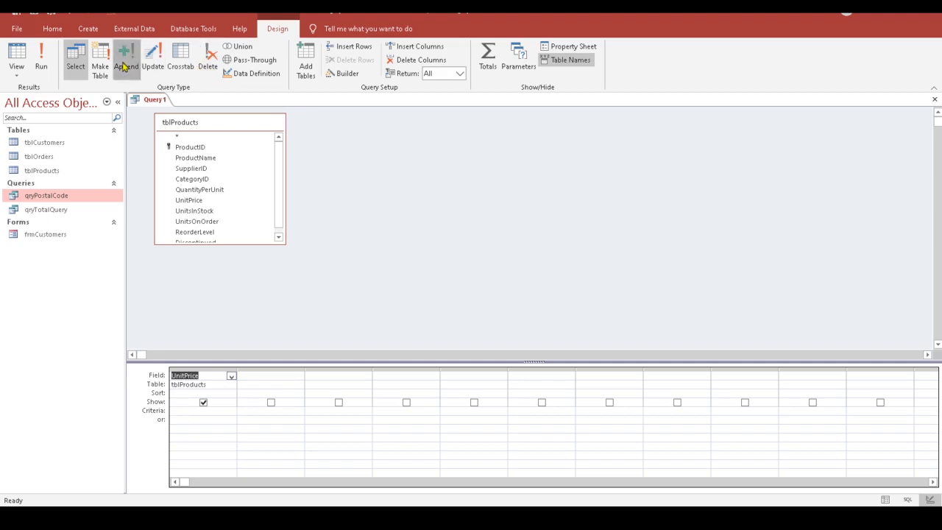
pyautogui.click(158, 69)
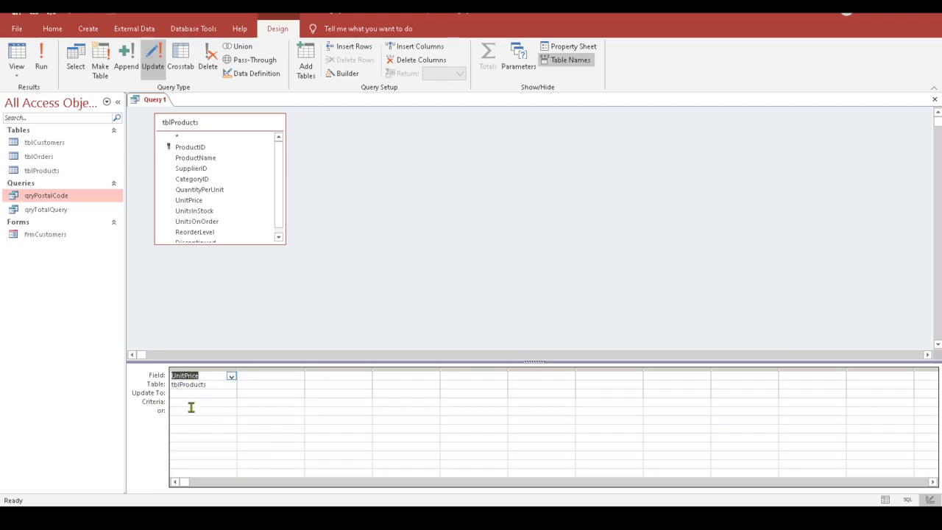
pyautogui.click(182, 394)
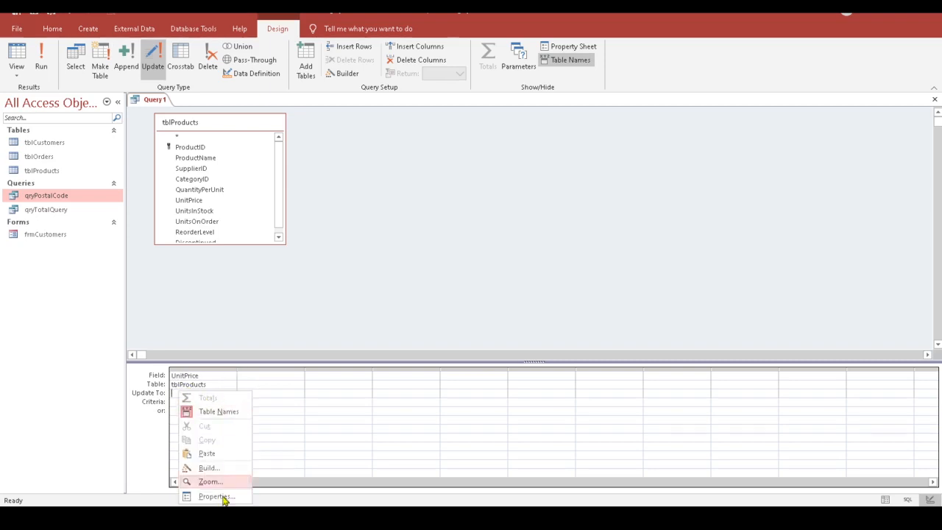
# Step: Build the expression [tblProducts]![UnitPrice]*1.2 as UnitPrice's Update To value
pyautogui.click(208, 468)
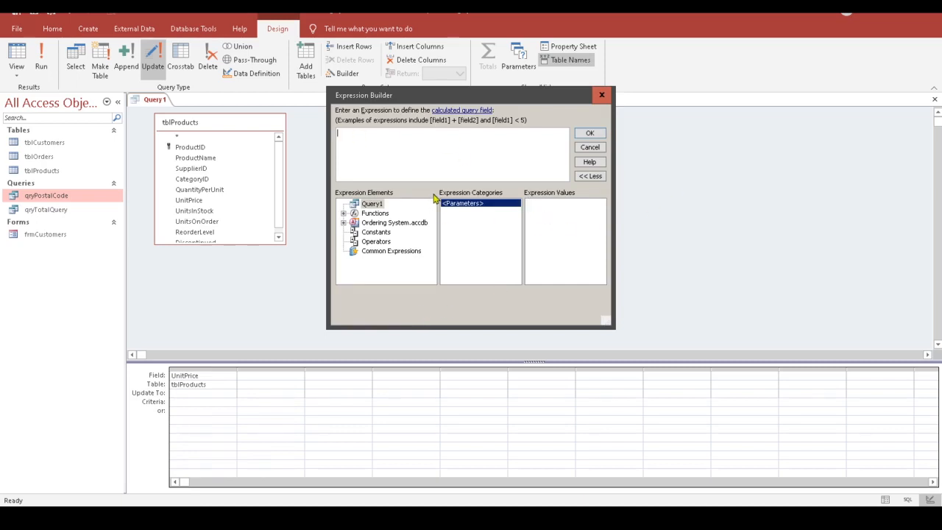
pyautogui.write('[t')
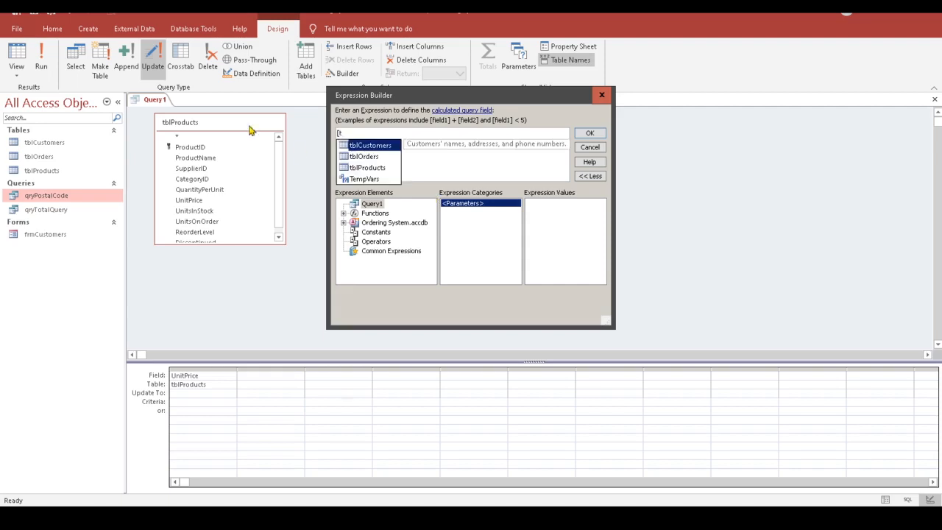
pyautogui.doubleClick(371, 168)
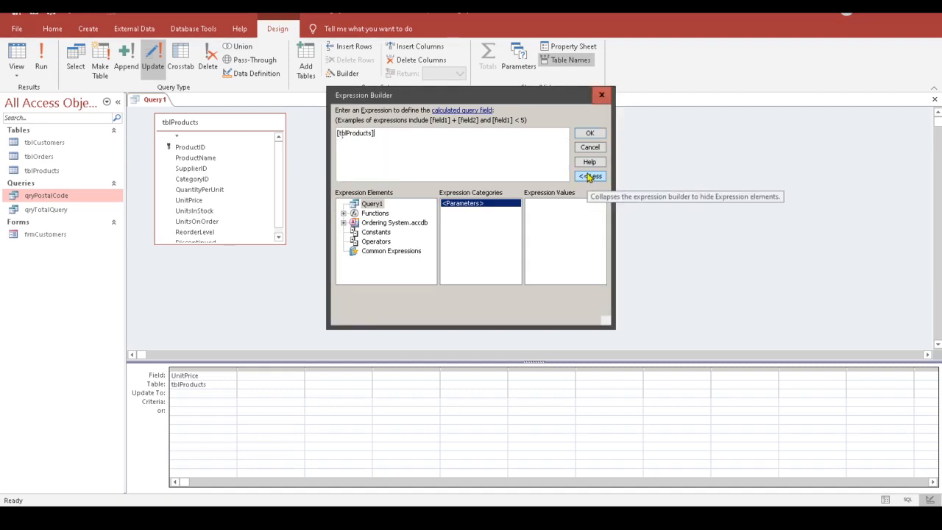
pyautogui.write('!')
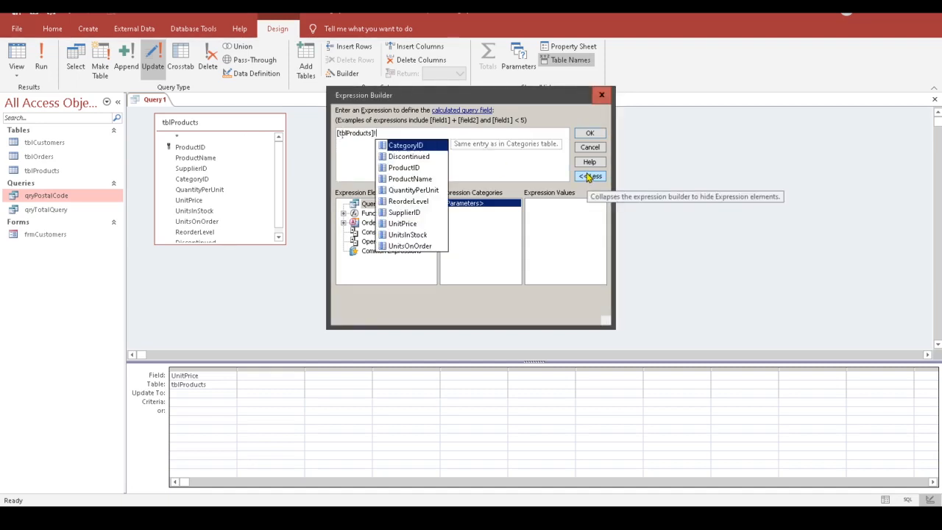
pyautogui.doubleClick(415, 224)
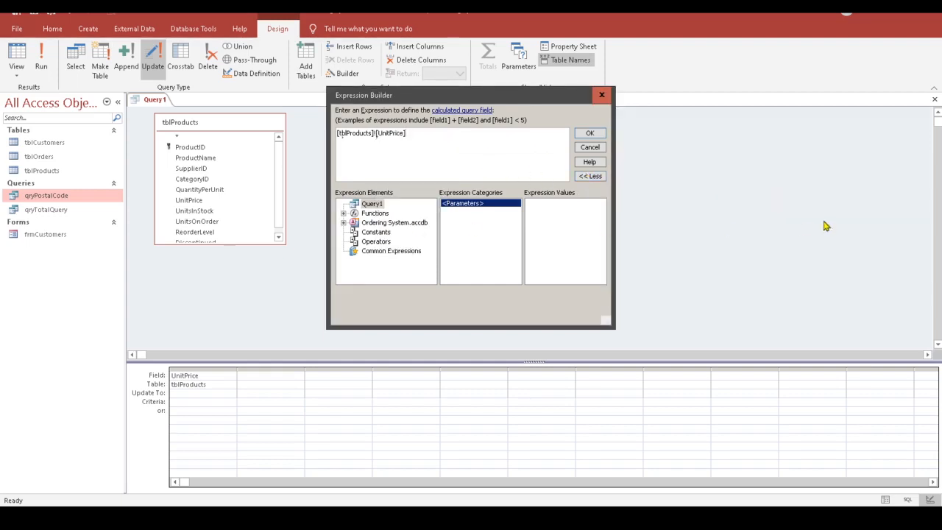
pyautogui.write('*1.2')
pyautogui.click(590, 134)
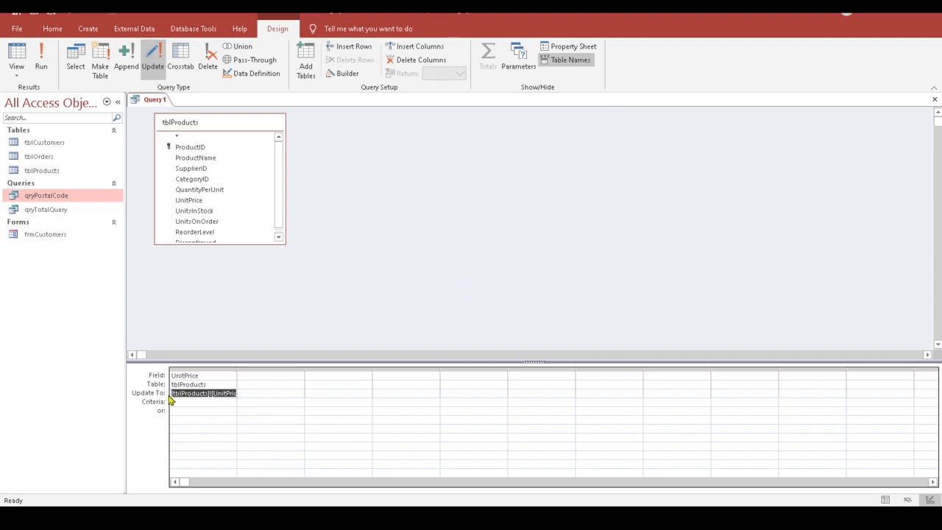
pyautogui.moveTo(173, 393); pyautogui.dragTo(251, 395)
# Step: Open tblProducts, widen the Unit Price and Product ID columns, and launch Calculator
pyautogui.doubleClick(29, 172)
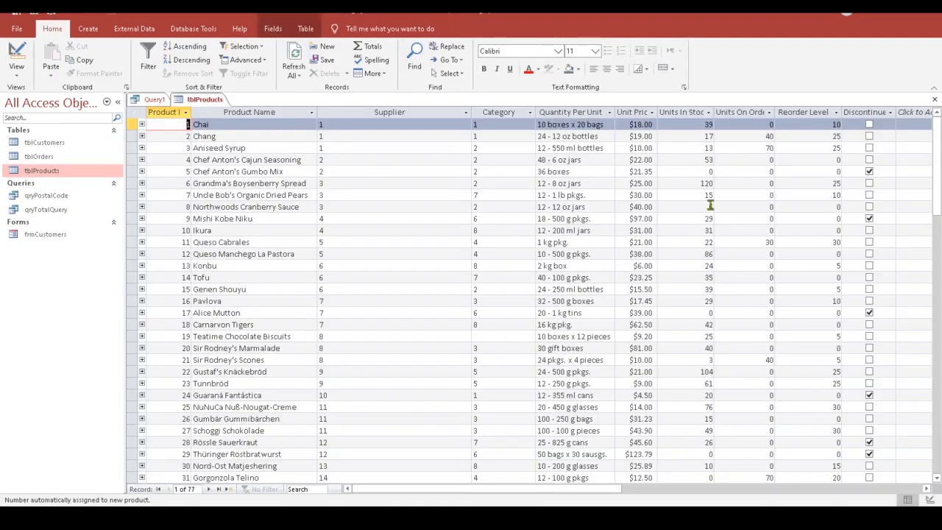
pyautogui.doubleClick(657, 111)
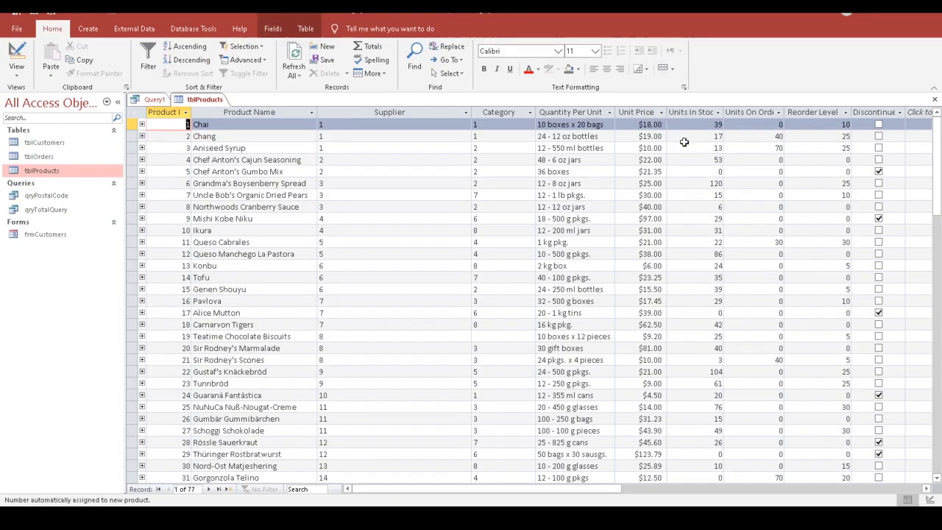
pyautogui.click(210, 125)
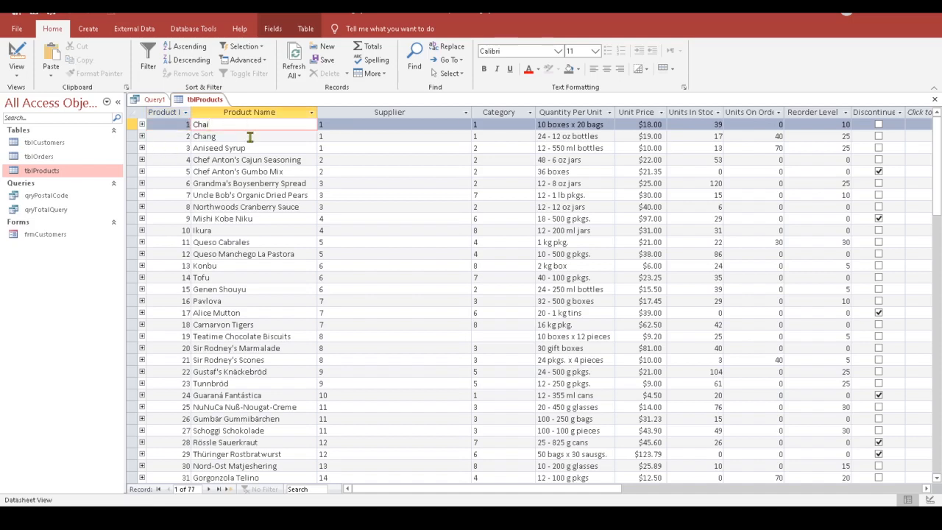
pyautogui.doubleClick(191, 111)
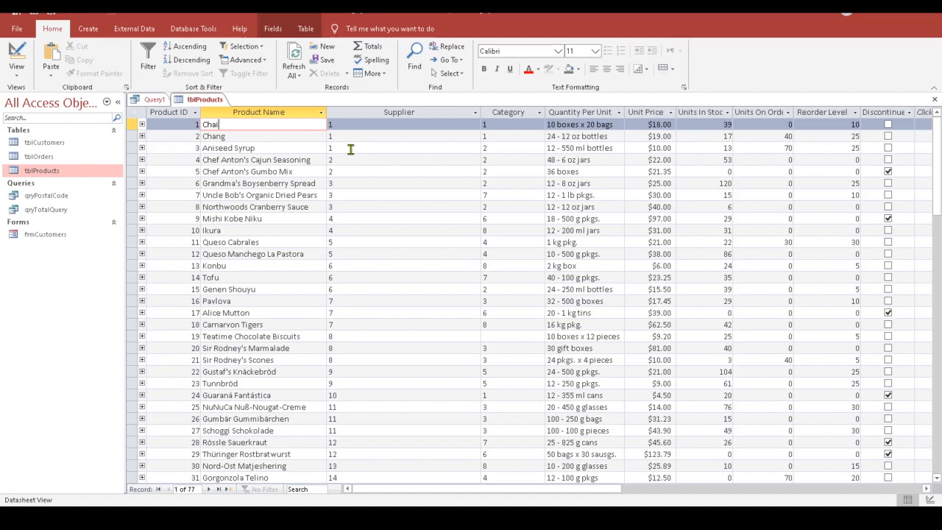
pyautogui.click(654, 124)
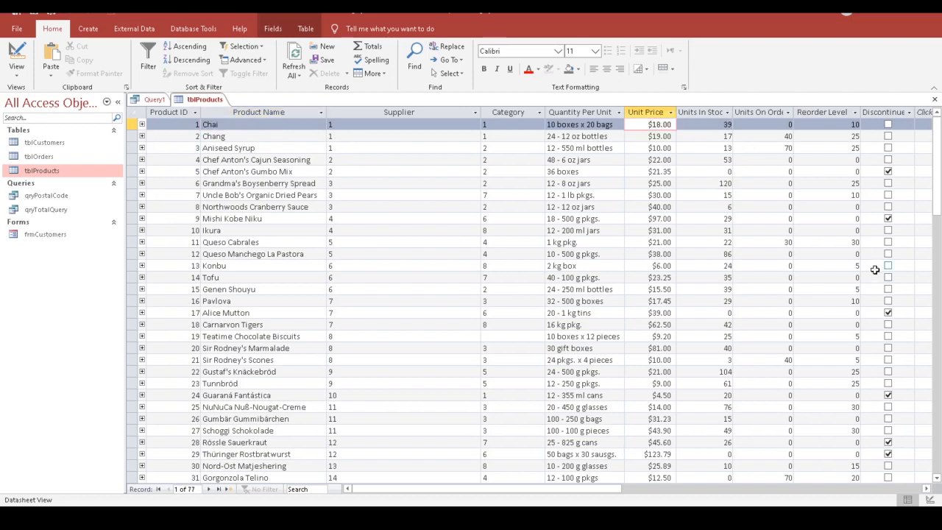
pyautogui.click(694, 124)
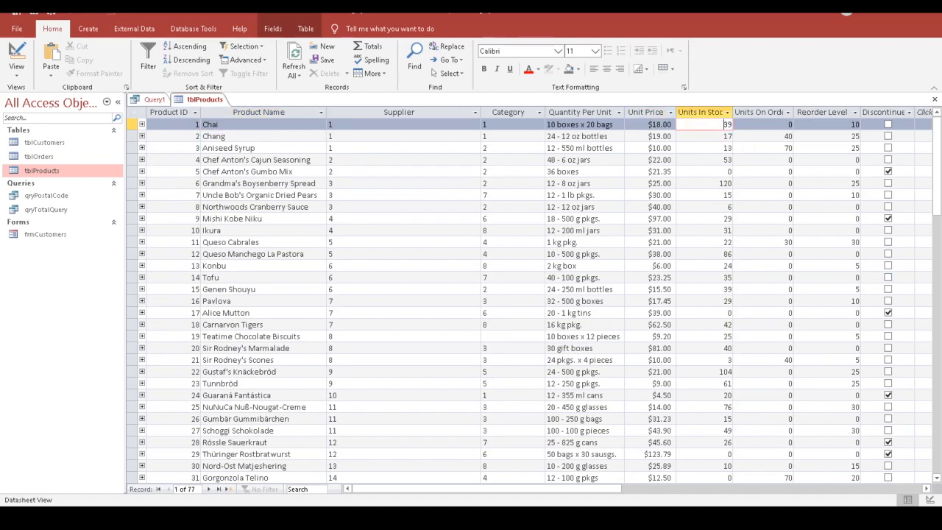
pyautogui.click(12, 519)
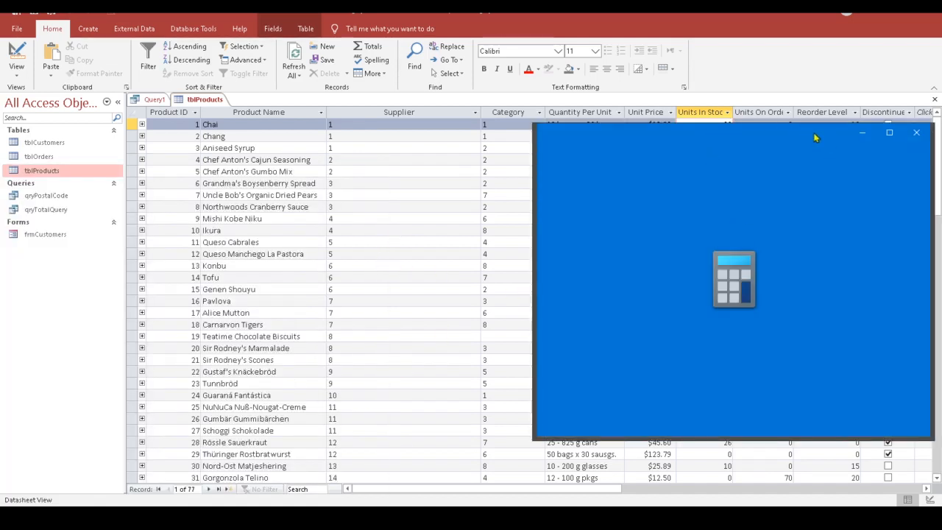
# Step: Compute 18 × 1.2 = 21.6 in Calculator, then minimize it
pyautogui.moveTo(812, 135); pyautogui.dragTo(428, 176)
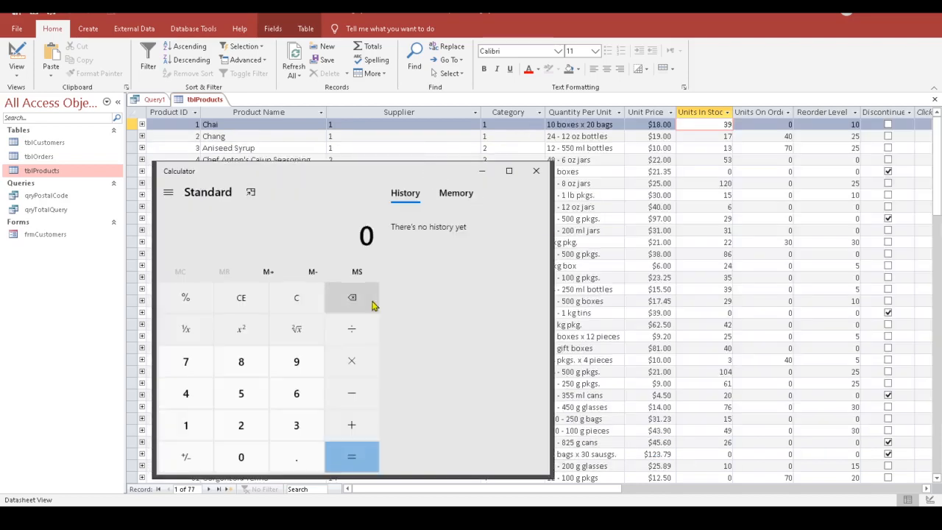
pyautogui.click(186, 425)
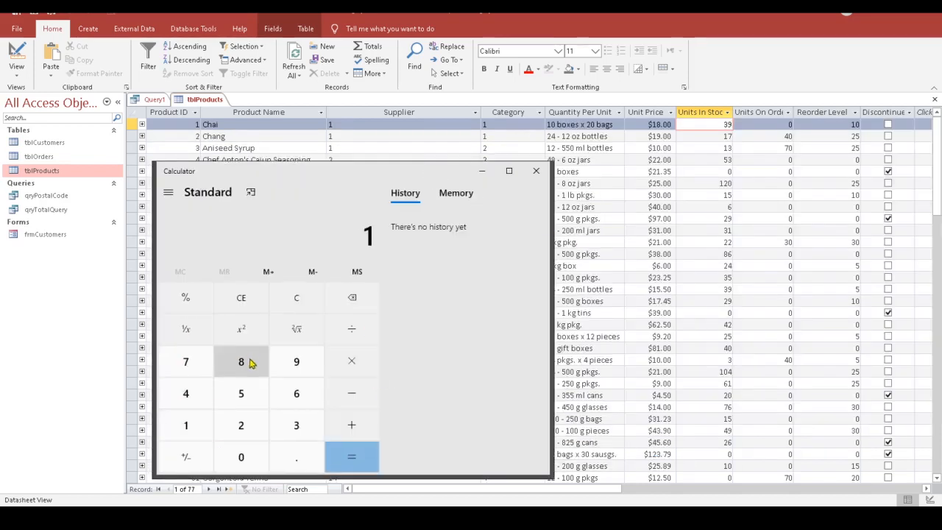
pyautogui.click(241, 361)
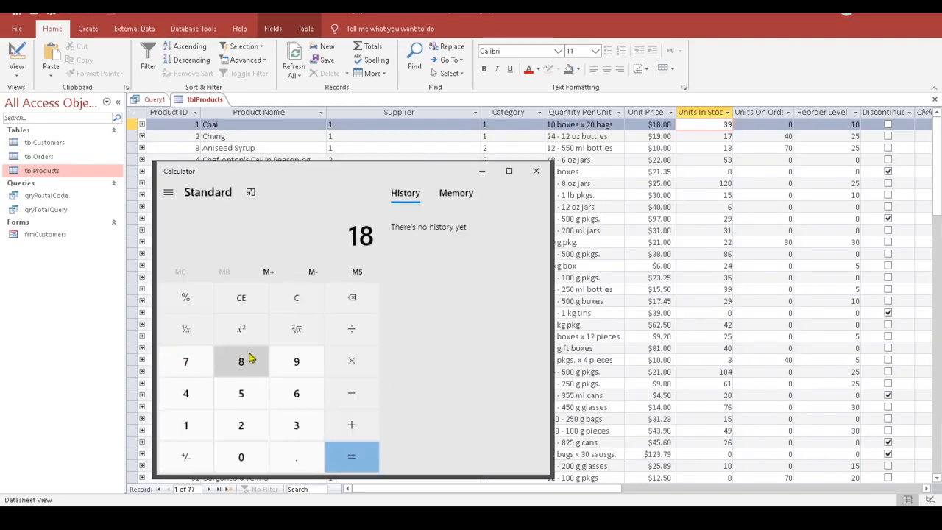
pyautogui.click(352, 373)
pyautogui.click(185, 421)
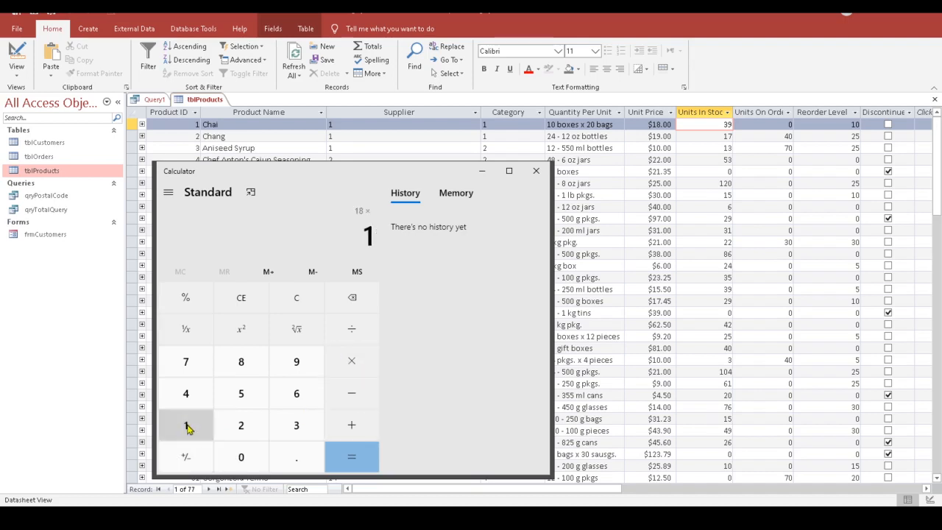
pyautogui.click(298, 462)
pyautogui.click(241, 425)
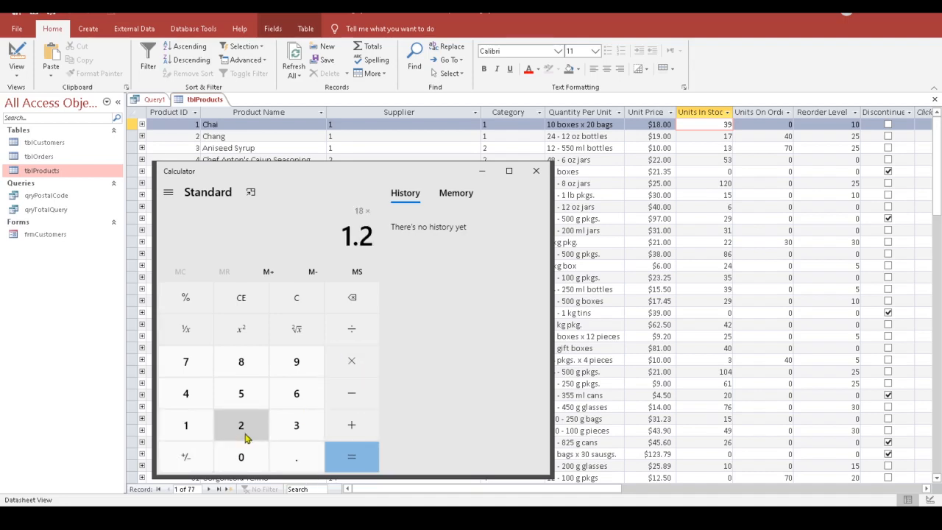
pyautogui.click(356, 462)
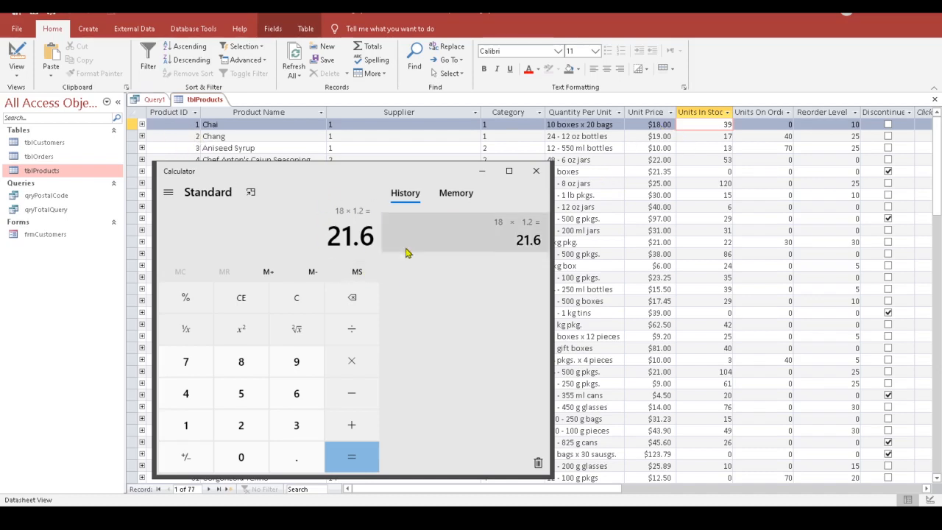
pyautogui.click(481, 170)
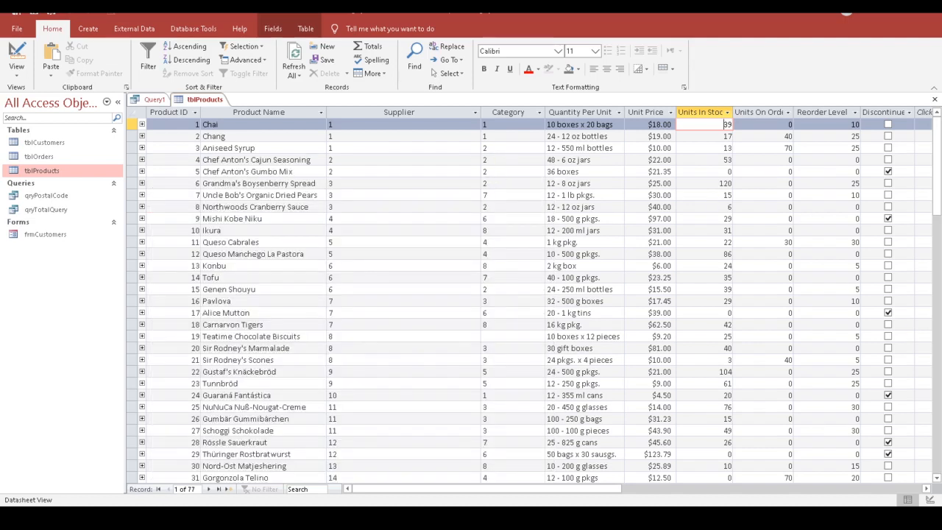
# Step: Close tblProducts without saving its layout and return to the Query1 design grid
pyautogui.click(933, 101)
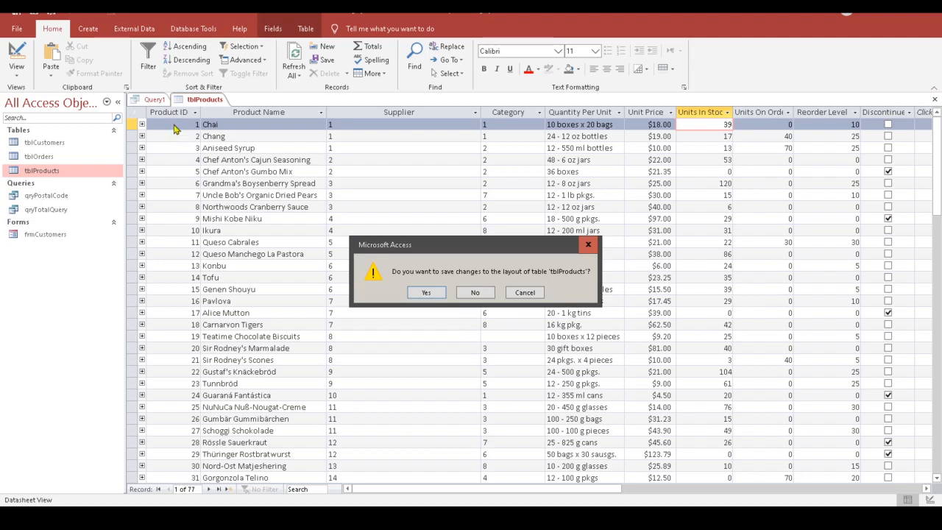
pyautogui.click(473, 293)
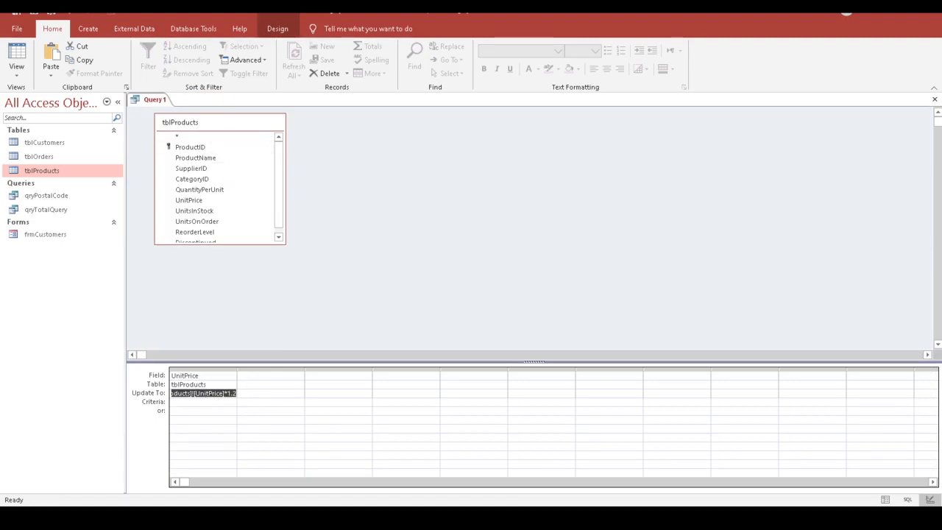
pyautogui.click(188, 395)
pyautogui.press('Down')
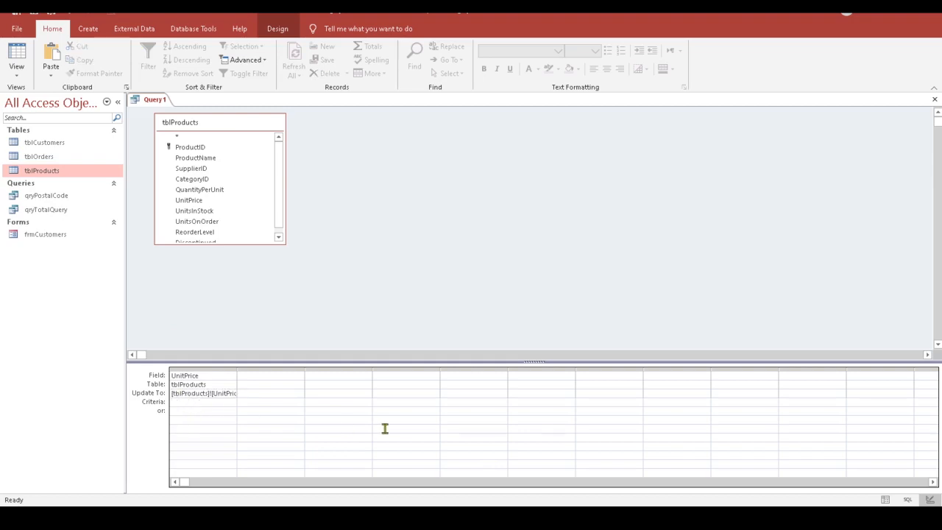
# Step: Preview the 77 unit prices, then widen the UnitPrice column to show the full expression
pyautogui.click(16, 56)
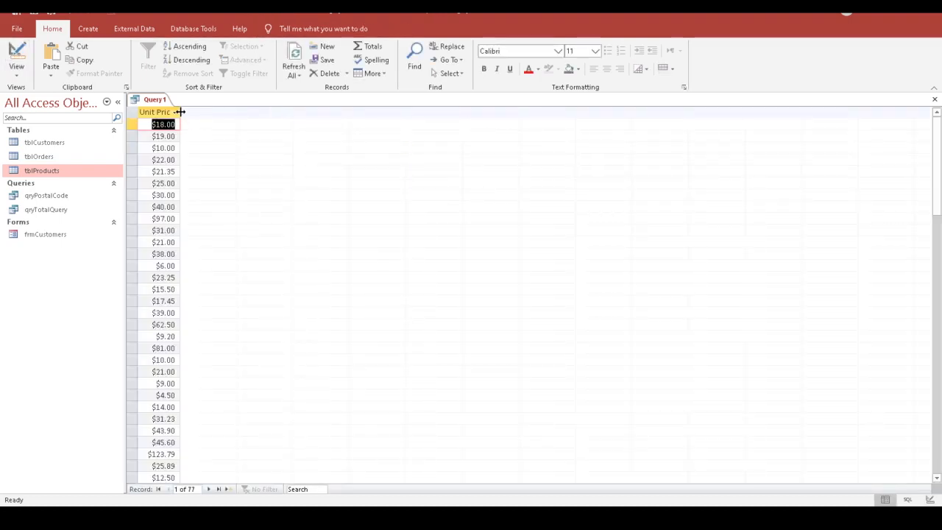
pyautogui.moveTo(180, 112); pyautogui.dragTo(190, 111)
pyautogui.click(16, 56)
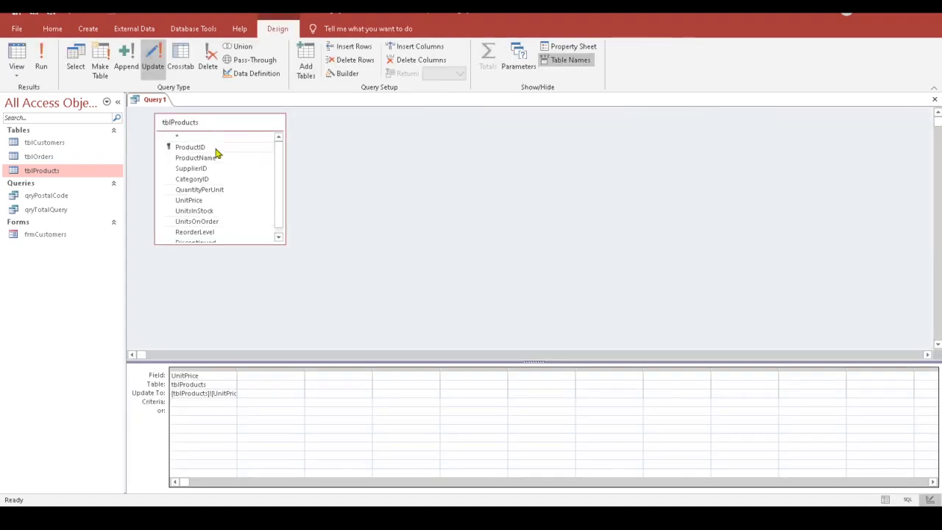
pyautogui.click(231, 404)
pyautogui.moveTo(236, 368); pyautogui.dragTo(258, 367)
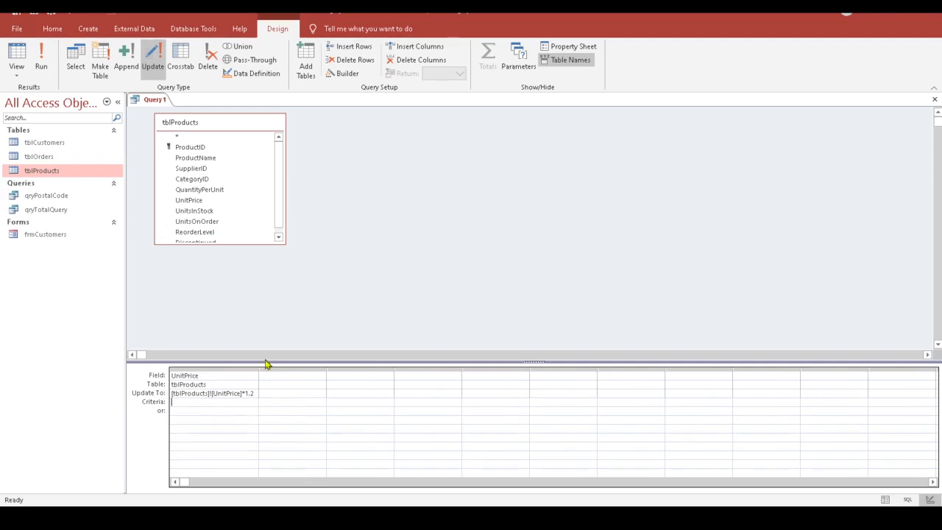
# Step: Run the update confirming 77 rows, save it as qryUpdatePrice, and close it
pyautogui.click(41, 67)
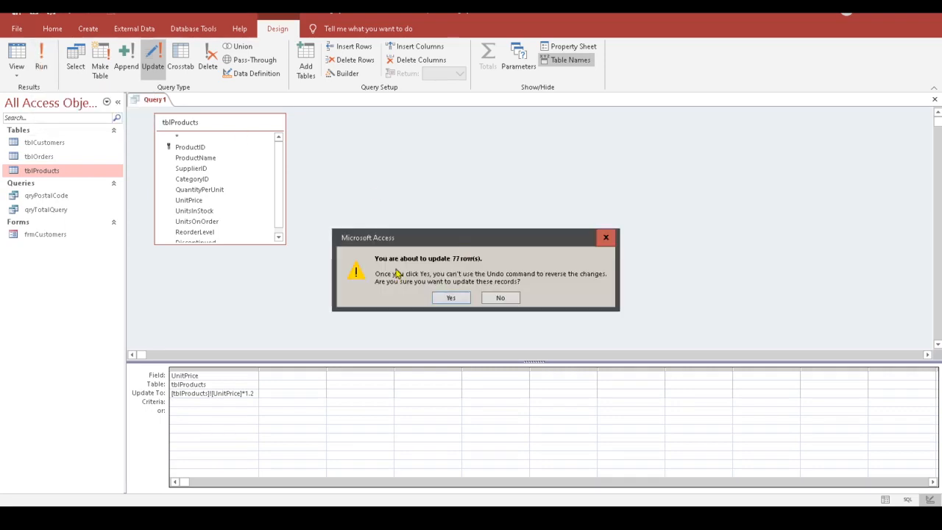
pyautogui.click(452, 298)
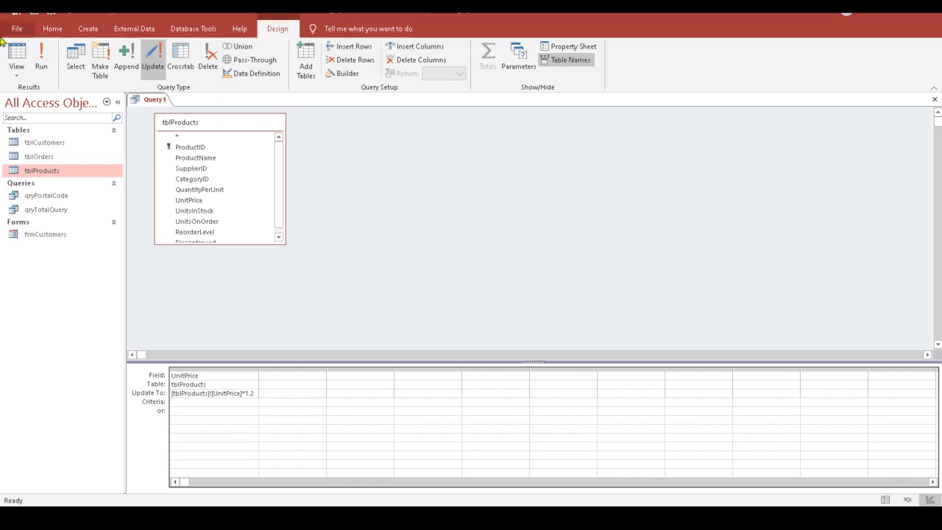
pyautogui.click(34, 11)
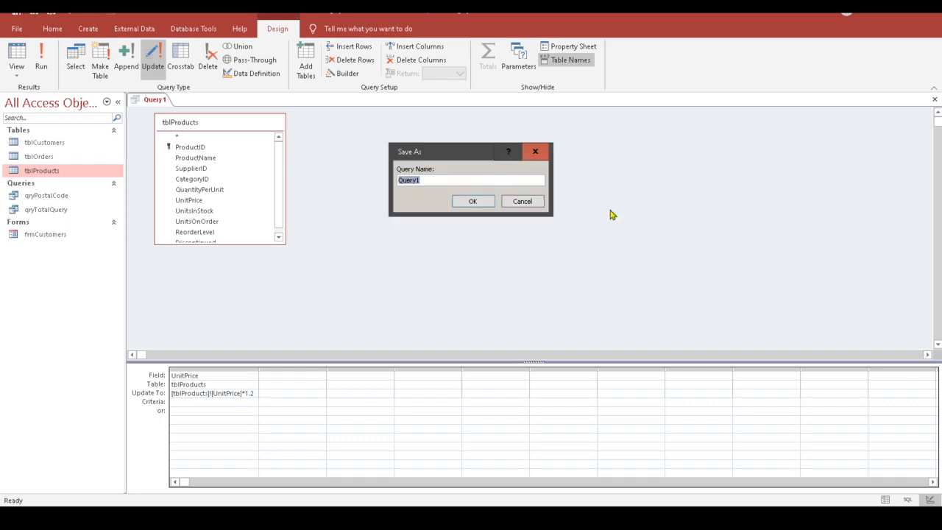
pyautogui.write('qryUpdatePrice')
pyautogui.click(472, 202)
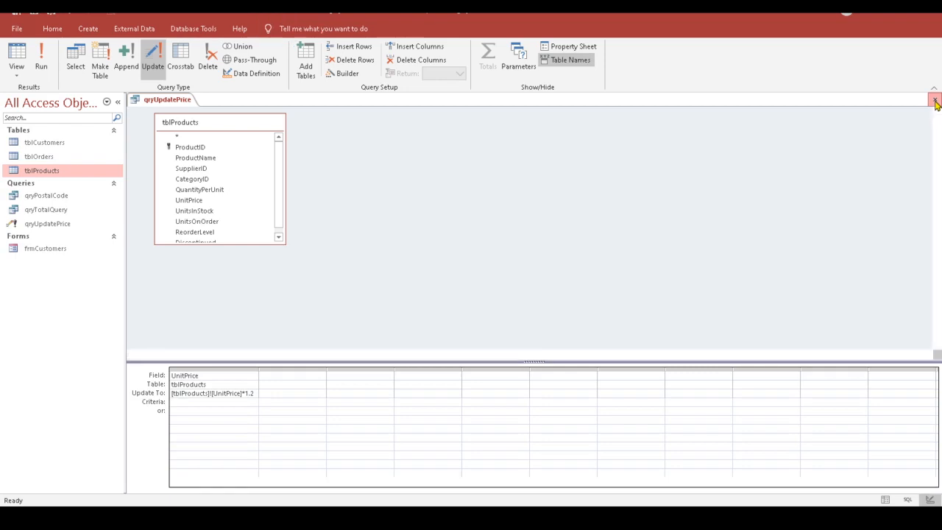
pyautogui.click(936, 101)
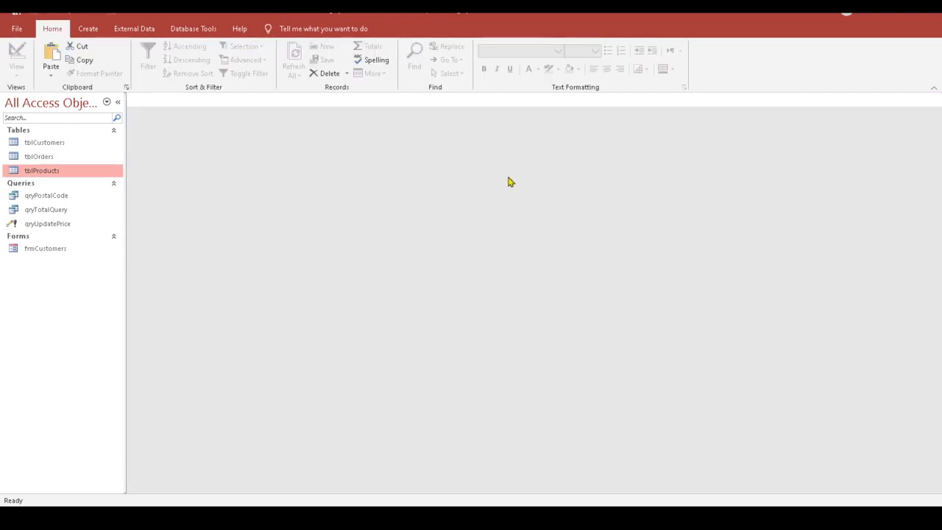
# Step: Check Chai's new $21.60 price against Calculator's 21.6, then open qryUpdatePrice in Design View
pyautogui.doubleClick(48, 171)
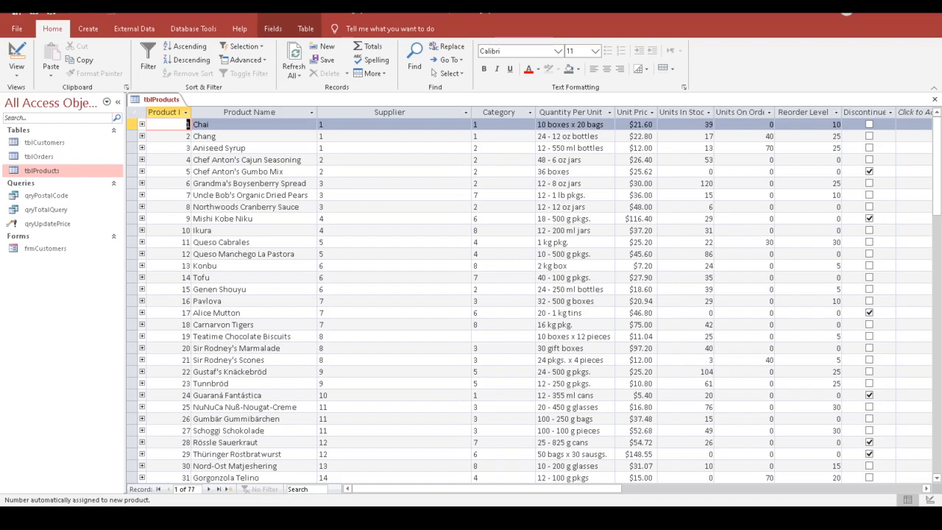
pyautogui.click(441, 518)
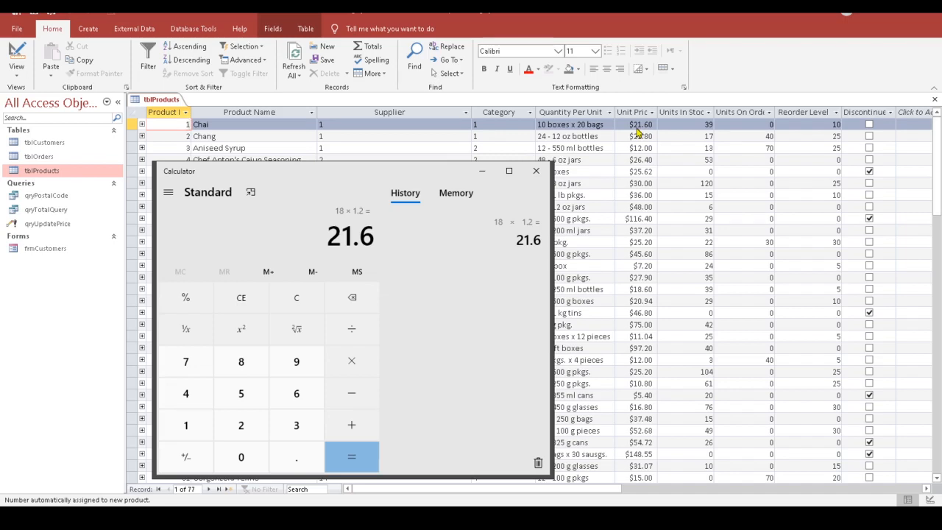
pyautogui.click(537, 171)
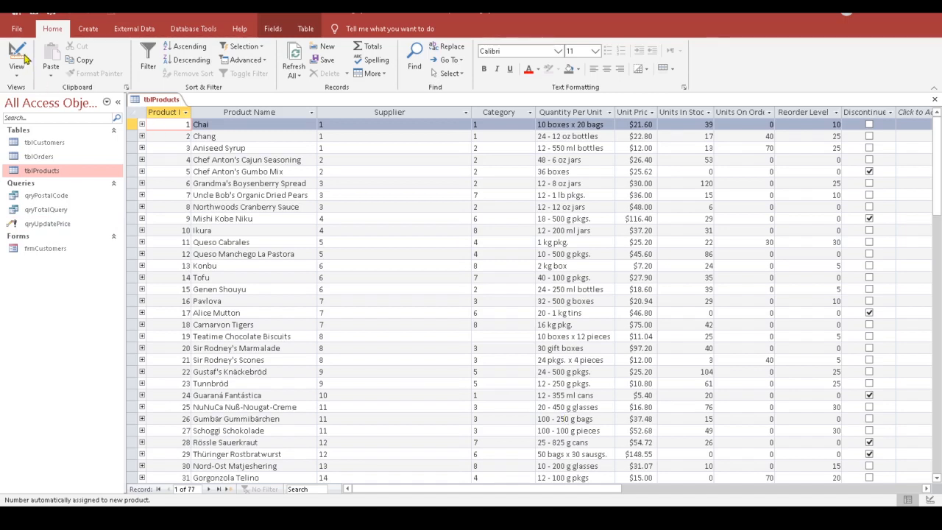
pyautogui.rightClick(54, 223)
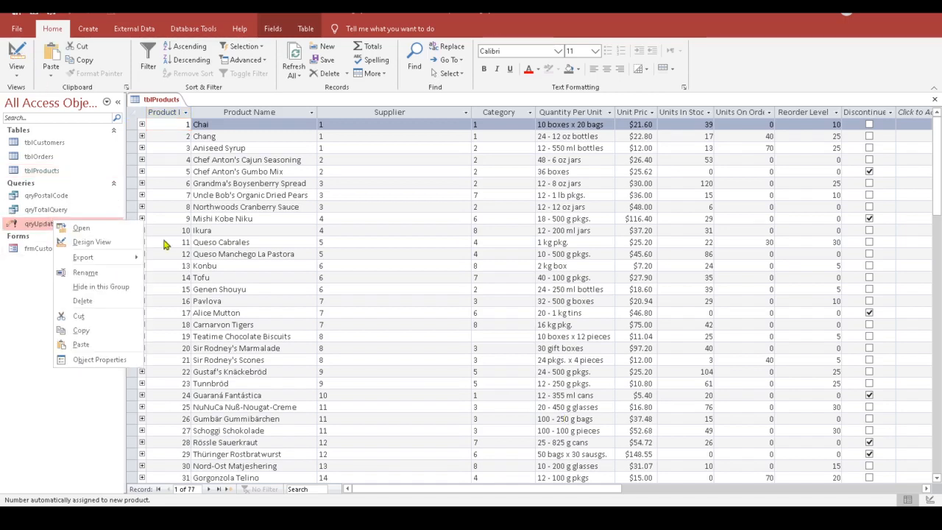
pyautogui.click(92, 242)
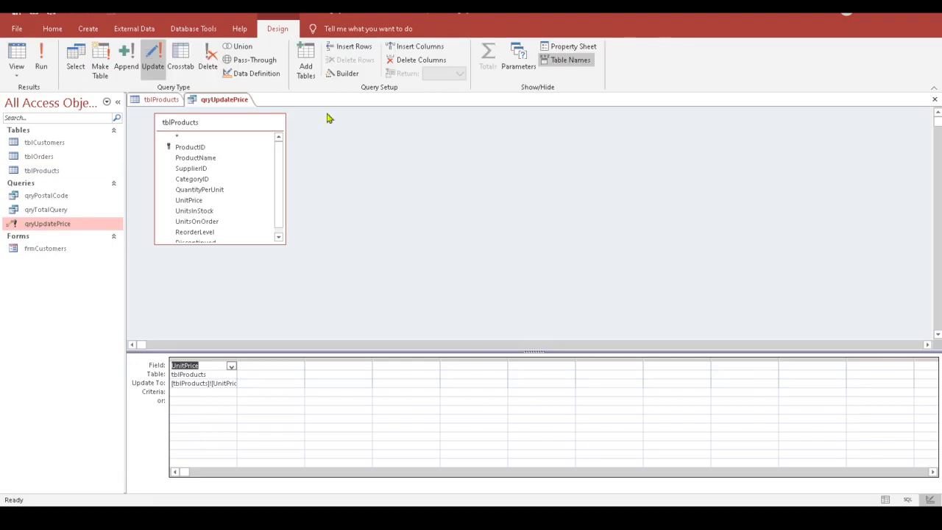
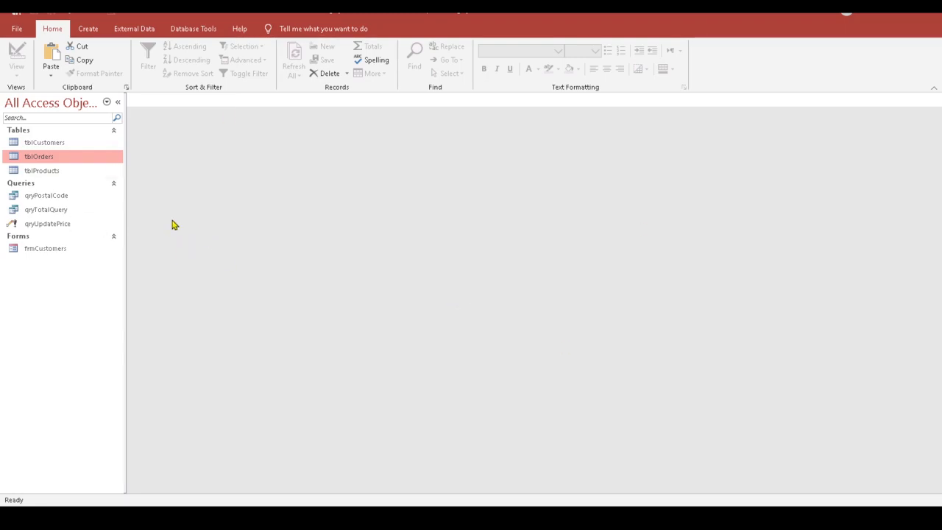
# Step: Start a new query design with tblCustomers, tblOrders and tblProducts added
pyautogui.click(86, 29)
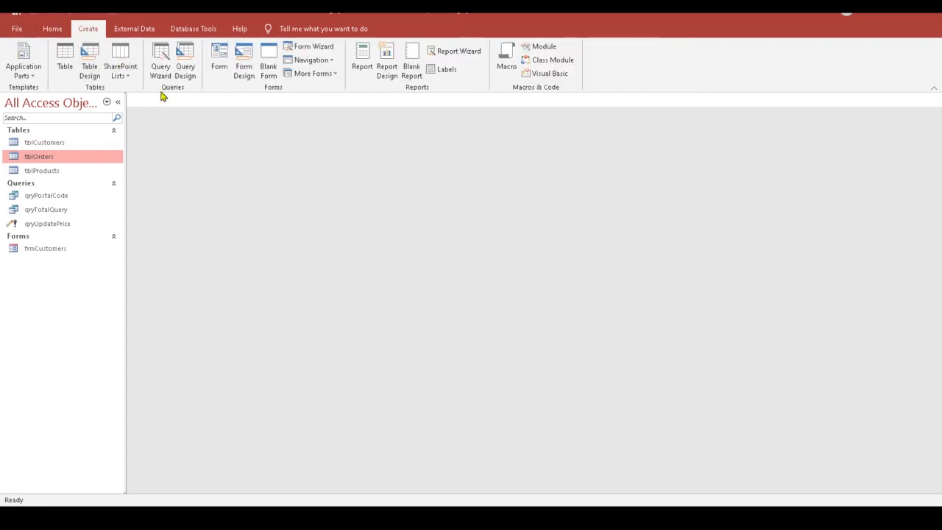
pyautogui.click(186, 76)
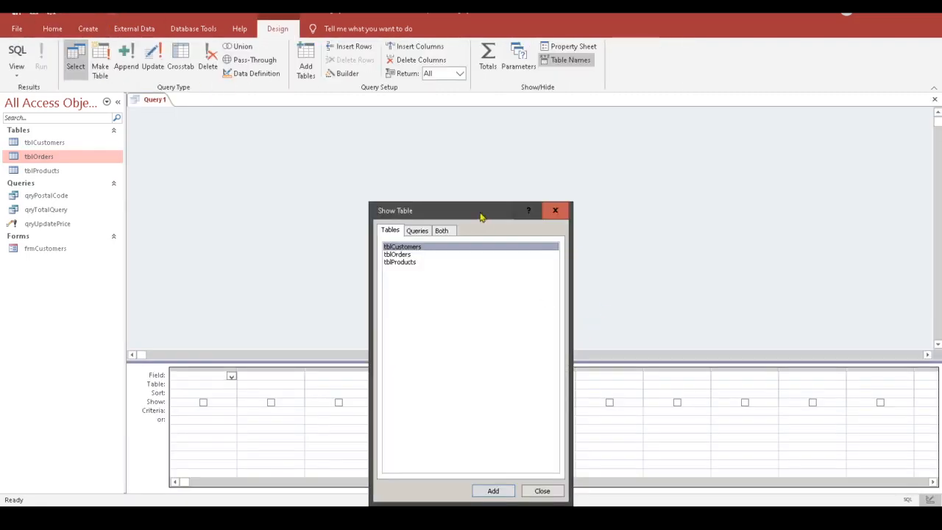
pyautogui.moveTo(480, 211); pyautogui.dragTo(623, 150)
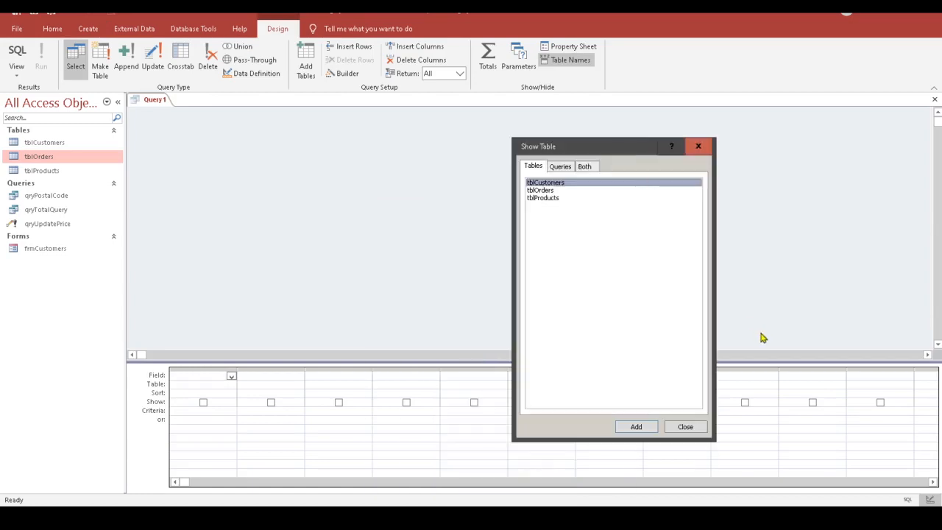
pyautogui.doubleClick(546, 184)
pyautogui.doubleClick(554, 190)
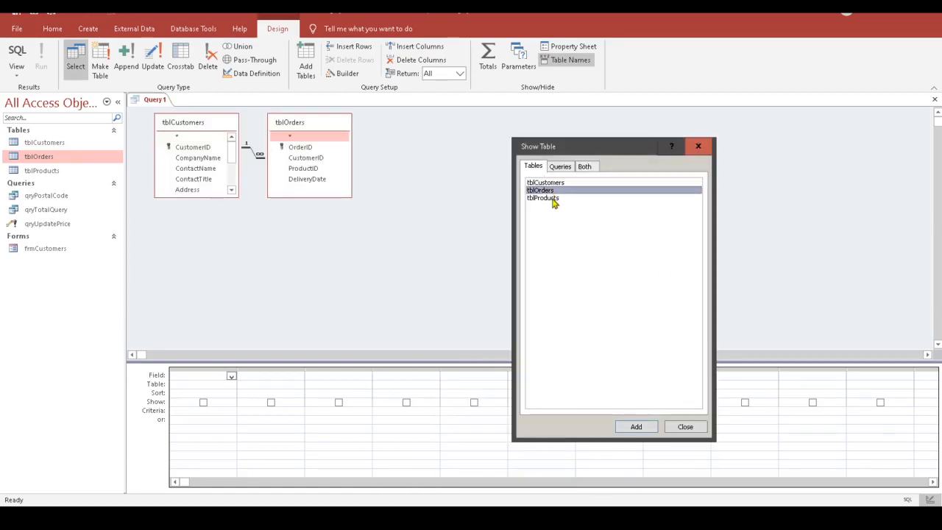
pyautogui.click(553, 199)
pyautogui.doubleClick(553, 199)
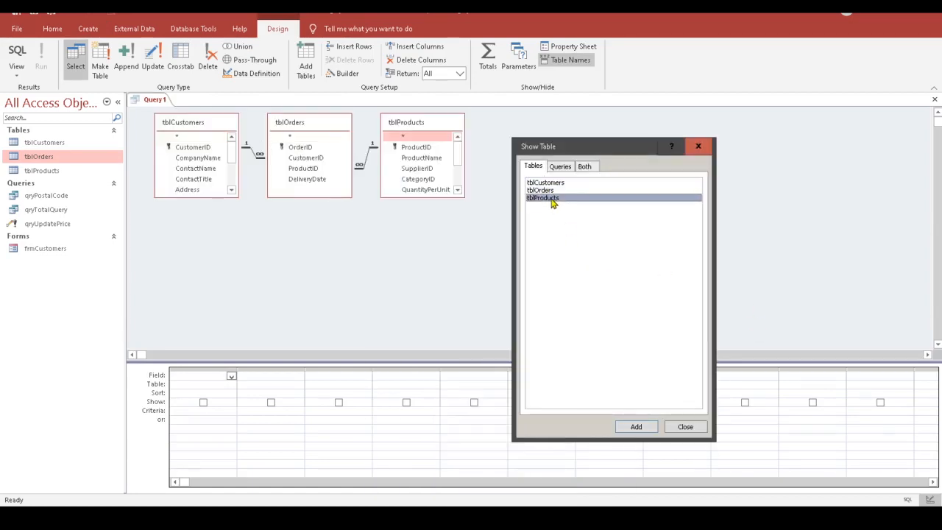
pyautogui.click(699, 147)
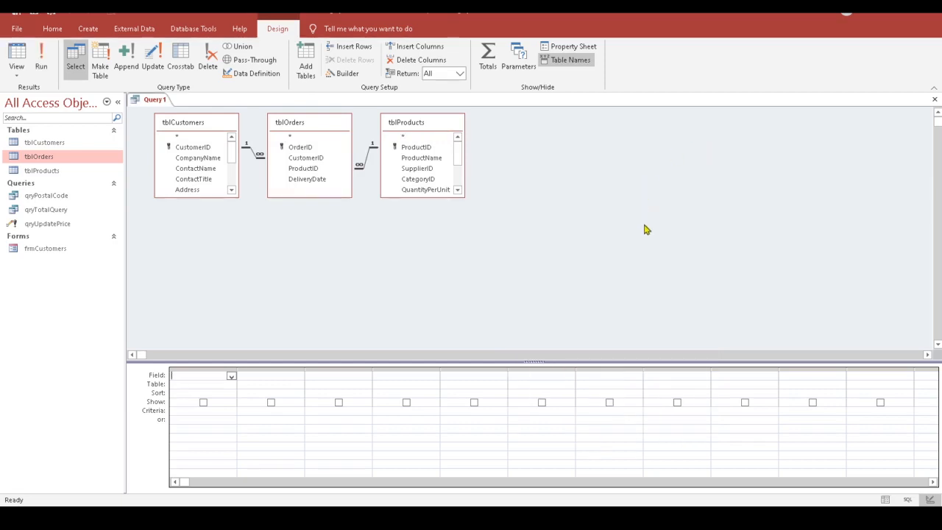
# Step: Add CompanyName, Address, ProductName, UnitPrice, OrderID and DeliveryDate to the query grid
pyautogui.doubleClick(205, 159)
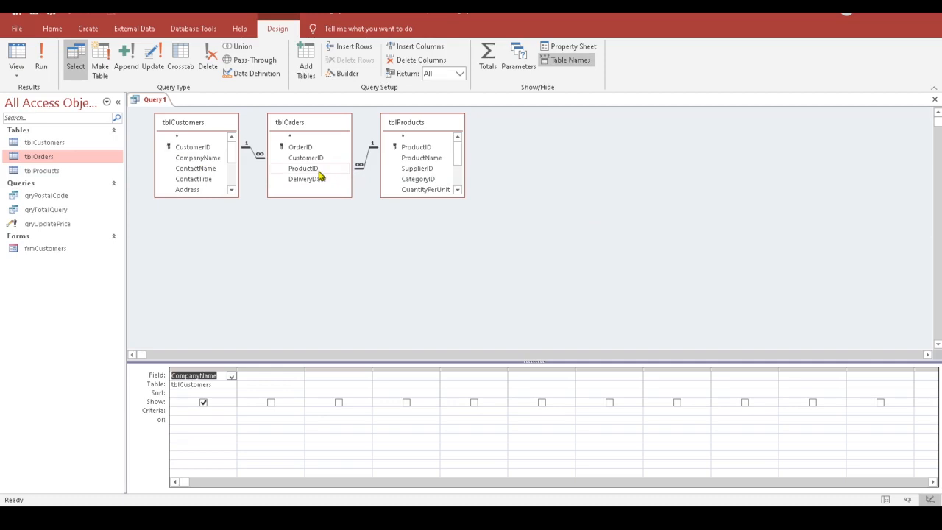
pyautogui.doubleClick(188, 190)
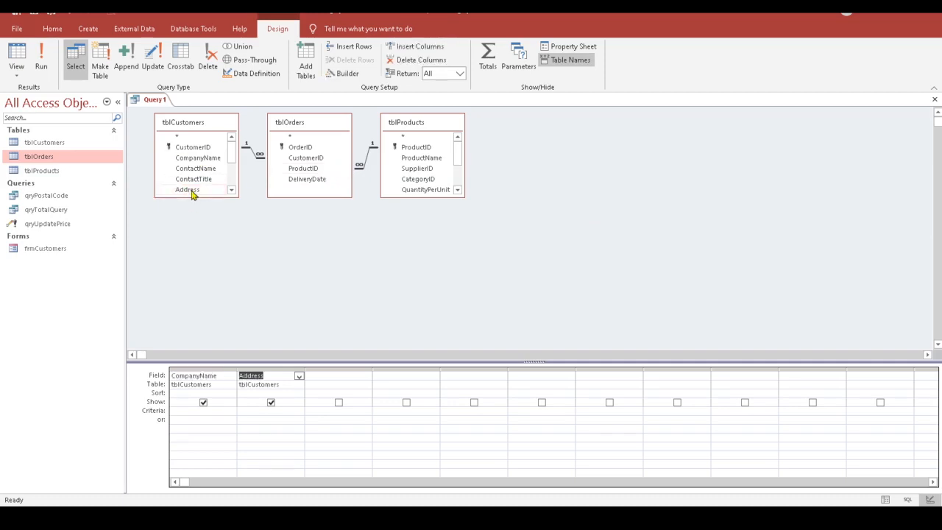
pyautogui.click(429, 162)
pyautogui.doubleClick(429, 161)
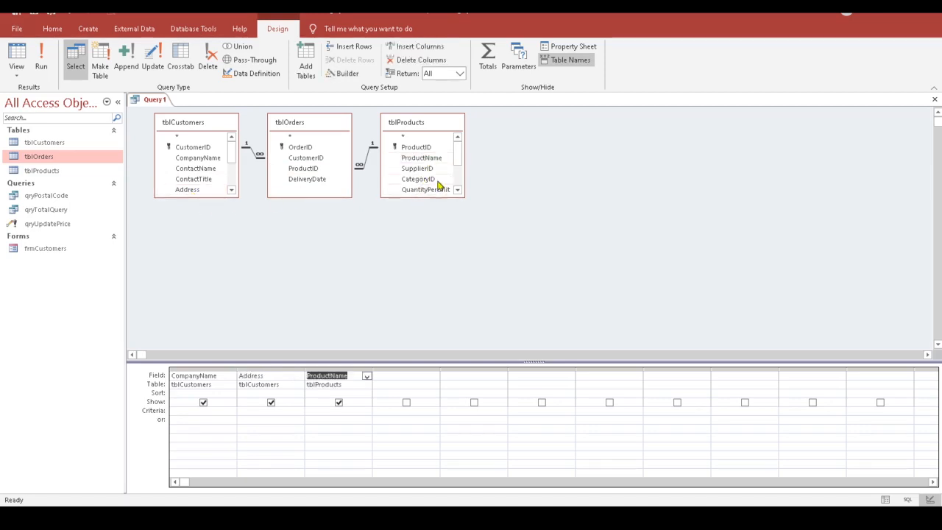
pyautogui.moveTo(427, 197); pyautogui.dragTo(427, 230)
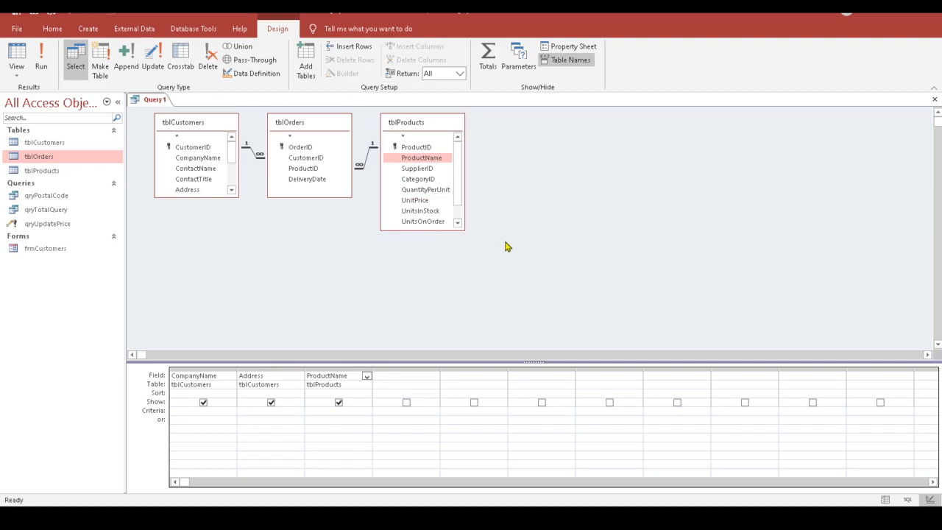
pyautogui.doubleClick(416, 202)
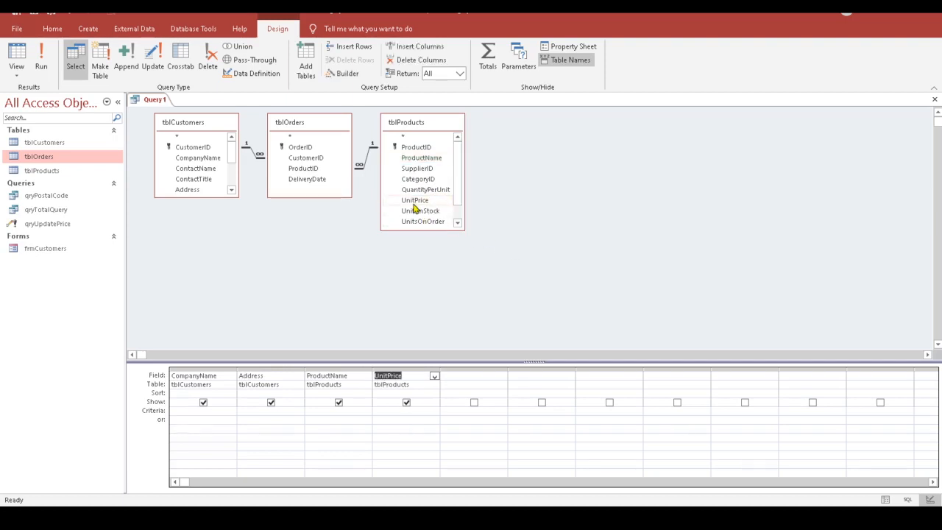
pyautogui.click(305, 150)
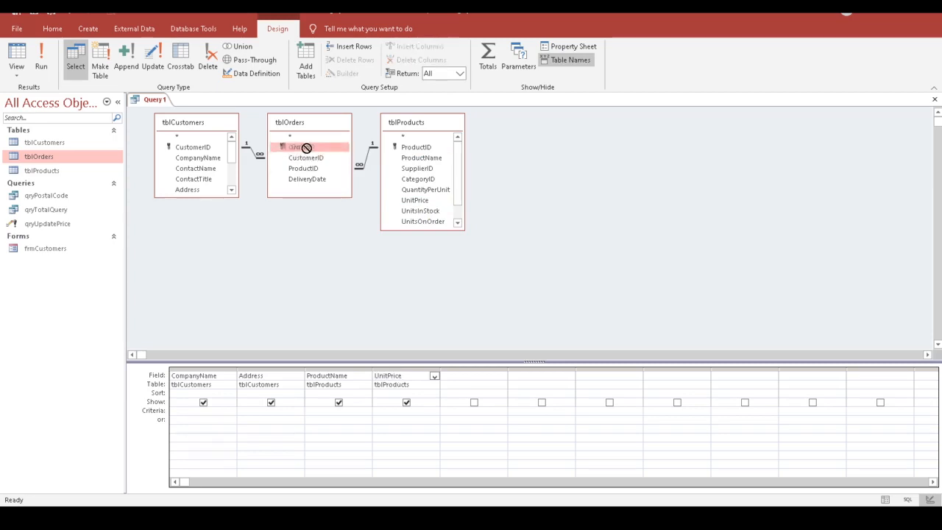
pyautogui.doubleClick(306, 151)
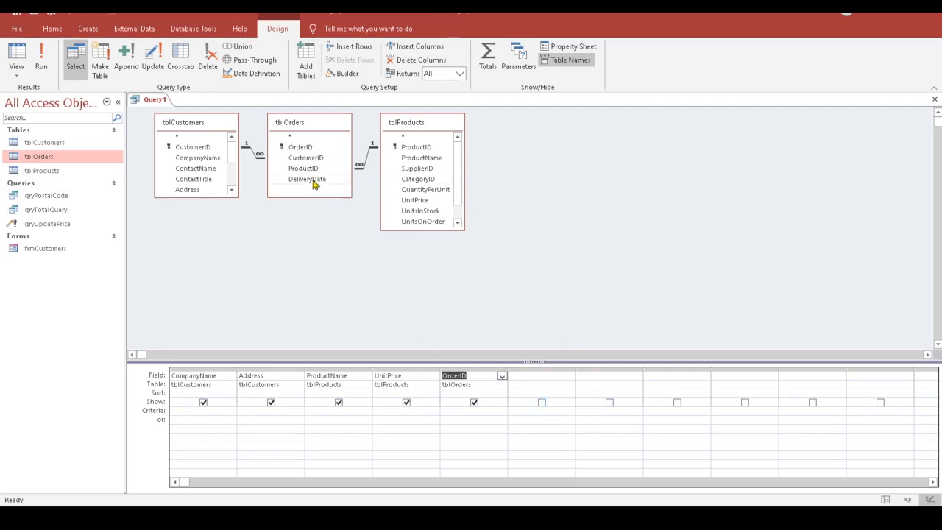
pyautogui.doubleClick(313, 184)
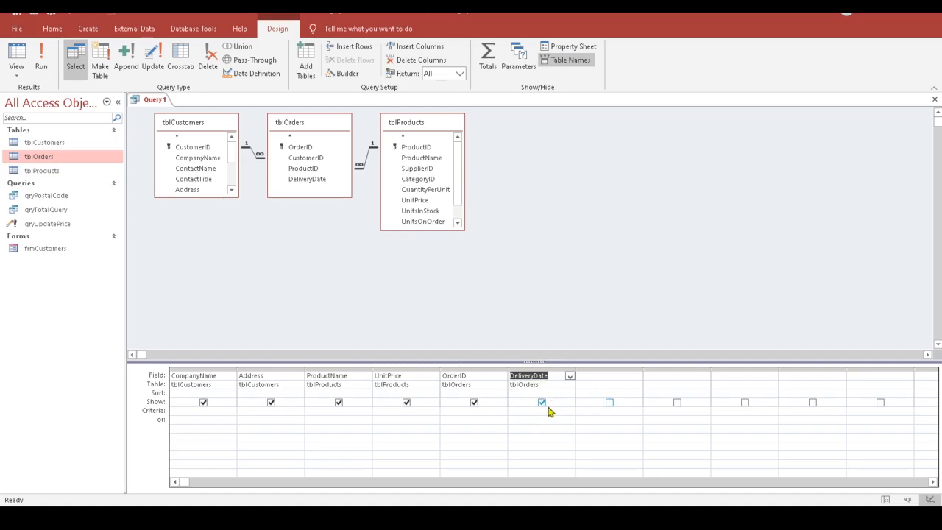
# Step: Turn on Totals and count OrderID under the name Qty
pyautogui.click(488, 61)
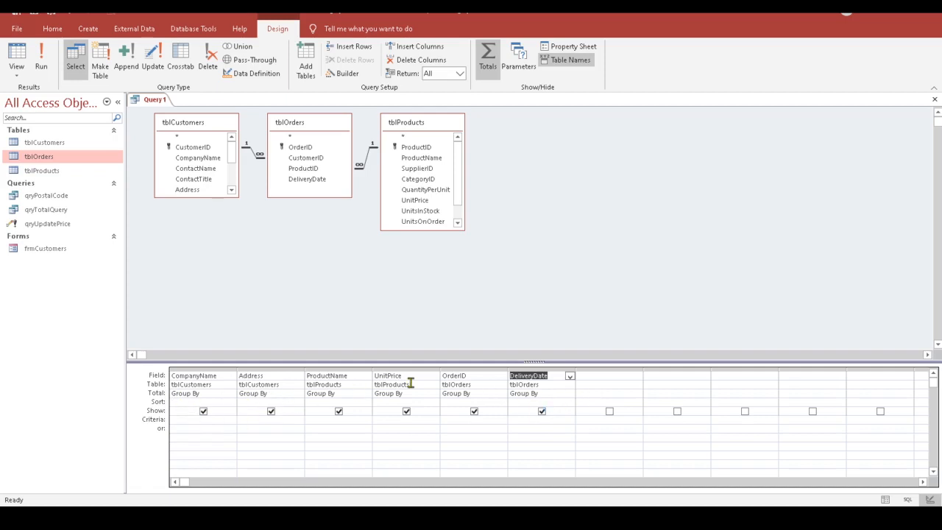
pyautogui.click(486, 395)
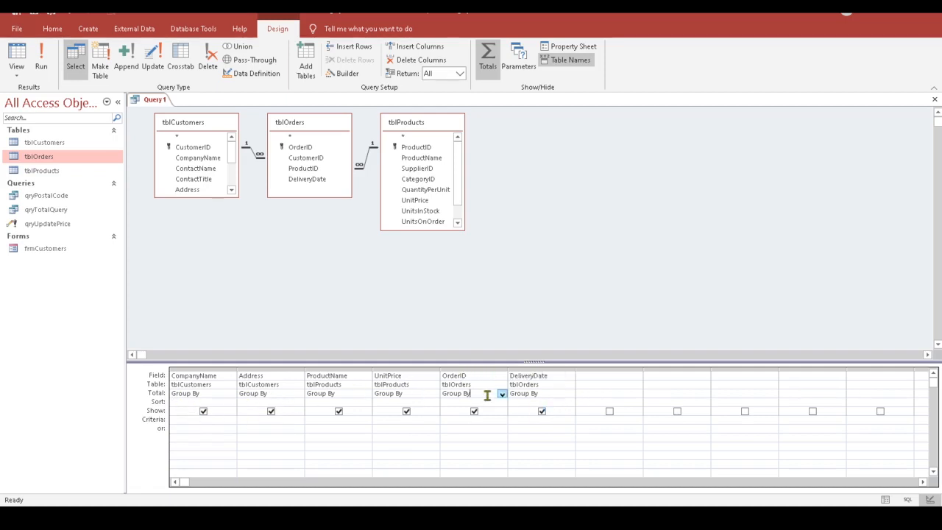
pyautogui.click(502, 393)
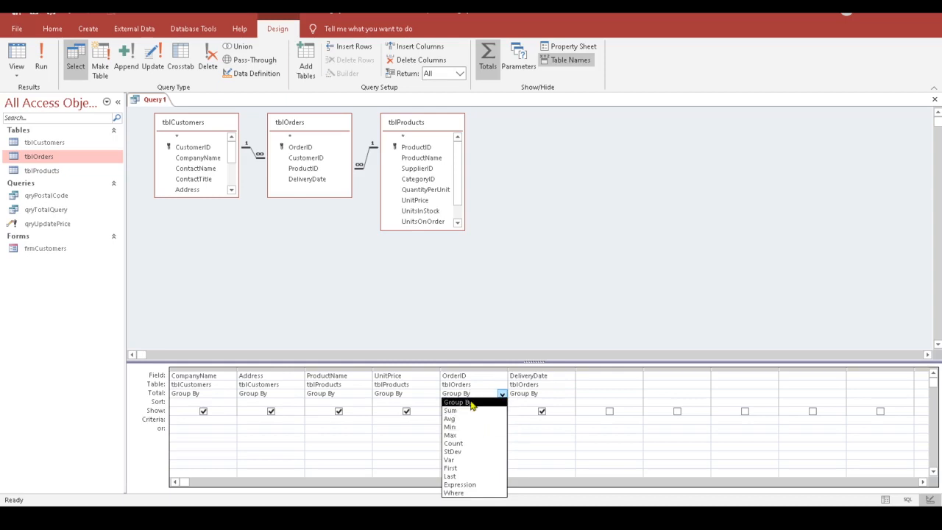
pyautogui.click(476, 444)
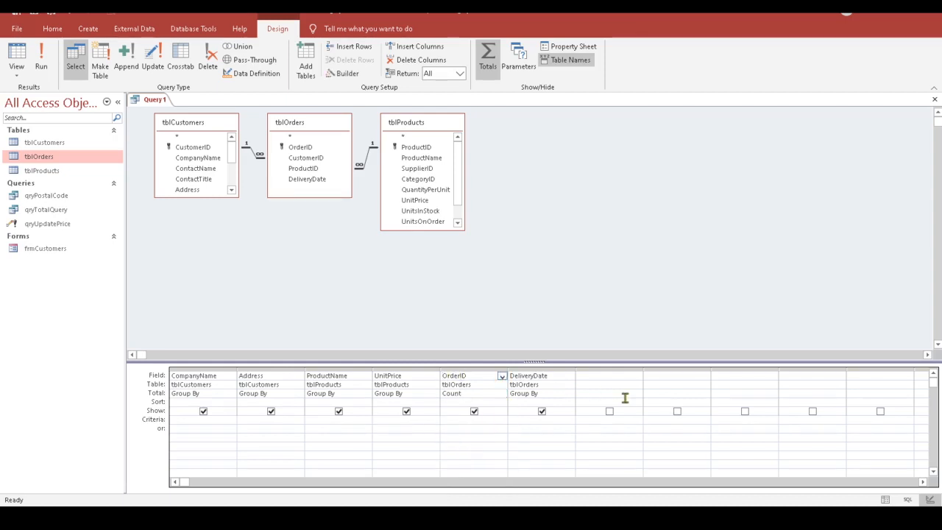
pyautogui.write('Qty:')
# Step: Set DeliveryDate's Total to Where so it serves only as a filter
pyautogui.click(552, 393)
pyautogui.click(570, 395)
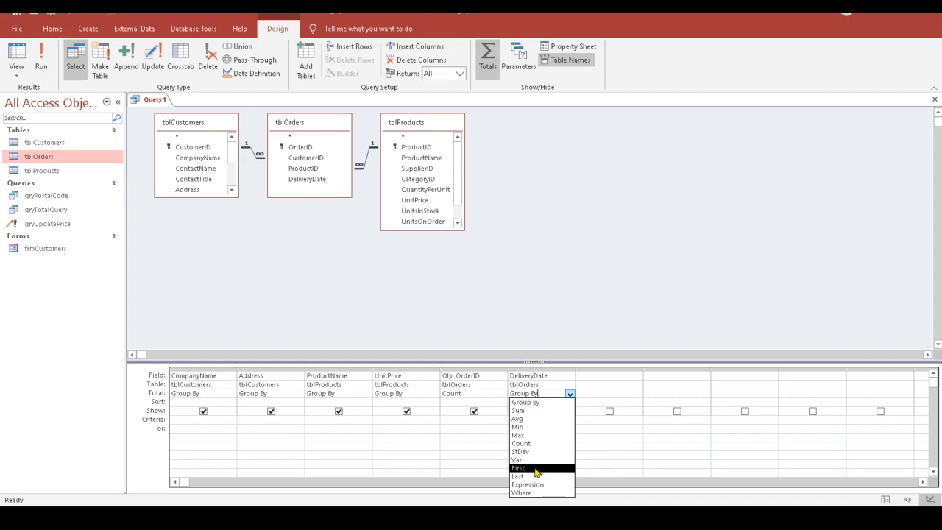
pyautogui.click(534, 492)
pyautogui.click(515, 421)
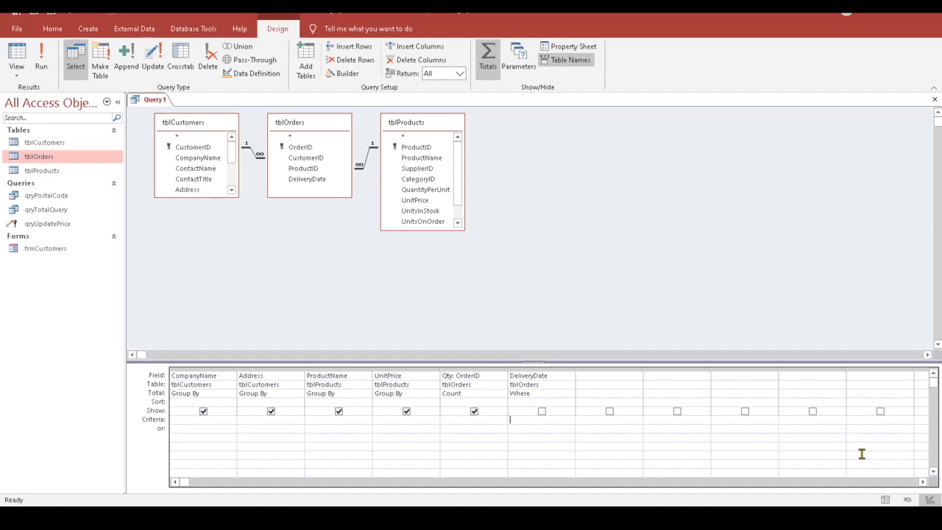
# Step: Enter the DeliveryDate criterion Between #4/1/2006# And #4/30/2006# using the Zoom box
pyautogui.rightClick(529, 419)
pyautogui.click(564, 395)
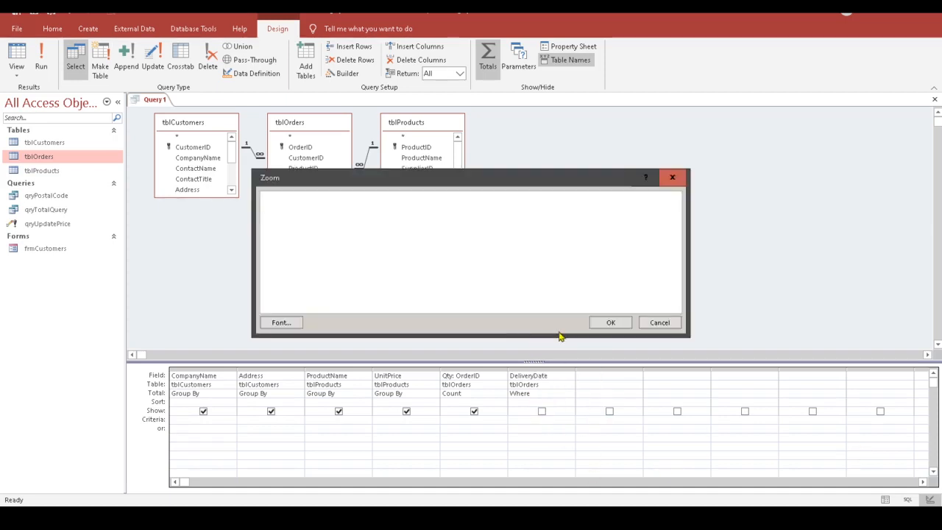
pyautogui.write('e')
pyautogui.press('BackSpace')
pyautogui.write('B')
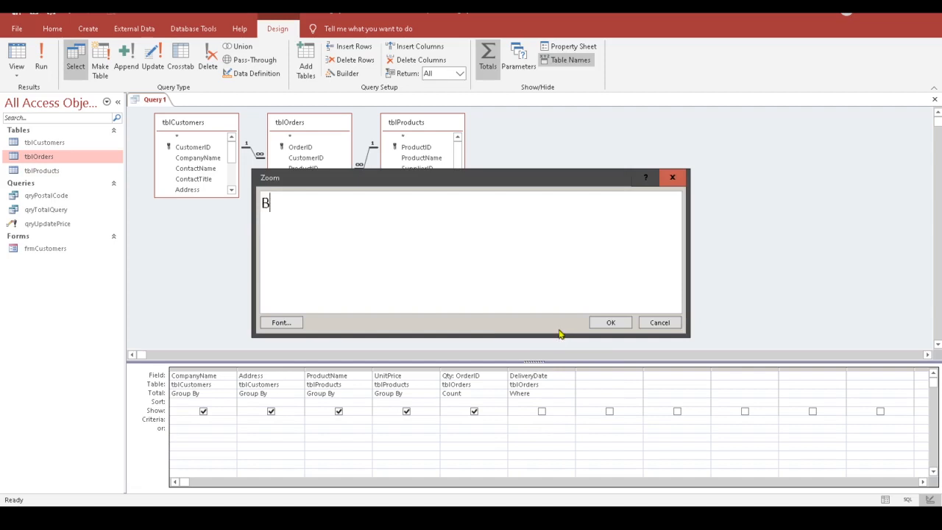
pyautogui.write('etween #')
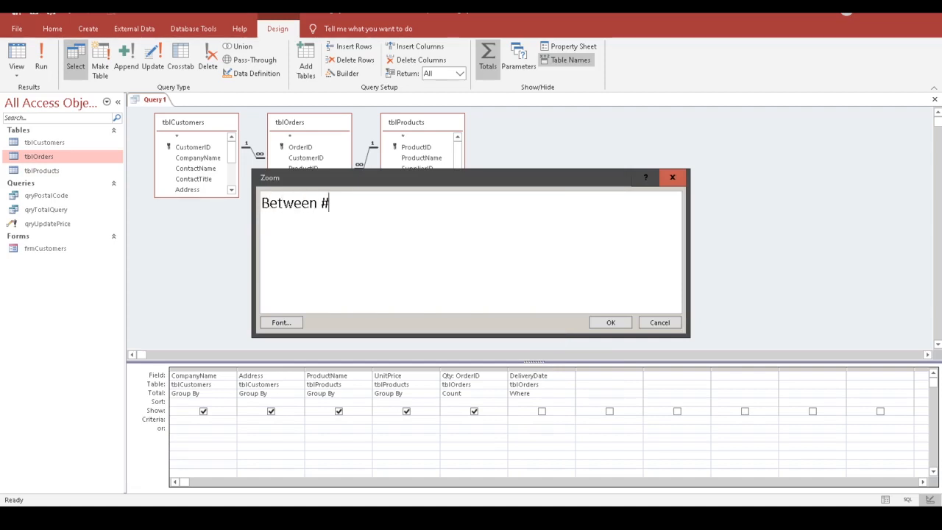
pyautogui.write('4/1/2006')
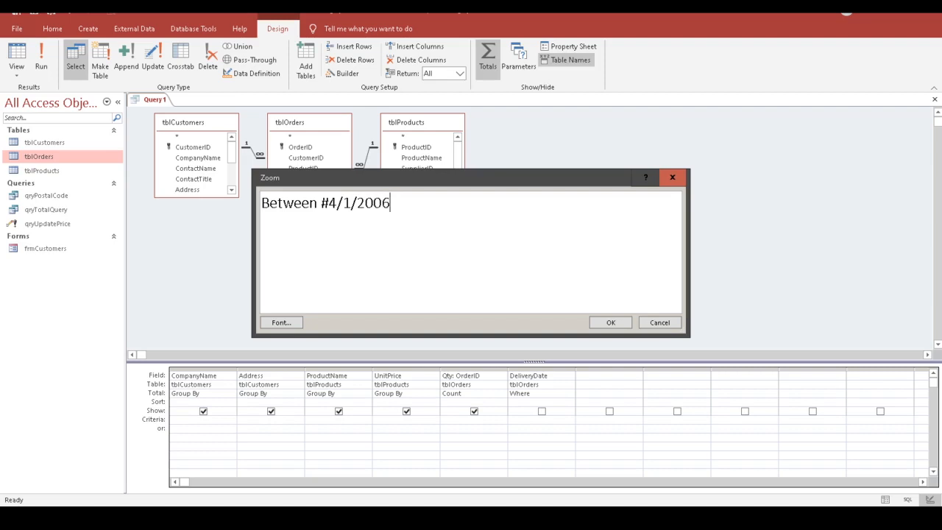
pyautogui.write('#')
pyautogui.write(' And ')
pyautogui.write('#')
pyautogui.write('4/3')
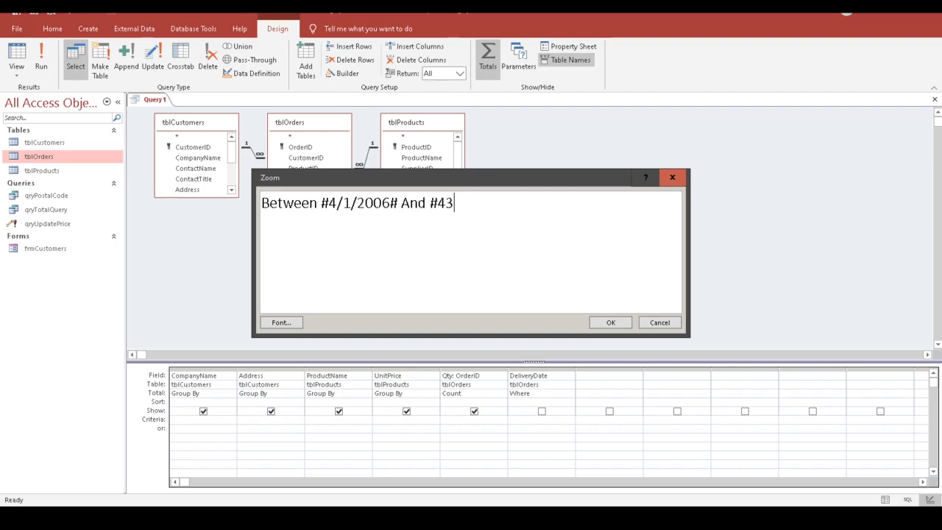
pyautogui.press('BackSpace')
pyautogui.write('/30/2006#')
pyautogui.click(609, 324)
pyautogui.click(529, 430)
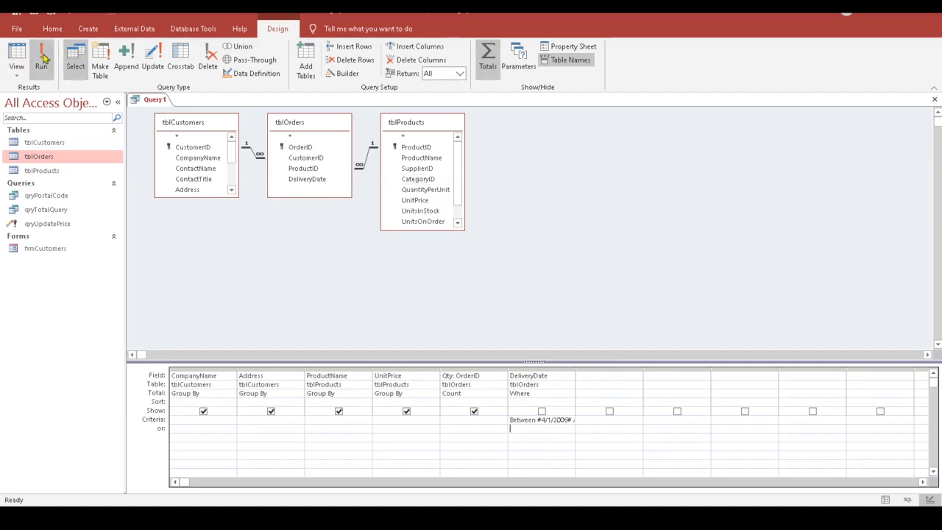
pyautogui.click(17, 59)
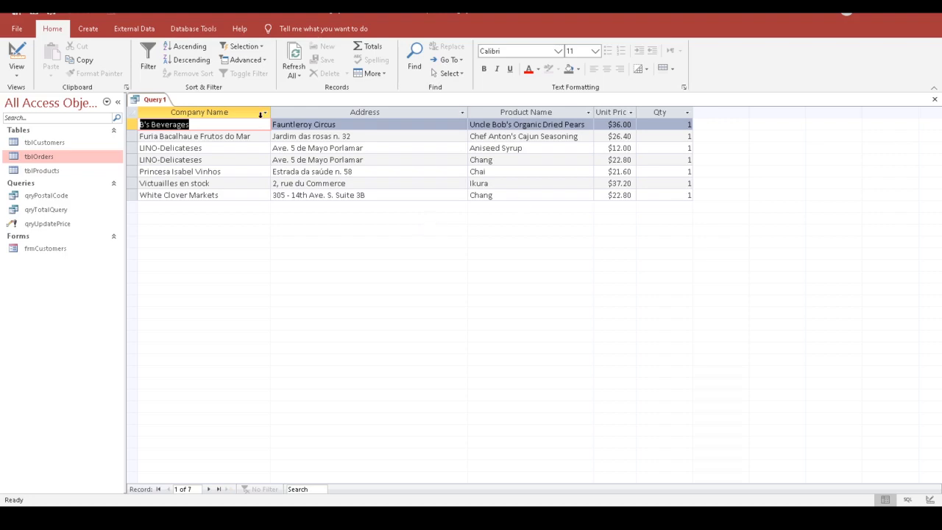
pyautogui.click(16, 53)
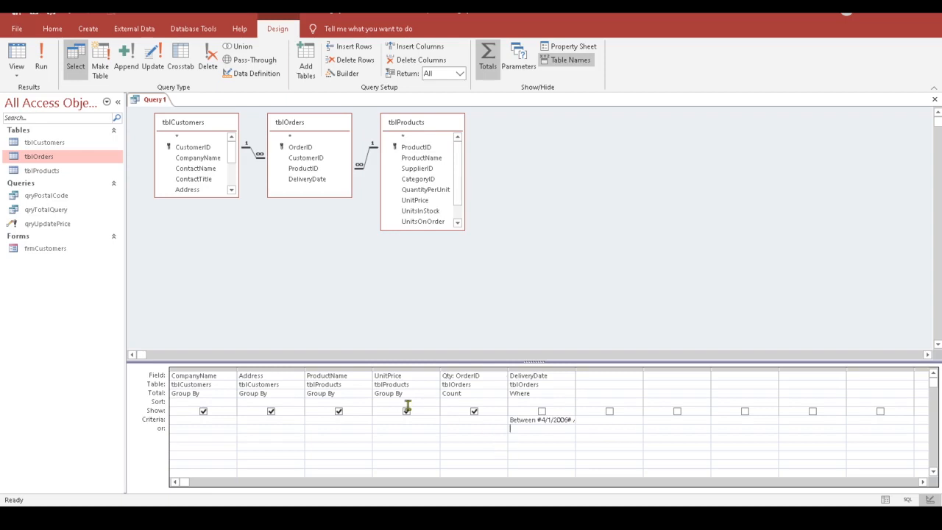
# Step: Insert a blank column before DeliveryDate in the query grid
pyautogui.click(527, 370)
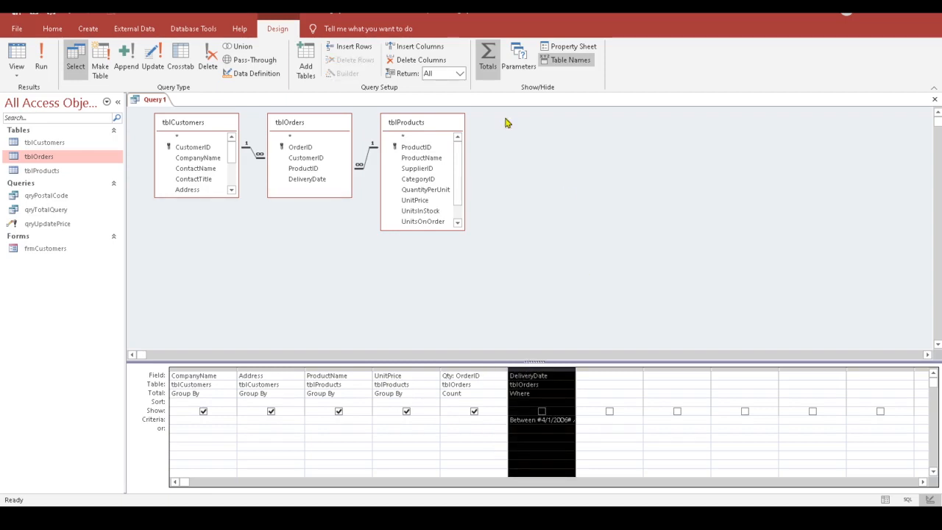
pyautogui.click(420, 47)
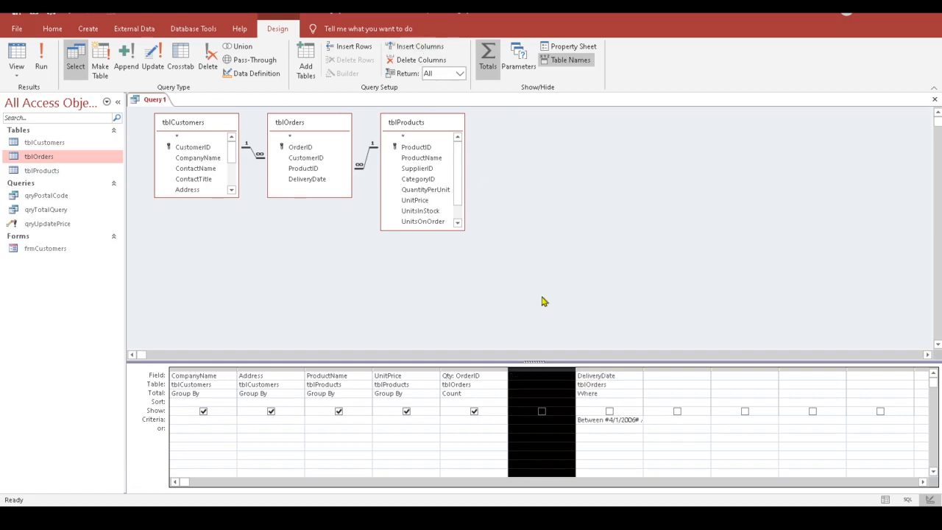
pyautogui.click(544, 375)
pyautogui.rightClick(532, 376)
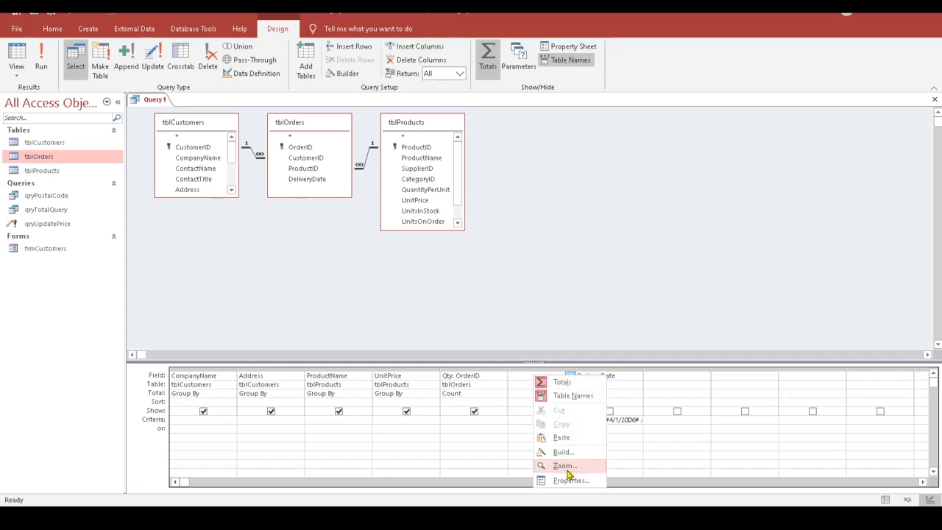
pyautogui.click(549, 449)
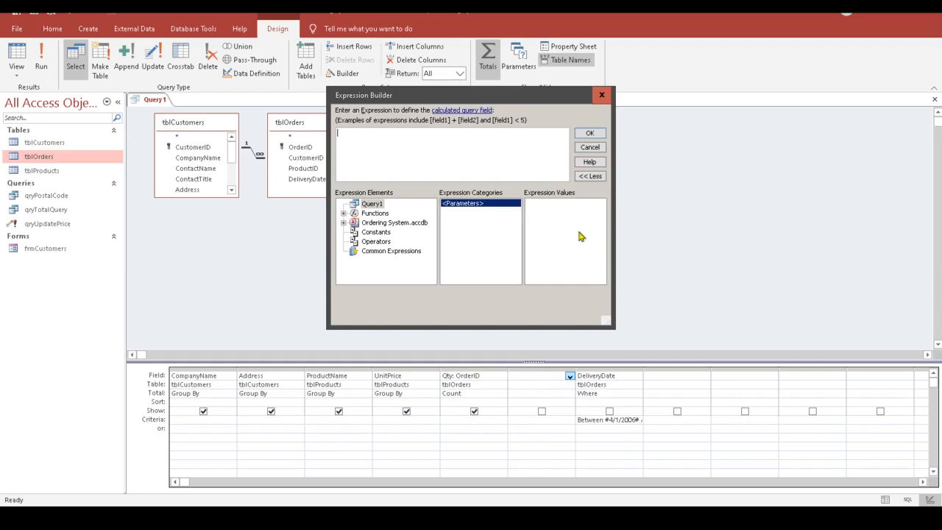
# Step: Build the field Total: [tblProducts]![UnitPrice]*Count([tblOrders]![OrderID]) in the Expression Builder
pyautogui.write('Total: ')
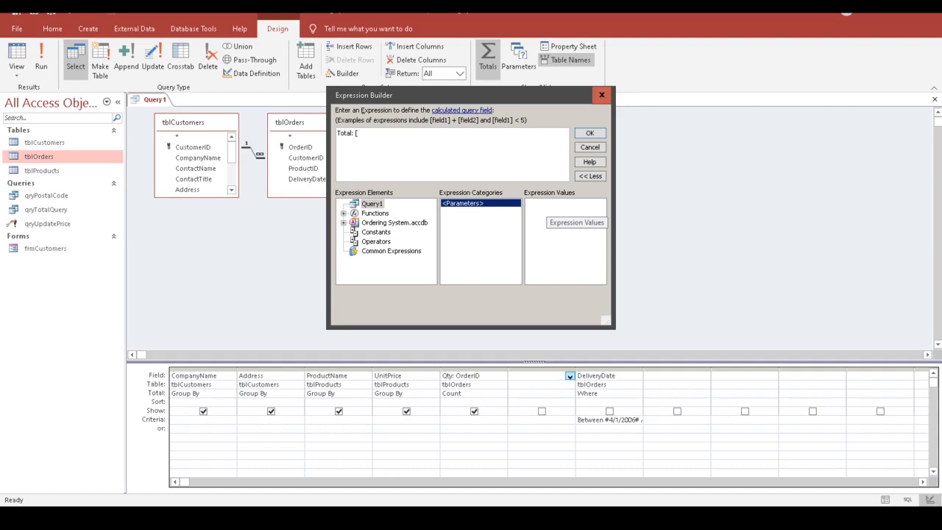
pyautogui.write('[U')
pyautogui.press('BackSpace')
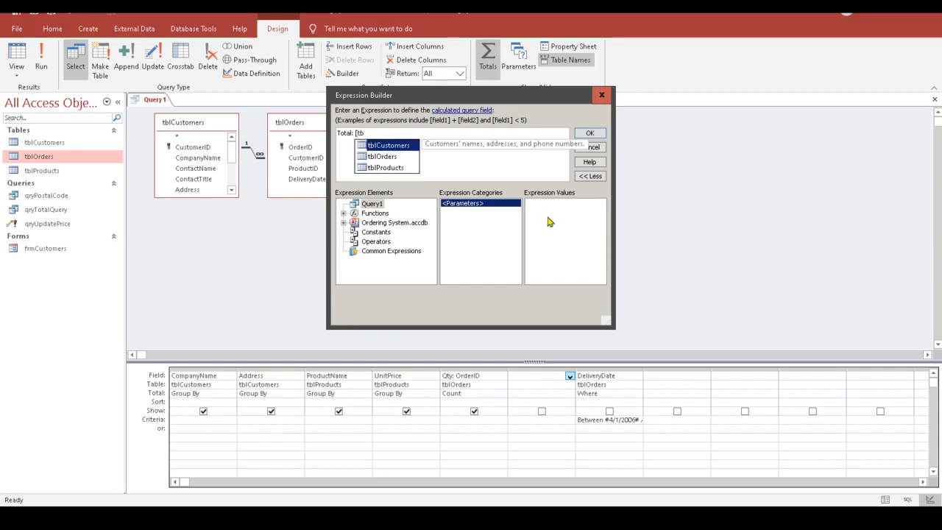
pyautogui.doubleClick(393, 168)
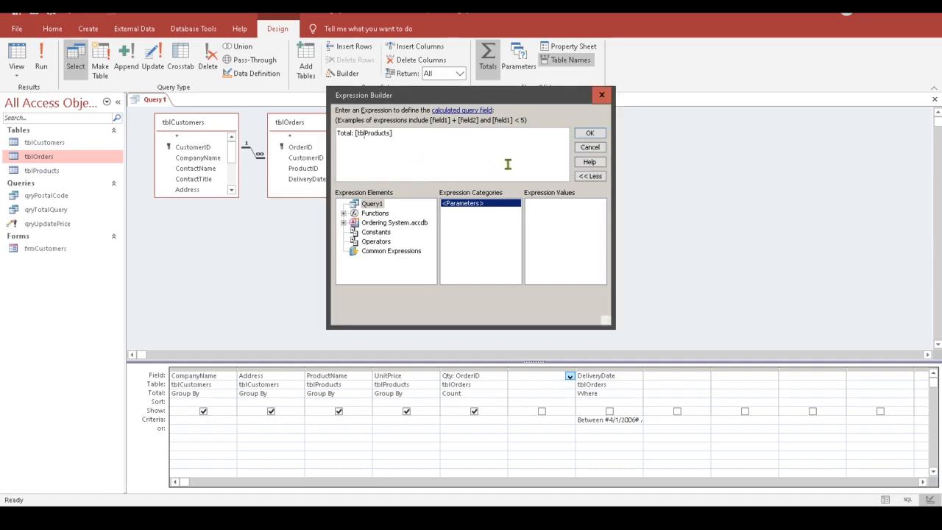
pyautogui.write('!Unit')
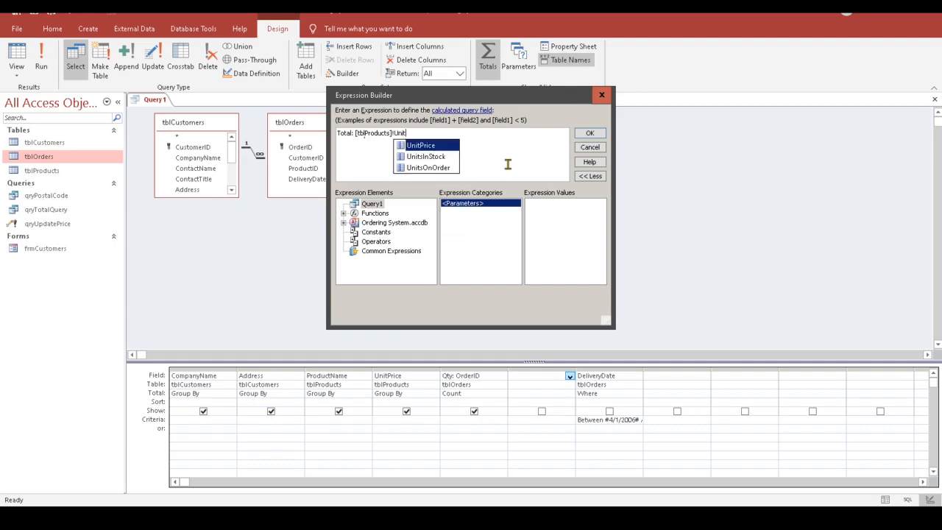
pyautogui.doubleClick(416, 145)
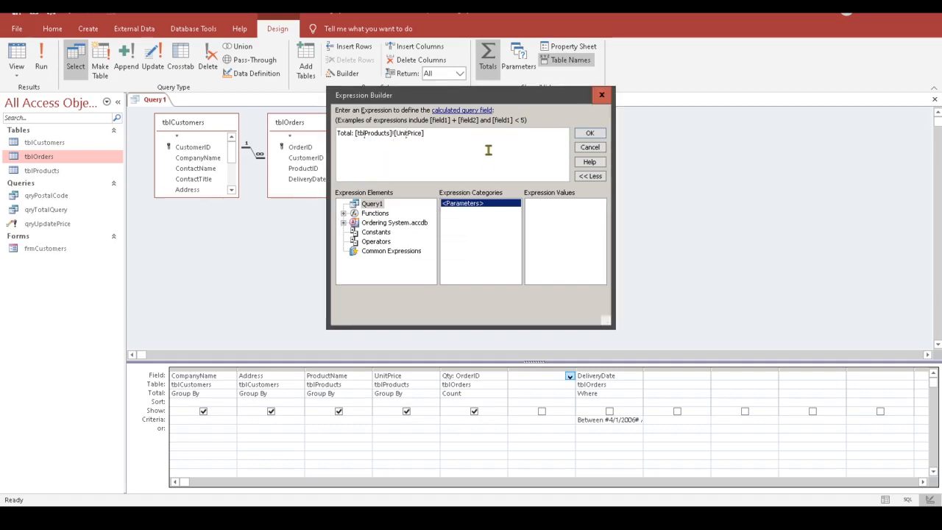
pyautogui.write('*')
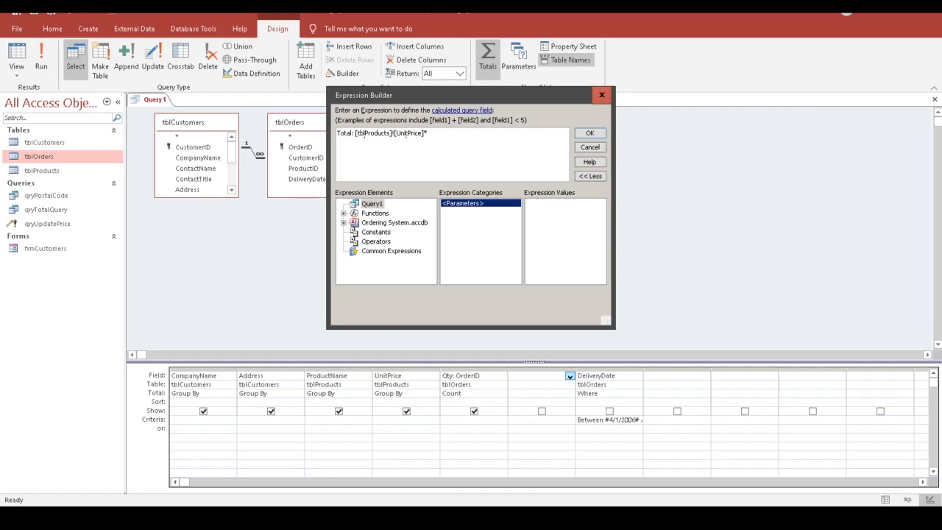
pyautogui.write('Count(')
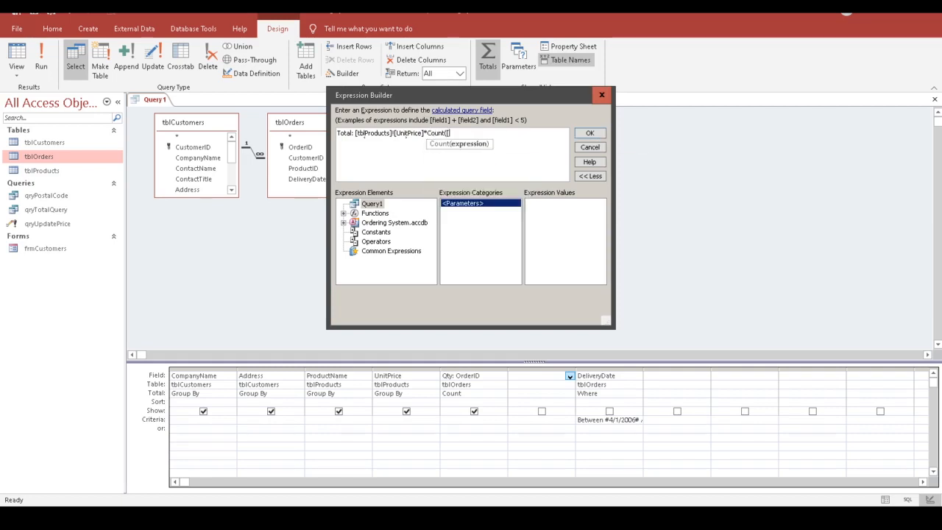
pyautogui.write('[tbl')
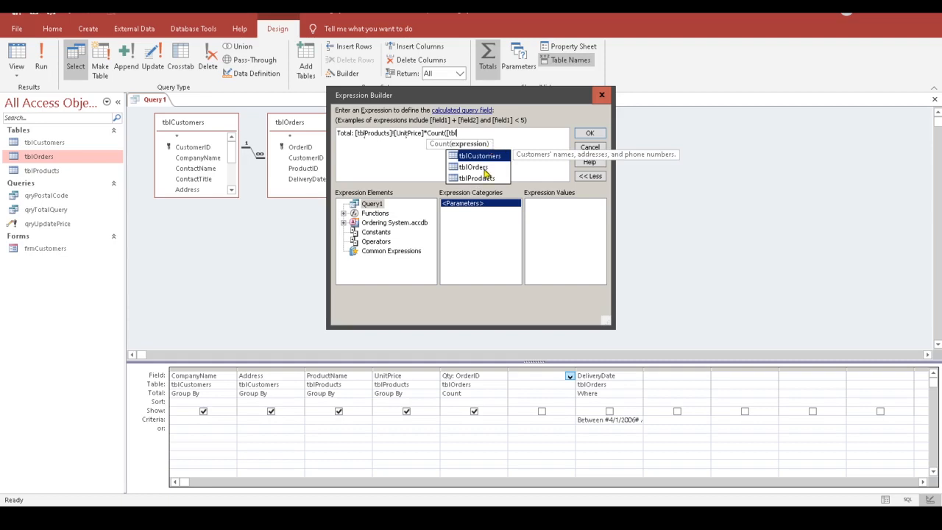
pyautogui.doubleClick(475, 167)
pyautogui.write('!')
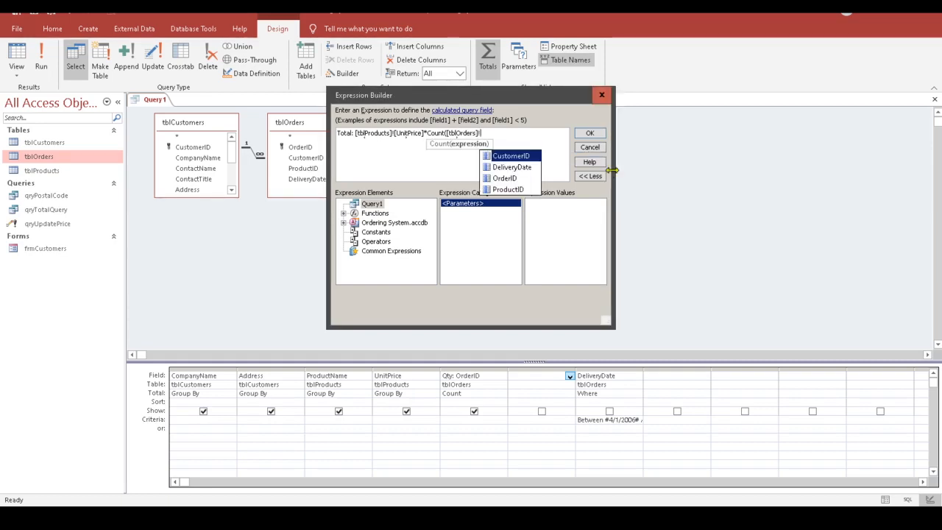
pyautogui.doubleClick(519, 180)
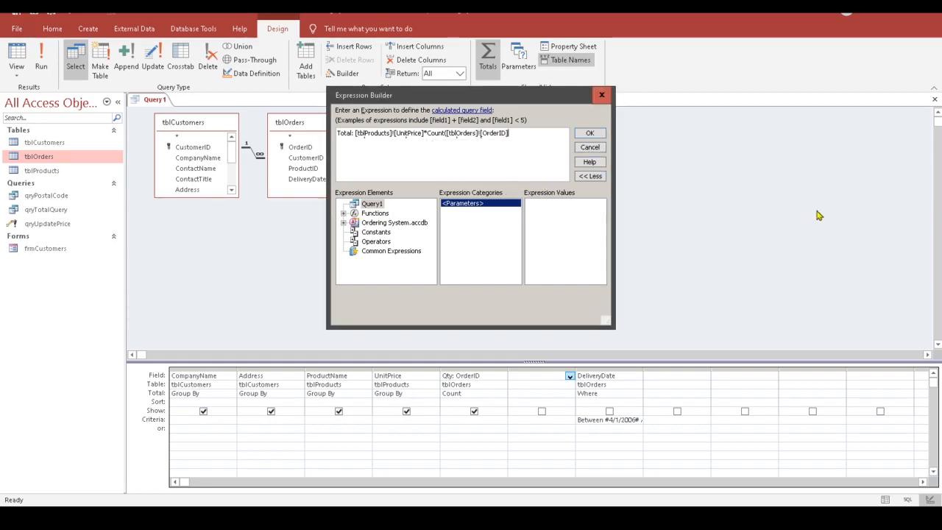
pyautogui.write(')')
pyautogui.click(589, 135)
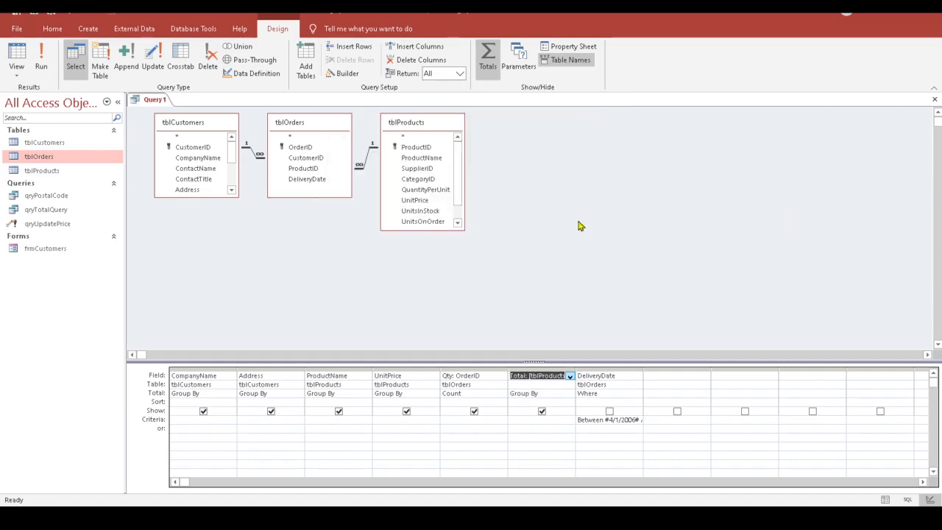
# Step: Set the Total column's aggregate to Expression and run the query to see seven April orders
pyautogui.click(556, 395)
pyautogui.click(569, 394)
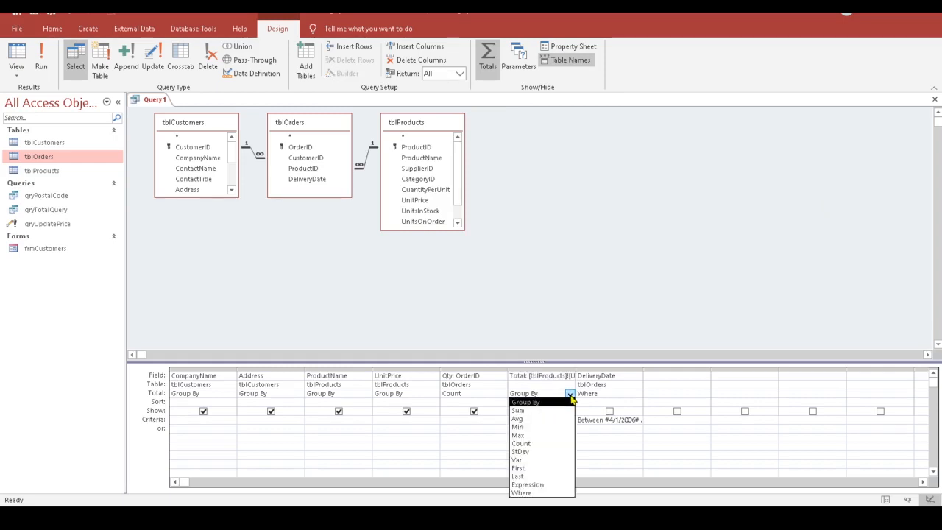
pyautogui.click(527, 484)
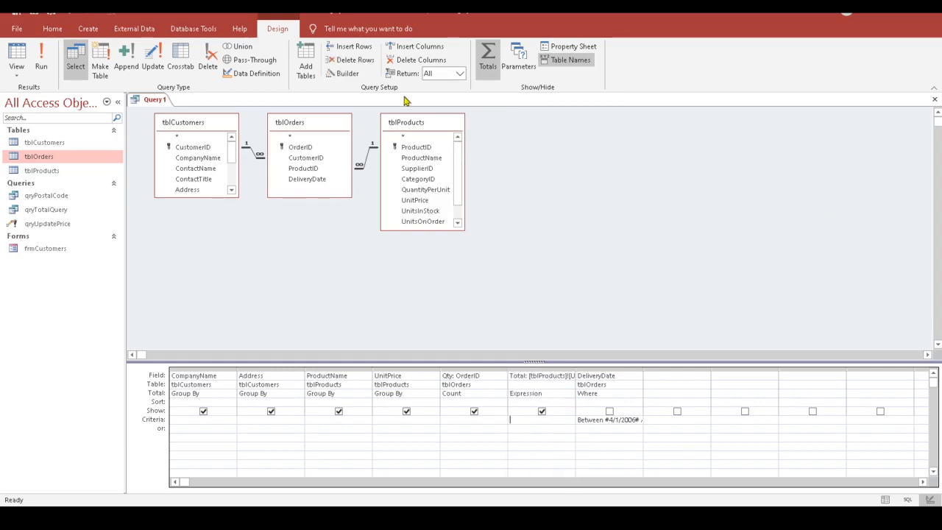
pyautogui.click(24, 45)
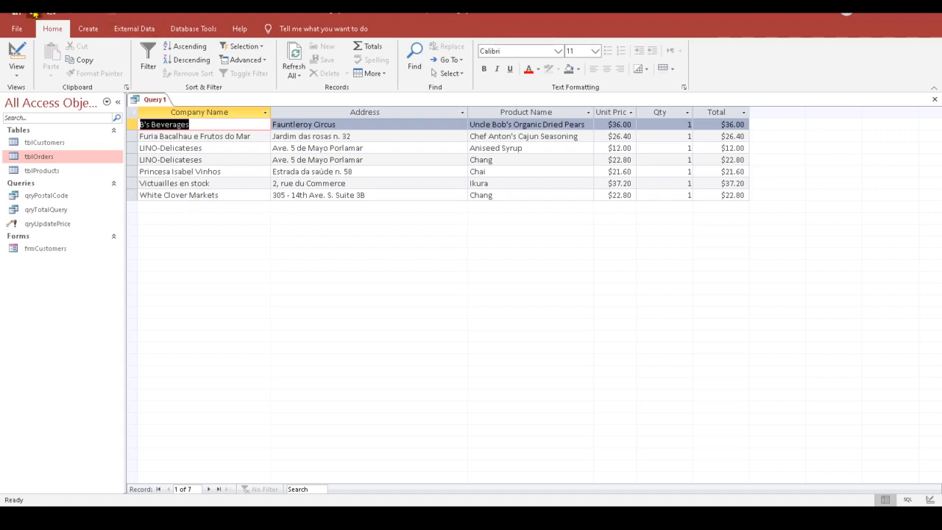
# Step: Save the query under the name qryBillingApr, then close its results tab
pyautogui.click(16, 29)
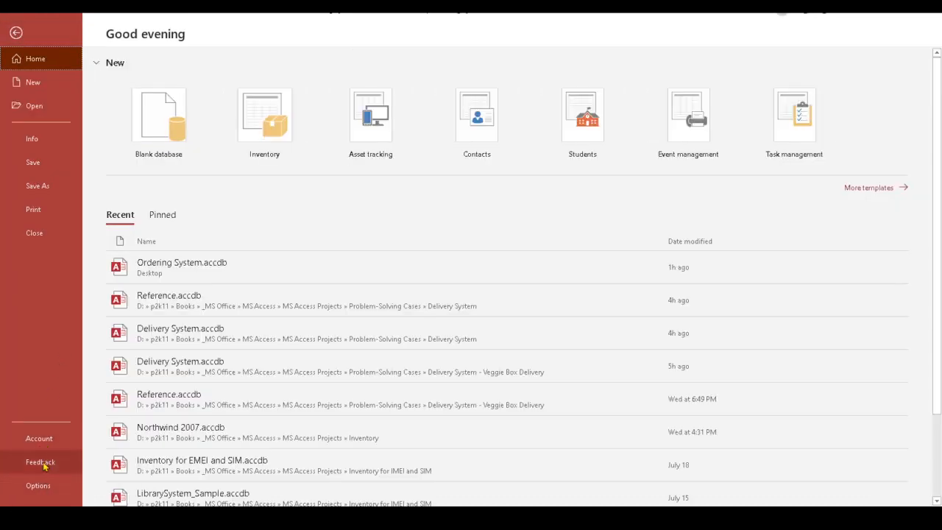
pyautogui.click(33, 163)
pyautogui.write('qryBillin')
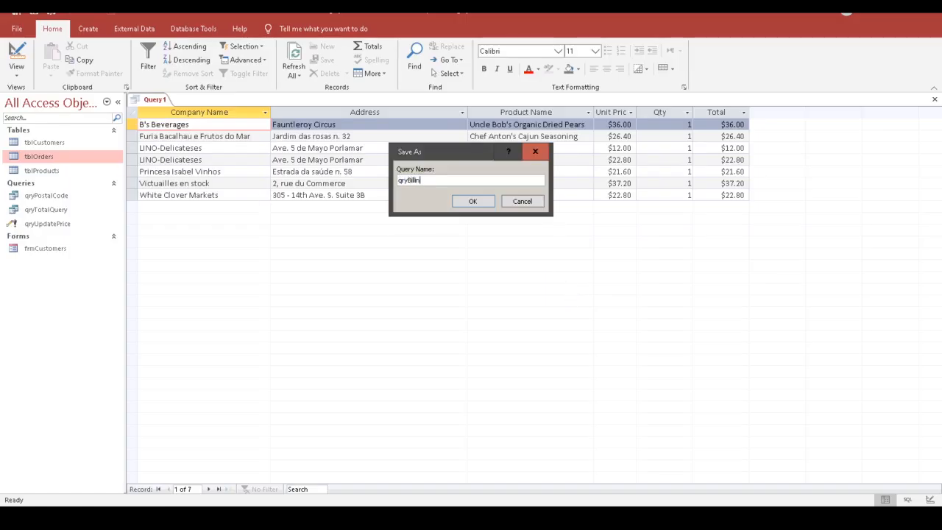
pyautogui.write('gApr')
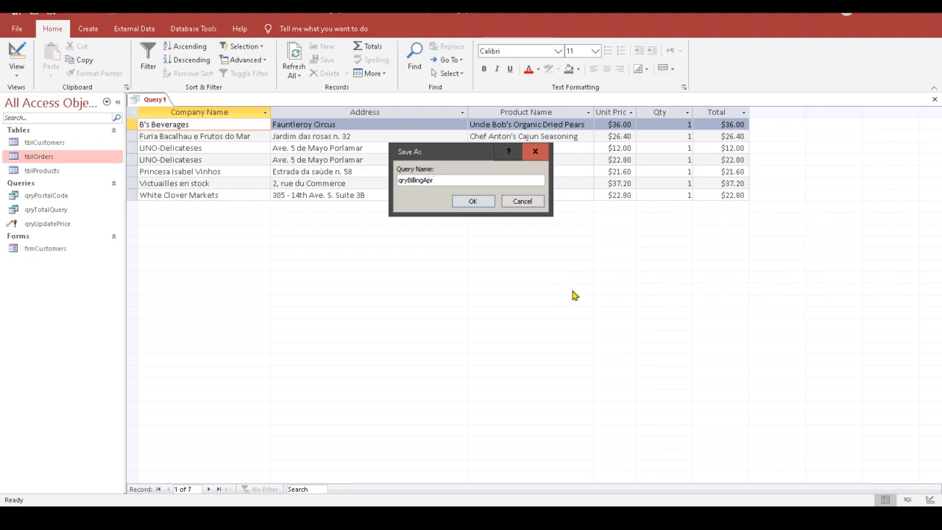
pyautogui.click(492, 201)
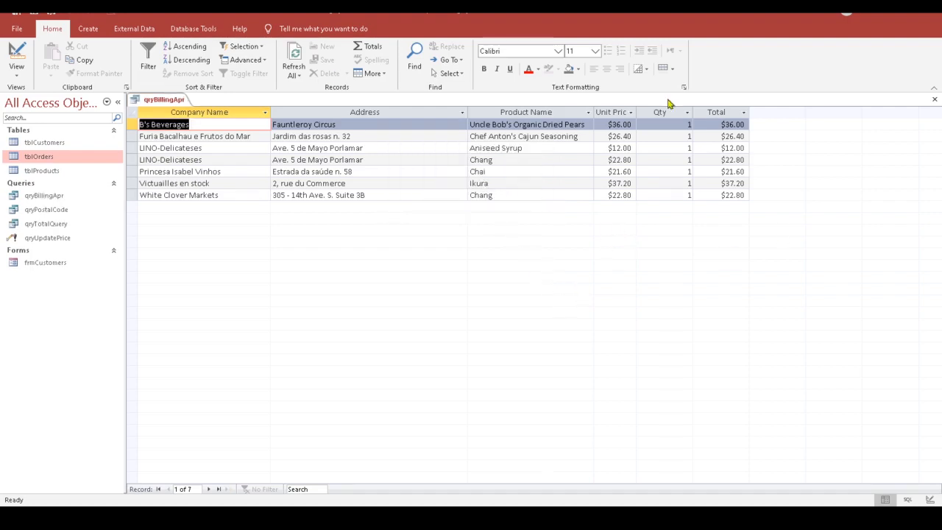
pyautogui.click(933, 98)
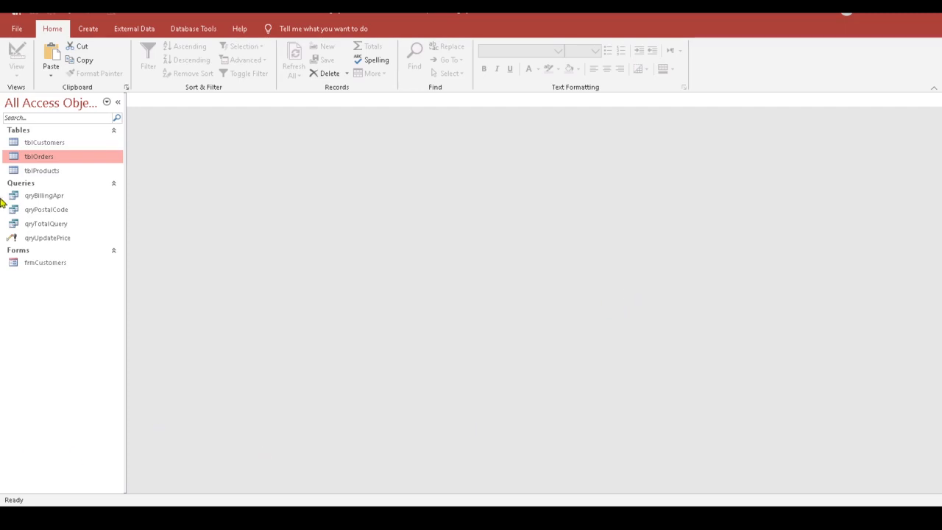
# Step: Generate an automatic report from the selected qryBillingApr query
pyautogui.click(46, 195)
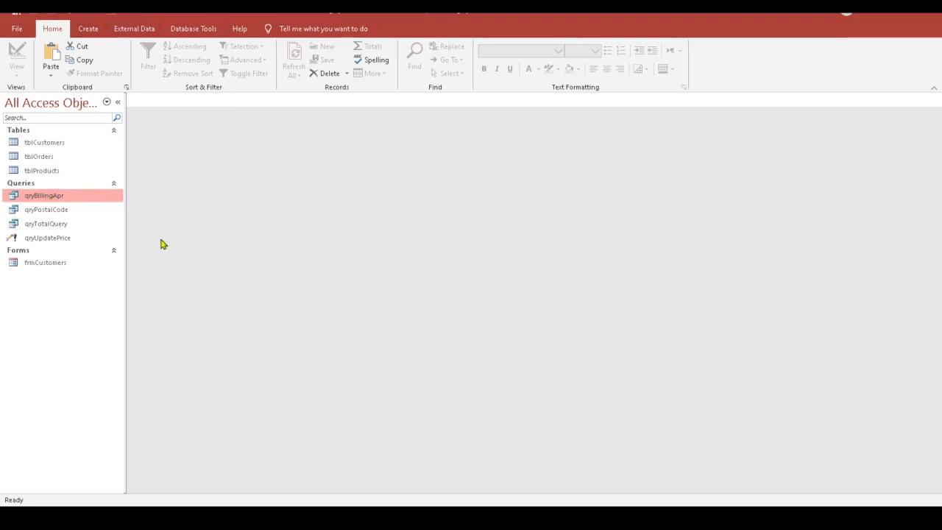
pyautogui.click(88, 30)
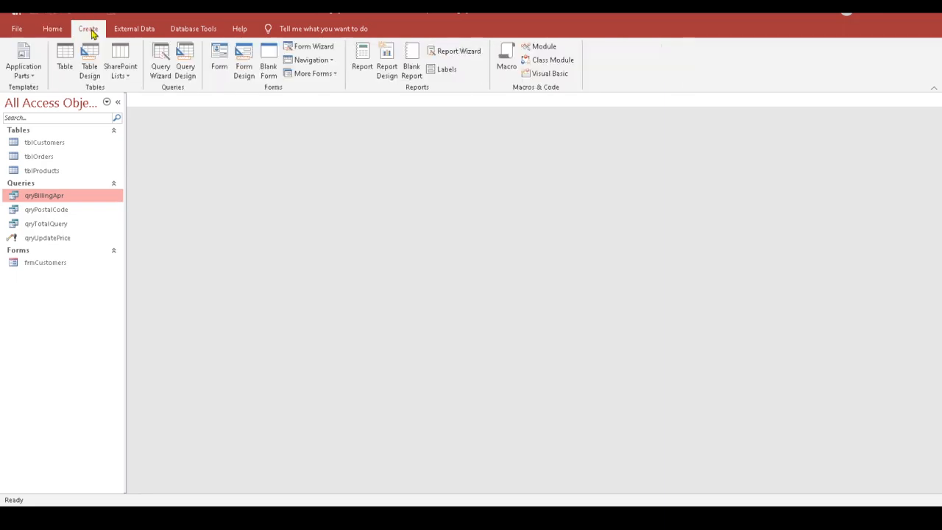
pyautogui.click(370, 65)
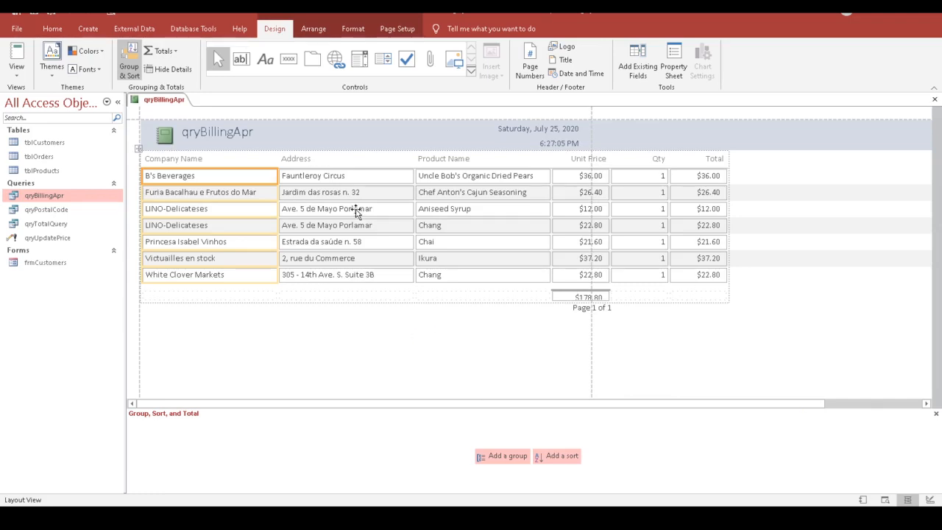
# Step: Open the View dropdown list for the qryBillingApr report
pyautogui.moveTo(666, 517)
pyautogui.click(16, 77)
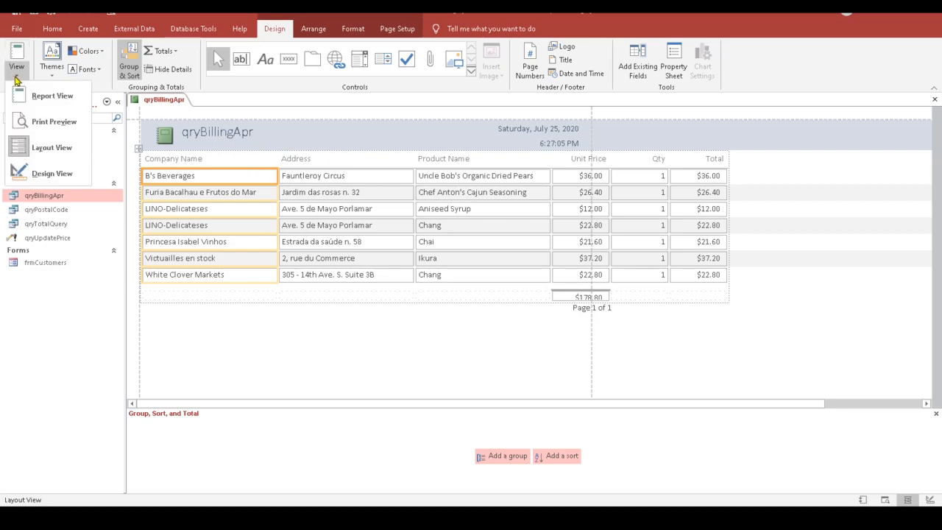
# Step: In Design view, retitle the report header to 'April Order'
pyautogui.click(46, 174)
pyautogui.click(234, 143)
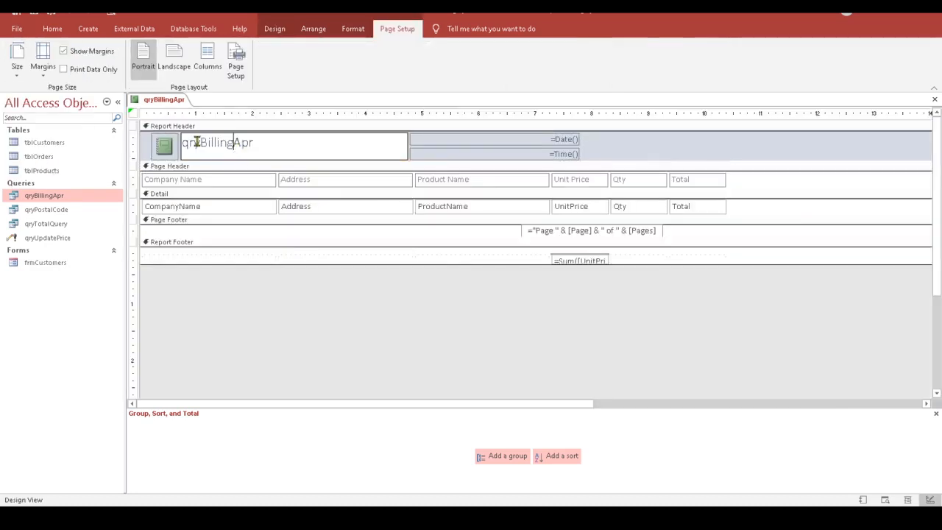
pyautogui.moveTo(200, 142); pyautogui.dragTo(181, 142)
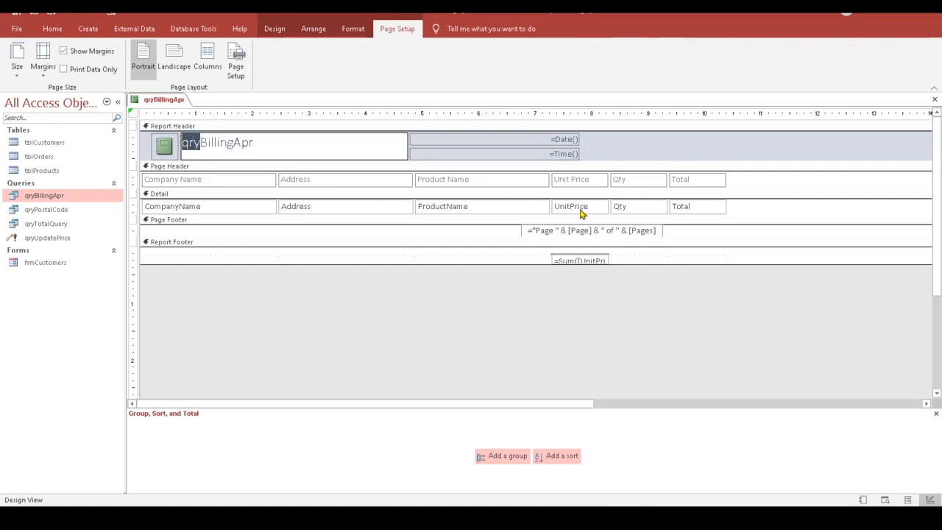
pyautogui.press('Delete')
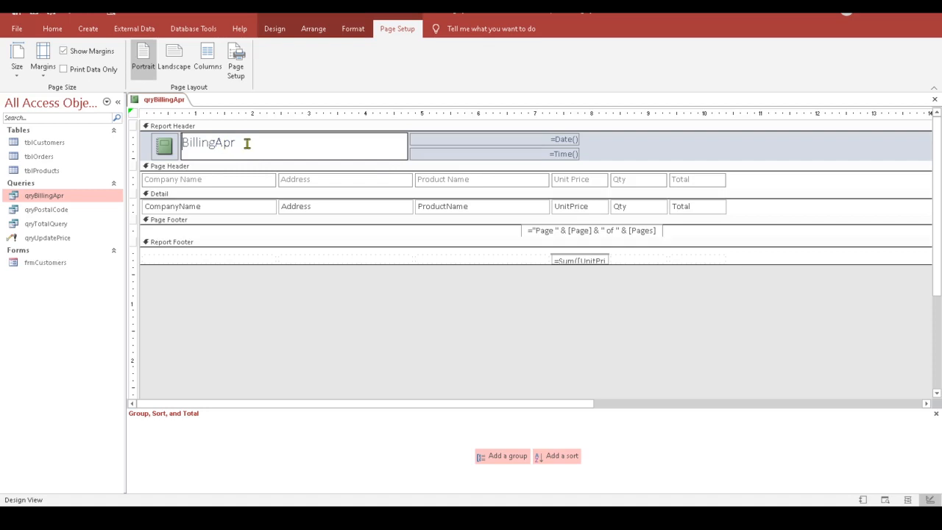
pyautogui.moveTo(248, 143); pyautogui.dragTo(181, 142)
pyautogui.write('April Order')
pyautogui.click(401, 280)
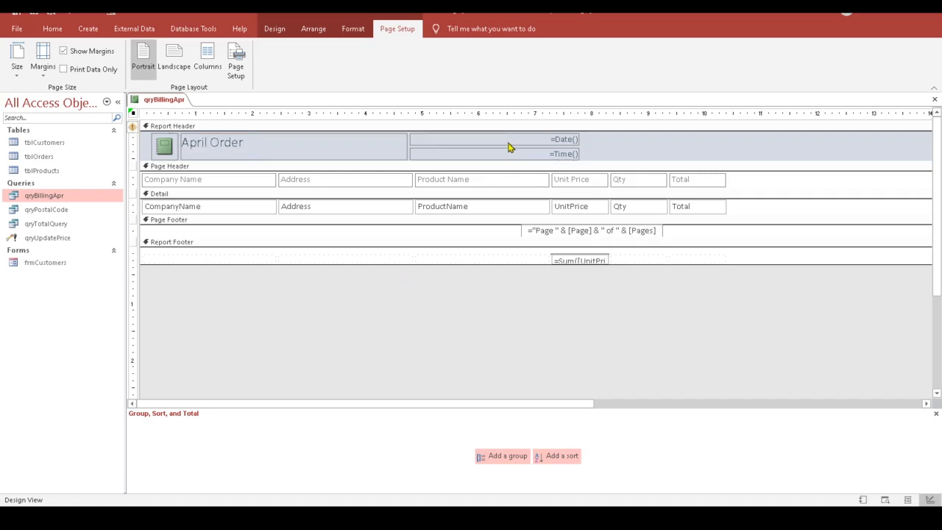
# Step: Delete the date box, the =Time() box and the logo from the report header
pyautogui.click(507, 143)
pyautogui.press('Delete')
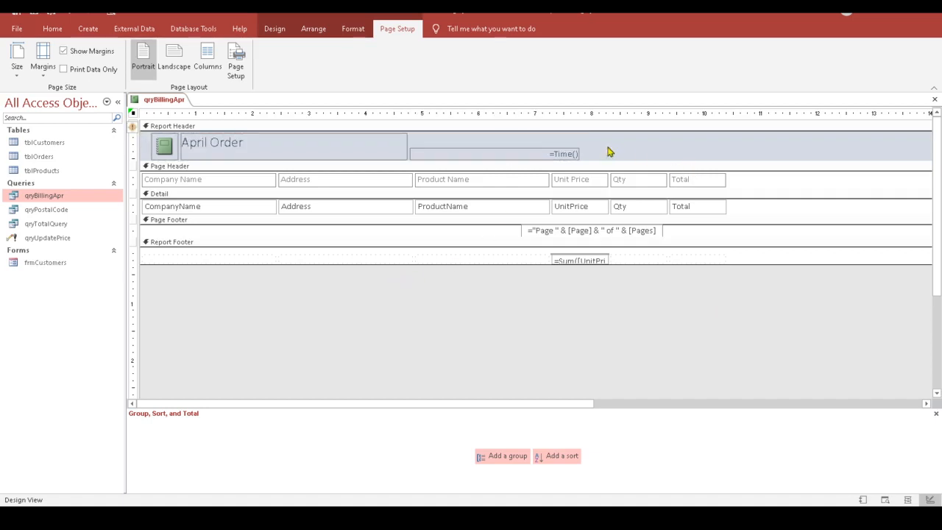
pyautogui.click(559, 153)
pyautogui.press('Delete')
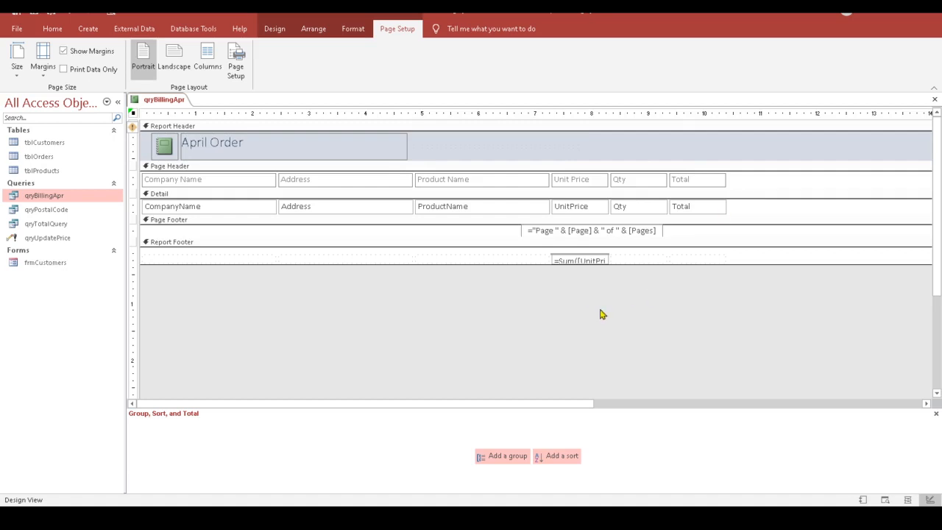
pyautogui.click(165, 151)
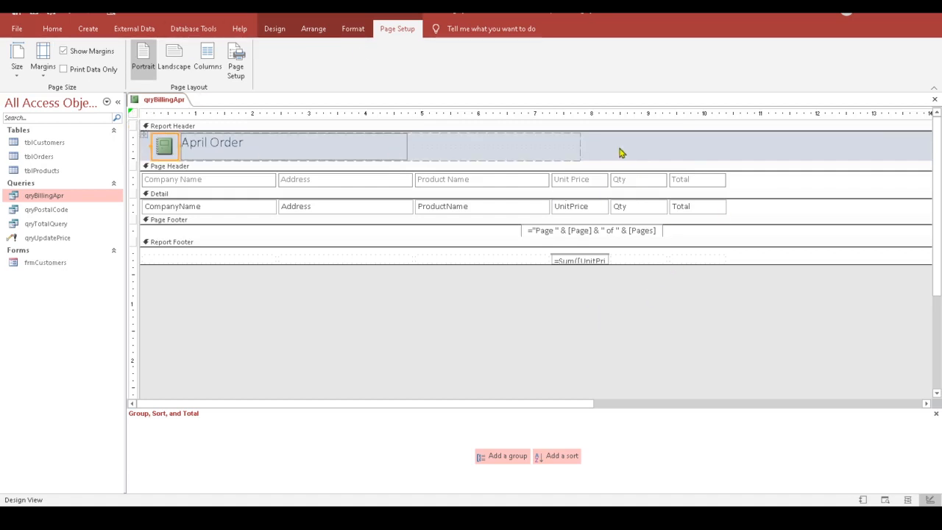
pyautogui.press('Delete')
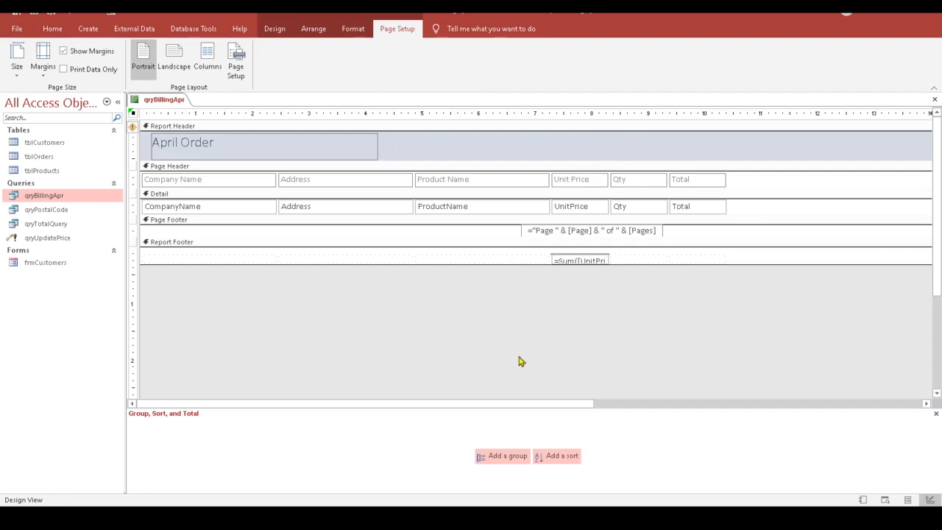
# Step: Group the report on CompanyName and select all controls from Page Header to Report Footer
pyautogui.click(514, 461)
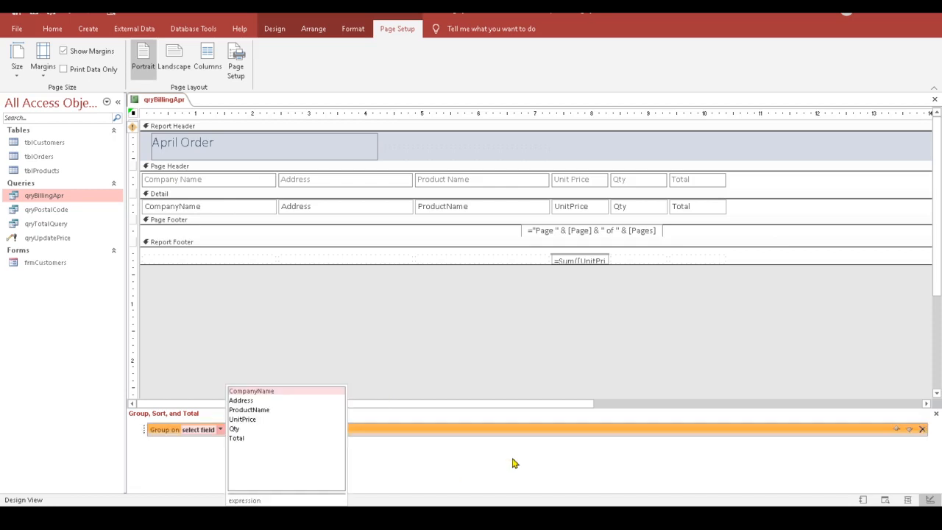
pyautogui.click(251, 391)
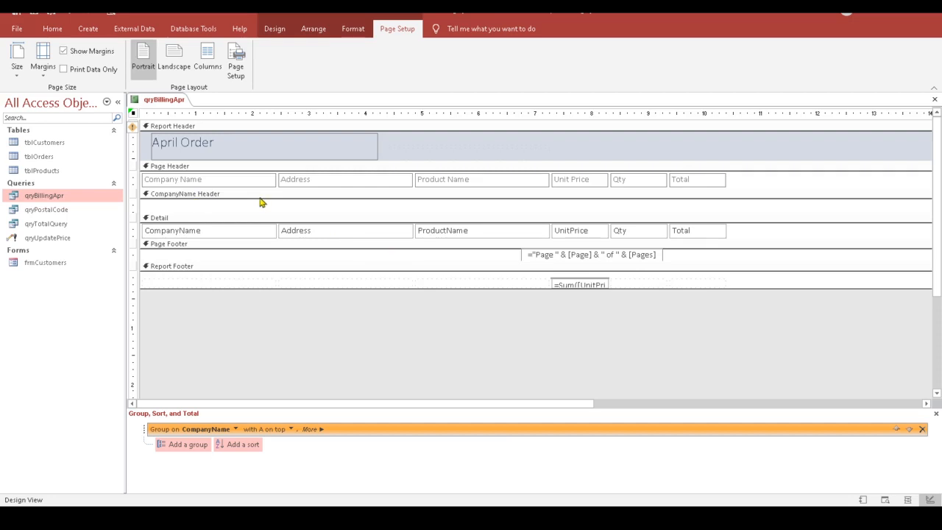
pyautogui.click(207, 234)
pyautogui.click(308, 234)
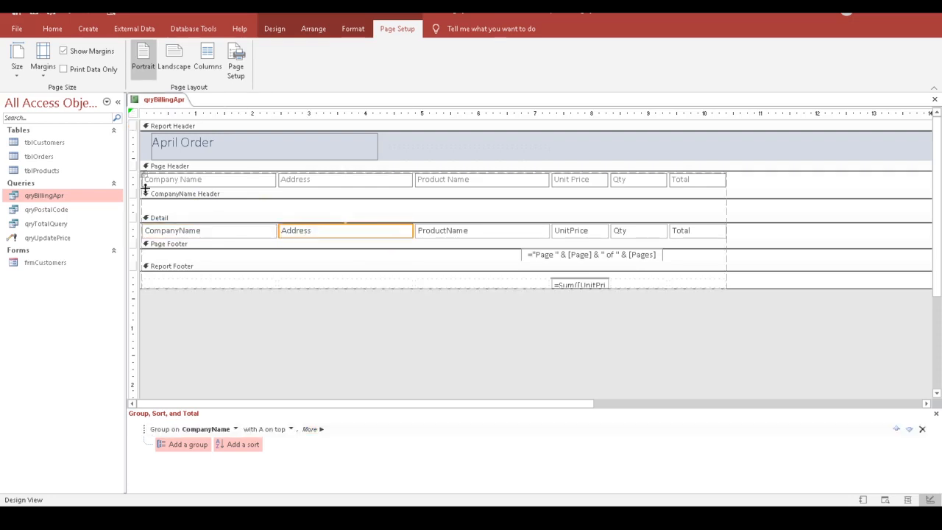
pyautogui.click(186, 232)
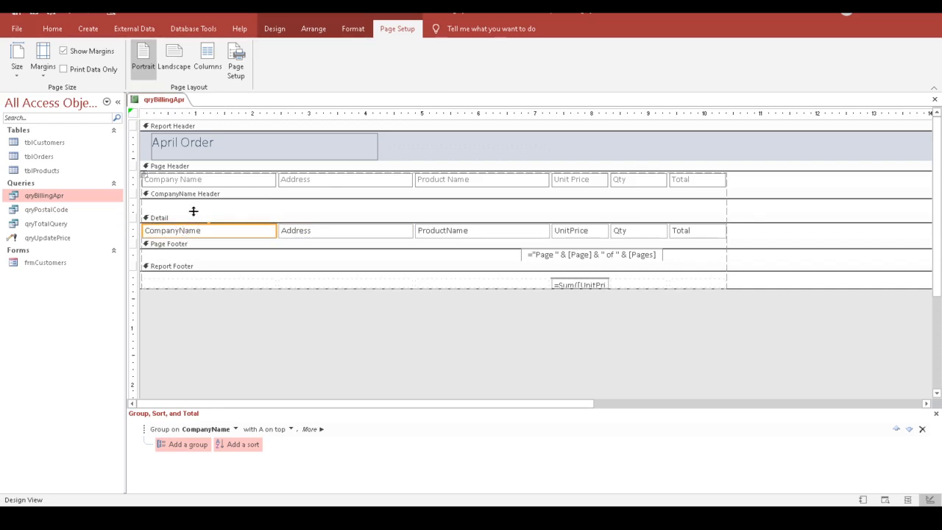
pyautogui.moveTo(142, 174); pyautogui.dragTo(136, 287)
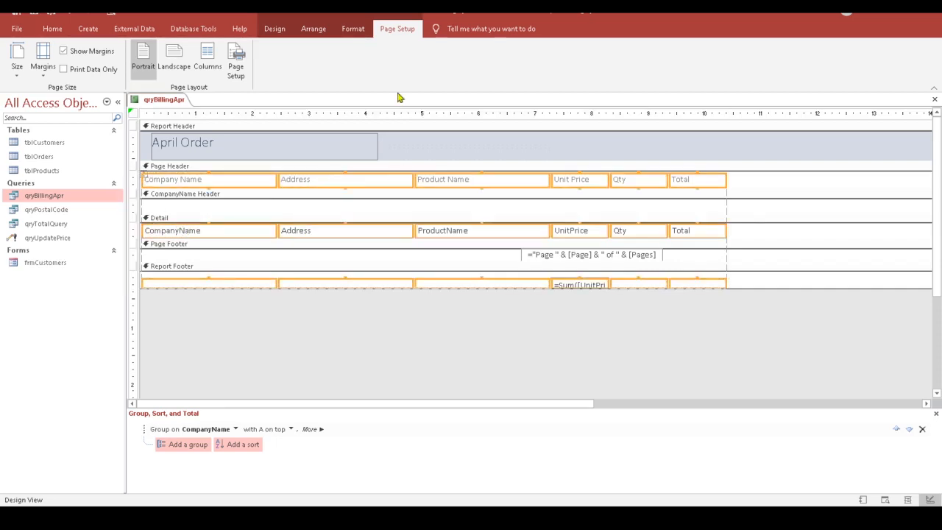
# Step: Remove the control layout and move CompanyName and Address up into the CompanyName Header
pyautogui.click(314, 30)
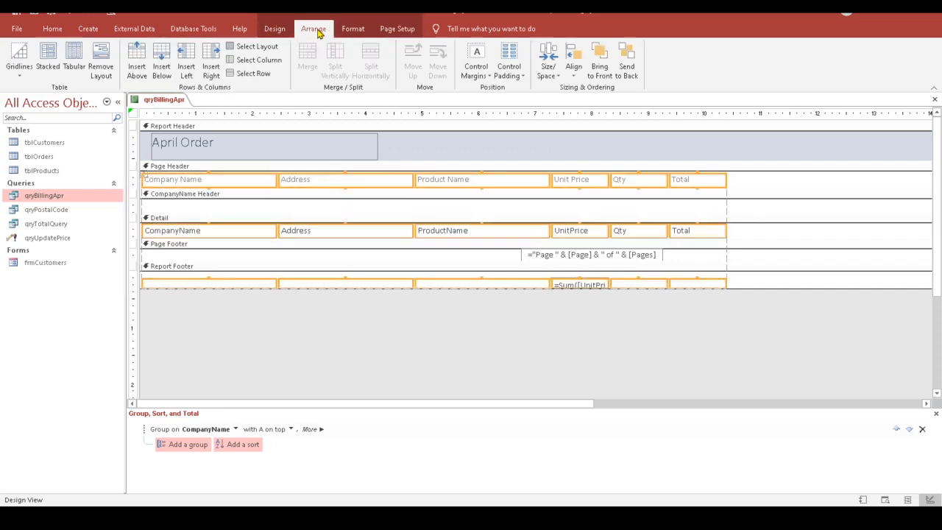
pyautogui.click(101, 74)
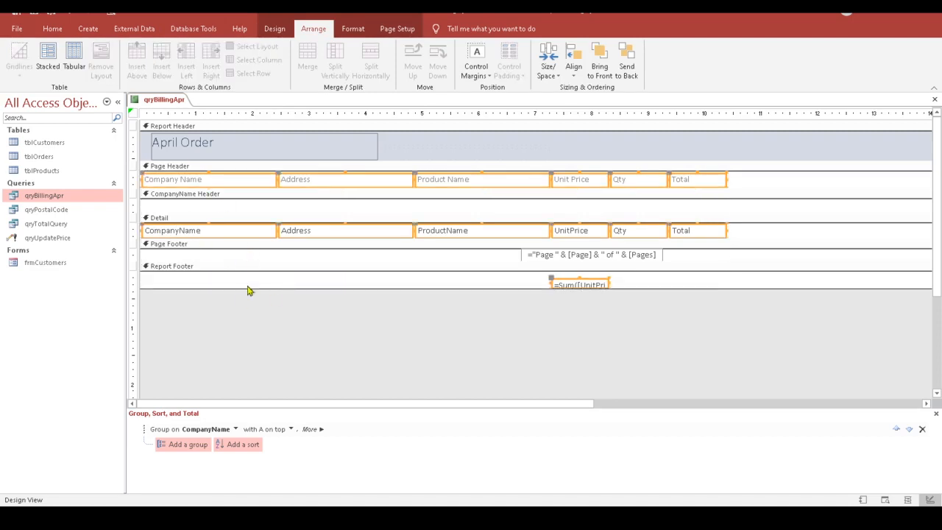
pyautogui.click(259, 349)
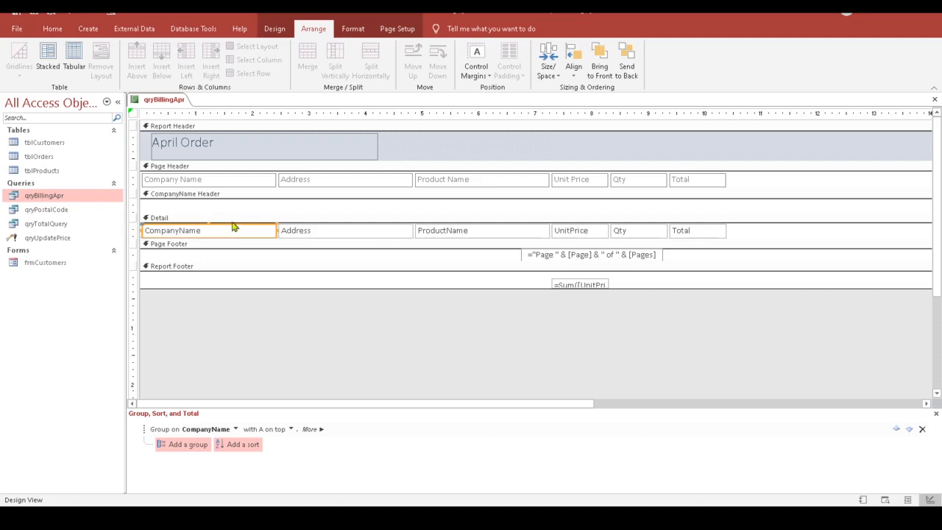
pyautogui.click(294, 348)
pyautogui.moveTo(249, 234); pyautogui.dragTo(248, 207)
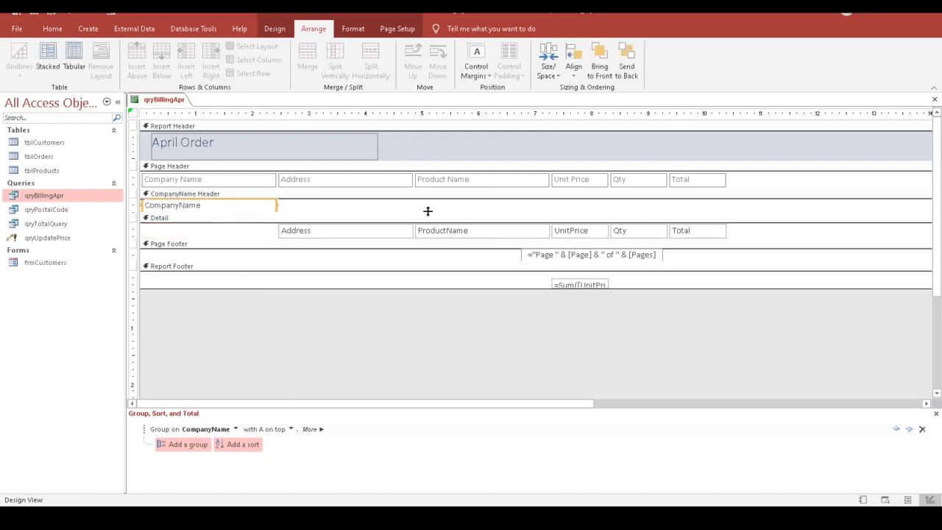
pyautogui.moveTo(321, 234); pyautogui.dragTo(322, 209)
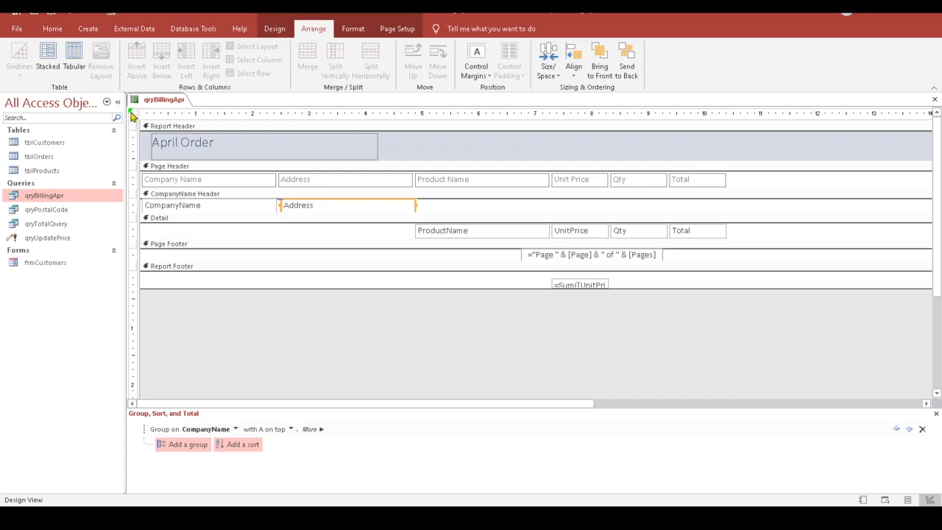
# Step: Delete the Company Name and Address column labels from the Page Header
pyautogui.click(132, 115)
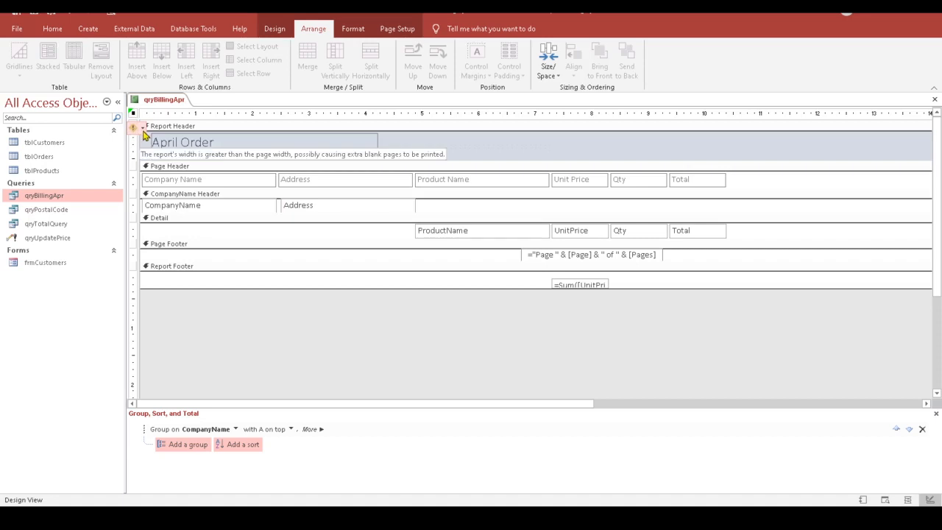
pyautogui.click(142, 129)
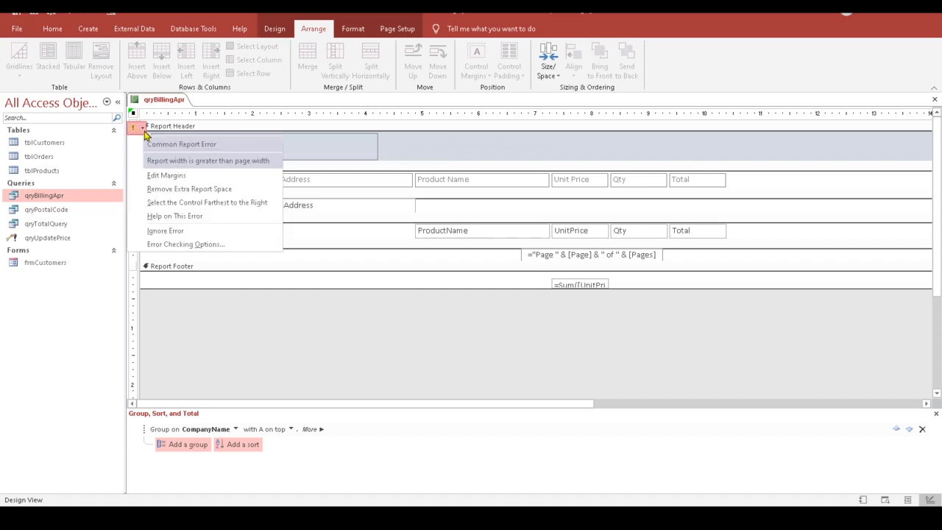
pyautogui.click(347, 353)
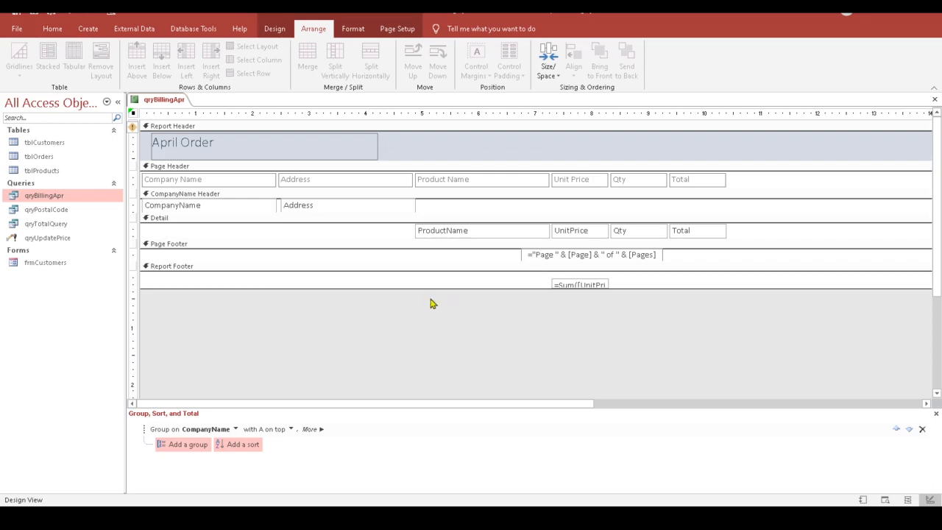
pyautogui.click(211, 181)
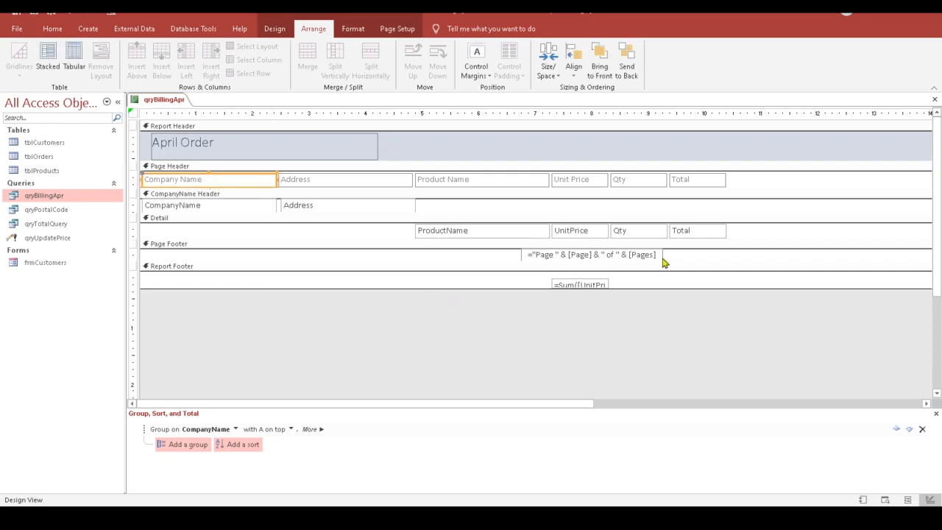
pyautogui.press('Delete')
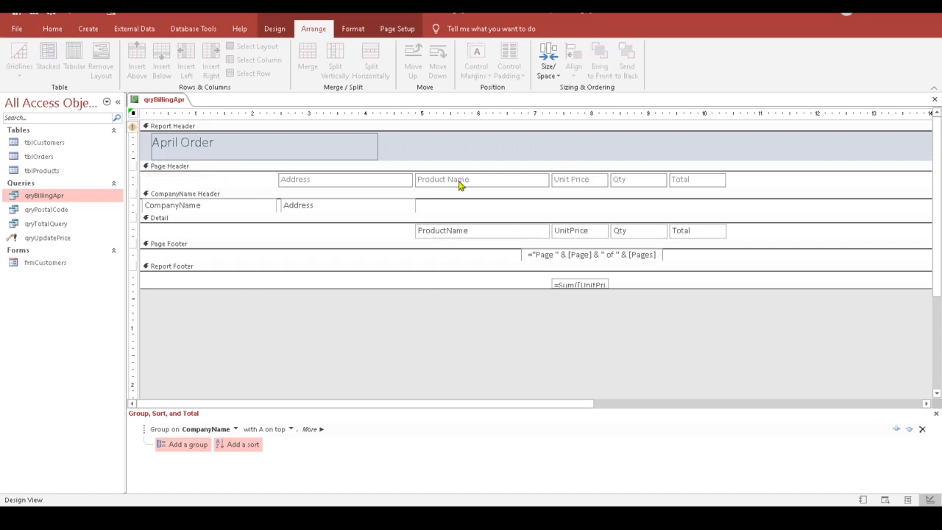
pyautogui.click(392, 182)
pyautogui.press('Delete')
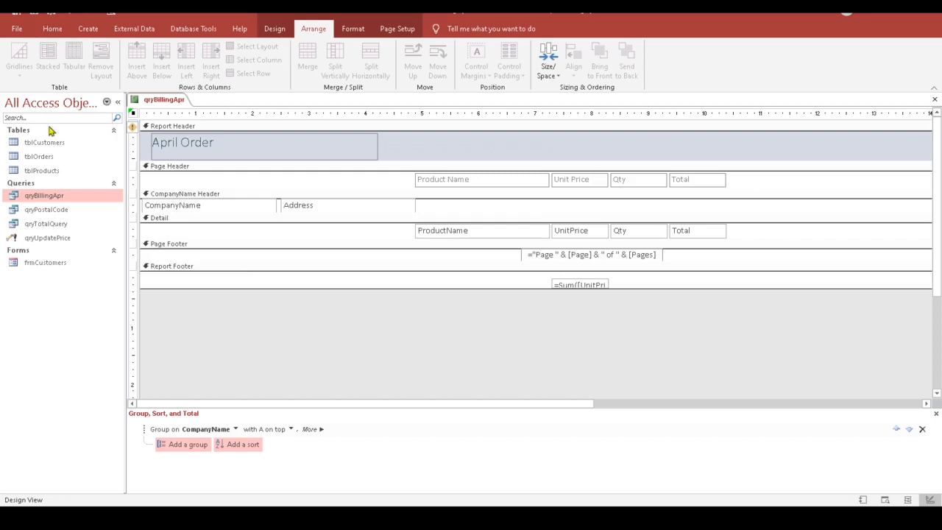
pyautogui.click(273, 30)
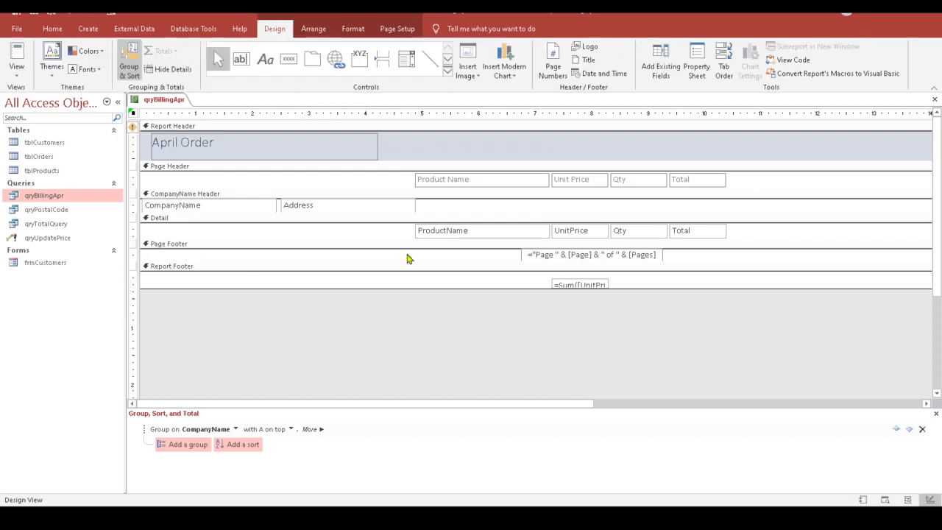
pyautogui.click(17, 57)
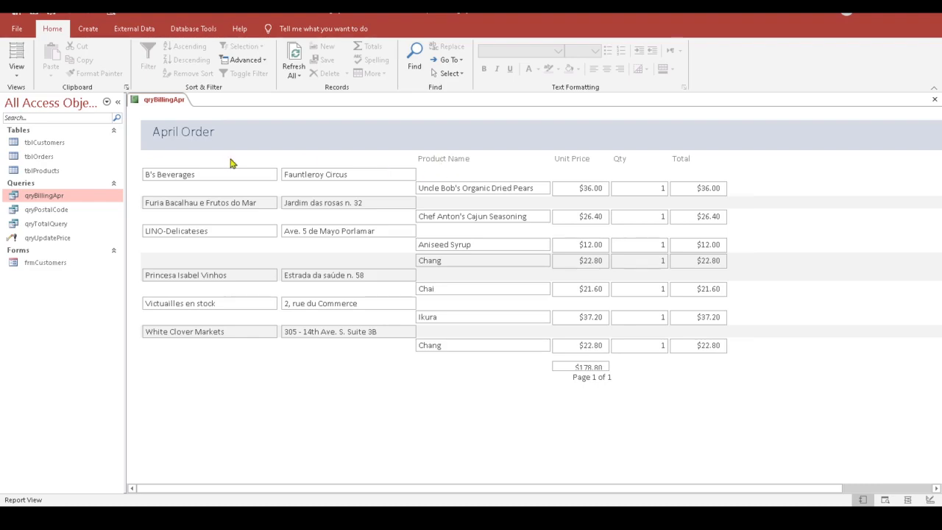
pyautogui.click(17, 72)
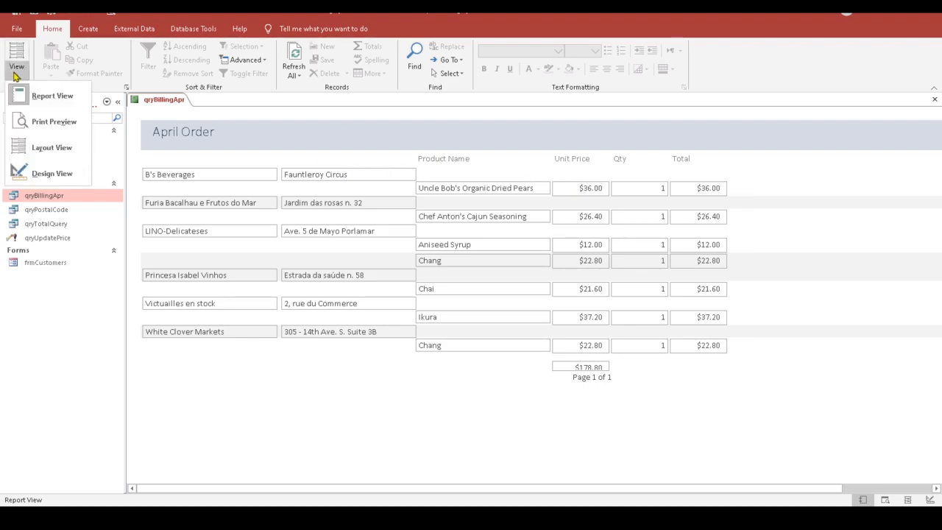
pyautogui.click(44, 147)
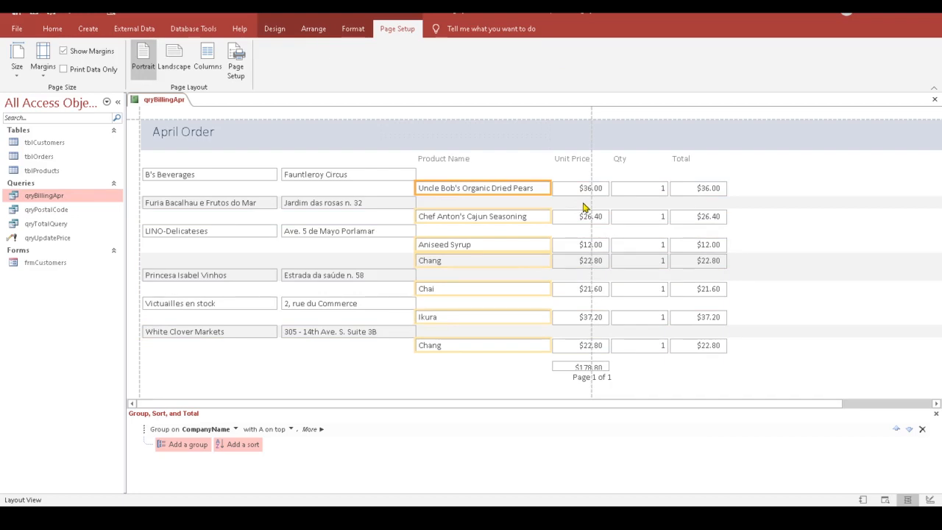
pyautogui.press('Up')
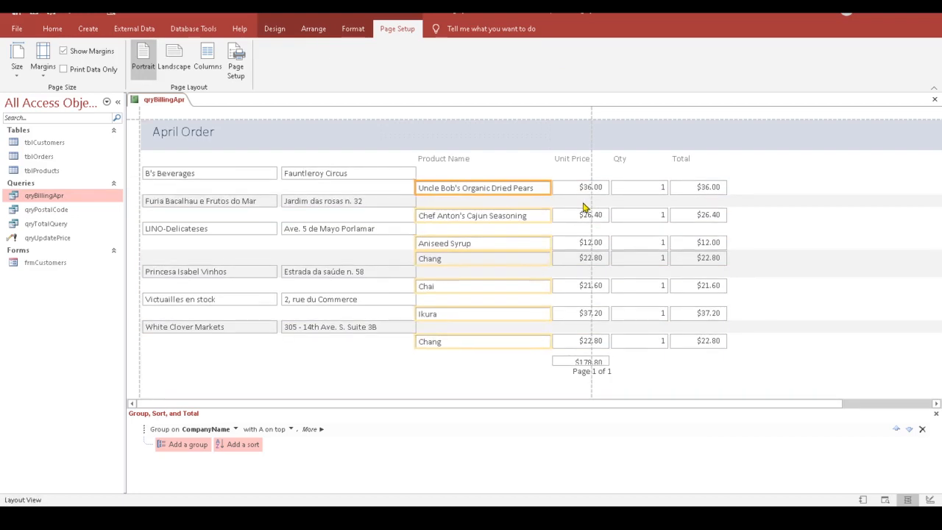
pyautogui.click(17, 63)
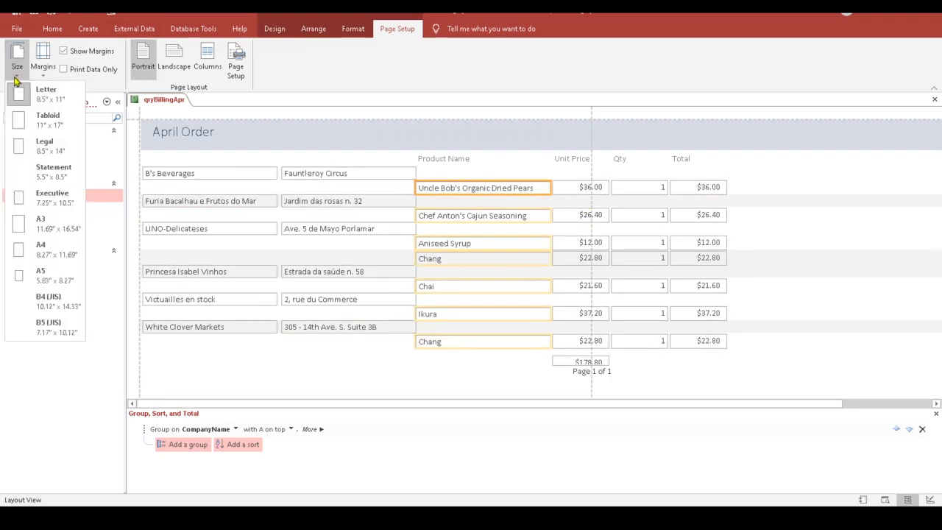
pyautogui.click(277, 31)
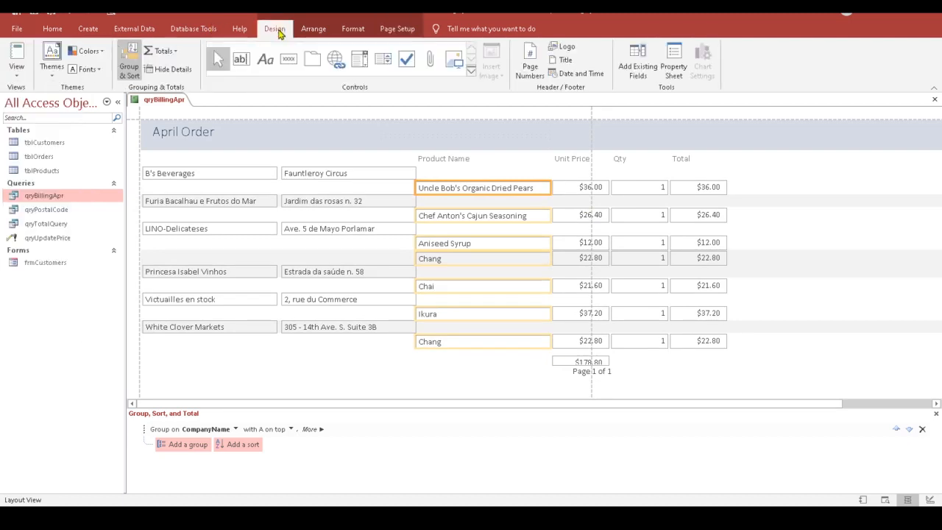
pyautogui.click(17, 67)
pyautogui.click(46, 175)
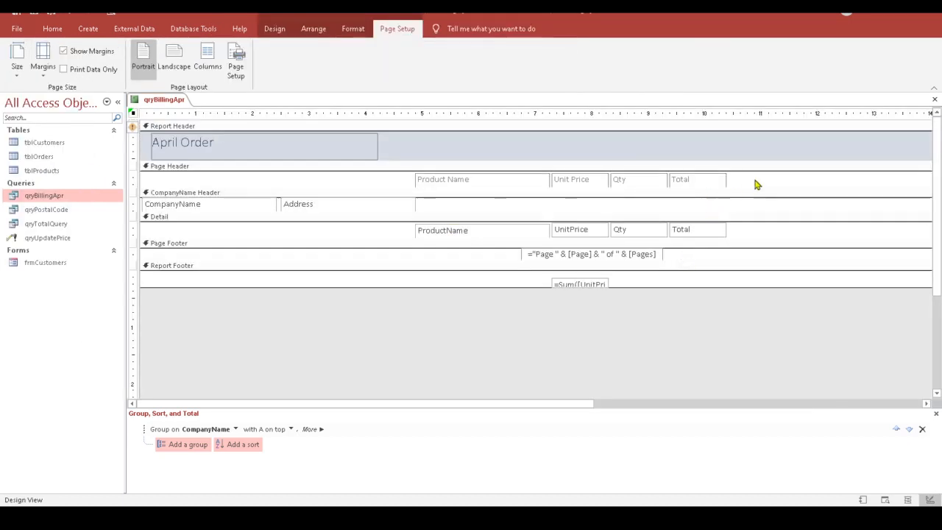
# Step: Shift the Page Header labels and ProductName, UnitPrice, Qty, Total fields three nudges left
pyautogui.moveTo(752, 186); pyautogui.dragTo(410, 181)
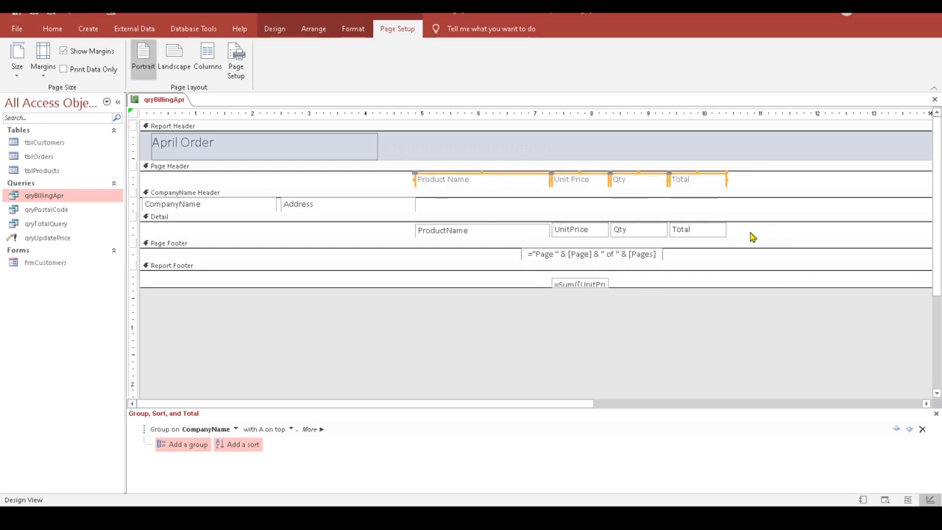
pyautogui.moveTo(752, 237); pyautogui.dragTo(403, 232)
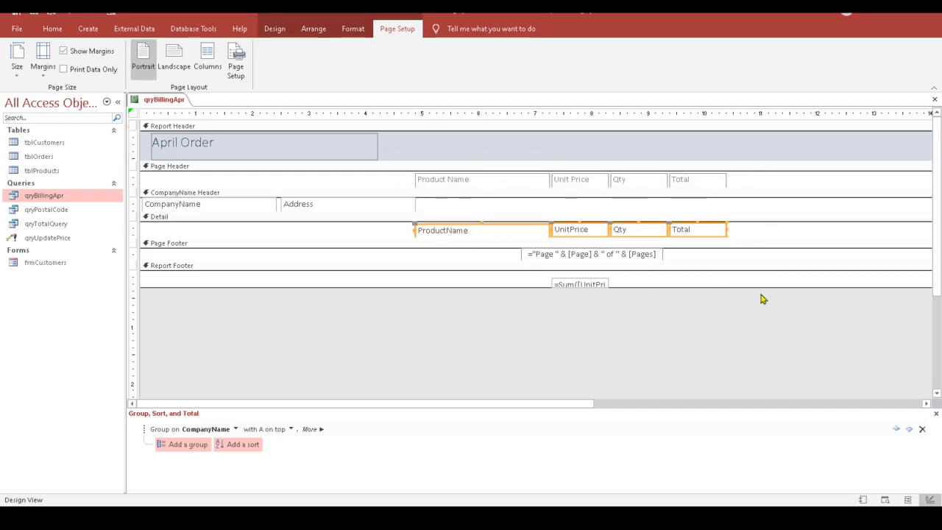
pyautogui.moveTo(738, 177); pyautogui.dragTo(312, 181)
pyautogui.press('Left')
pyautogui.press('Left')
pyautogui.press('Left')
pyautogui.press('Left')
pyautogui.press('Left')
pyautogui.press('Left')
pyautogui.press('Left')
pyautogui.press('Left')
pyautogui.press('Left')
pyautogui.press('Left')
pyautogui.press('Left')
pyautogui.press('Left')
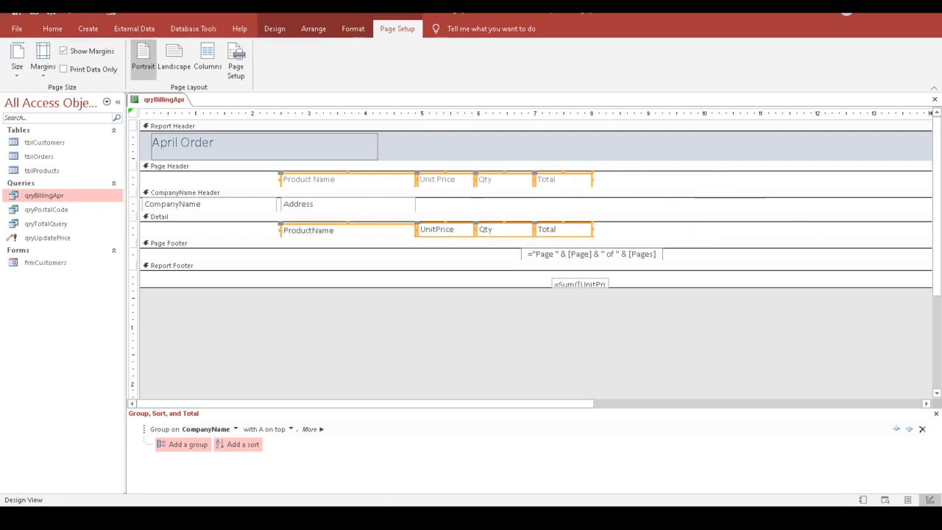
pyautogui.press('Left')
pyautogui.press('Left')
pyautogui.press('Left')
pyautogui.press('Left')
pyautogui.press('Left')
pyautogui.press('Left')
pyautogui.press('Left')
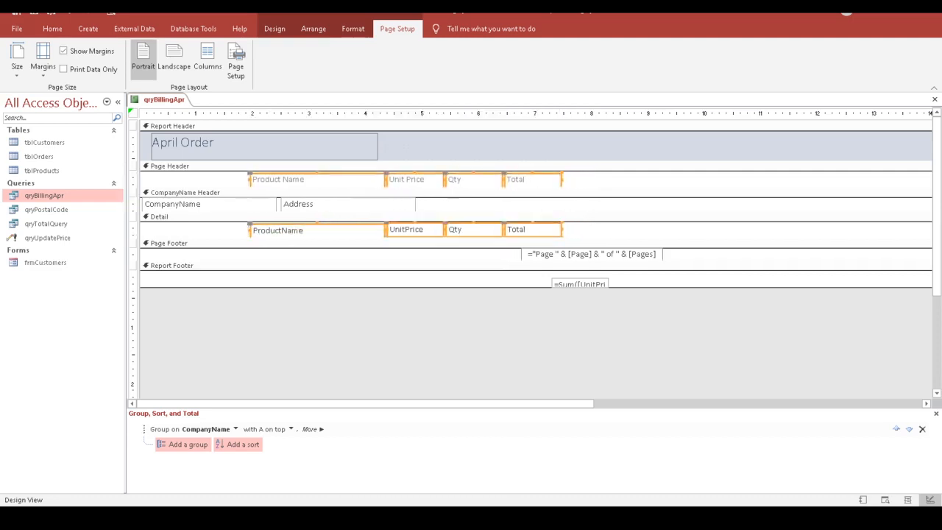
pyautogui.press('Left')
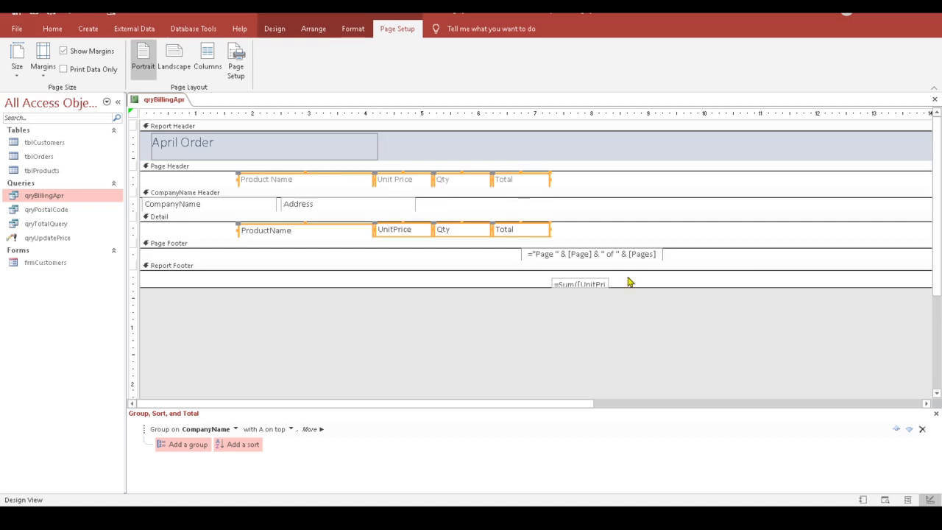
# Step: Move the page-number expression box in the Page Footer three nudges left
pyautogui.moveTo(678, 252); pyautogui.dragTo(518, 261)
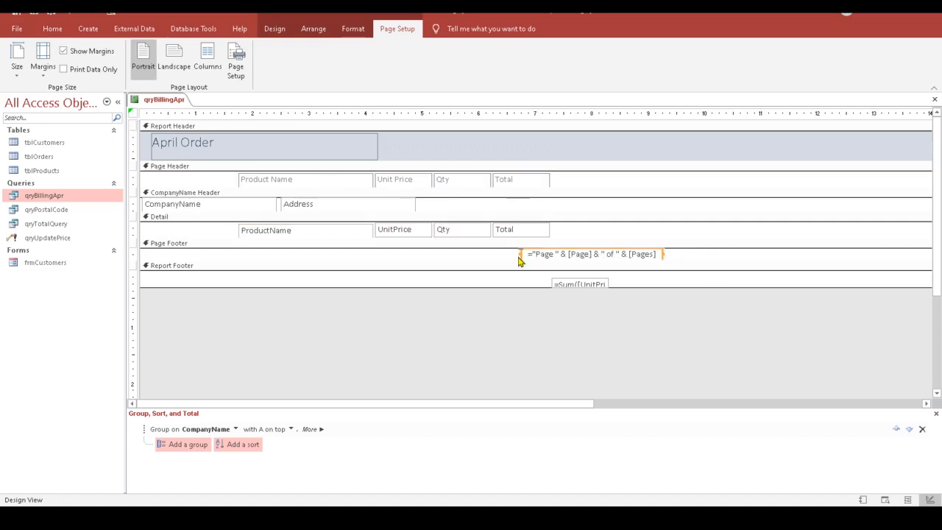
pyautogui.press('Left')
pyautogui.press('Left')
pyautogui.press('Left')
pyautogui.press('Left')
pyautogui.press('Left')
pyautogui.press('Left')
pyautogui.press('Left')
pyautogui.press('Left')
pyautogui.press('Left')
pyautogui.press('Left')
pyautogui.press('Left')
pyautogui.press('Left')
pyautogui.press('Left')
pyautogui.press('Left')
pyautogui.press('Left')
pyautogui.press('Left')
pyautogui.press('Left')
pyautogui.press('Left')
pyautogui.press('Left')
pyautogui.press('Left')
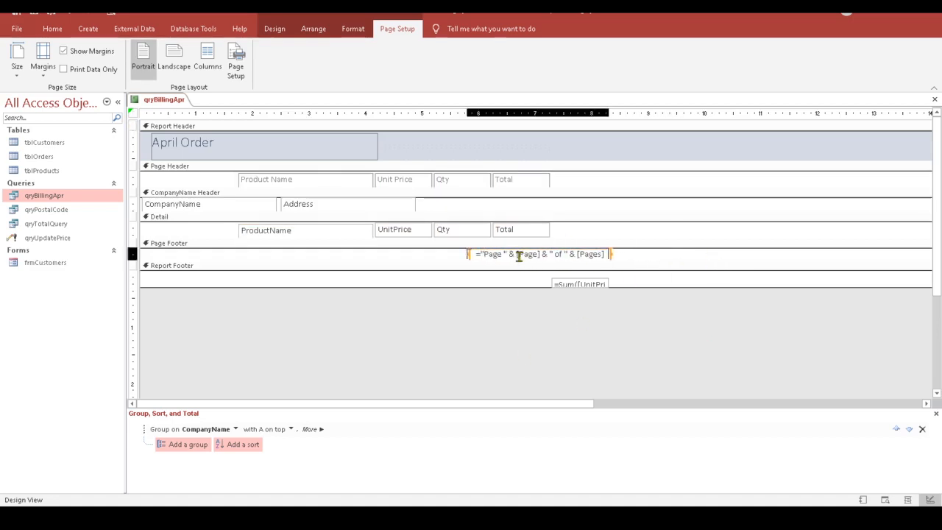
pyautogui.press('Left')
pyautogui.press('Left')
pyautogui.press('Left')
pyautogui.press('Left')
pyautogui.press('Left')
pyautogui.press('Left')
pyautogui.press('Left')
pyautogui.press('Left')
pyautogui.press('Left')
pyautogui.press('Left')
pyautogui.press('Left')
pyautogui.press('Left')
pyautogui.press('Left')
pyautogui.press('Left')
pyautogui.press('Left')
pyautogui.press('Left')
pyautogui.press('Left')
pyautogui.press('Left')
pyautogui.press('Left')
pyautogui.press('Left')
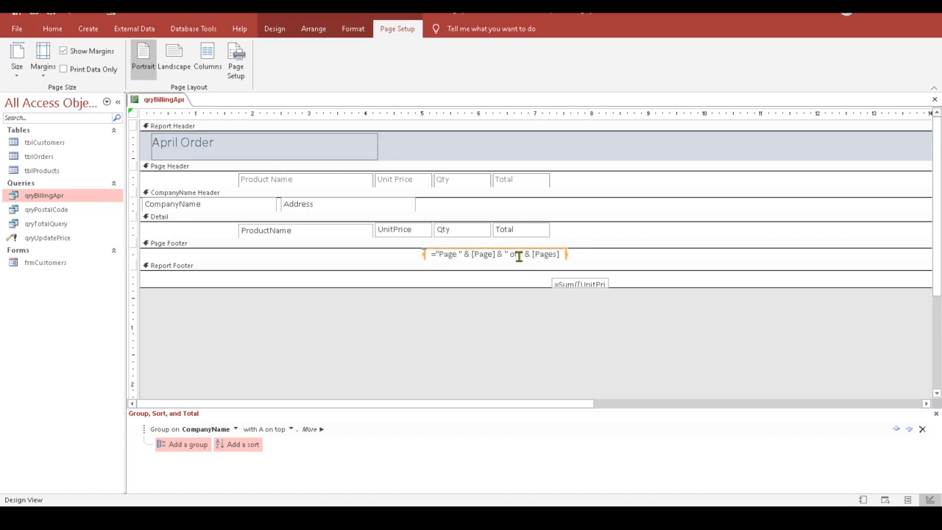
pyautogui.press('Left')
pyautogui.press('Left')
pyautogui.press('Left')
pyautogui.press('Left')
pyautogui.press('Left')
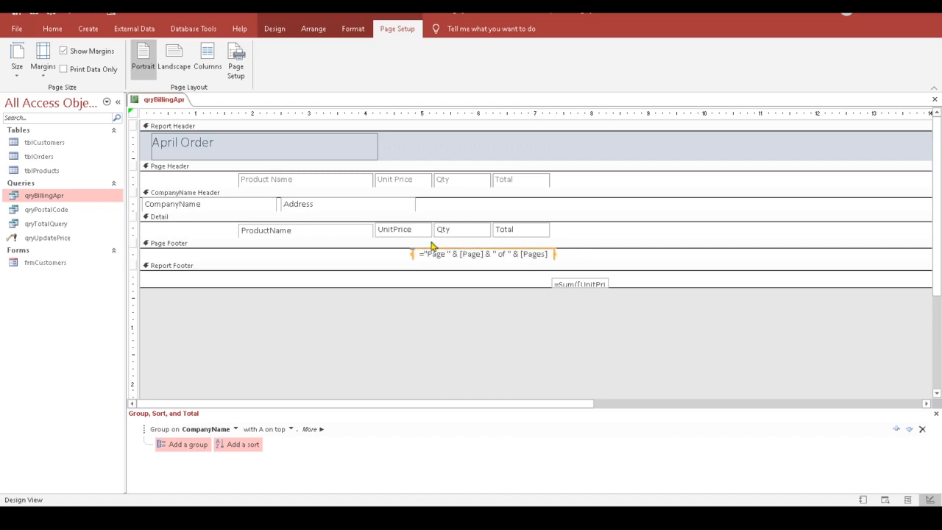
# Step: Delete the =Sum total box from the Report Footer
pyautogui.click(556, 284)
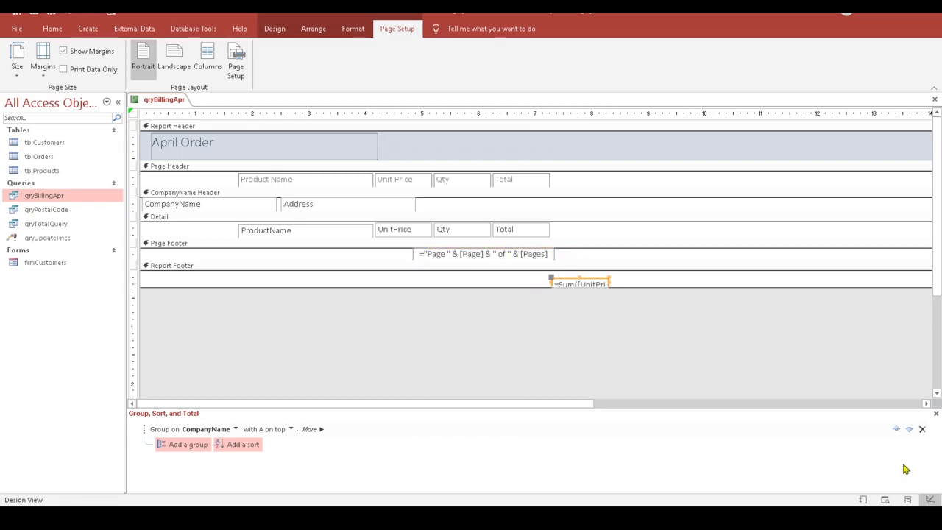
pyautogui.press('Left')
pyautogui.press('Left')
pyautogui.press('Left')
pyautogui.press('Left')
pyautogui.press('Left')
pyautogui.press('Left')
pyautogui.press('Left')
pyautogui.press('Left')
pyautogui.press('Left')
pyautogui.press('Left')
pyautogui.press('Left')
pyautogui.press('Left')
pyautogui.press('Left')
pyautogui.press('Left')
pyautogui.press('Left')
pyautogui.press('Left')
pyautogui.press('Left')
pyautogui.press('Left')
pyautogui.press('Left')
pyautogui.press('Left')
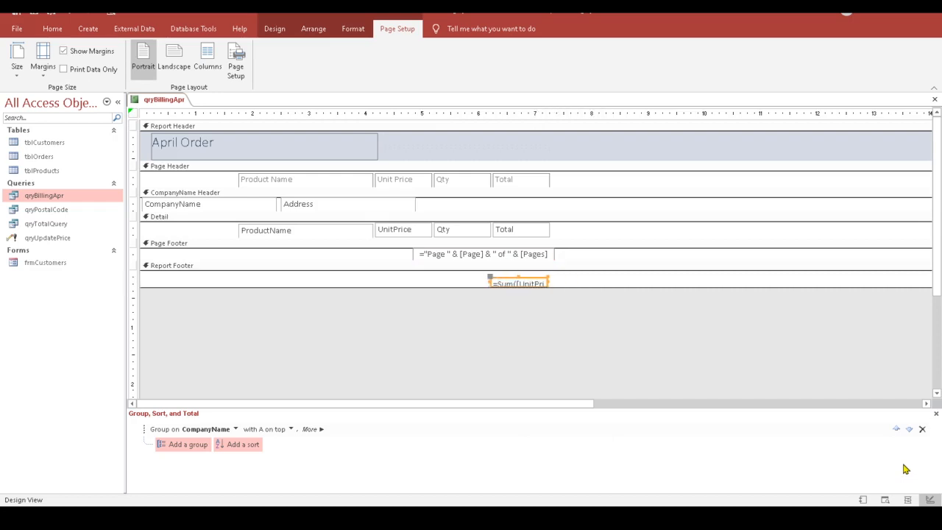
pyautogui.press('Right')
pyautogui.press('Right')
pyautogui.click(582, 290)
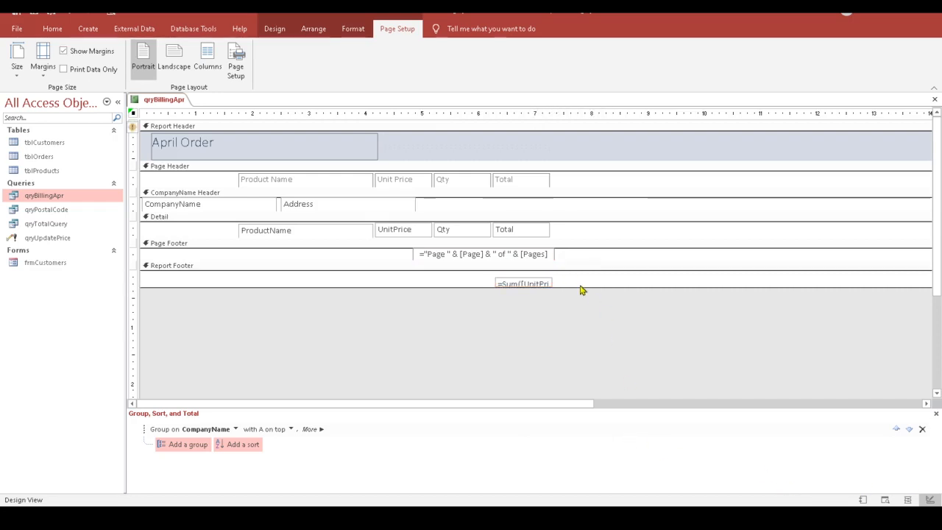
pyautogui.click(506, 285)
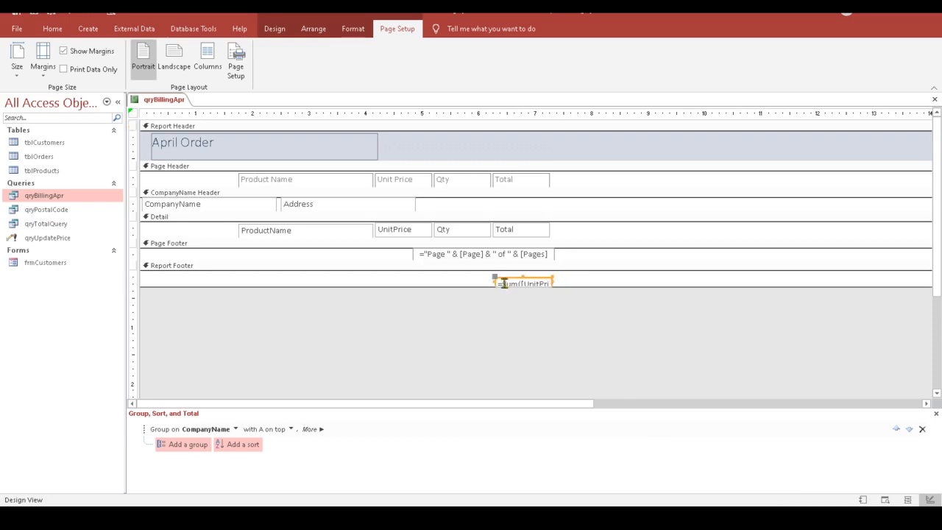
pyautogui.press('Delete')
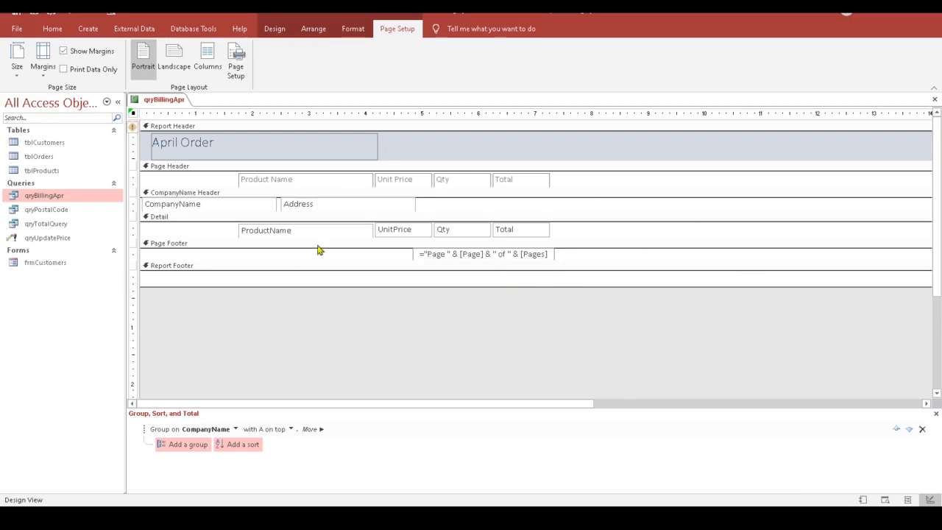
# Step: Select the four column labels and look through the Format, Design and Arrange sizing options
pyautogui.click(133, 182)
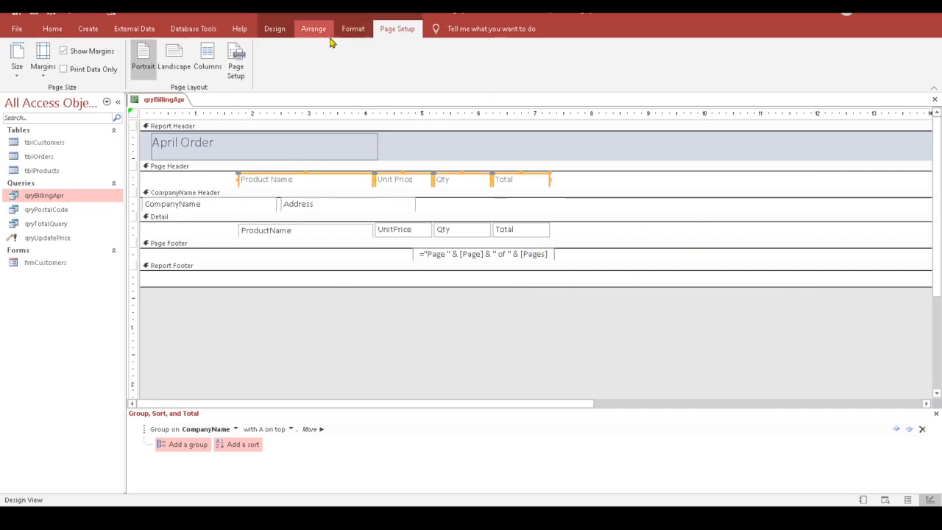
pyautogui.click(355, 30)
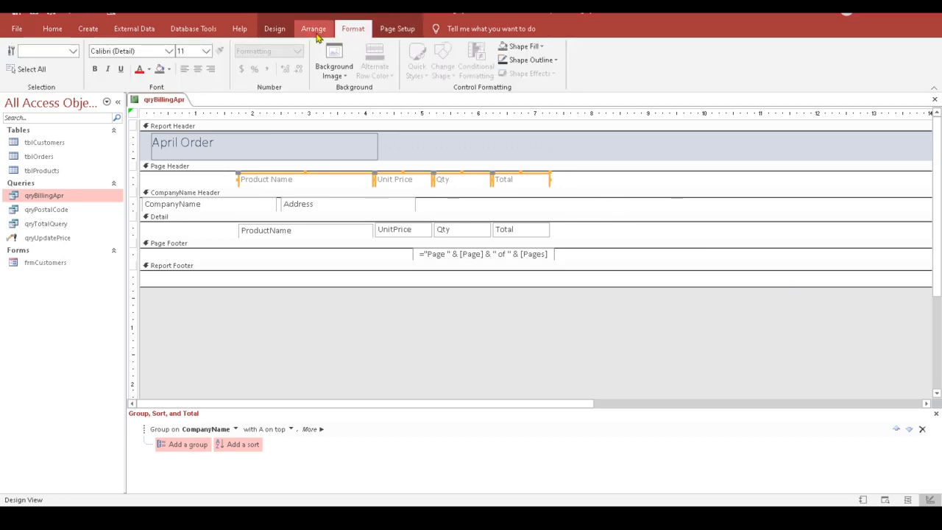
pyautogui.click(275, 31)
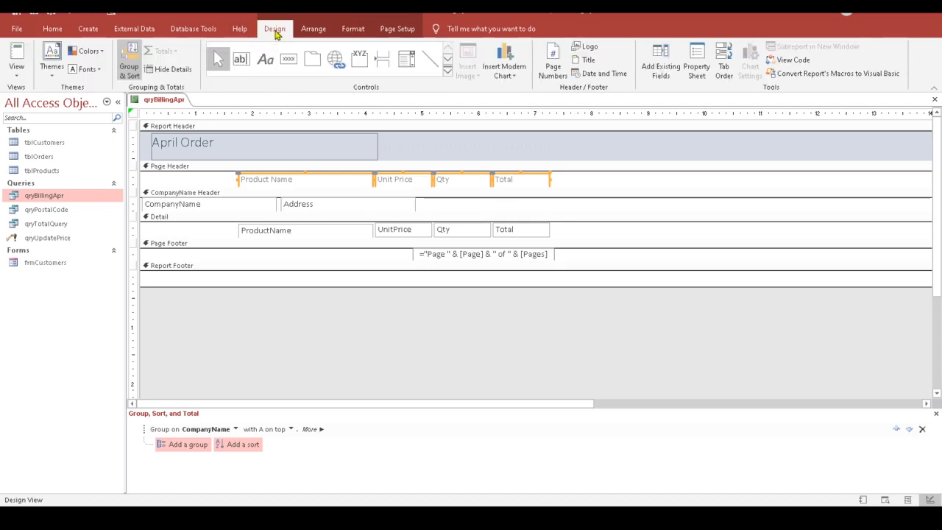
pyautogui.click(359, 30)
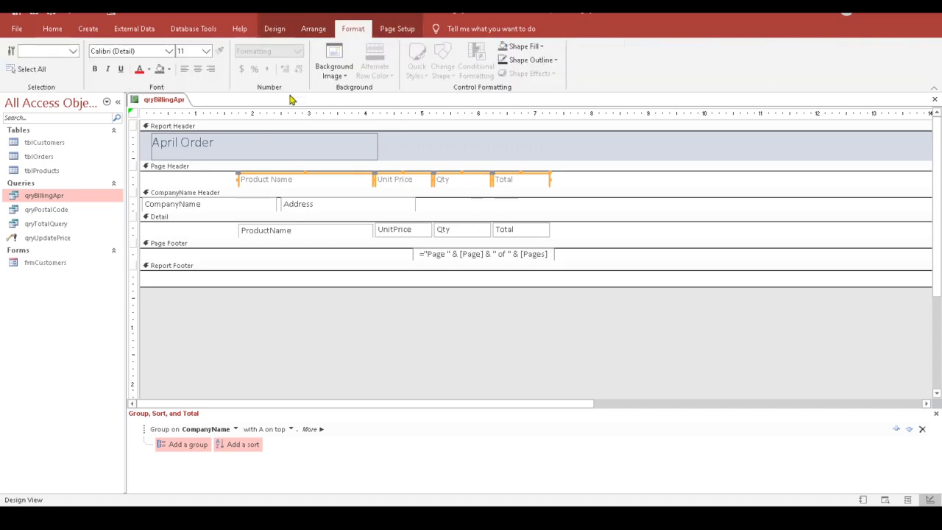
pyautogui.click(313, 29)
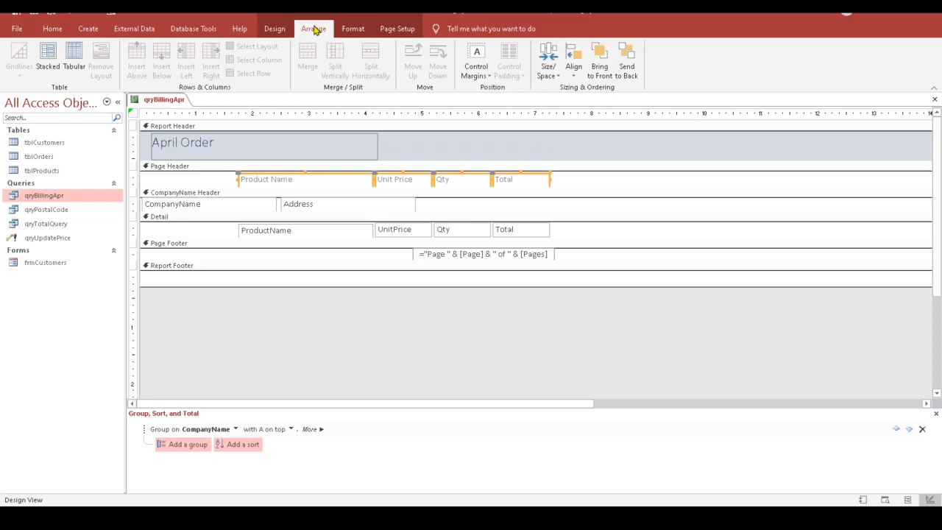
pyautogui.click(550, 73)
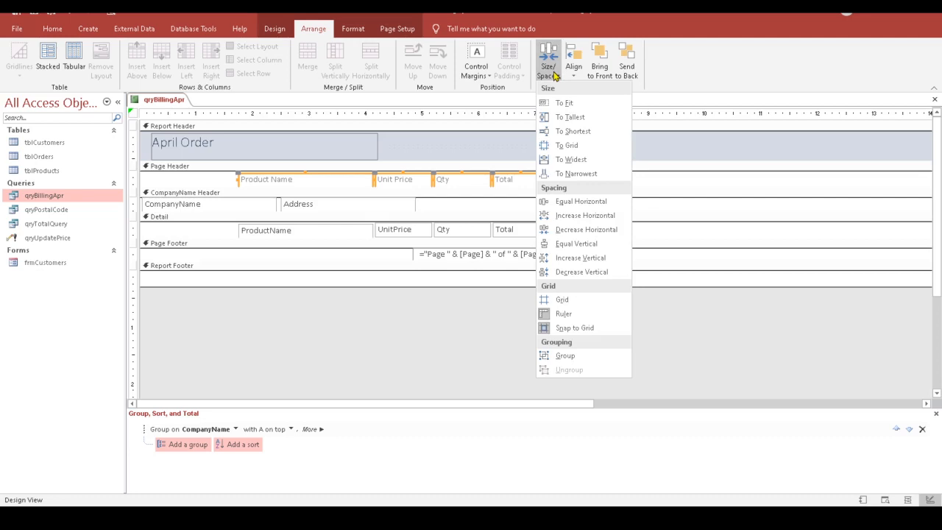
pyautogui.click(570, 118)
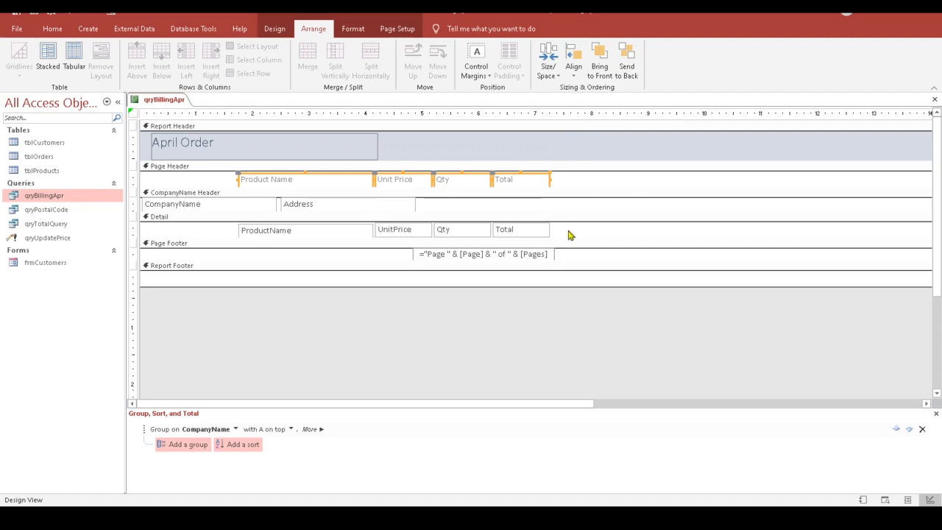
# Step: Size the four Detail fields To Tallest and align them along their top edges
pyautogui.moveTo(570, 235); pyautogui.dragTo(244, 234)
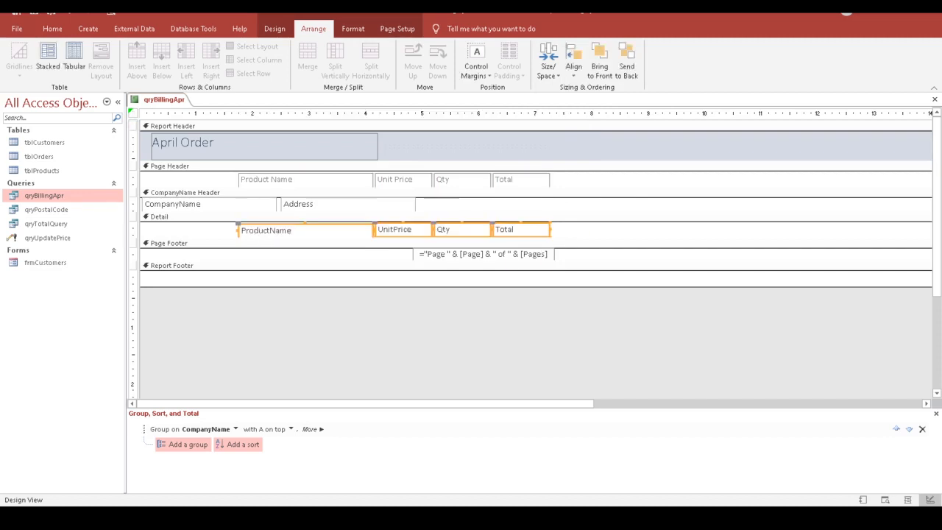
pyautogui.click(548, 70)
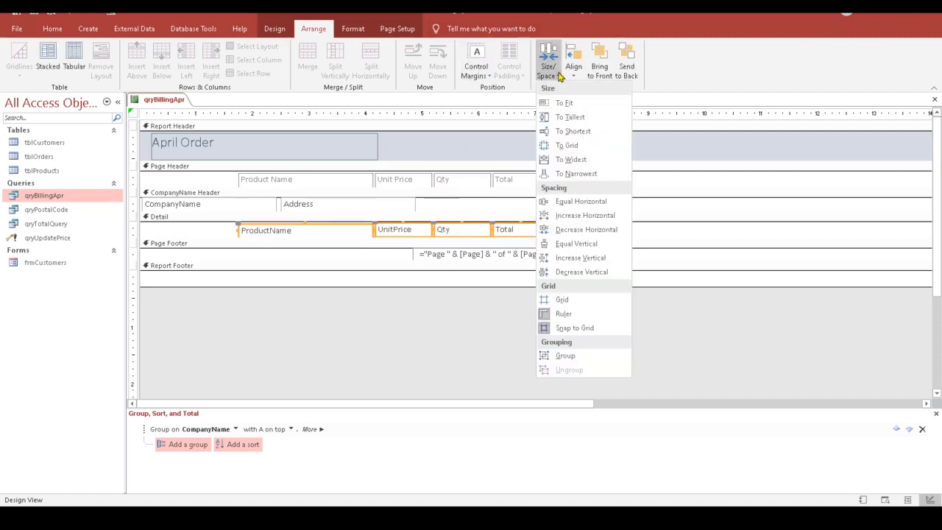
pyautogui.click(570, 117)
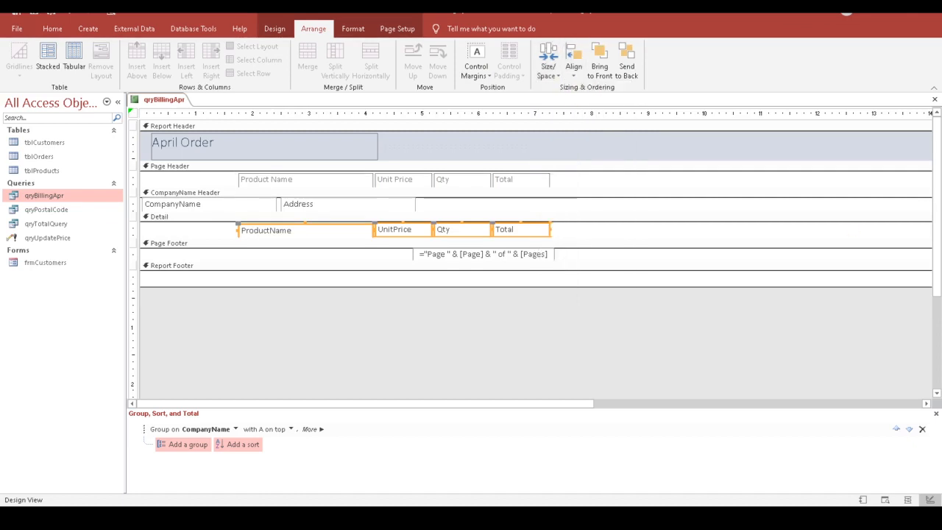
pyautogui.click(573, 73)
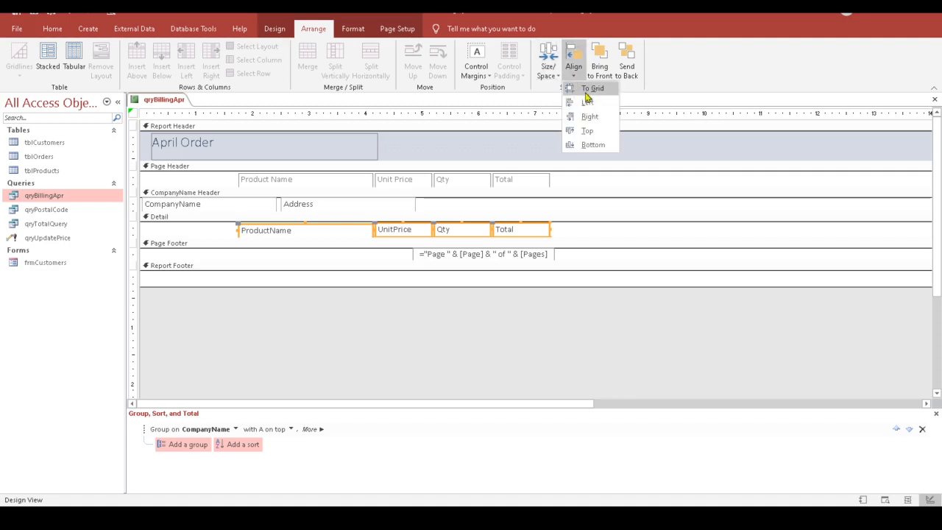
pyautogui.click(587, 132)
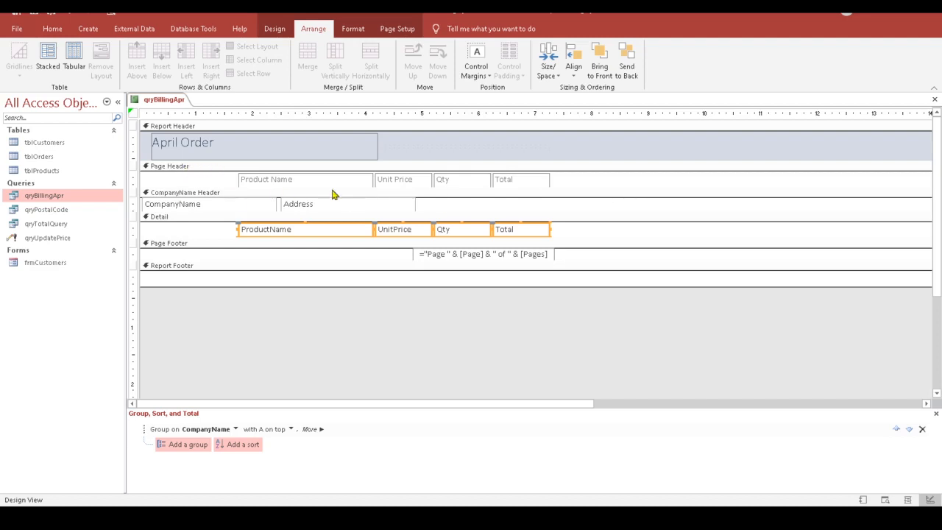
# Step: Set the Page Header section's Height to 0.35" in the Property Sheet
pyautogui.click(196, 168)
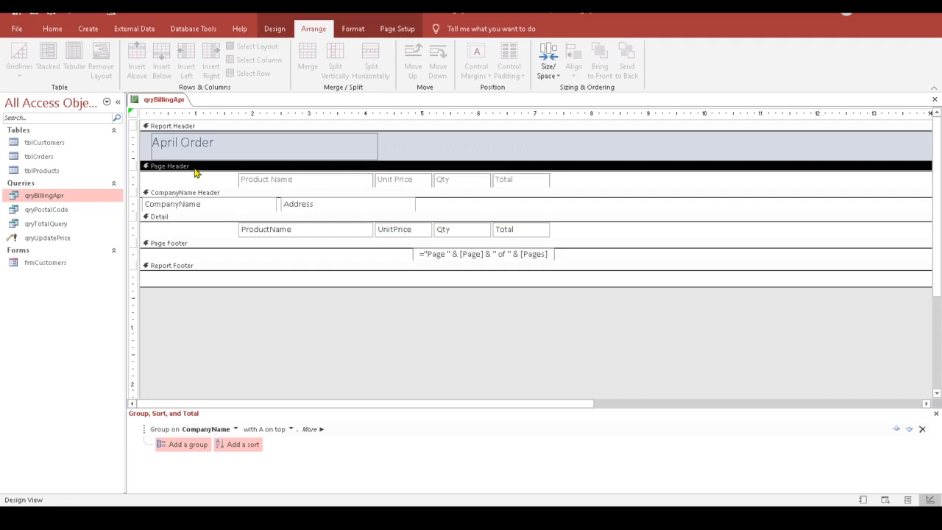
pyautogui.click(274, 28)
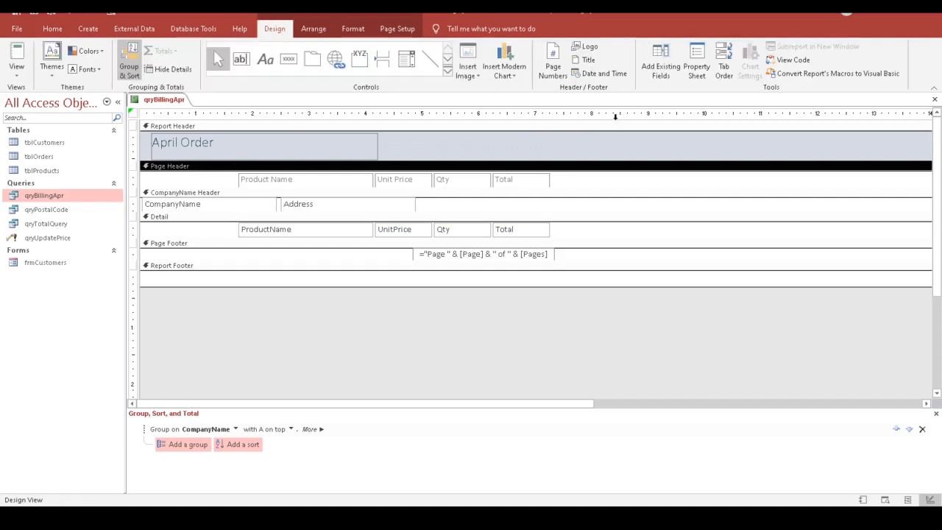
pyautogui.click(696, 64)
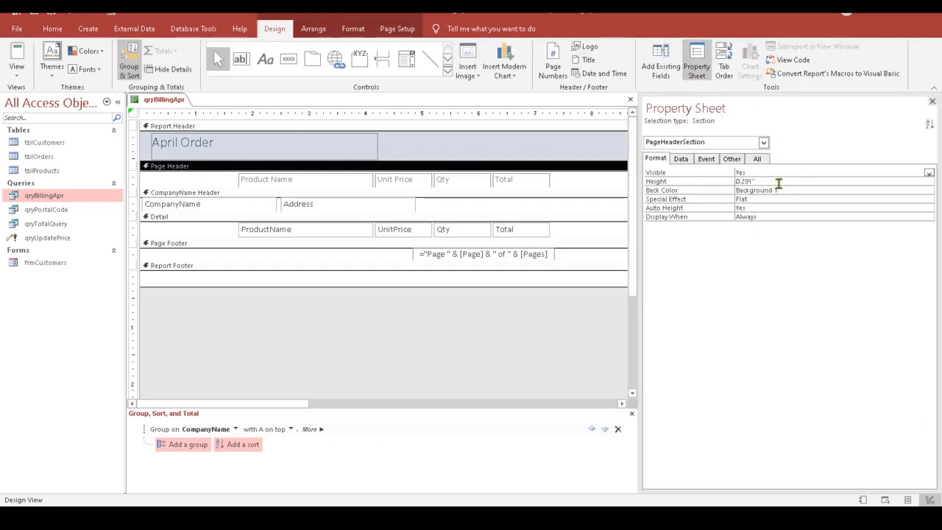
pyautogui.click(736, 181)
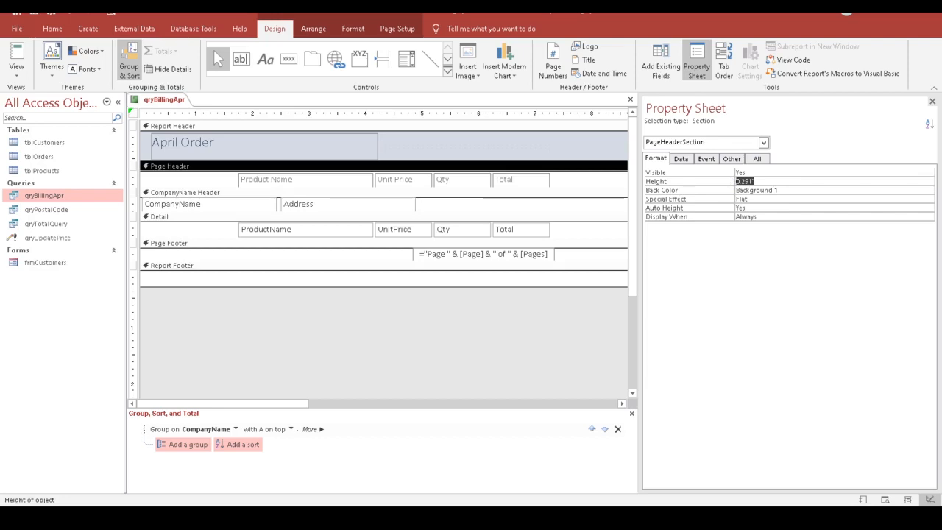
pyautogui.write('3')
pyautogui.press('BackSpace')
pyautogui.press('Return')
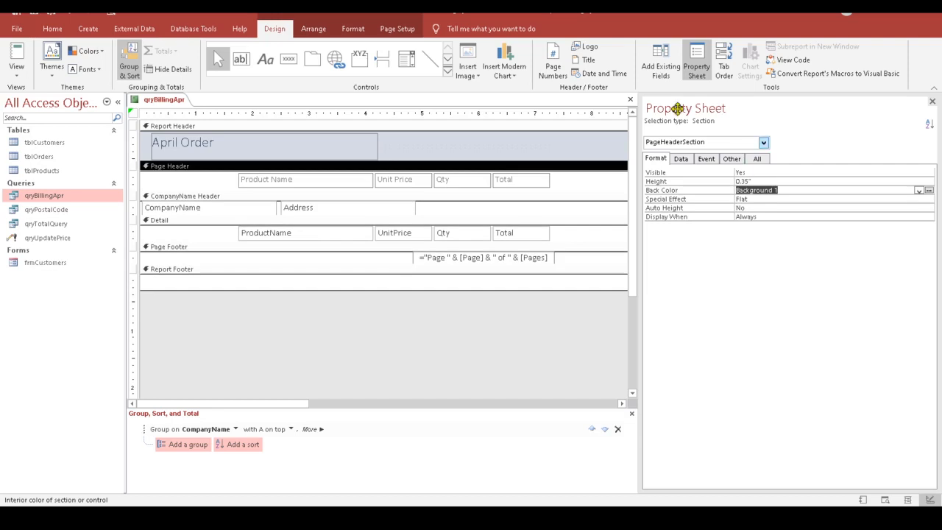
pyautogui.click(429, 59)
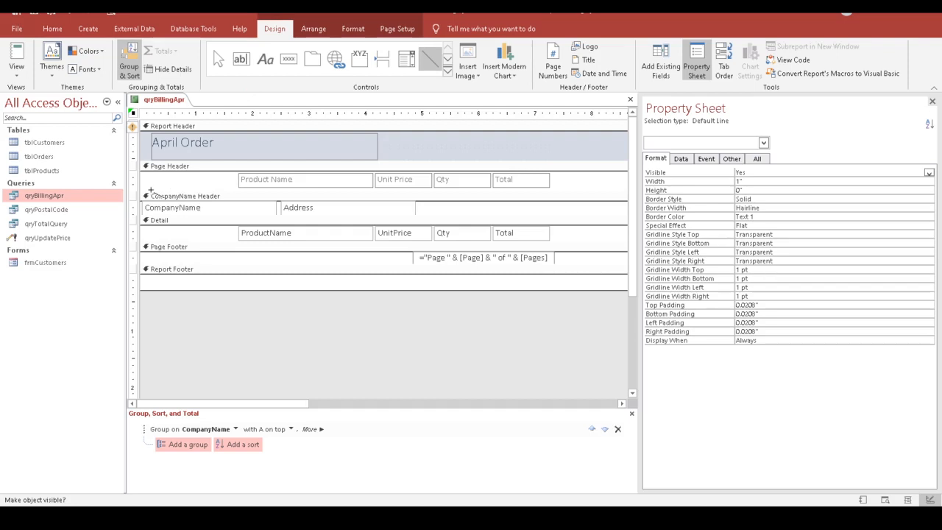
# Step: Draw a trial line under the column headings, then delete it
pyautogui.moveTo(150, 191); pyautogui.dragTo(558, 193)
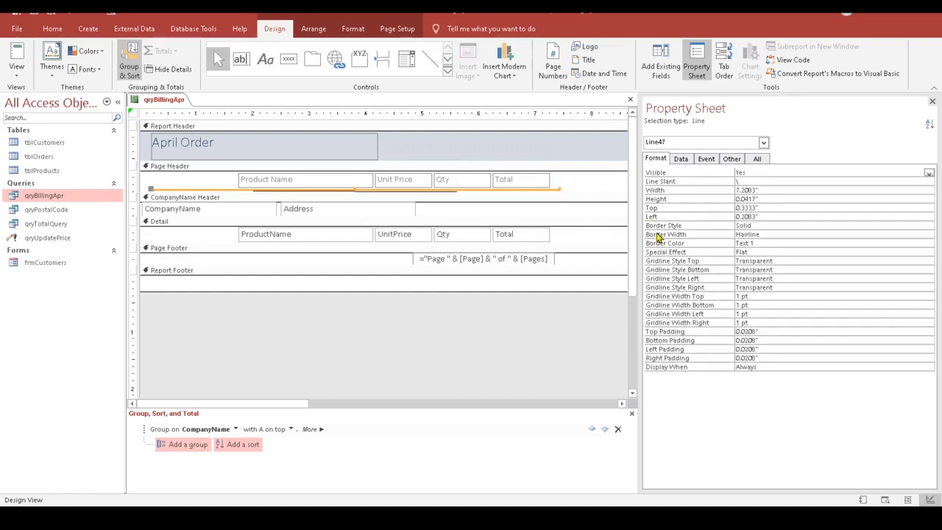
pyautogui.press('Down')
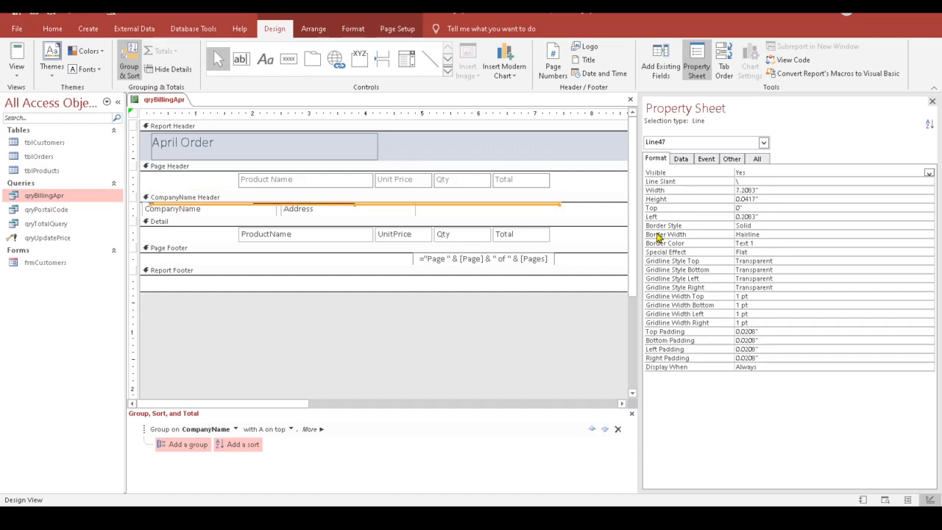
pyautogui.press('Delete')
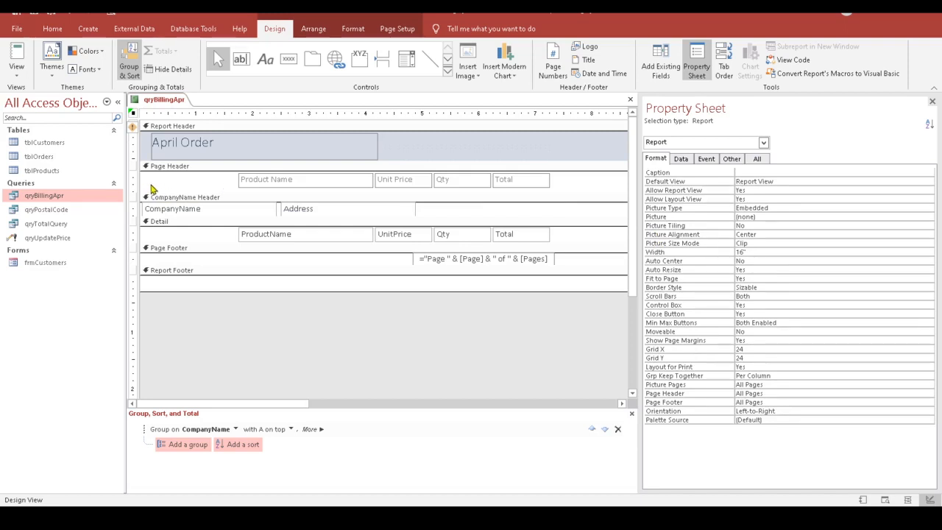
pyautogui.moveTo(147, 190); pyautogui.dragTo(569, 186)
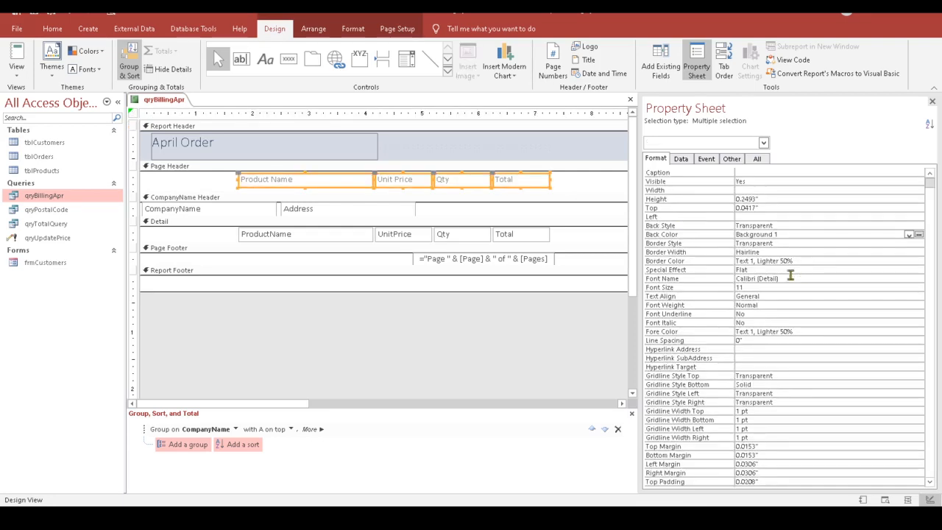
# Step: Redraw a horizontal line beneath the column headings and nudge it into place in the Page Header
pyautogui.click(429, 59)
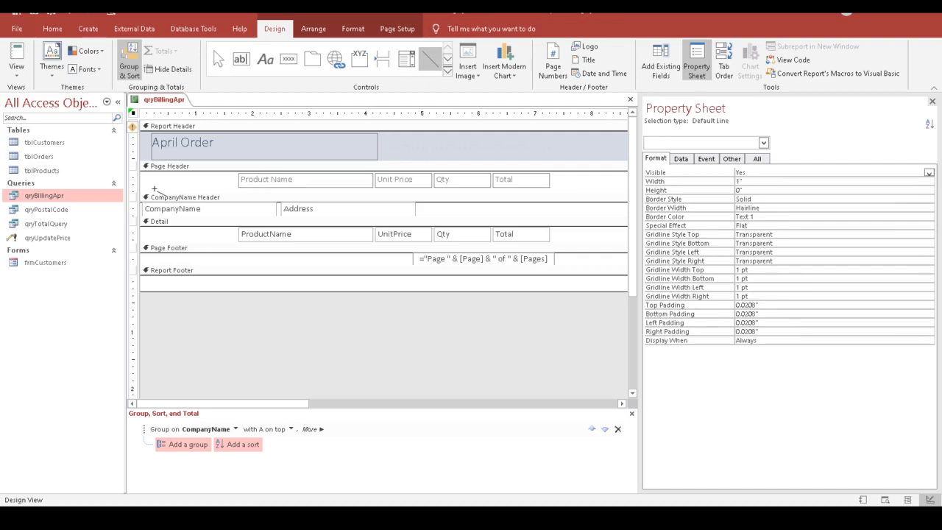
pyautogui.moveTo(152, 189); pyautogui.dragTo(556, 190)
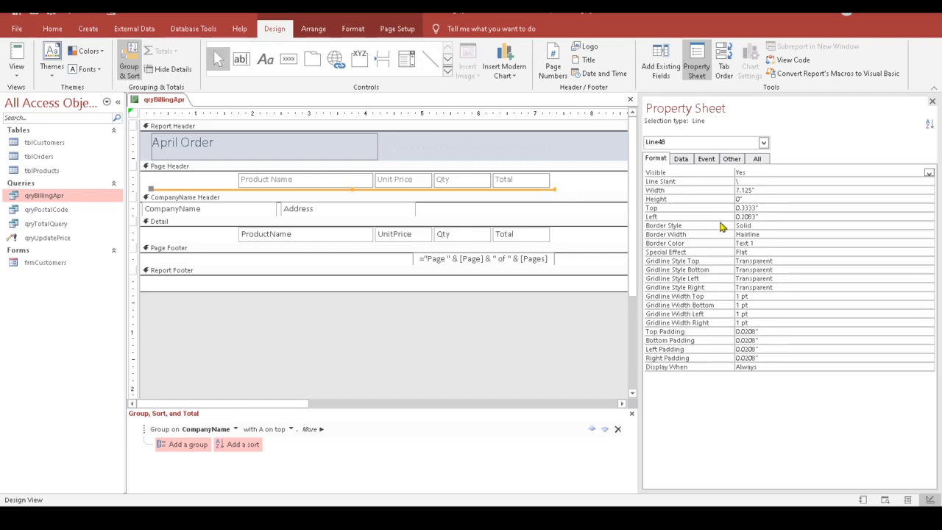
pyautogui.press('Down')
pyautogui.press('Up')
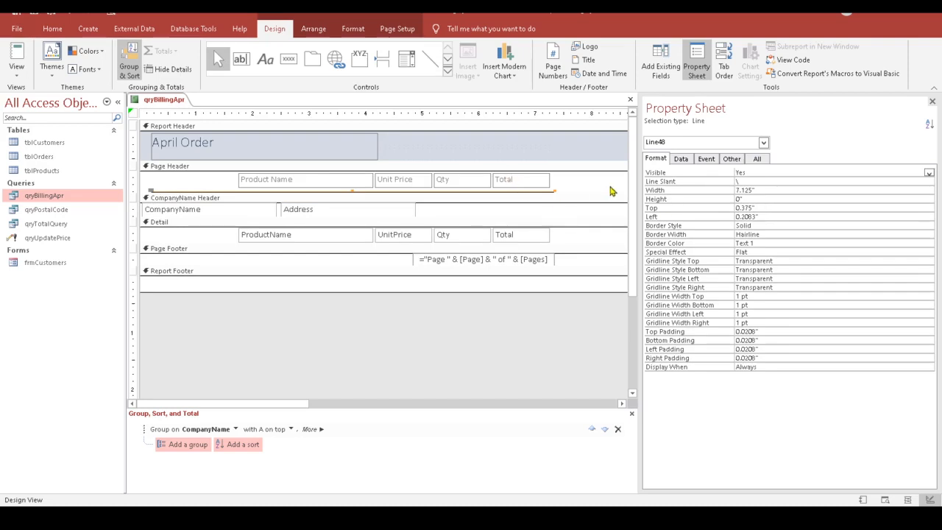
pyautogui.press('Up')
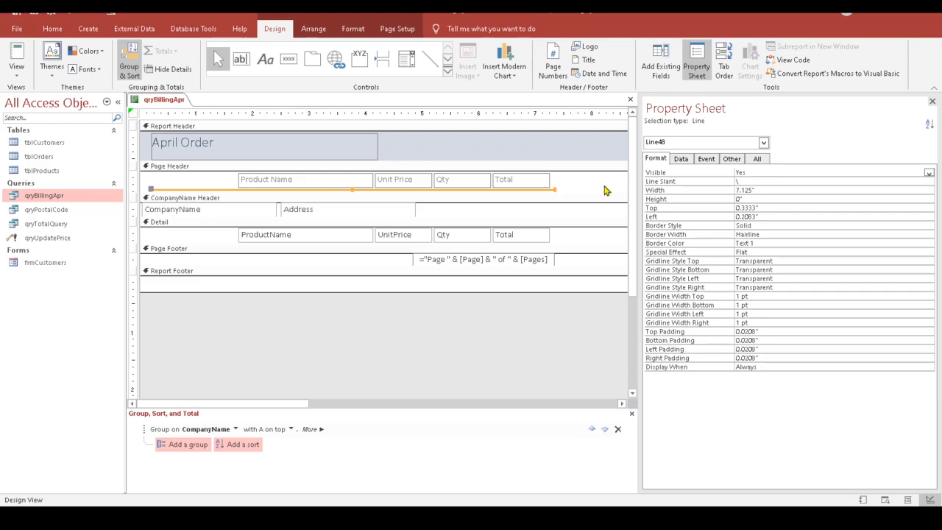
pyautogui.click(583, 181)
pyautogui.moveTo(565, 190); pyautogui.dragTo(230, 177)
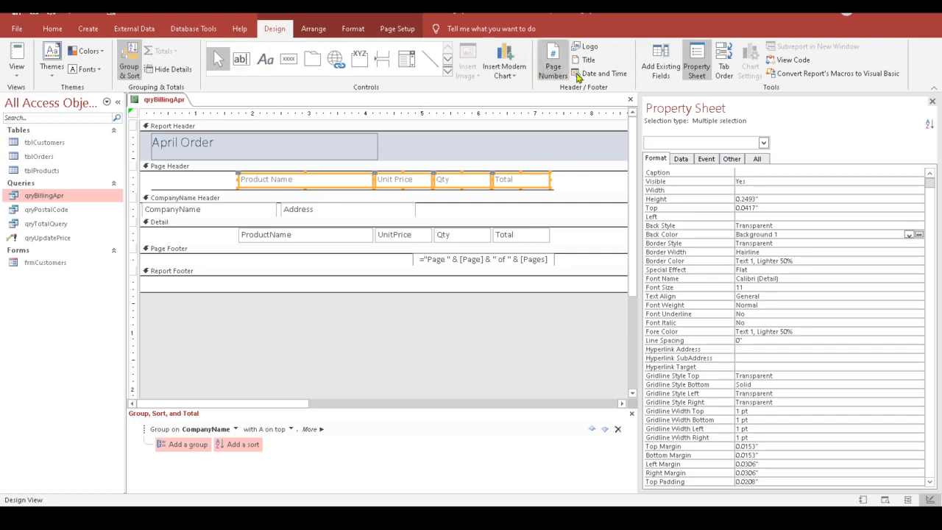
# Step: Make the Product Name, Unit Price, Qty and Total headings bold and centre-aligned
pyautogui.click(353, 29)
pyautogui.click(94, 68)
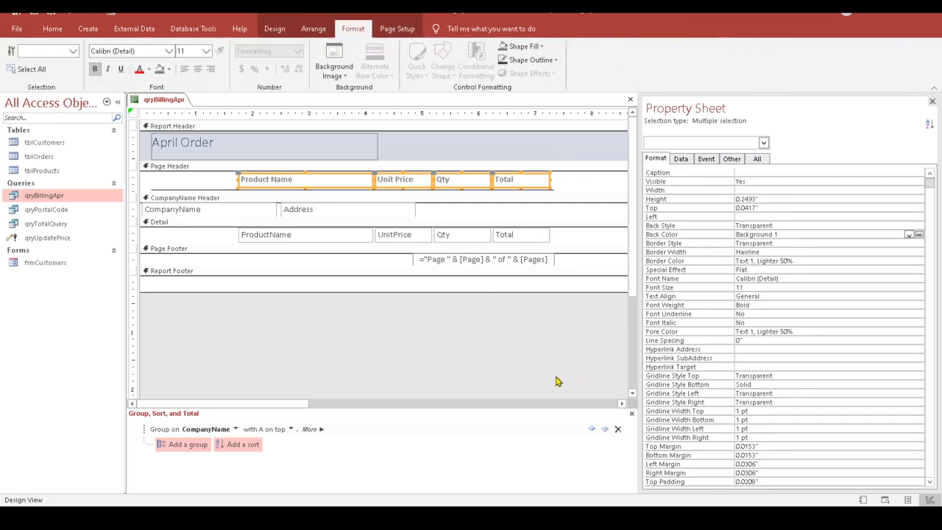
pyautogui.click(528, 188)
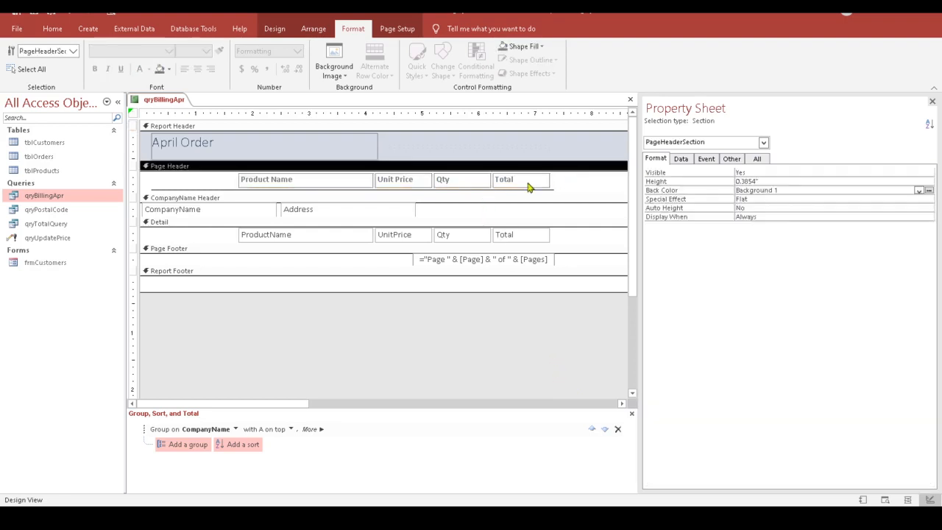
pyautogui.click(407, 182)
pyautogui.keyDown('shift'); pyautogui.click(468, 182); pyautogui.keyUp('shift')
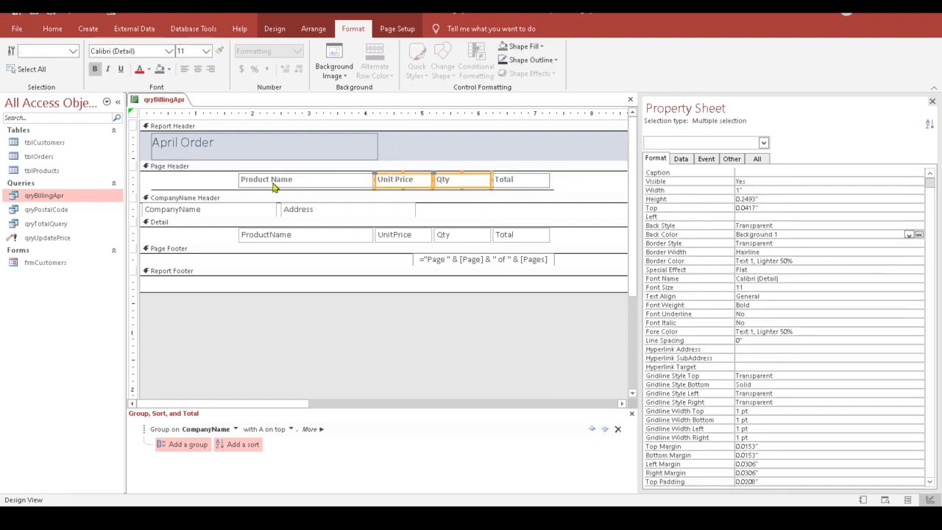
pyautogui.moveTo(589, 186); pyautogui.dragTo(230, 184)
pyautogui.click(198, 69)
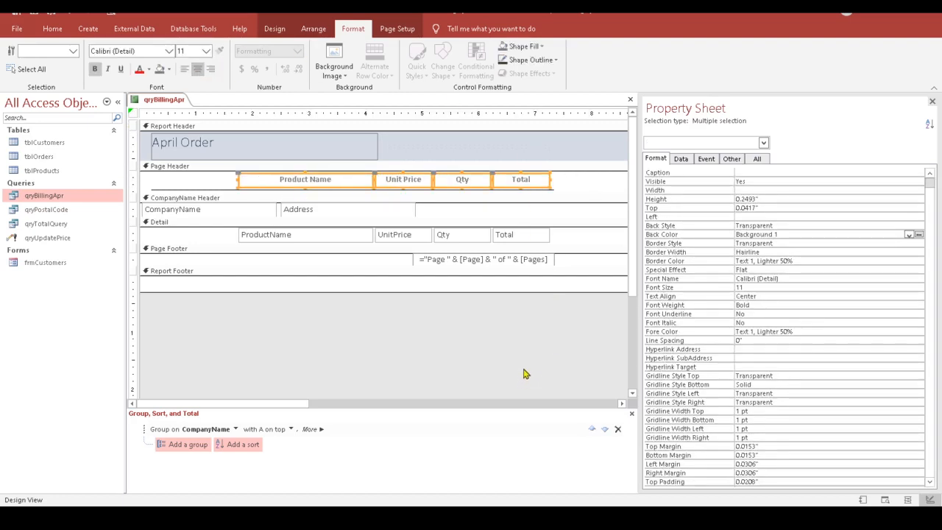
pyautogui.click(464, 361)
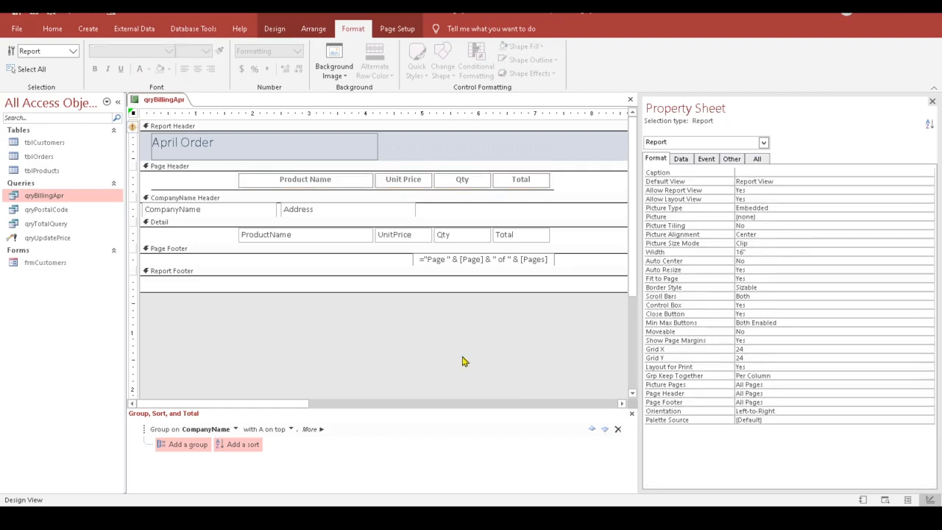
# Step: Preview the report's data in Report View, then go via Design view into Layout view
pyautogui.click(273, 29)
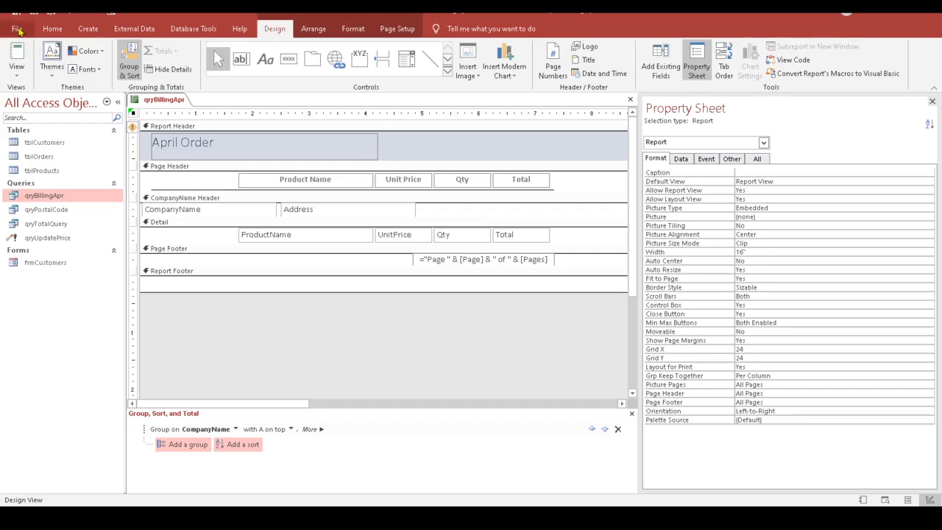
pyautogui.click(17, 55)
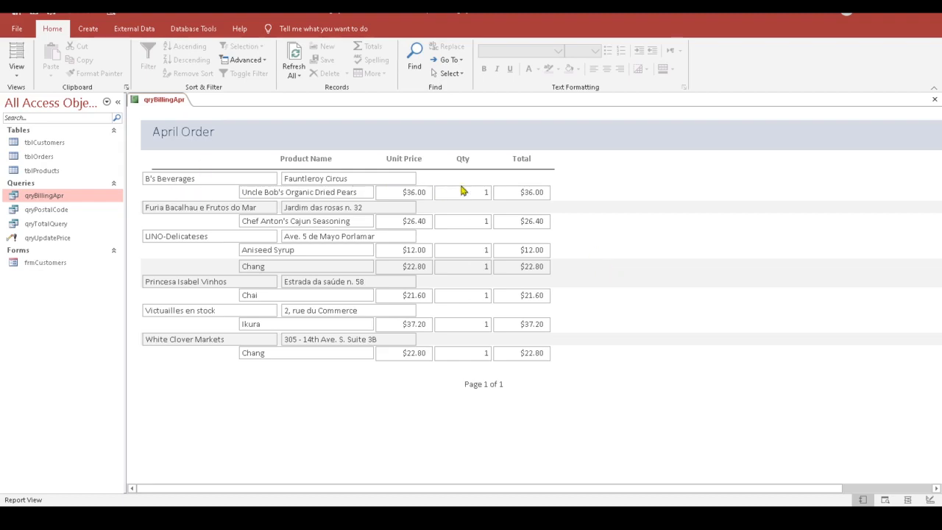
pyautogui.click(16, 74)
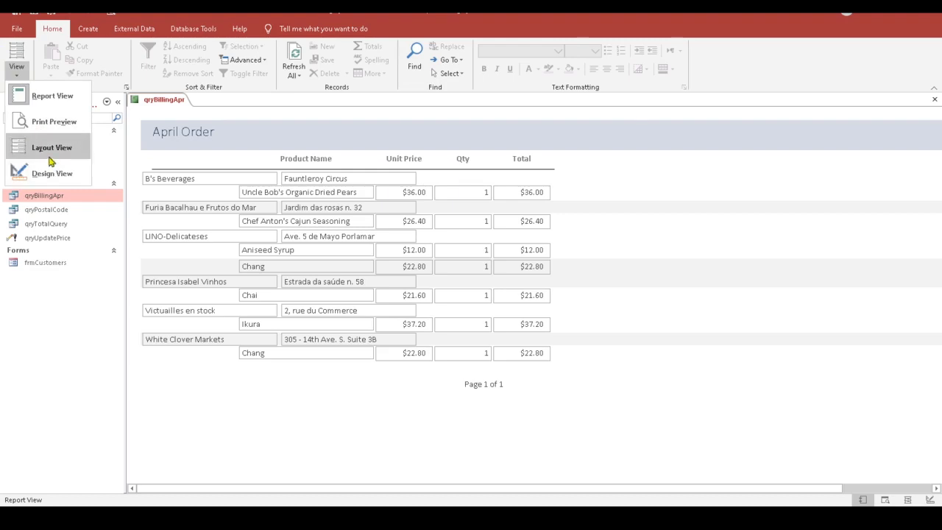
pyautogui.click(22, 172)
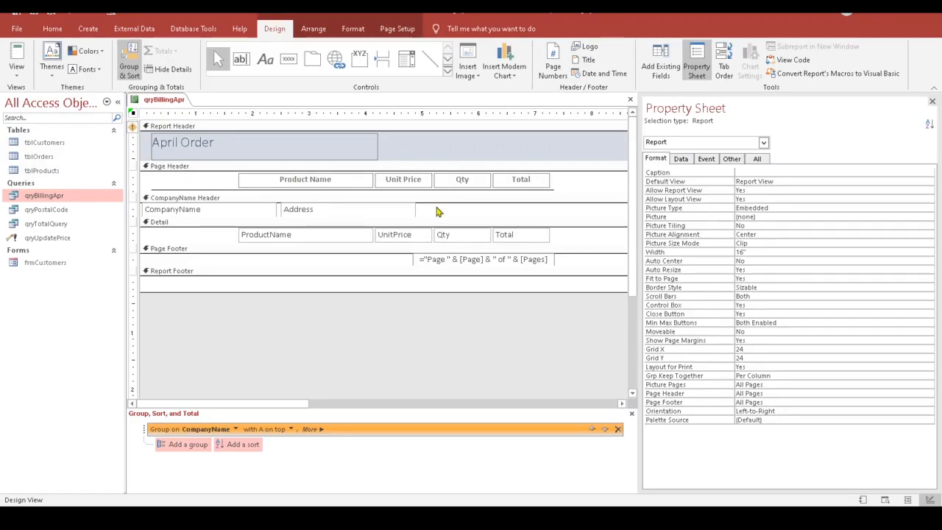
pyautogui.click(172, 189)
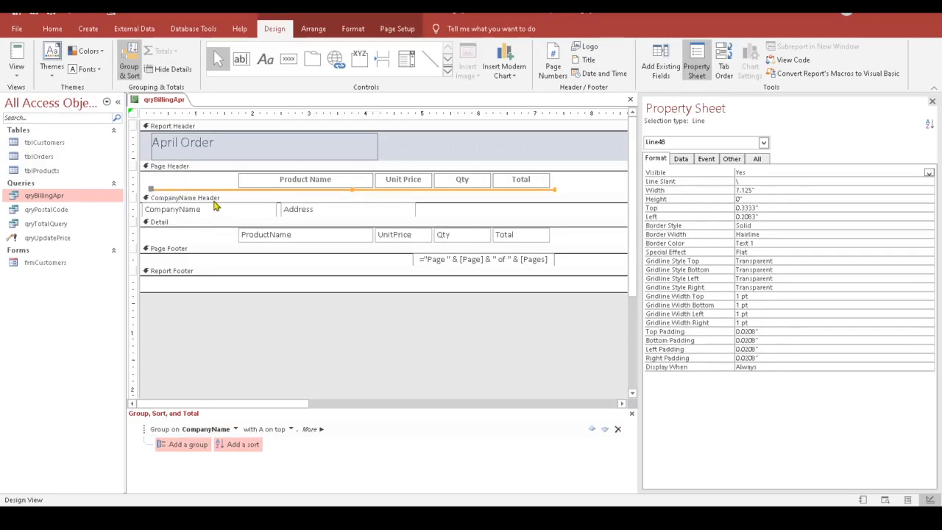
pyautogui.click(16, 73)
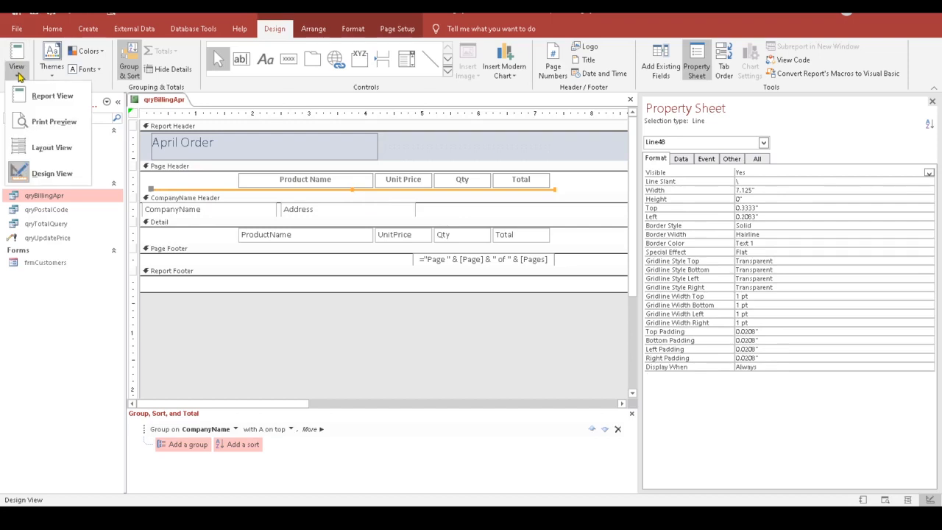
pyautogui.click(40, 147)
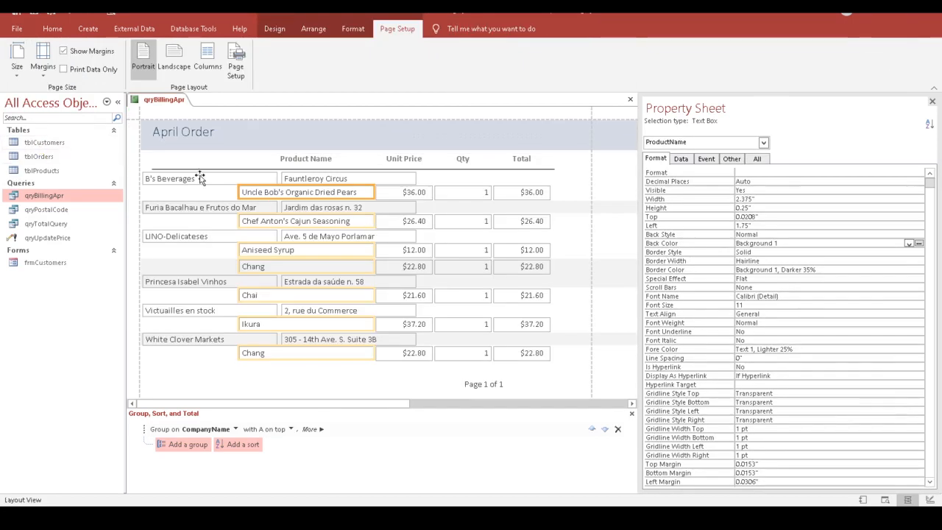
# Step: In Layout view, shorten the heading line slightly and shift it left, undoing an accidental slant
pyautogui.click(200, 168)
pyautogui.click(176, 168)
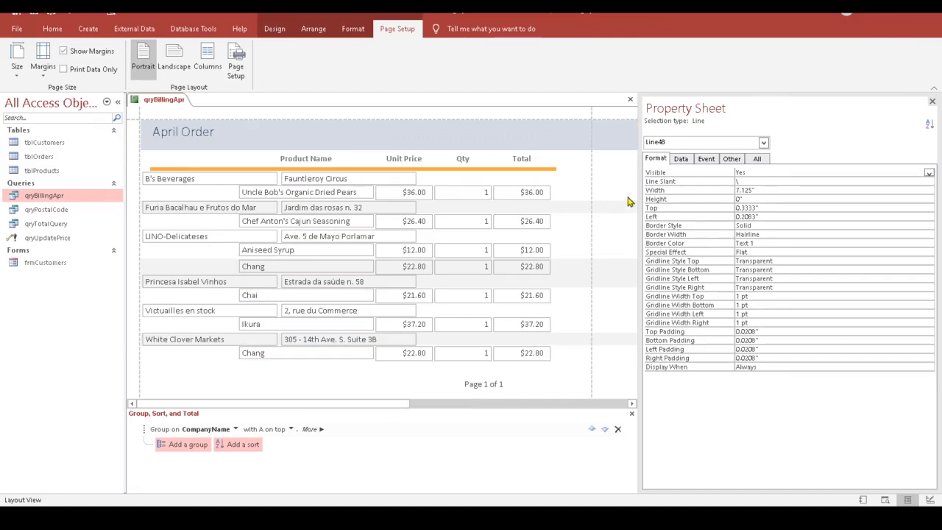
pyautogui.hotkey('shift', 'Left')
pyautogui.hotkey('shift', 'Left')
pyautogui.hotkey('shift', 'Left')
pyautogui.hotkey('shift', 'Left')
pyautogui.hotkey('shift', 'Left')
pyautogui.hotkey('shift', 'Left')
pyautogui.hotkey('shift', 'Left')
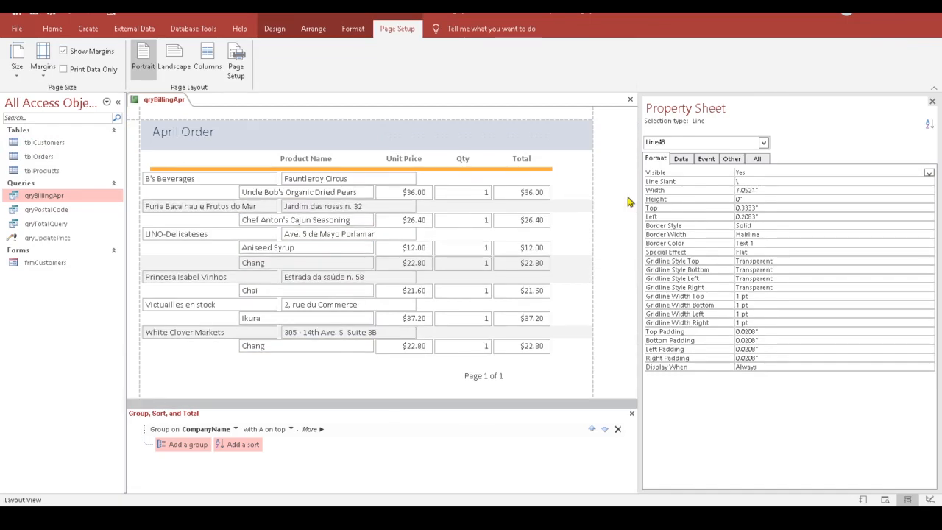
pyautogui.press('Left')
pyautogui.press('Left')
pyautogui.press('Left')
pyautogui.press('Left')
pyautogui.press('Left')
pyautogui.press('Left')
pyautogui.press('Left')
pyautogui.press('Left')
pyautogui.press('Left')
pyautogui.press('Left')
pyautogui.press('Left')
pyautogui.press('Left')
pyautogui.moveTo(555, 170); pyautogui.dragTo(557, 167)
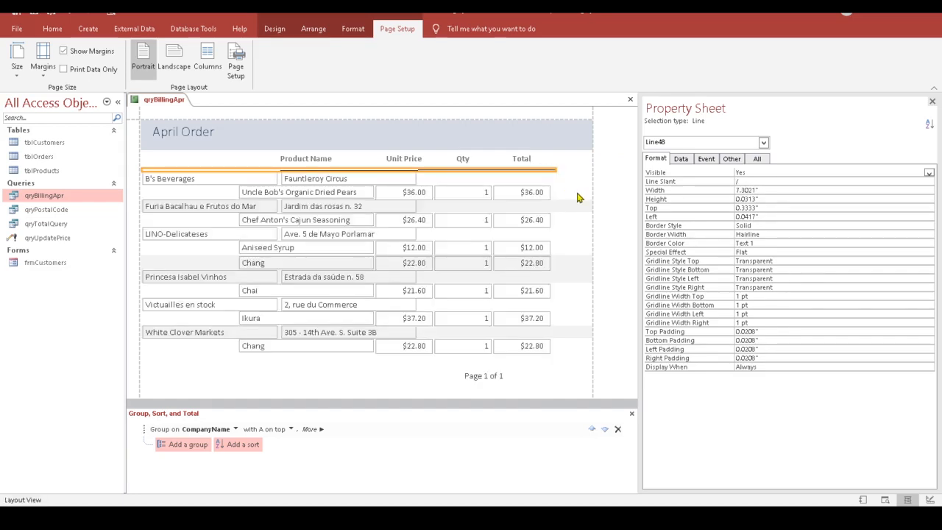
pyautogui.hotkey('ctrl', 'z')
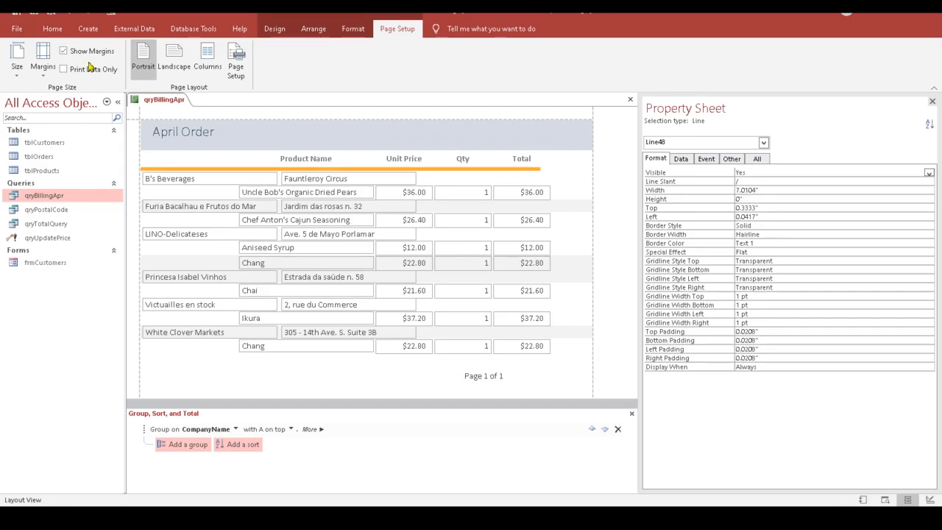
# Step: Back in Design view, lengthen the line's right end to 7.2917" wide
pyautogui.click(275, 28)
pyautogui.click(16, 66)
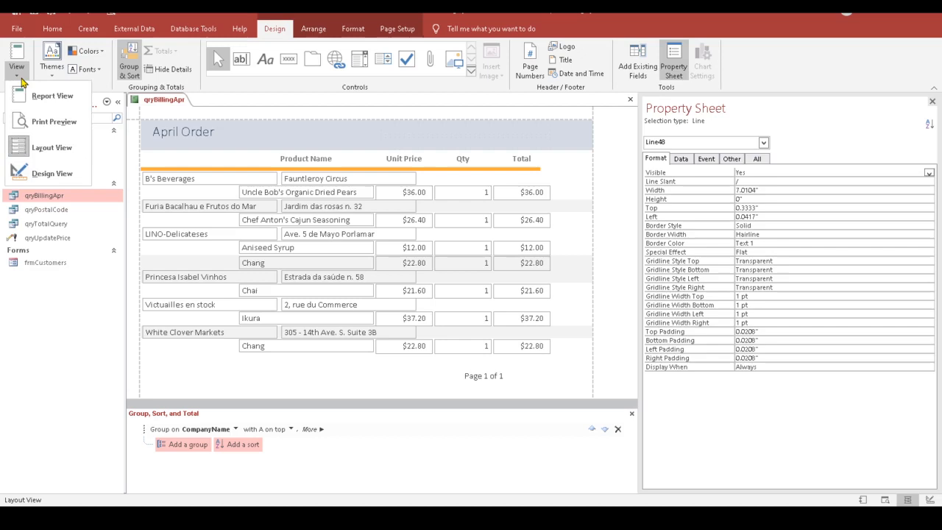
pyautogui.click(40, 172)
pyautogui.moveTo(539, 189); pyautogui.dragTo(556, 189)
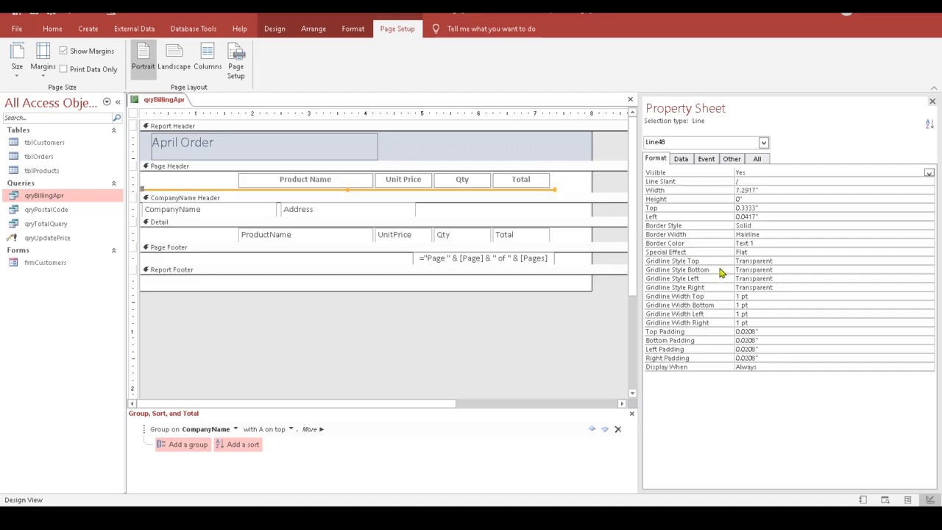
# Step: Narrow the report's width and nudge the page-number box left
pyautogui.click(550, 261)
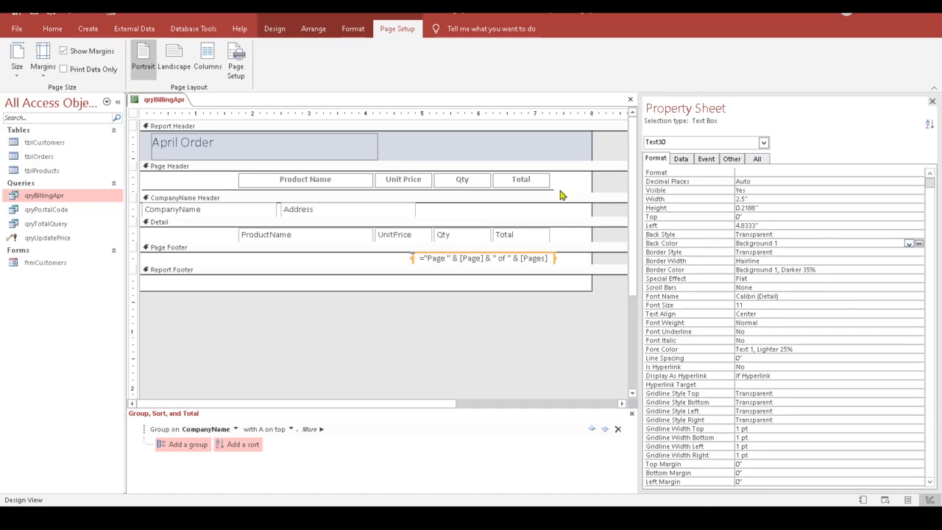
pyautogui.moveTo(590, 178); pyautogui.dragTo(557, 179)
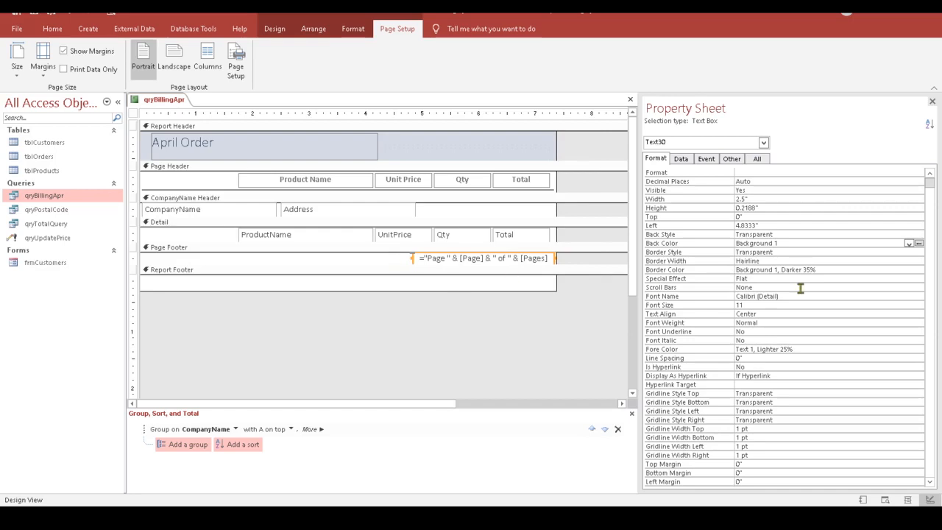
pyautogui.press('Left')
pyautogui.press('Left')
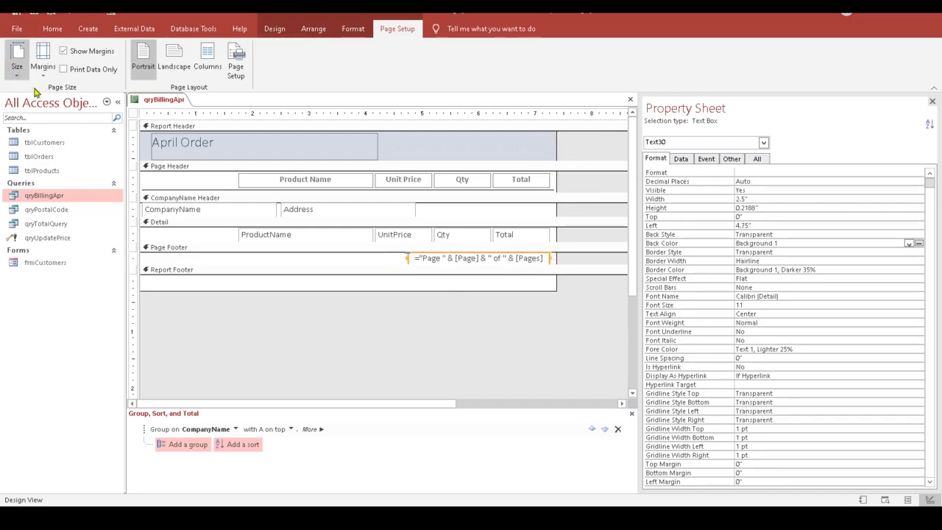
# Step: Check the company-grouped orders in Layout view, then return to Design view
pyautogui.click(274, 28)
pyautogui.click(24, 74)
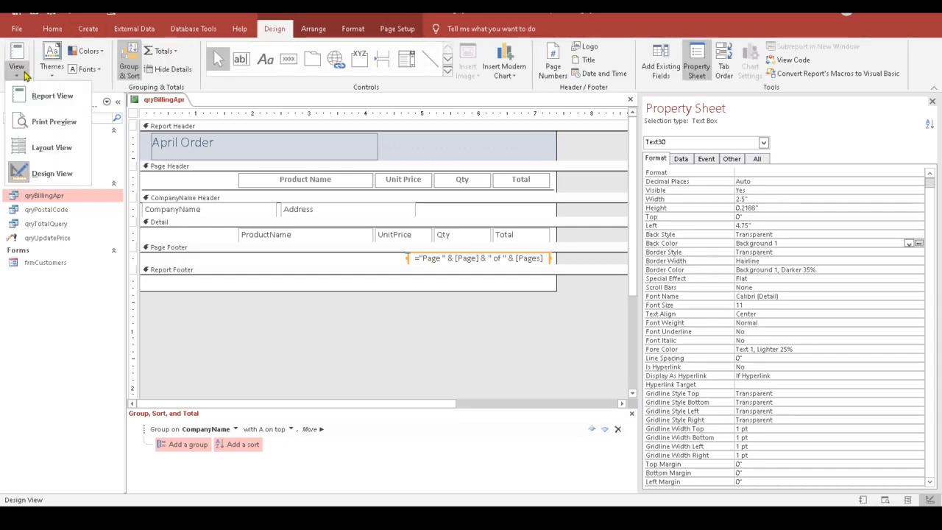
pyautogui.click(45, 148)
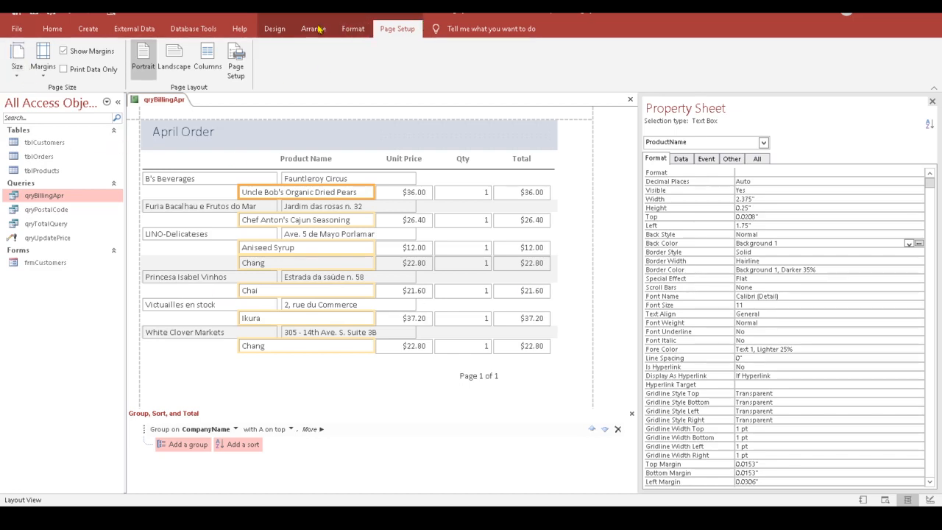
pyautogui.click(275, 30)
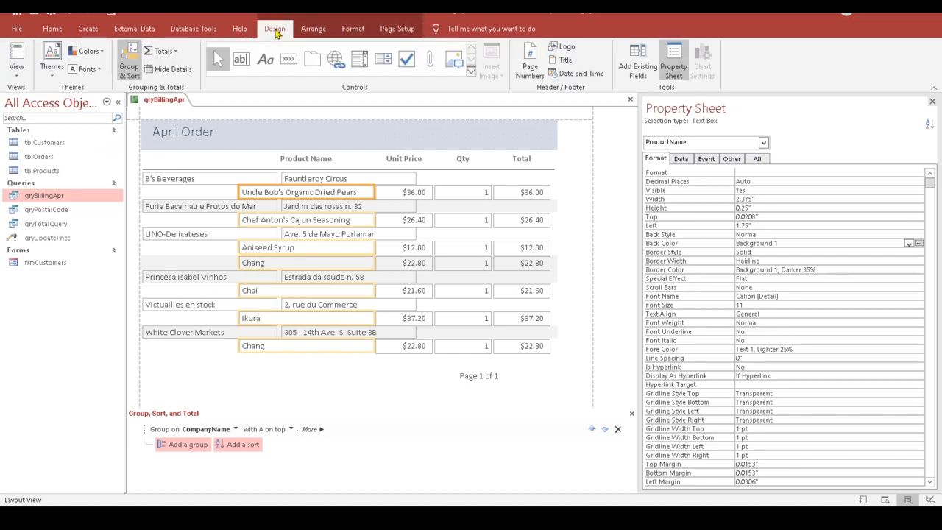
pyautogui.click(21, 76)
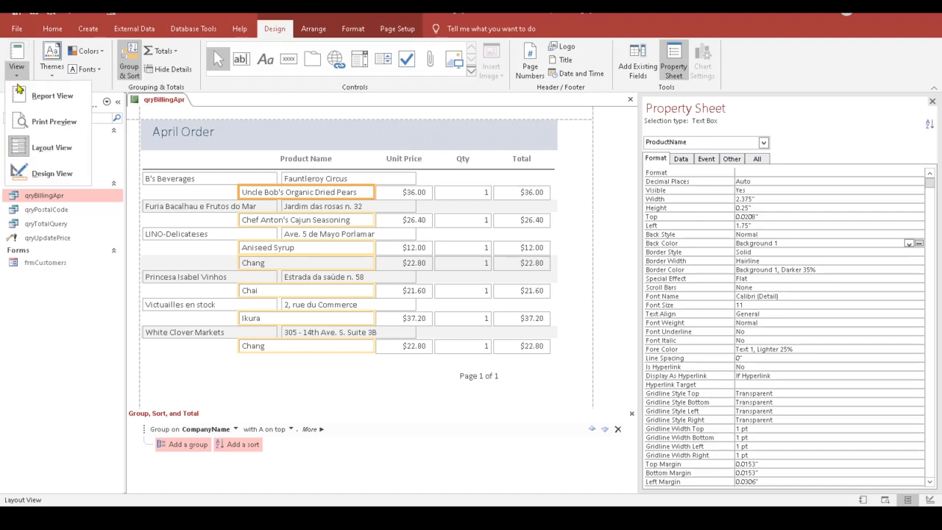
pyautogui.click(46, 174)
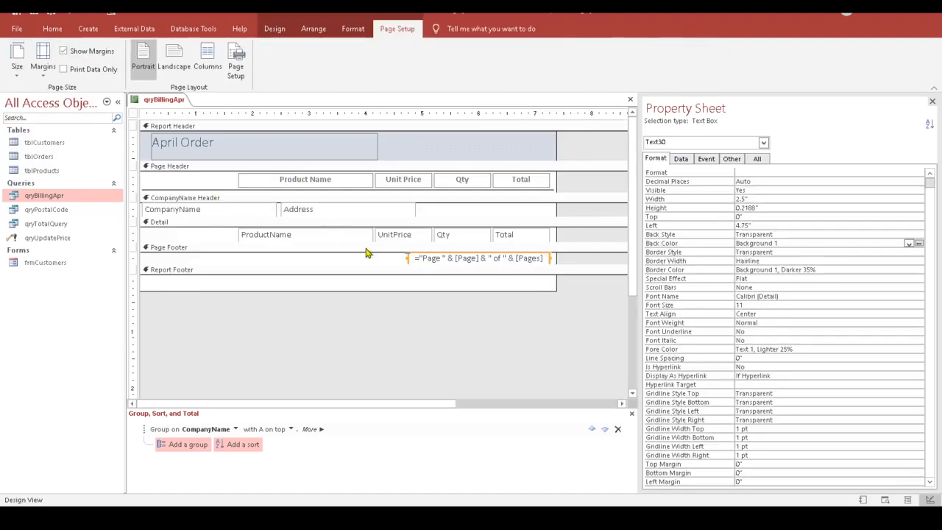
# Step: Set the CompanyName Header section's Height to 0.35"
pyautogui.click(206, 199)
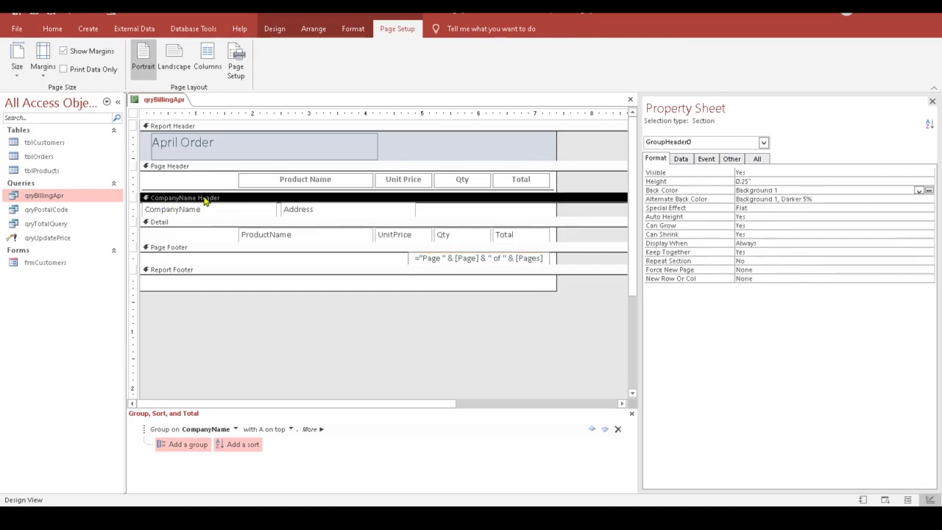
pyautogui.click(739, 181)
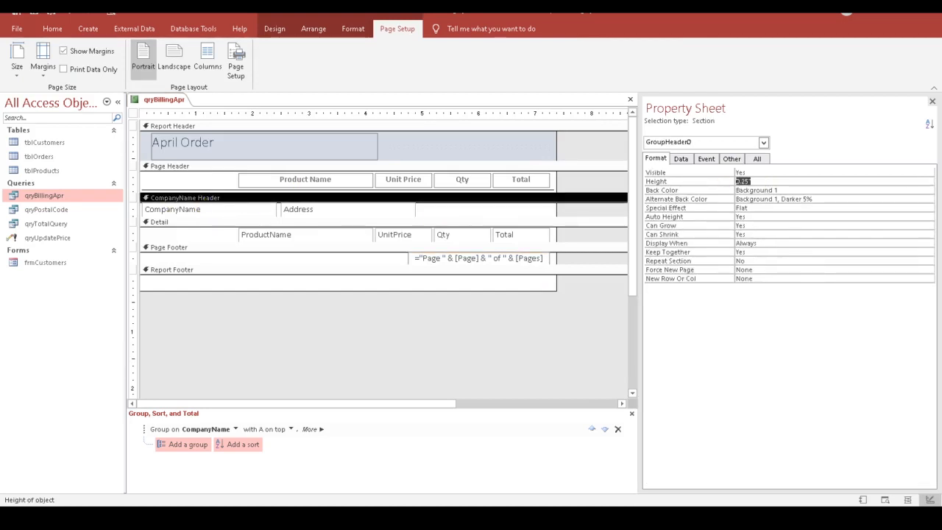
pyautogui.write('0.35')
pyautogui.press('Return')
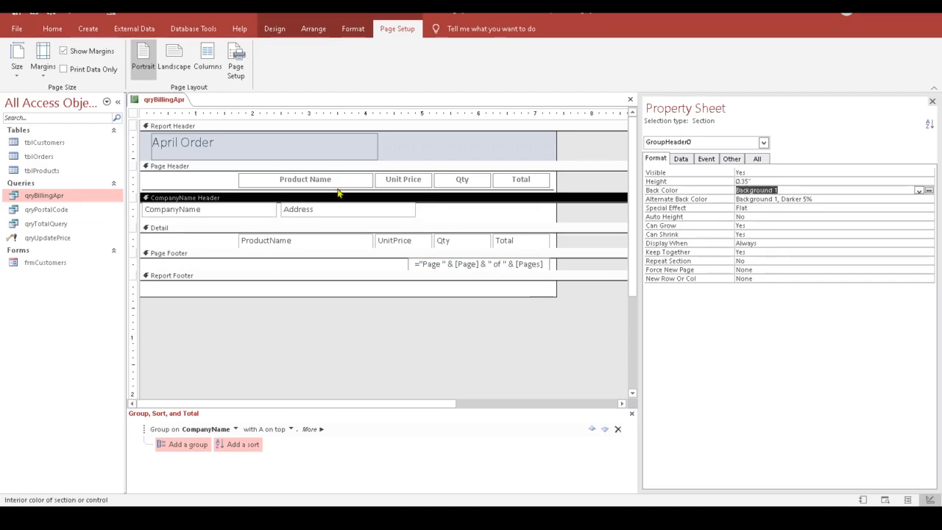
# Step: Set the Detail section's Height to 0.35" as well
pyautogui.click(288, 228)
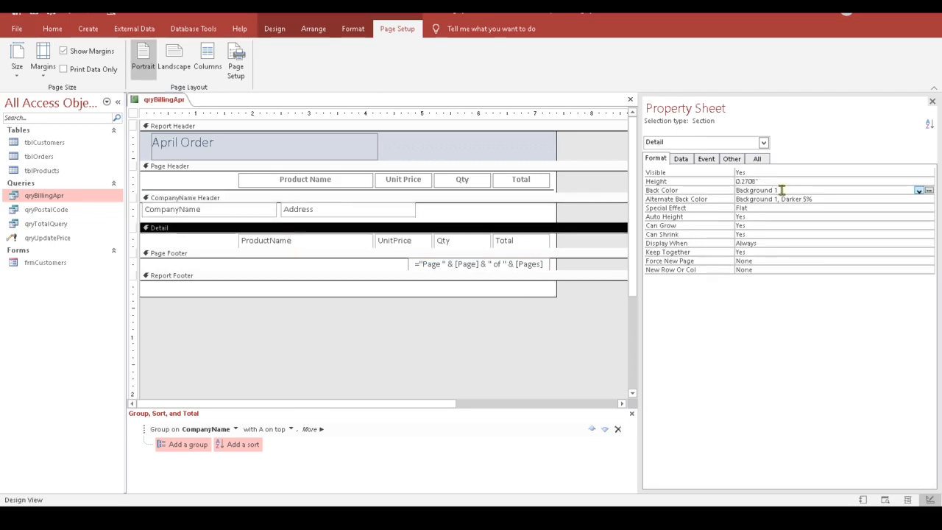
pyautogui.click(781, 190)
pyautogui.click(745, 181)
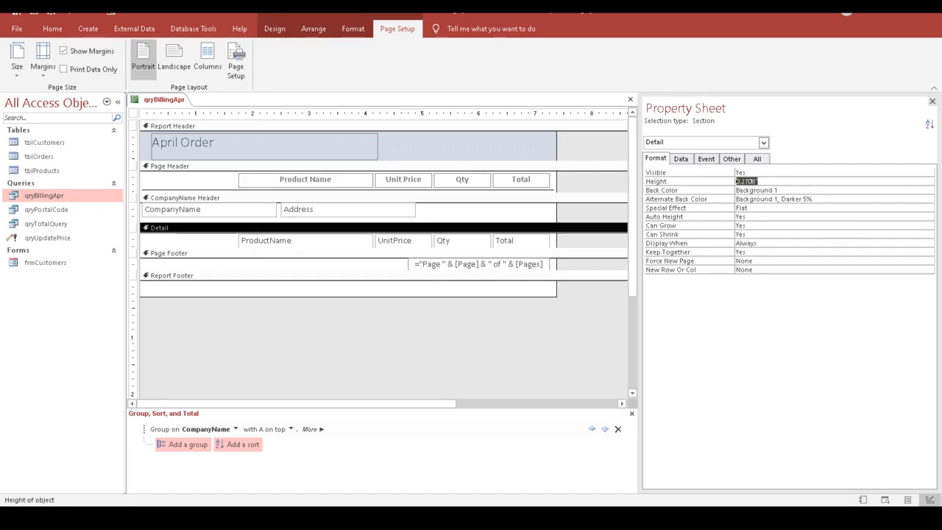
pyautogui.write('.35')
pyautogui.press('Return')
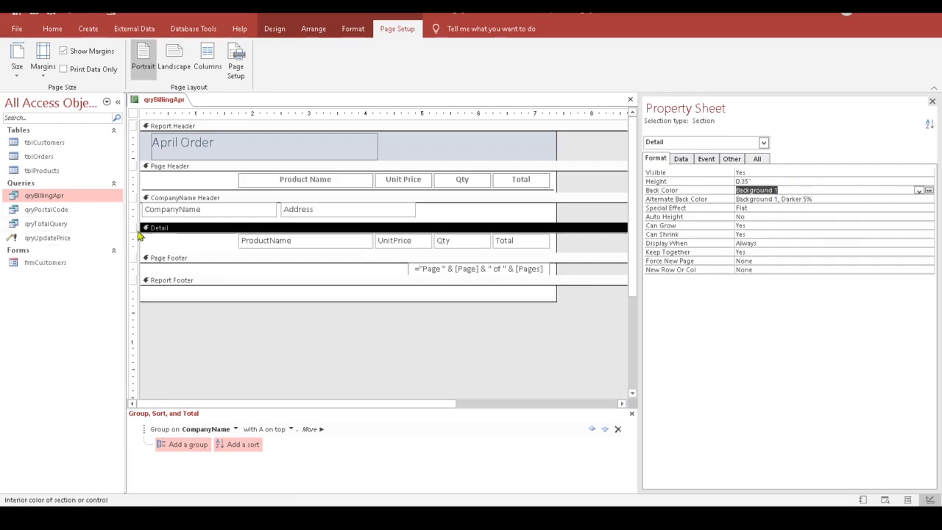
pyautogui.click(176, 201)
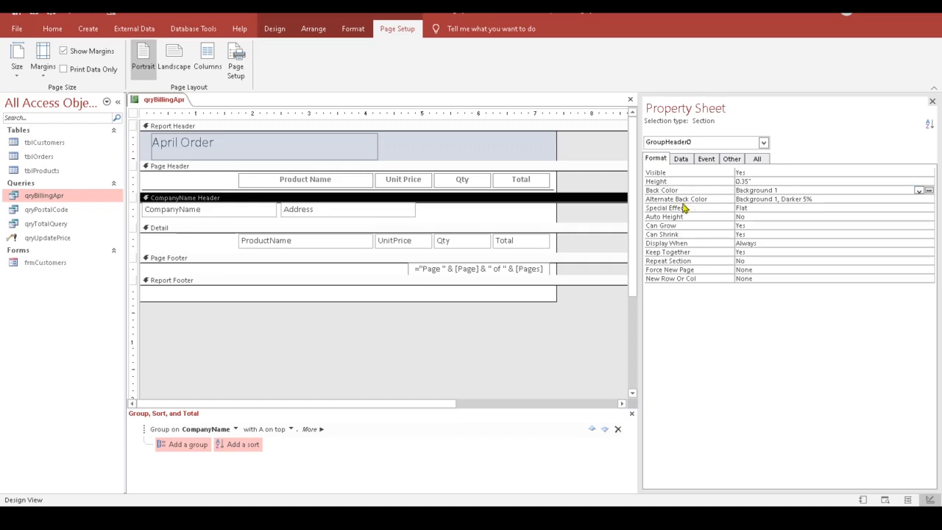
# Step: Set the CompanyName Header's Alternate Back Color to No Color and collapse the Report Footer to zero height
pyautogui.click(869, 200)
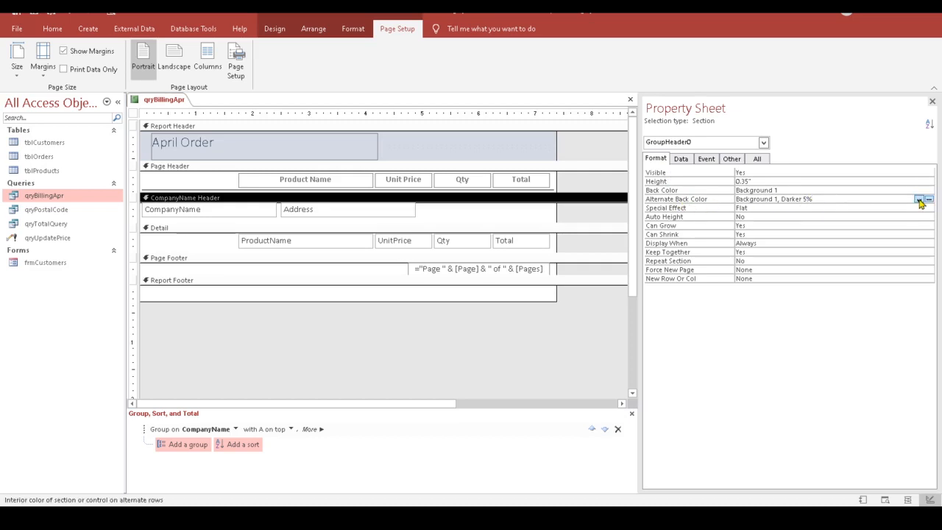
pyautogui.click(919, 199)
pyautogui.click(849, 208)
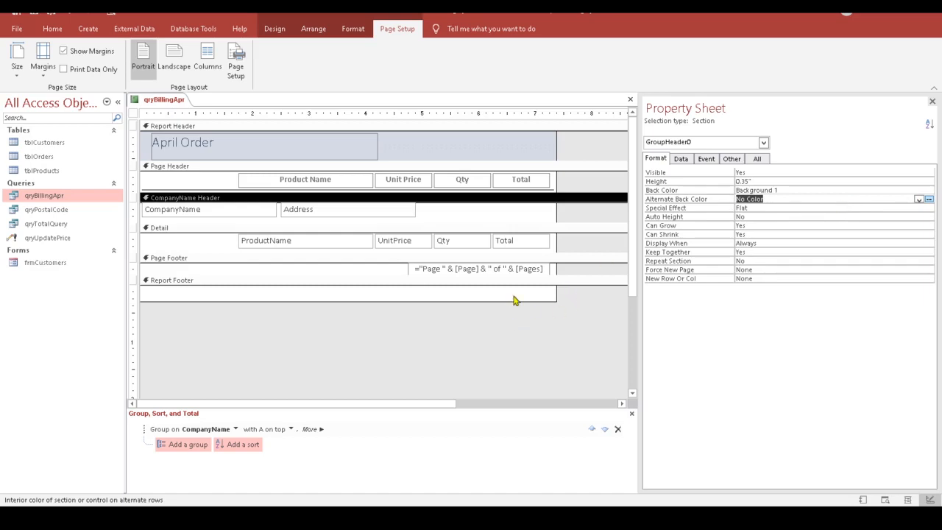
pyautogui.moveTo(521, 301); pyautogui.dragTo(521, 284)
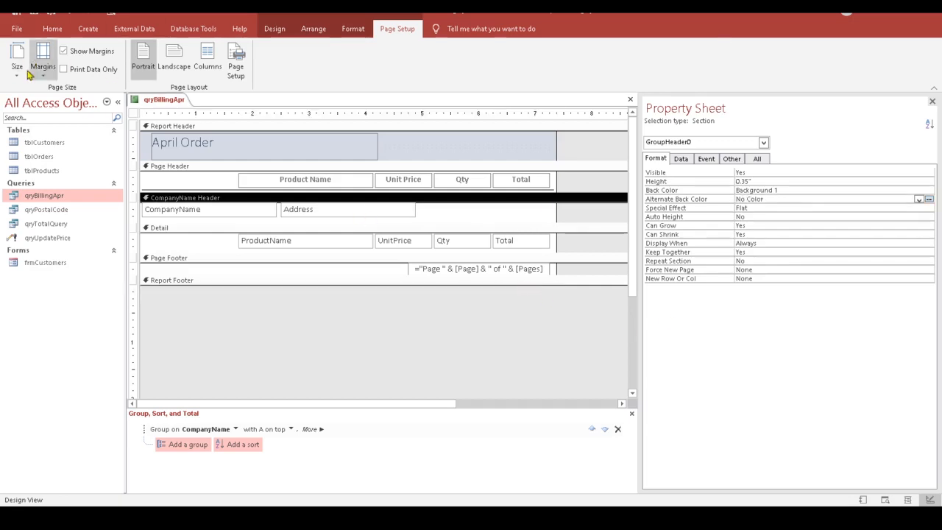
# Step: Check the company-grouped April orders in Report View, then return to Design View
pyautogui.click(276, 29)
pyautogui.click(16, 57)
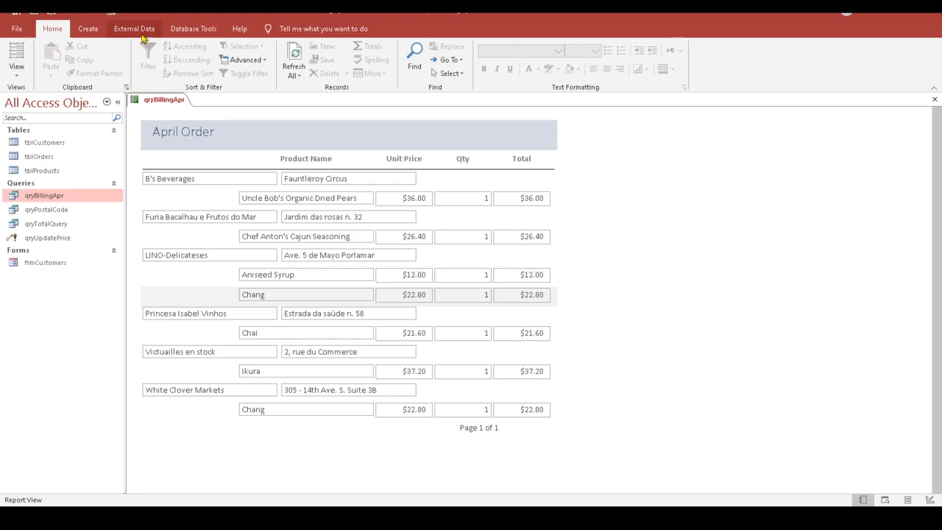
pyautogui.click(16, 68)
pyautogui.click(51, 174)
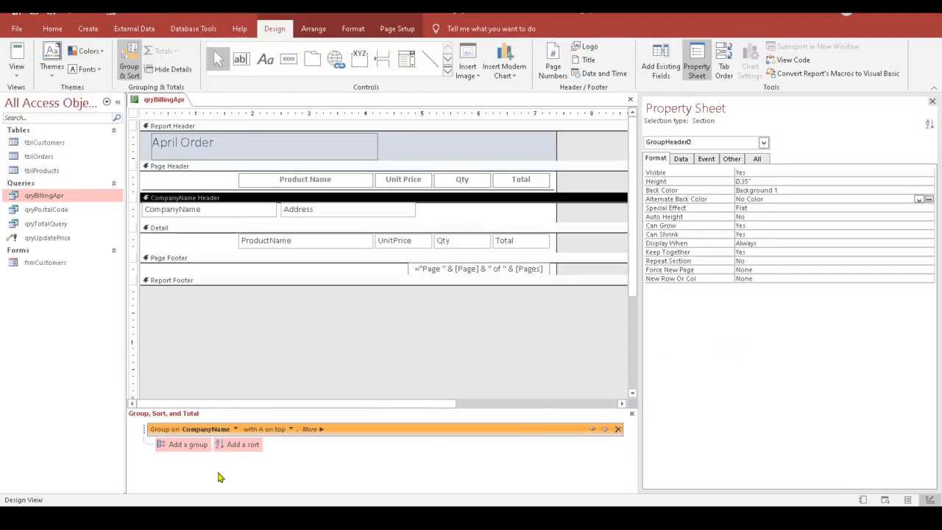
# Step: Sum the Total field per CompanyName group, with a subtotal in the group footer and a grand total
pyautogui.click(321, 431)
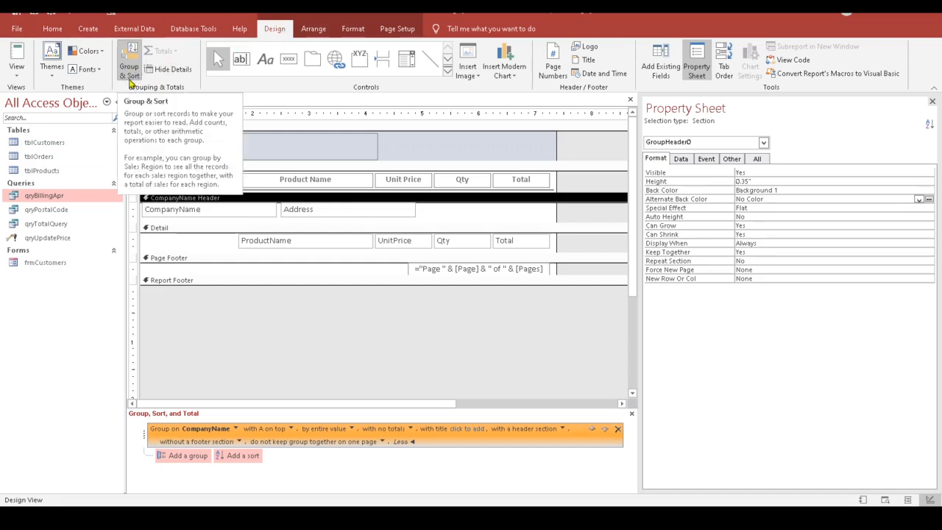
pyautogui.click(130, 73)
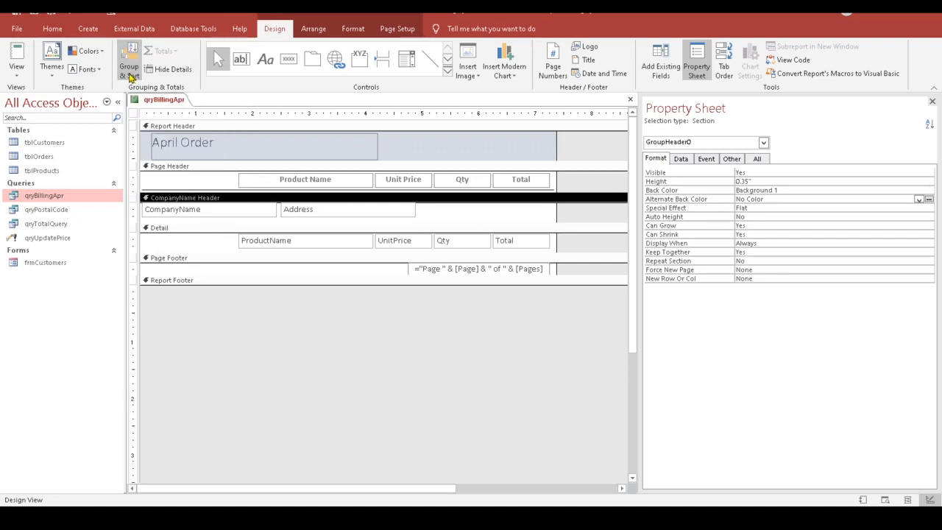
pyautogui.click(130, 72)
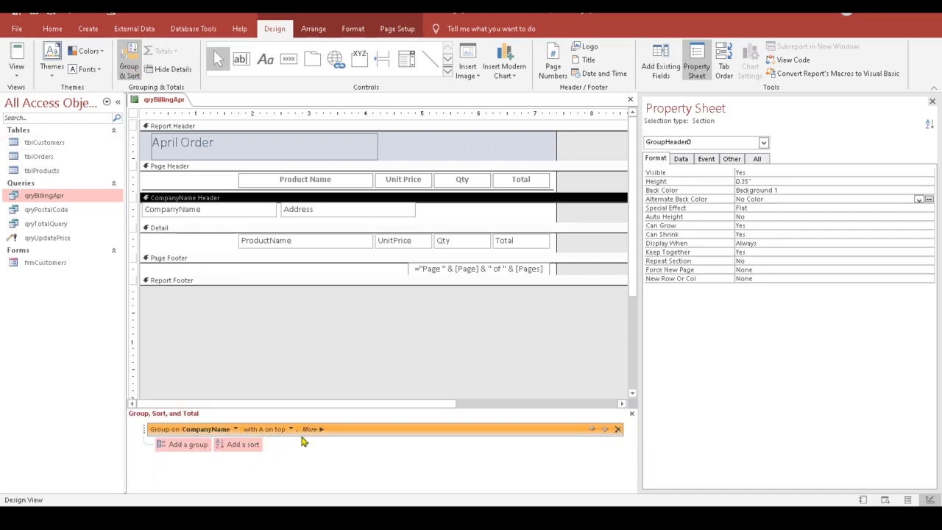
pyautogui.click(319, 430)
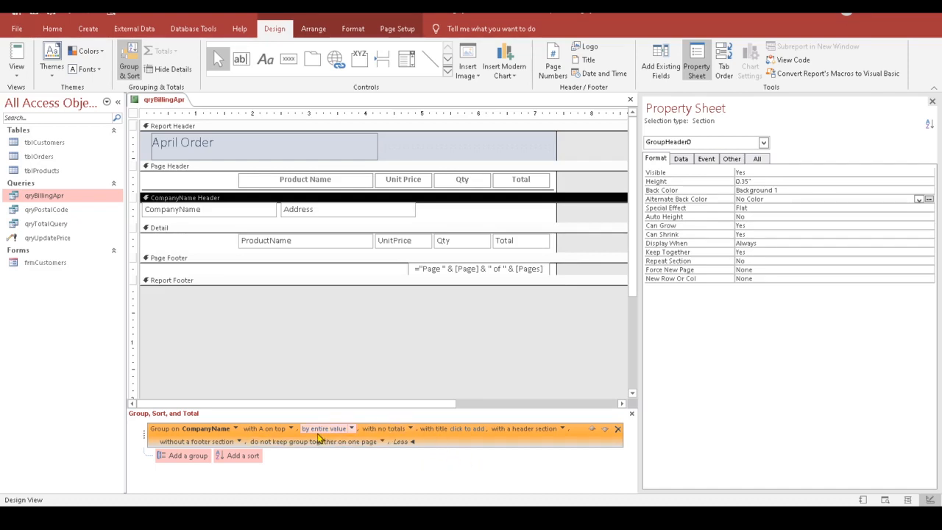
pyautogui.click(411, 429)
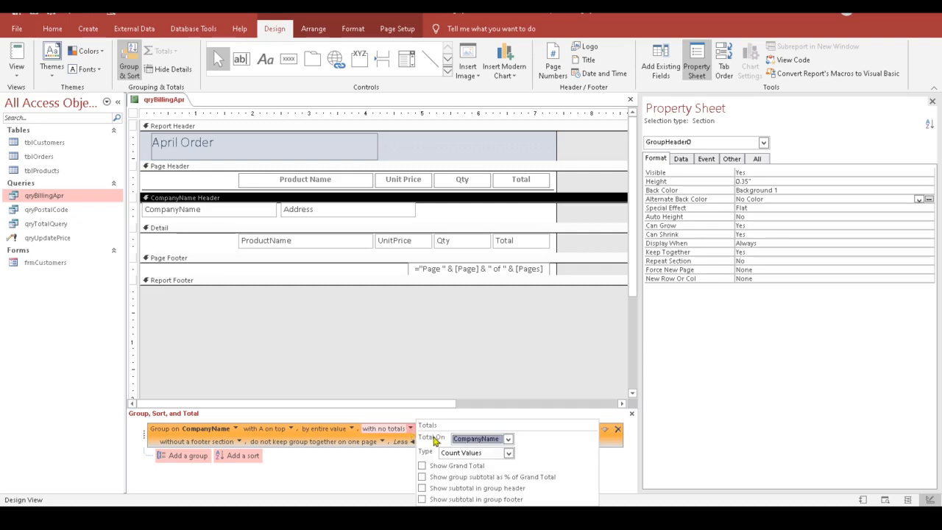
pyautogui.click(508, 439)
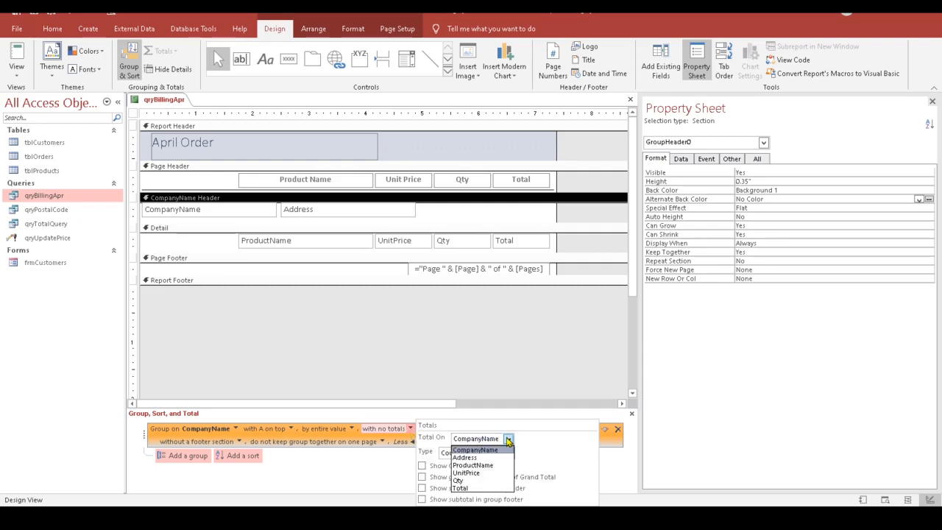
pyautogui.click(484, 487)
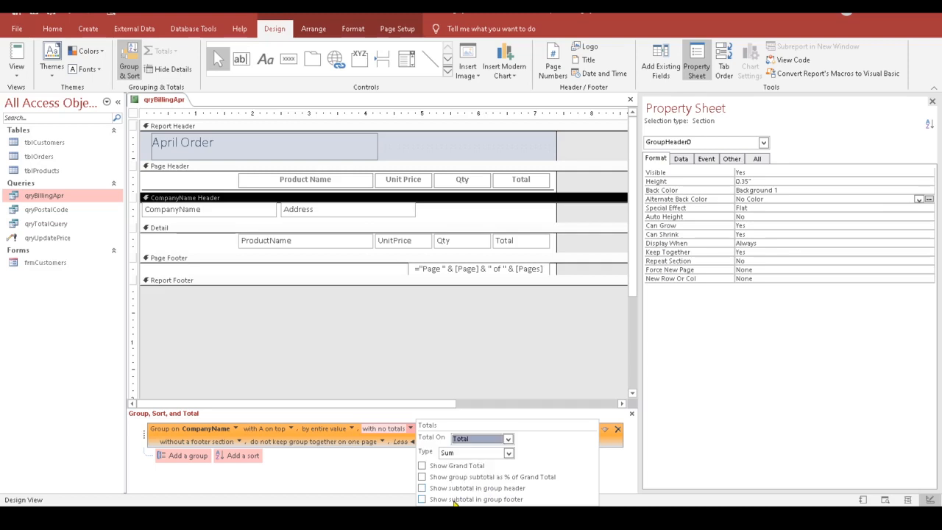
pyautogui.click(422, 466)
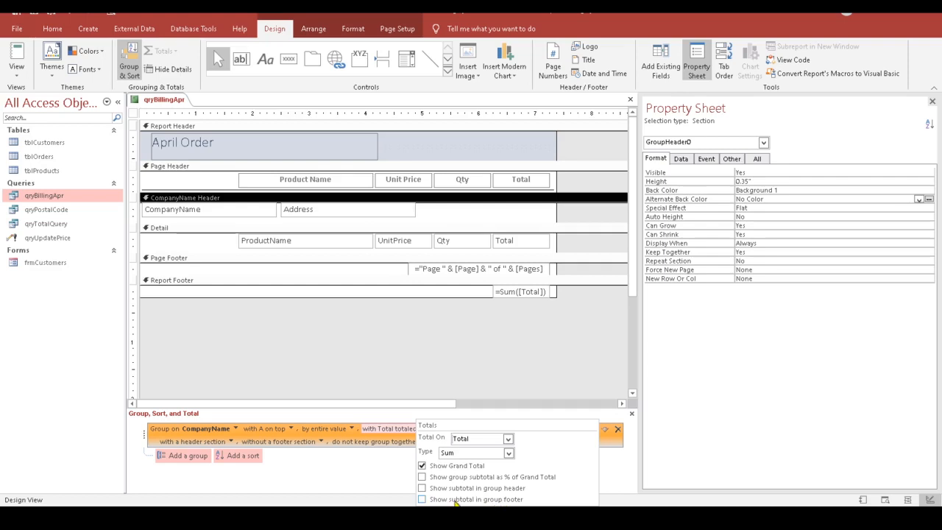
pyautogui.click(422, 500)
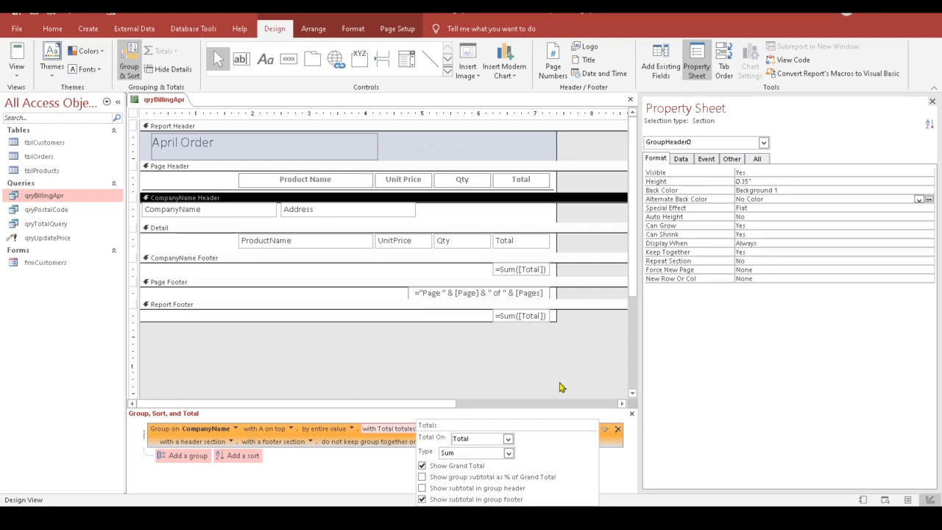
pyautogui.click(527, 370)
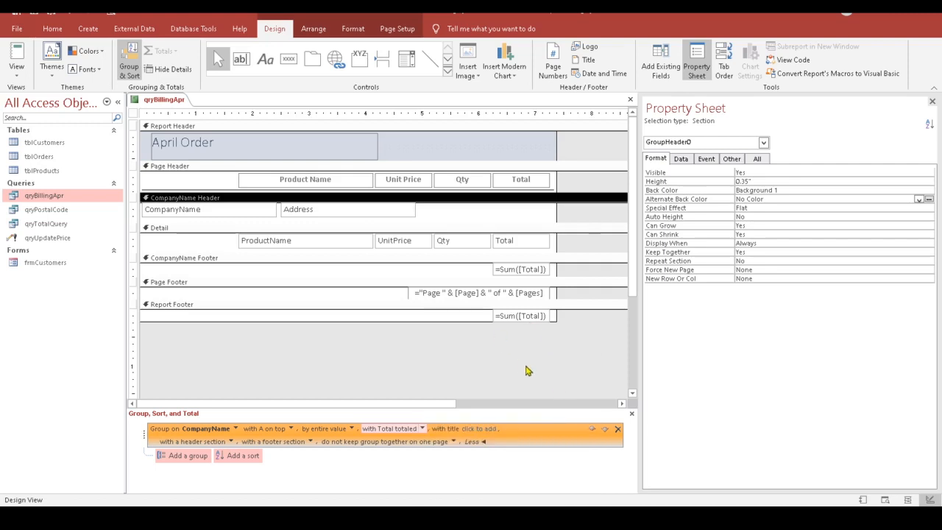
pyautogui.click(16, 55)
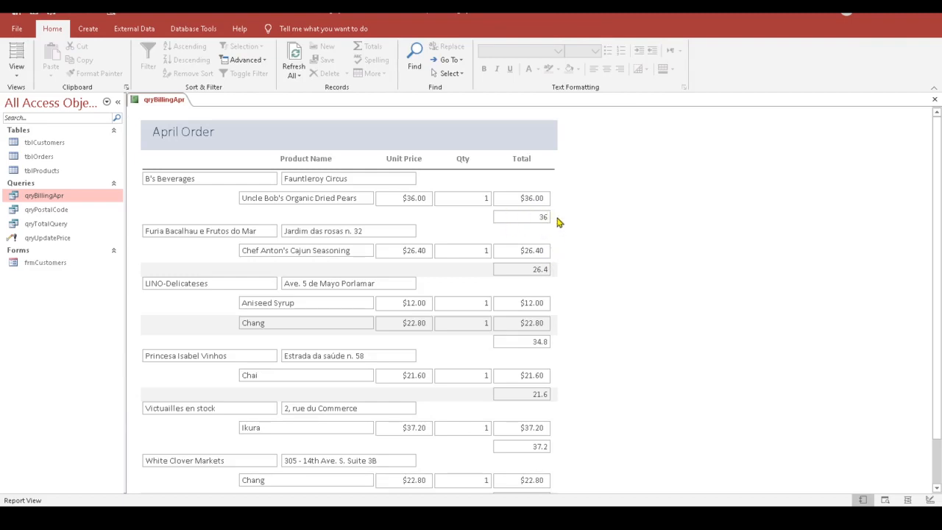
pyautogui.scroll(-3, 615, 387)
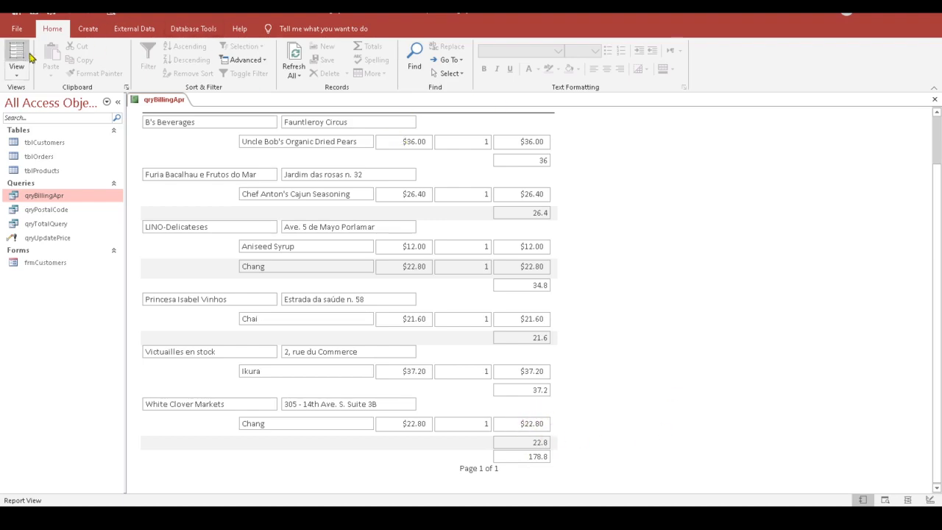
pyautogui.click(18, 74)
pyautogui.click(50, 176)
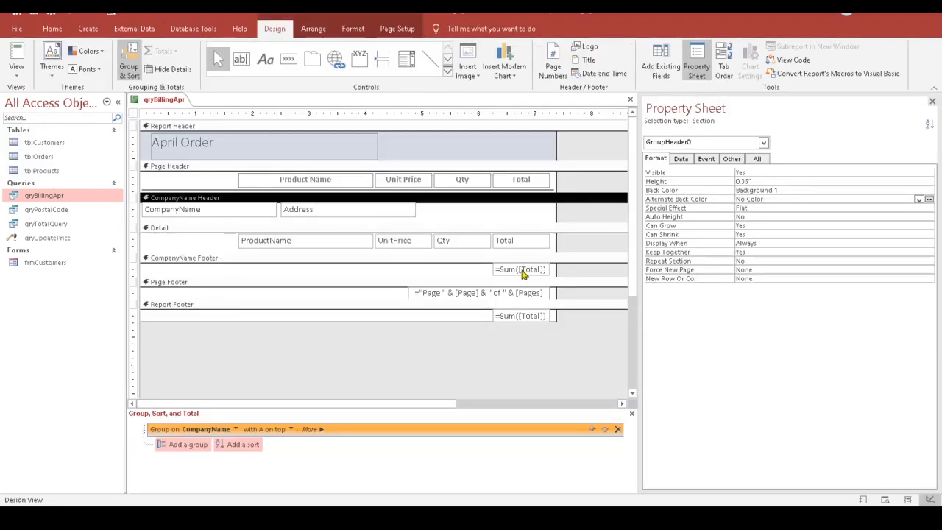
# Step: Format the CompanyName Footer subtotal box as Currency
pyautogui.click(523, 270)
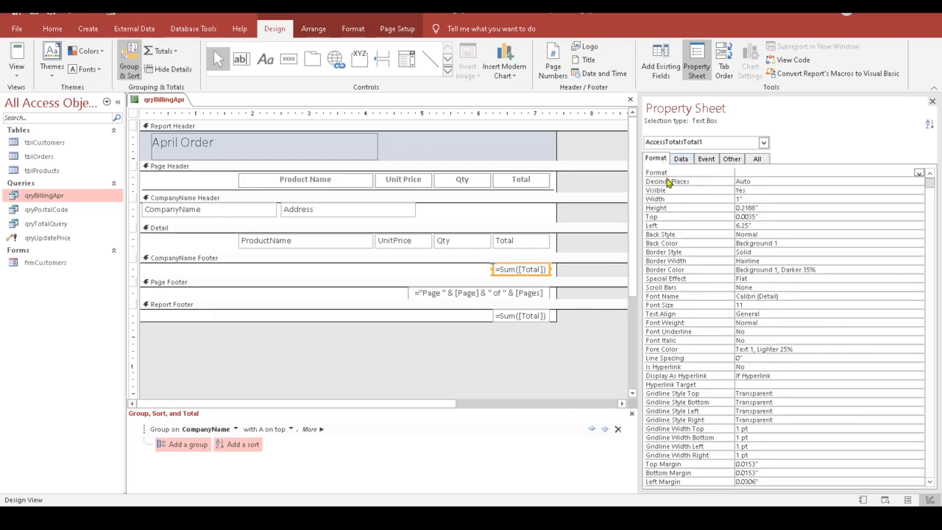
pyautogui.click(758, 172)
pyautogui.click(919, 174)
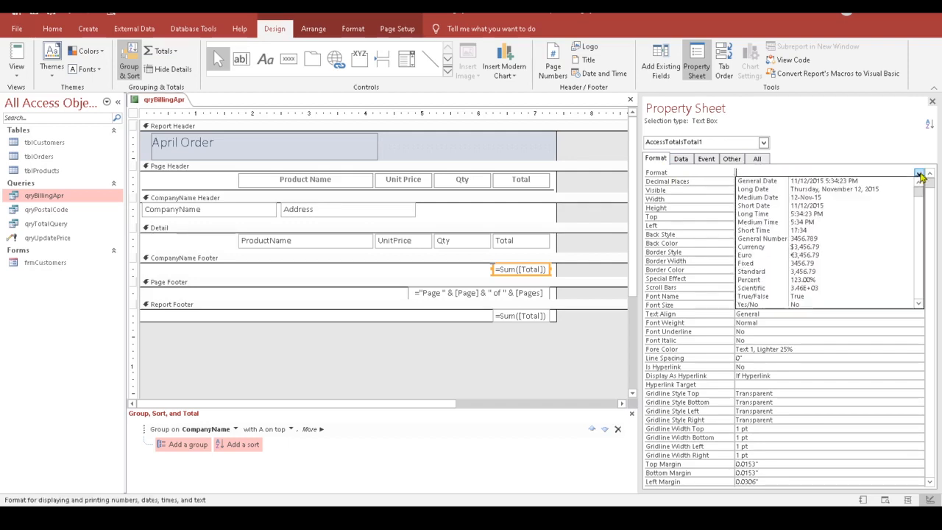
pyautogui.click(766, 248)
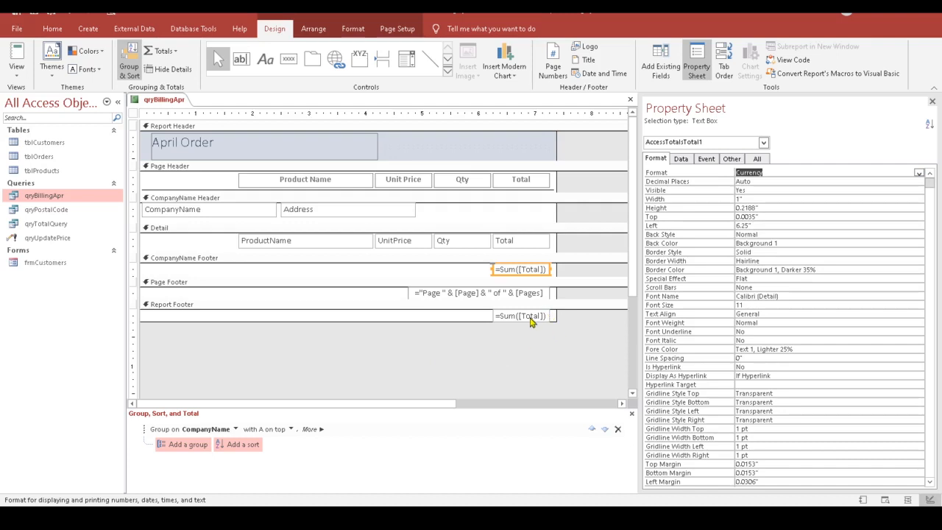
# Step: Format the Report Footer grand total box as Currency and shorten the Report Footer
pyautogui.click(531, 320)
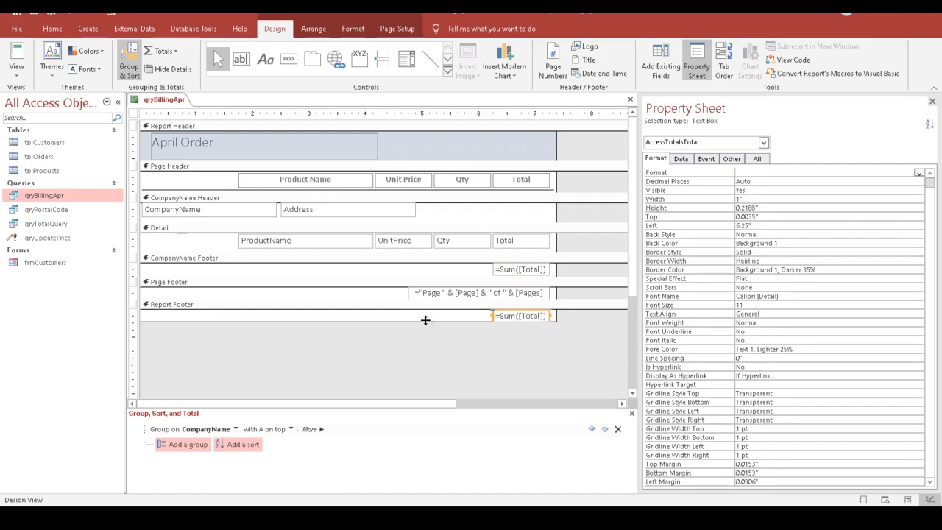
pyautogui.moveTo(426, 323); pyautogui.dragTo(430, 339)
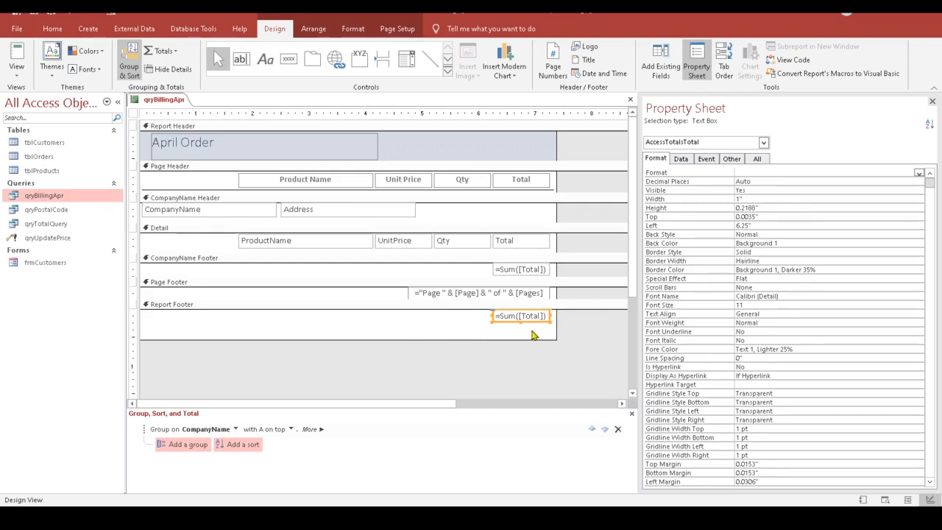
pyautogui.click(744, 172)
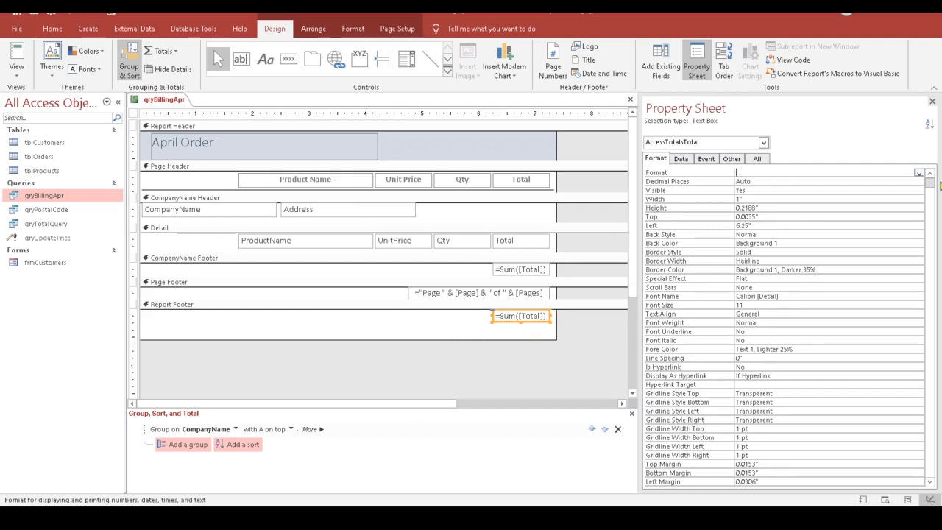
pyautogui.click(919, 174)
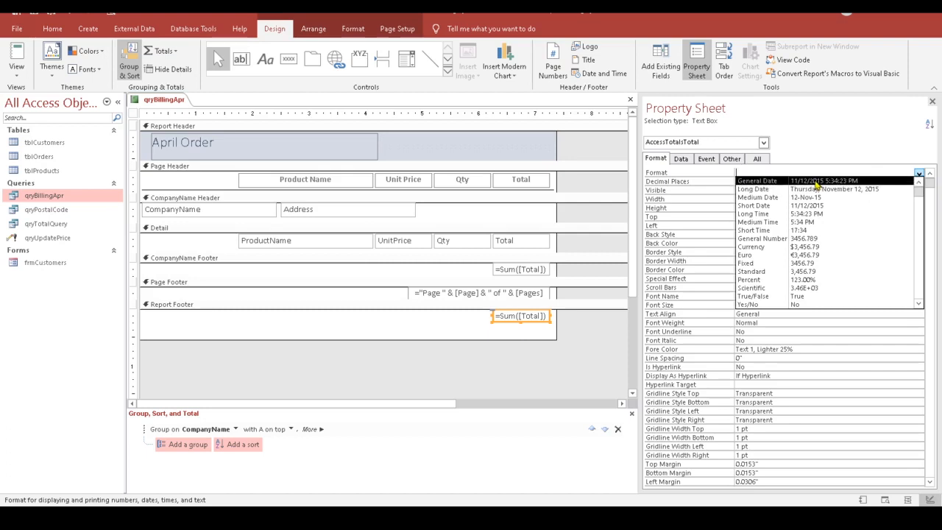
pyautogui.click(805, 248)
pyautogui.moveTo(519, 339); pyautogui.dragTo(519, 328)
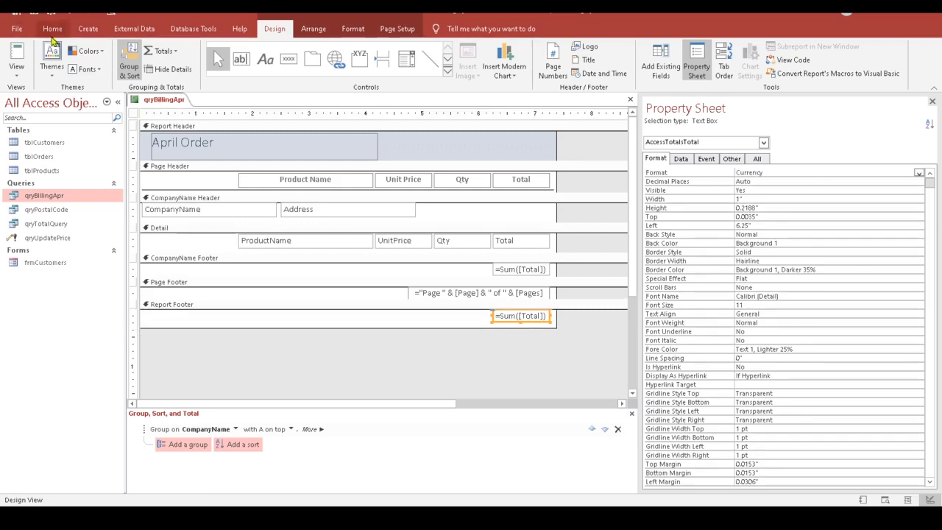
pyautogui.click(18, 72)
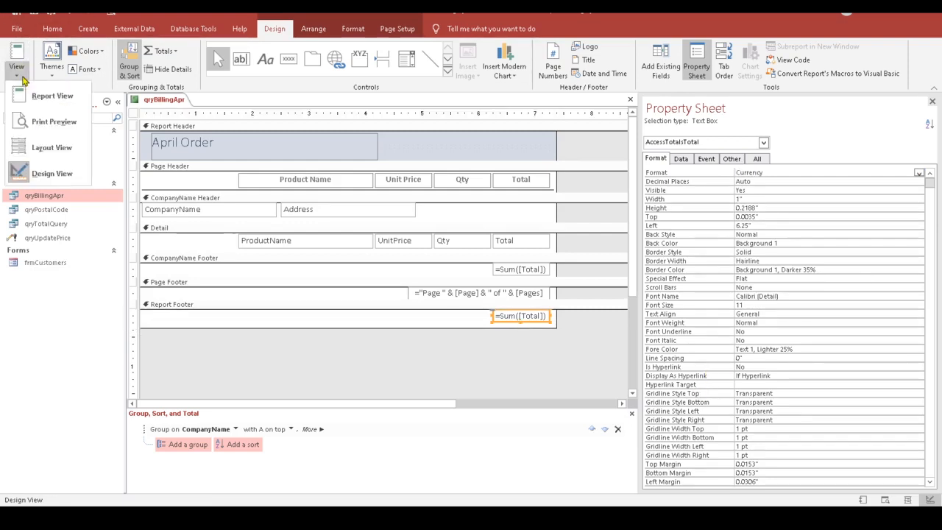
pyautogui.click(53, 96)
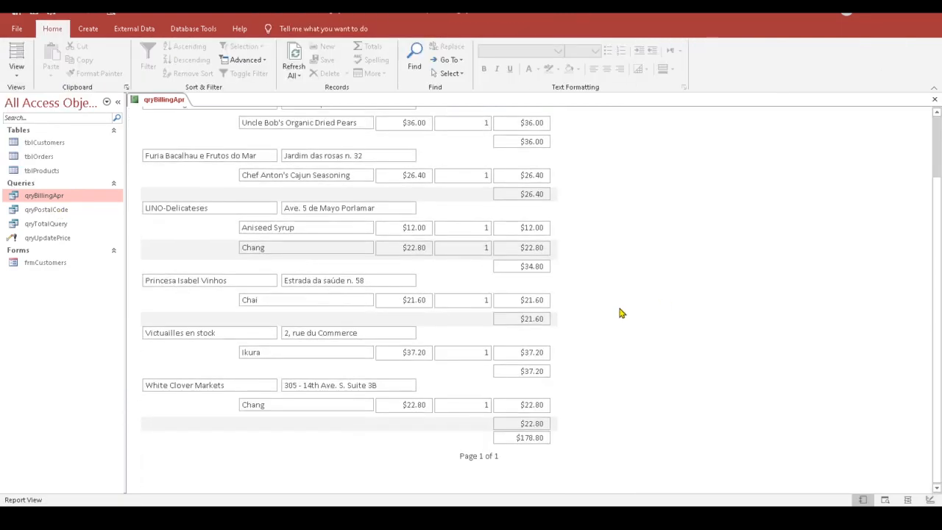
pyautogui.scroll(2, 620, 313)
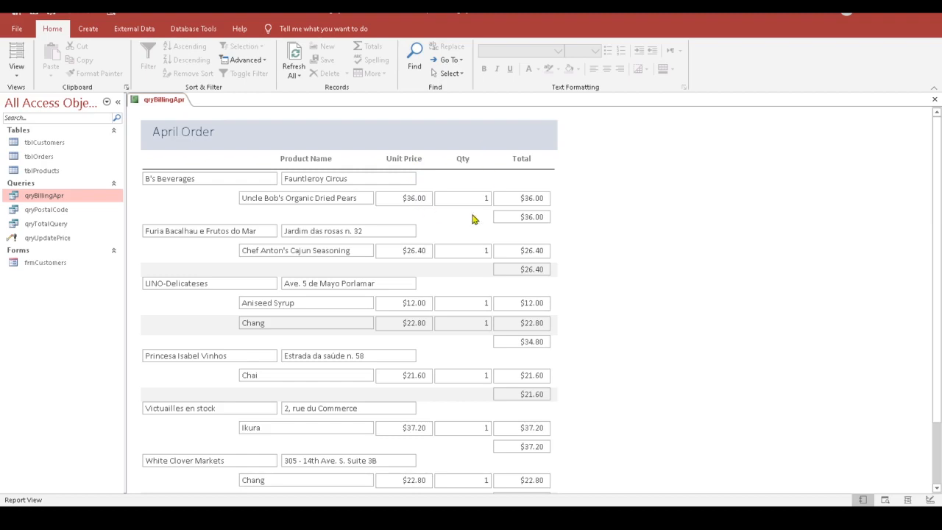
pyautogui.scroll(-1, 585, 296)
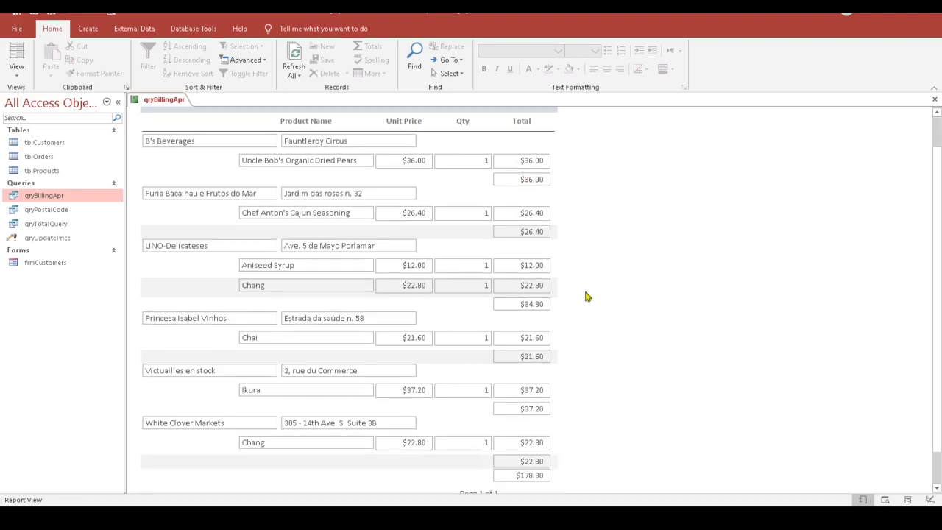
pyautogui.scroll(-1, 587, 297)
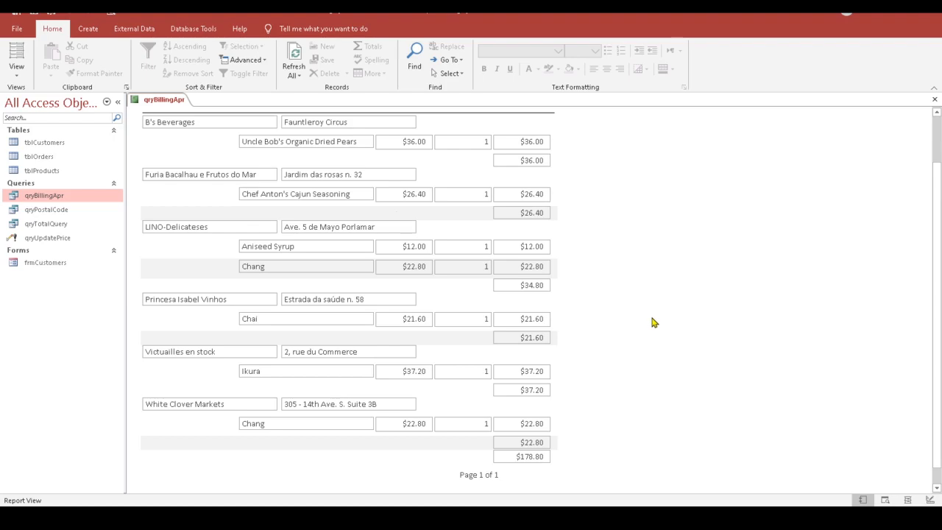
pyautogui.scroll(2, 650, 313)
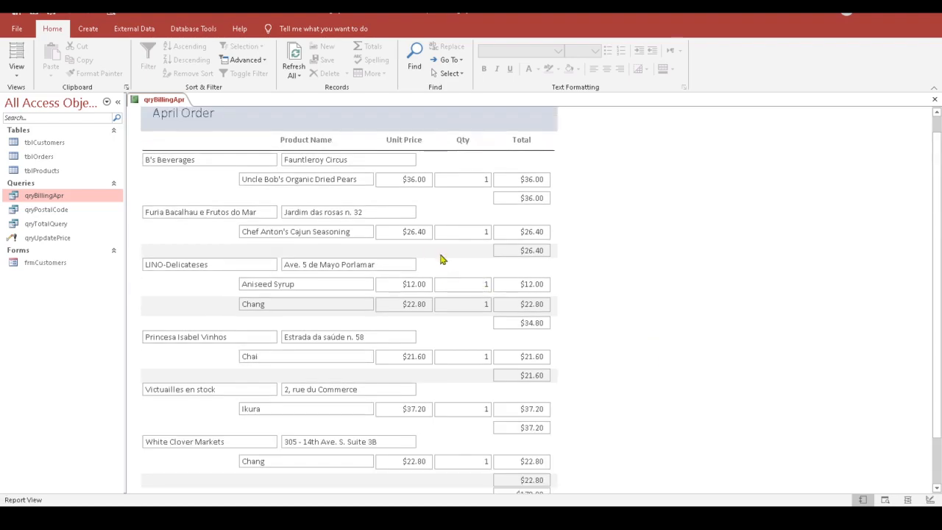
pyautogui.scroll(1, 577, 295)
pyautogui.scroll(-2, 577, 294)
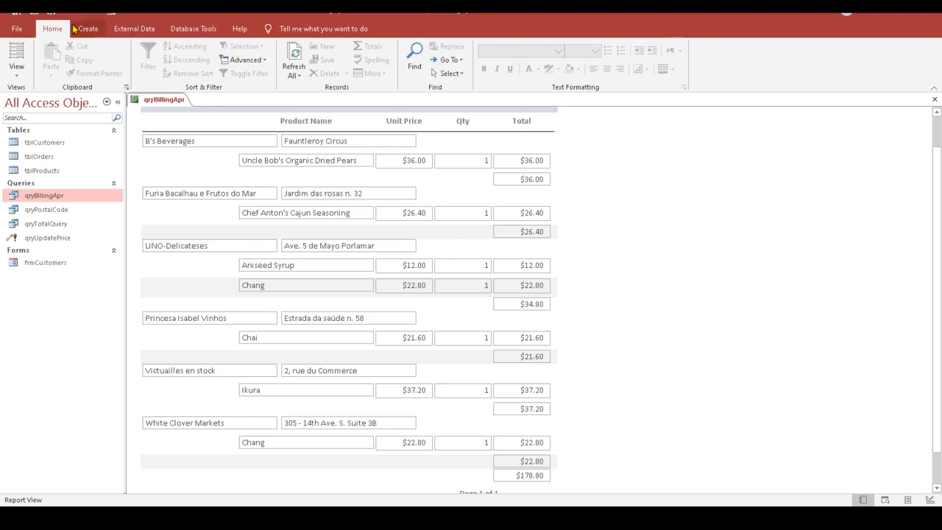
pyautogui.click(15, 72)
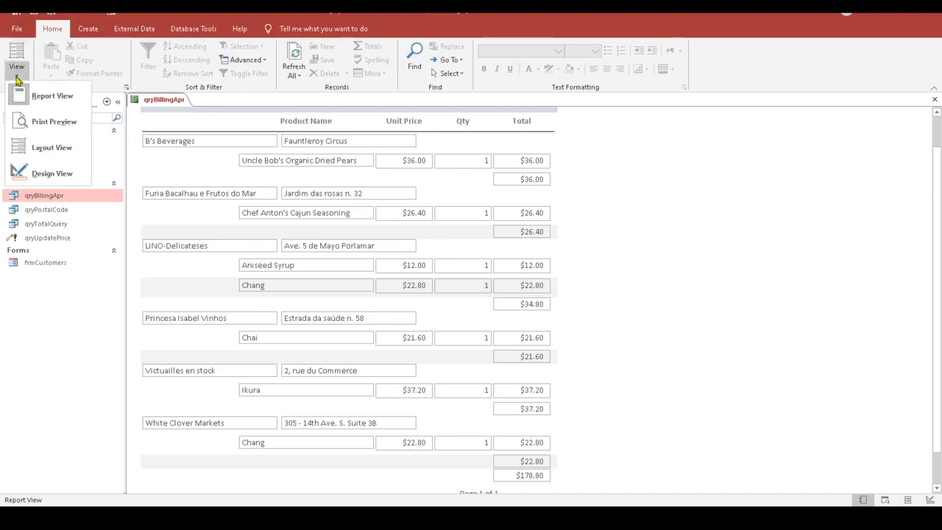
pyautogui.click(44, 173)
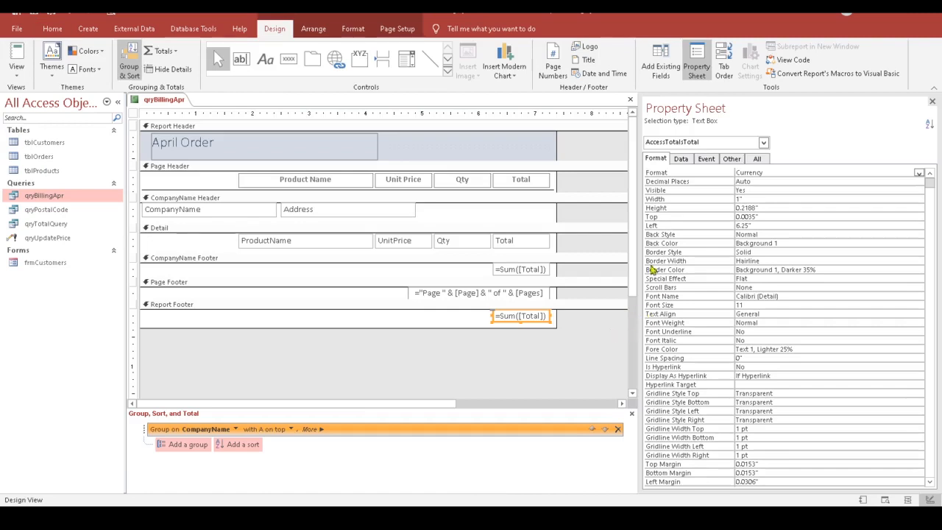
# Step: Set the CompanyName Footer's Alternate Back Color to No Color
pyautogui.moveTo(630, 261); pyautogui.dragTo(635, 291)
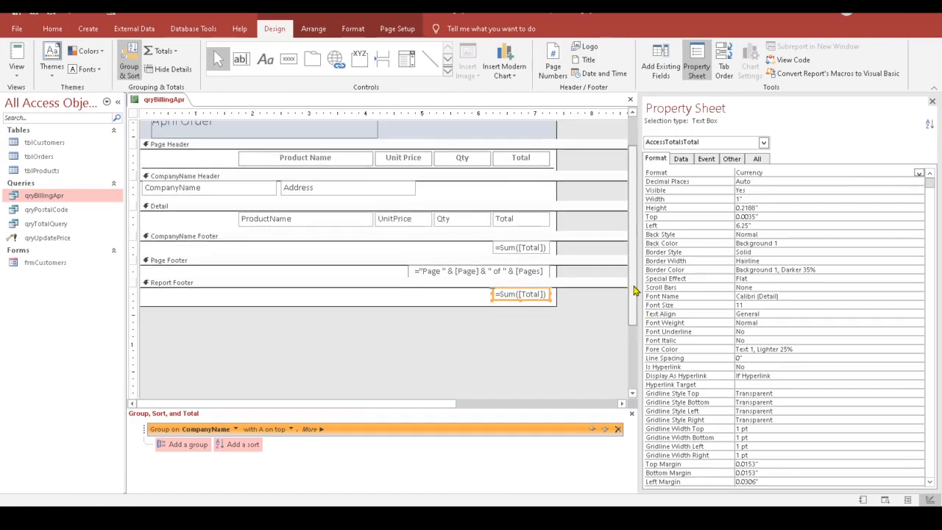
pyautogui.click(536, 238)
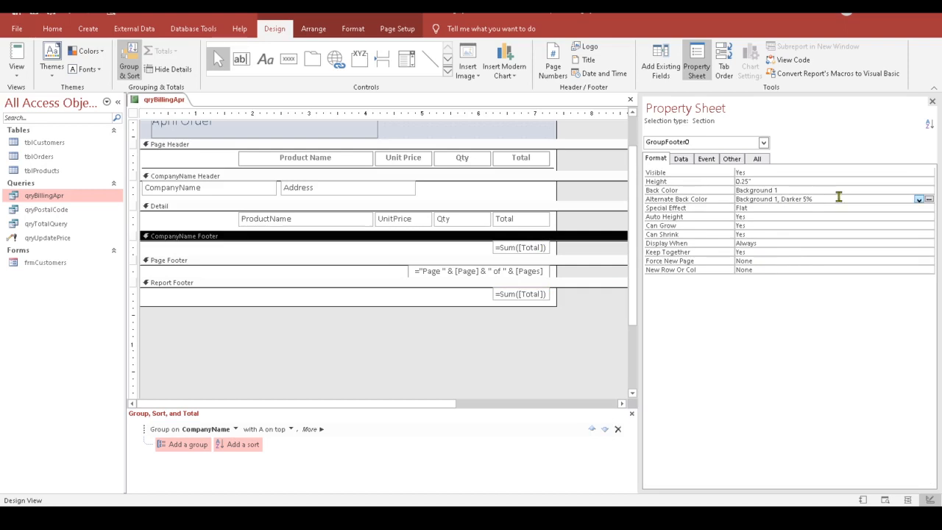
pyautogui.click(895, 200)
pyautogui.click(918, 199)
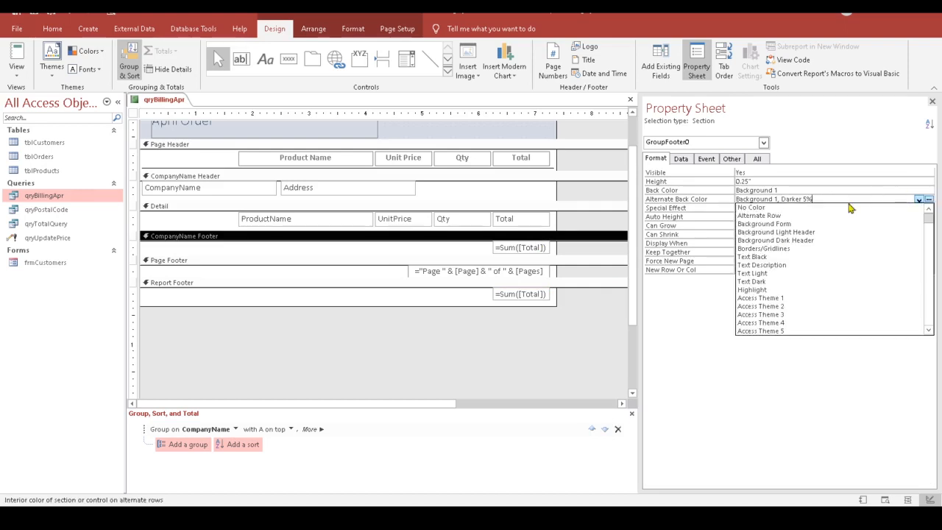
pyautogui.click(824, 214)
pyautogui.click(784, 209)
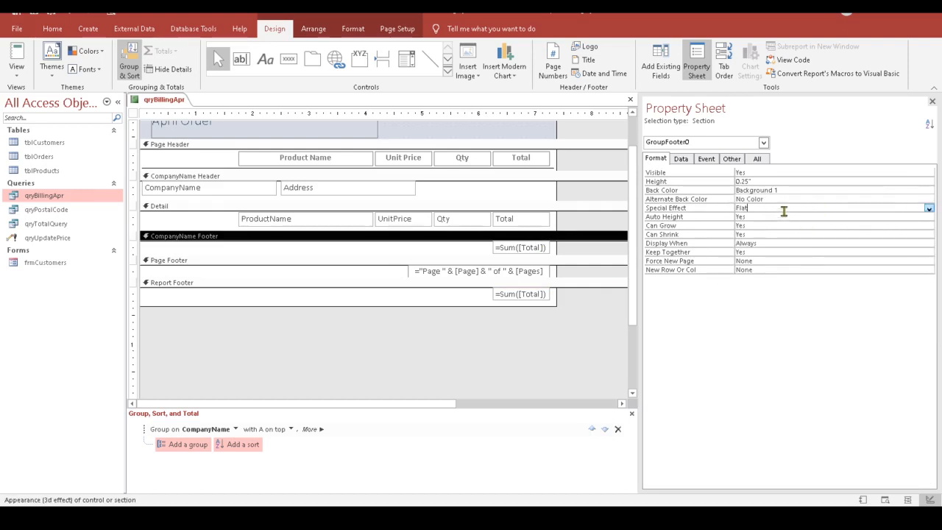
# Step: Print-preview the report through the company subtotals to the $178.80 grand total, then close it
pyautogui.click(16, 71)
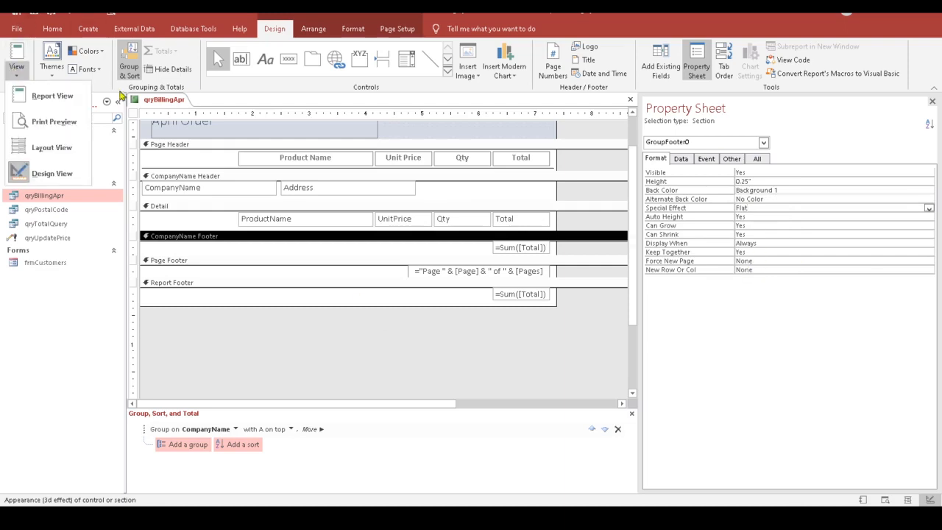
pyautogui.click(53, 122)
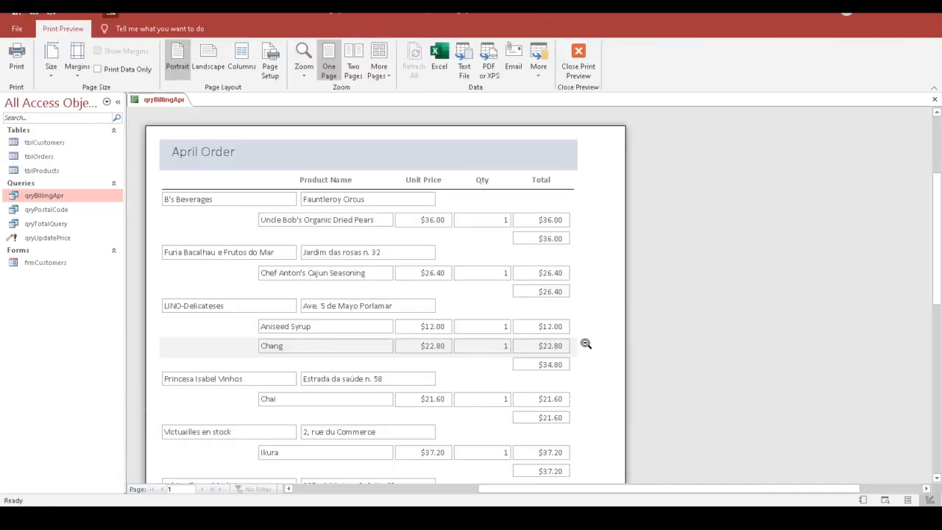
pyautogui.scroll(-3, 603, 305)
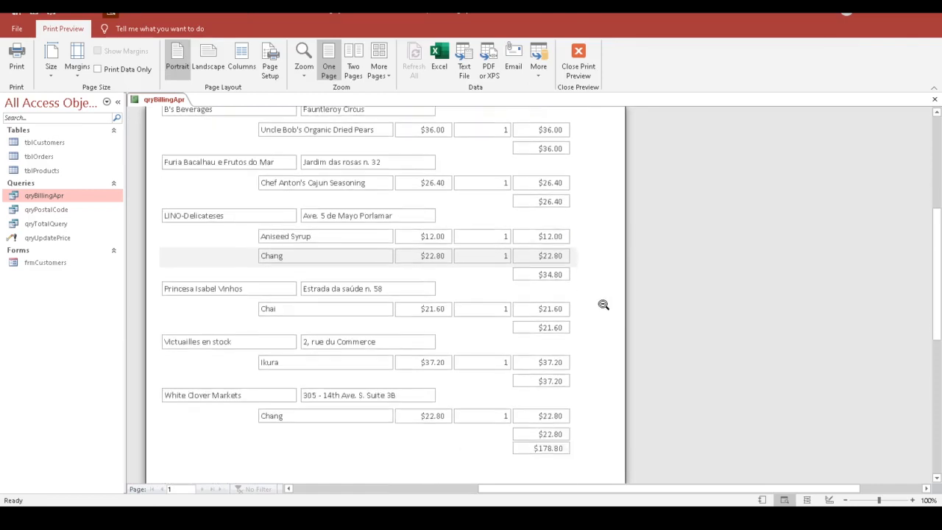
pyautogui.scroll(-3, 603, 305)
pyautogui.scroll(-3, 602, 305)
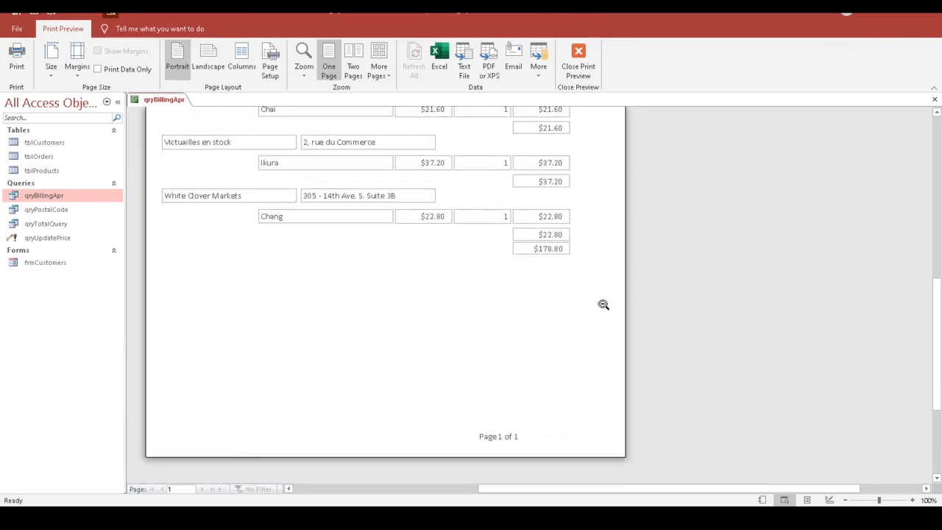
pyautogui.scroll(2, 574, 417)
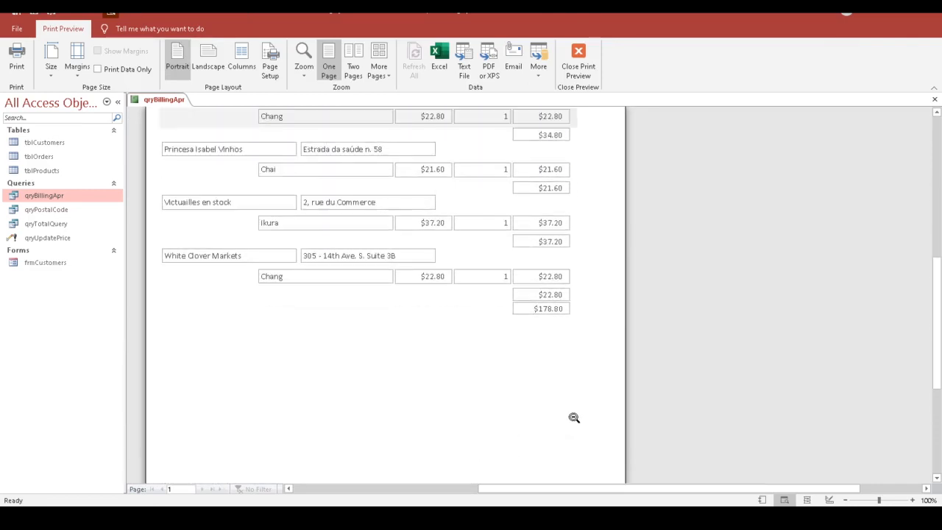
pyautogui.scroll(3, 573, 417)
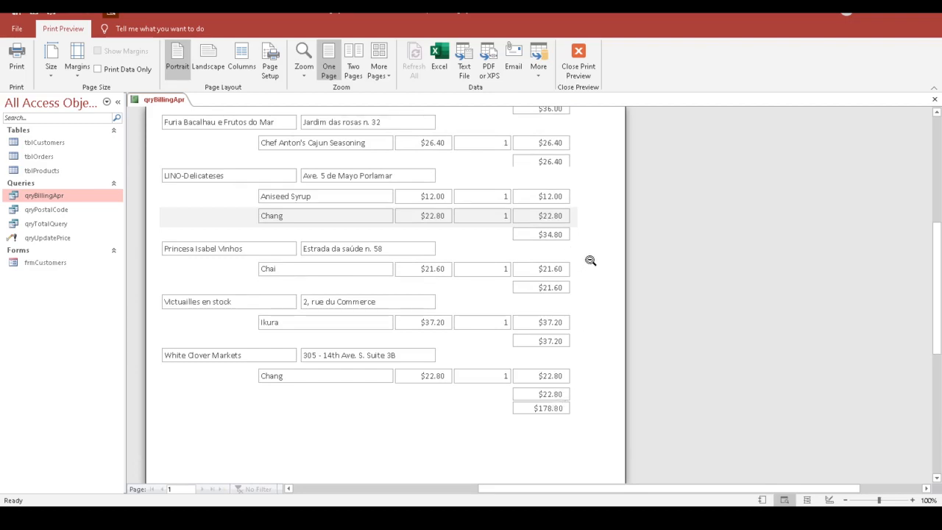
pyautogui.scroll(1, 606, 280)
pyautogui.scroll(3, 596, 284)
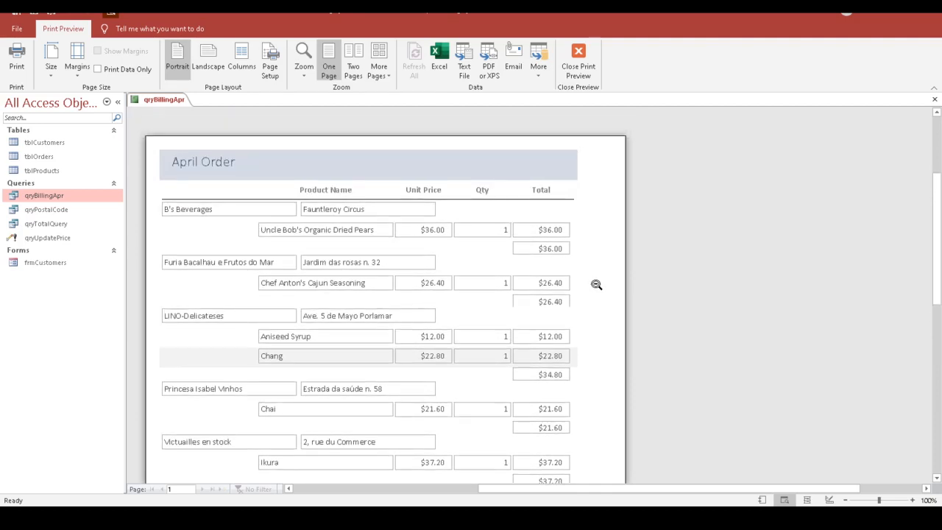
pyautogui.scroll(-4, 596, 284)
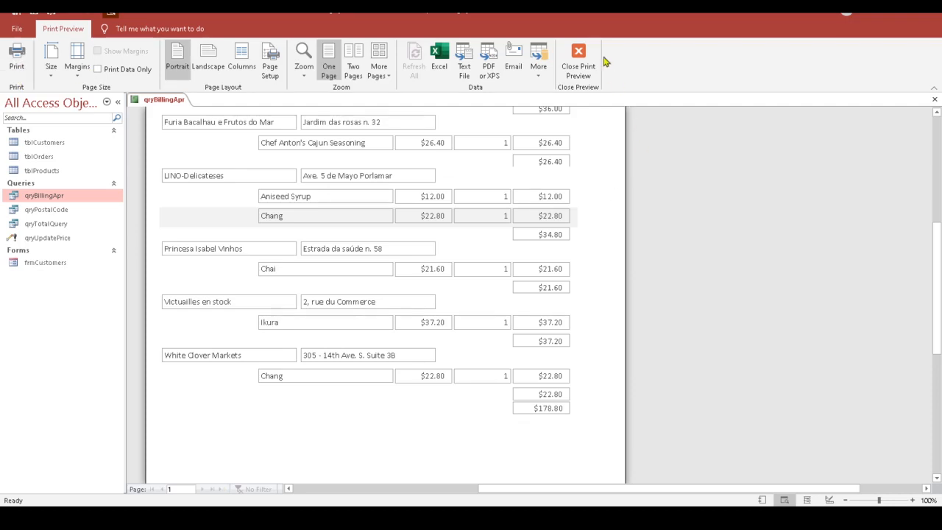
pyautogui.click(581, 65)
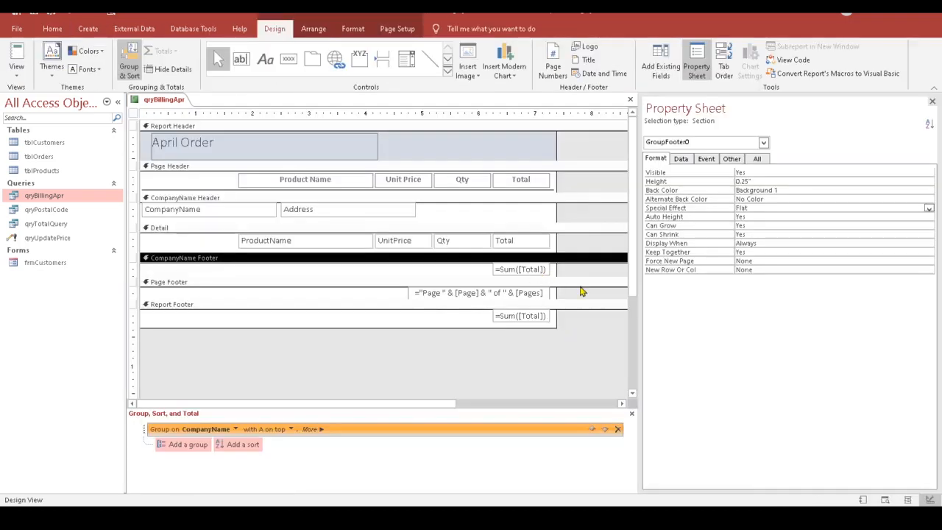
# Step: Add a 'Sub-Total' label in the CompanyName Footer
pyautogui.click(266, 60)
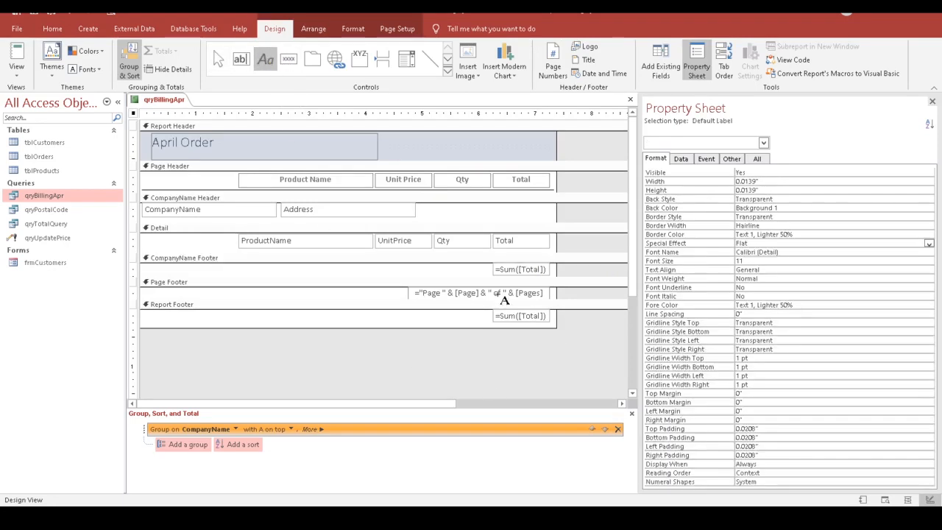
pyautogui.click(414, 272)
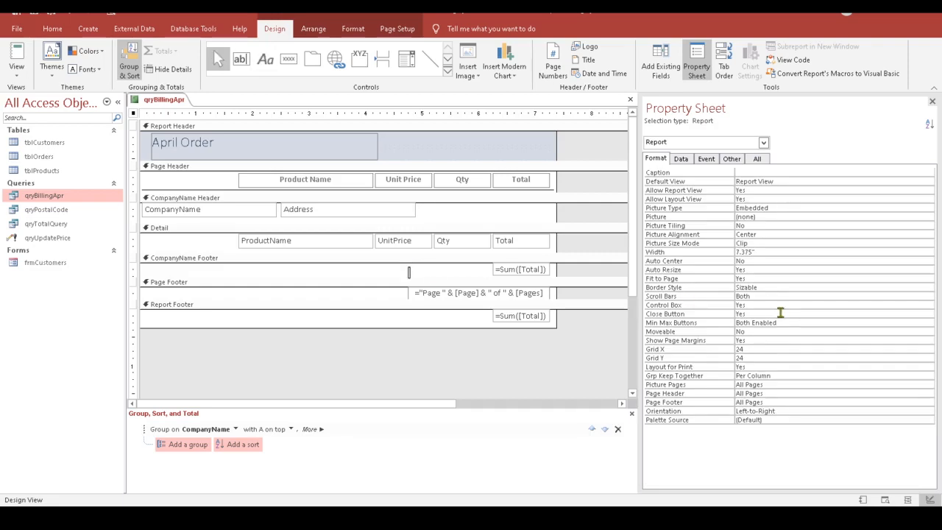
pyautogui.write('Sub-Total')
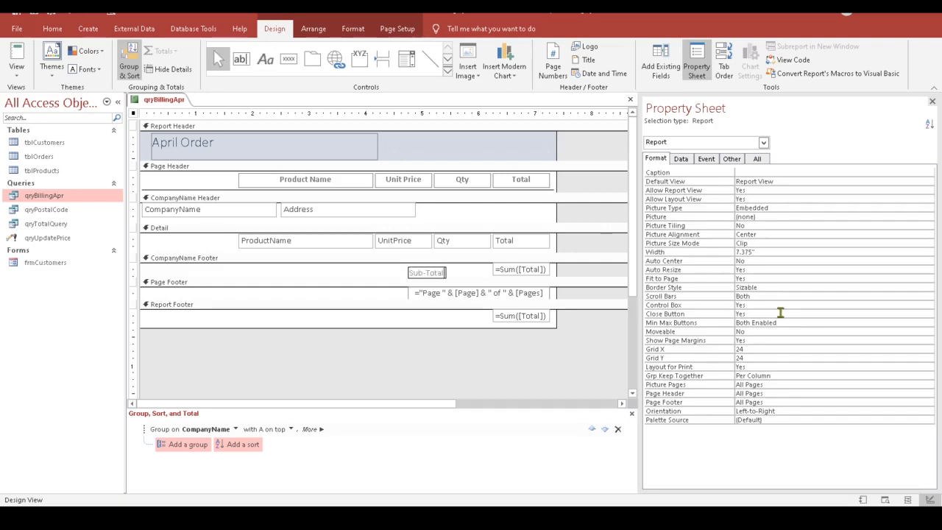
pyautogui.click(395, 278)
# Step: Top-align the Sub-Total label with the =Sum([Total]) box, then select the label and Report Footer for pasting
pyautogui.moveTo(379, 281); pyautogui.dragTo(537, 269)
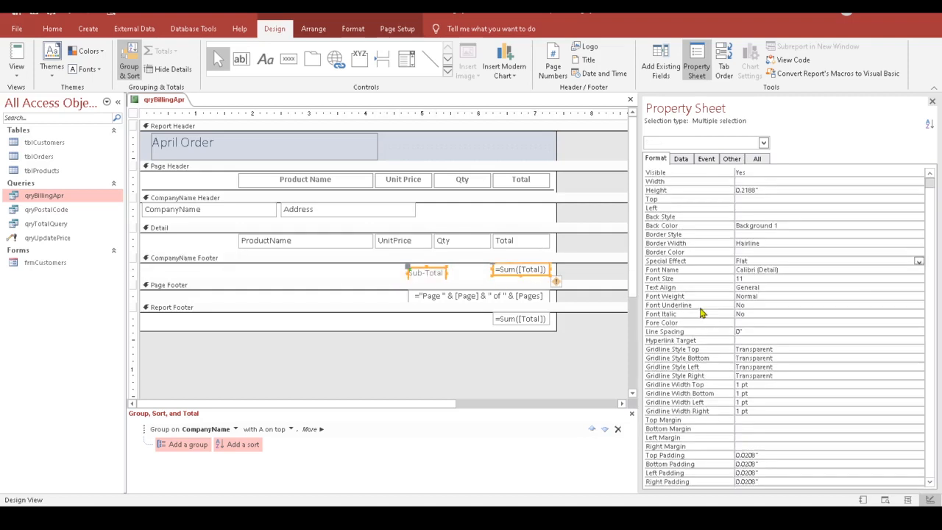
pyautogui.click(313, 28)
pyautogui.click(574, 66)
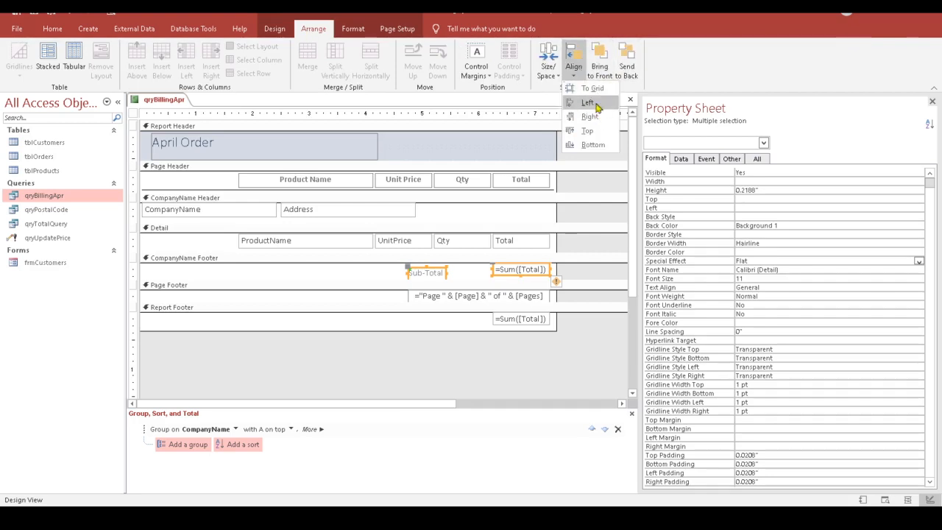
pyautogui.click(595, 131)
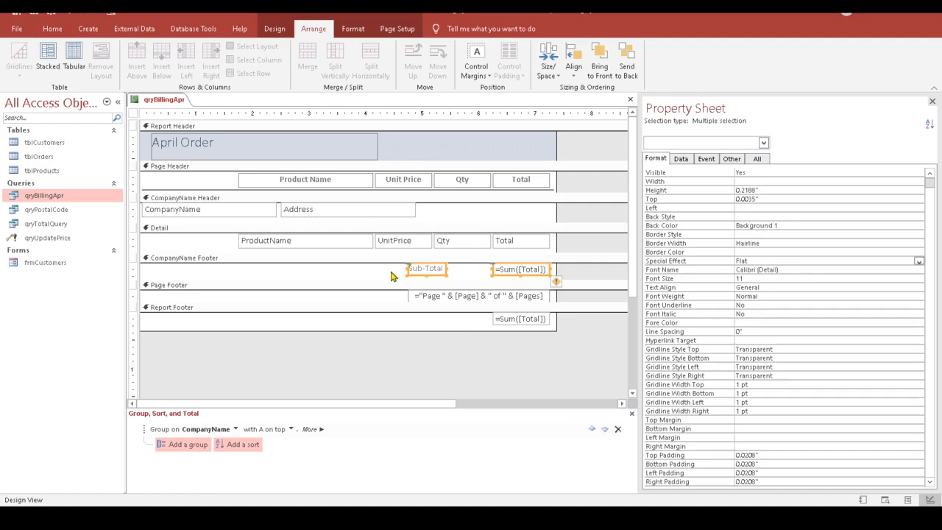
pyautogui.click(471, 277)
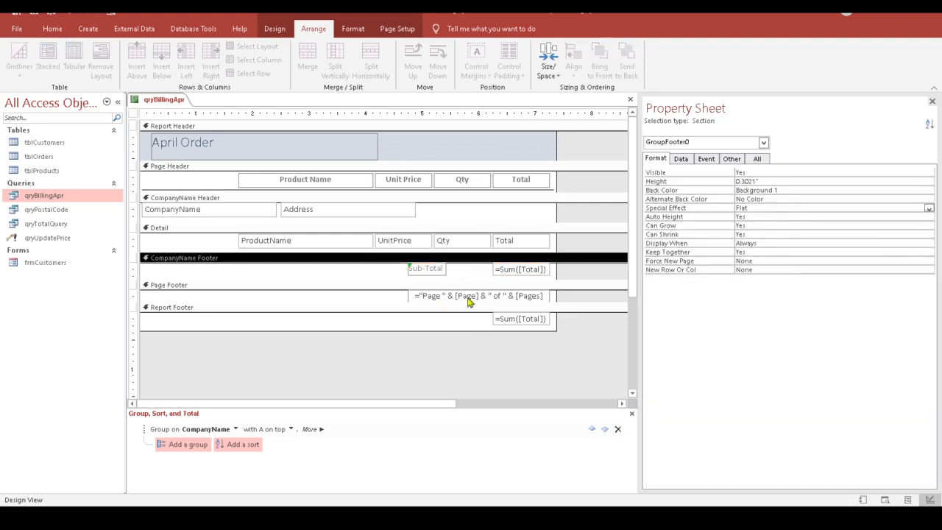
pyautogui.click(428, 272)
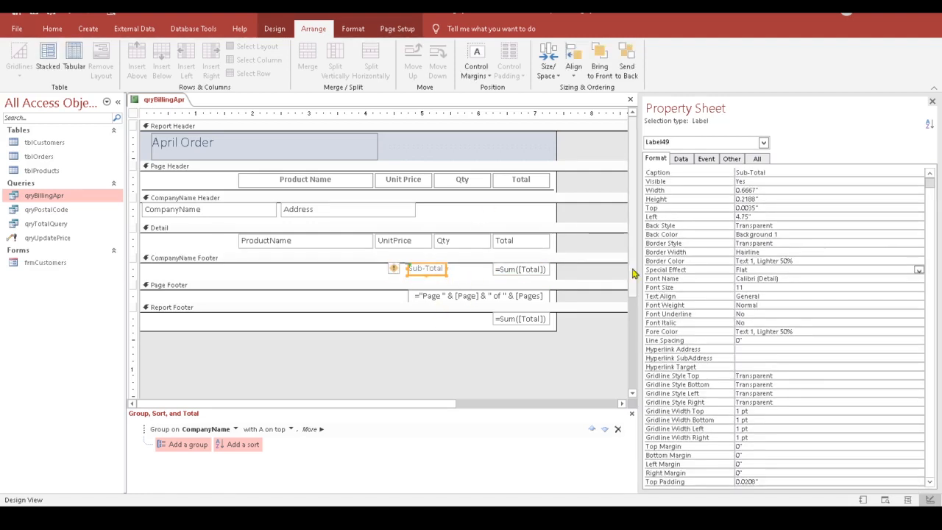
pyautogui.click(499, 312)
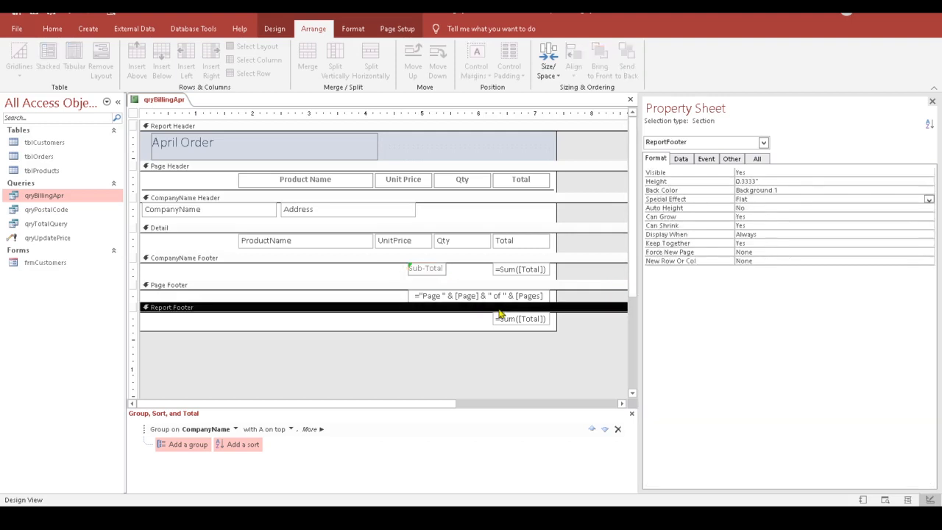
# Step: Paste the Sub-Total label into the Report Footer and change its text to 'Grand Total'
pyautogui.hotkey('ctrl', 'v')
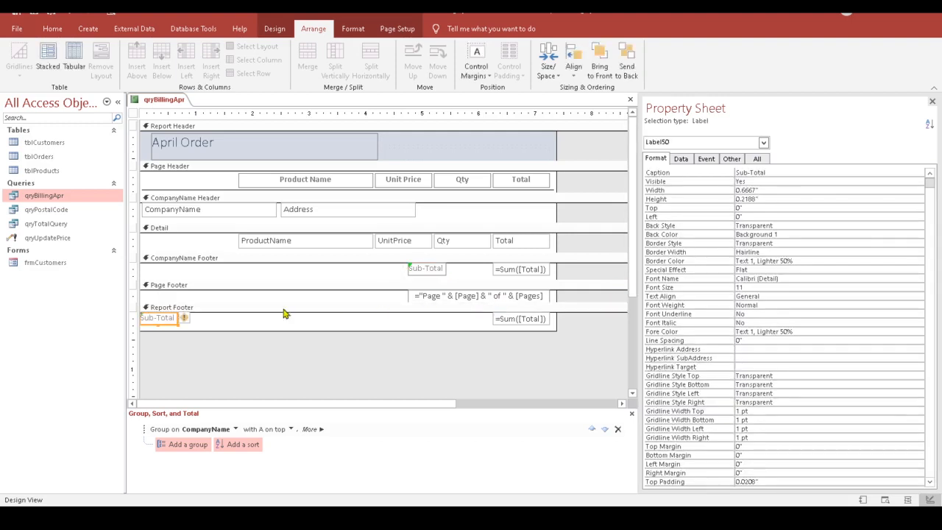
pyautogui.keyDown('shift'); pyautogui.click(437, 271); pyautogui.keyUp('shift')
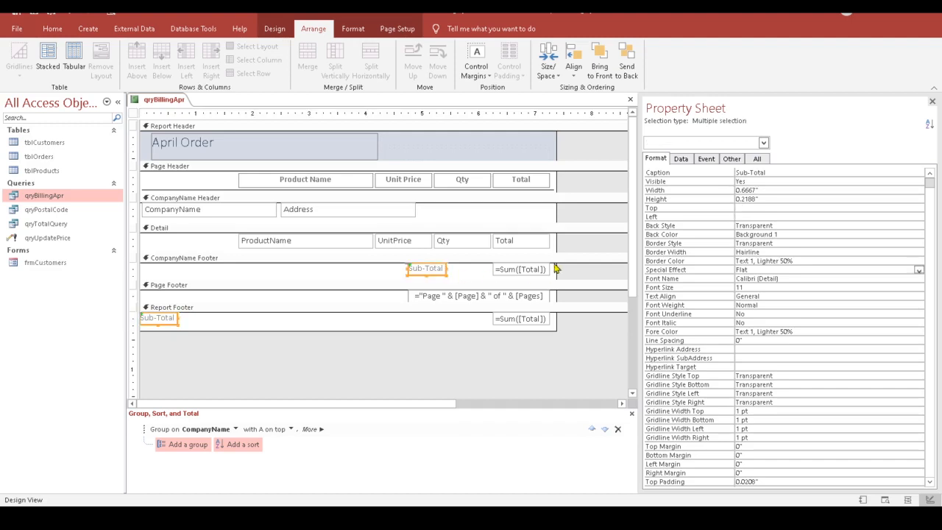
pyautogui.click(573, 59)
pyautogui.click(588, 112)
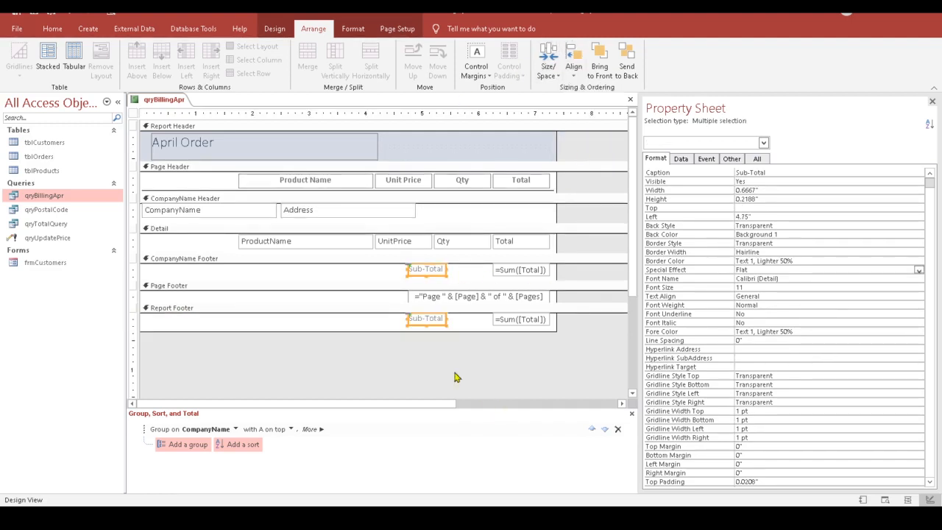
pyautogui.click(427, 319)
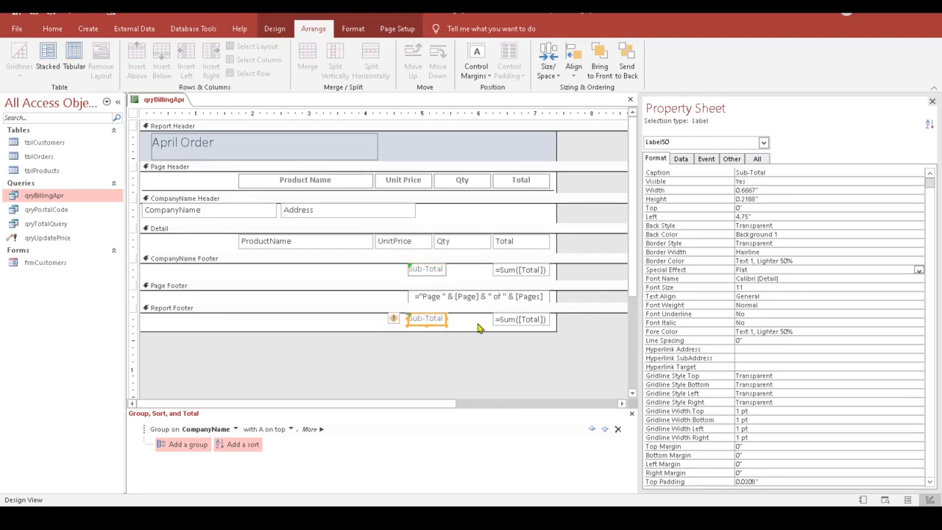
pyautogui.click(427, 317)
pyautogui.moveTo(426, 318); pyautogui.dragTo(408, 318)
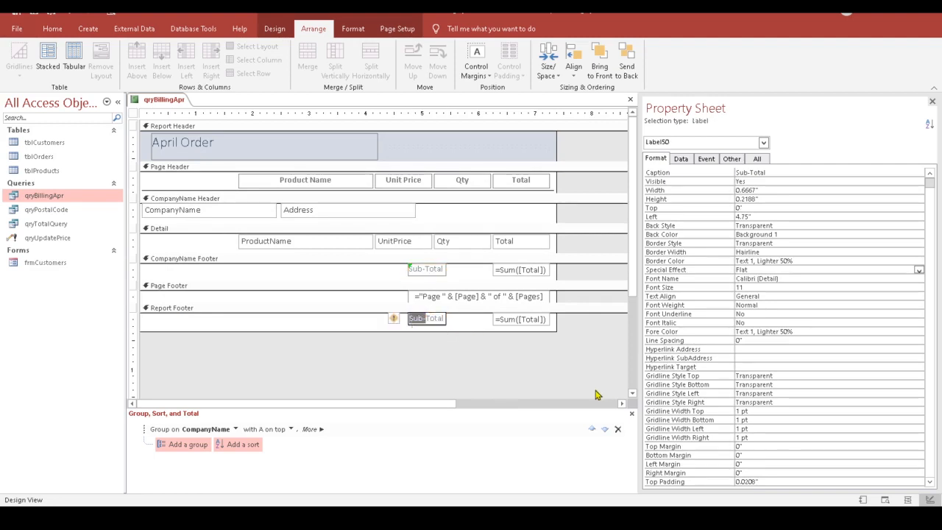
pyautogui.press('Delete')
pyautogui.write('Grand')
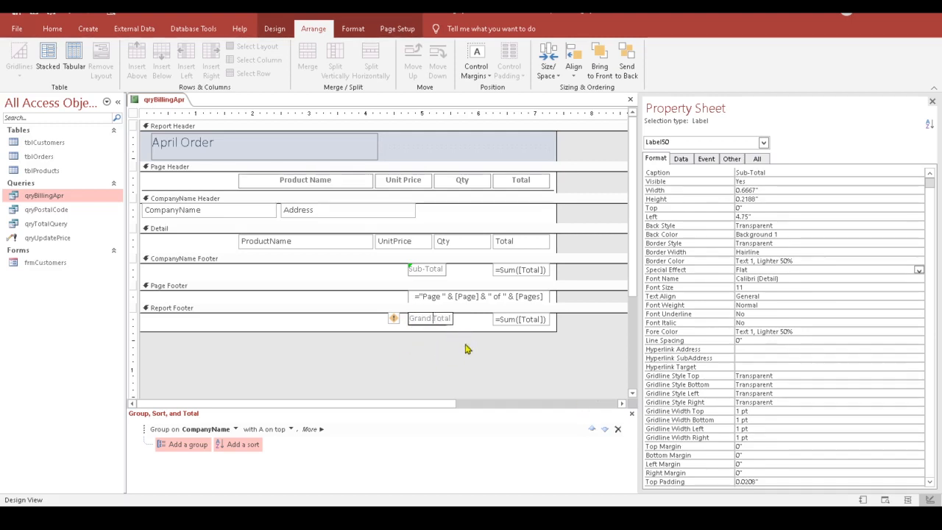
pyautogui.click(465, 349)
# Step: Right-align the Sub-Total and Grand Total labels and nudge both right against their sum boxes
pyautogui.click(444, 273)
pyautogui.press('capslock')
pyautogui.click(447, 324)
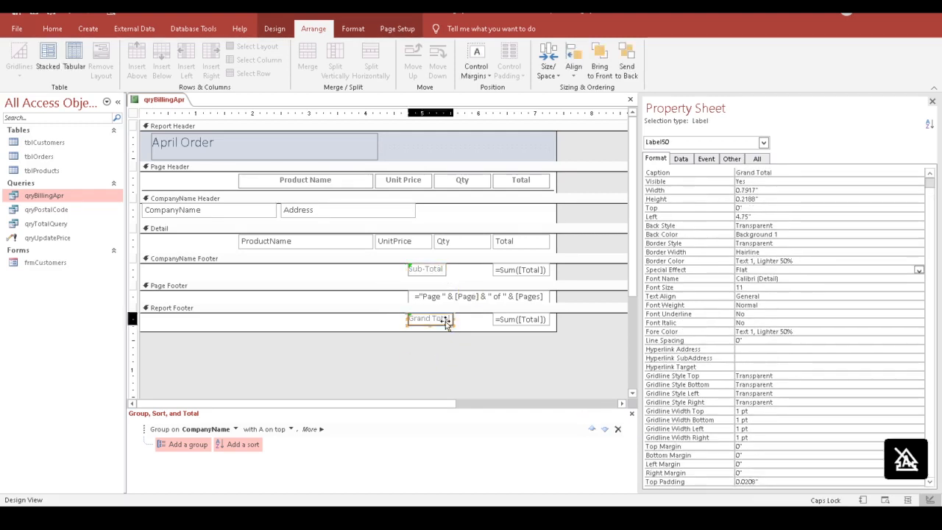
pyautogui.press('capslock')
pyautogui.click(437, 272)
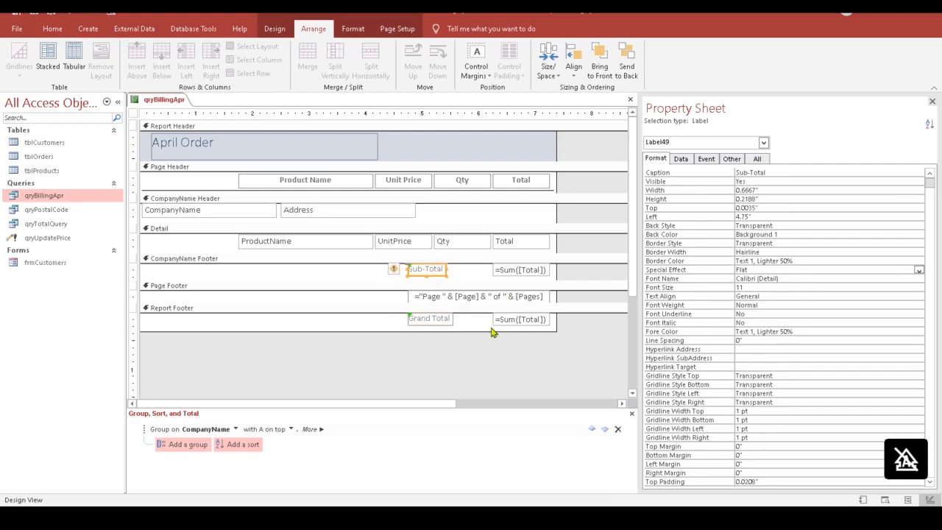
pyautogui.keyDown('shift'); pyautogui.click(447, 321); pyautogui.keyUp('shift')
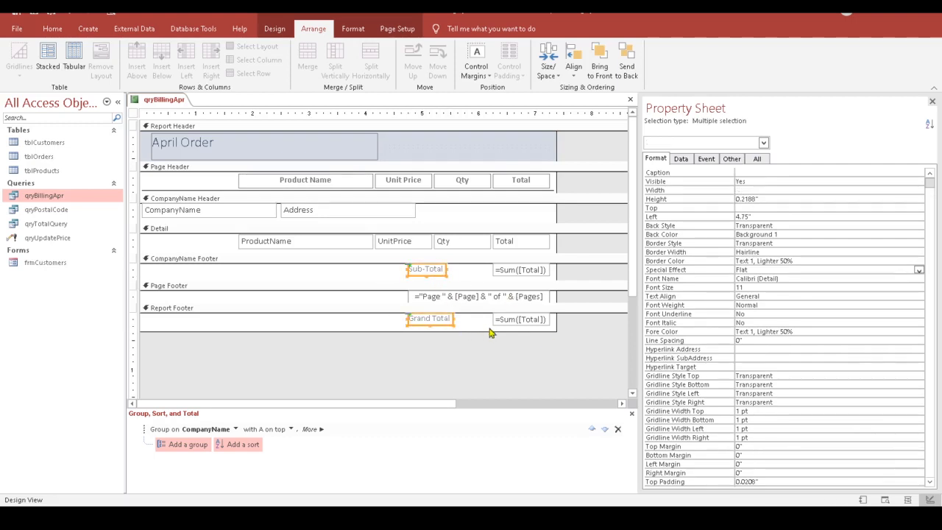
pyautogui.click(581, 73)
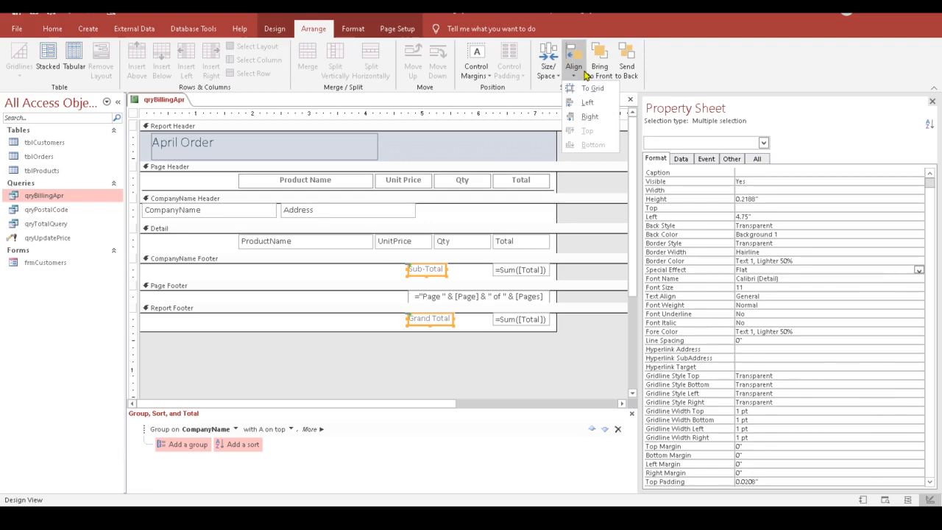
pyautogui.click(602, 120)
pyautogui.press('Right')
pyautogui.press('Right')
pyautogui.press('Right')
pyautogui.press('Right')
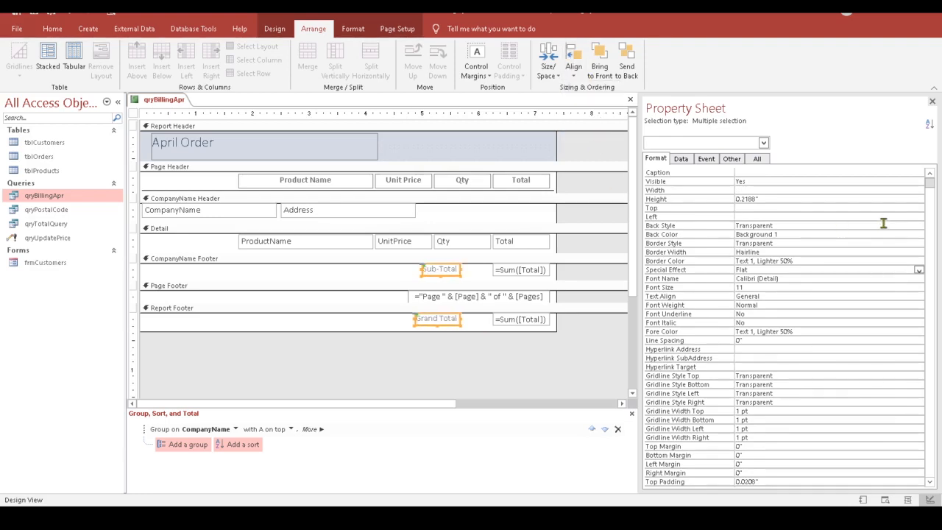
pyautogui.press('Right')
pyautogui.press('Right')
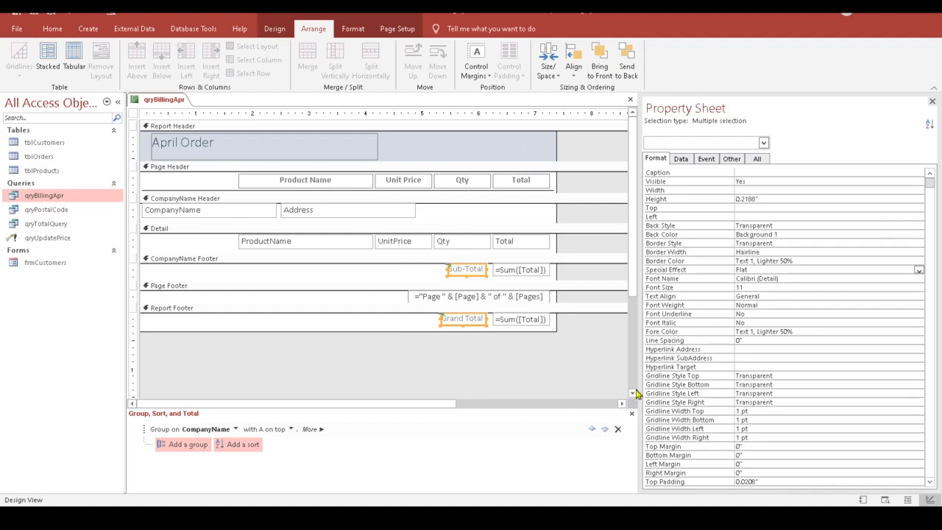
pyautogui.click(528, 372)
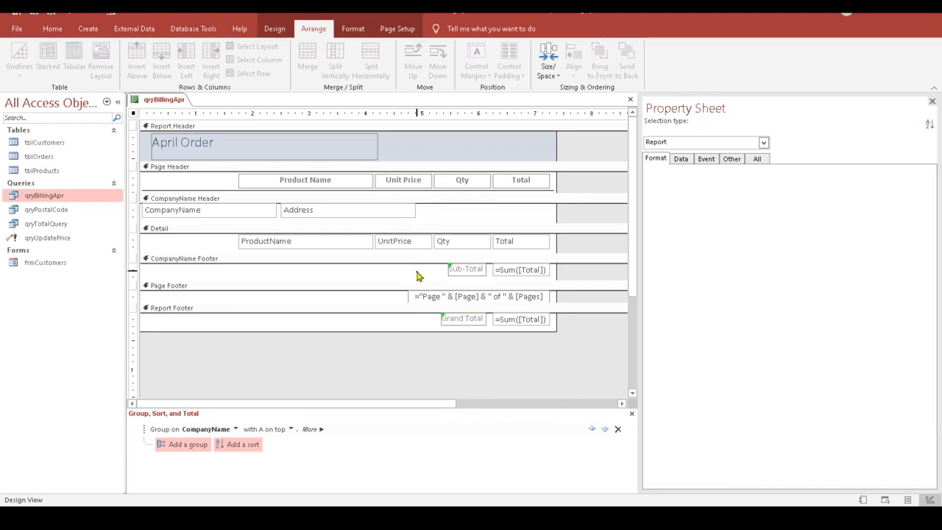
pyautogui.moveTo(417, 274); pyautogui.dragTo(553, 271)
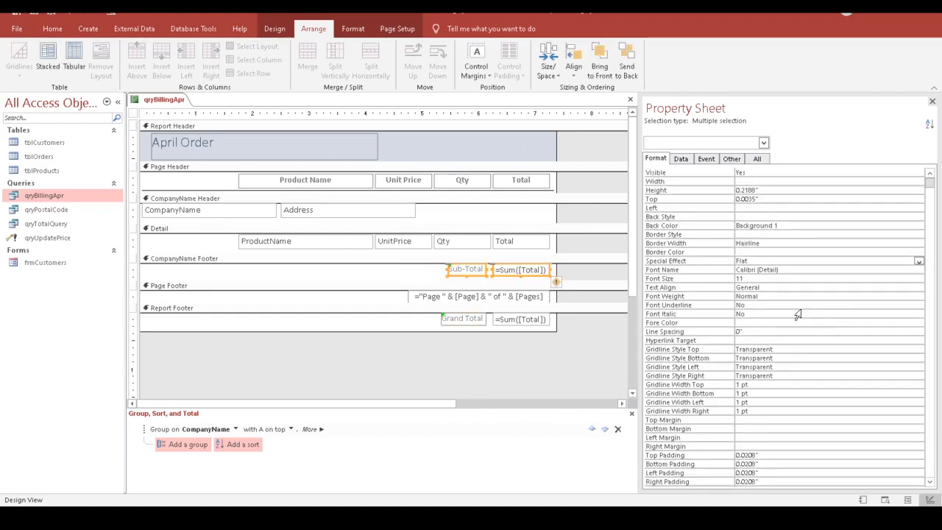
# Step: Apply Bold to the Sub-Total label and sum, then to the Grand Total label and sum
pyautogui.click(352, 28)
pyautogui.click(95, 68)
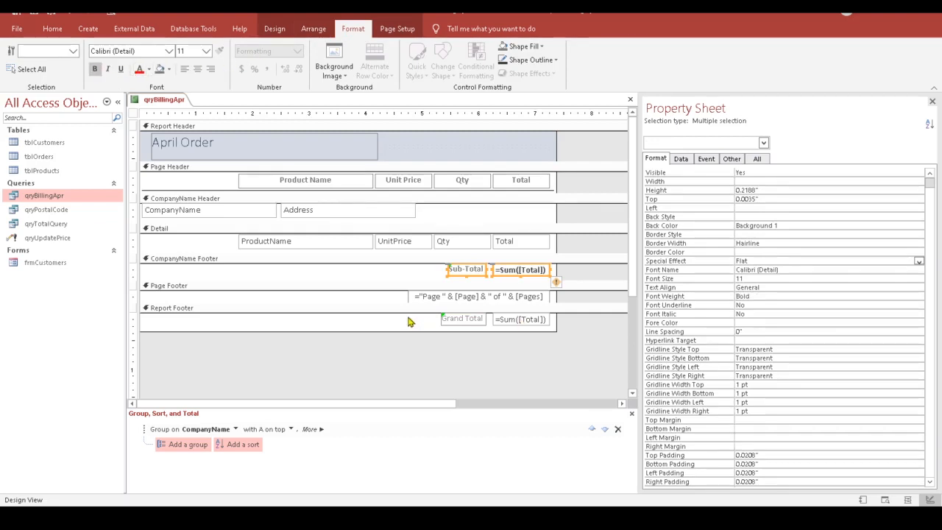
pyautogui.moveTo(409, 318); pyautogui.dragTo(559, 333)
pyautogui.click(94, 69)
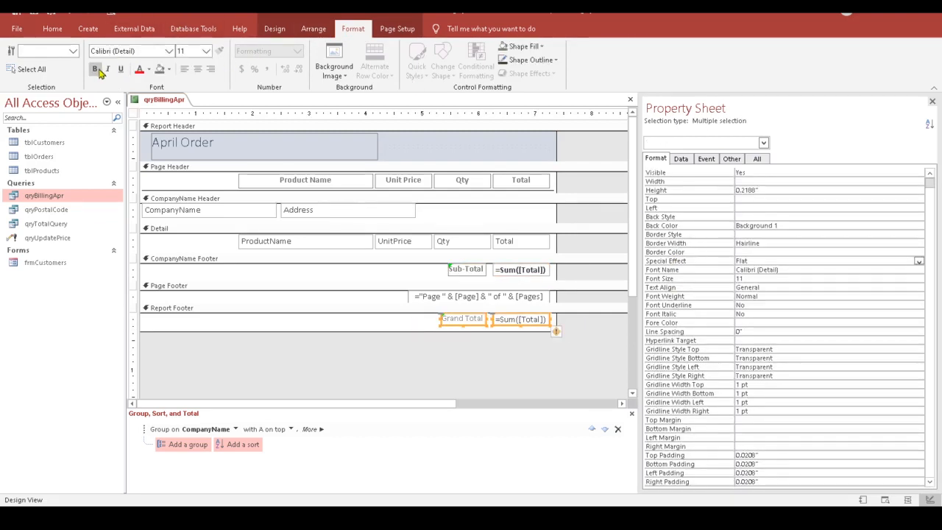
pyautogui.click(539, 384)
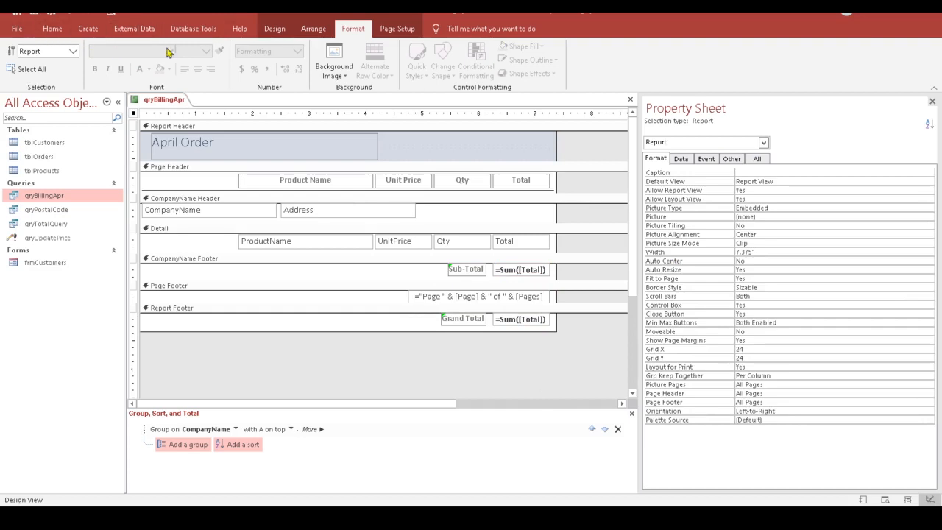
pyautogui.click(275, 28)
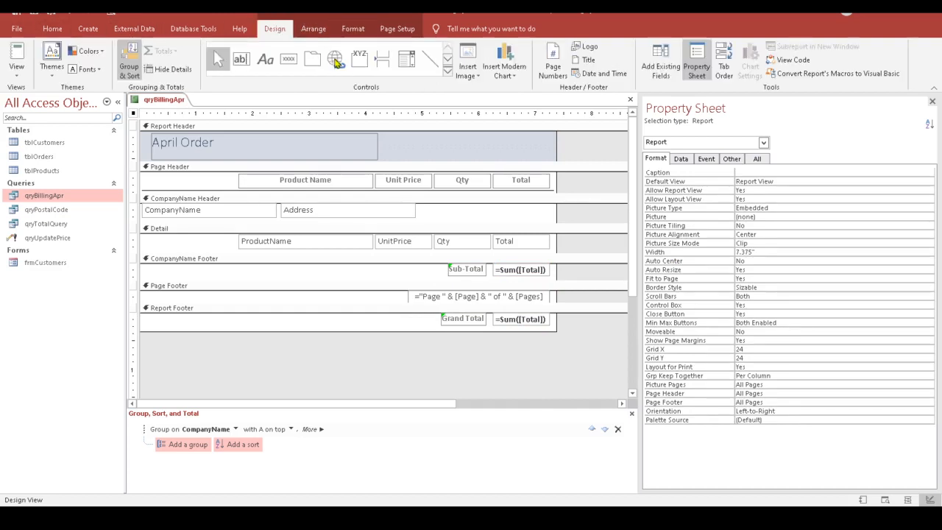
pyautogui.click(16, 70)
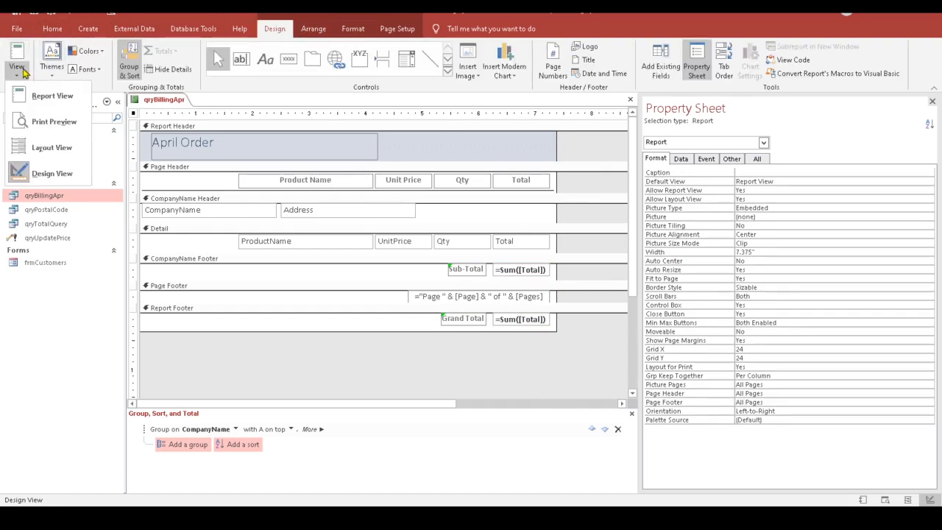
# Step: Print-preview the report with bold totals ending at $178.80, then switch to the Word objectives document
pyautogui.click(49, 126)
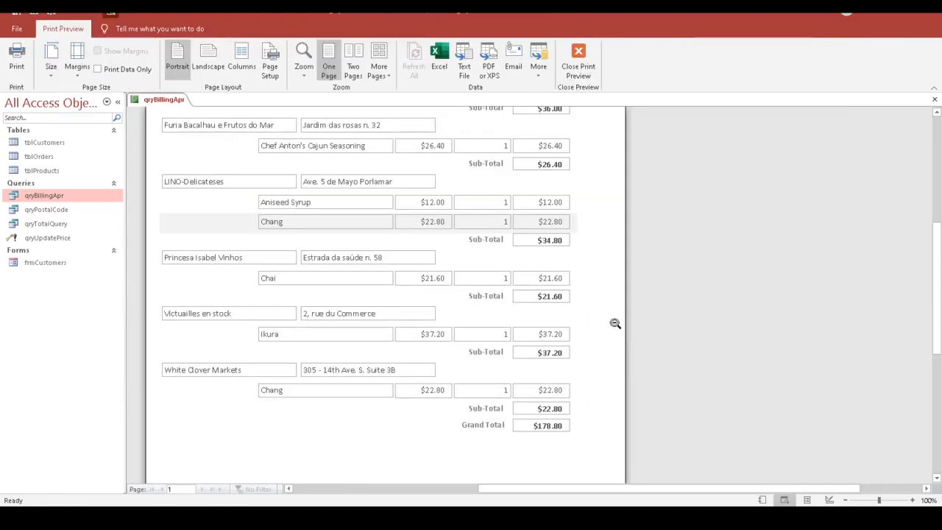
pyautogui.scroll(5, 614, 322)
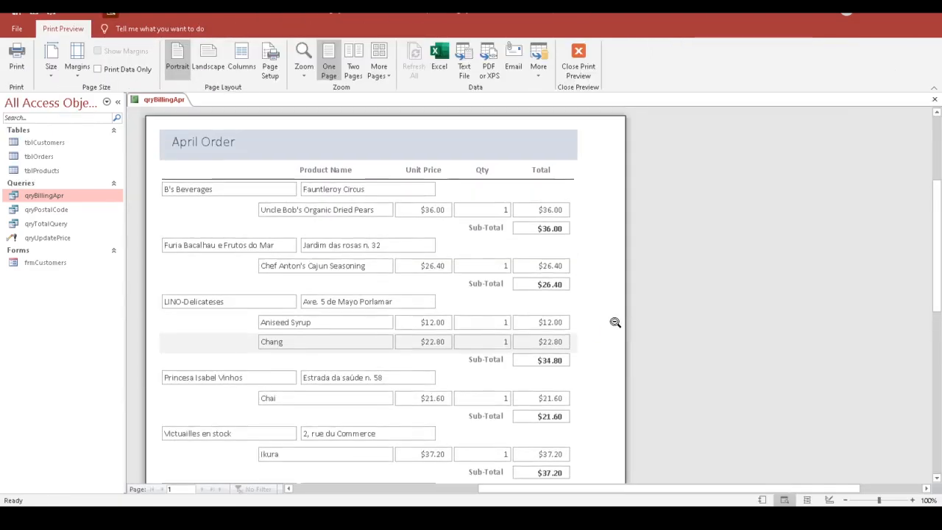
pyautogui.scroll(-4, 614, 322)
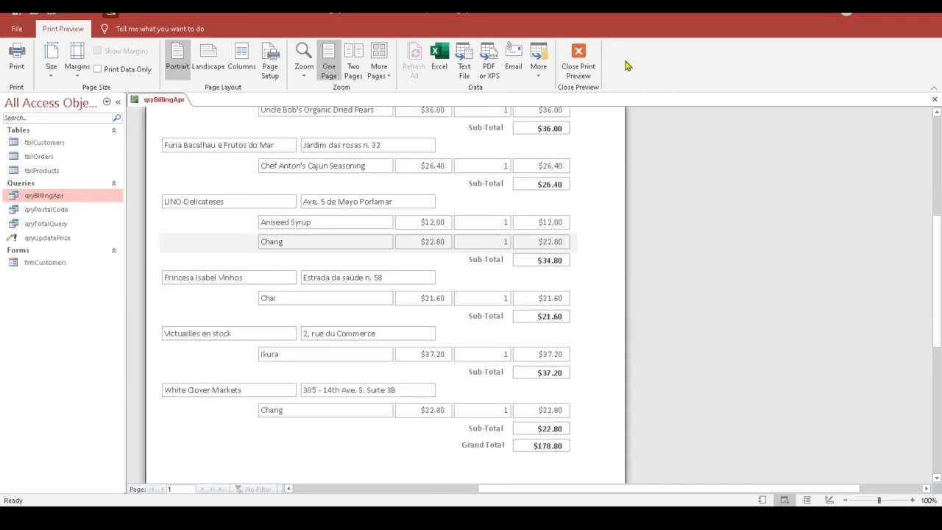
pyautogui.click(589, 76)
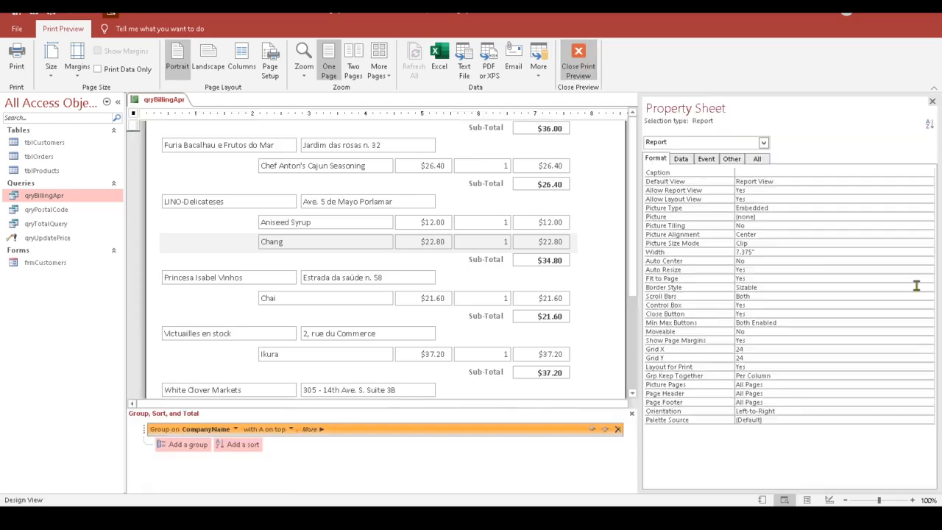
pyautogui.click(610, 518)
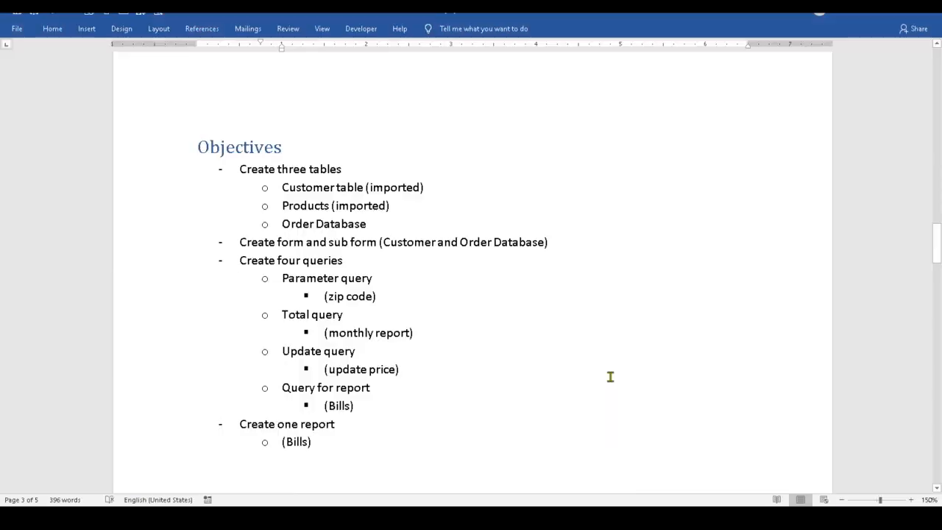